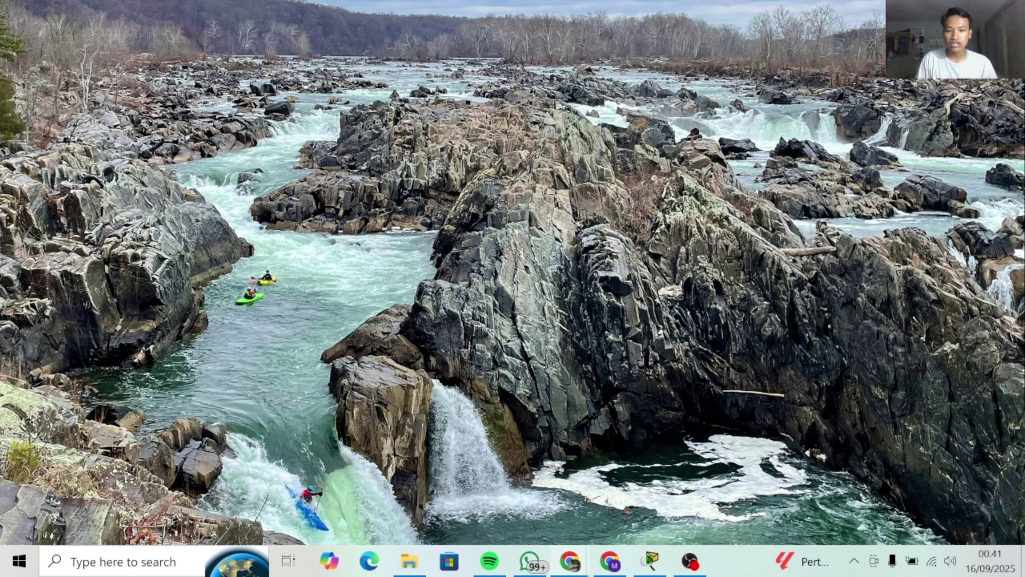
Bring up the 'daftar tugas' assignment list PDF window in Chrome
{"action": "mouse_move", "coordinate": [570, 559]}
{"action": "left_click", "coordinate": [536, 503]}
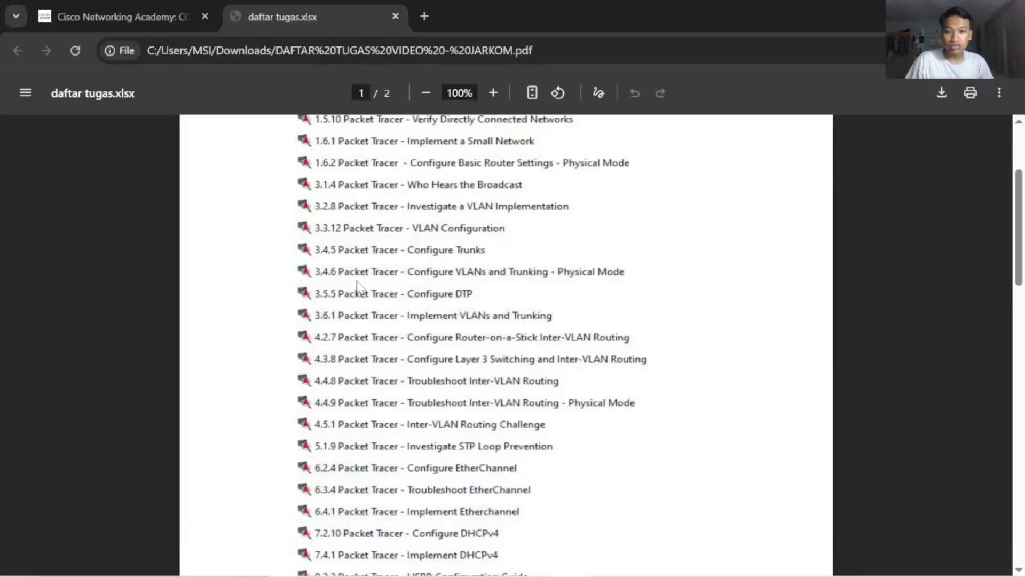
Review the 3.4.6 Lab - Configure VLANs and Trunking page on the Networking Academy tab
{"action": "left_click", "coordinate": [176, 11]}
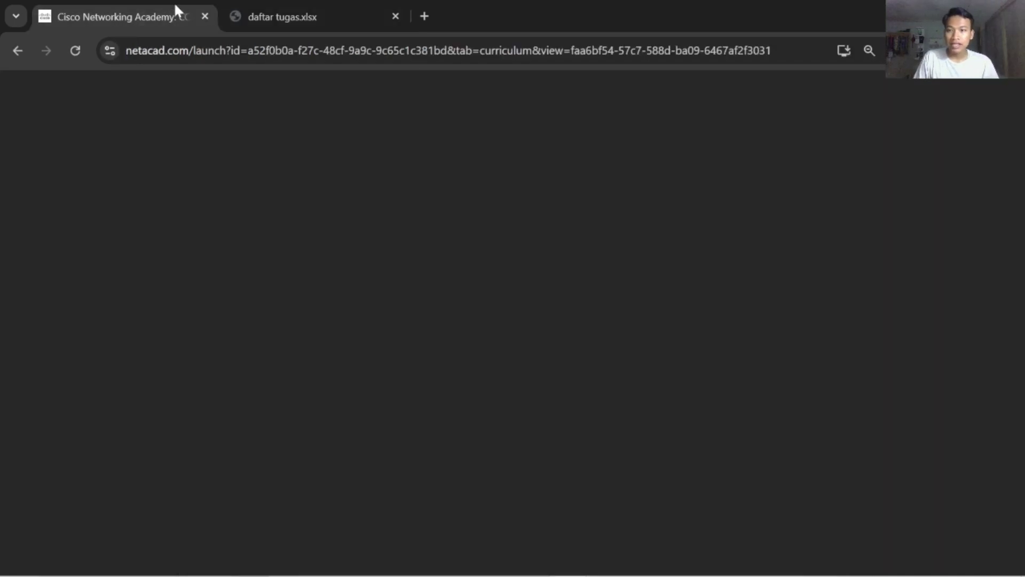
{"action": "scroll", "coordinate": [466, 334], "scroll_direction": "down", "scroll_amount": 4}
{"action": "scroll", "coordinate": [464, 327], "scroll_direction": "up", "scroll_amount": 4}
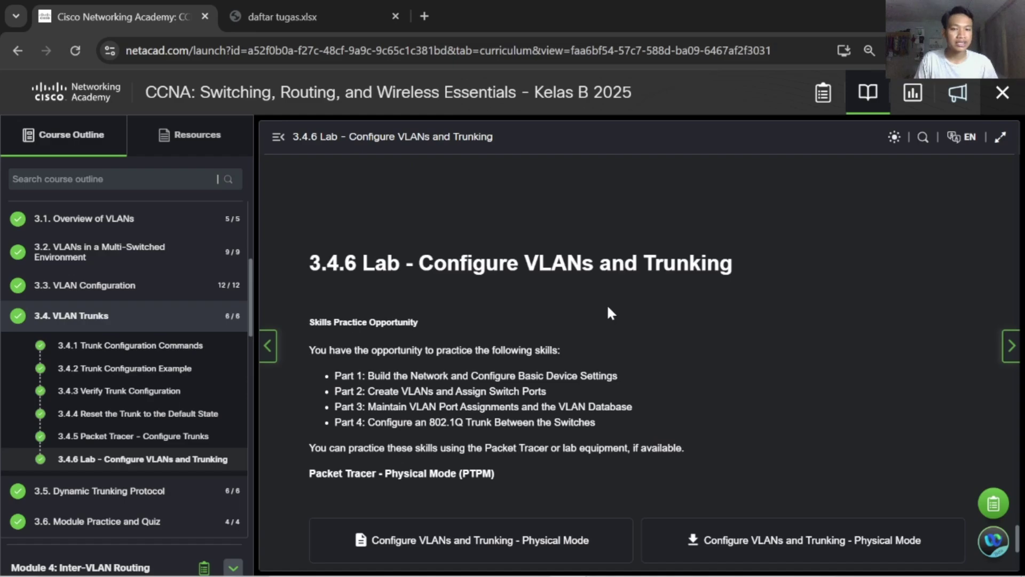
{"action": "scroll", "coordinate": [603, 302], "scroll_direction": "down", "scroll_amount": 3}
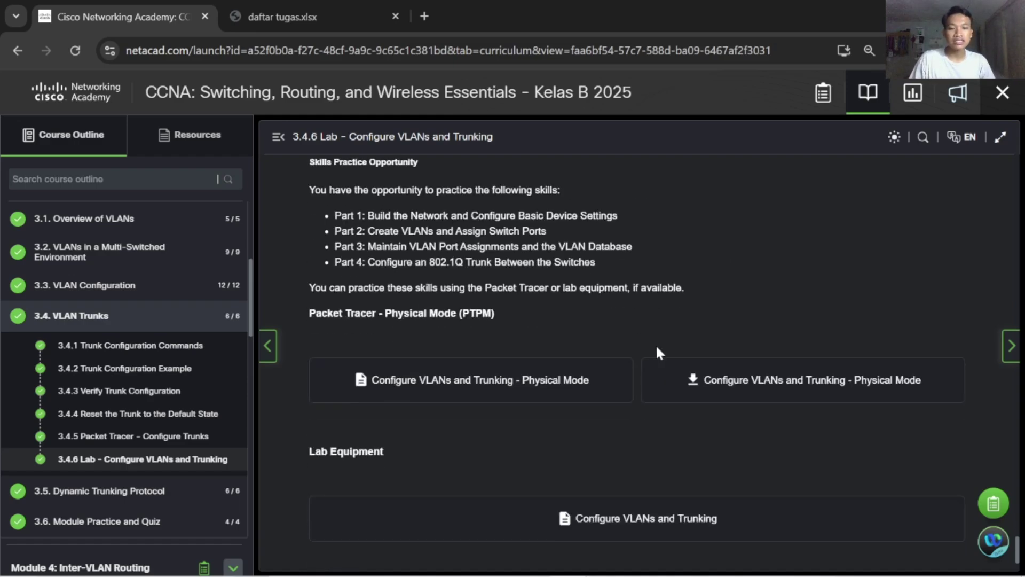
{"action": "scroll", "coordinate": [658, 350], "scroll_direction": "up", "scroll_amount": 3}
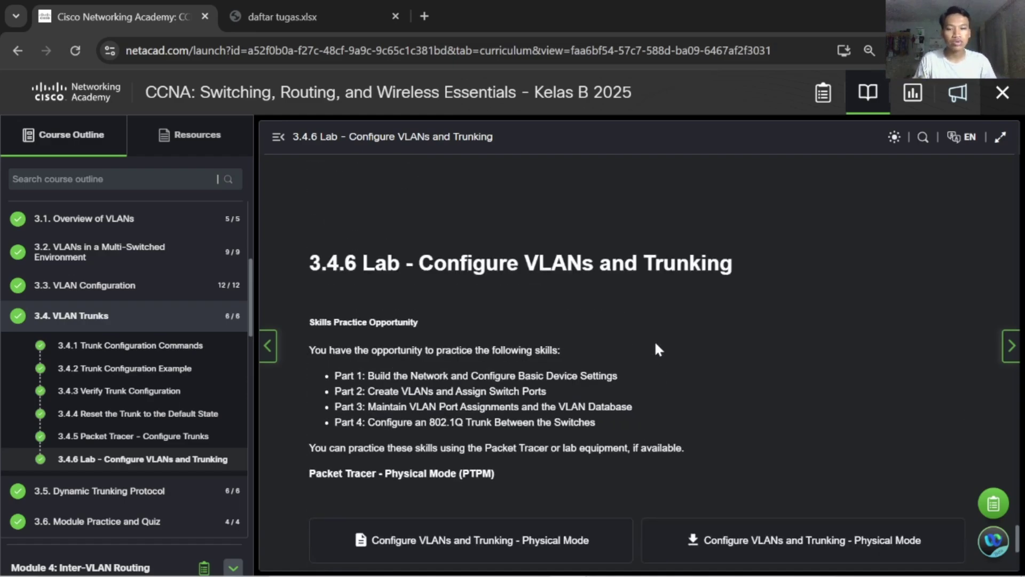
{"action": "scroll", "coordinate": [658, 350], "scroll_direction": "down", "scroll_amount": 3}
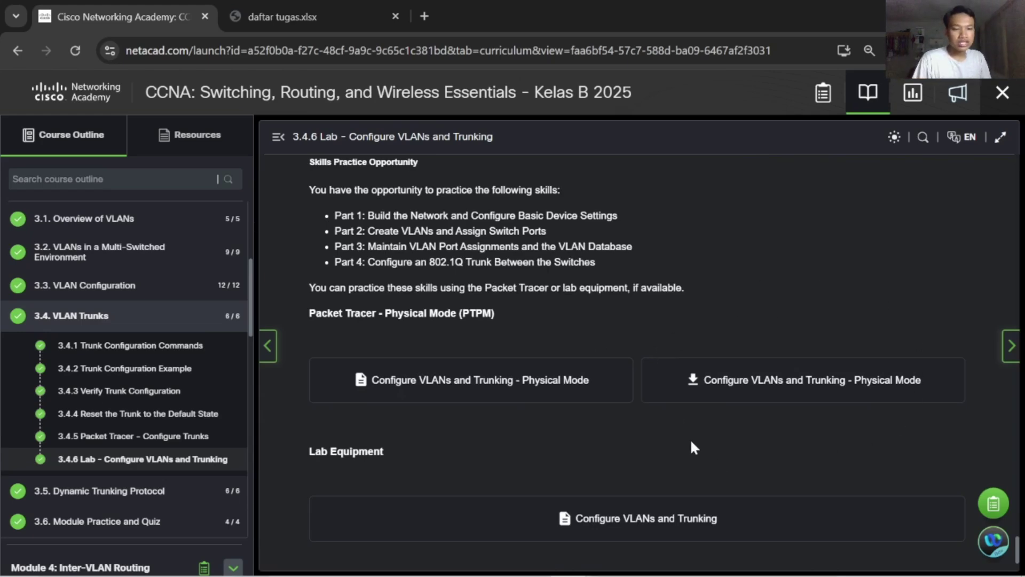
Minimize Chrome, restore the Packet Tracer 3.4.6 activity, and survey the Physical workspace
{"action": "left_click", "coordinate": [932, 15]}
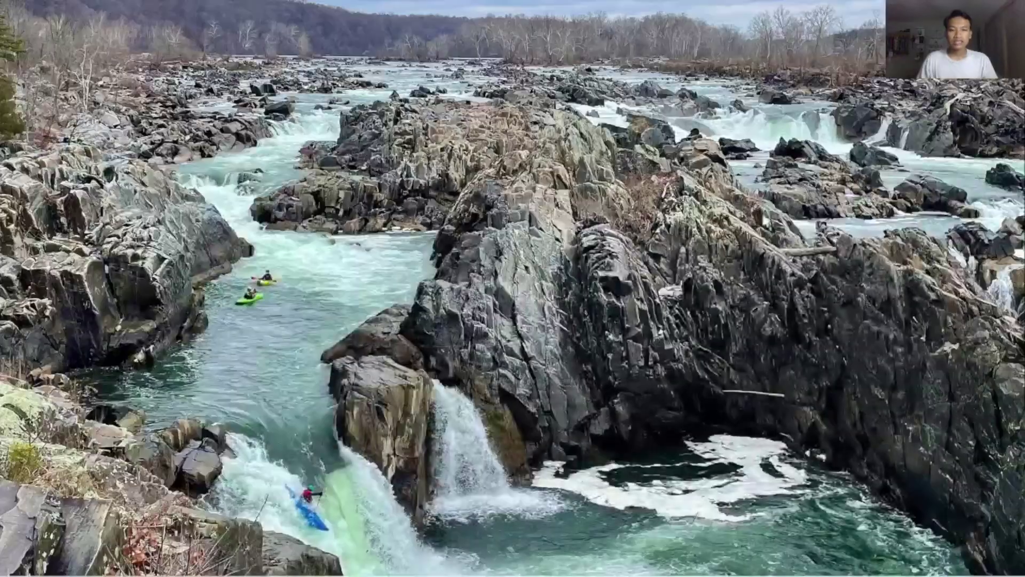
{"action": "left_click", "coordinate": [650, 562]}
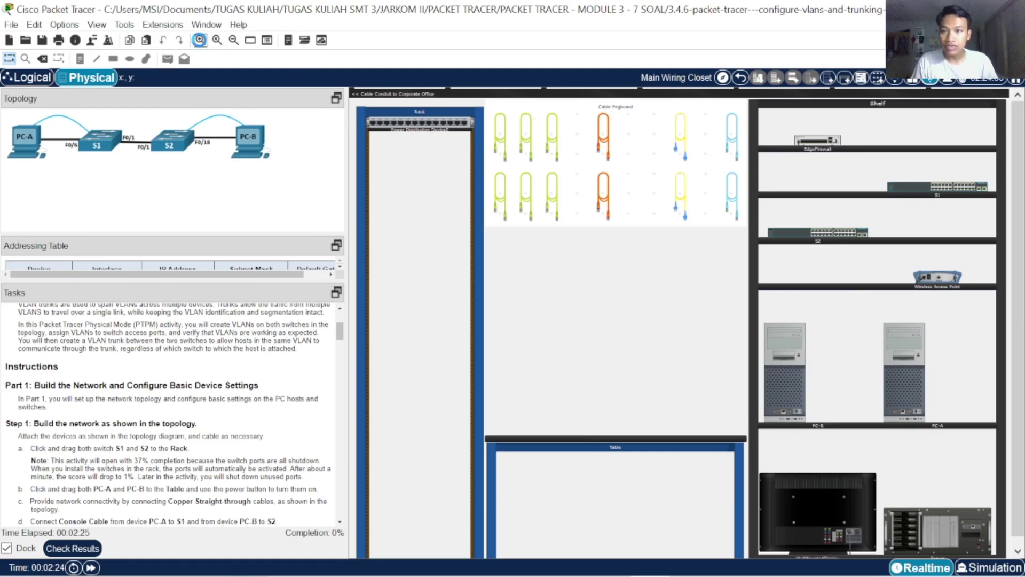
{"action": "left_click", "coordinate": [201, 41]}
{"action": "left_click_drag", "start_coordinate": [625, 550], "coordinate": [808, 553]}
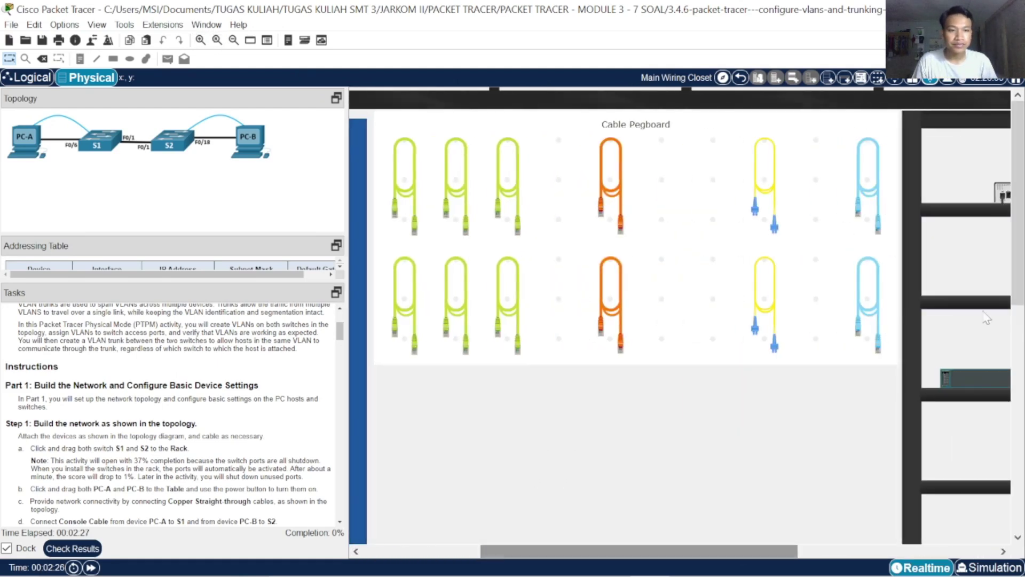
{"action": "scroll", "coordinate": [697, 336], "scroll_direction": "down", "scroll_amount": 5}
{"action": "scroll", "coordinate": [697, 337], "scroll_direction": "down", "scroll_amount": 2}
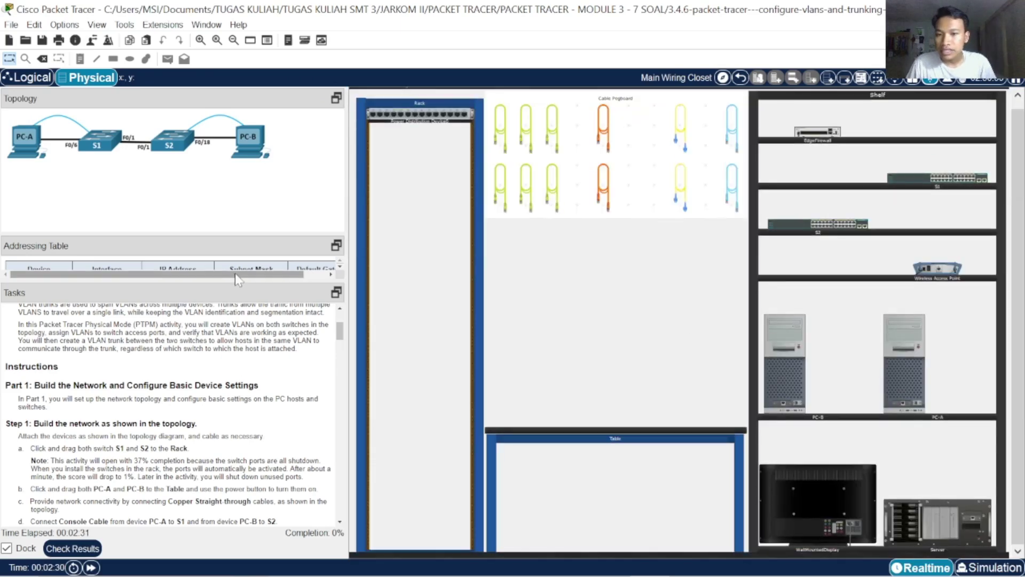
Expand the Addressing Table to read its rows, then collapse it to enlarge the Tasks panel
{"action": "left_click_drag", "start_coordinate": [233, 281], "coordinate": [233, 383]}
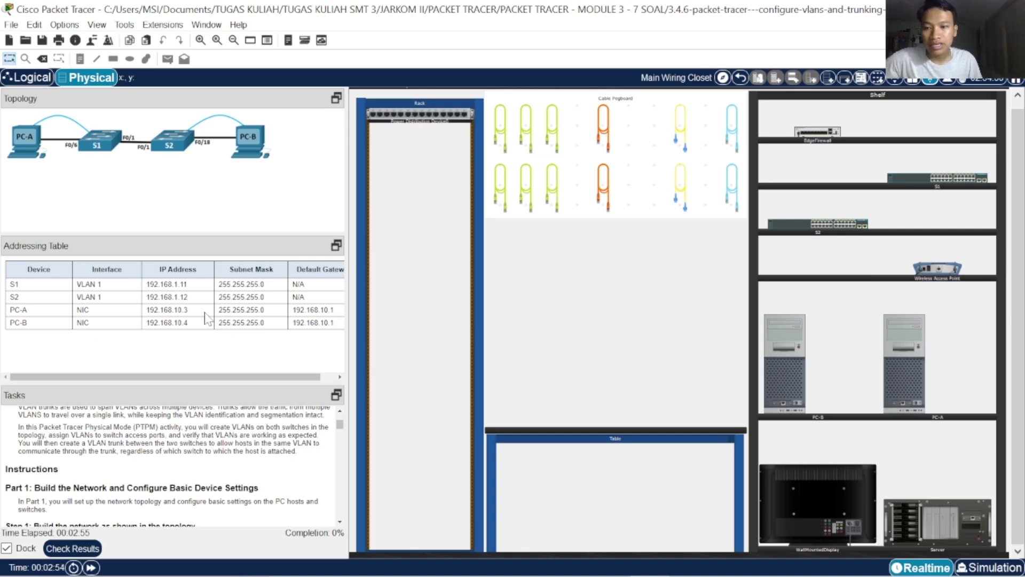
{"action": "left_click_drag", "start_coordinate": [162, 384], "coordinate": [177, 258]}
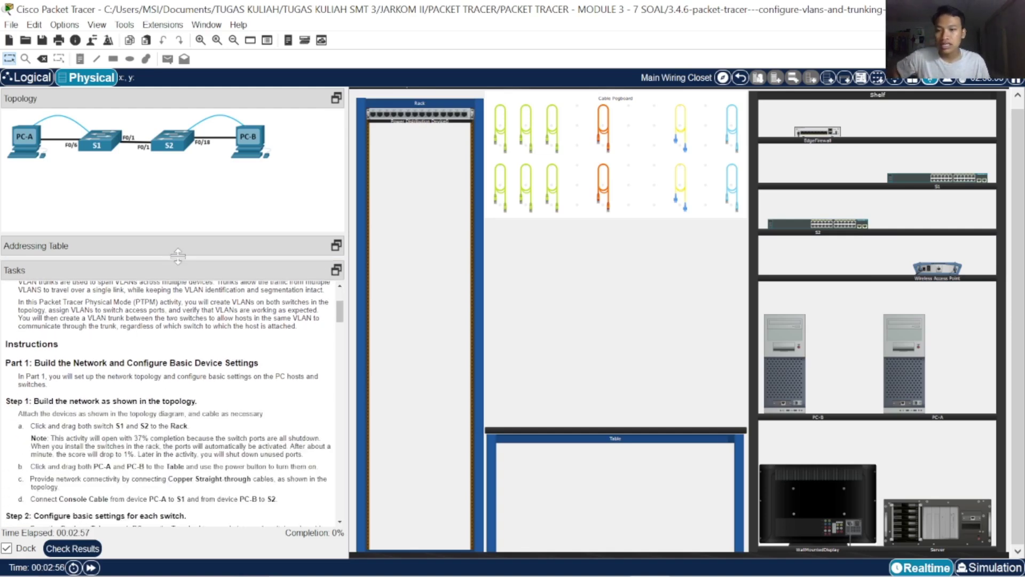
{"action": "scroll", "coordinate": [179, 364], "scroll_direction": "up", "scroll_amount": 3}
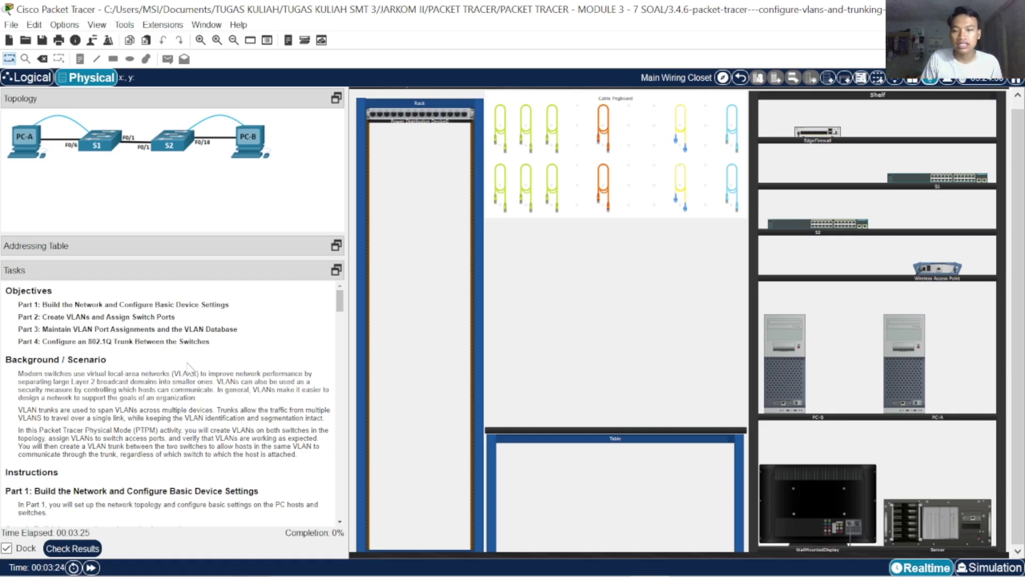
Enlarge the Tasks text and scroll to Step 1: Build the network as shown in the topology
{"action": "scroll", "coordinate": [191, 374], "scroll_direction": "up", "scroll_amount": 2}
{"action": "scroll", "coordinate": [191, 374], "scroll_direction": "up", "scroll_amount": 1}
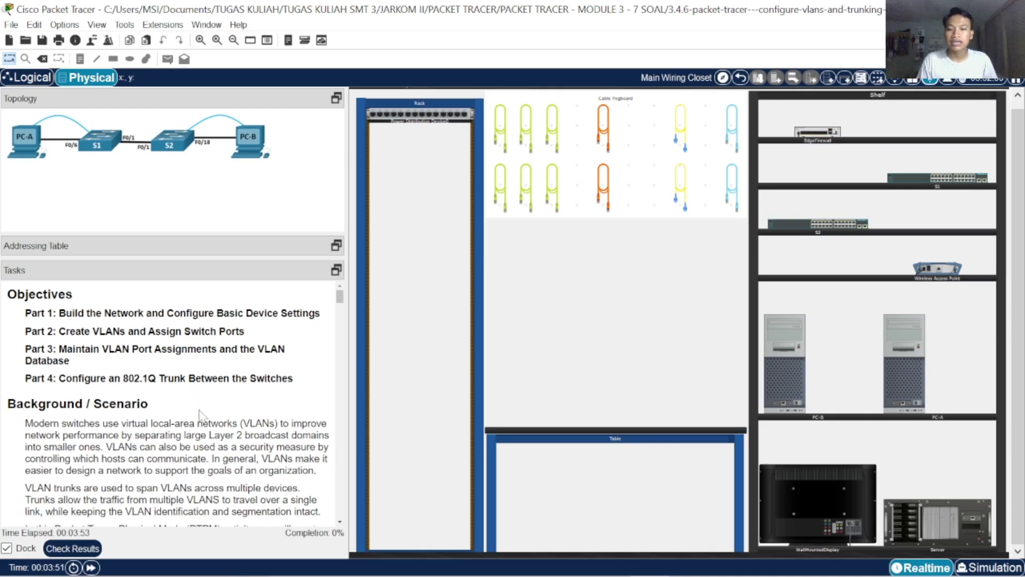
{"action": "scroll", "coordinate": [200, 415], "scroll_direction": "down", "scroll_amount": 8}
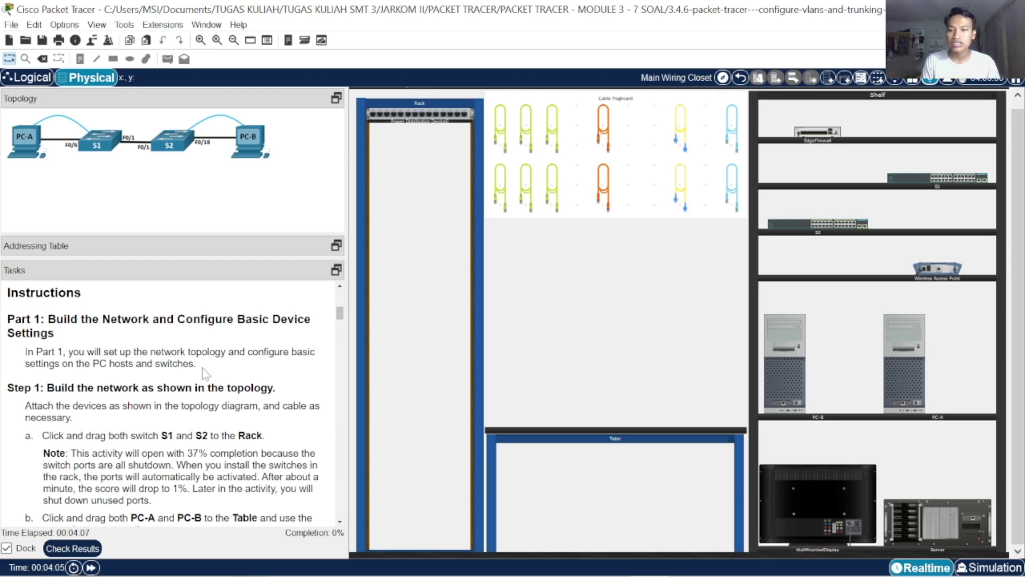
{"action": "scroll", "coordinate": [208, 374], "scroll_direction": "down", "scroll_amount": 2}
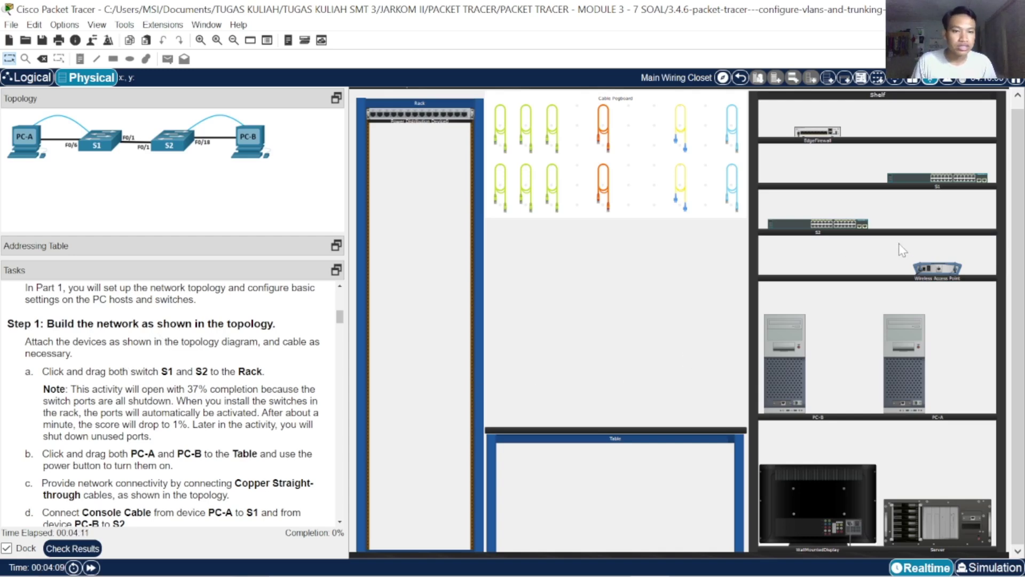
{"action": "scroll", "coordinate": [904, 258], "scroll_direction": "up", "scroll_amount": 2}
{"action": "scroll", "coordinate": [887, 281], "scroll_direction": "down", "scroll_amount": 4}
{"action": "scroll", "coordinate": [873, 291], "scroll_direction": "up", "scroll_amount": 3}
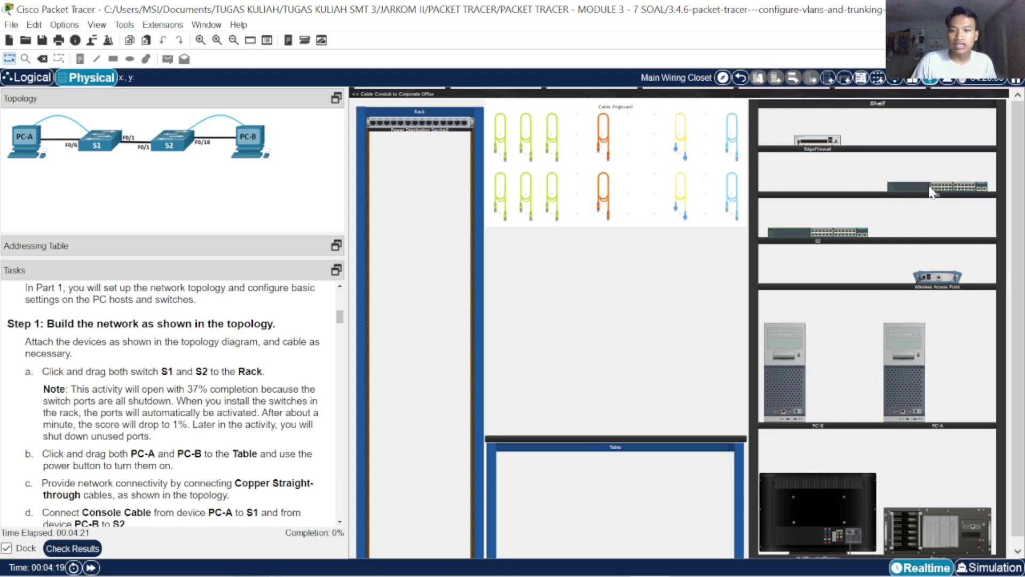
Mount switches S1 and S2 in the rack, with S2 below S1
{"action": "left_click_drag", "start_coordinate": [930, 192], "coordinate": [415, 319]}
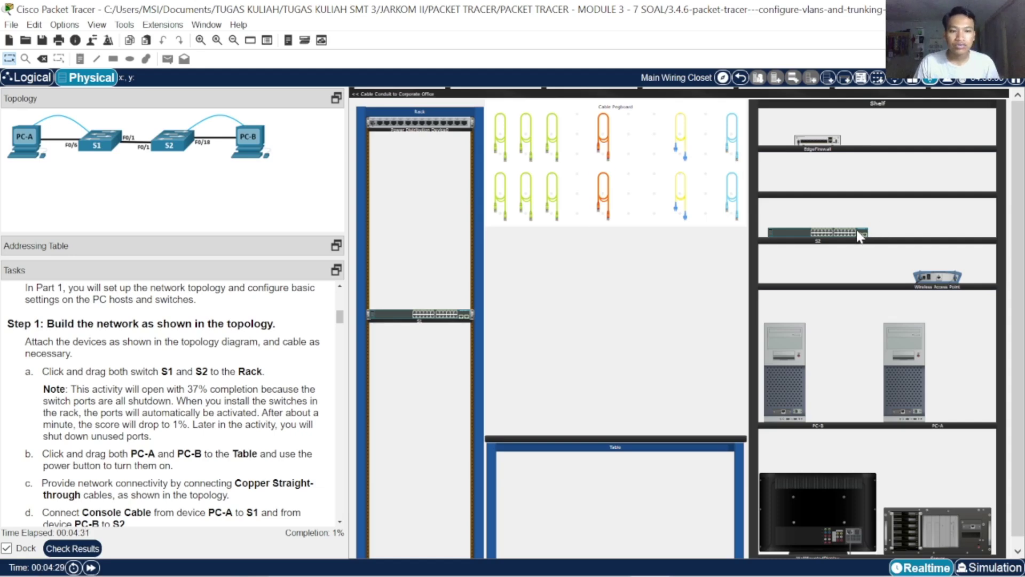
{"action": "left_click_drag", "start_coordinate": [859, 235], "coordinate": [460, 290]}
{"action": "left_click_drag", "start_coordinate": [454, 338], "coordinate": [451, 325]}
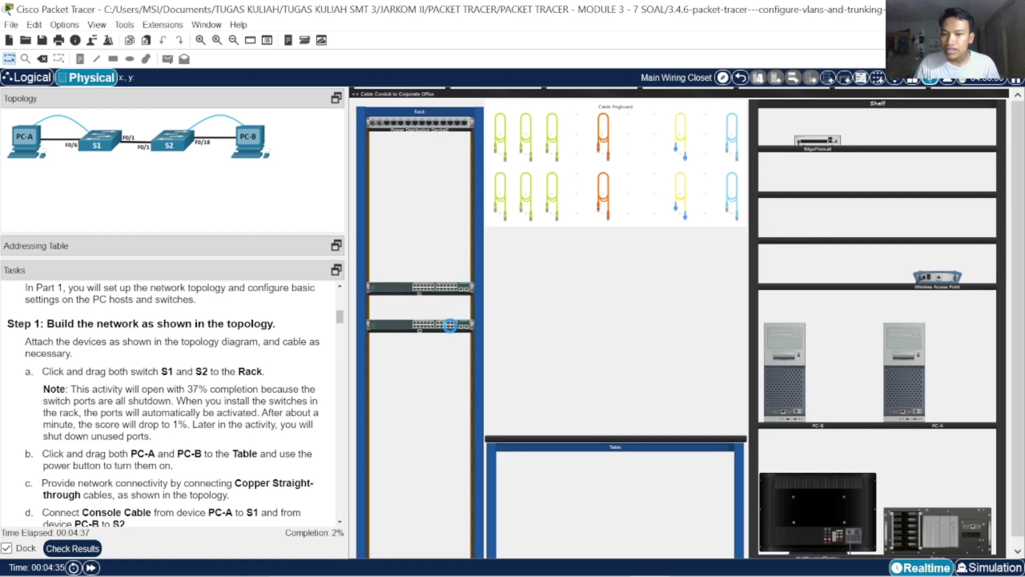
Place PC-A and PC-B on the table
{"action": "scroll", "coordinate": [149, 384], "scroll_direction": "down", "scroll_amount": 2}
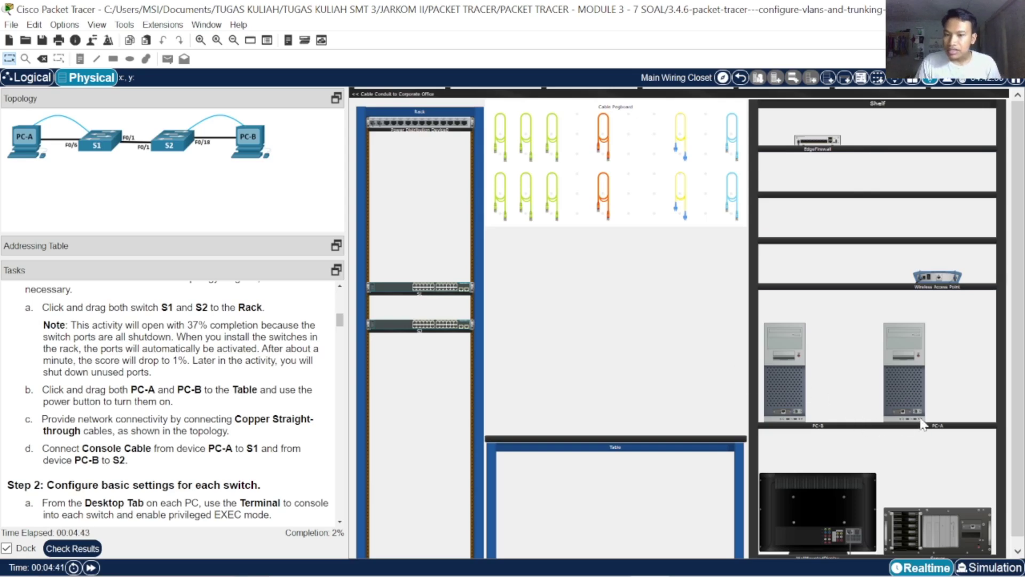
{"action": "left_click_drag", "start_coordinate": [932, 403], "coordinate": [550, 393]}
{"action": "left_click_drag", "start_coordinate": [794, 386], "coordinate": [680, 407]}
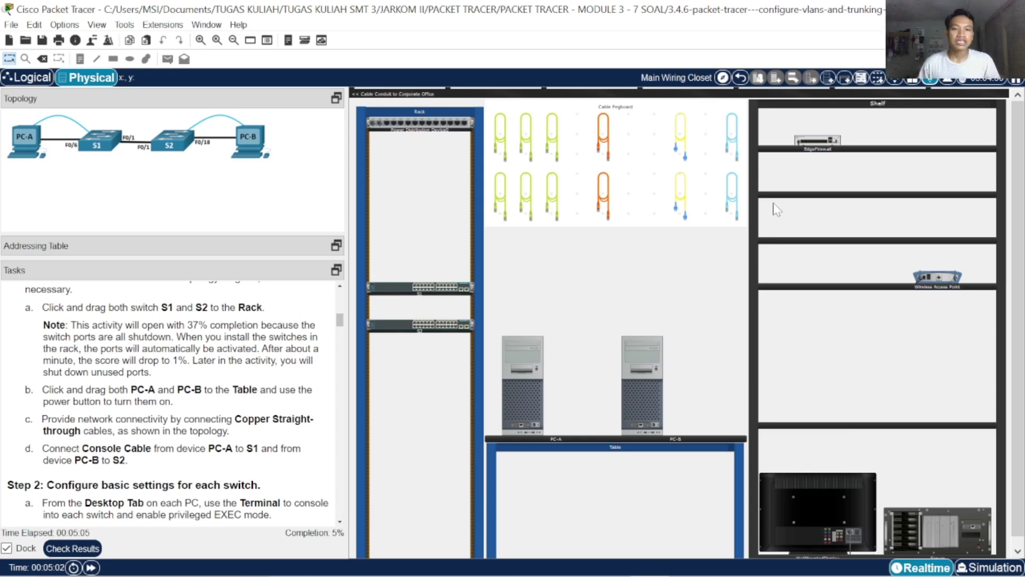
Zoom in on the rack and PCs and power on PC-A
{"action": "left_click", "coordinate": [733, 202]}
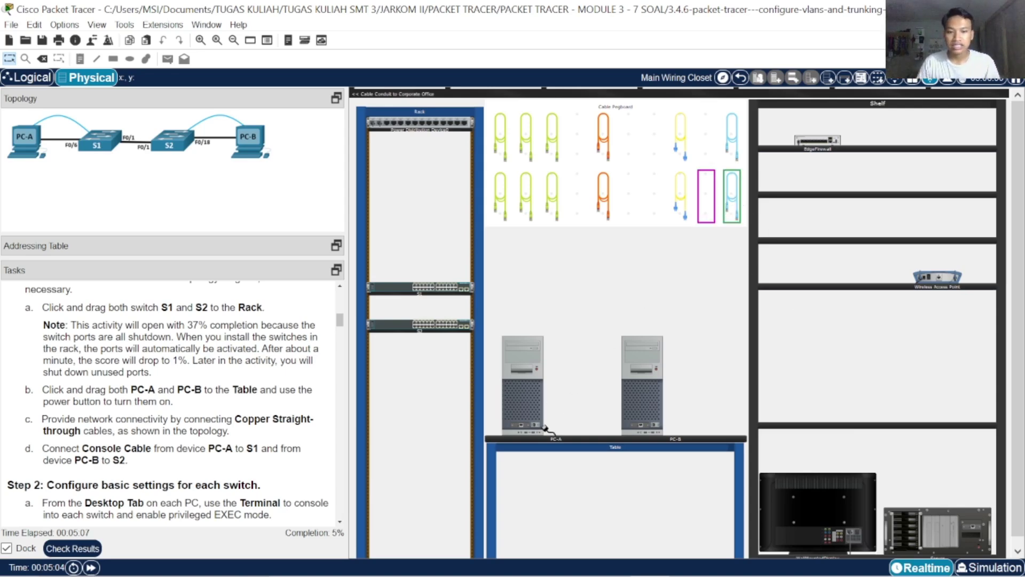
{"action": "left_click", "coordinate": [201, 40]}
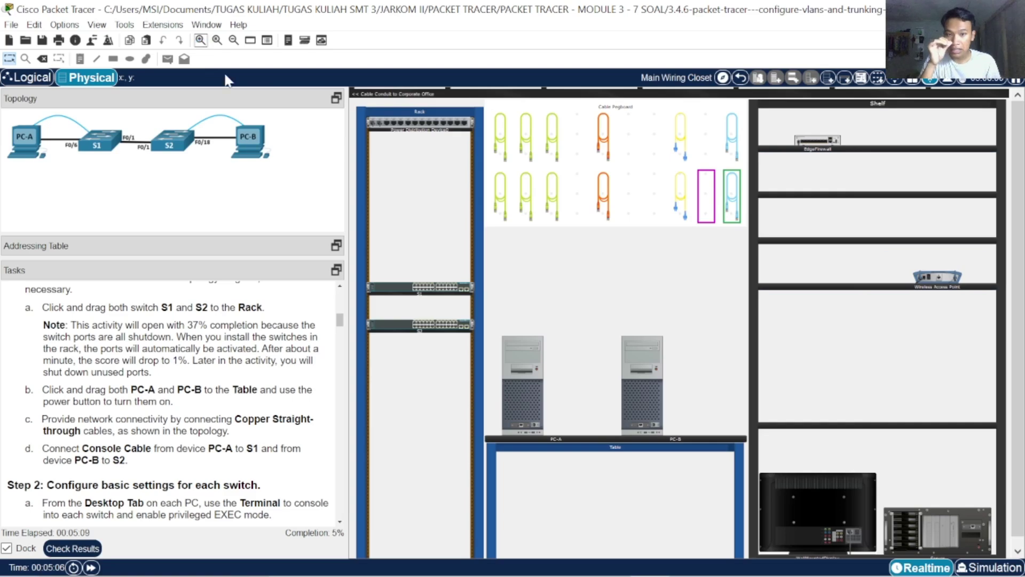
{"action": "scroll", "coordinate": [724, 271], "scroll_direction": "down", "scroll_amount": 5}
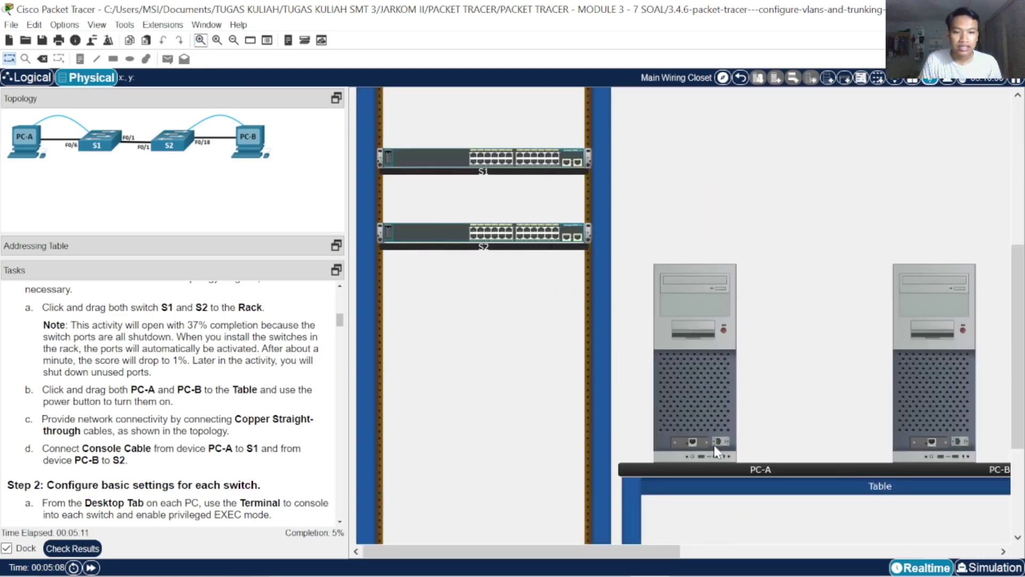
{"action": "scroll", "coordinate": [860, 336], "scroll_direction": "up", "scroll_amount": 3}
{"action": "scroll", "coordinate": [876, 327], "scroll_direction": "down", "scroll_amount": 3}
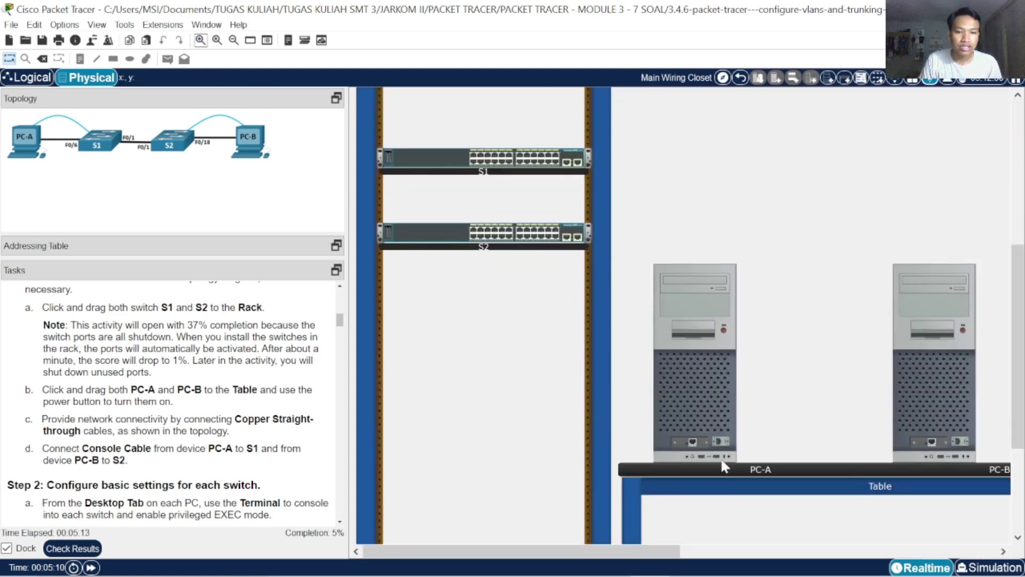
{"action": "left_click", "coordinate": [720, 442]}
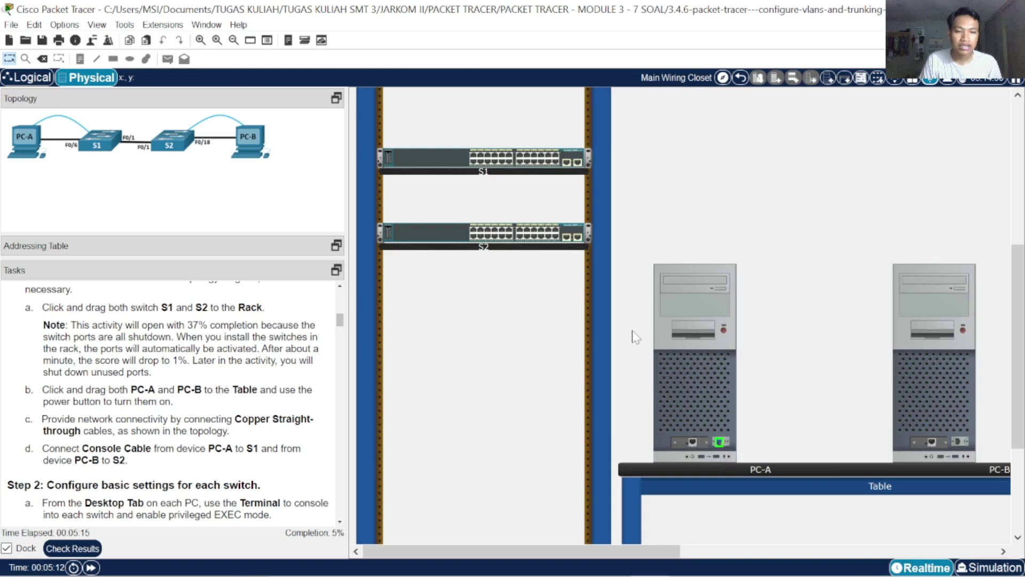
{"action": "scroll", "coordinate": [778, 184], "scroll_direction": "up", "scroll_amount": 3}
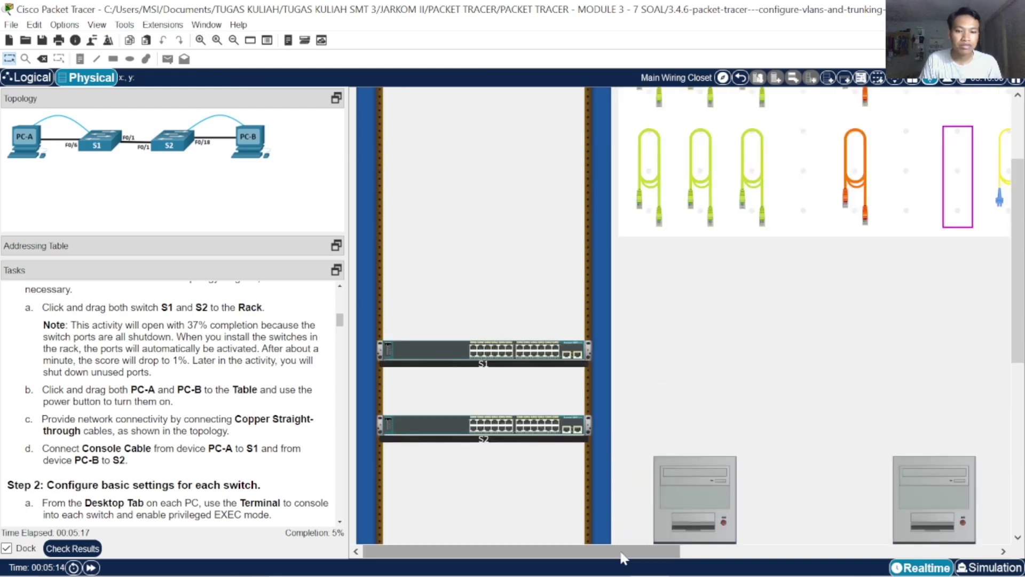
{"action": "left_click_drag", "start_coordinate": [624, 558], "coordinate": [722, 558]}
{"action": "scroll", "coordinate": [702, 351], "scroll_direction": "down", "scroll_amount": 4}
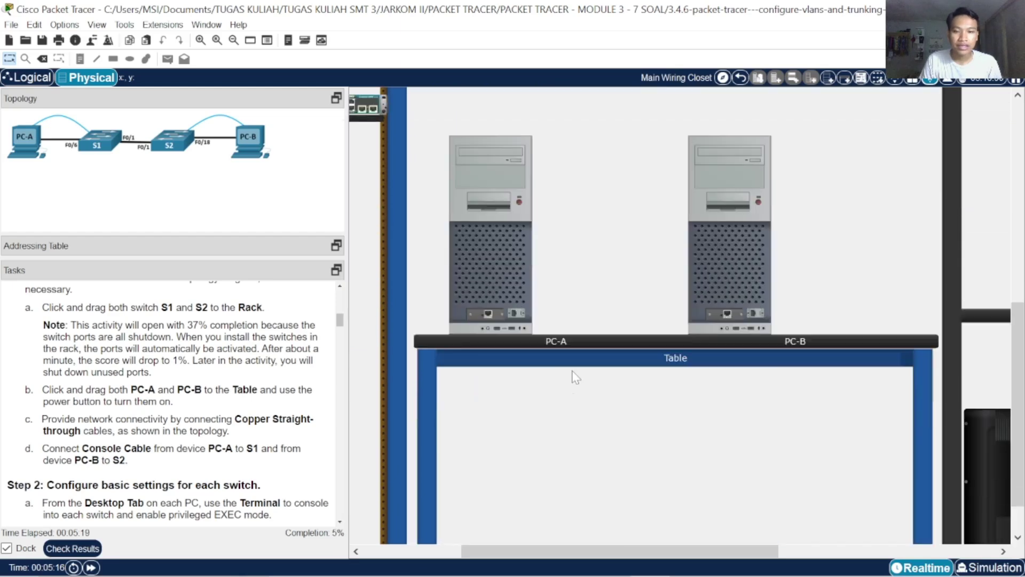
{"action": "scroll", "coordinate": [698, 335], "scroll_direction": "up", "scroll_amount": 4}
Connect a console cable from PC-A's RS-232 port to S1's rear console port
{"action": "left_click", "coordinate": [904, 157]}
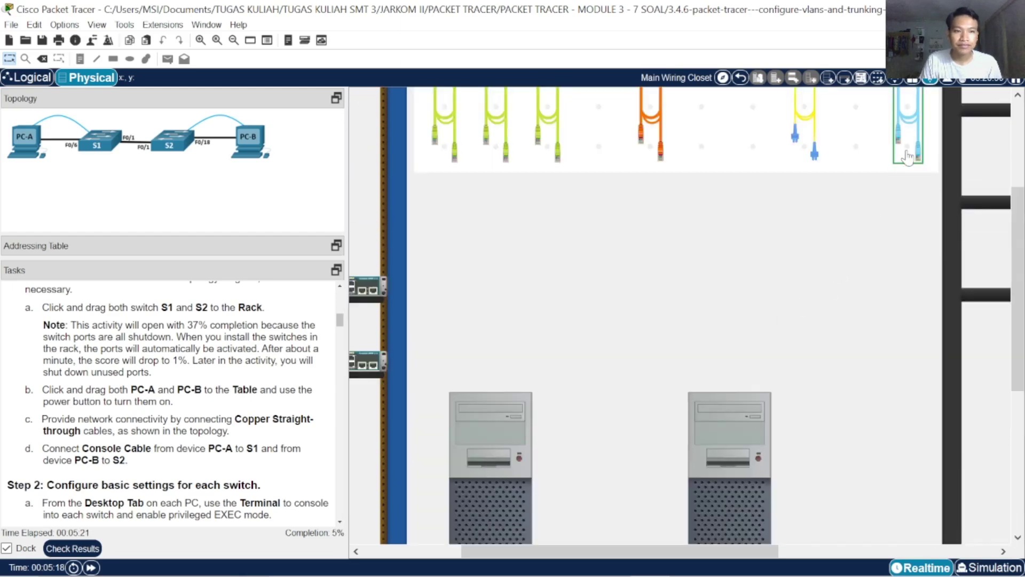
{"action": "left_click_drag", "start_coordinate": [598, 546], "coordinate": [520, 547]}
{"action": "scroll", "coordinate": [704, 373], "scroll_direction": "down", "scroll_amount": 4}
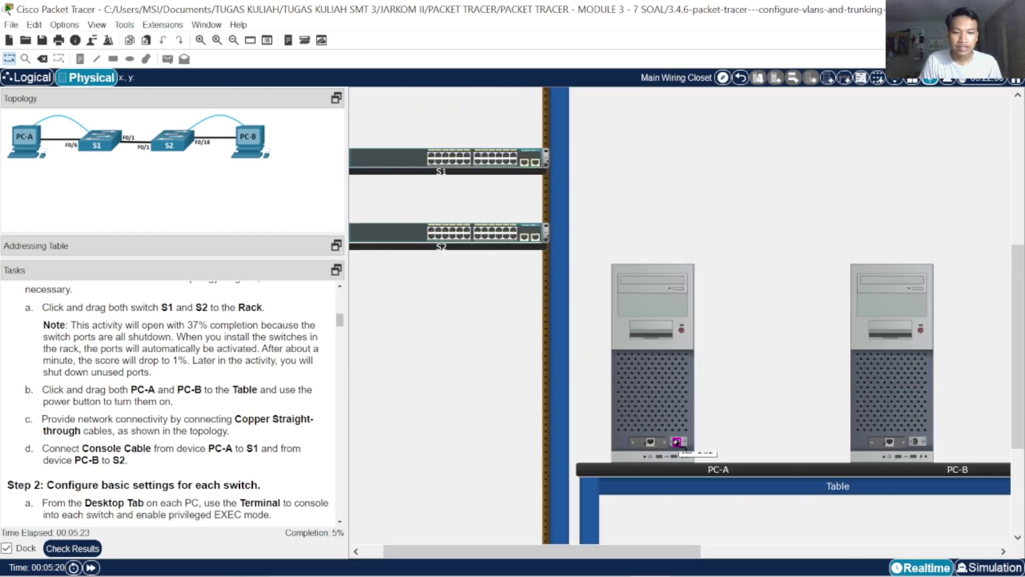
{"action": "left_click", "coordinate": [677, 442]}
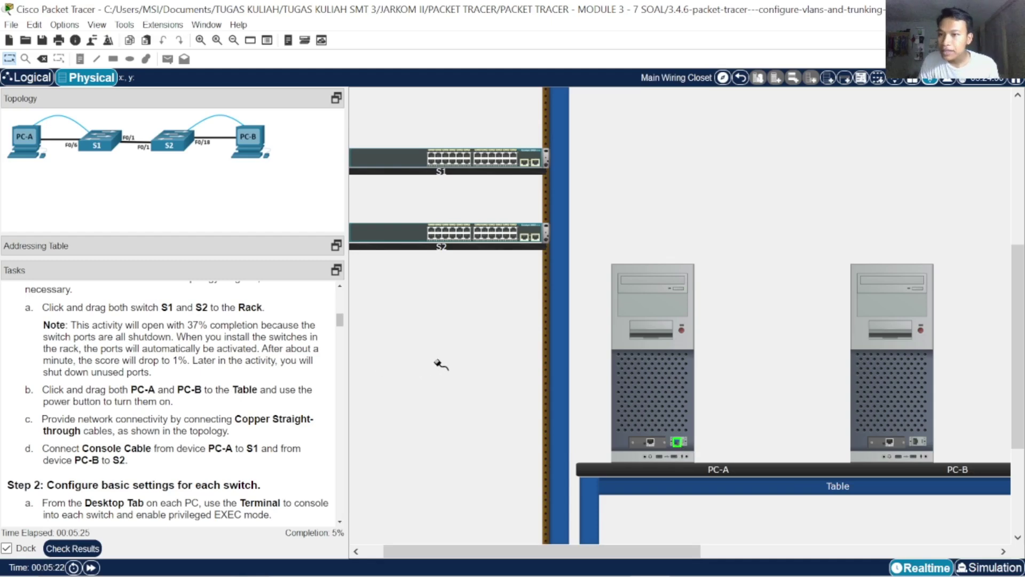
{"action": "left_click", "coordinate": [407, 162]}
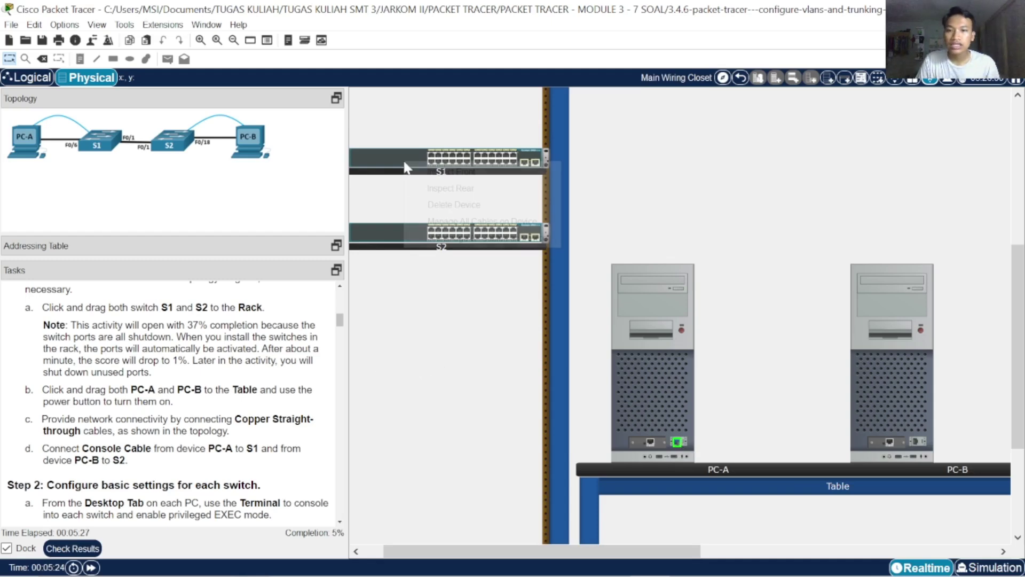
{"action": "left_click", "coordinate": [460, 188]}
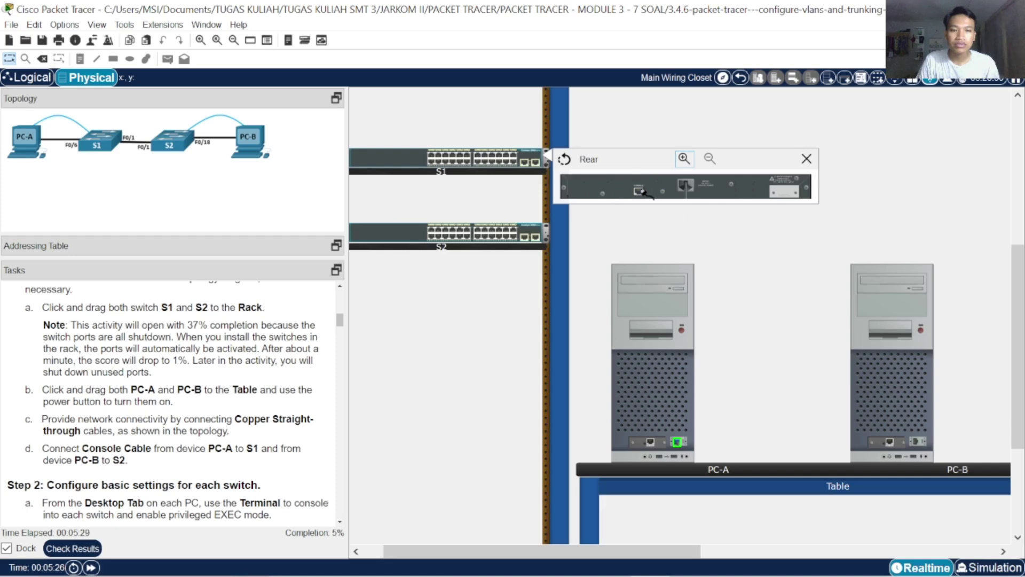
{"action": "left_click", "coordinate": [686, 186]}
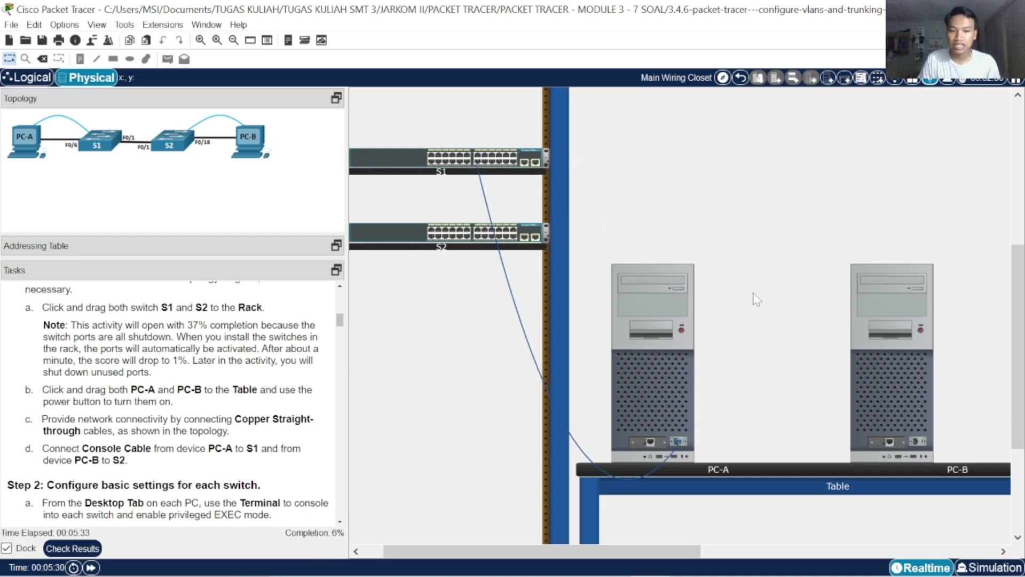
Run a console cable from PC-B to S2's rear console port
{"action": "scroll", "coordinate": [755, 297], "scroll_direction": "up", "scroll_amount": 5}
{"action": "scroll", "coordinate": [838, 357], "scroll_direction": "right", "scroll_amount": 3}
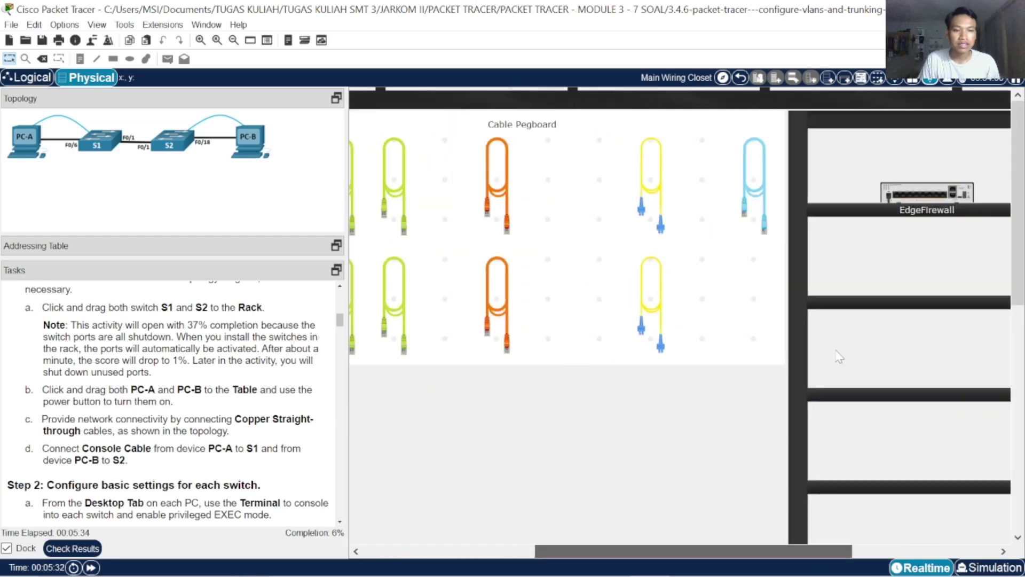
{"action": "left_click", "coordinate": [763, 206]}
{"action": "scroll", "coordinate": [763, 551], "scroll_direction": "left", "scroll_amount": 5}
{"action": "scroll", "coordinate": [759, 463], "scroll_direction": "down", "scroll_amount": 5}
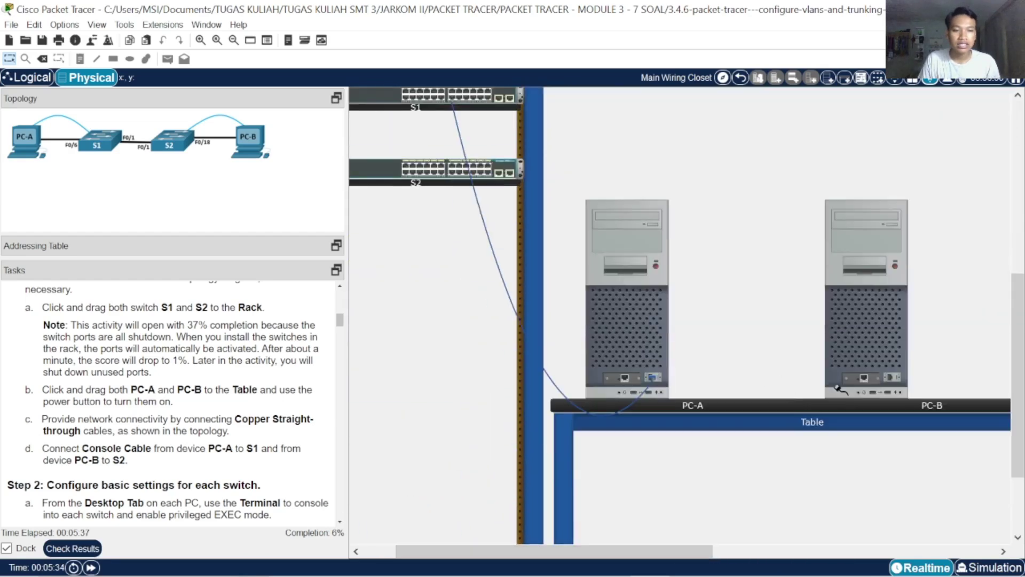
{"action": "scroll", "coordinate": [582, 340], "scroll_direction": "up", "scroll_amount": 2}
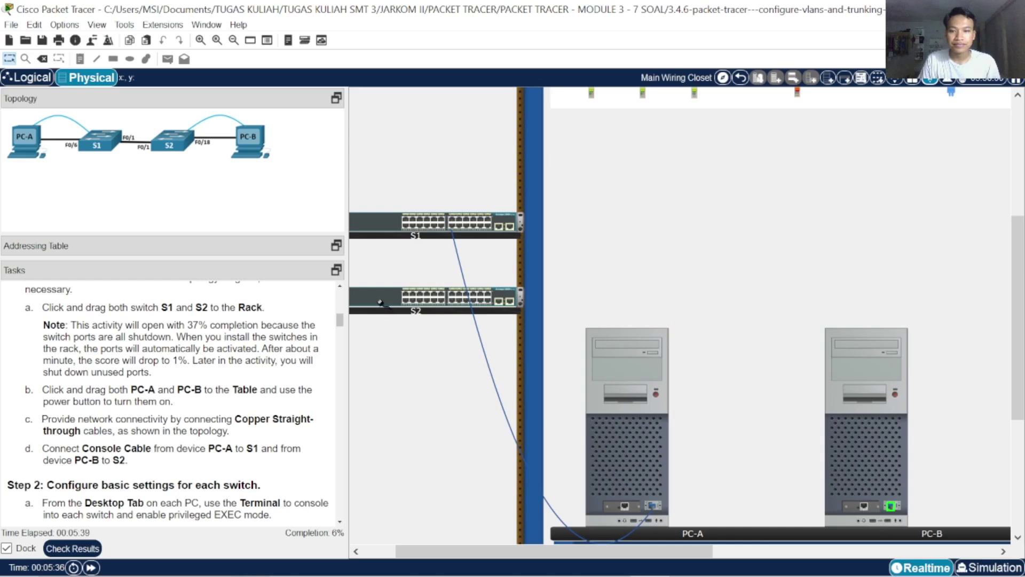
{"action": "left_click", "coordinate": [380, 303]}
{"action": "left_click", "coordinate": [411, 328]}
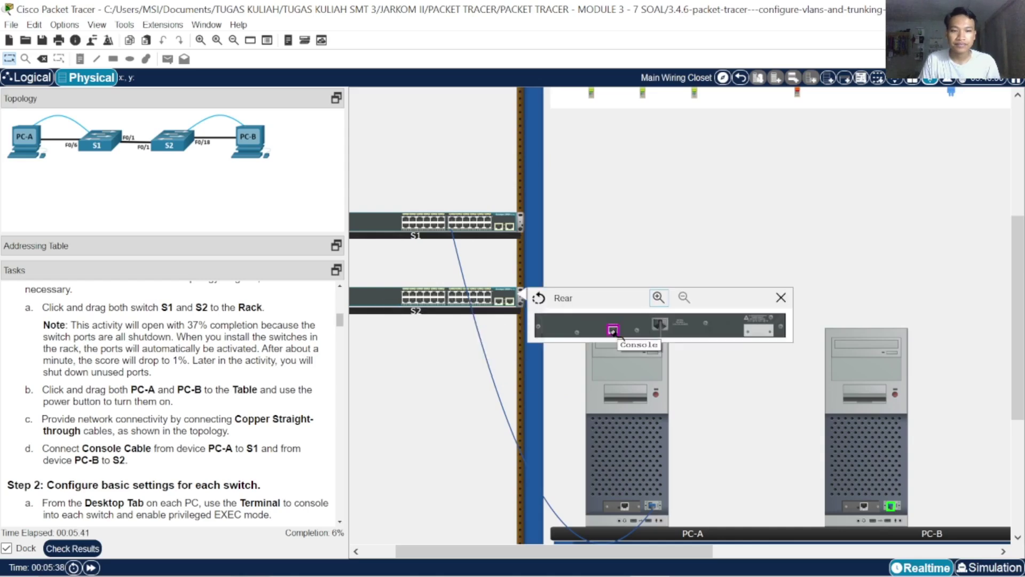
{"action": "left_click", "coordinate": [660, 323]}
Power on PC-A and PC-B, then attach a copper cable to PC-A's FastEthernet0
{"action": "left_click", "coordinate": [657, 395]}
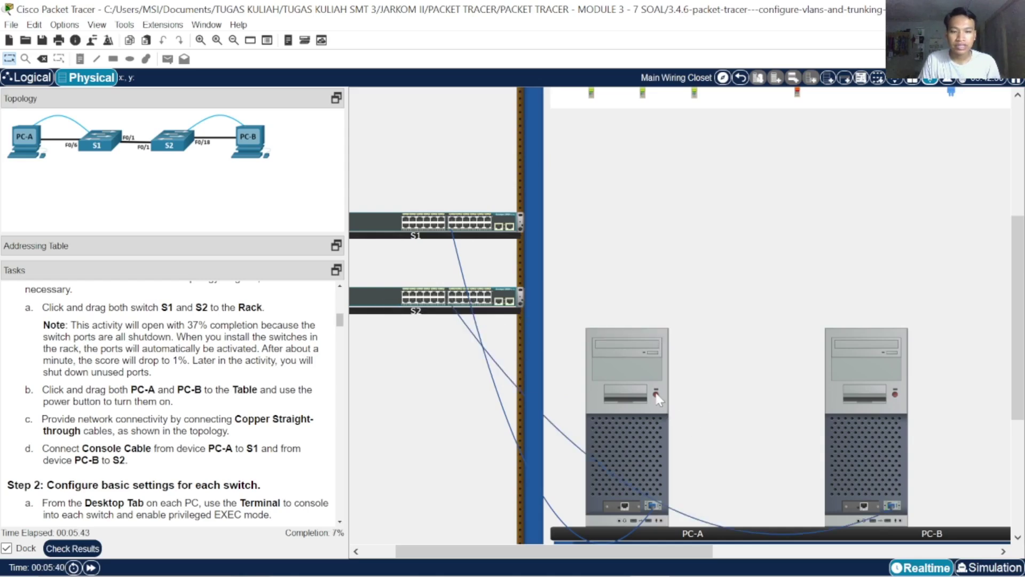
{"action": "left_click", "coordinate": [893, 394]}
{"action": "left_click_drag", "start_coordinate": [447, 550], "coordinate": [404, 529]}
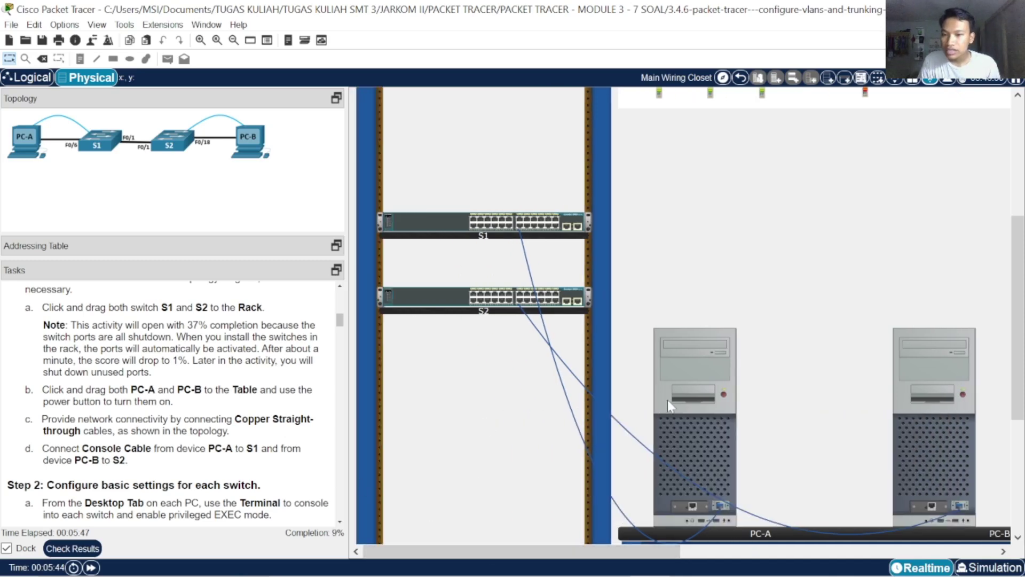
{"action": "scroll", "coordinate": [668, 400], "scroll_direction": "up", "scroll_amount": 3}
{"action": "scroll", "coordinate": [741, 317], "scroll_direction": "down", "scroll_amount": 4}
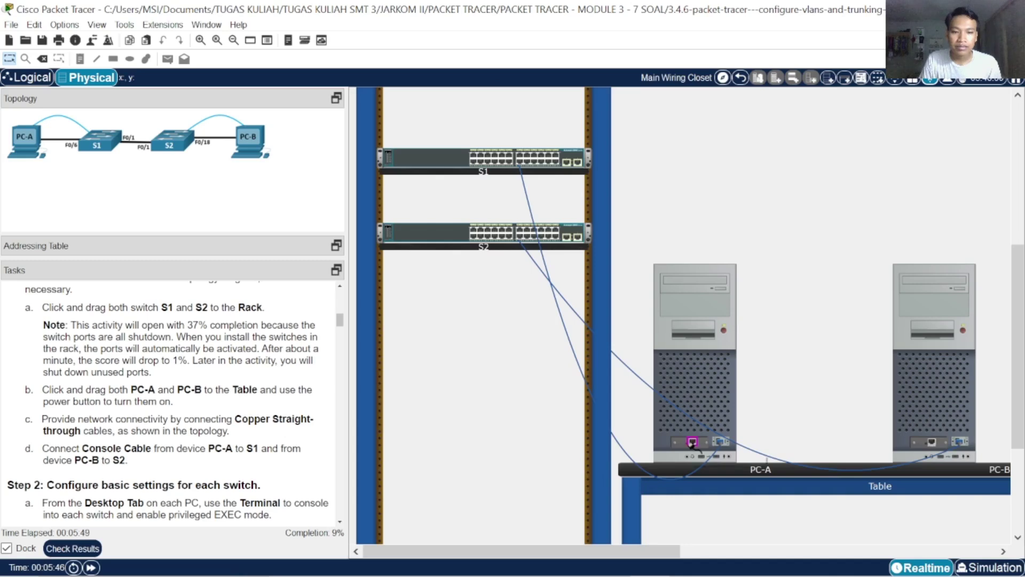
{"action": "left_click", "coordinate": [692, 441]}
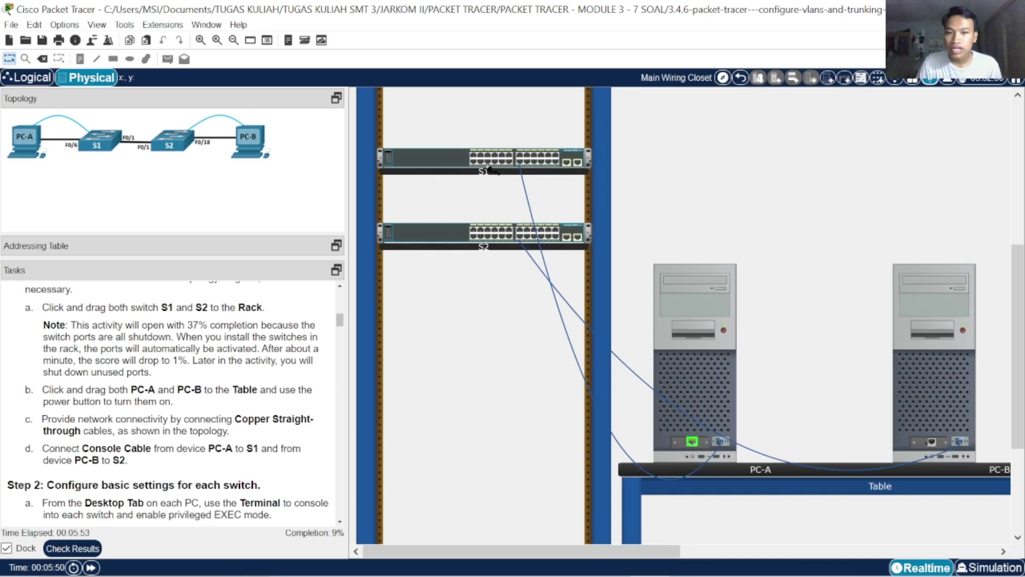
Connect PC-A to S1 FastEthernet0/6 and PC-B to S2 FastEthernet0/18
{"action": "left_click", "coordinate": [488, 161]}
{"action": "scroll", "coordinate": [545, 212], "scroll_direction": "up", "scroll_amount": 3}
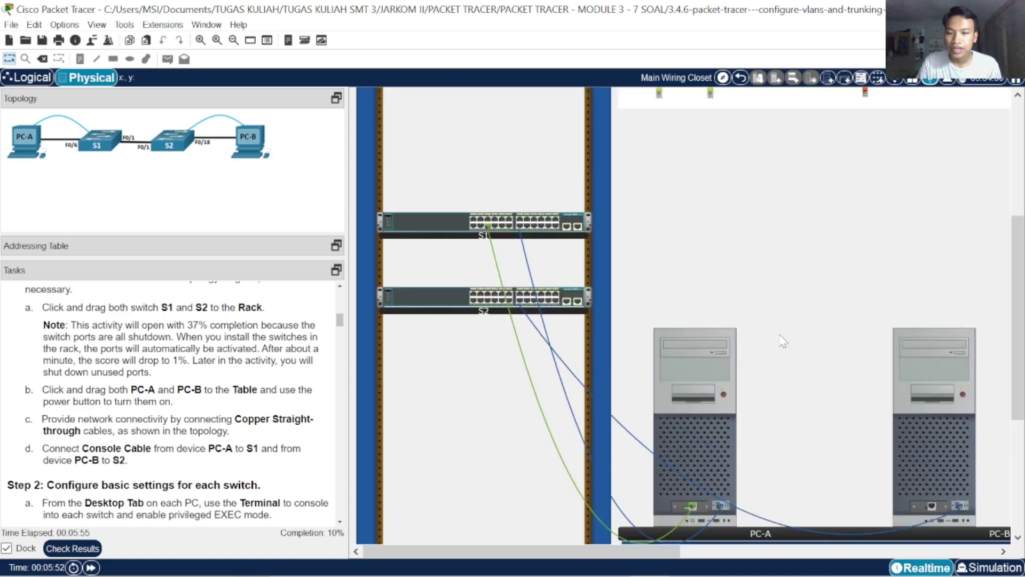
{"action": "scroll", "coordinate": [913, 350], "scroll_direction": "down", "scroll_amount": 6}
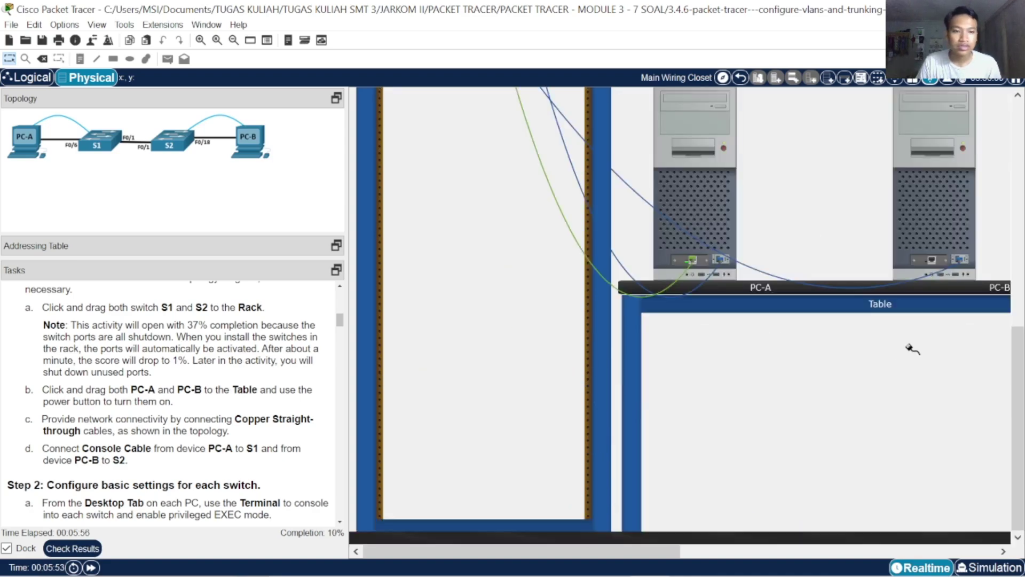
{"action": "left_click", "coordinate": [932, 260]}
{"action": "scroll", "coordinate": [558, 307], "scroll_direction": "up", "scroll_amount": 3}
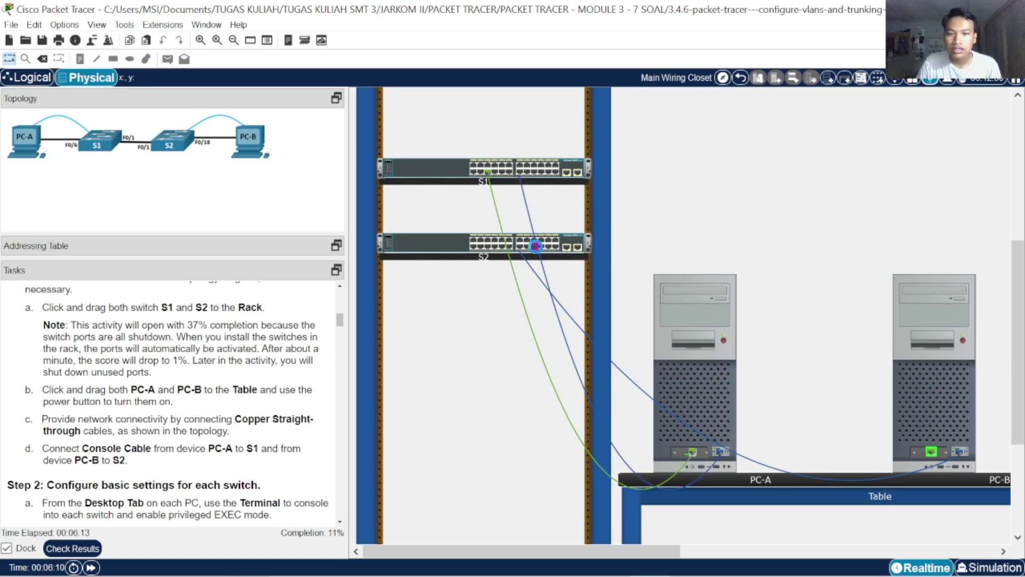
{"action": "left_click", "coordinate": [534, 247]}
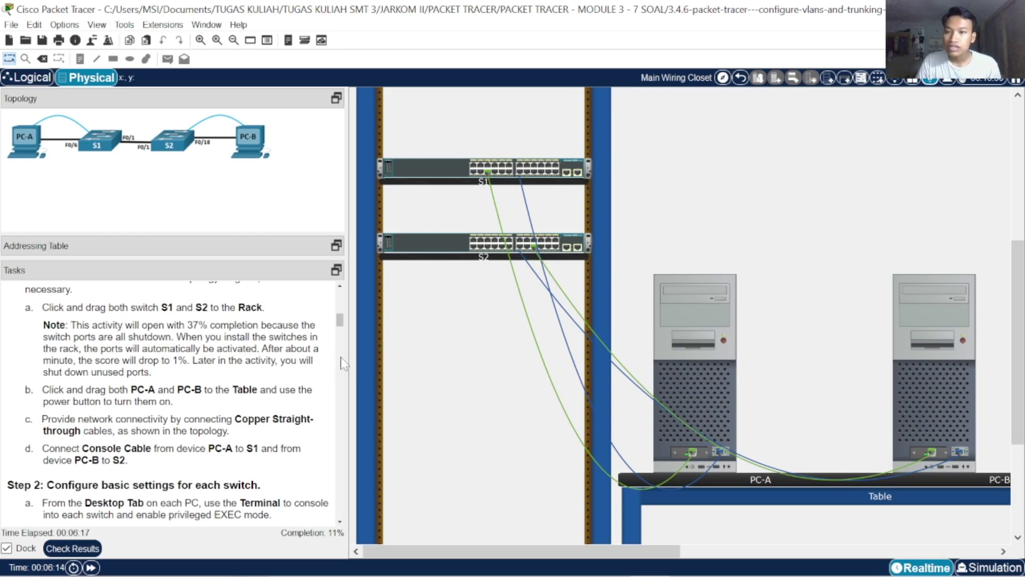
Link S2 FastEthernet0/1 to S1 FastEthernet0/1 with a straight-through cable
{"action": "scroll", "coordinate": [575, 271], "scroll_direction": "up", "scroll_amount": 3}
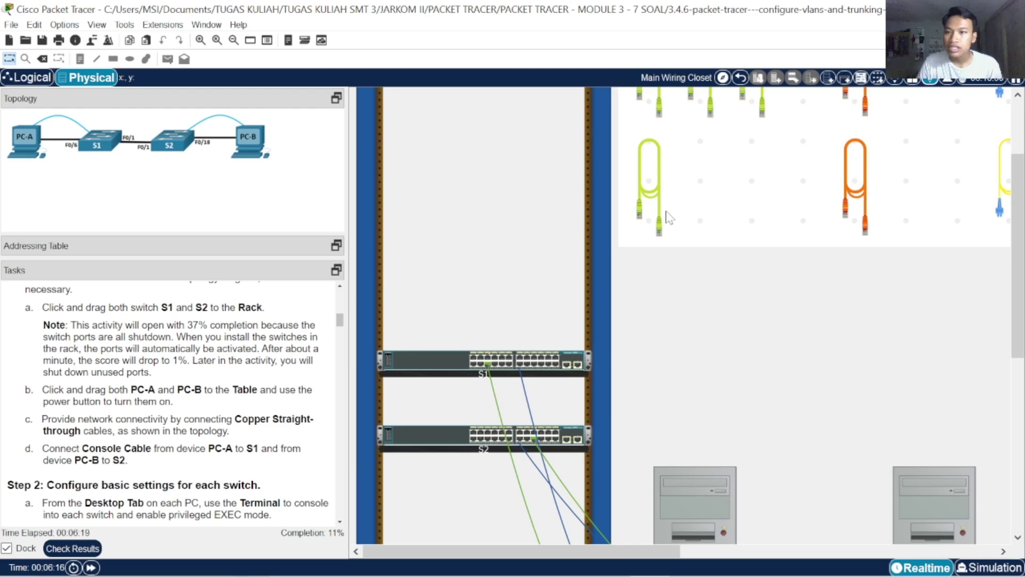
{"action": "left_click", "coordinate": [660, 214]}
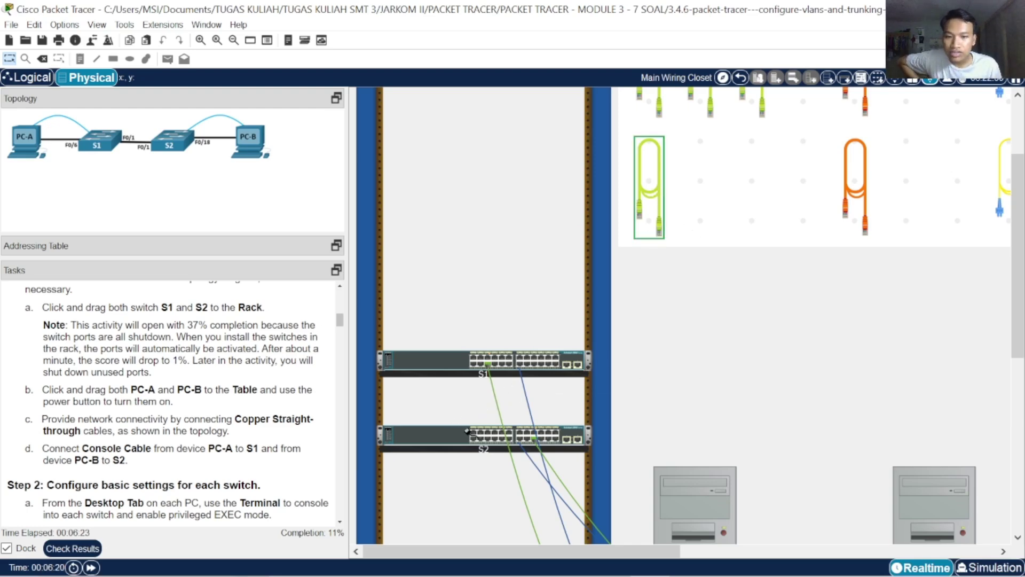
{"action": "left_click", "coordinate": [473, 432]}
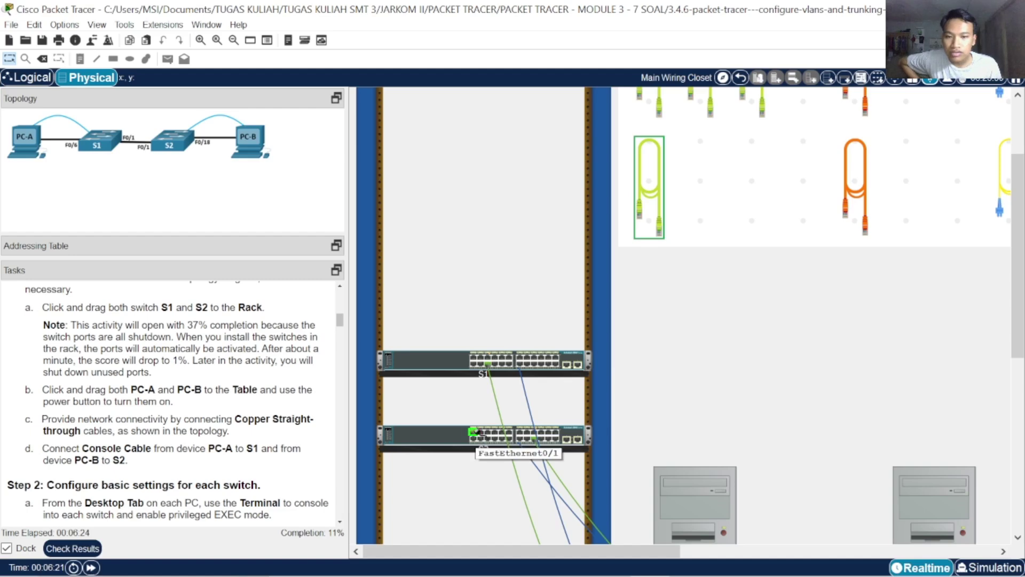
{"action": "left_click", "coordinate": [473, 357]}
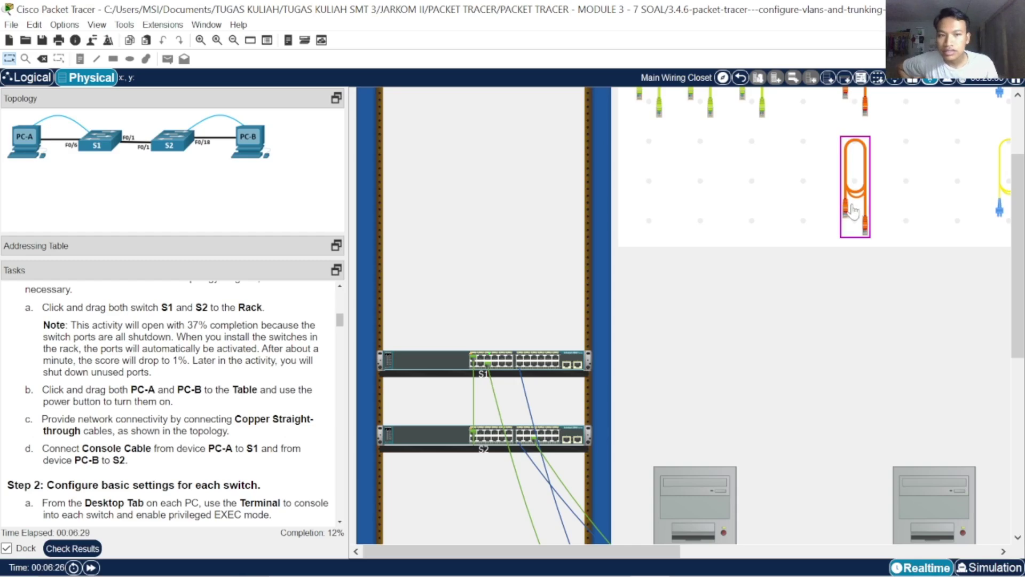
Review the assessment items: score 10/77, Physical items 10/12, switch settings still incorrect
{"action": "left_click", "coordinate": [92, 549]}
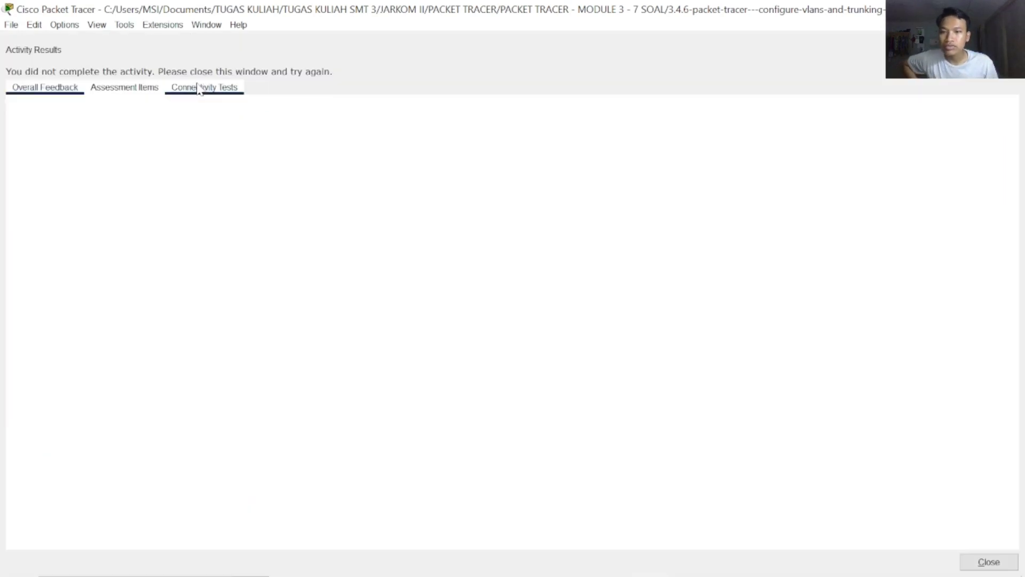
{"action": "left_click", "coordinate": [140, 88]}
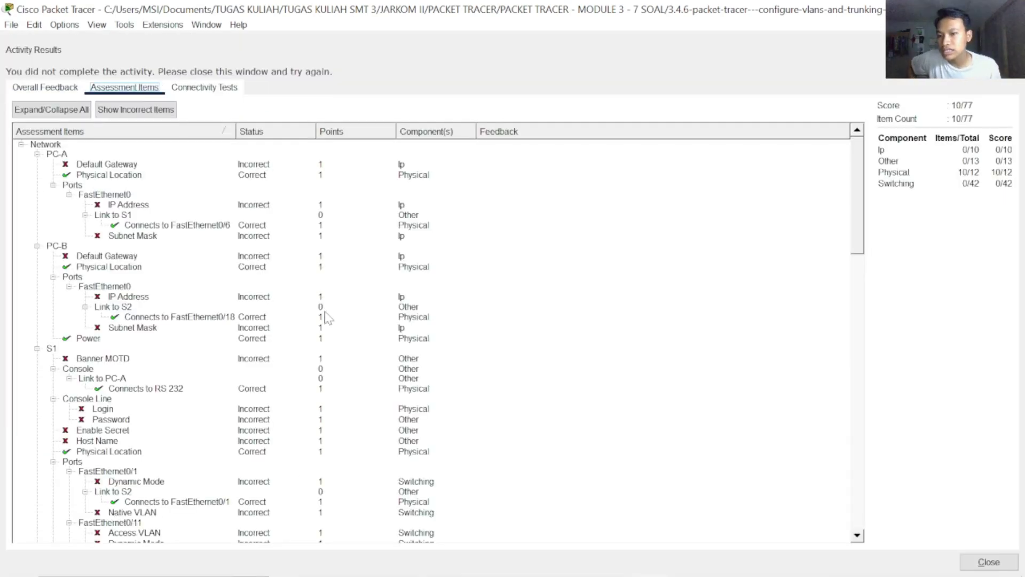
{"action": "scroll", "coordinate": [323, 320], "scroll_direction": "down", "scroll_amount": 8}
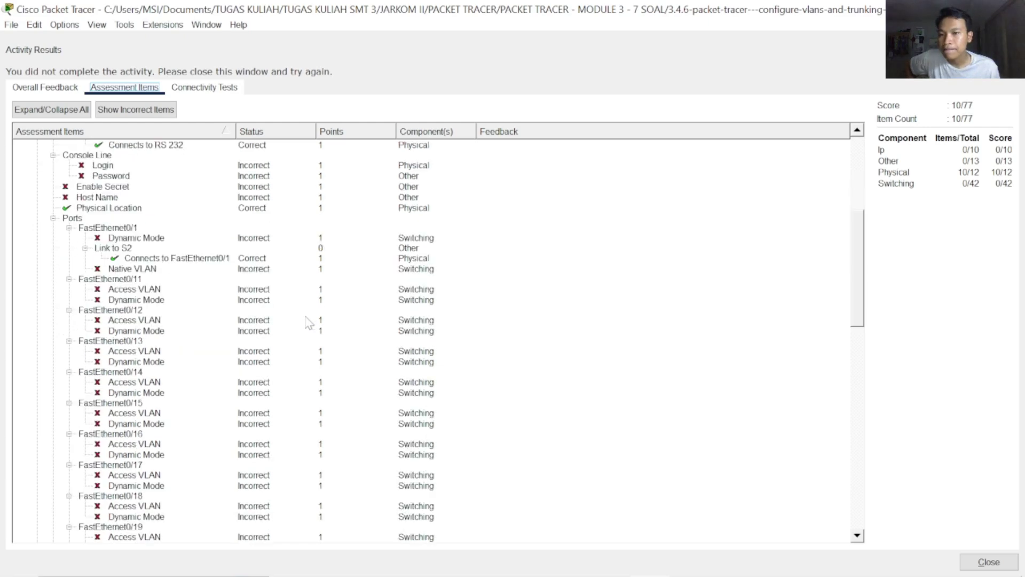
{"action": "scroll", "coordinate": [307, 323], "scroll_direction": "down", "scroll_amount": 20}
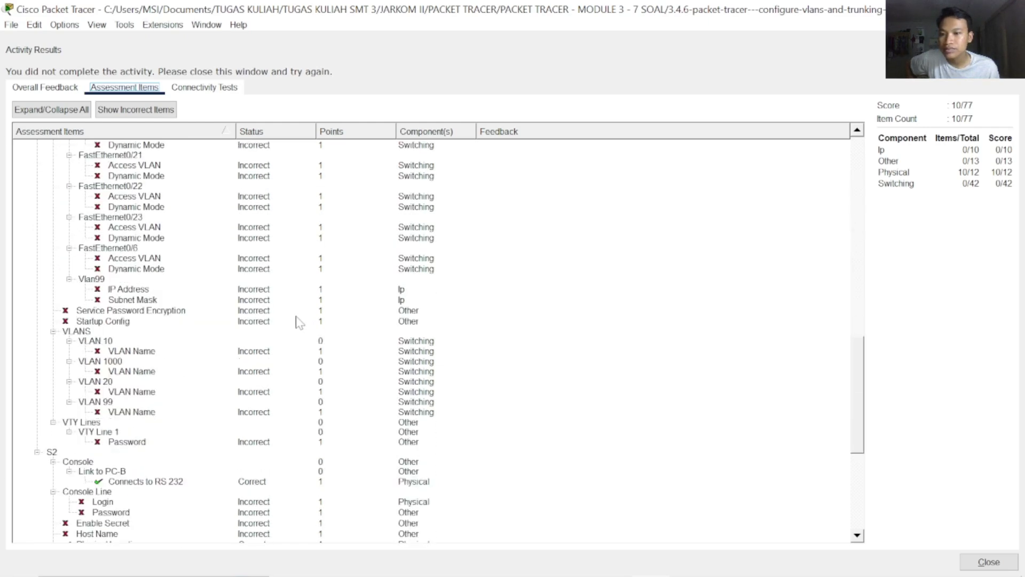
{"action": "scroll", "coordinate": [299, 323], "scroll_direction": "down", "scroll_amount": 3}
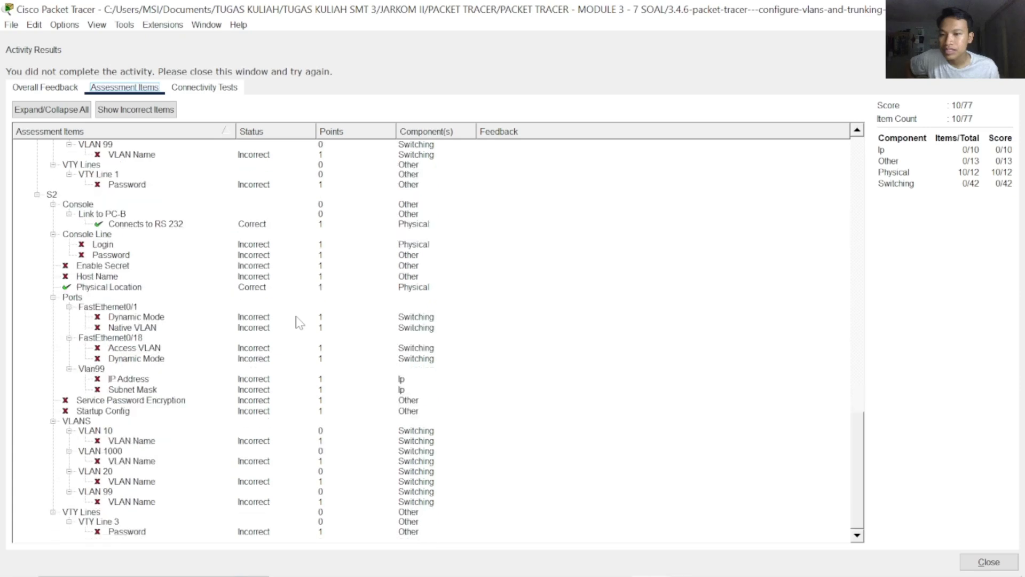
{"action": "scroll", "coordinate": [299, 334], "scroll_direction": "up", "scroll_amount": 20}
{"action": "scroll", "coordinate": [359, 363], "scroll_direction": "up", "scroll_amount": 1}
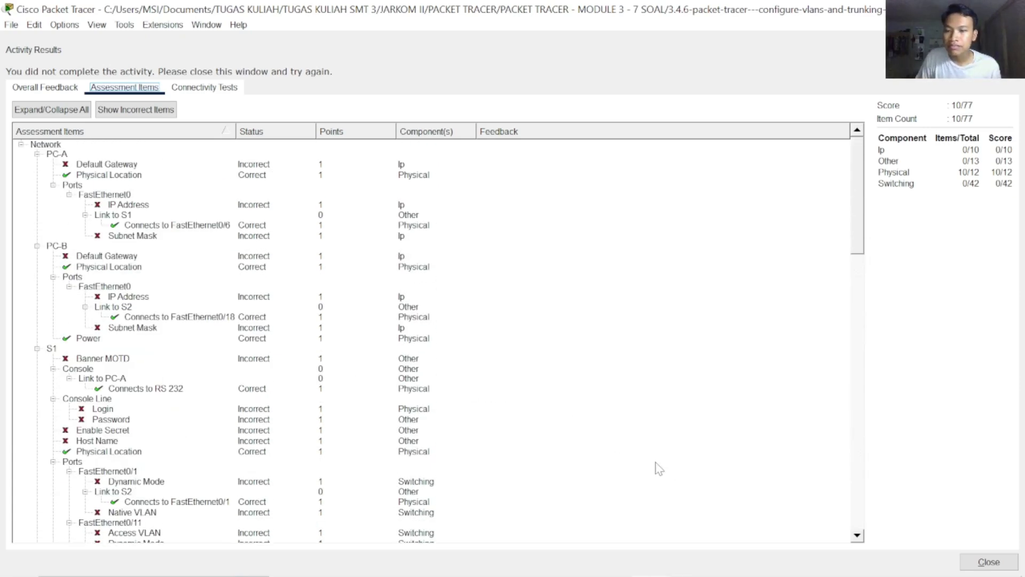
Close the Activity Results window and scroll the Tasks panel to Step 2's switch-setup items
{"action": "left_click", "coordinate": [988, 561]}
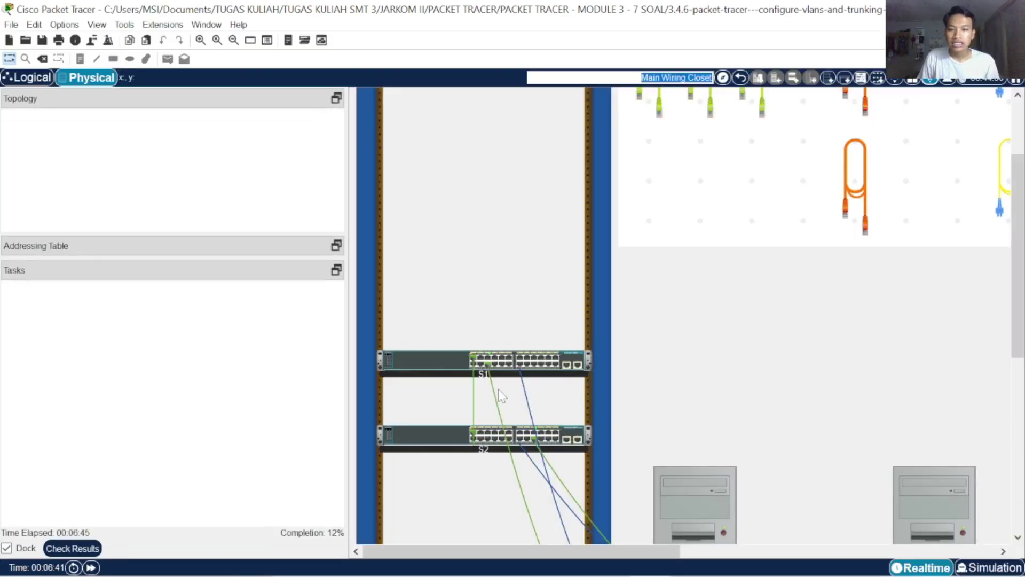
{"action": "scroll", "coordinate": [230, 344], "scroll_direction": "down", "scroll_amount": 1}
{"action": "scroll", "coordinate": [227, 352], "scroll_direction": "up", "scroll_amount": 1}
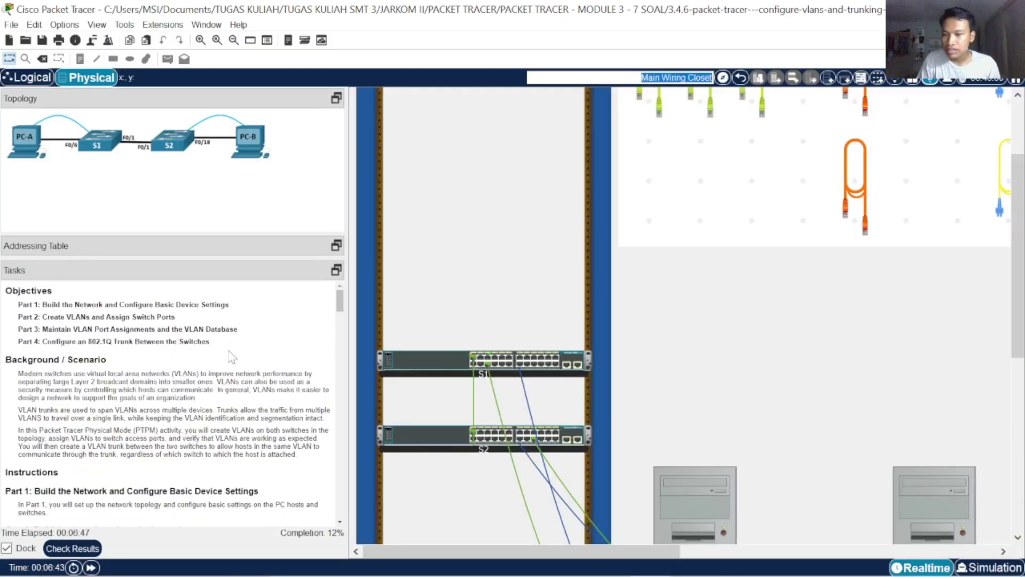
{"action": "scroll", "coordinate": [227, 356], "scroll_direction": "down", "scroll_amount": 3}
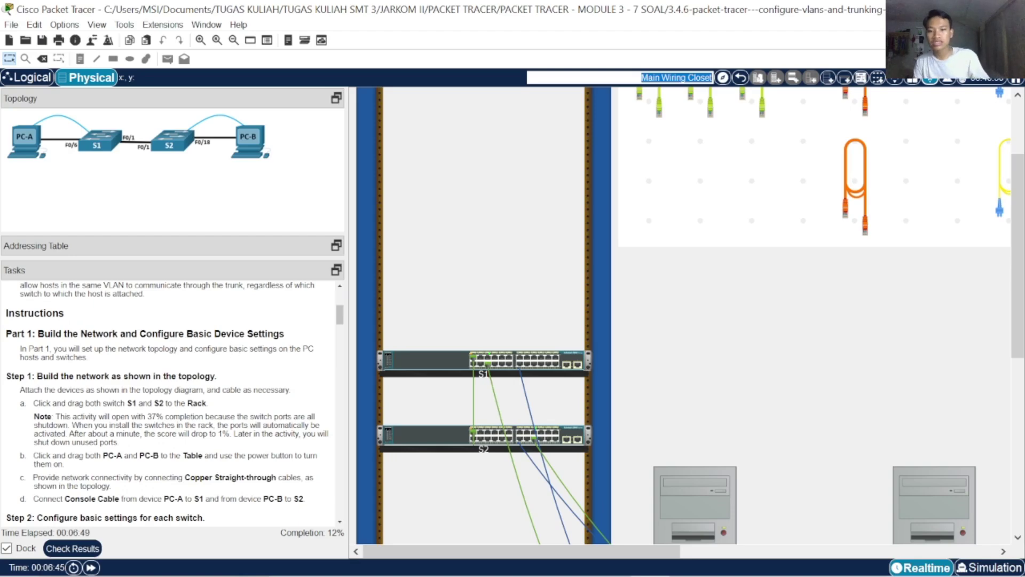
{"action": "scroll", "coordinate": [219, 381], "scroll_direction": "down", "scroll_amount": 2}
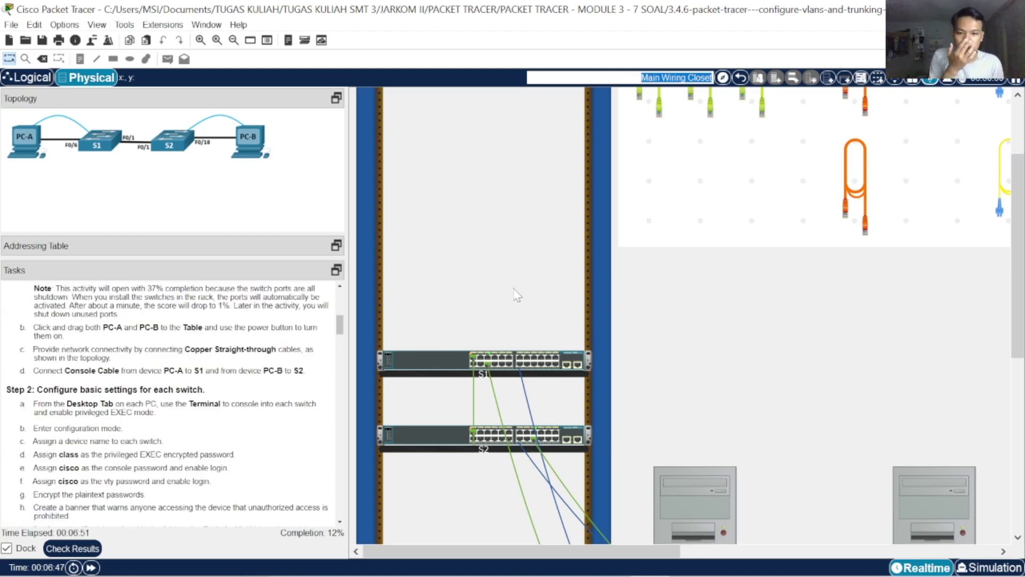
Hang the orange cable one pegboard slot further left, then bring PC-A and PC-B into view
{"action": "left_click", "coordinate": [852, 207]}
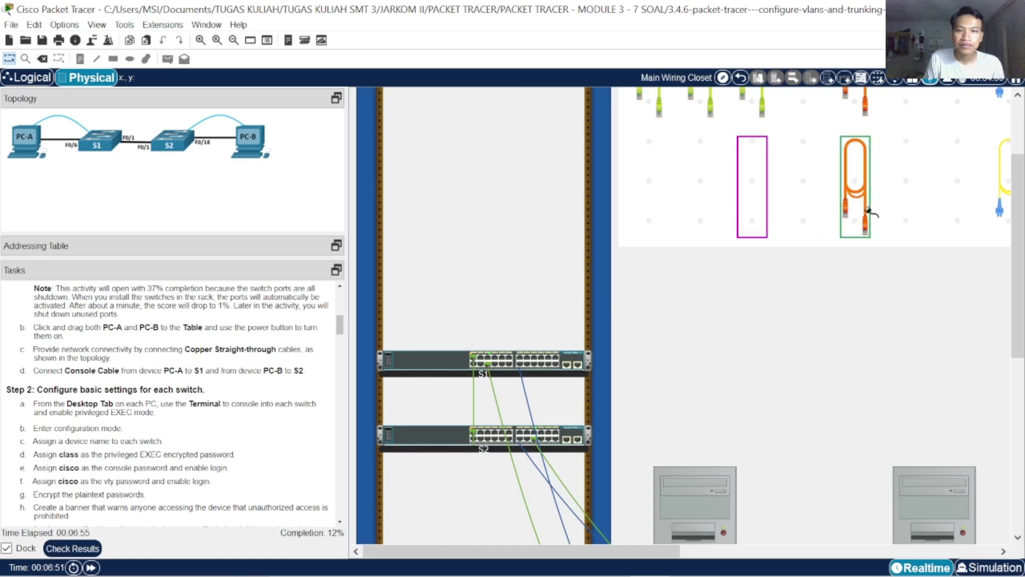
{"action": "left_click_drag", "start_coordinate": [870, 212], "coordinate": [818, 213]}
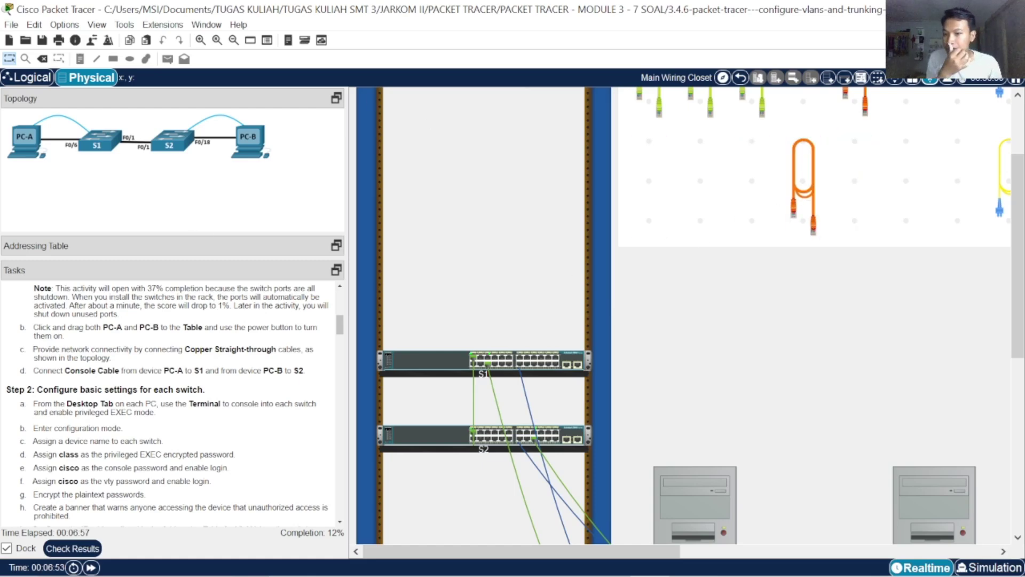
{"action": "scroll", "coordinate": [216, 385], "scroll_direction": "down", "scroll_amount": 2}
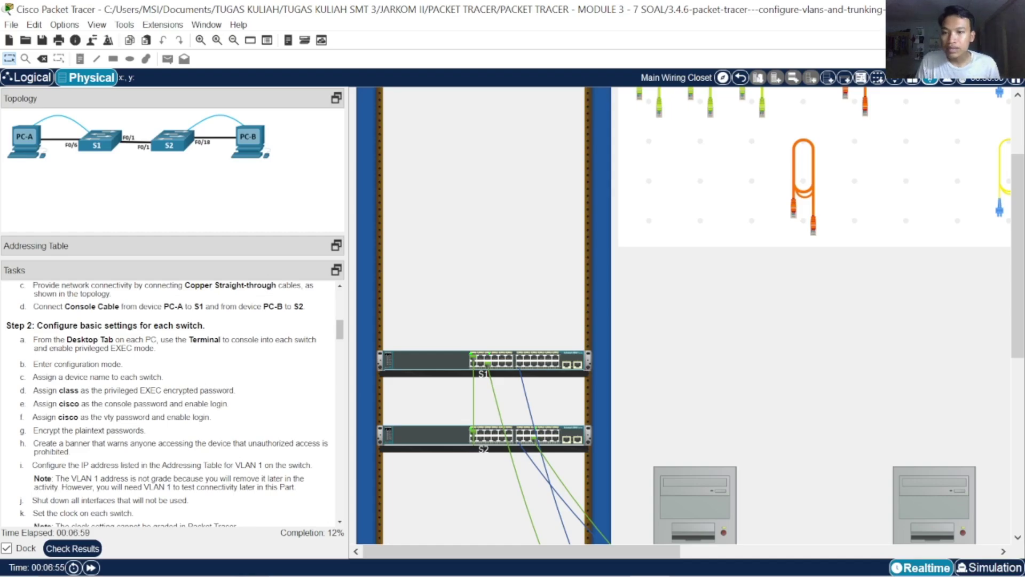
{"action": "scroll", "coordinate": [172, 403], "scroll_direction": "up", "scroll_amount": 3}
{"action": "scroll", "coordinate": [172, 403], "scroll_direction": "down", "scroll_amount": 2}
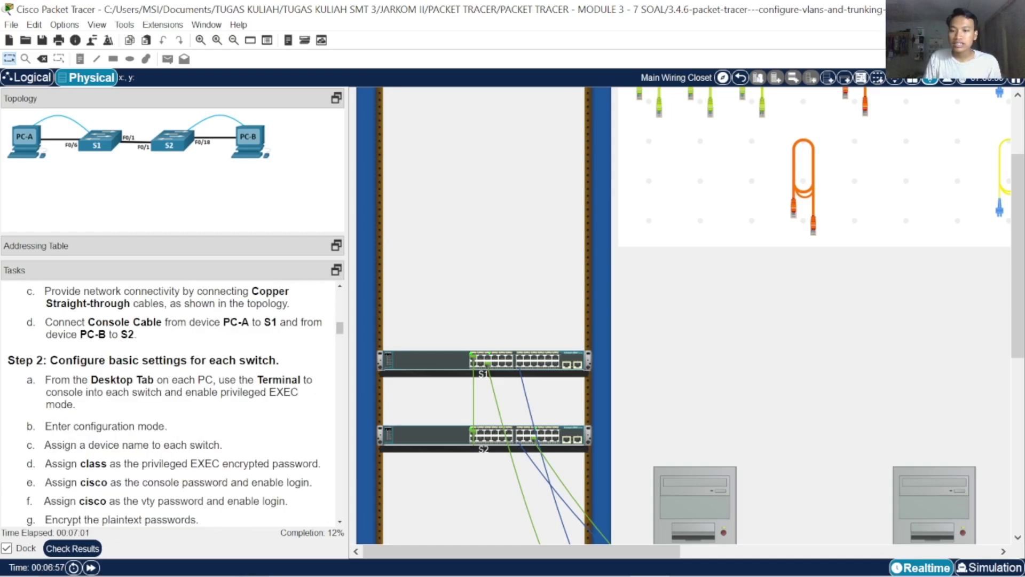
{"action": "scroll", "coordinate": [172, 403], "scroll_direction": "down", "scroll_amount": 2}
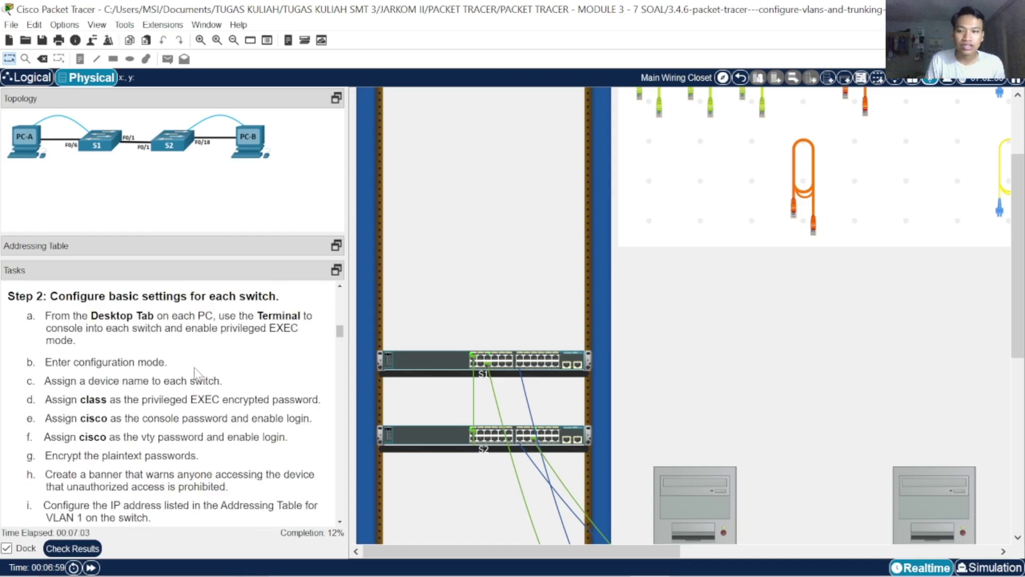
{"action": "scroll", "coordinate": [696, 360], "scroll_direction": "down", "scroll_amount": 3}
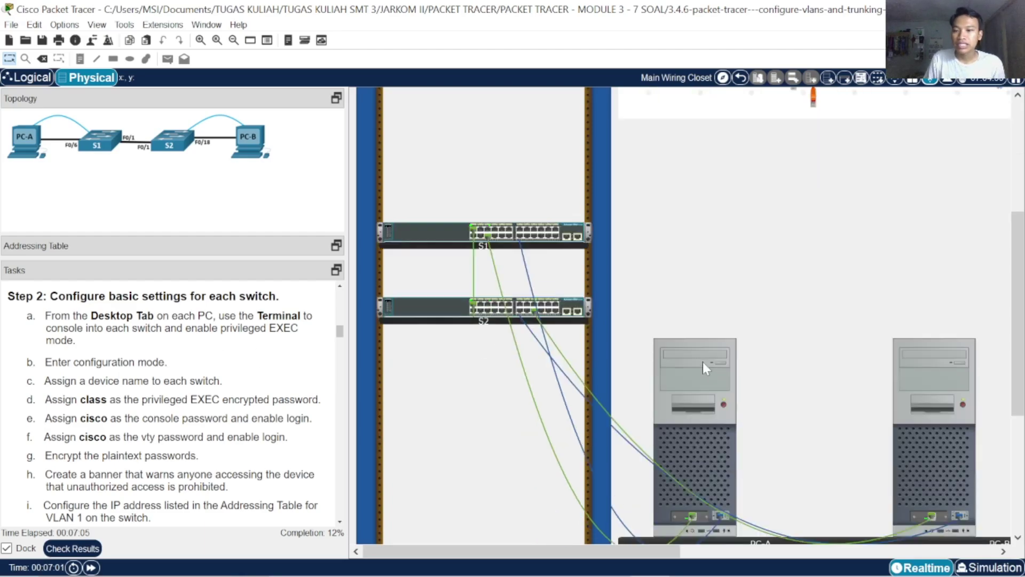
{"action": "scroll", "coordinate": [703, 361], "scroll_direction": "down", "scroll_amount": 2}
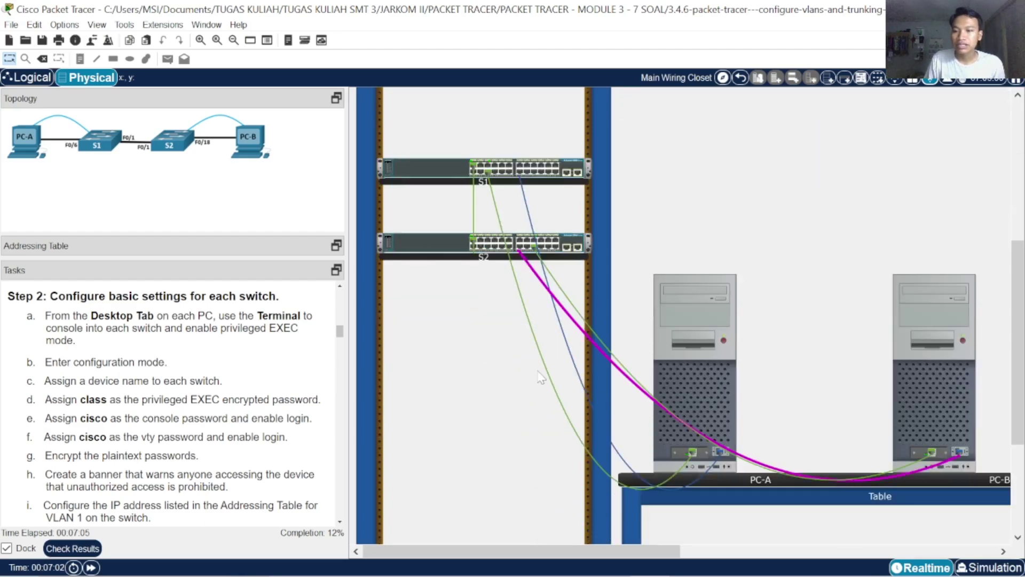
Open PC-A's Terminal console to the switch and enter privileged EXEC mode
{"action": "left_click", "coordinate": [693, 376]}
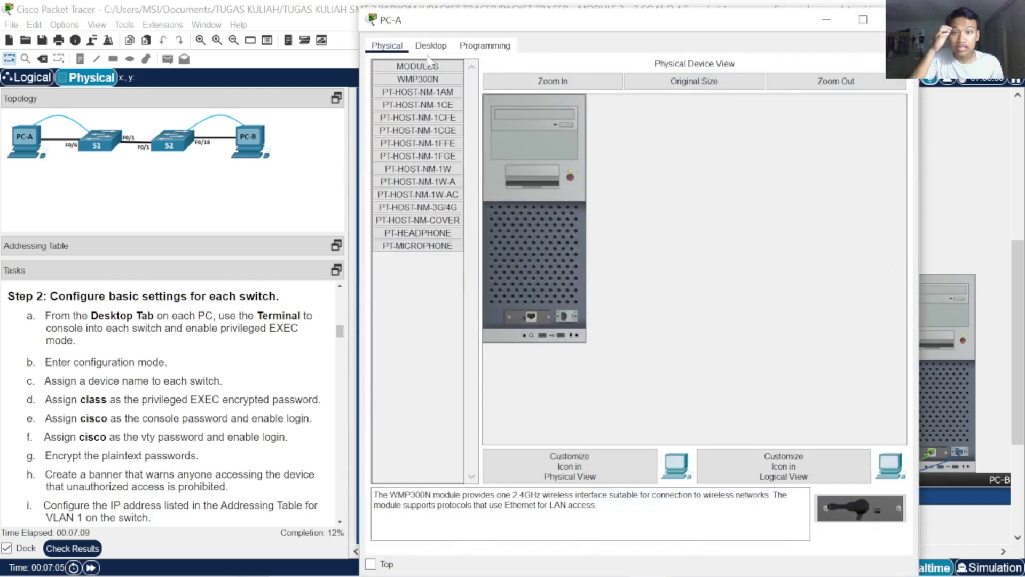
{"action": "left_click", "coordinate": [430, 47]}
{"action": "left_click", "coordinate": [647, 87]}
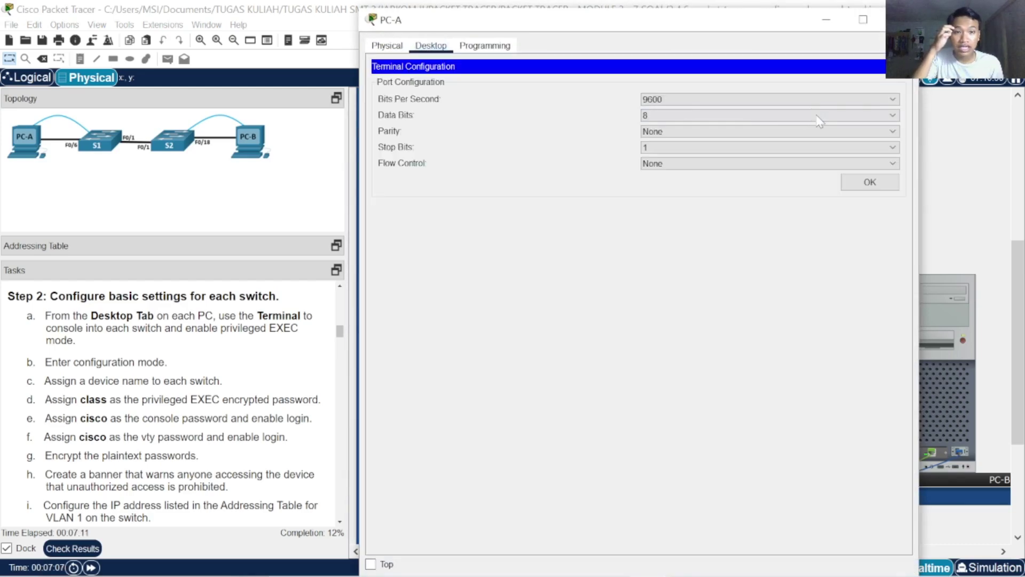
{"action": "left_click", "coordinate": [868, 182]}
{"action": "key", "text": "Return"}
{"action": "key", "text": "Return"}
{"action": "key", "text": "Return"}
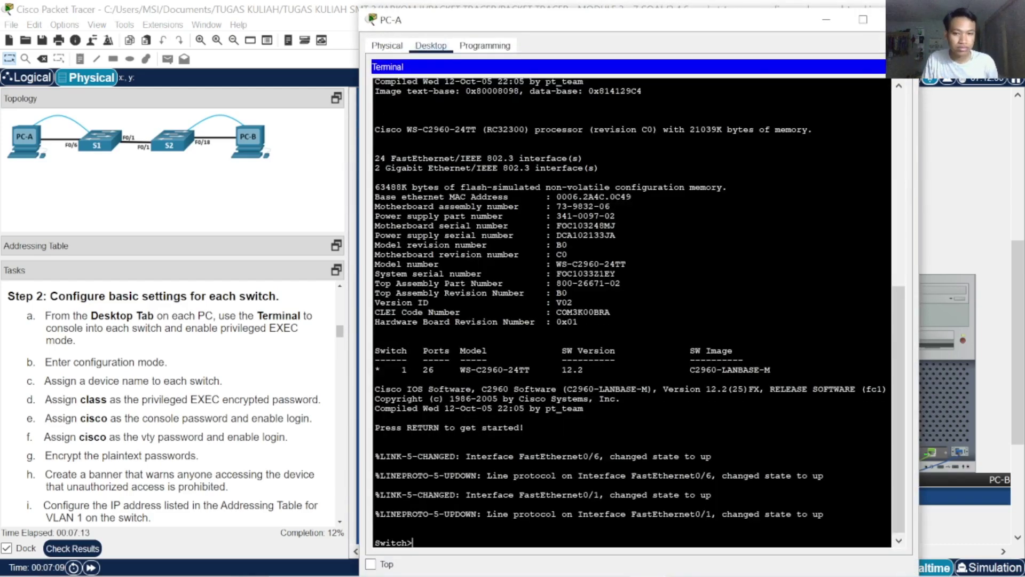
{"action": "type", "text": "ena"}
{"action": "key", "text": "Tab"}
{"action": "key", "text": "Return"}
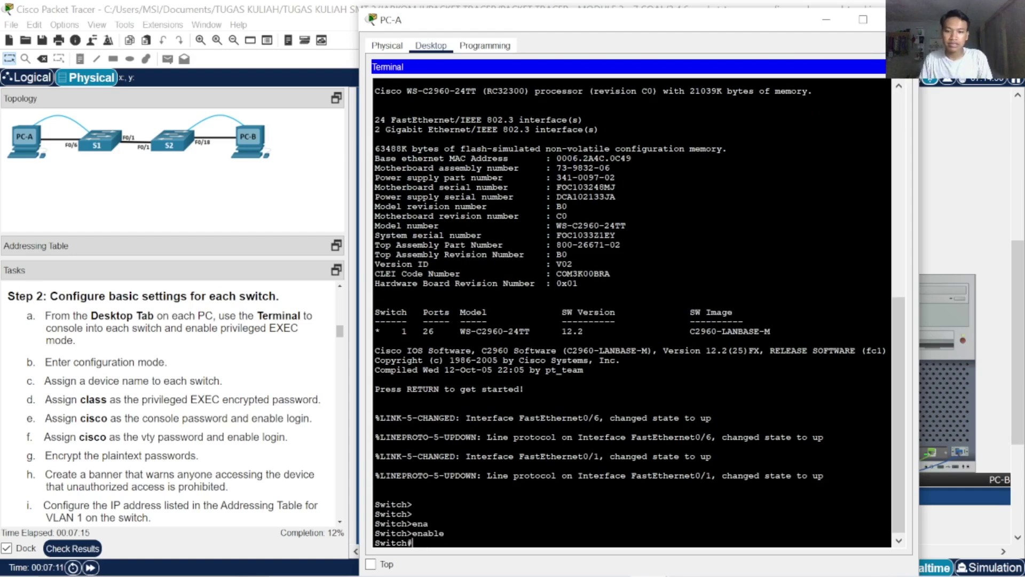
Enter global configuration mode and set the switch hostname to S1
{"action": "type", "text": "conf"}
{"action": "key", "text": "Tab"}
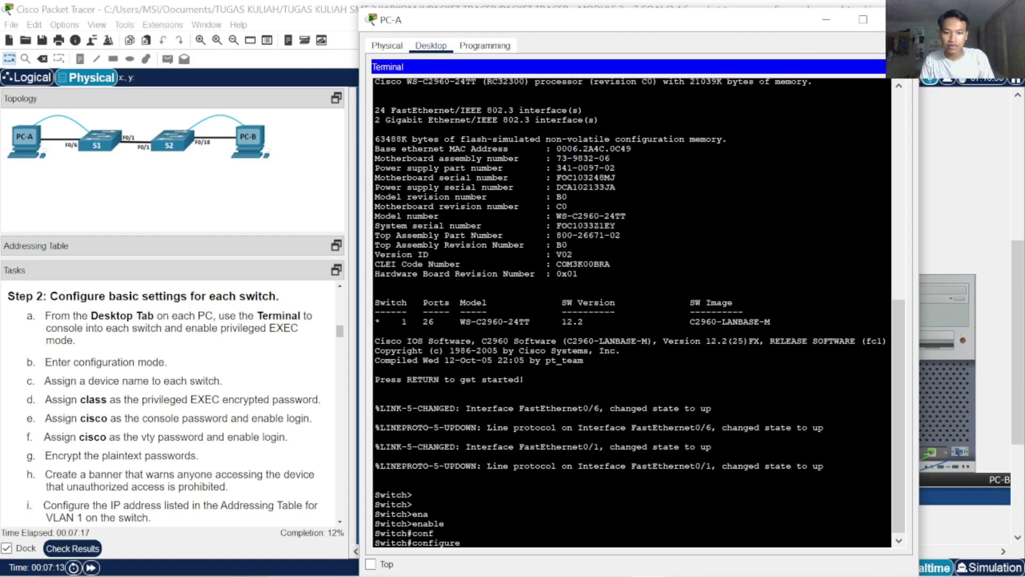
{"action": "type", "text": "t"}
{"action": "key", "text": "Tab"}
{"action": "key", "text": "Return"}
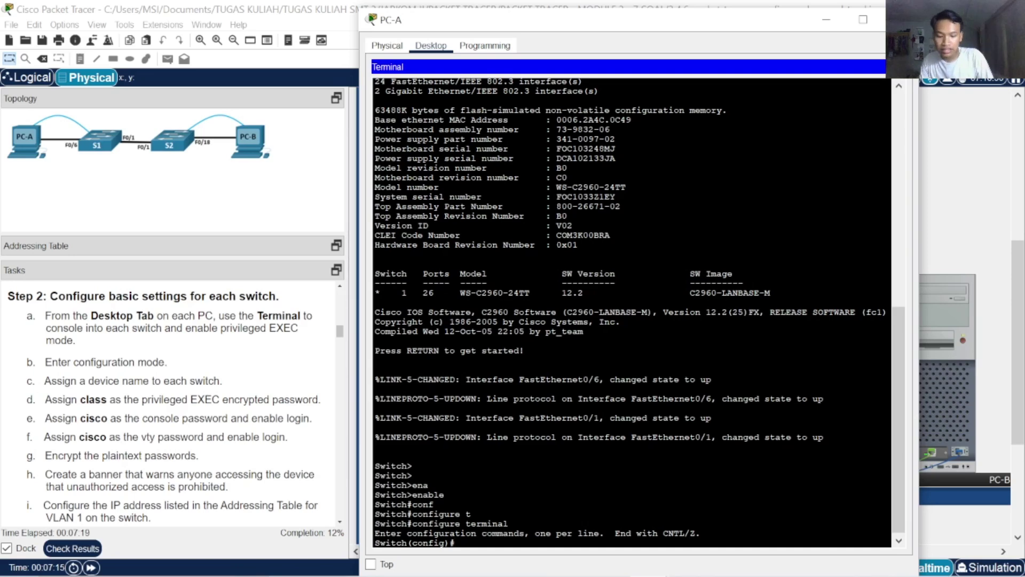
{"action": "type", "text": "host"}
{"action": "key", "text": "Tab"}
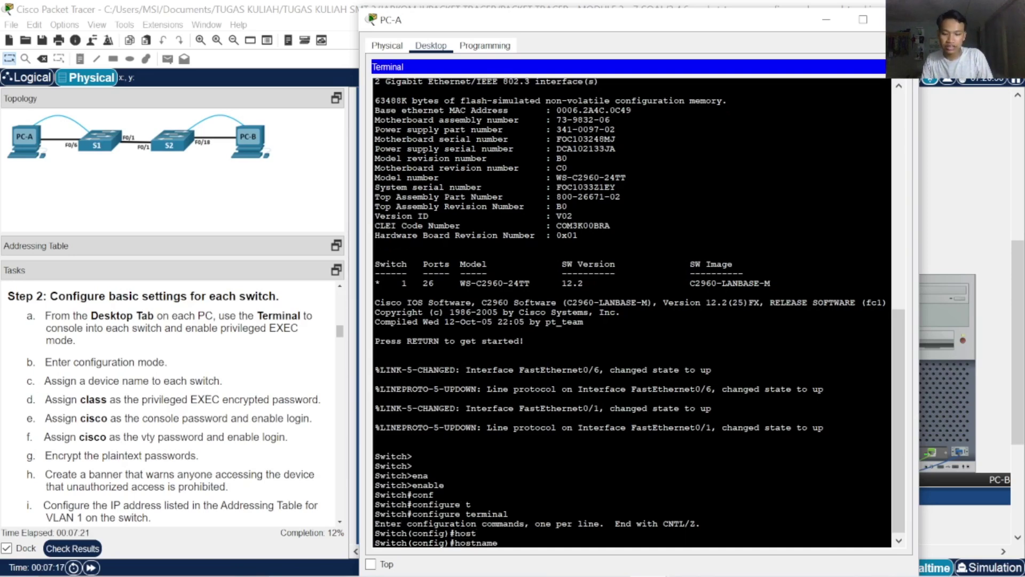
{"action": "type", "text": "S1"}
{"action": "key", "text": "Return"}
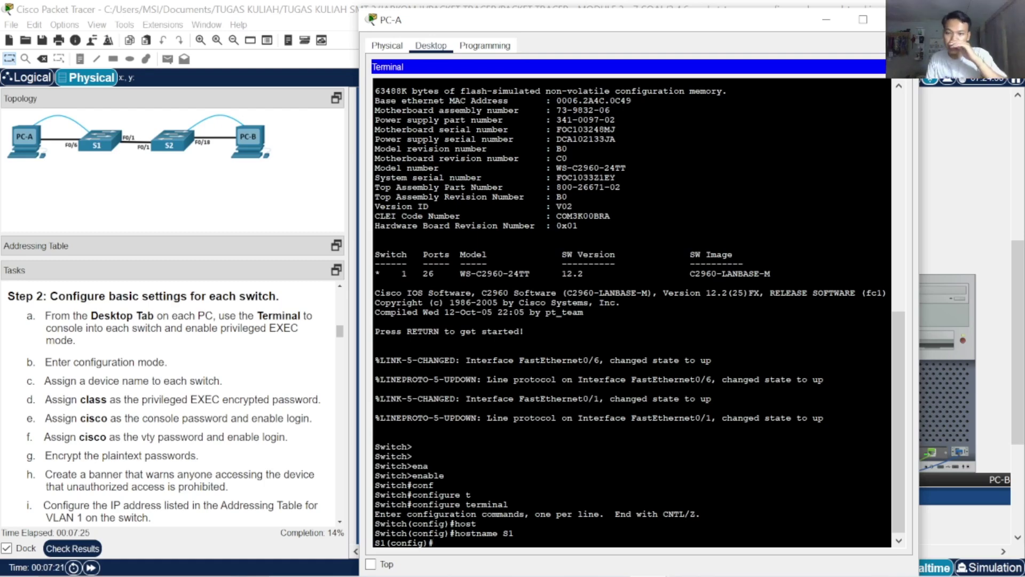
Set the privileged EXEC enable secret and turn on service password-encryption
{"action": "type", "text": "ena"}
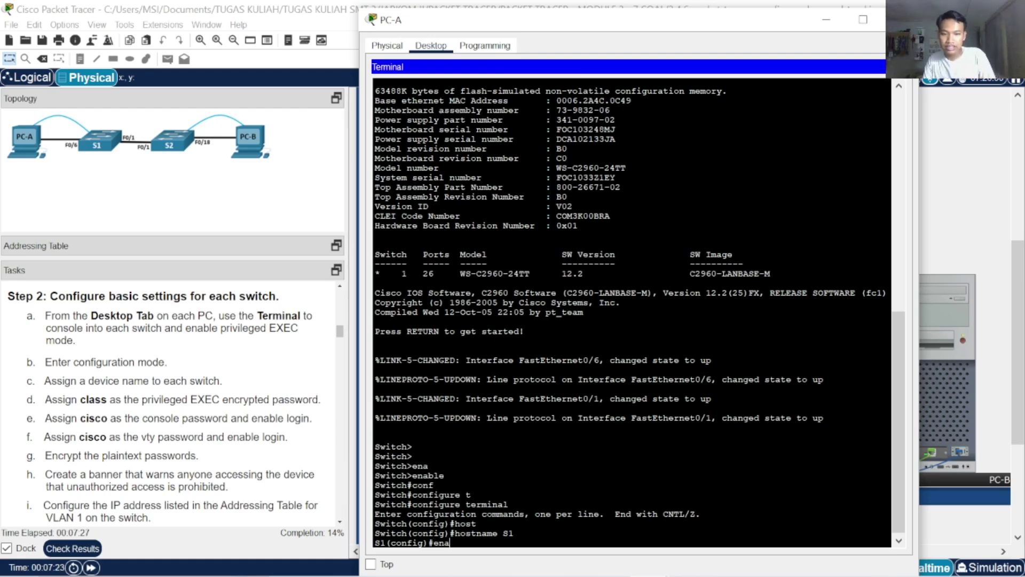
{"action": "key", "text": "Tab"}
{"action": "type", "text": "se"}
{"action": "key", "text": "Tab"}
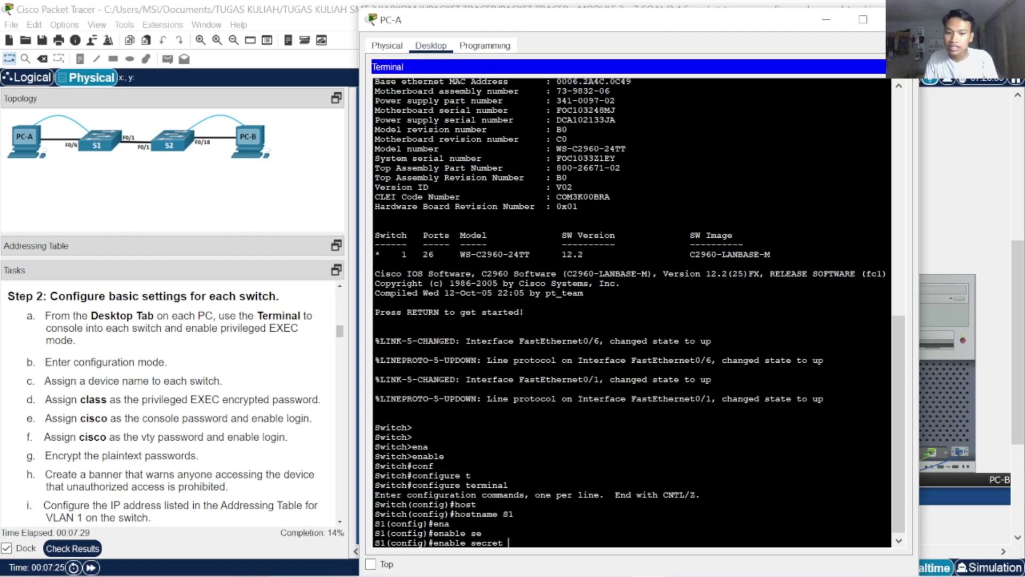
{"action": "type", "text": "class"}
{"action": "key", "text": "Return"}
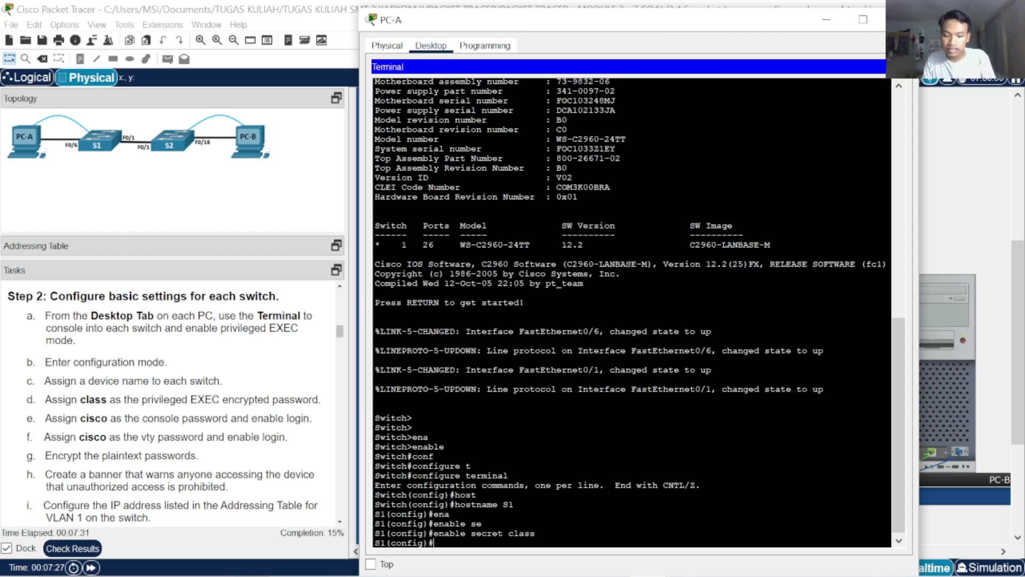
{"action": "type", "text": "se"}
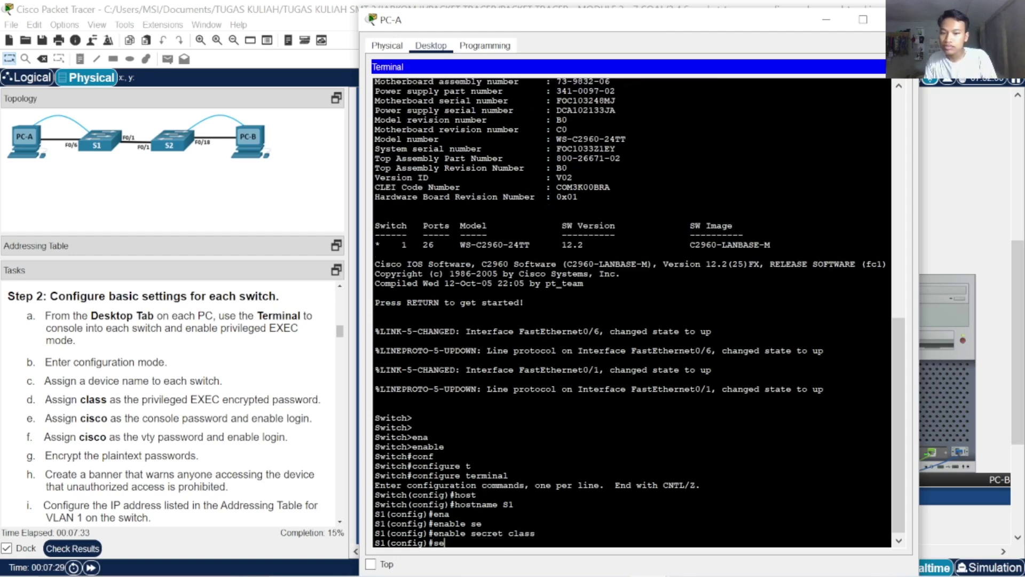
{"action": "type", "text": "r"}
{"action": "key", "text": "Tab"}
{"action": "type", "text": "pas"}
{"action": "key", "text": "Tab"}
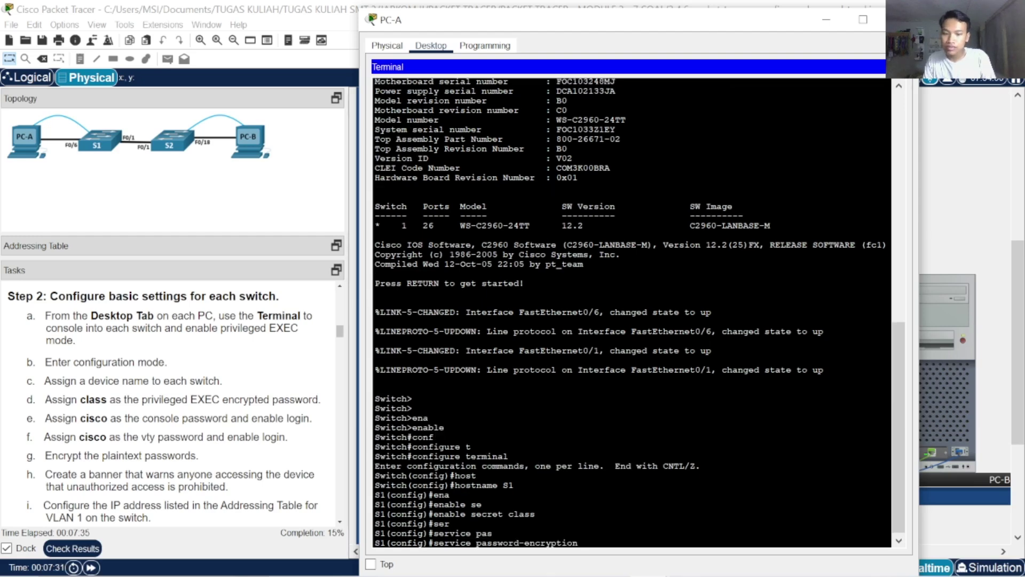
{"action": "key", "text": "Return"}
{"action": "key", "text": "Return"}
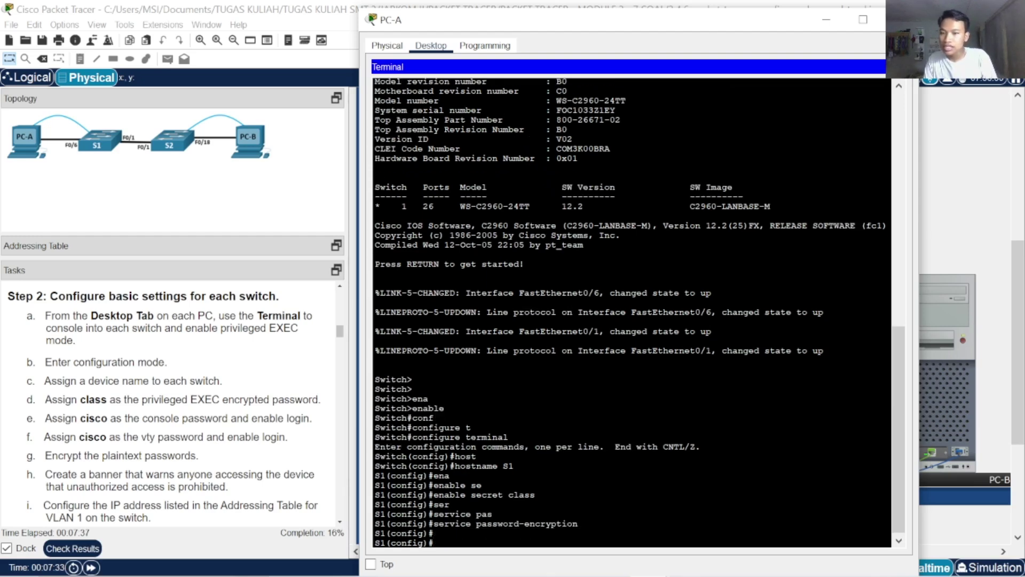
Set a console line 0 password and return to privileged EXEC with end
{"action": "type", "text": "lin"}
{"action": "key", "text": "Tab"}
{"action": "type", "text": "con"}
{"action": "key", "text": "Tab"}
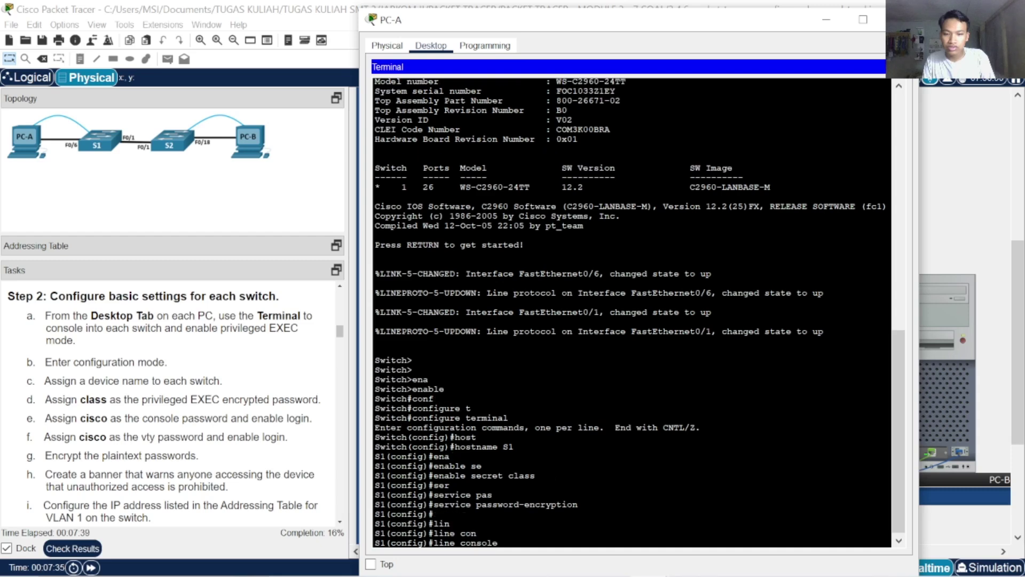
{"action": "type", "text": "0"}
{"action": "key", "text": "Return"}
{"action": "type", "text": "pas"}
{"action": "key", "text": "Tab"}
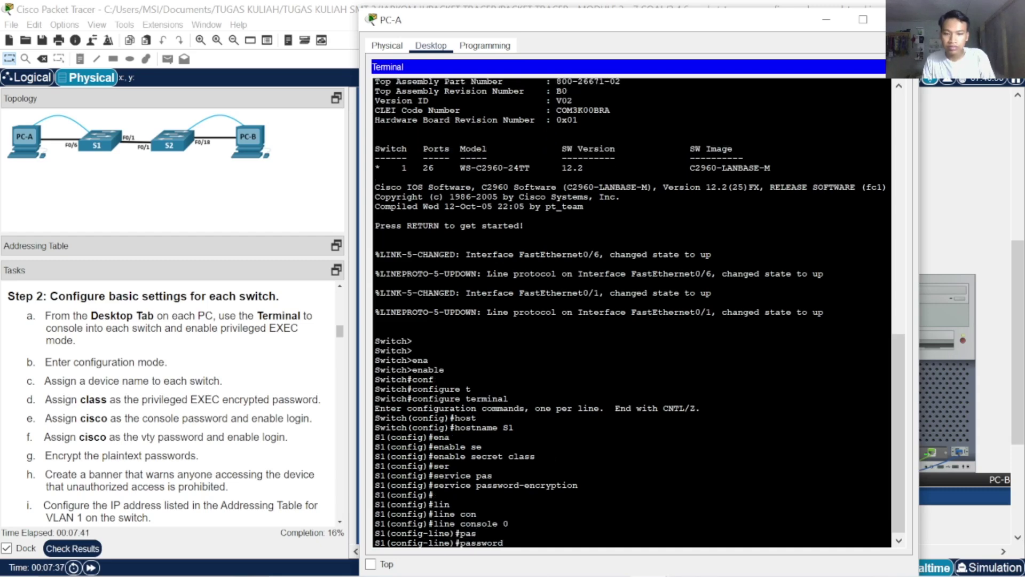
{"action": "type", "text": "cisco"}
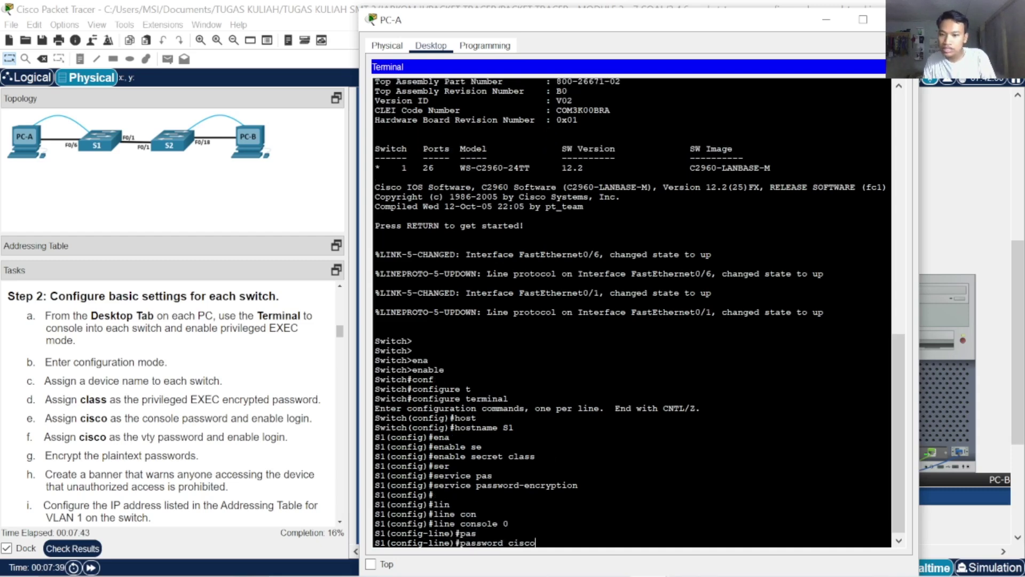
{"action": "key", "text": "Return"}
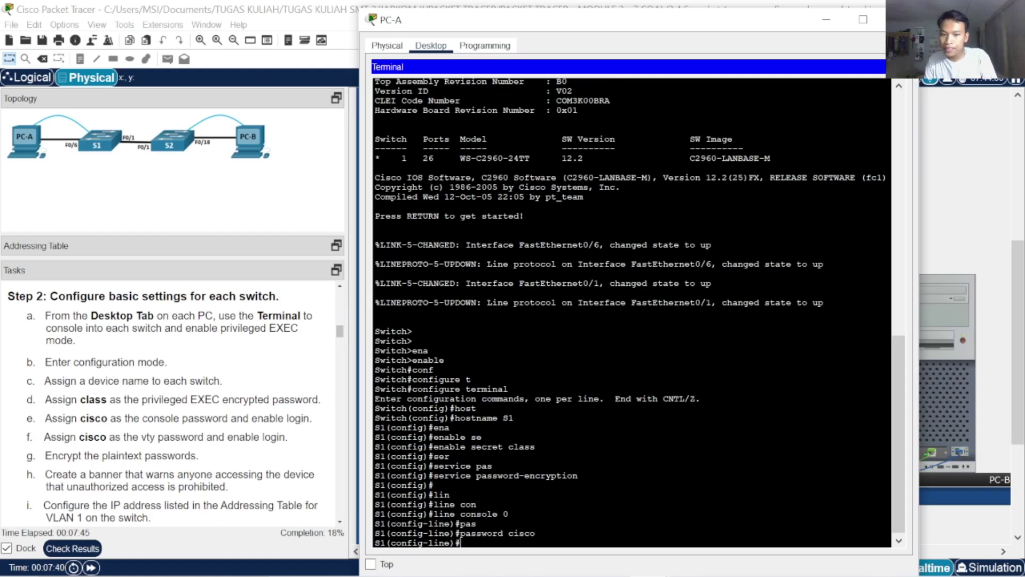
{"action": "type", "text": "end"}
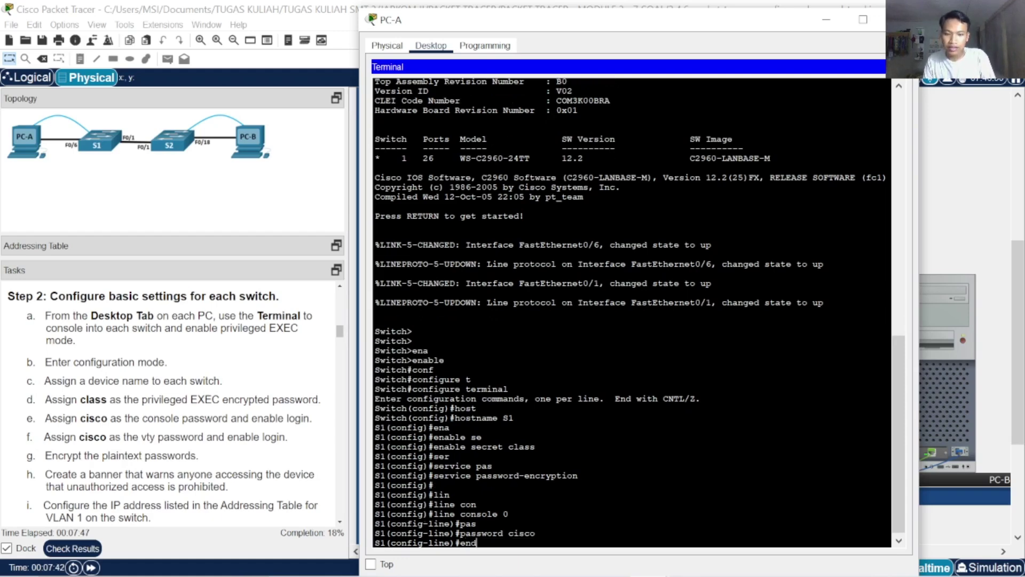
{"action": "key", "text": "Return"}
Re-enter global configuration mode and enter configuration for vty lines 0 4
{"action": "type", "text": "conf"}
{"action": "key", "text": "Tab"}
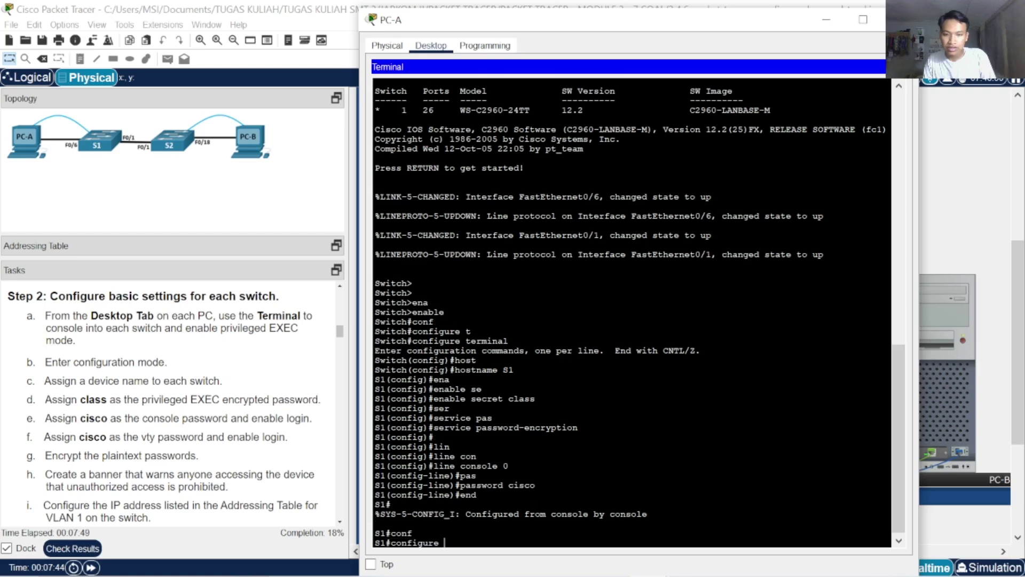
{"action": "type", "text": "t"}
{"action": "key", "text": "Tab"}
{"action": "key", "text": "Return"}
{"action": "key", "text": "Return"}
{"action": "key", "text": "Return"}
{"action": "type", "text": "lin"}
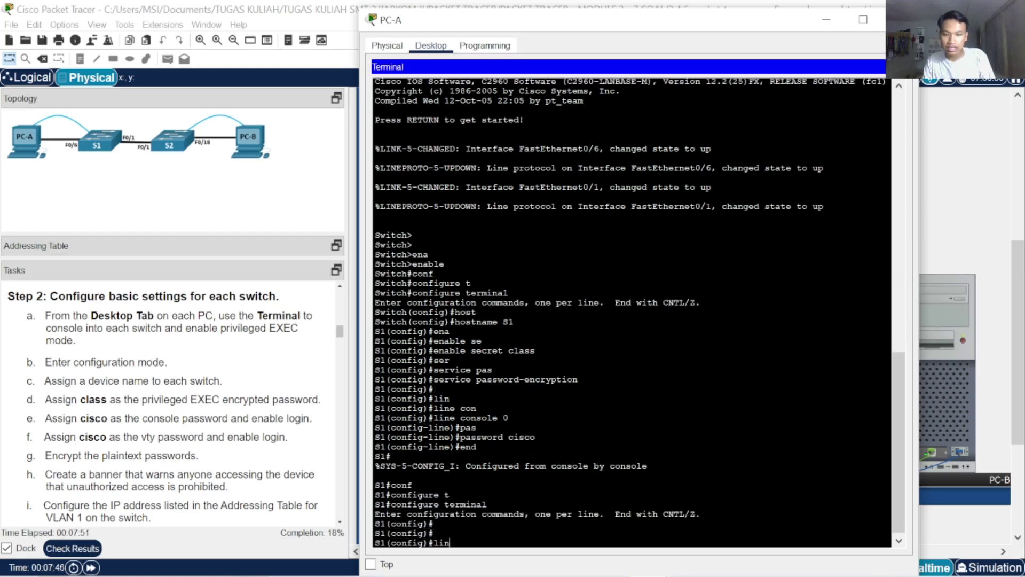
{"action": "key", "text": "Tab"}
{"action": "type", "text": "vt"}
{"action": "key", "text": "Tab"}
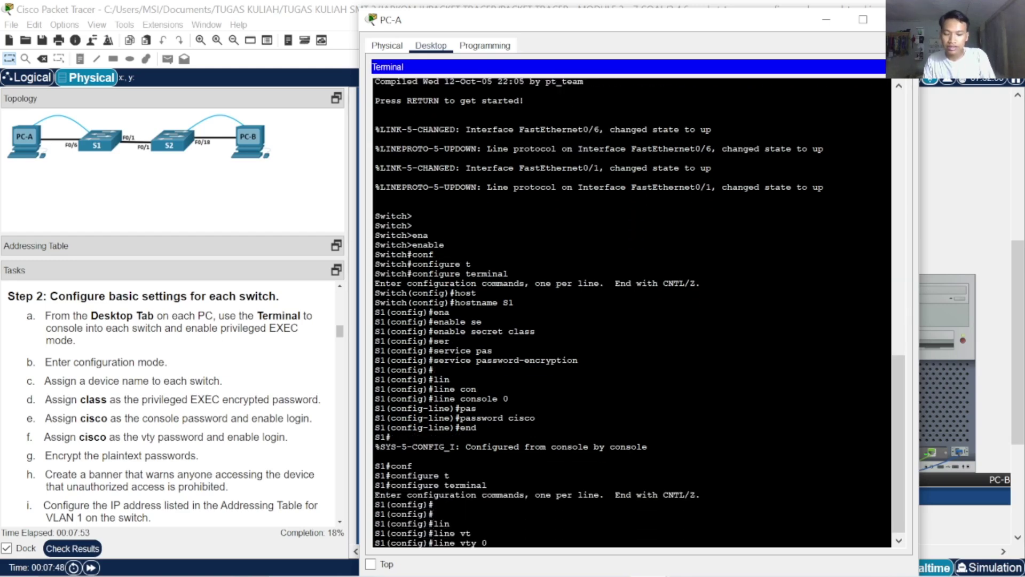
{"action": "type", "text": "0 4"}
{"action": "key", "text": "Return"}
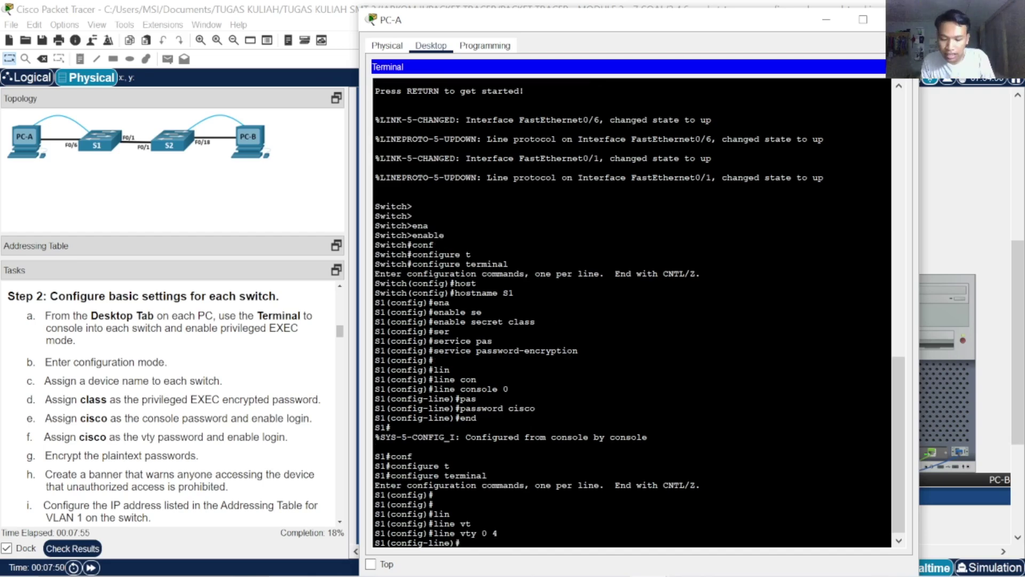
Set the vty line password and exit back to global configuration
{"action": "type", "text": "pasw"}
{"action": "key", "text": "Tab"}
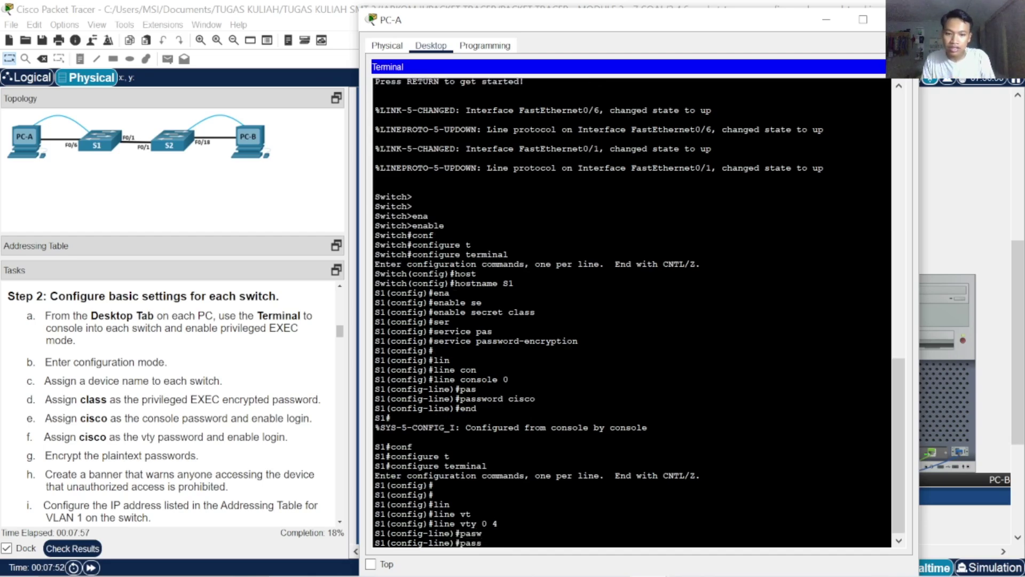
{"action": "key", "text": "Tab"}
{"action": "type", "text": "cisco"}
{"action": "key", "text": "Return"}
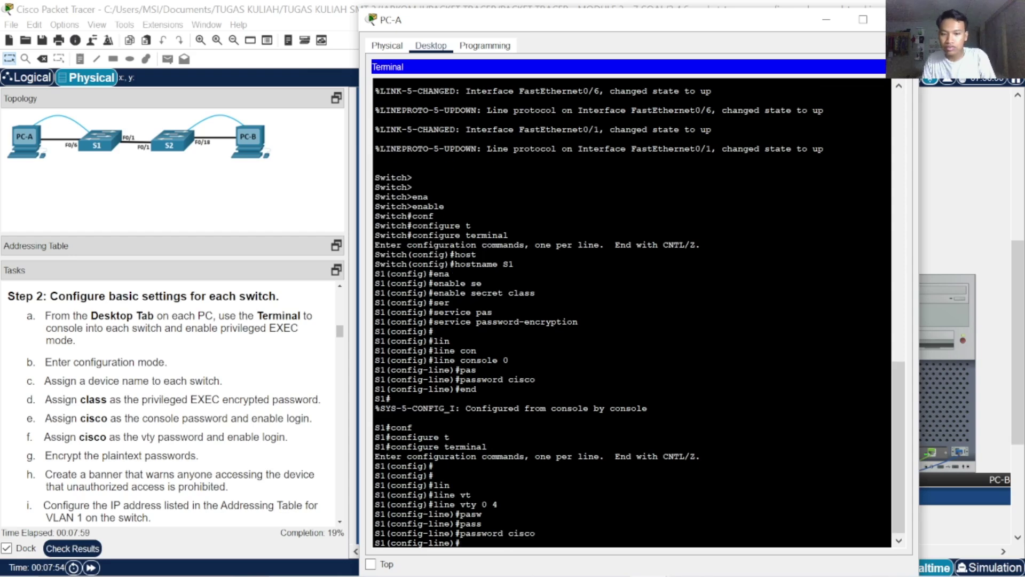
{"action": "type", "text": "exit"}
{"action": "key", "text": "Return"}
{"action": "key", "text": "Return"}
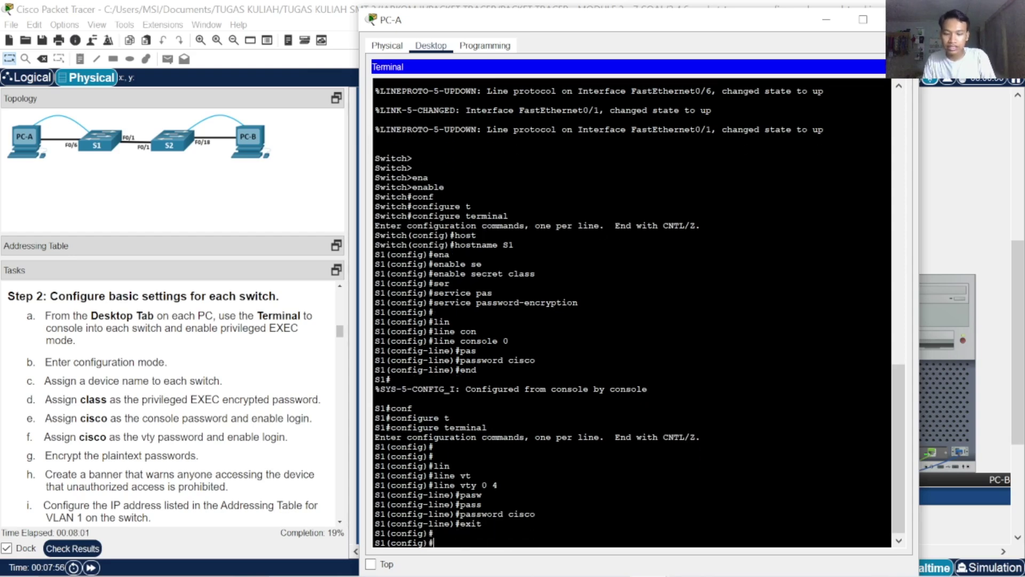
Configure the banner motd #Unauthorized access is prohibited# on S1
{"action": "type", "text": "b"}
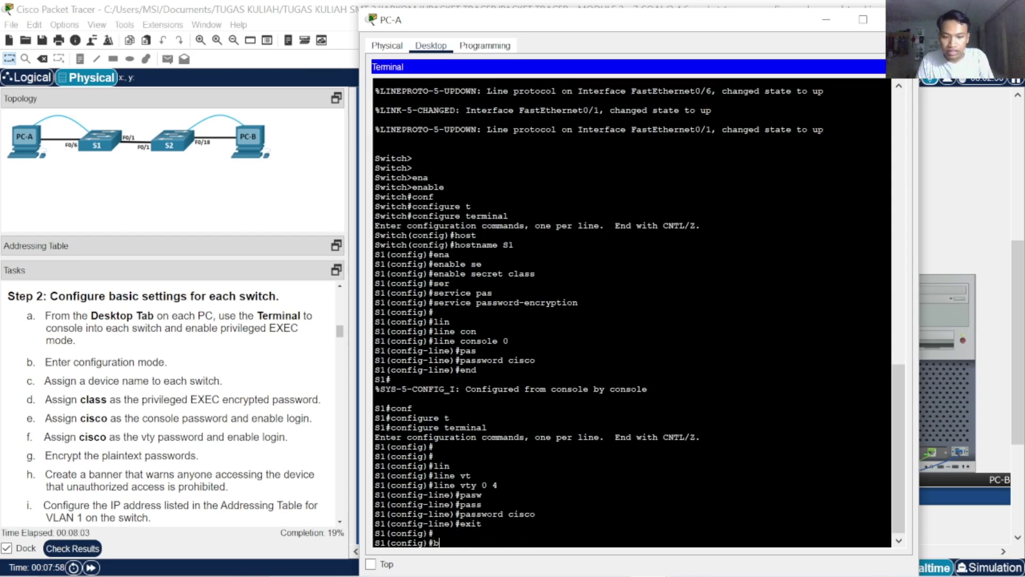
{"action": "type", "text": "an"}
{"action": "key", "text": "Tab"}
{"action": "type", "text": "m"}
{"action": "key", "text": "Tab"}
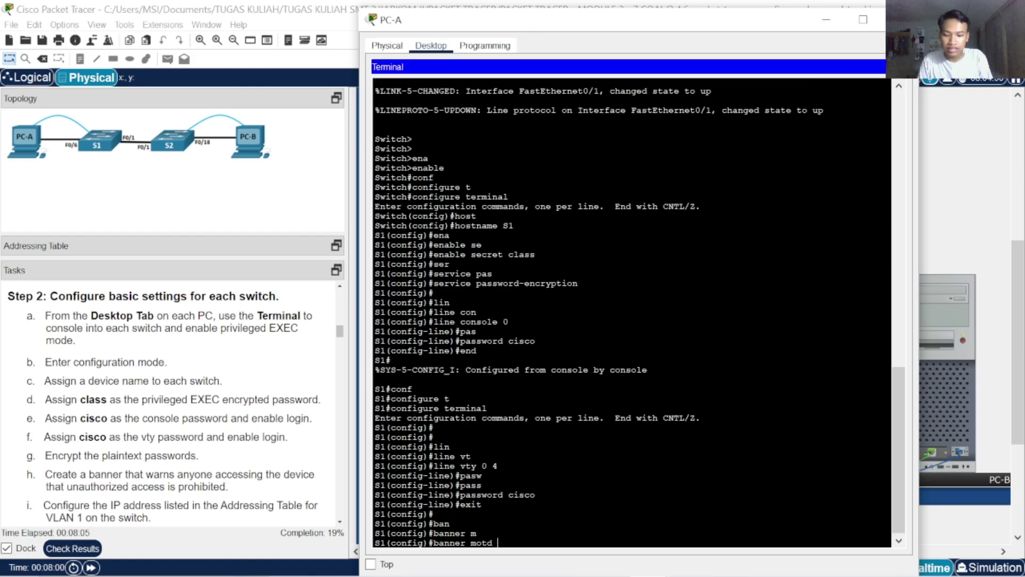
{"action": "type", "text": "#"}
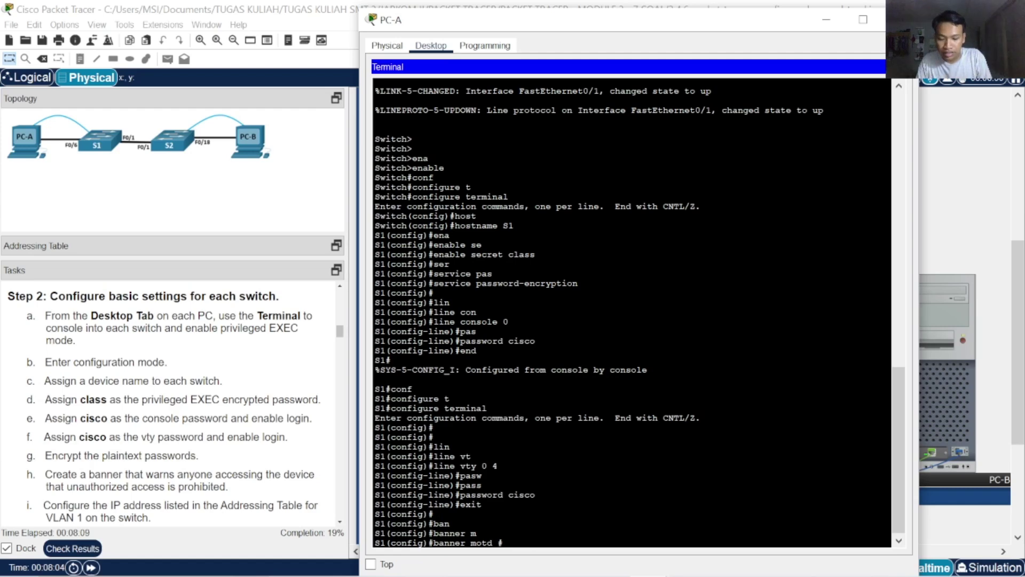
{"action": "type", "text": "Un"}
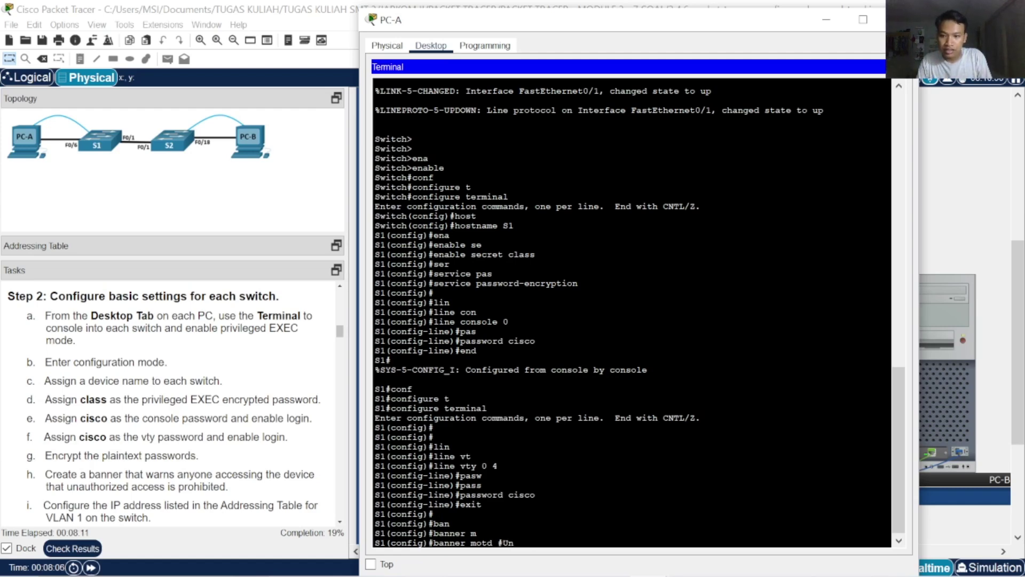
{"action": "type", "text": "au"}
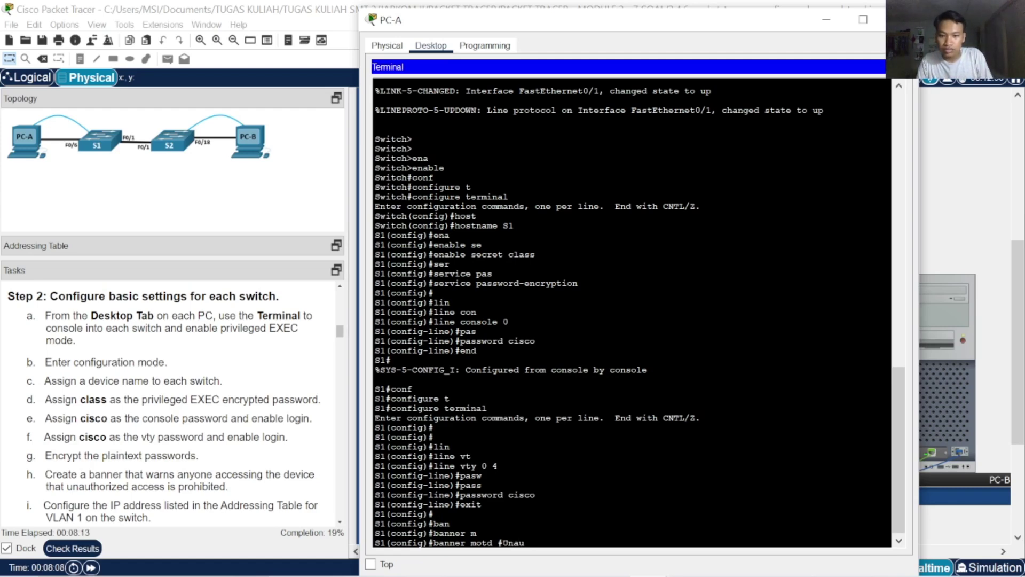
{"action": "type", "text": "thor"}
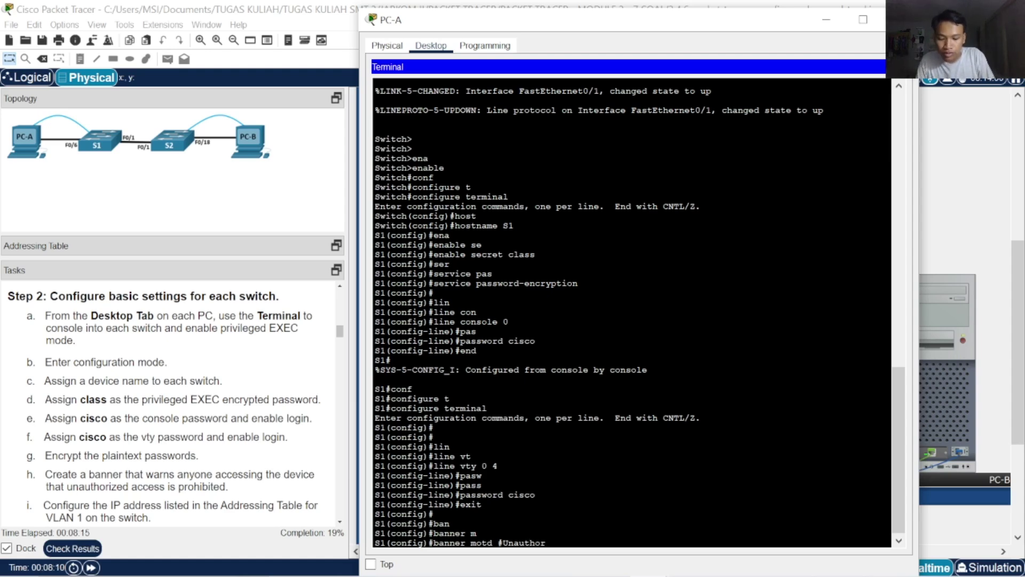
{"action": "type", "text": "ized"}
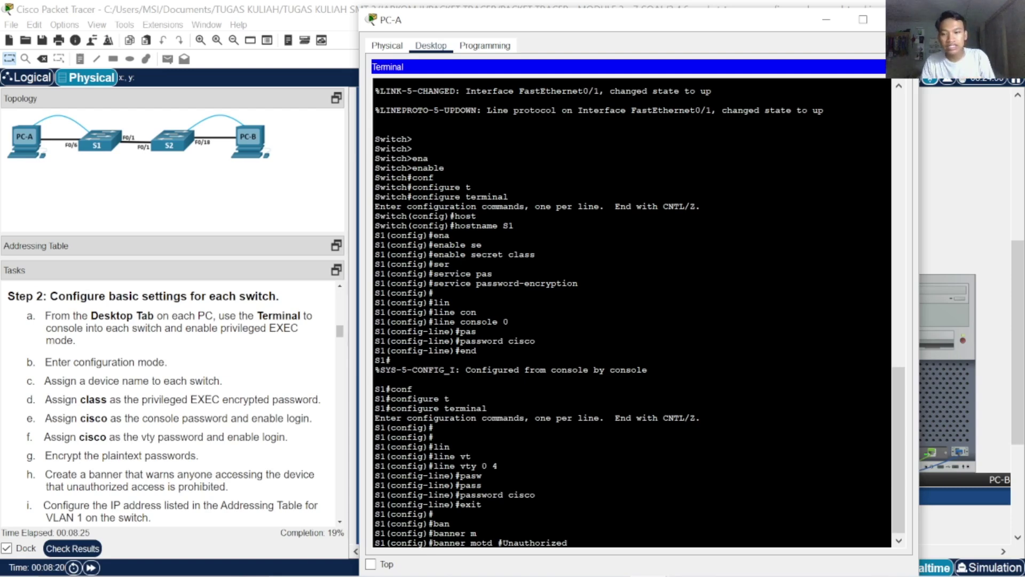
{"action": "type", "text": "ess"}
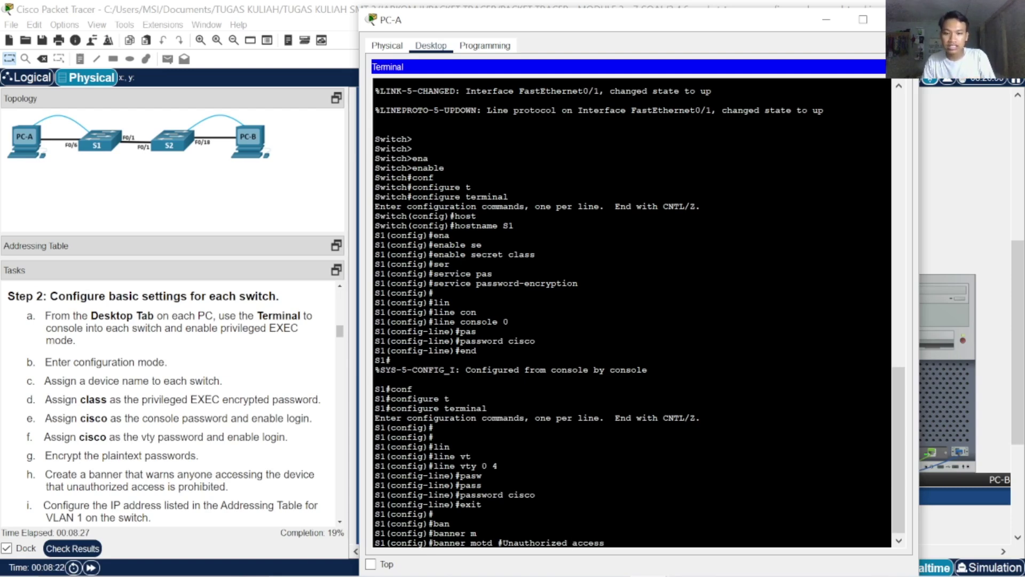
{"action": "type", "text": " is probihib"}
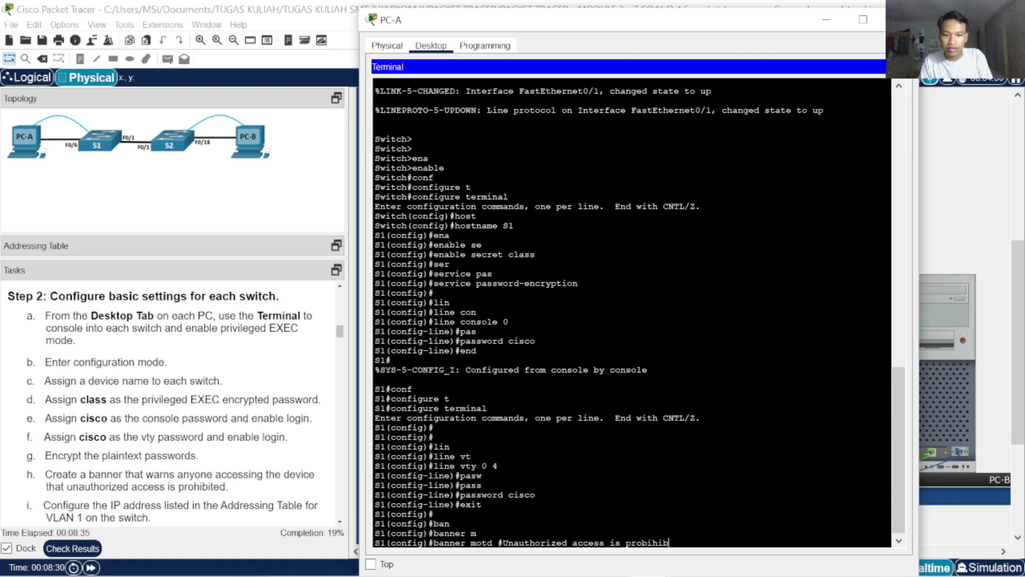
{"action": "key", "text": "BackSpace"}
{"action": "key", "text": "BackSpace"}
{"action": "key", "text": "BackSpace"}
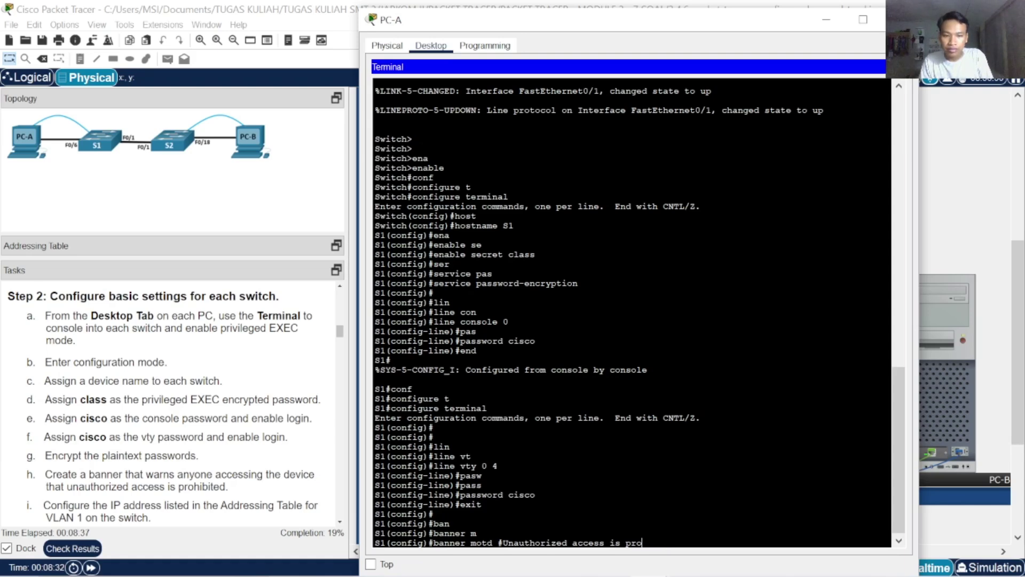
{"action": "type", "text": "hibited"}
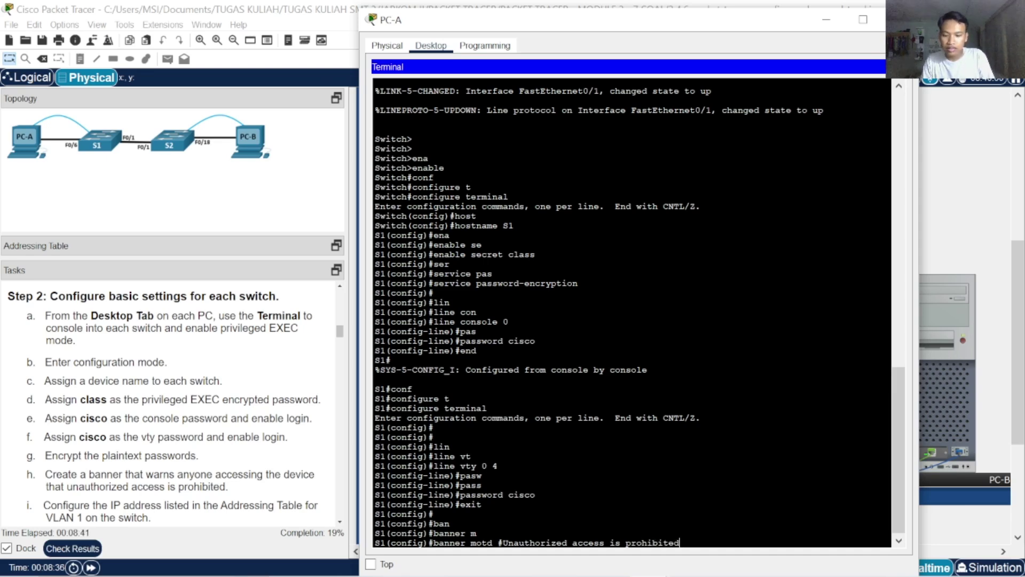
{"action": "type", "text": "#"}
{"action": "key", "text": "Return"}
{"action": "key", "text": "Return"}
{"action": "key", "text": "Return"}
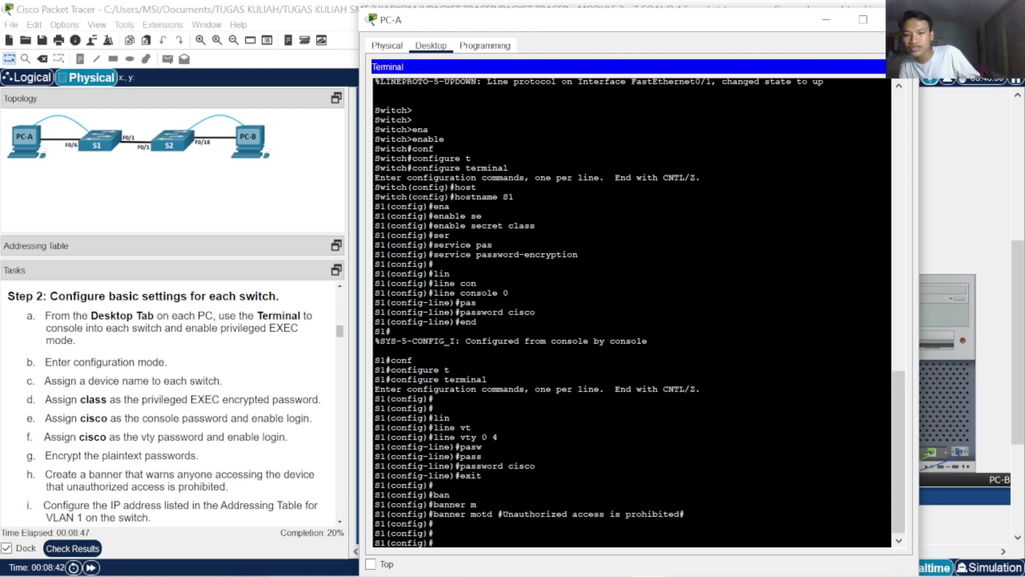
{"action": "type", "text": "ip"}
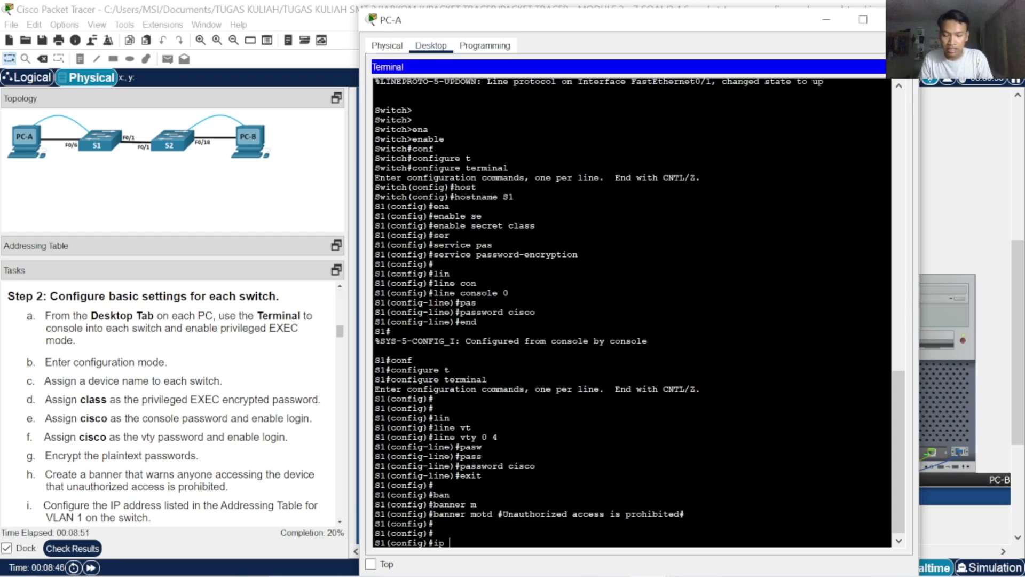
Enter VLAN 1 configuration mode and try auto-completing the ip address command
{"action": "key", "text": "BackSpace"}
{"action": "key", "text": "BackSpace"}
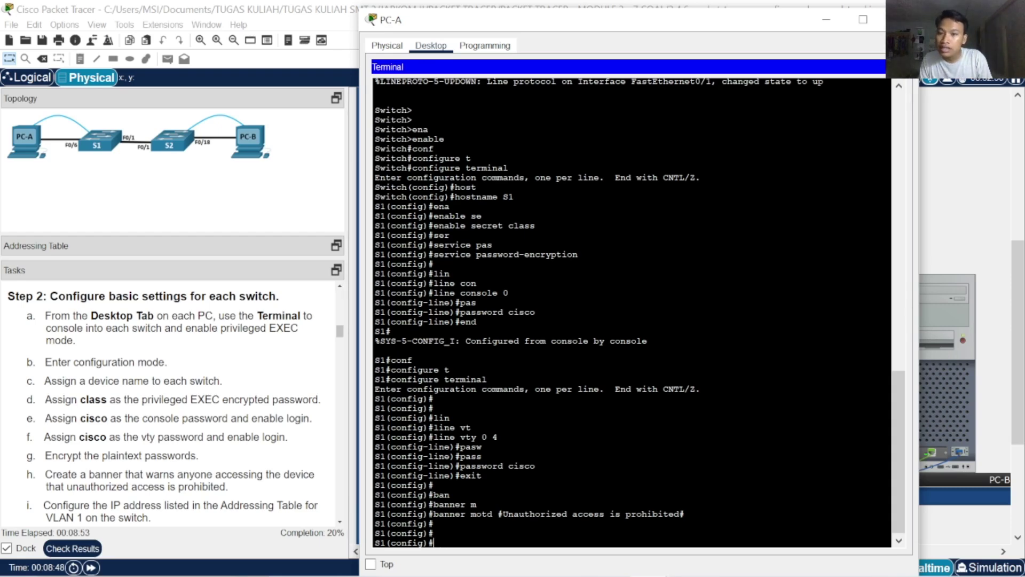
{"action": "type", "text": "vla"}
{"action": "key", "text": "Tab"}
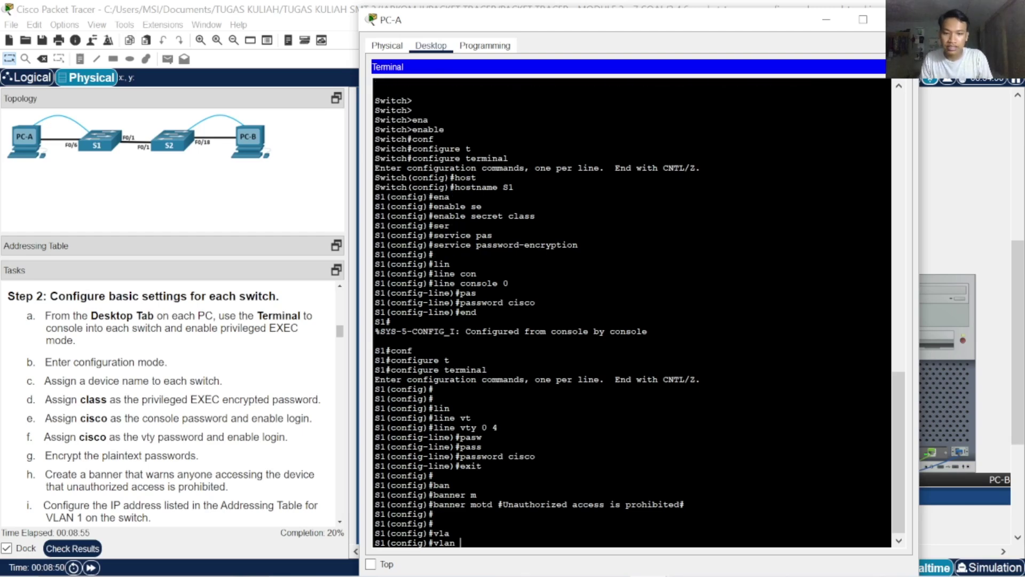
{"action": "type", "text": "1"}
{"action": "key", "text": "Return"}
{"action": "type", "text": "ip a"}
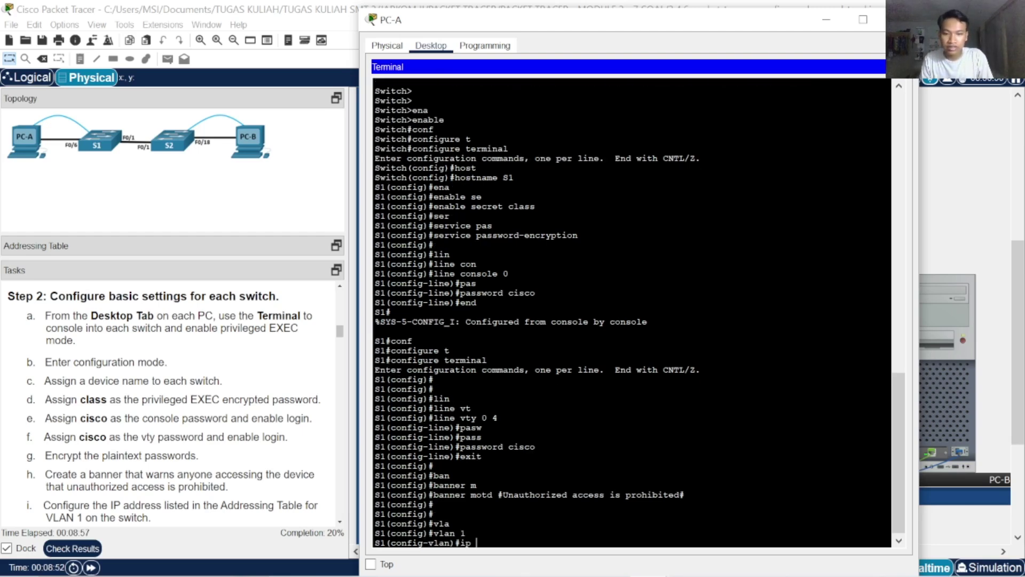
{"action": "key", "text": "Tab"}
{"action": "type", "text": "d"}
{"action": "key", "text": "Tab"}
{"action": "type", "text": "d"}
{"action": "key", "text": "Tab"}
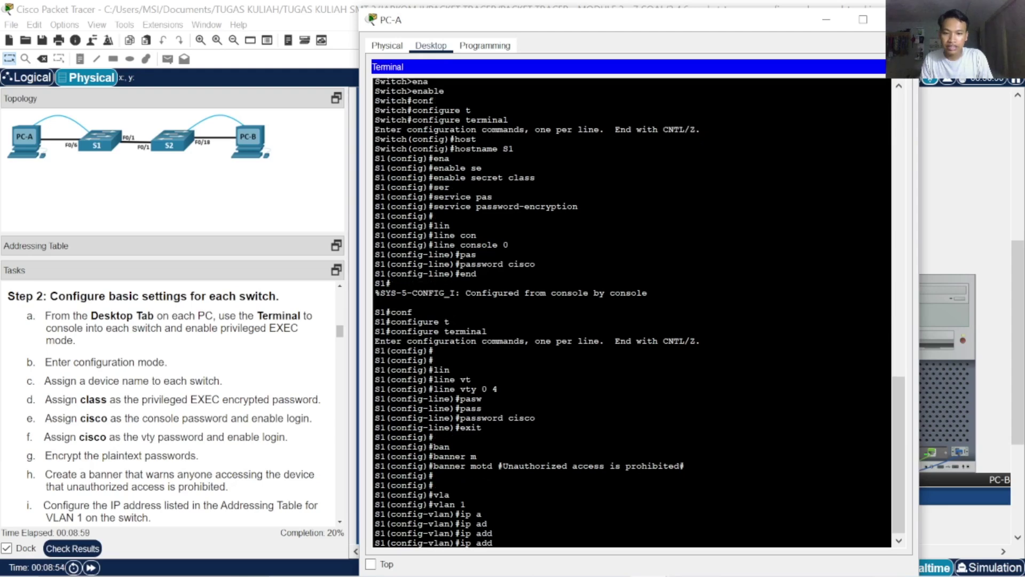
{"action": "key", "text": "Tab"}
{"action": "key", "text": "BackSpace"}
{"action": "key", "text": "BackSpace"}
{"action": "key", "text": "BackSpace"}
{"action": "key", "text": "BackSpace"}
{"action": "key", "text": "BackSpace"}
{"action": "key", "text": "BackSpace"}
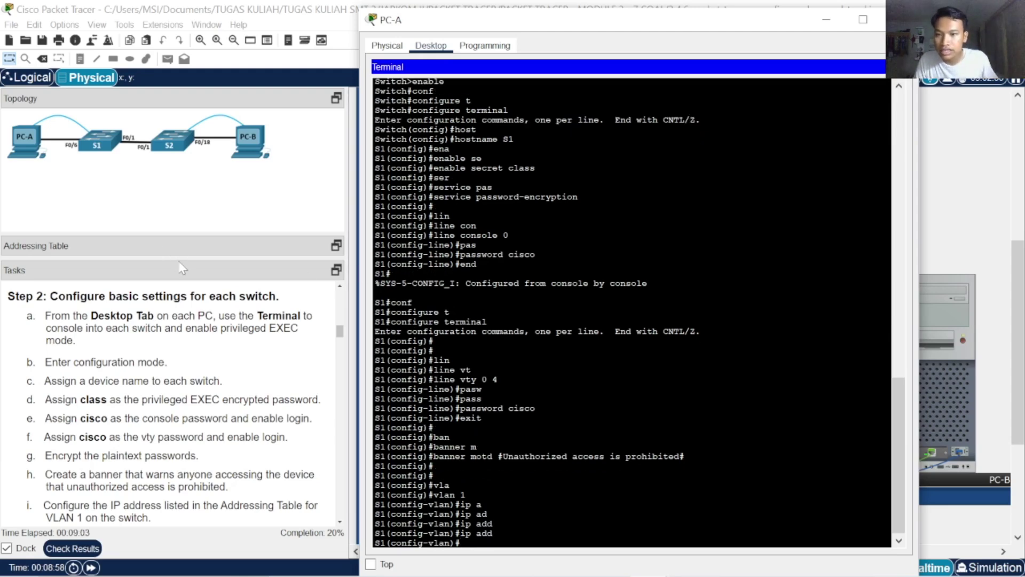
Enlarge the Addressing Table to read S1's VLAN 1 address 192.168.1.11, then recheck ip add completions
{"action": "left_click_drag", "start_coordinate": [186, 255], "coordinate": [184, 326]}
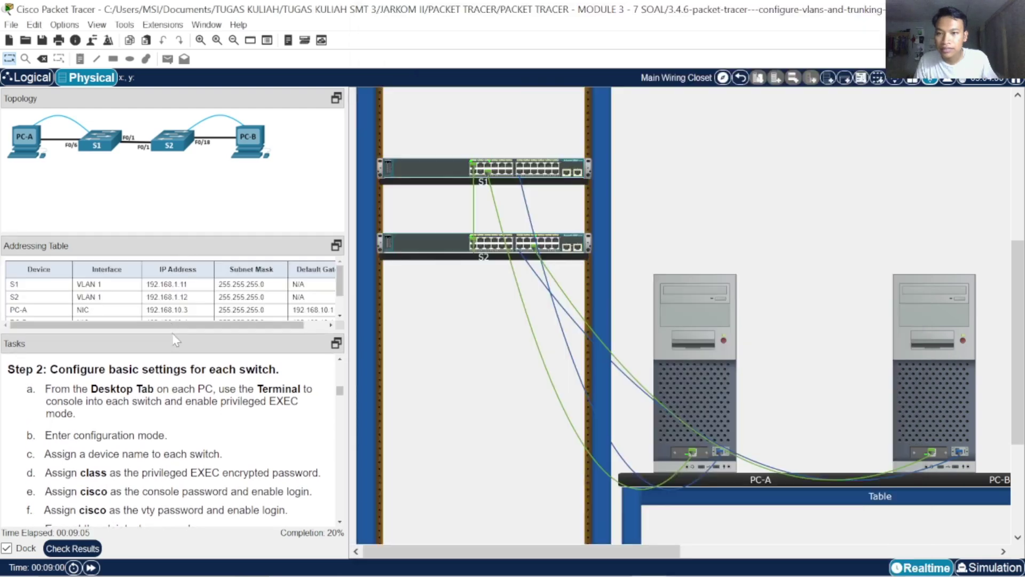
{"action": "left_click", "coordinate": [690, 372]}
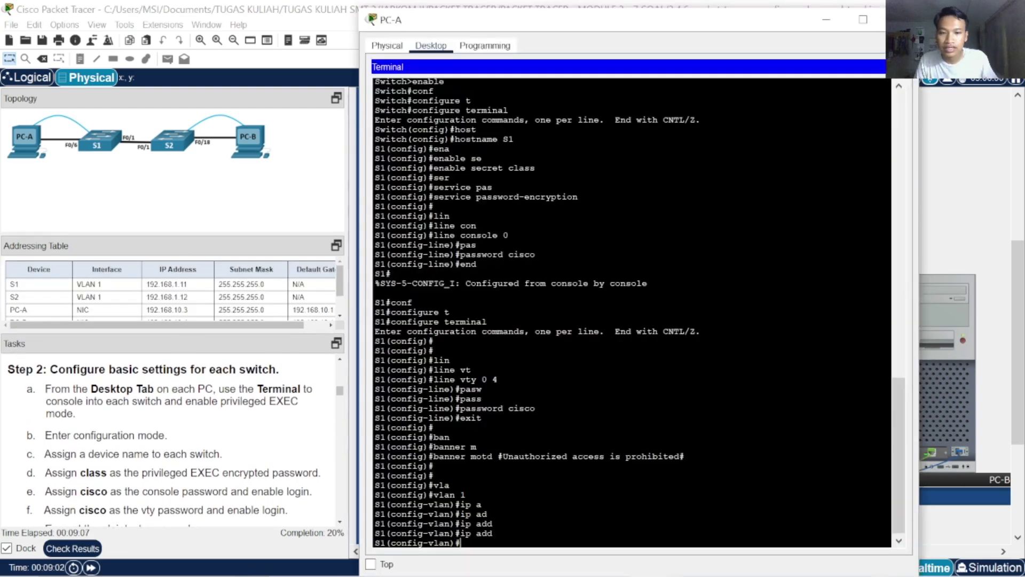
{"action": "type", "text": "ip add"}
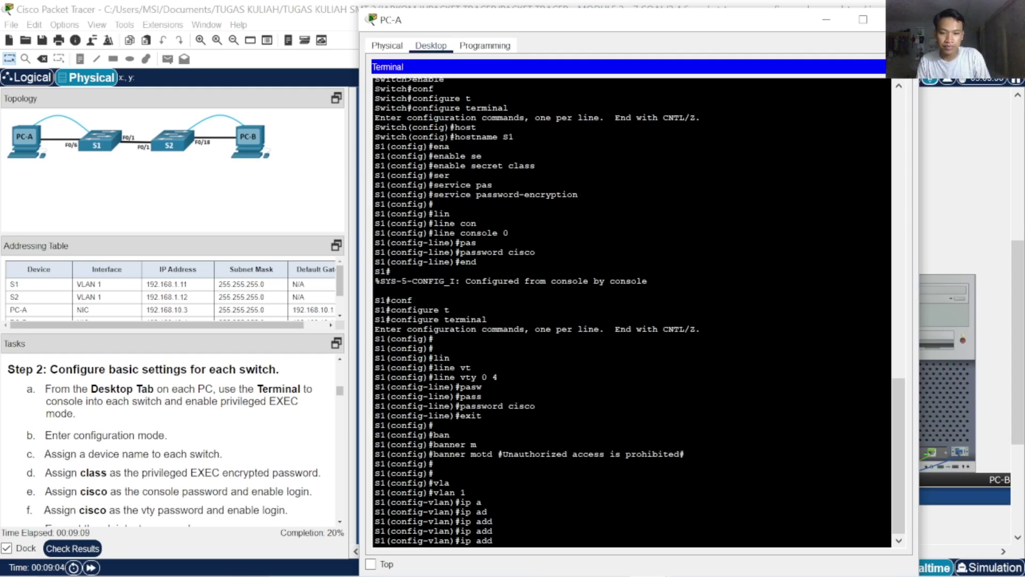
{"action": "key", "text": "Tab"}
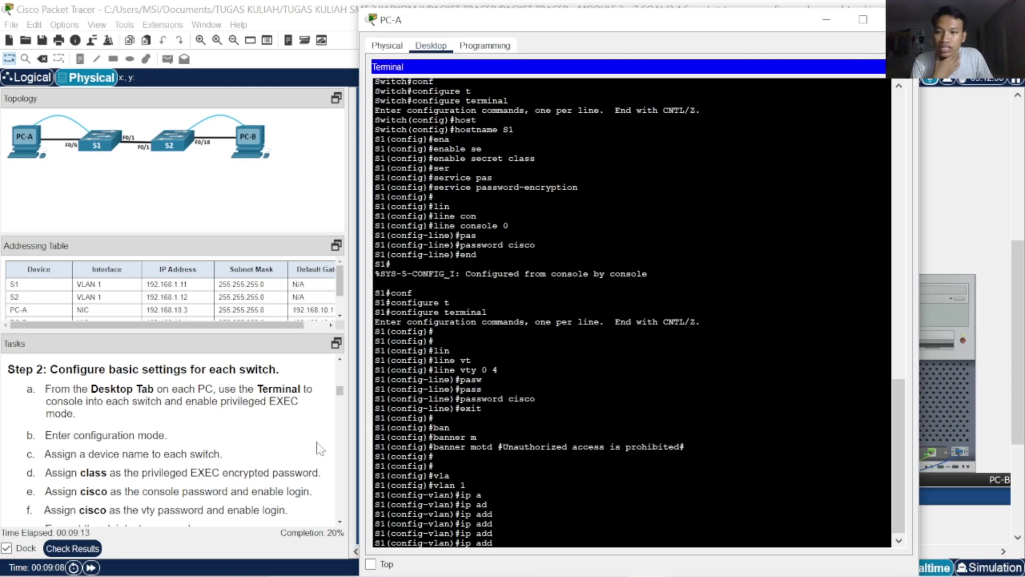
{"action": "scroll", "coordinate": [326, 467], "scroll_direction": "down", "scroll_amount": 5}
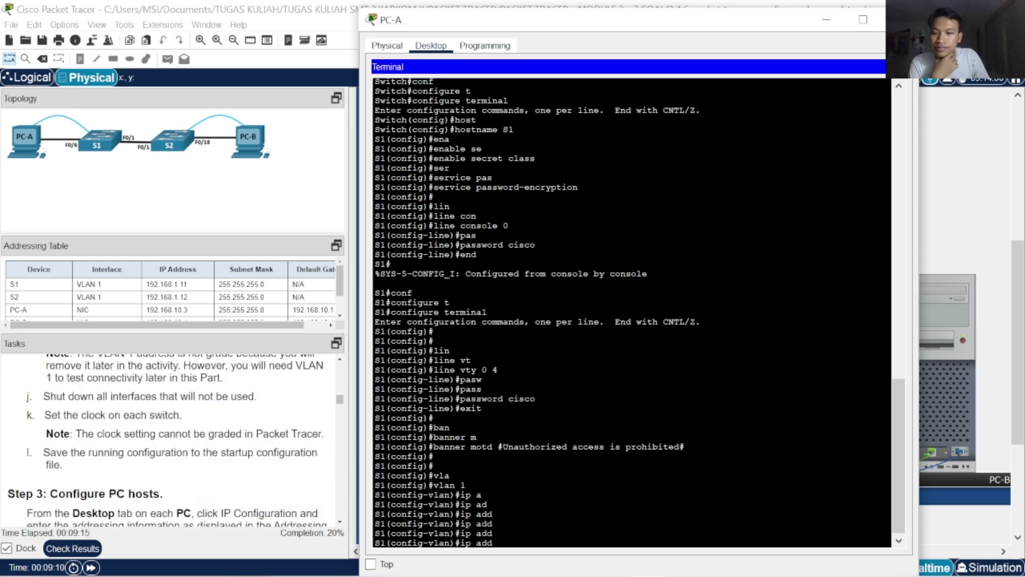
{"action": "scroll", "coordinate": [326, 466], "scroll_direction": "up", "scroll_amount": 4}
{"action": "scroll", "coordinate": [171, 438], "scroll_direction": "down", "scroll_amount": 3}
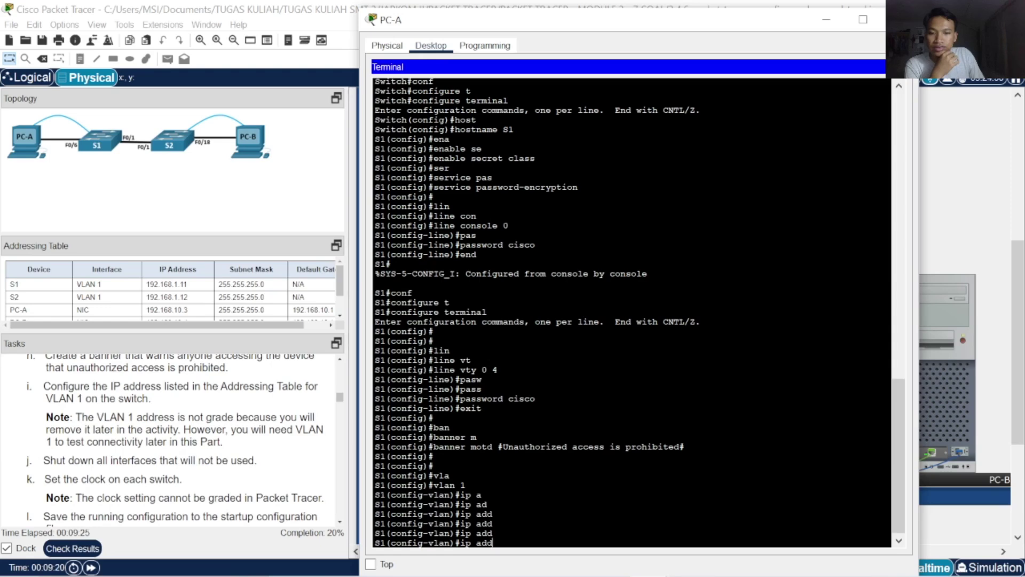
{"action": "key", "text": "BackSpace"}
{"action": "key", "text": "BackSpace"}
{"action": "key", "text": "BackSpace"}
{"action": "key", "text": "BackSpace"}
{"action": "key", "text": "BackSpace"}
{"action": "key", "text": "BackSpace"}
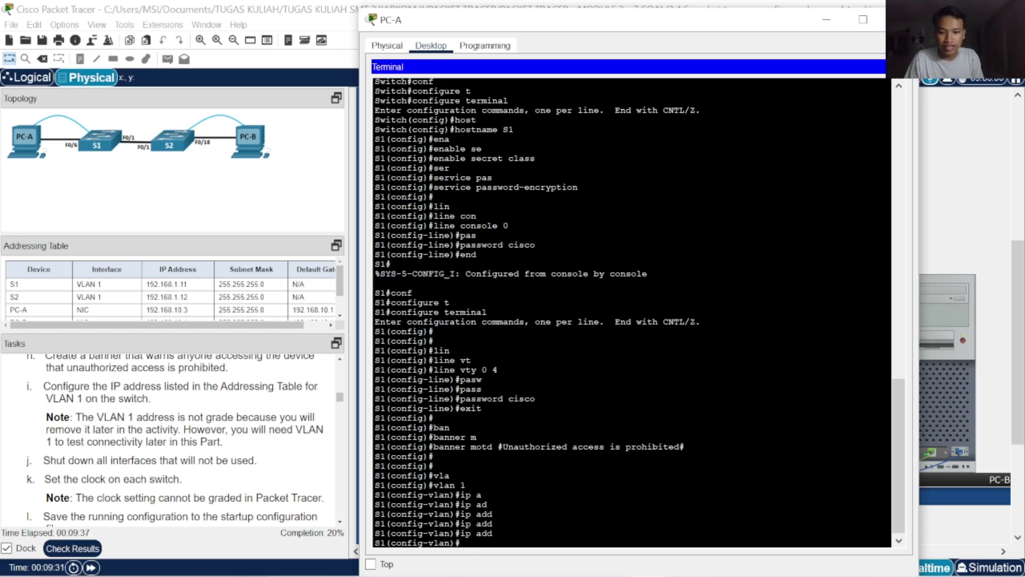
Abandon the ip address command and exit from VLAN configuration back to privileged EXEC
{"action": "type", "text": "ip add"}
{"action": "key", "text": "Tab"}
{"action": "type", "text": "ress"}
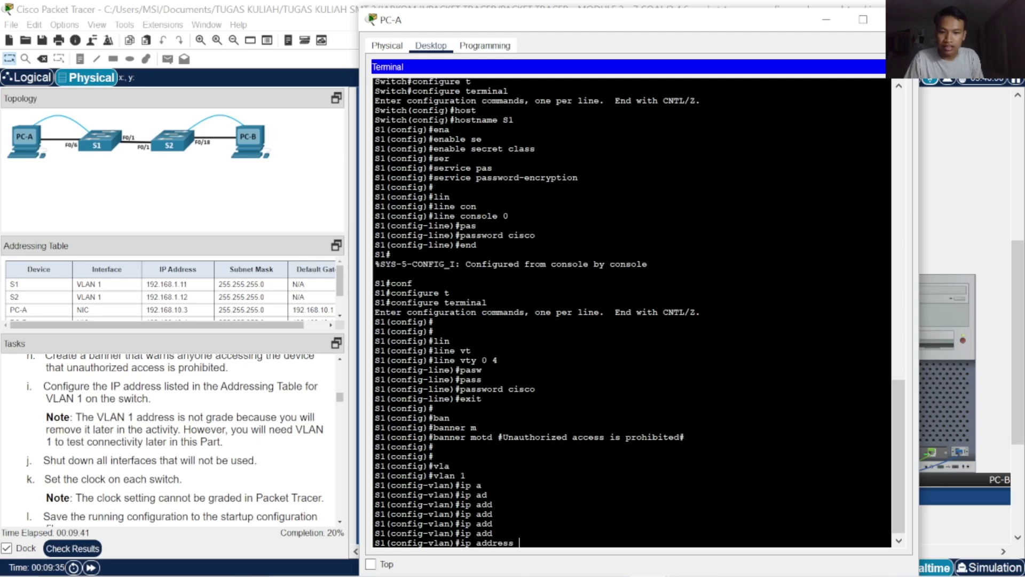
{"action": "key", "text": "BackSpace"}
{"action": "key", "text": "BackSpace"}
{"action": "key", "text": "BackSpace"}
{"action": "key", "text": "BackSpace"}
{"action": "key", "text": "BackSpace"}
{"action": "key", "text": "BackSpace"}
{"action": "key", "text": "BackSpace"}
{"action": "key", "text": "BackSpace"}
{"action": "key", "text": "BackSpace"}
{"action": "key", "text": "BackSpace"}
{"action": "key", "text": "BackSpace"}
{"action": "type", "text": "exit"}
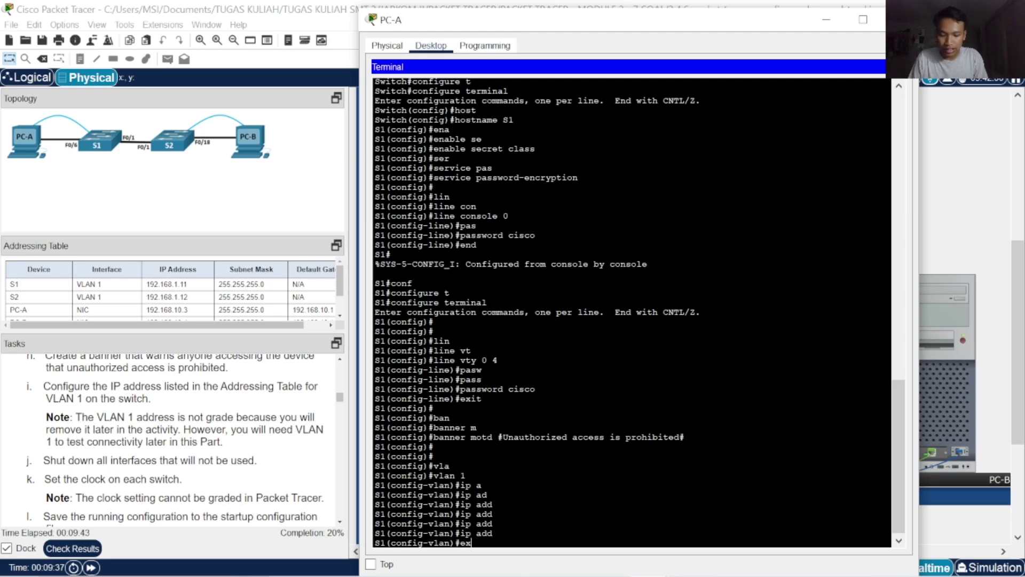
{"action": "key", "text": "Return"}
{"action": "key", "text": "Return"}
{"action": "key", "text": "Return"}
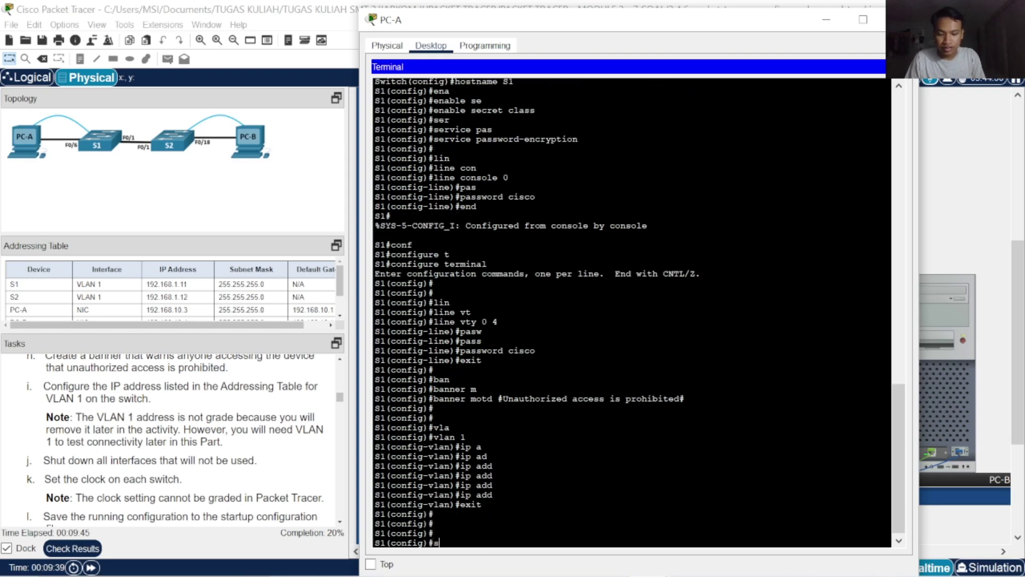
{"action": "type", "text": "exit"}
{"action": "key", "text": "Return"}
Run show ip interface vlan on S1
{"action": "type", "text": "show"}
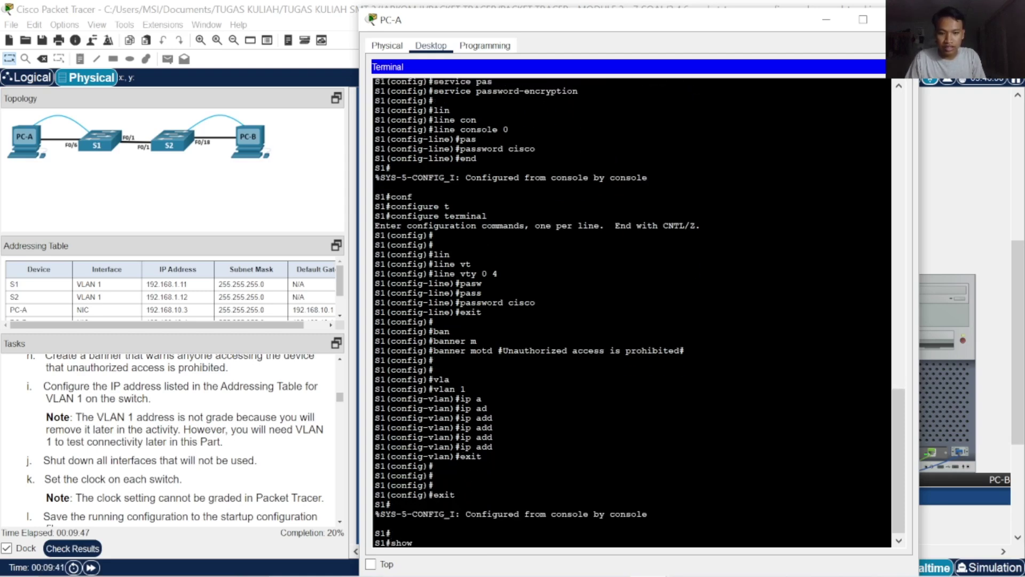
{"action": "type", "text": " ip in"}
{"action": "key", "text": "Tab"}
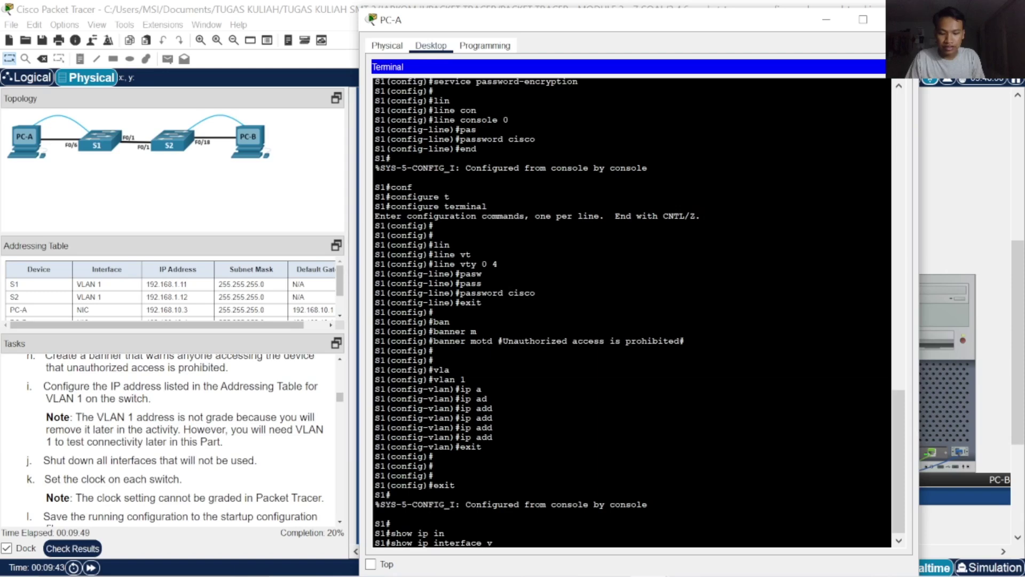
{"action": "type", "text": "v"}
{"action": "key", "text": "Tab"}
{"action": "key", "text": "Return"}
{"action": "key", "text": "Return"}
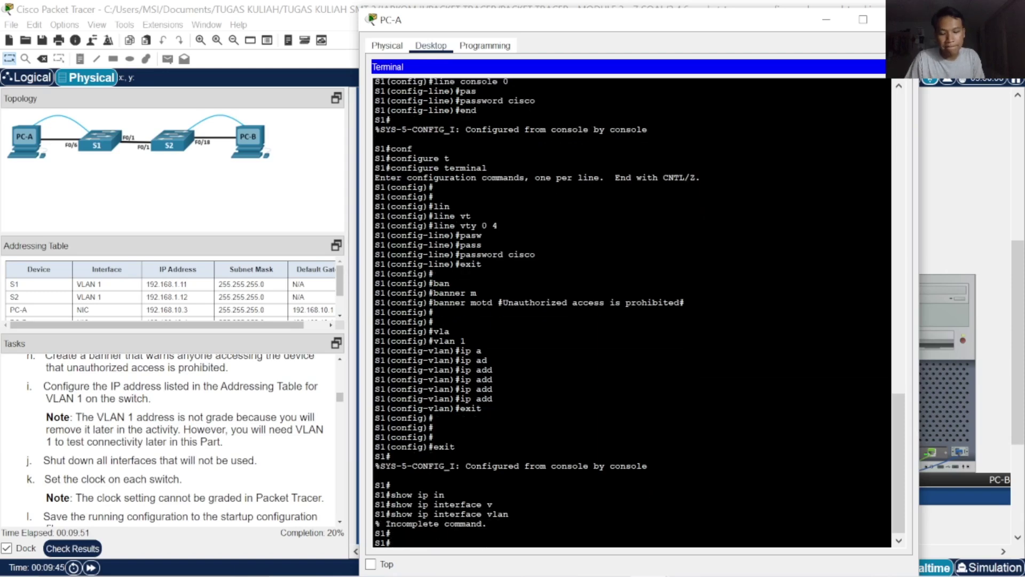
Run show ip interface brief to list S1's interface statuses
{"action": "type", "text": "sho"}
{"action": "key", "text": "Tab"}
{"action": "type", "text": "ip"}
{"action": "key", "text": "Tab"}
{"action": "type", "text": "in"}
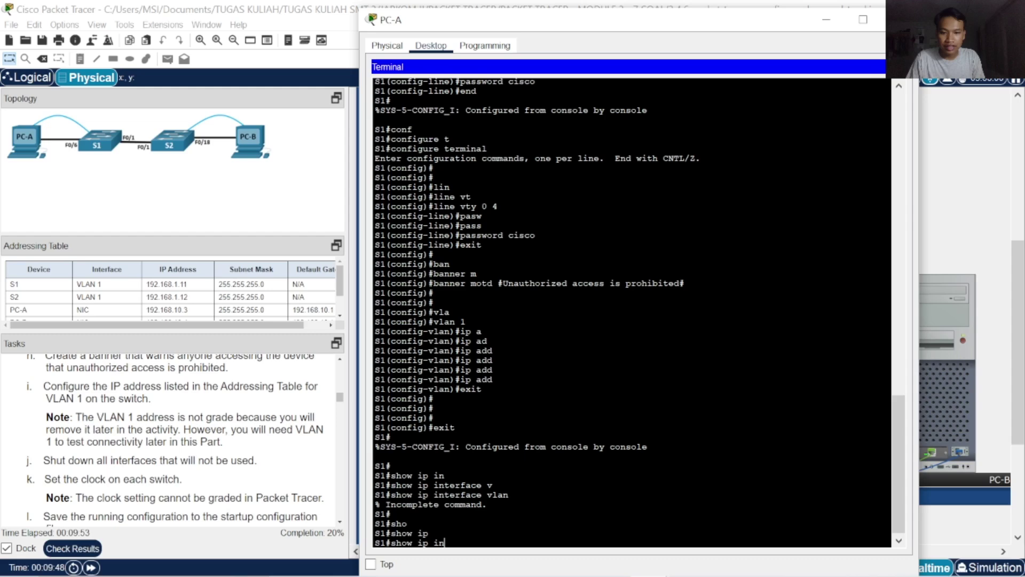
{"action": "key", "text": "Tab"}
{"action": "type", "text": "b"}
{"action": "key", "text": "Tab"}
{"action": "key", "text": "Return"}
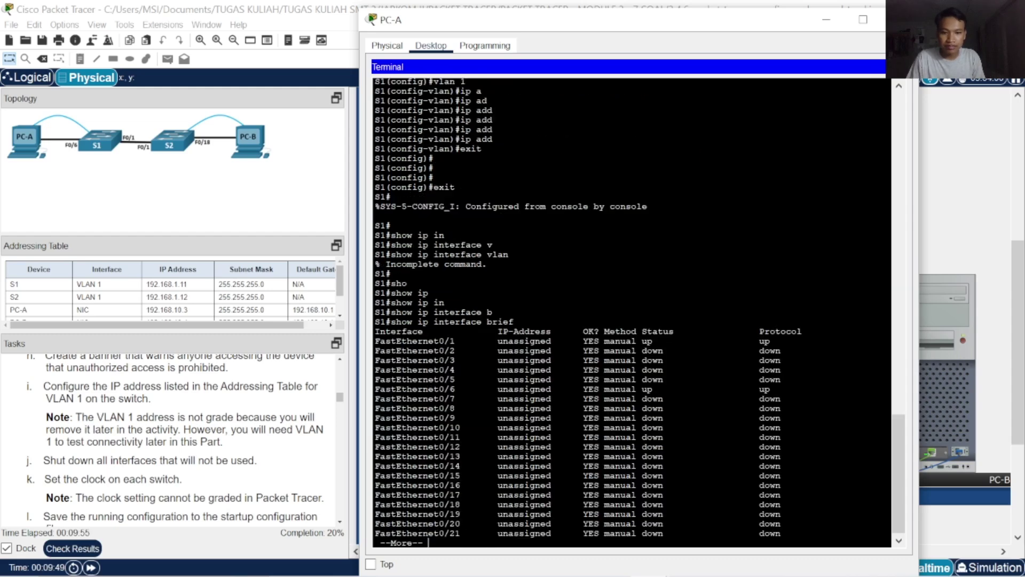
{"action": "key", "text": "Return"}
{"action": "key", "text": "Return"}
{"action": "key", "text": "Return"}
{"action": "key", "text": "Return"}
{"action": "key", "text": "Return"}
{"action": "key", "text": "Return"}
{"action": "key", "text": "Return"}
{"action": "key", "text": "Return"}
{"action": "key", "text": "Return"}
{"action": "key", "text": "Return"}
{"action": "key", "text": "Return"}
{"action": "key", "text": "Return"}
{"action": "key", "text": "Return"}
{"action": "key", "text": "Return"}
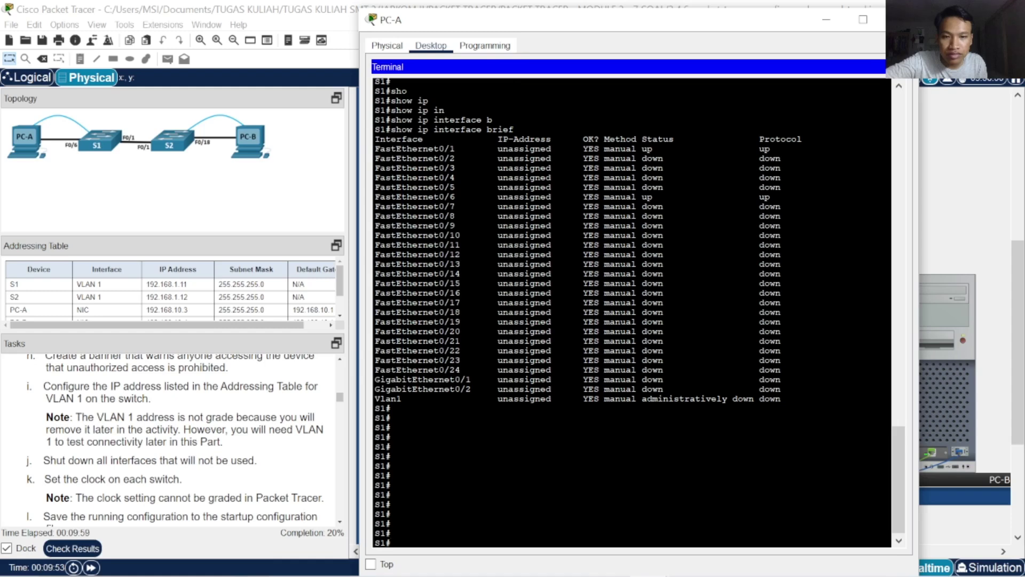
{"action": "key", "text": "Return"}
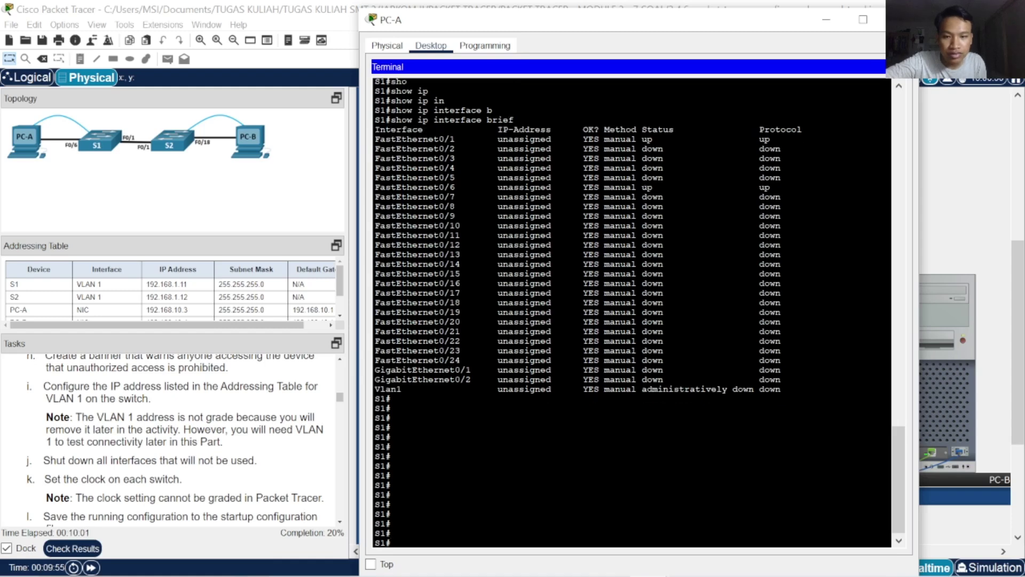
Enter global configuration mode on S1 with configure terminal
{"action": "type", "text": "con"}
{"action": "key", "text": "Tab"}
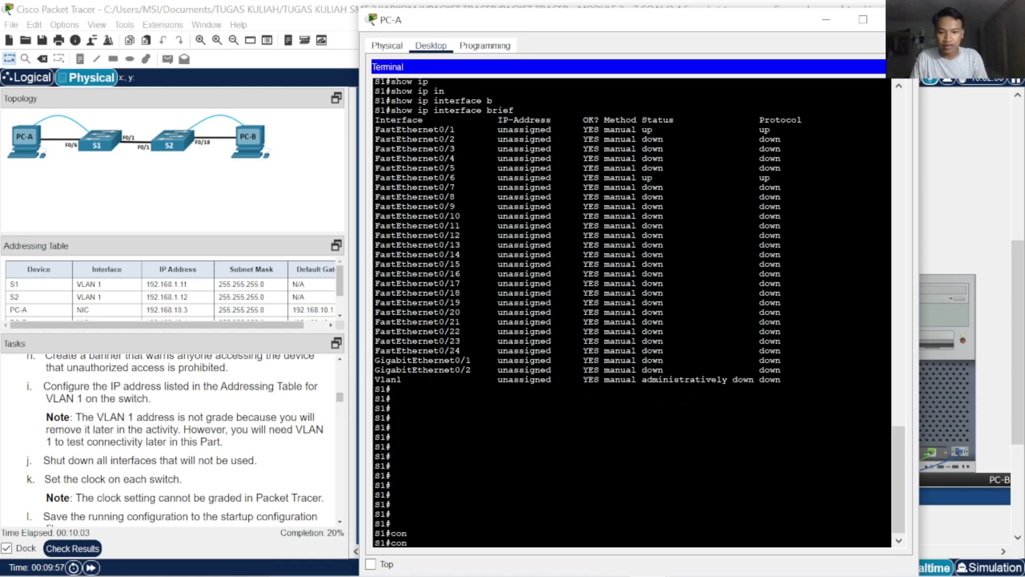
{"action": "type", "text": "fg"}
{"action": "key", "text": "Tab"}
{"action": "key", "text": "BackSpace"}
{"action": "key", "text": "Tab"}
{"action": "type", "text": "t"}
{"action": "key", "text": "Tab"}
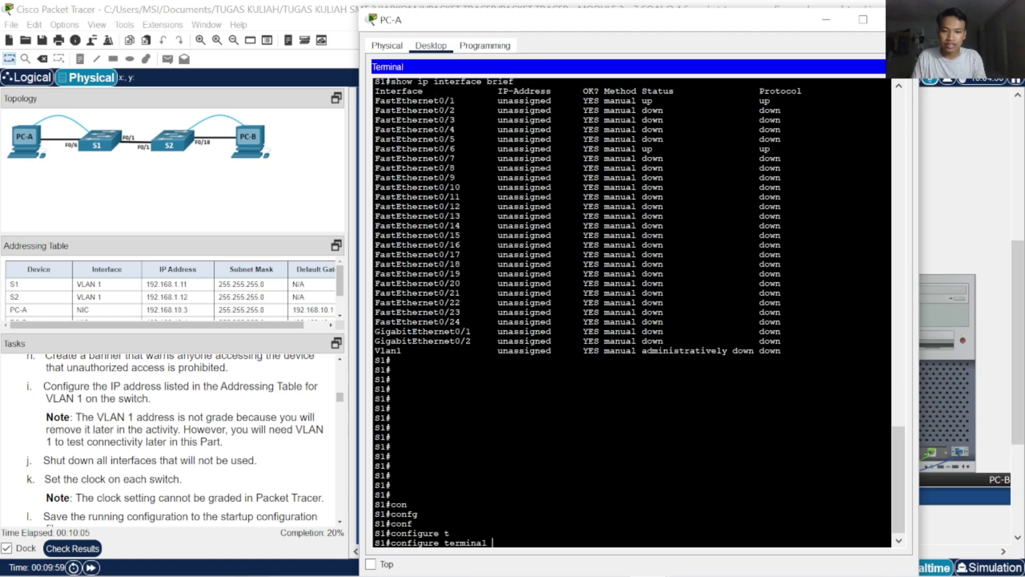
{"action": "key", "text": "Return"}
{"action": "key", "text": "Return"}
{"action": "key", "text": "Return"}
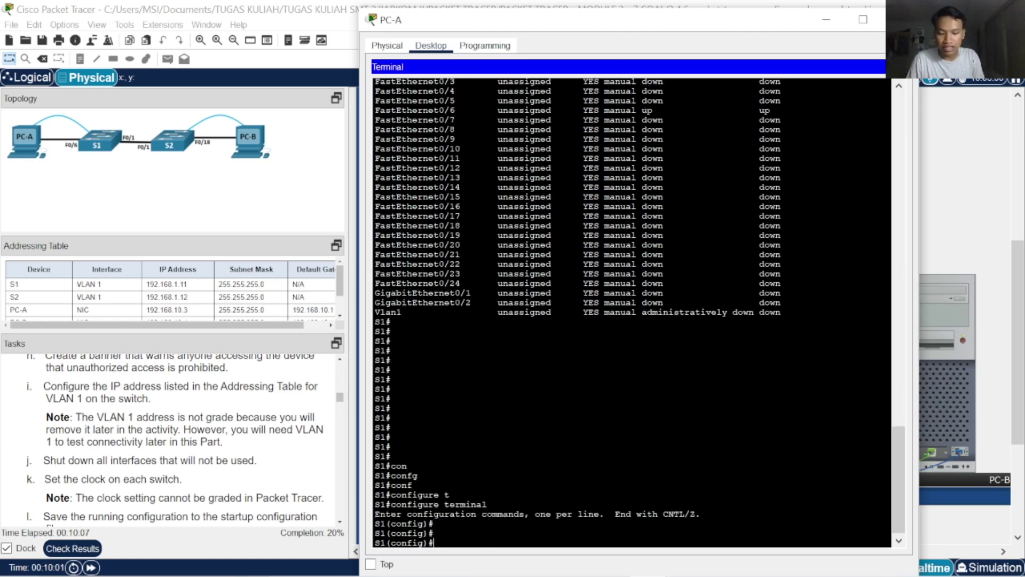
Try setting 192.168.1.11 255.255.255.0 under 'vlan 1', then exit VLAN configuration mode
{"action": "type", "text": "vl"}
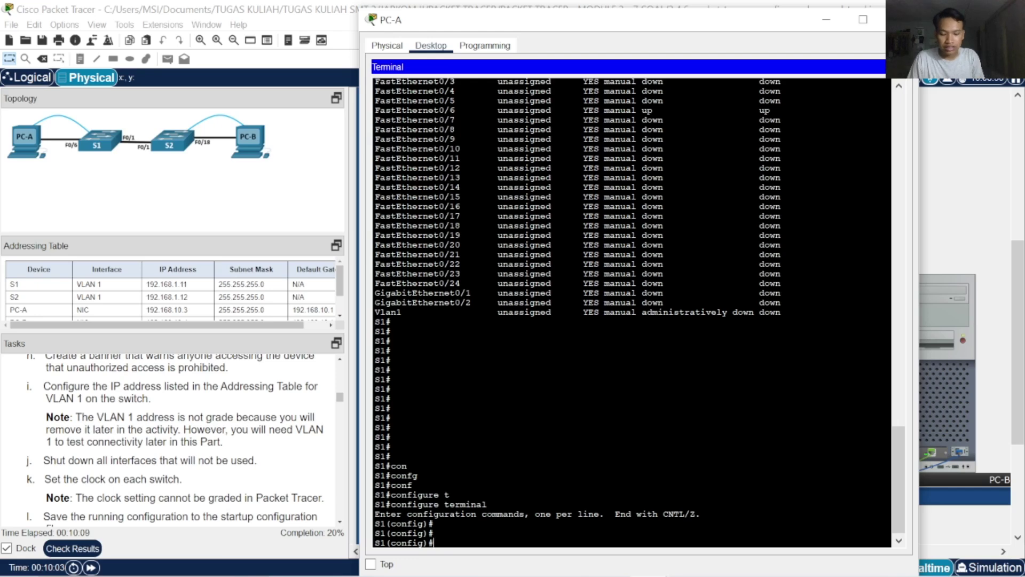
{"action": "key", "text": "Tab"}
{"action": "type", "text": "1"}
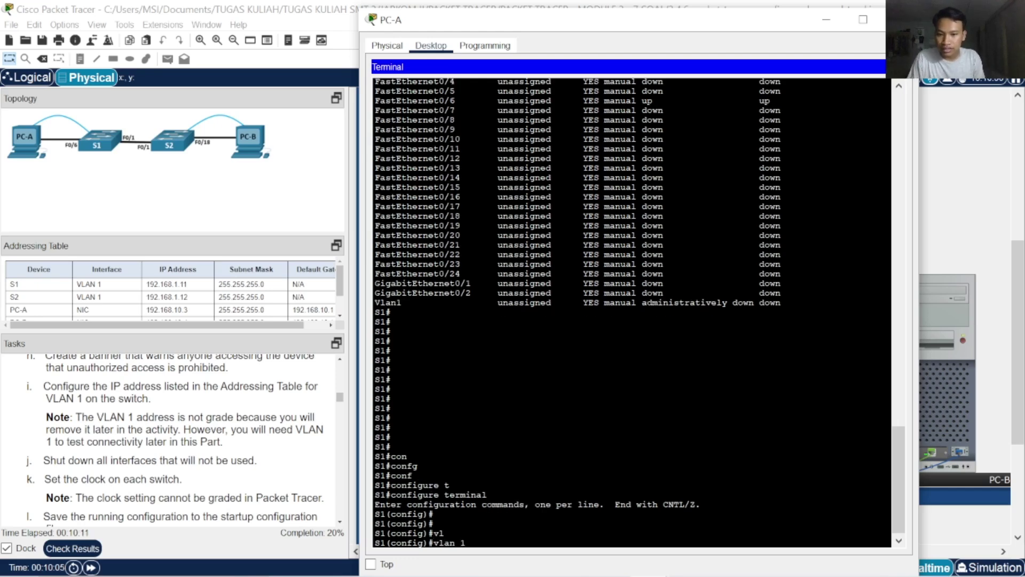
{"action": "key", "text": "Return"}
{"action": "type", "text": "ip add"}
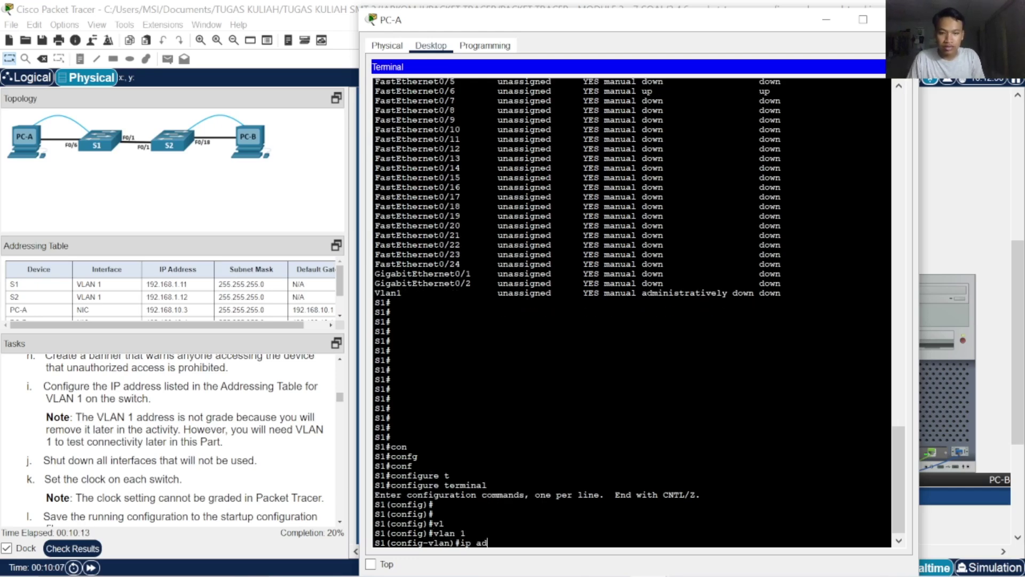
{"action": "key", "text": "Tab"}
{"action": "type", "text": "ress"}
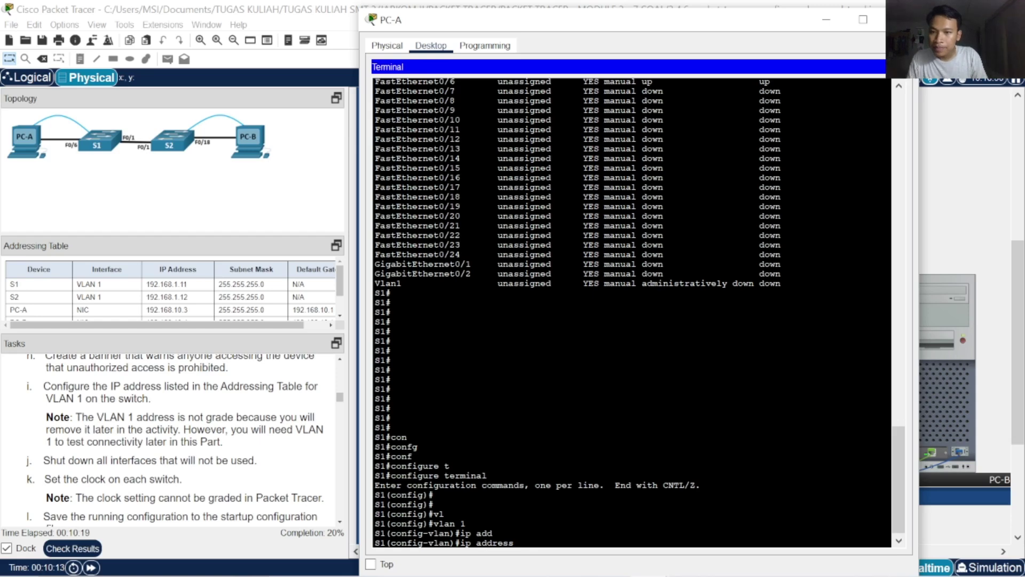
{"action": "type", "text": " 192.168"}
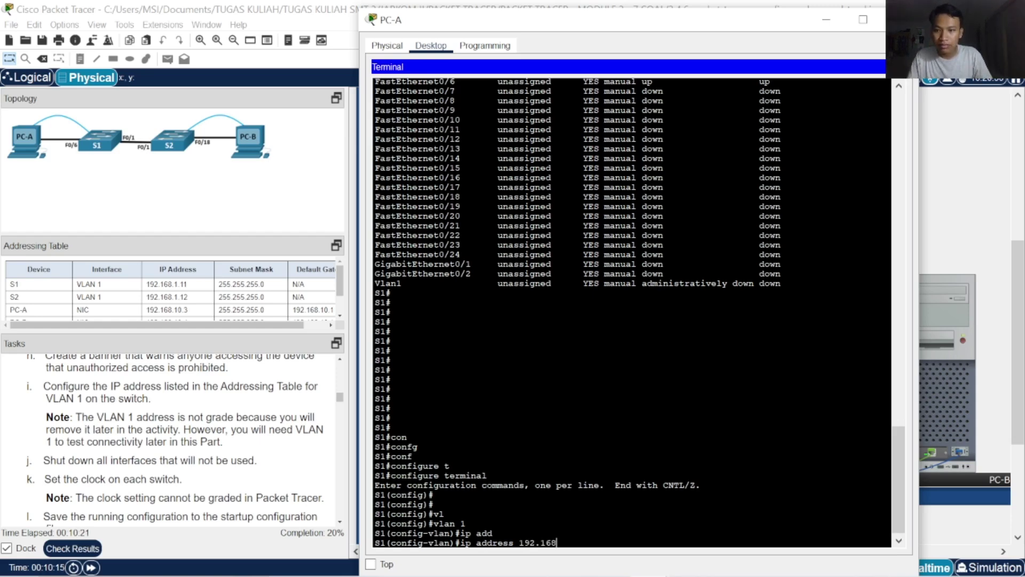
{"action": "type", "text": ".1.11"}
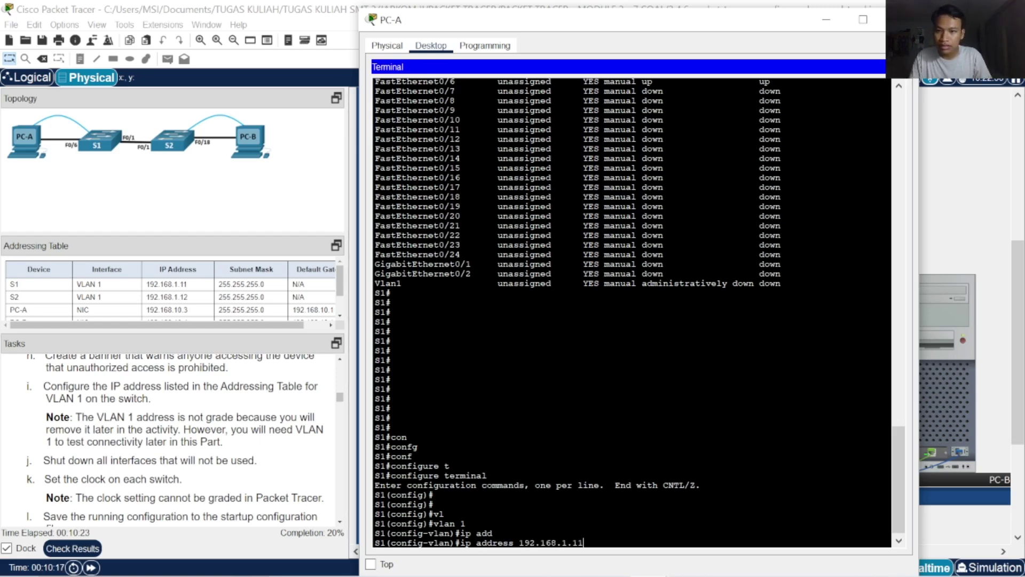
{"action": "type", "text": " 25"}
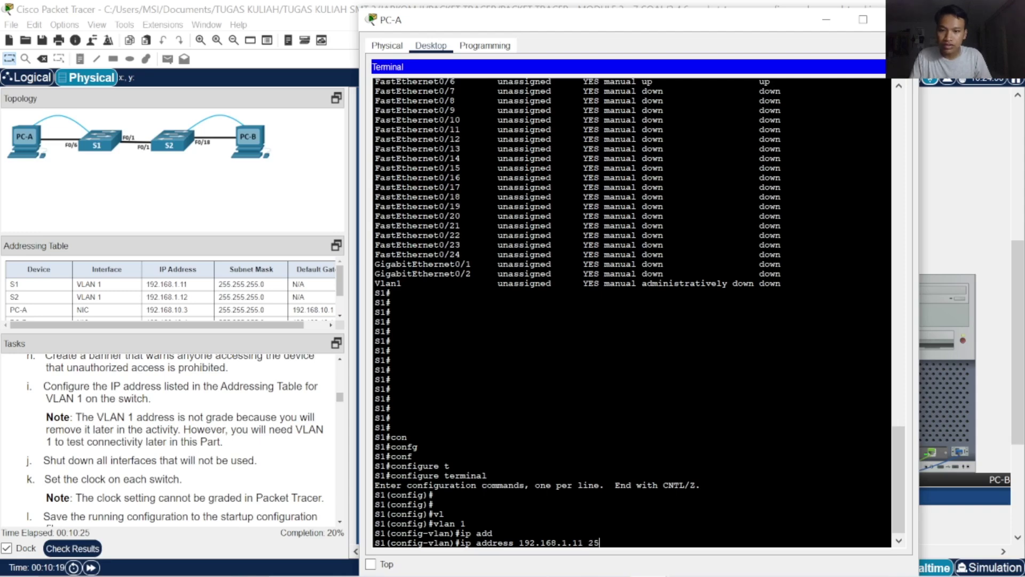
{"action": "type", "text": "5.255.255.0"}
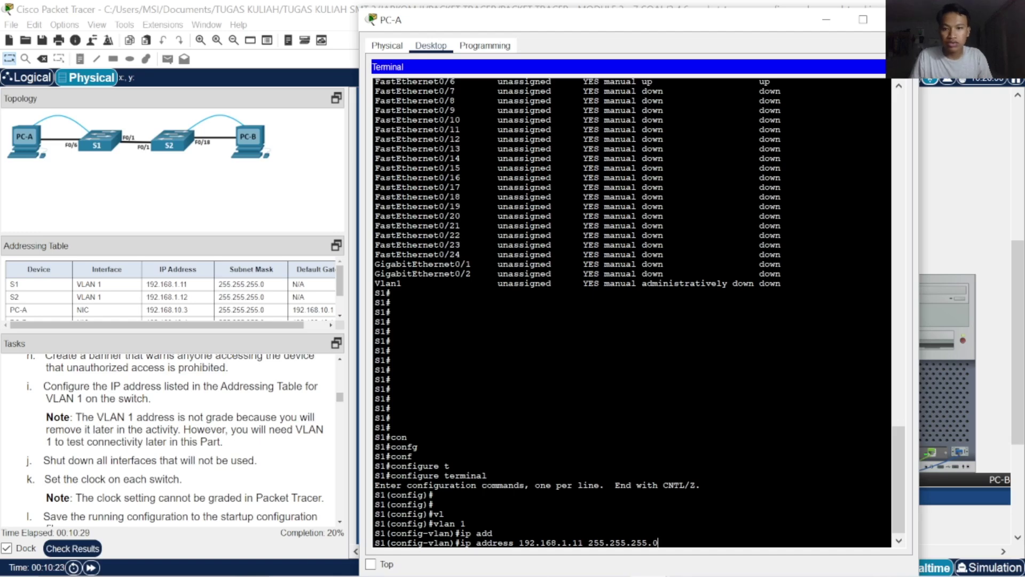
{"action": "key", "text": "Return"}
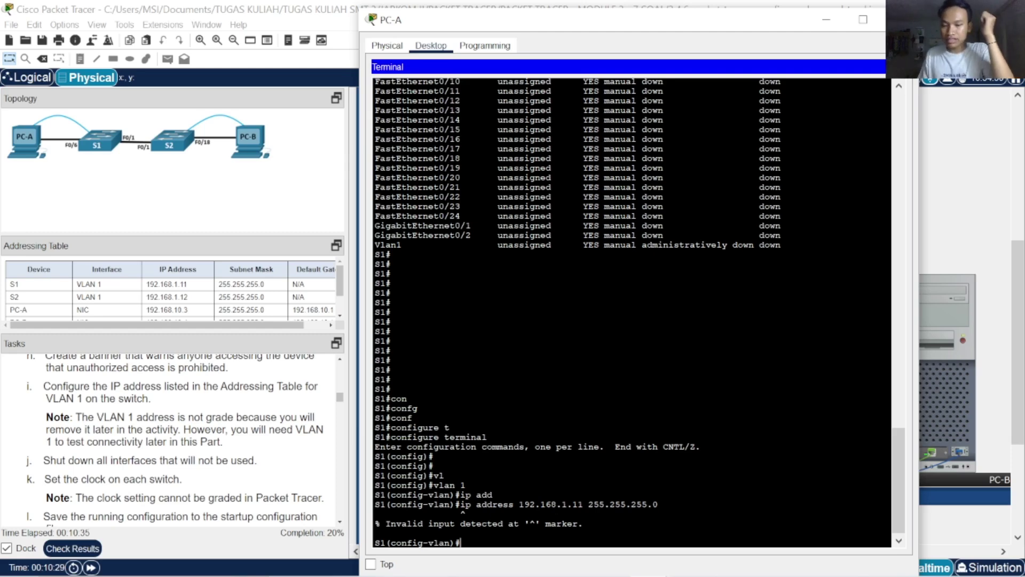
{"action": "type", "text": "exit"}
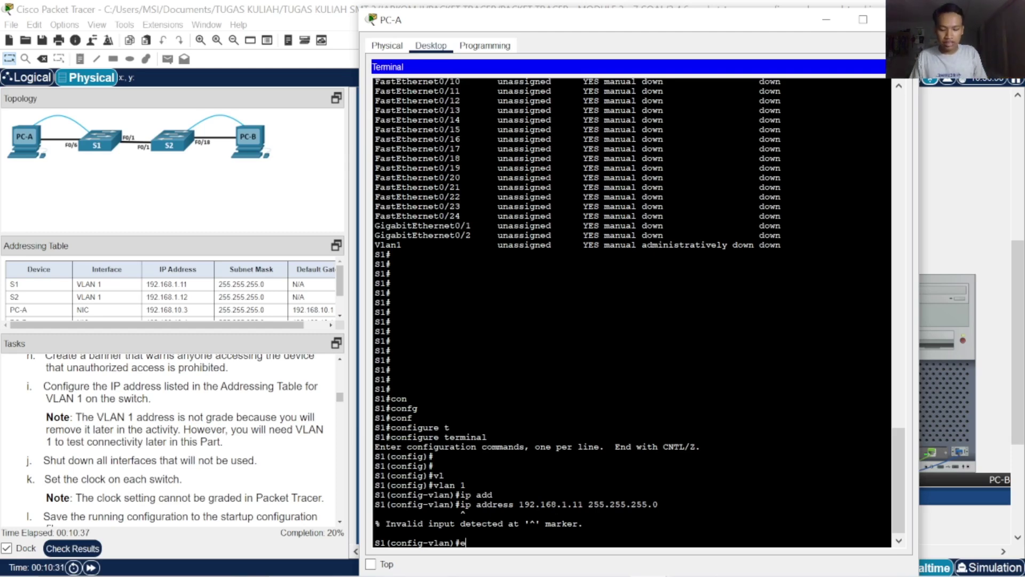
{"action": "key", "text": "Return"}
{"action": "key", "text": "Return"}
{"action": "key", "text": "Return"}
{"action": "key", "text": "Return"}
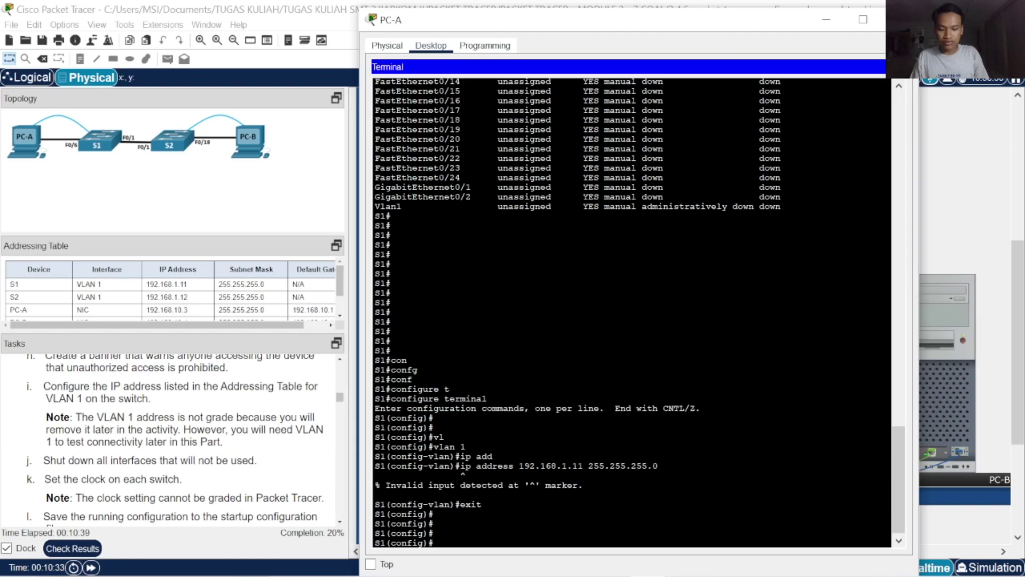
Assign 192.168.1.11 255.255.255.0 to interface vlan 1
{"action": "type", "text": "in"}
{"action": "key", "text": "Tab"}
{"action": "type", "text": "v"}
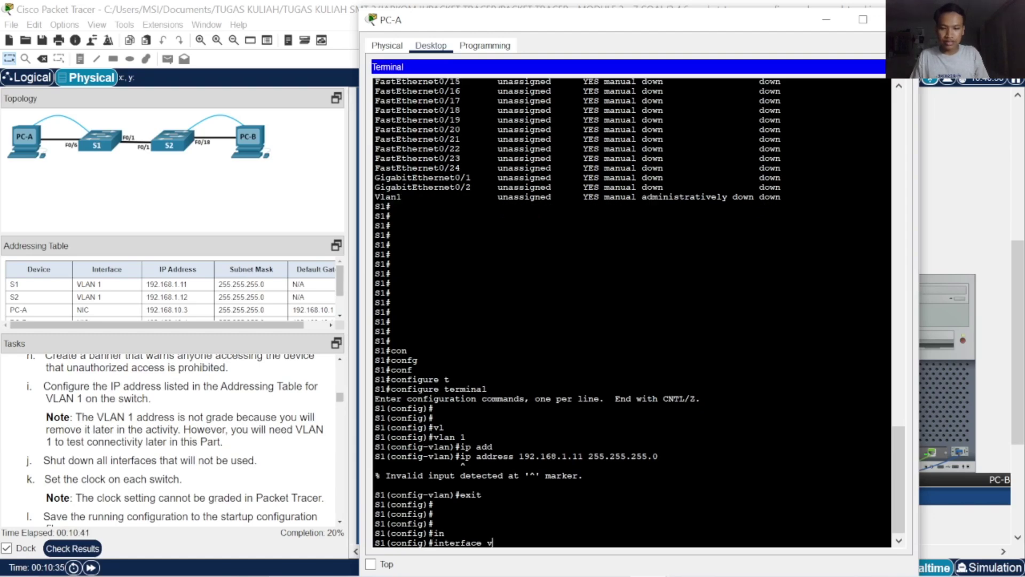
{"action": "key", "text": "Tab"}
{"action": "type", "text": "1"}
{"action": "key", "text": "Return"}
{"action": "type", "text": "ip ad"}
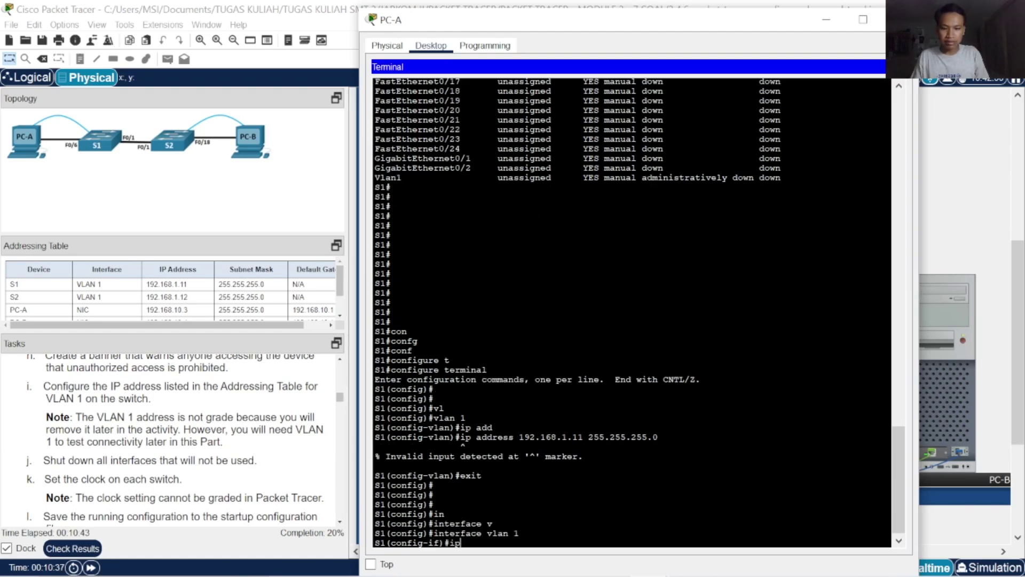
{"action": "key", "text": "Tab"}
{"action": "type", "text": "1"}
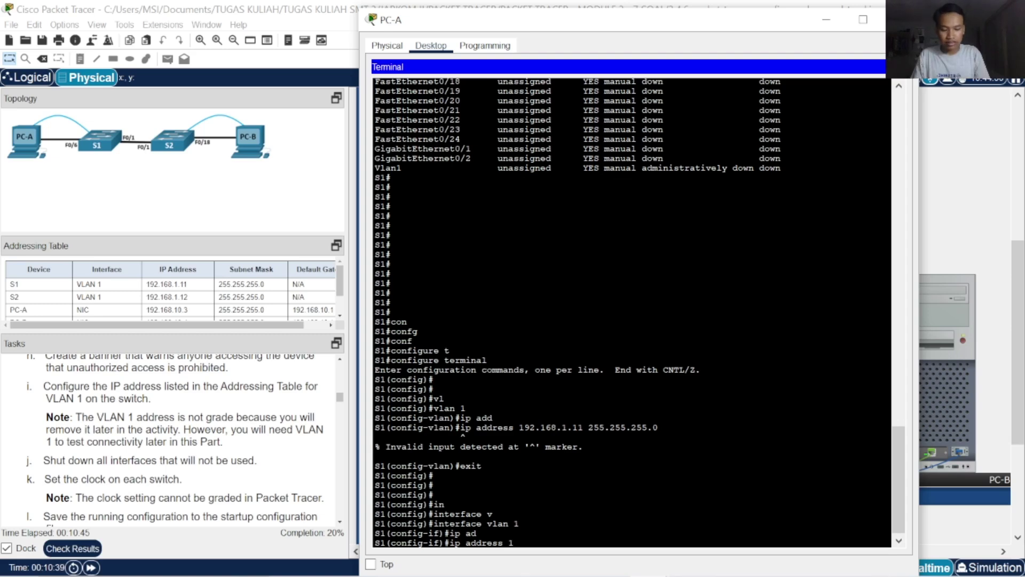
{"action": "type", "text": "92.168.1."}
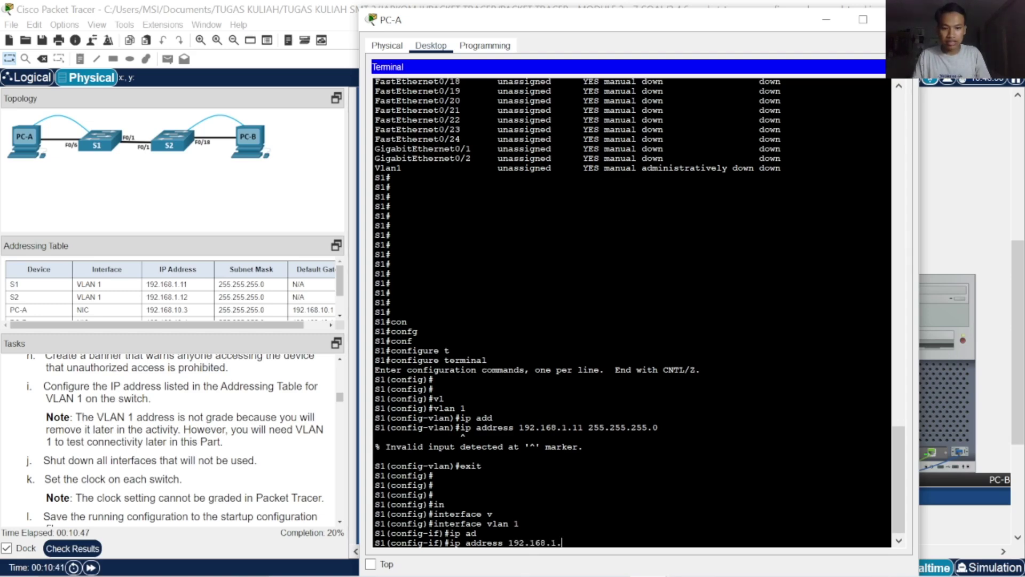
{"action": "type", "text": "11 255.255.25"}
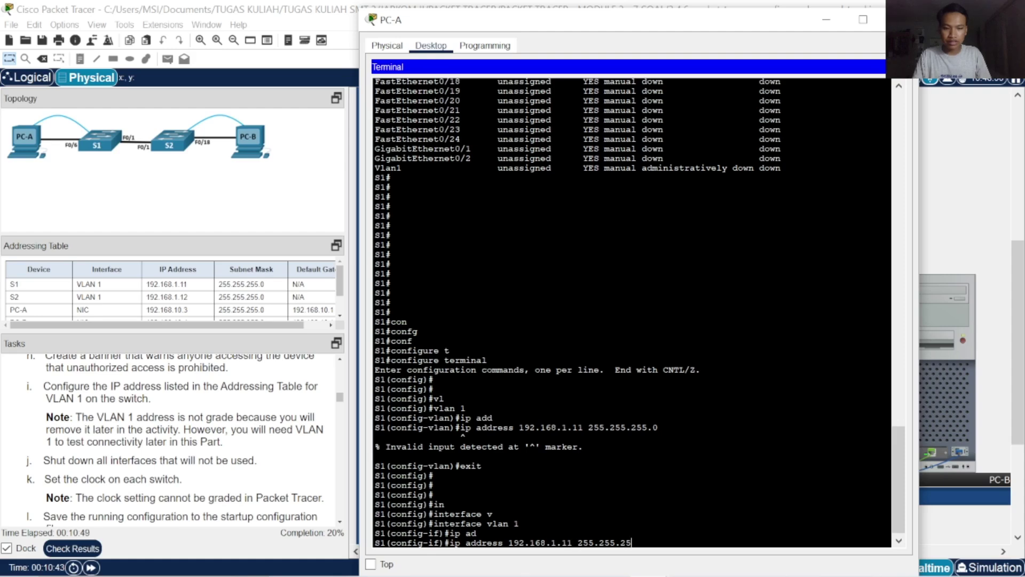
{"action": "type", "text": "5.0"}
{"action": "key", "text": "Return"}
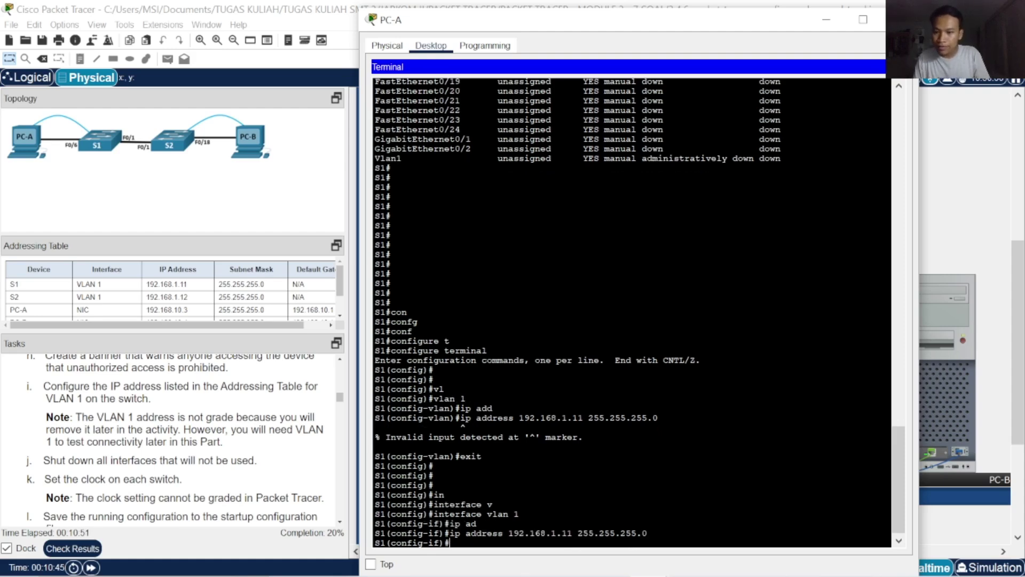
Enable interface vlan 1 with no shutdown
{"action": "type", "text": "no s"}
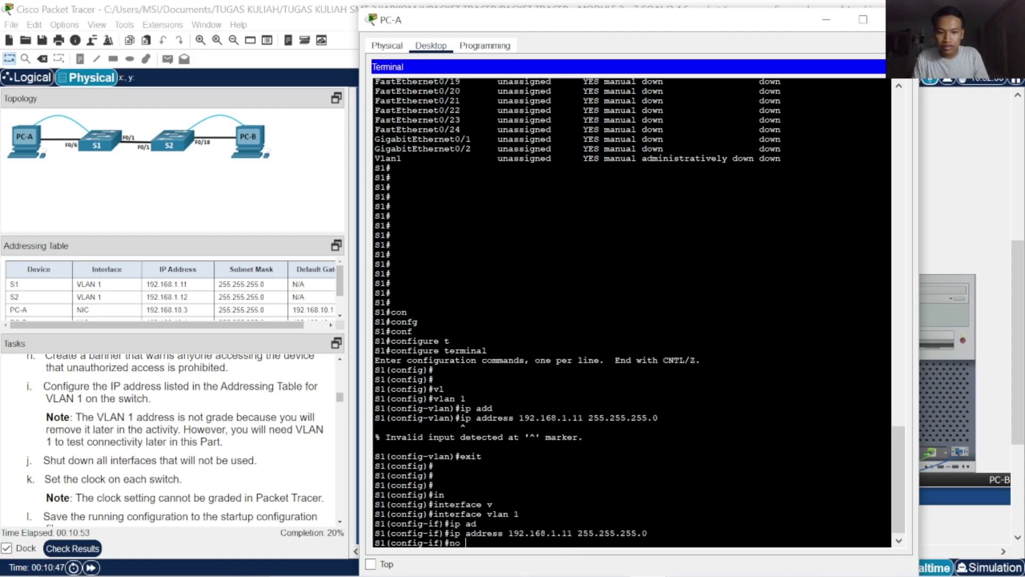
{"action": "key", "text": "Tab"}
{"action": "type", "text": "h"}
{"action": "key", "text": "Tab"}
{"action": "key", "text": "Return"}
{"action": "key", "text": "Return"}
{"action": "key", "text": "Return"}
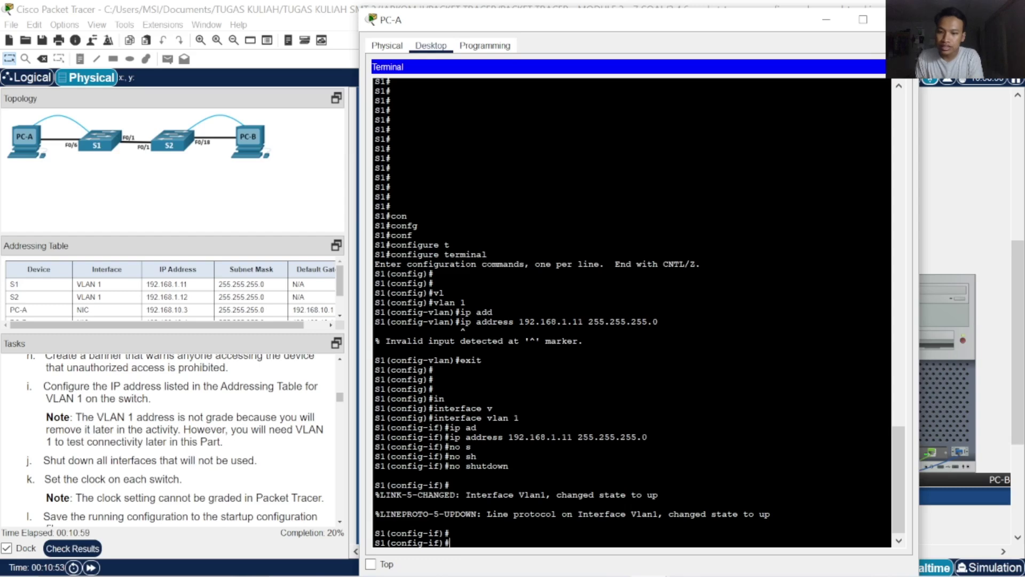
Abandon the unfinished clock command and exit back to privileged EXEC mode
{"action": "type", "text": "clo"}
{"action": "key", "text": "Tab"}
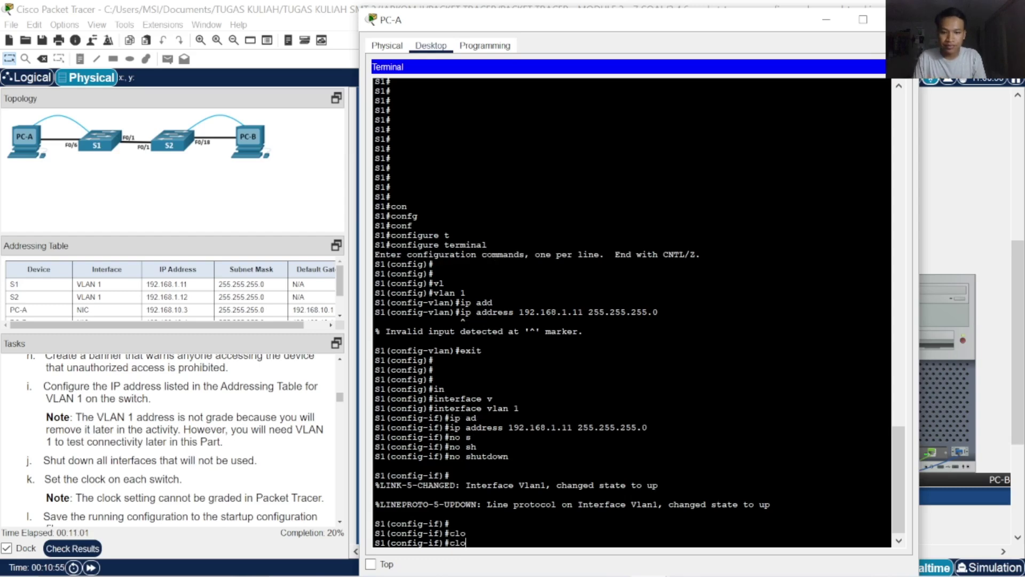
{"action": "type", "text": "c"}
{"action": "key", "text": "Tab"}
{"action": "type", "text": "k"}
{"action": "key", "text": "Tab"}
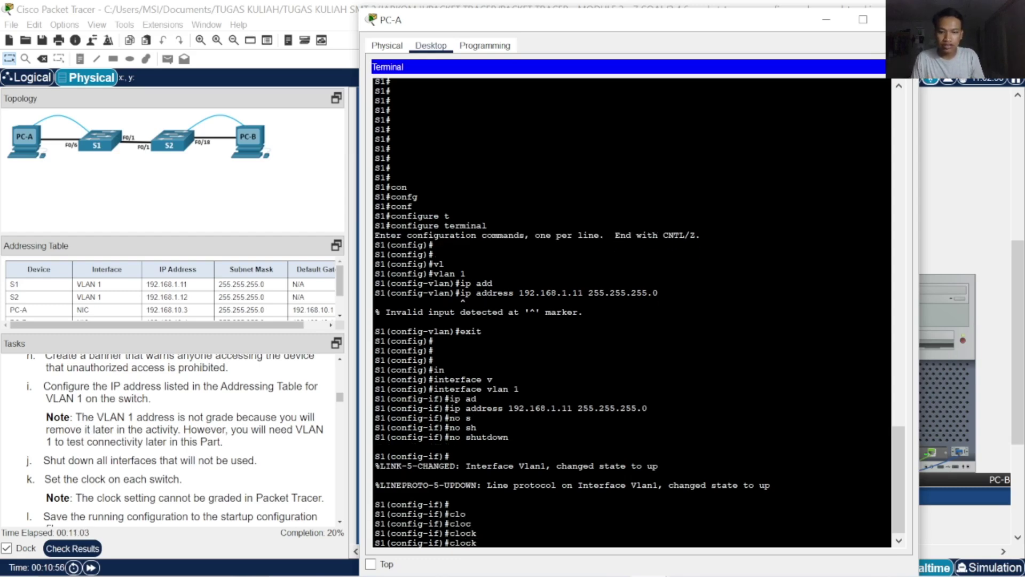
{"action": "key", "text": "BackSpace"}
{"action": "key", "text": "BackSpace"}
{"action": "key", "text": "BackSpace"}
{"action": "key", "text": "BackSpace"}
{"action": "key", "text": "BackSpace"}
{"action": "type", "text": "exit"}
{"action": "key", "text": "Return"}
{"action": "key", "text": "Return"}
{"action": "key", "text": "Return"}
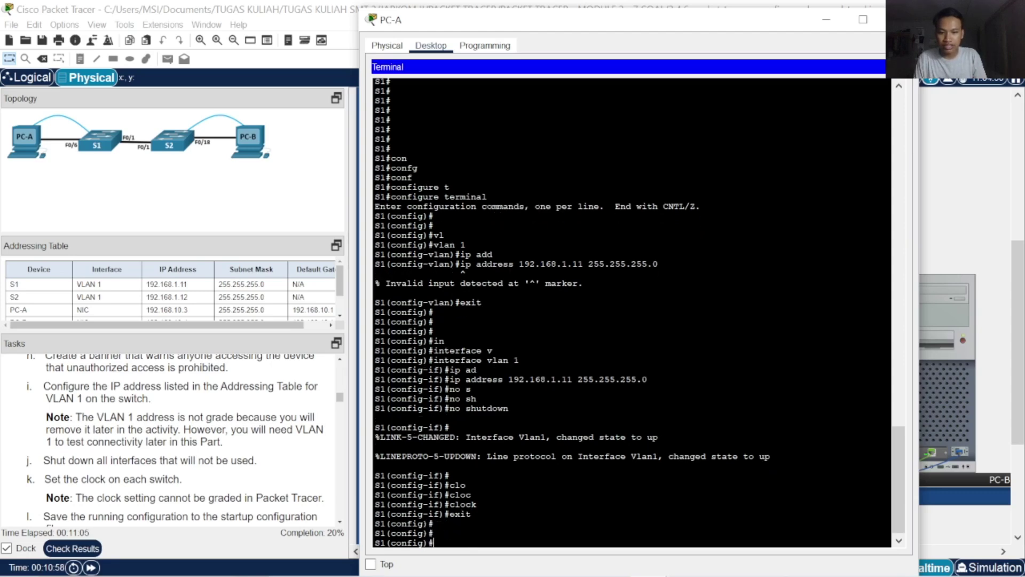
{"action": "type", "text": "exi"}
{"action": "key", "text": "Tab"}
{"action": "key", "text": "Return"}
Set S1's clock to 00:50:00 16 Sept 2025
{"action": "type", "text": "c"}
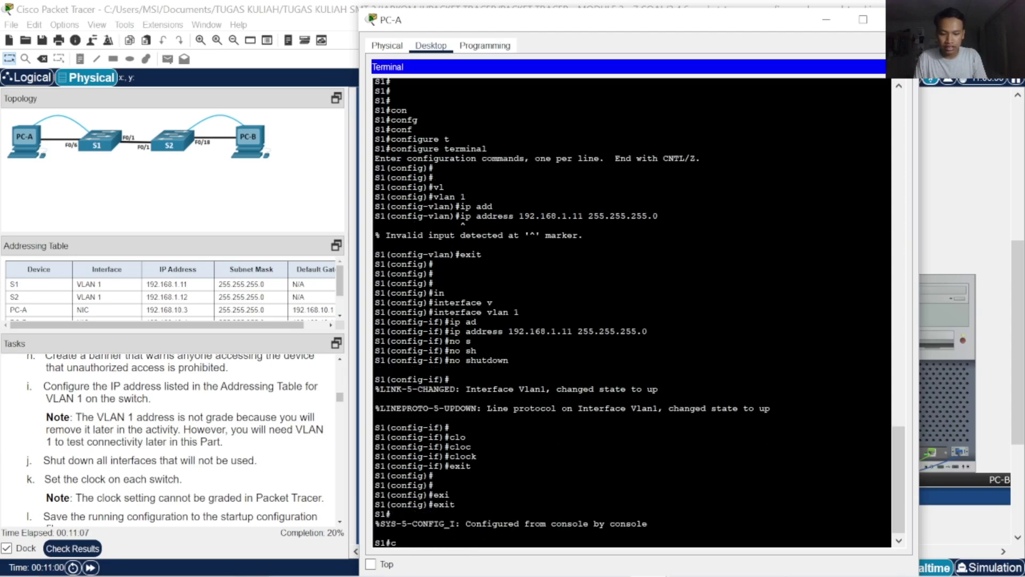
{"action": "type", "text": "l"}
{"action": "key", "text": "Tab"}
{"action": "type", "text": "o"}
{"action": "key", "text": "Tab"}
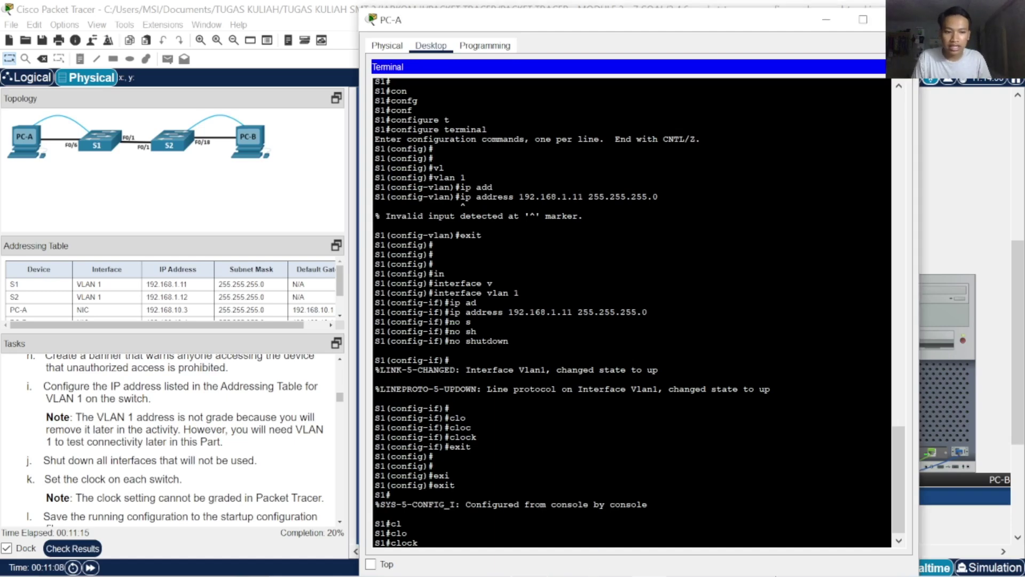
{"action": "mouse_move", "coordinate": [777, 573]}
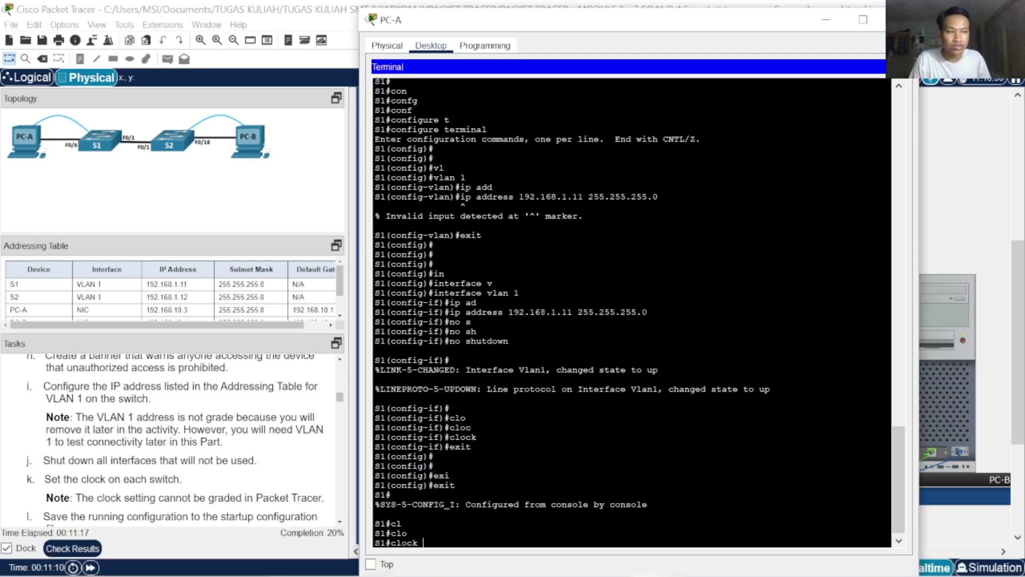
{"action": "type", "text": "se"}
{"action": "key", "text": "Tab"}
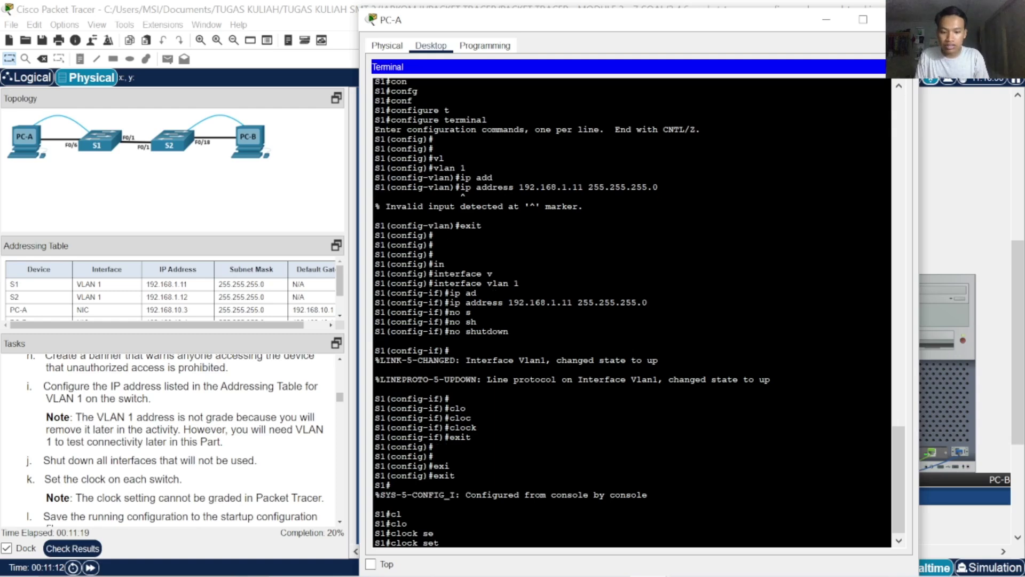
{"action": "type", "text": "00:"}
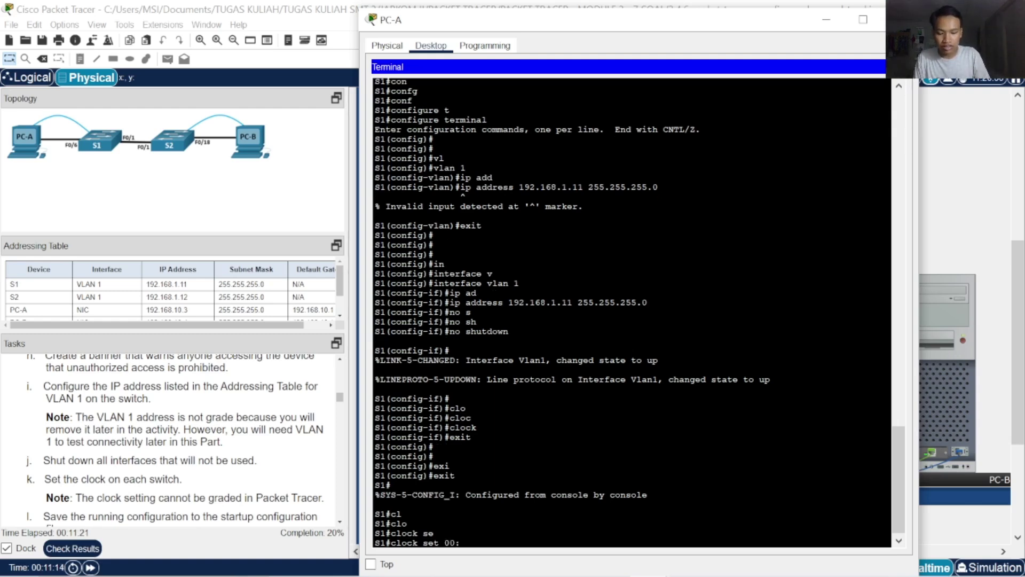
{"action": "type", "text": "50:00"}
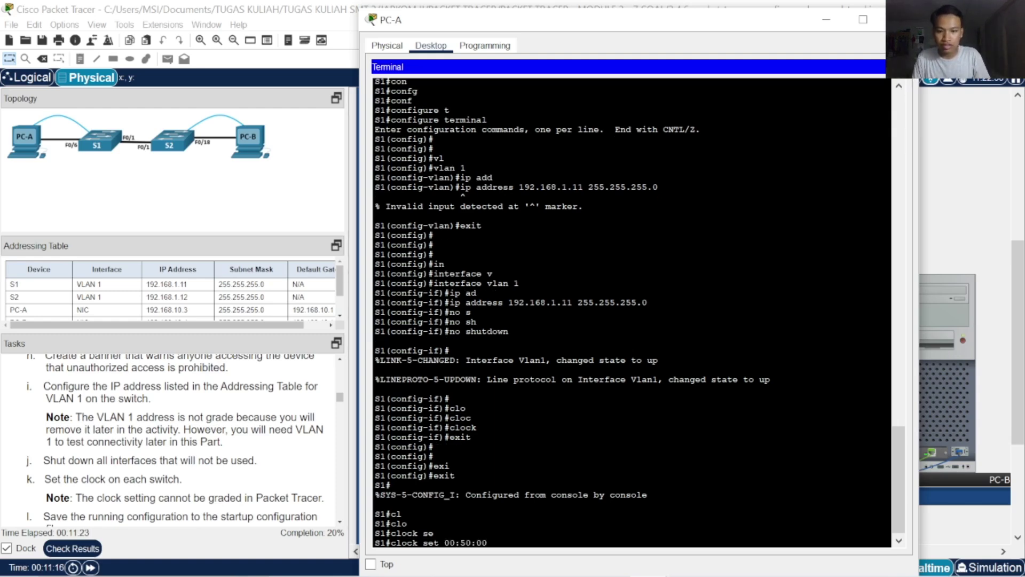
{"action": "mouse_move", "coordinate": [706, 571]}
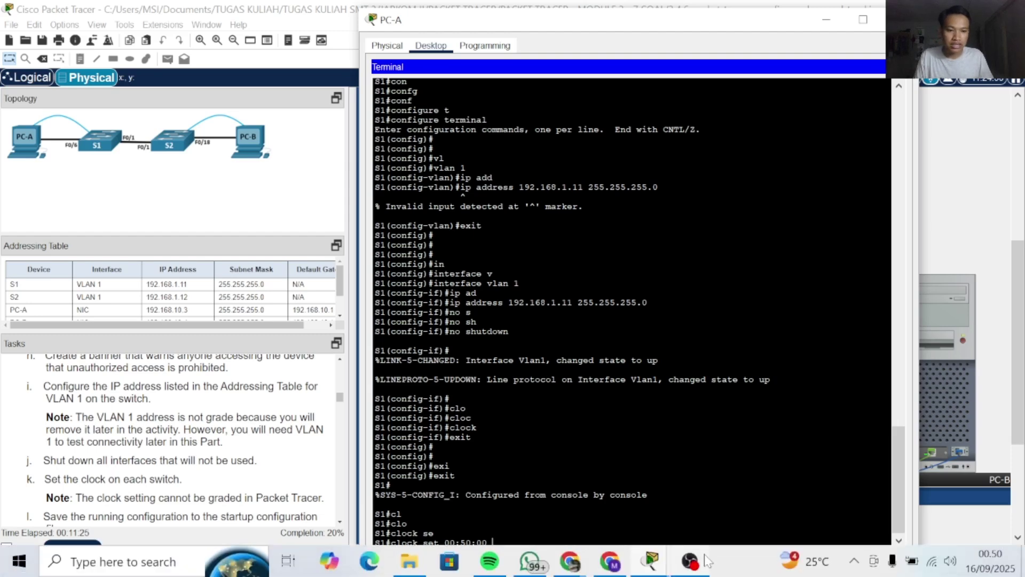
{"action": "type", "text": "16 se"}
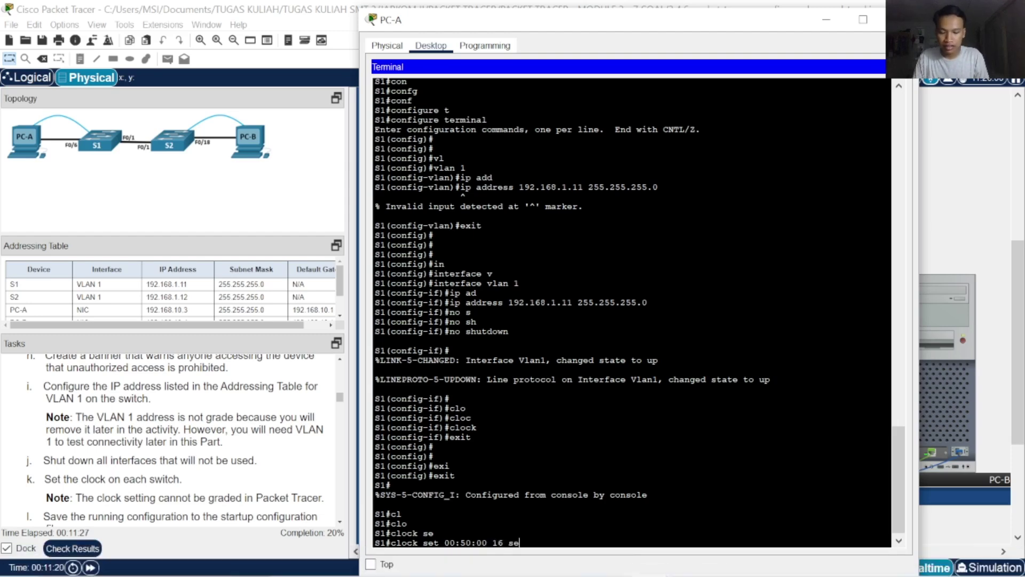
{"action": "type", "text": "pt 2025"}
{"action": "key", "text": "Return"}
{"action": "key", "text": "Return"}
{"action": "key", "text": "Return"}
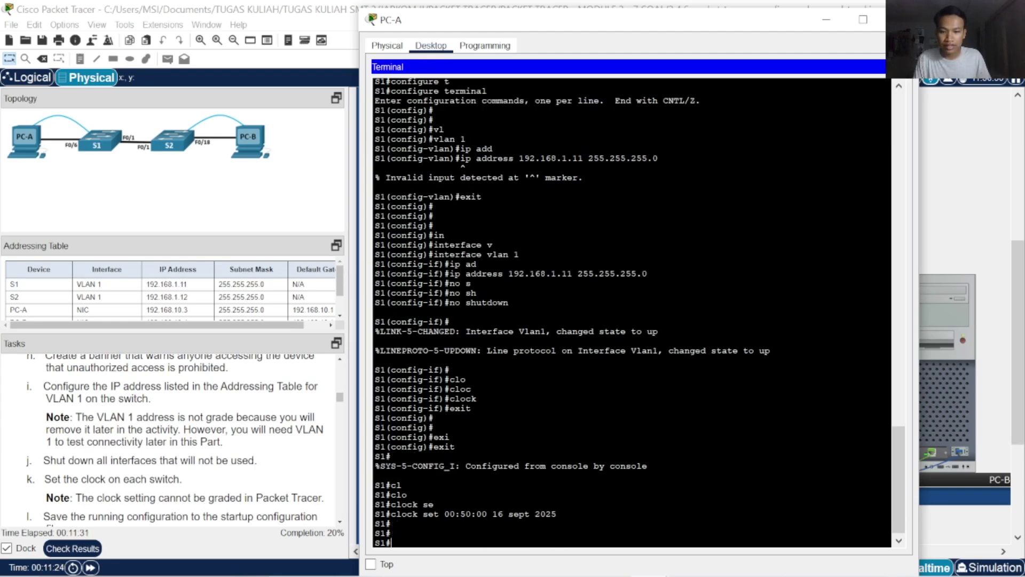
Save S1's running configuration with copy running-config startup-config
{"action": "type", "text": "cop"}
{"action": "key", "text": "Tab"}
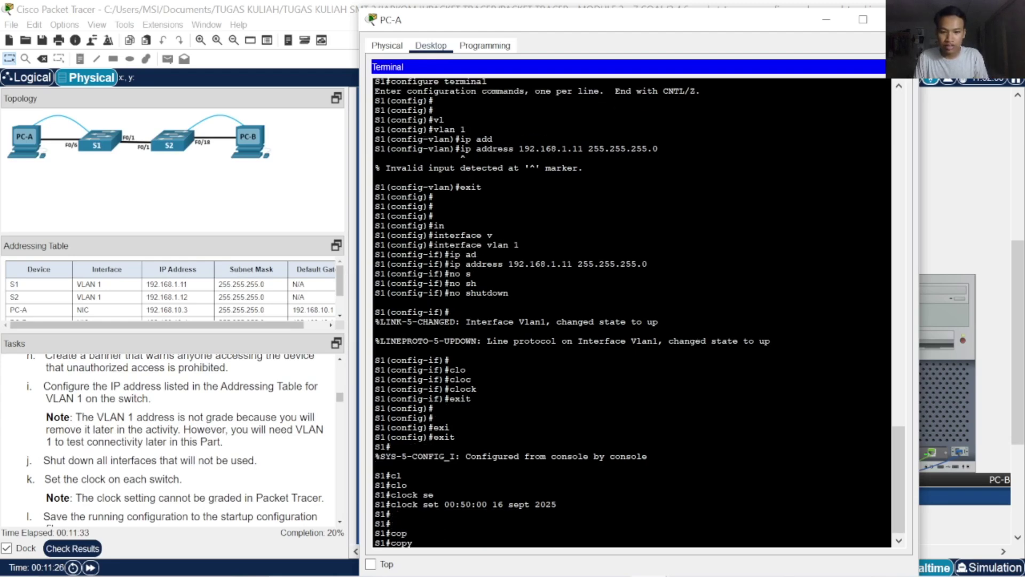
{"action": "type", "text": "r"}
{"action": "key", "text": "Tab"}
{"action": "type", "text": "str"}
{"action": "key", "text": "Tab"}
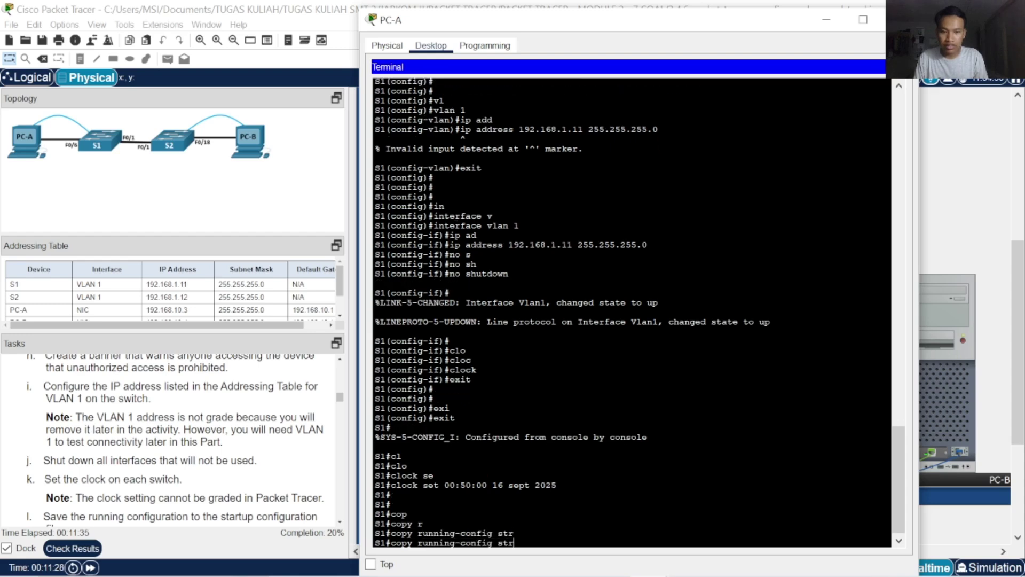
{"action": "type", "text": "a"}
{"action": "key", "text": "Tab"}
{"action": "key", "text": "BackSpace"}
{"action": "key", "text": "BackSpace"}
{"action": "key", "text": "BackSpace"}
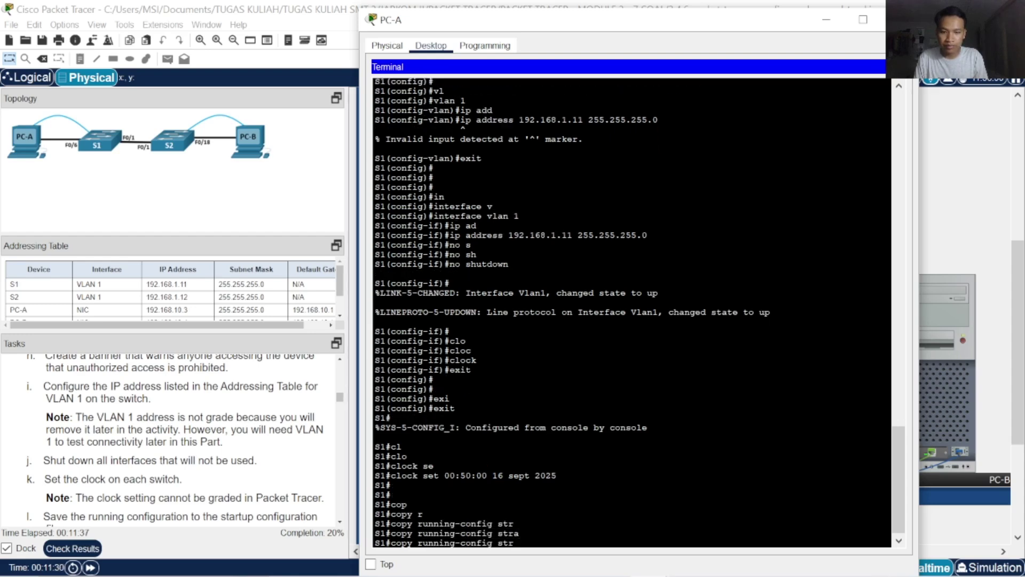
{"action": "type", "text": "tart"}
{"action": "key", "text": "Tab"}
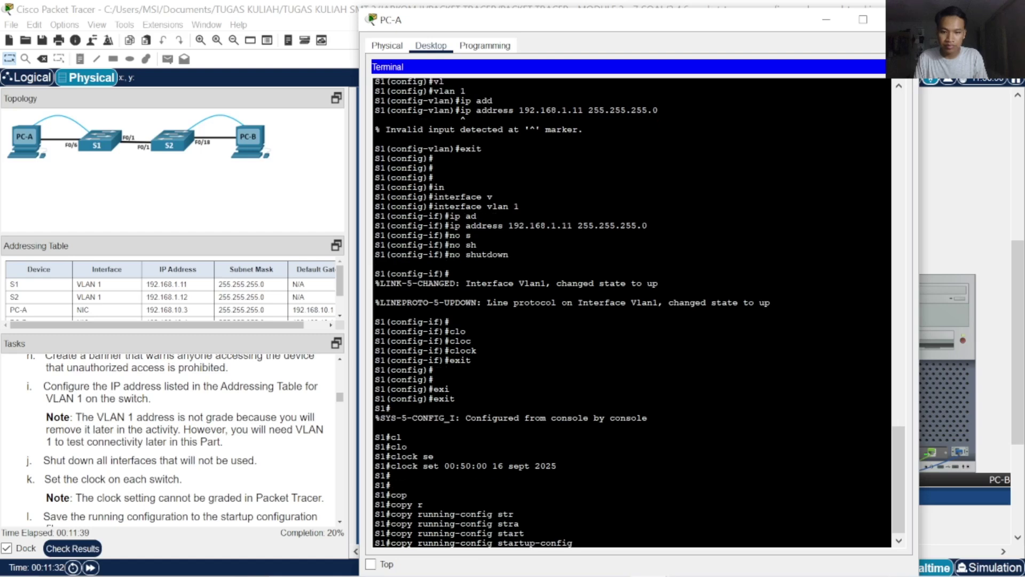
{"action": "key", "text": "Return"}
{"action": "key", "text": "Return"}
{"action": "key", "text": "Return"}
{"action": "key", "text": "Return"}
{"action": "key", "text": "Return"}
{"action": "key", "text": "Return"}
{"action": "key", "text": "Return"}
{"action": "key", "text": "Return"}
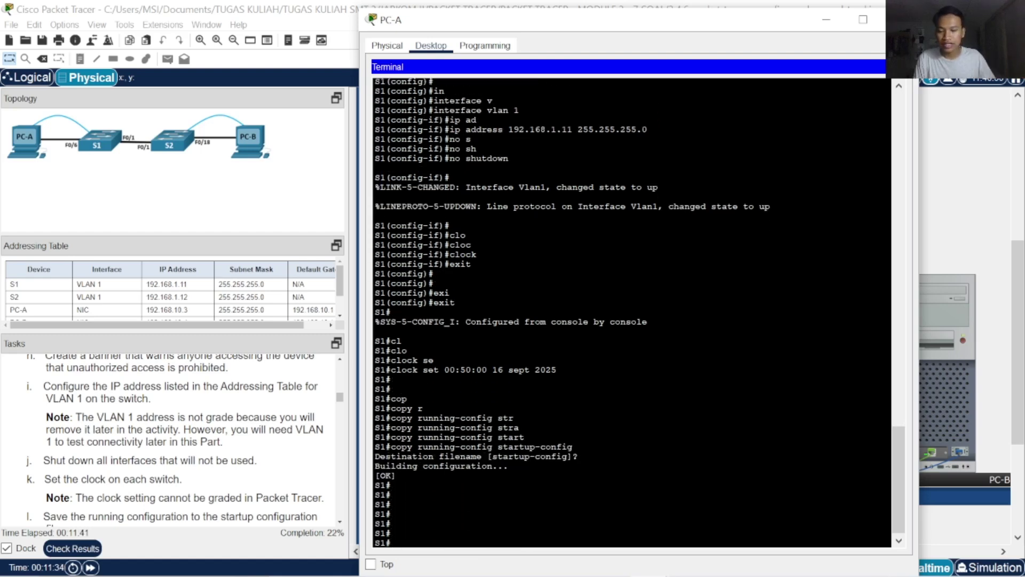
Review the 17/77 score in the Assessment Items list, then close the results window
{"action": "left_click", "coordinate": [80, 549]}
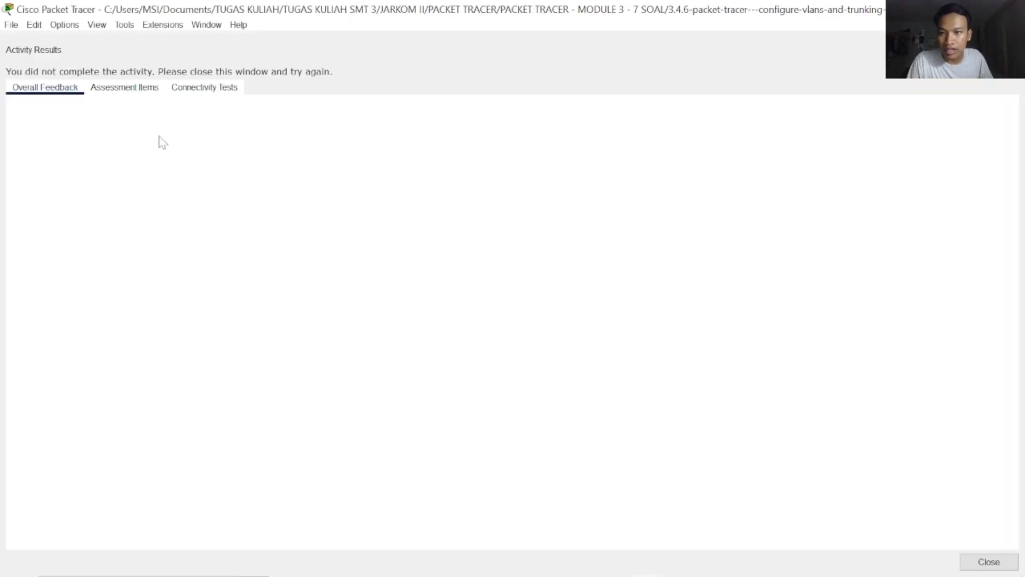
{"action": "left_click", "coordinate": [144, 92]}
{"action": "scroll", "coordinate": [195, 179], "scroll_direction": "down", "scroll_amount": 6}
{"action": "scroll", "coordinate": [209, 227], "scroll_direction": "up", "scroll_amount": 6}
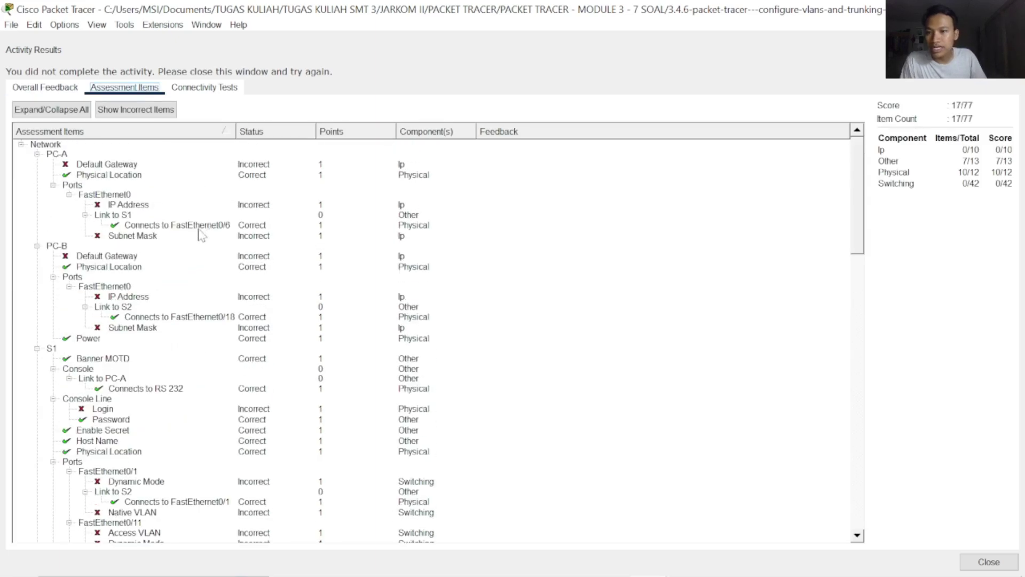
{"action": "scroll", "coordinate": [208, 262], "scroll_direction": "down", "scroll_amount": 10}
{"action": "scroll", "coordinate": [203, 275], "scroll_direction": "up", "scroll_amount": 5}
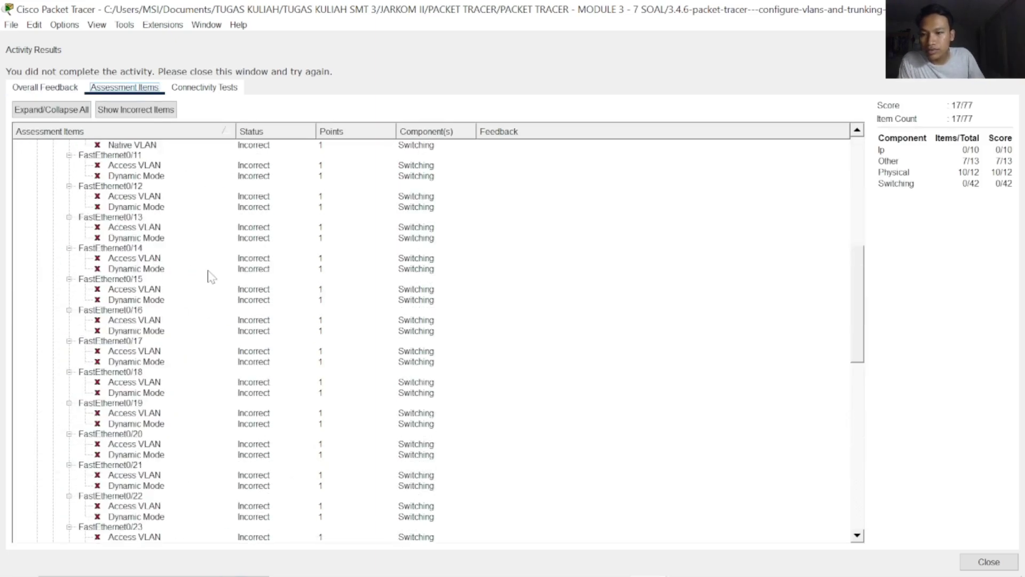
{"action": "scroll", "coordinate": [209, 276], "scroll_direction": "down", "scroll_amount": 3}
{"action": "scroll", "coordinate": [210, 276], "scroll_direction": "down", "scroll_amount": 2}
{"action": "scroll", "coordinate": [211, 280], "scroll_direction": "up", "scroll_amount": 20}
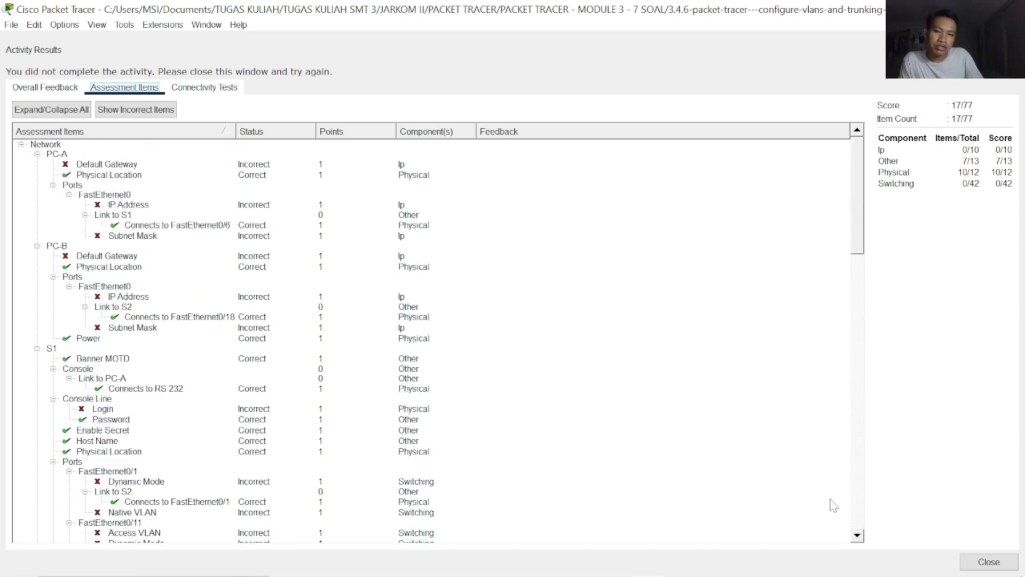
{"action": "left_click", "coordinate": [989, 561]}
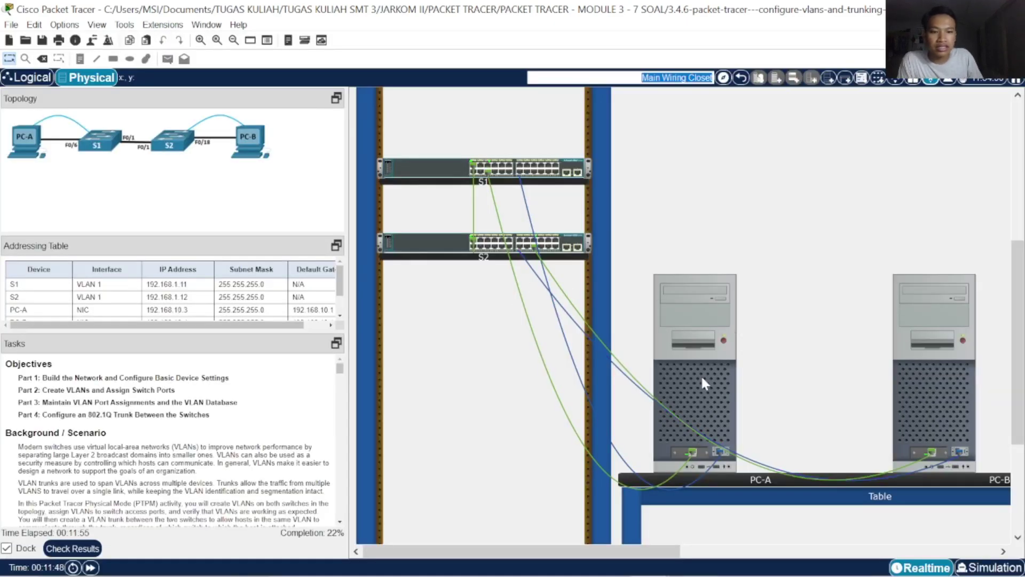
Open PC-A's IP Configuration from its Desktop apps
{"action": "left_click", "coordinate": [701, 384]}
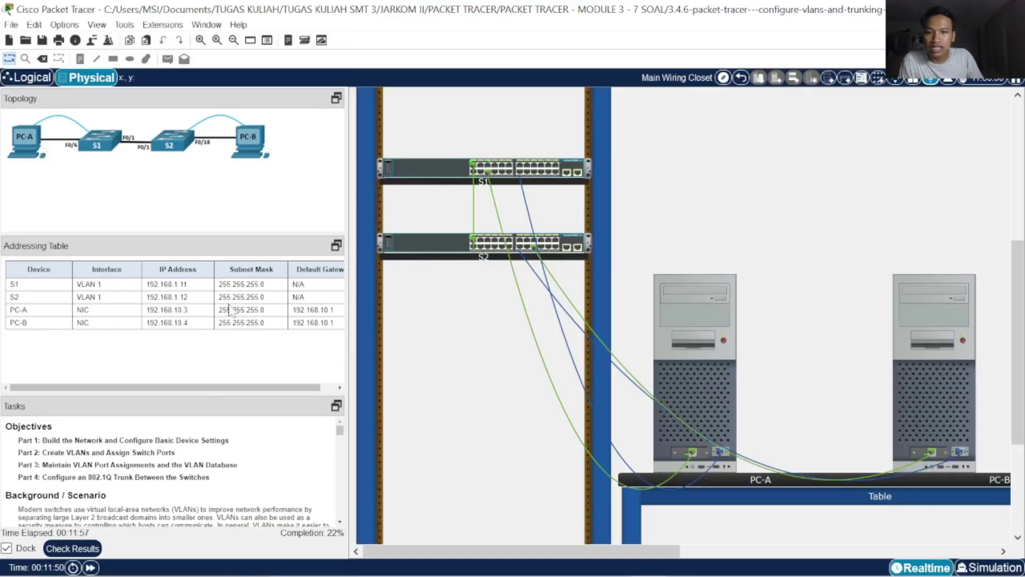
{"action": "left_click", "coordinate": [704, 412]}
{"action": "left_click", "coordinate": [902, 67]}
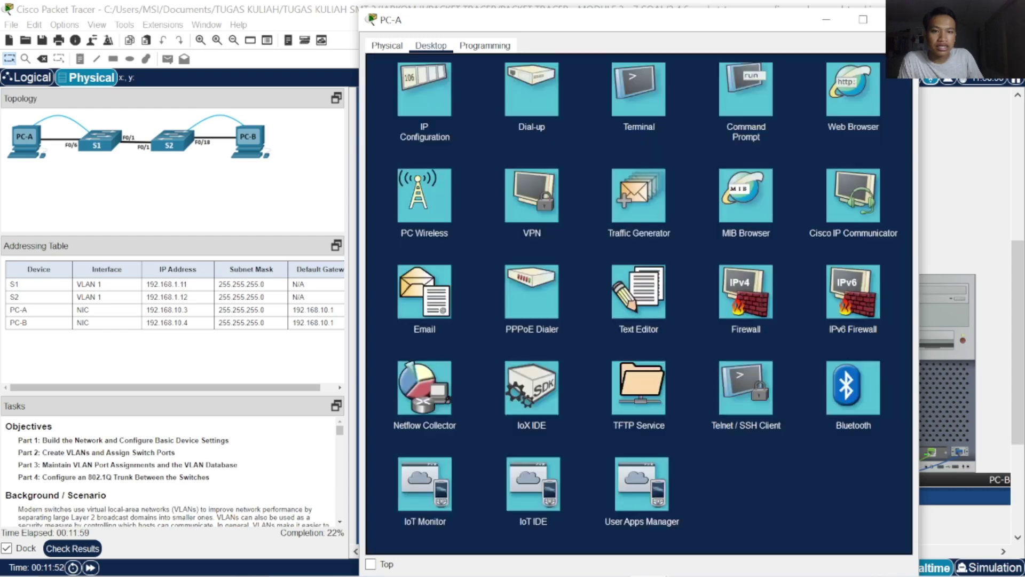
{"action": "left_click", "coordinate": [425, 91]}
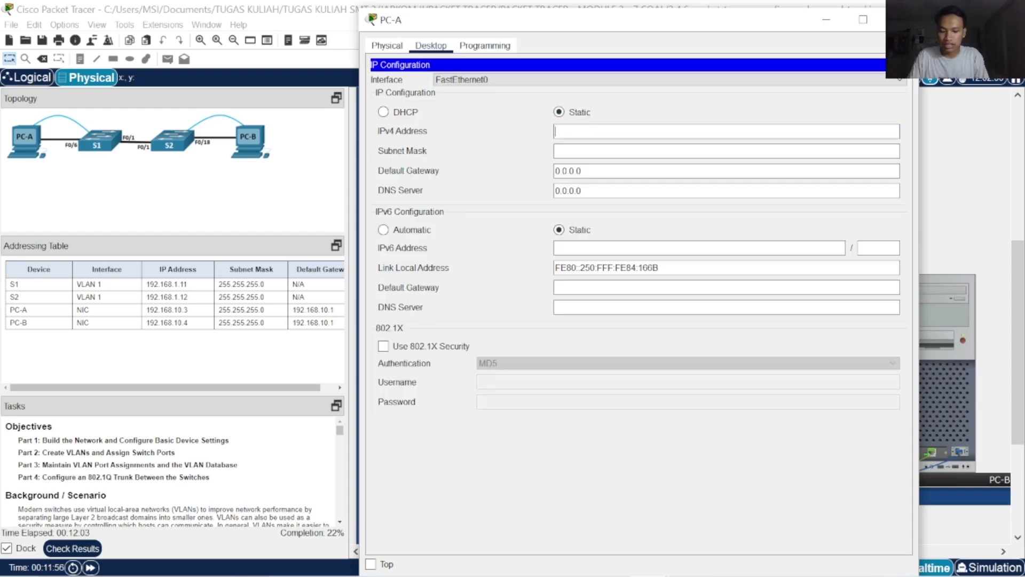
Give PC-A address 192.168.10.3, mask 255.255.255.0 and gateway 192.168.10.1
{"action": "type", "text": "192.168.10.3"}
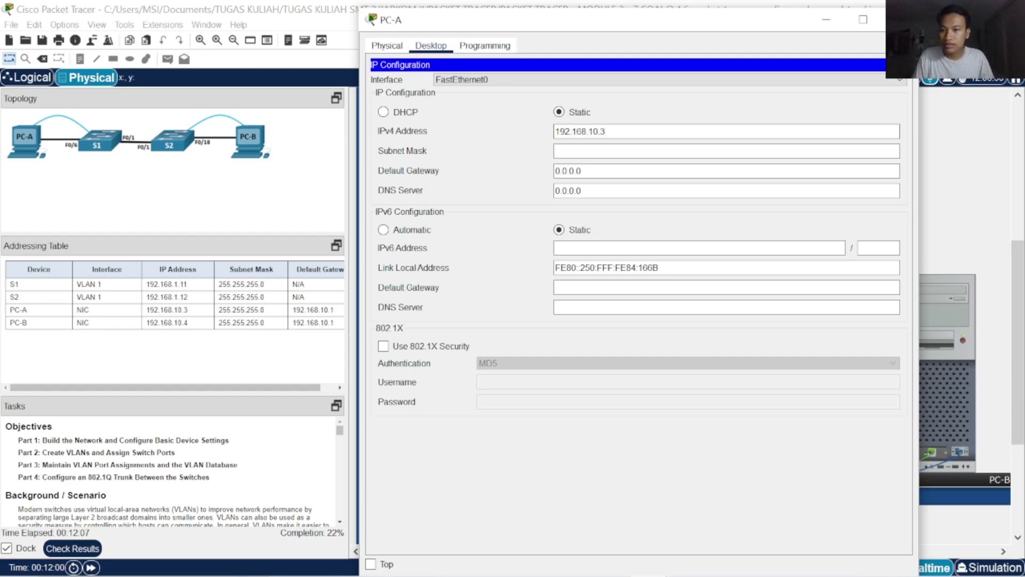
{"action": "left_click", "coordinate": [631, 170]}
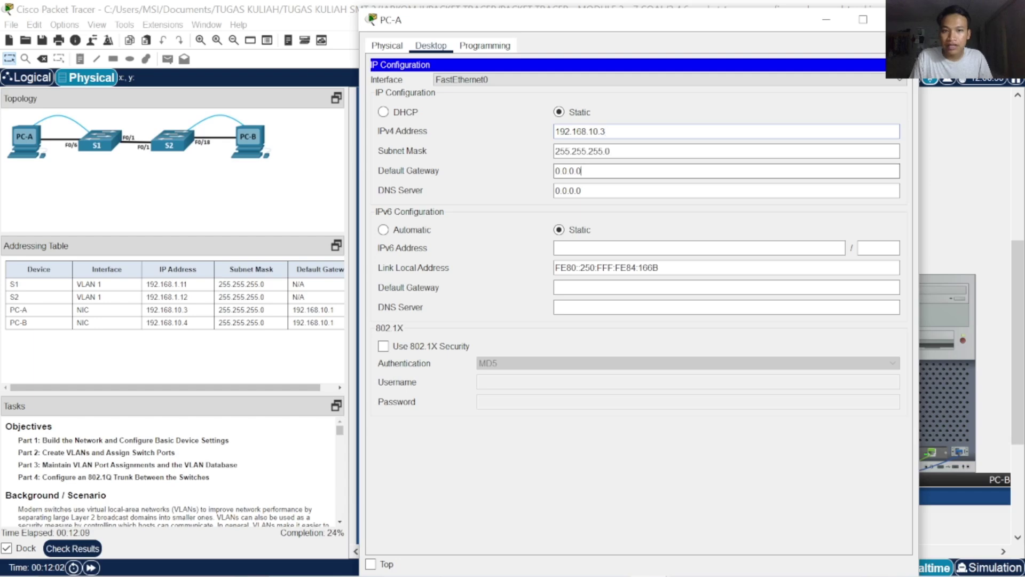
{"action": "left_click_drag", "start_coordinate": [614, 171], "coordinate": [541, 174]}
{"action": "type", "text": "192.168.10.1"}
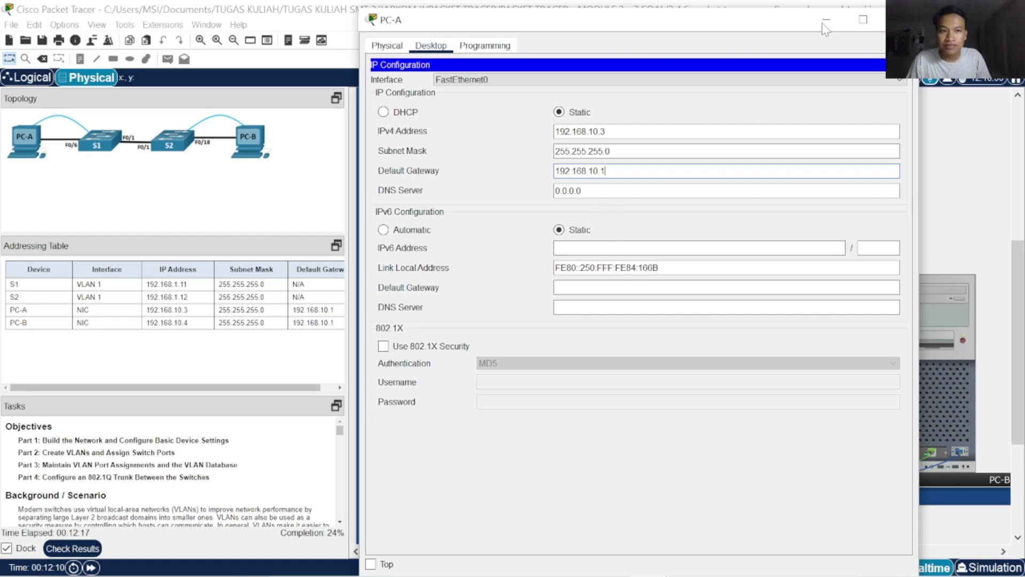
Configure PC-B with 192.168.10.4, mask 255.255.255.0 and gateway 192.168.10.1
{"action": "left_click", "coordinate": [899, 20]}
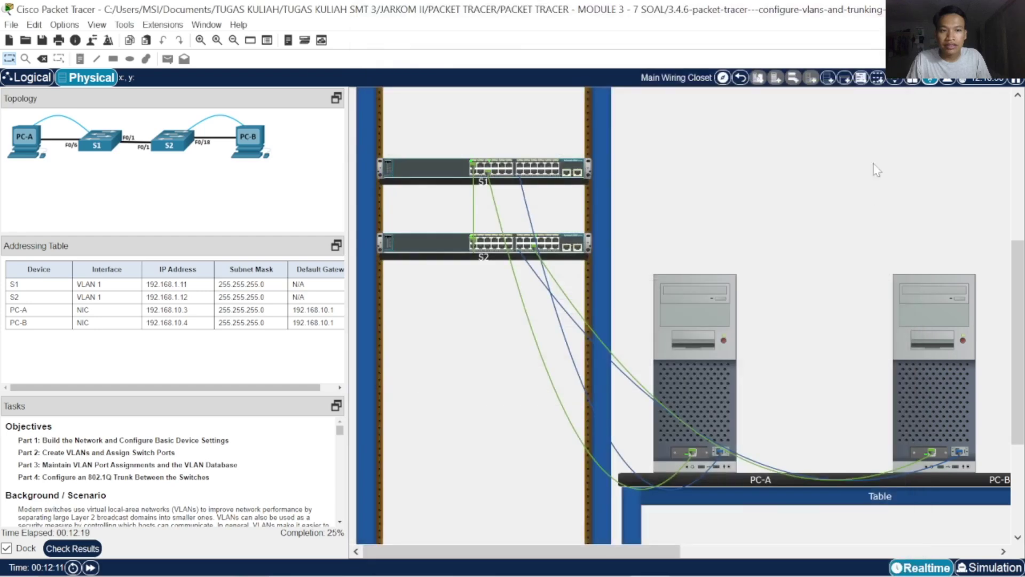
{"action": "left_click", "coordinate": [931, 365]}
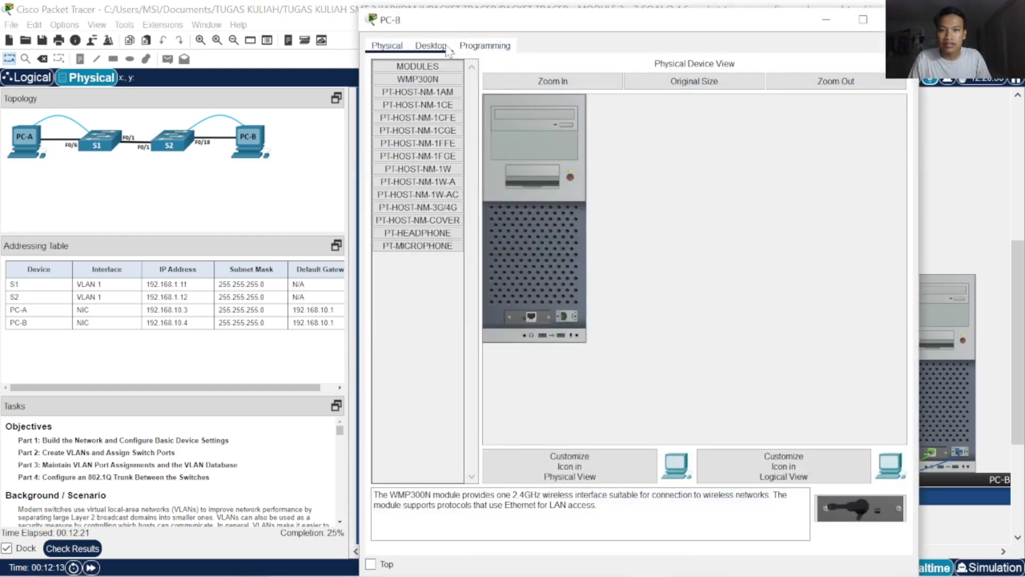
{"action": "left_click", "coordinate": [430, 46]}
{"action": "left_click", "coordinate": [450, 91]}
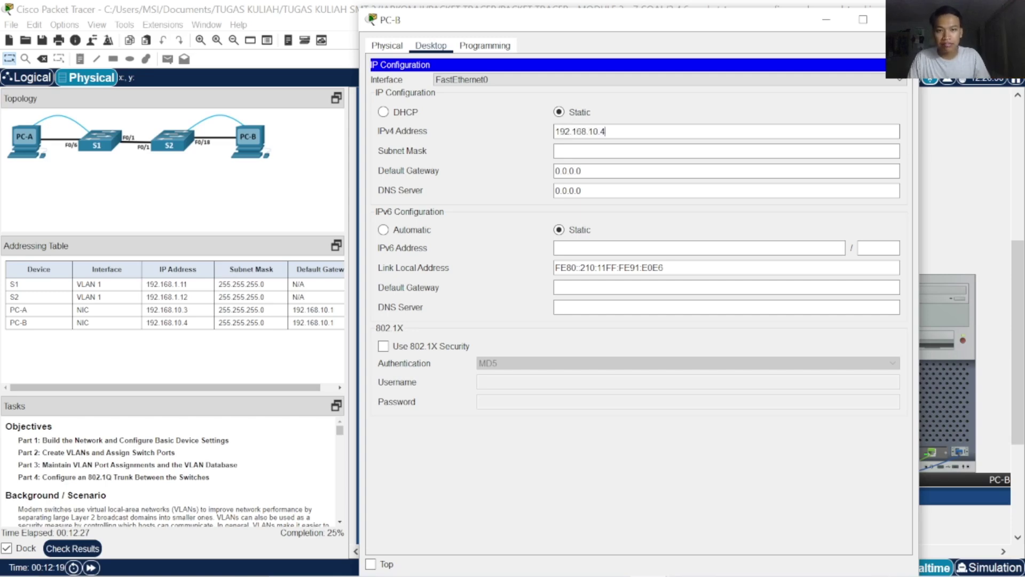
{"action": "key", "text": "Tab"}
{"action": "key", "text": "Tab"}
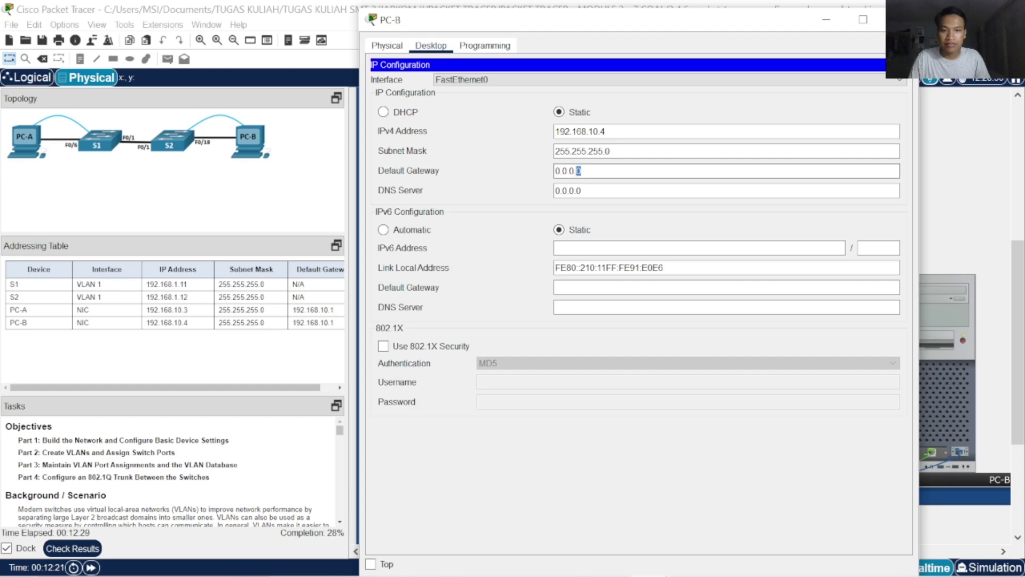
{"action": "type", "text": "192.168."}
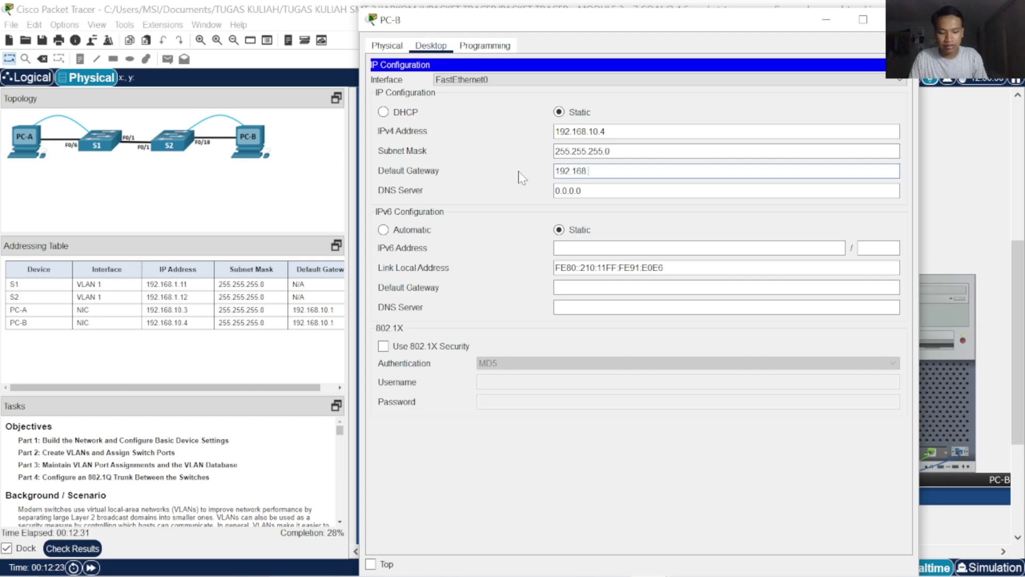
{"action": "type", "text": "10.1"}
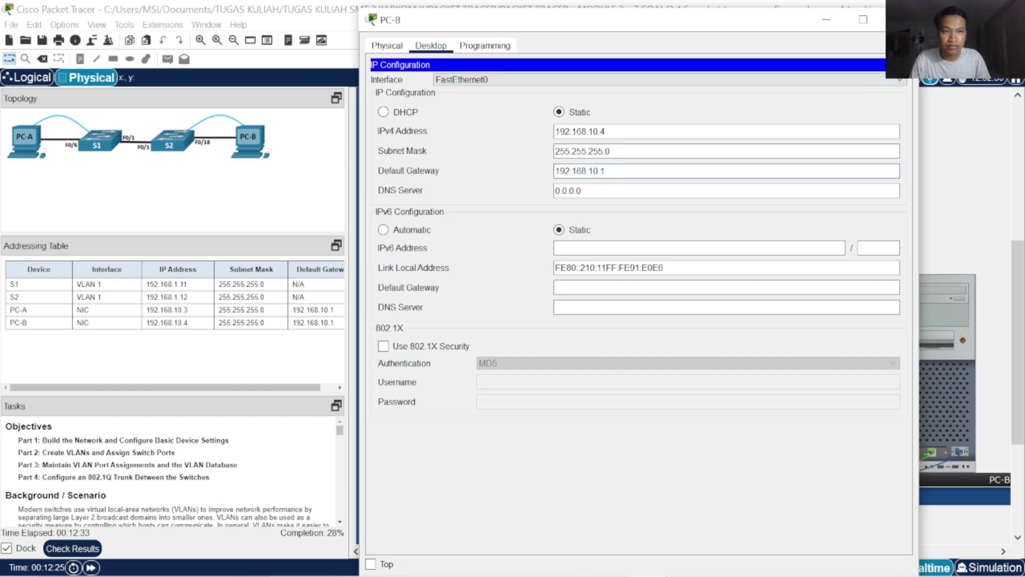
{"action": "left_click", "coordinate": [900, 20]}
Check the 23/77 assessment items for both PCs' addressing, then close the results
{"action": "left_click", "coordinate": [75, 548]}
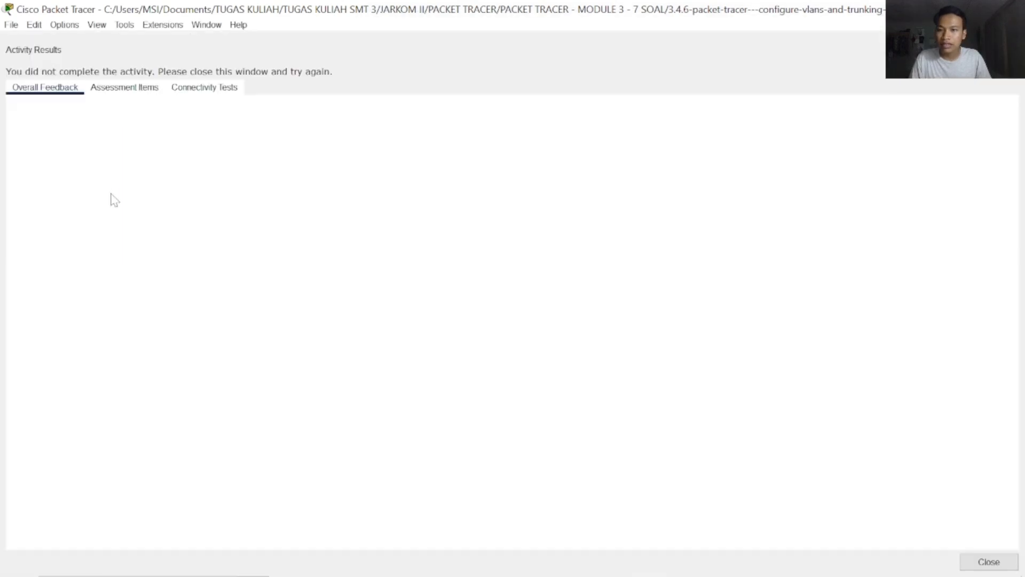
{"action": "left_click", "coordinate": [140, 91]}
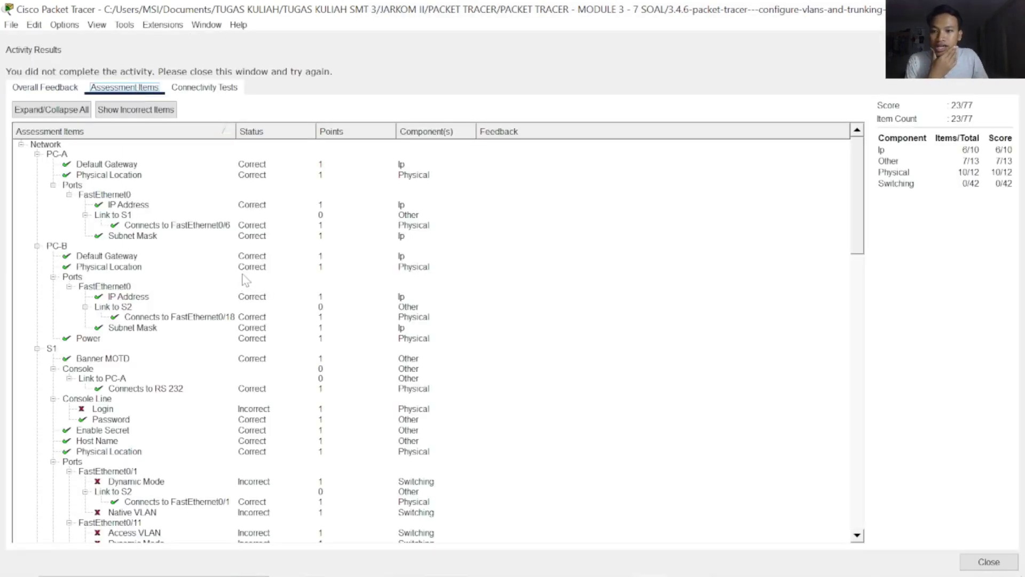
{"action": "scroll", "coordinate": [246, 279], "scroll_direction": "down", "scroll_amount": 4}
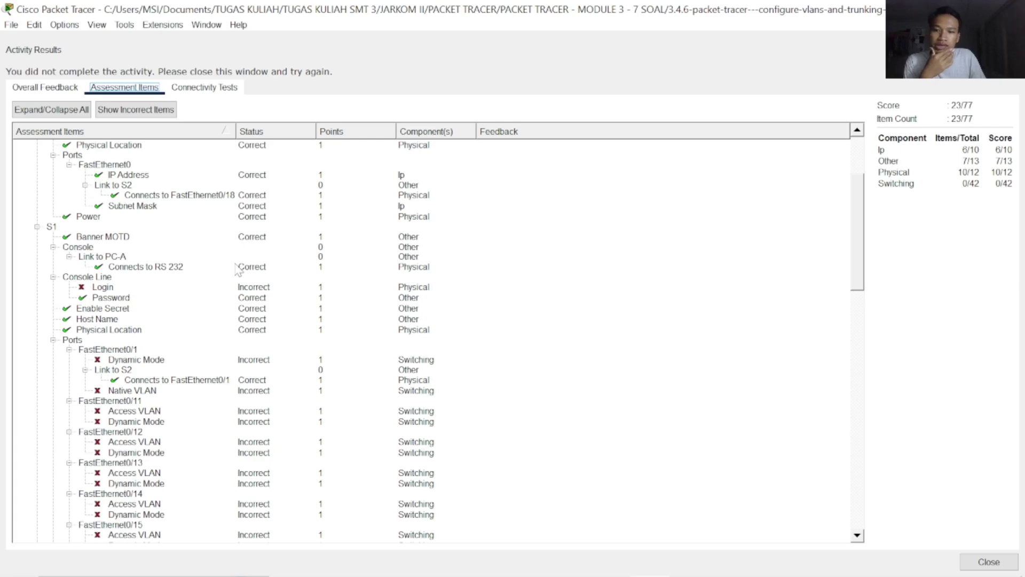
{"action": "left_click", "coordinate": [988, 562]}
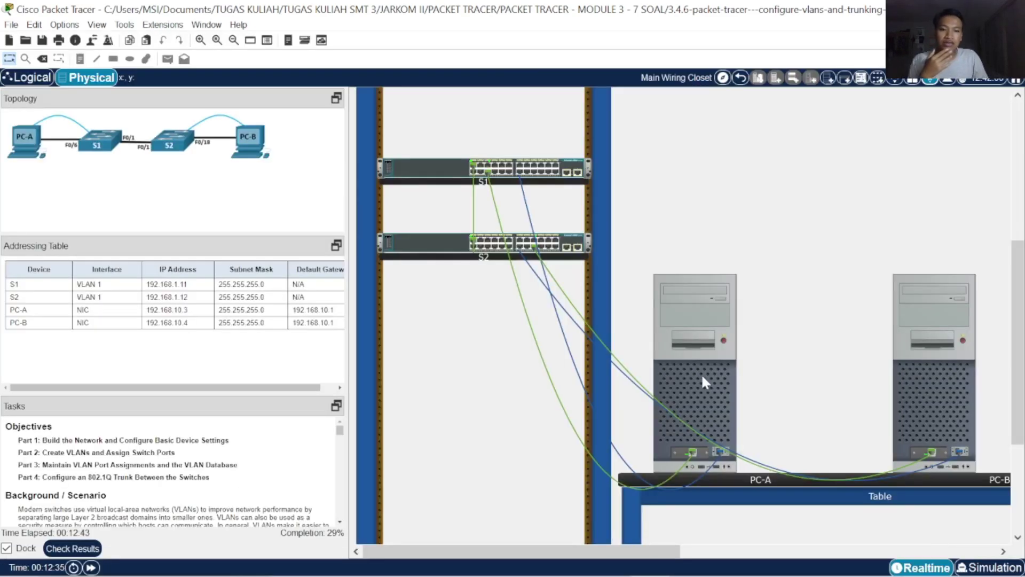
Connect to S1 from PC-A's console terminal and enter global configuration mode
{"action": "left_click", "coordinate": [703, 382]}
{"action": "left_click", "coordinate": [641, 88]}
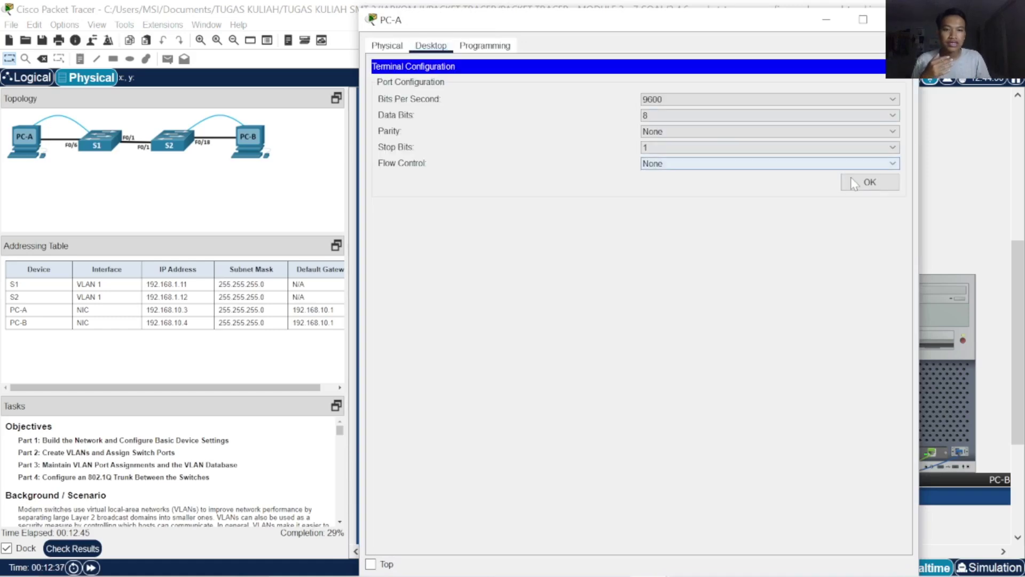
{"action": "left_click", "coordinate": [855, 184]}
{"action": "type", "text": "conf"}
{"action": "key", "text": "Tab"}
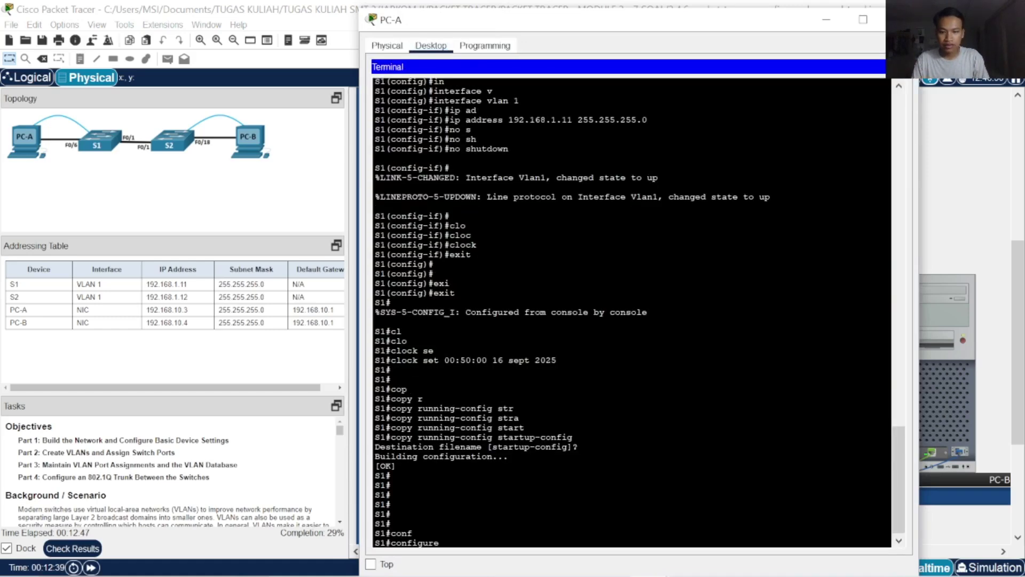
{"action": "type", "text": "t"}
{"action": "key", "text": "Tab"}
{"action": "key", "text": "Return"}
Require login on line console 0 and return to privileged mode
{"action": "type", "text": "lin"}
{"action": "key", "text": "Tab"}
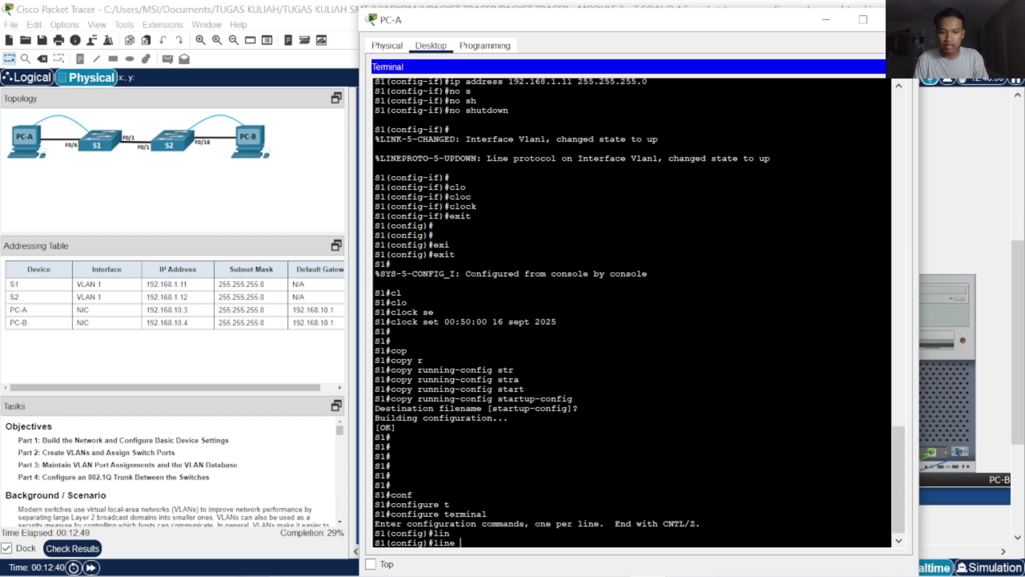
{"action": "type", "text": "co"}
{"action": "key", "text": "Tab"}
{"action": "type", "text": "n"}
{"action": "type", "text": "0"}
{"action": "key", "text": "Return"}
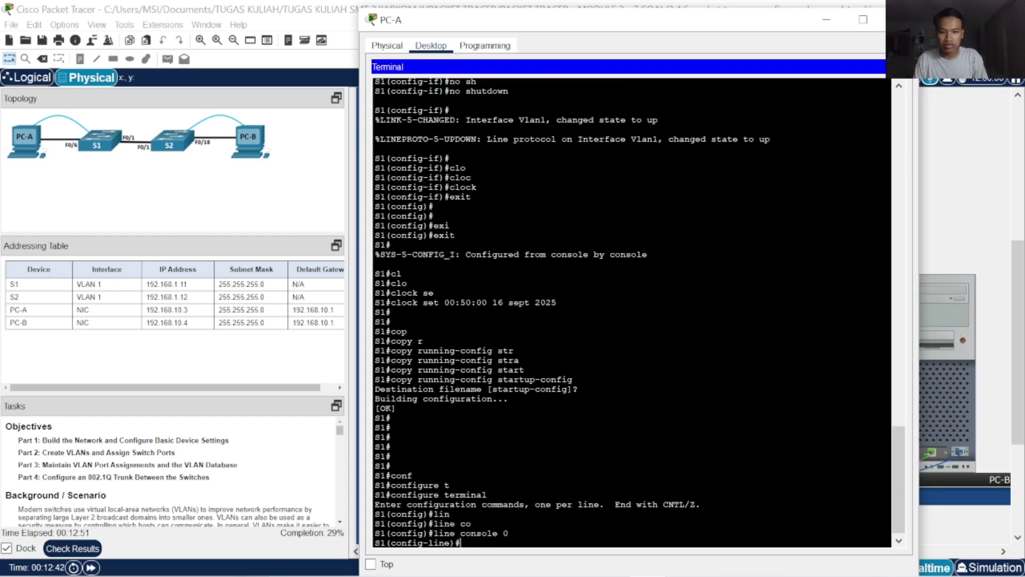
{"action": "type", "text": "login"}
{"action": "key", "text": "Return"}
{"action": "key", "text": "Return"}
{"action": "key", "text": "Return"}
{"action": "type", "text": "exit"}
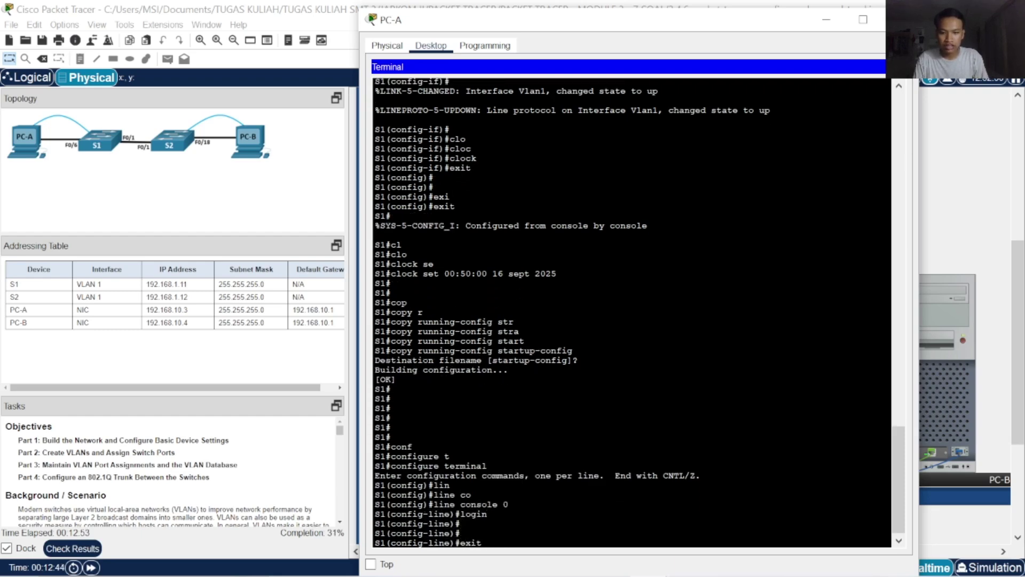
{"action": "key", "text": "Return"}
{"action": "key", "text": "Return"}
{"action": "key", "text": "Return"}
{"action": "key", "text": "Return"}
{"action": "type", "text": "exit"}
{"action": "key", "text": "Return"}
{"action": "key", "text": "Return"}
Save S1's running configuration to startup-config
{"action": "type", "text": "cop"}
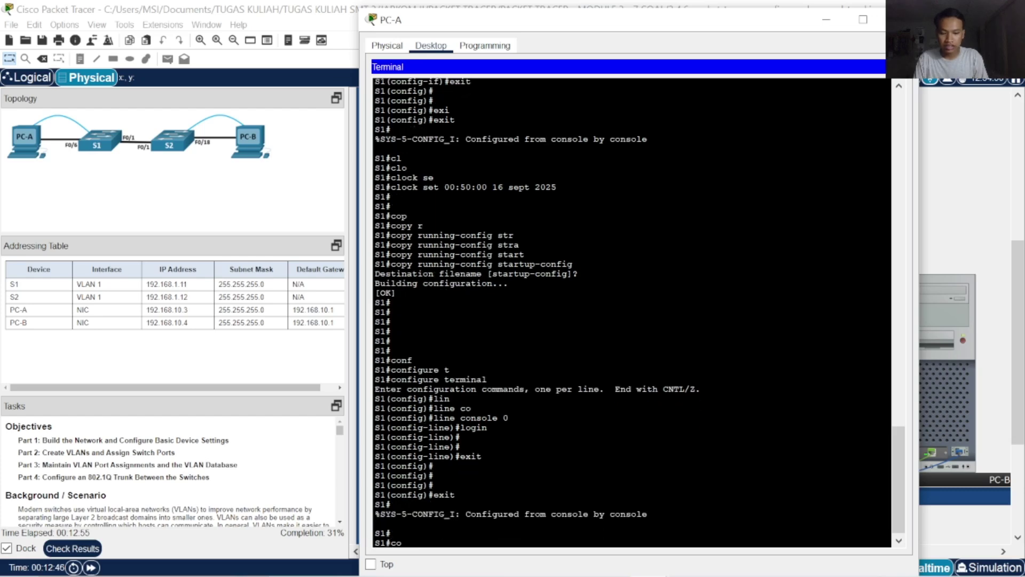
{"action": "key", "text": "Tab"}
{"action": "type", "text": "r"}
{"action": "key", "text": "Tab"}
{"action": "type", "text": "st"}
{"action": "key", "text": "Tab"}
{"action": "type", "text": "r"}
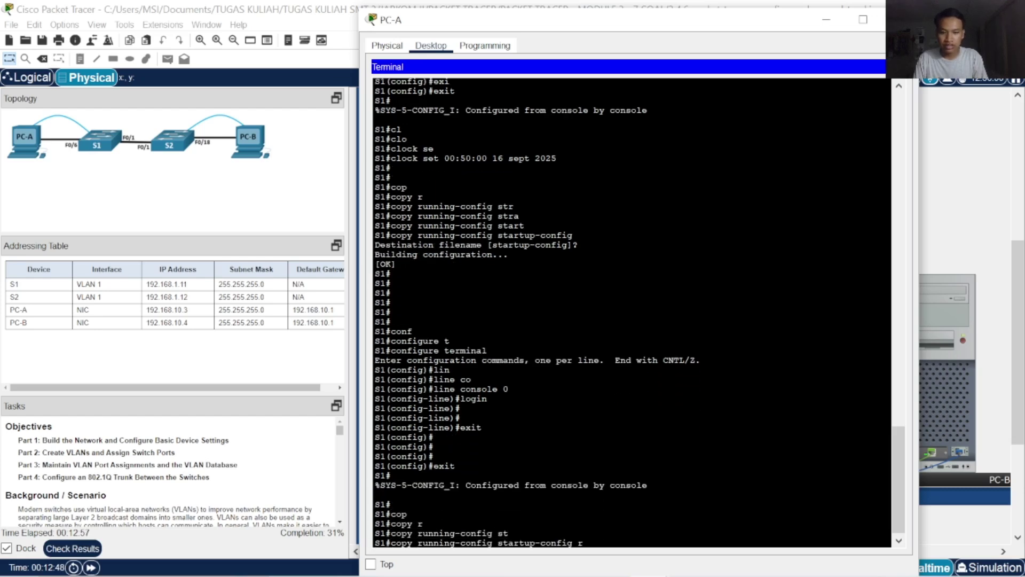
{"action": "key", "text": "BackSpace"}
{"action": "key", "text": "Return"}
{"action": "key", "text": "Return"}
{"action": "key", "text": "Return"}
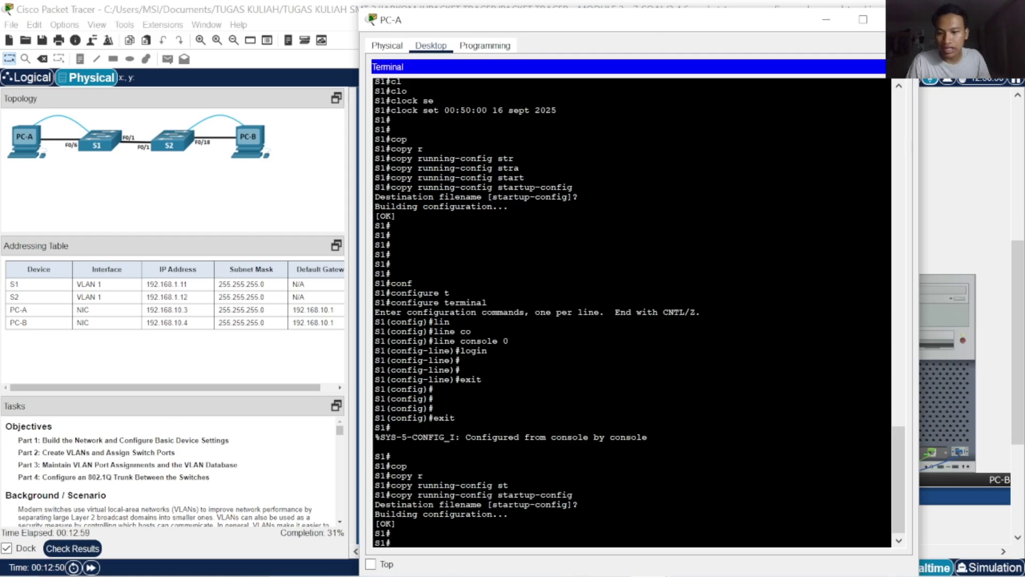
Scroll through the 24/77 Assessment Items list in Check Results
{"action": "left_click", "coordinate": [72, 548]}
{"action": "left_click", "coordinate": [124, 87]}
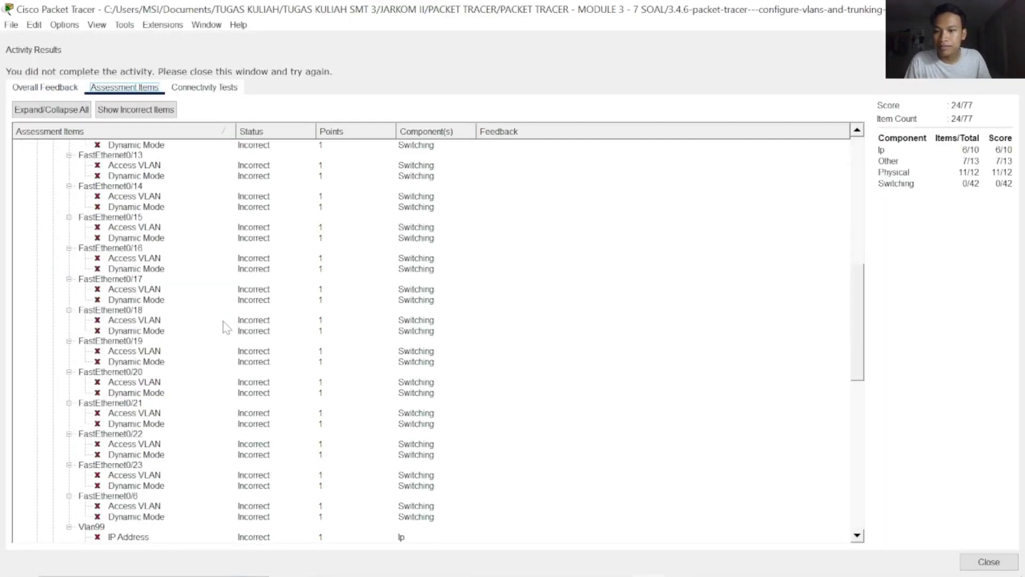
{"action": "scroll", "coordinate": [229, 323], "scroll_direction": "up", "scroll_amount": 10}
{"action": "scroll", "coordinate": [140, 323], "scroll_direction": "down", "scroll_amount": 2}
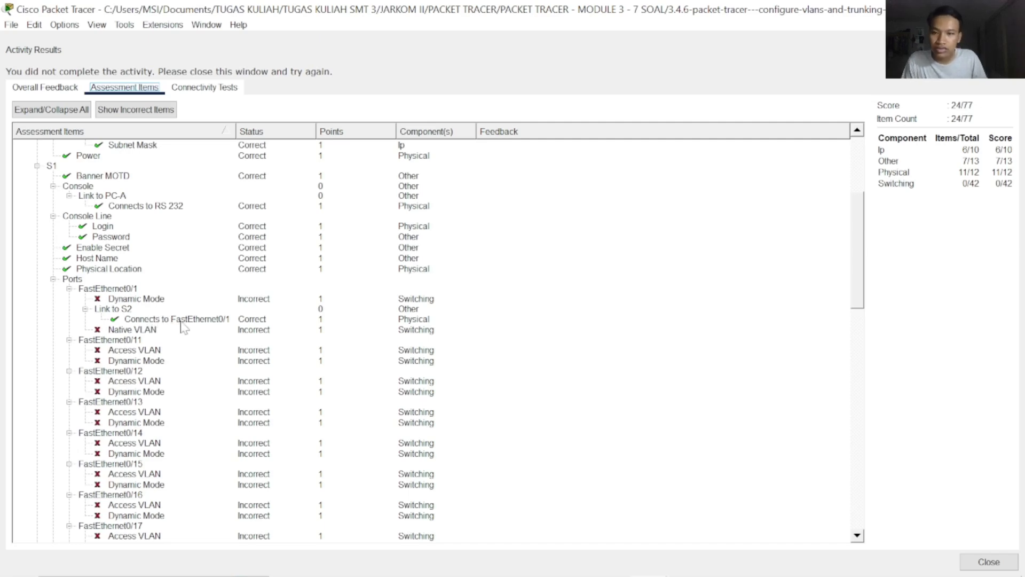
{"action": "scroll", "coordinate": [201, 328], "scroll_direction": "down", "scroll_amount": 2}
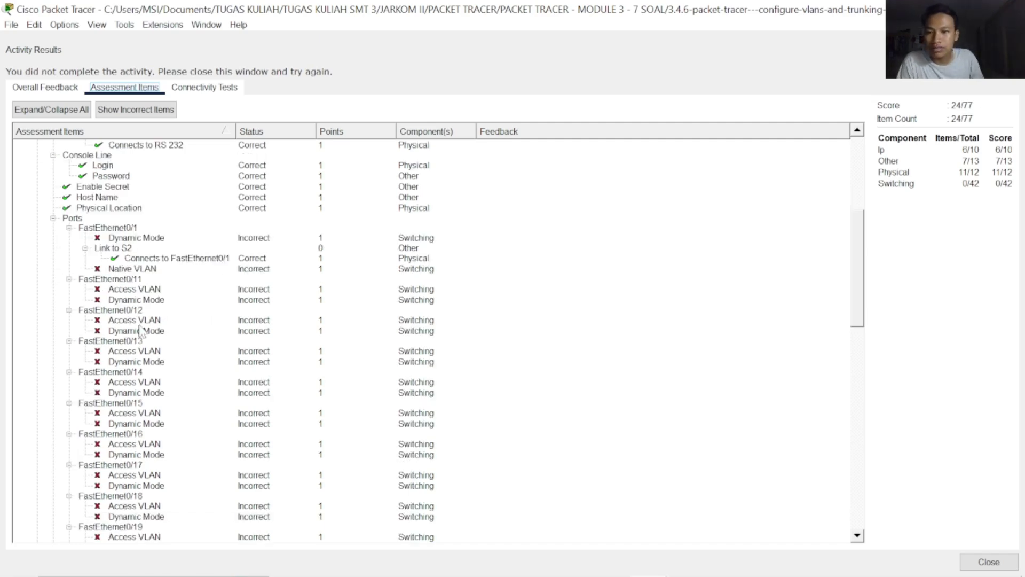
{"action": "scroll", "coordinate": [173, 334], "scroll_direction": "down", "scroll_amount": 12}
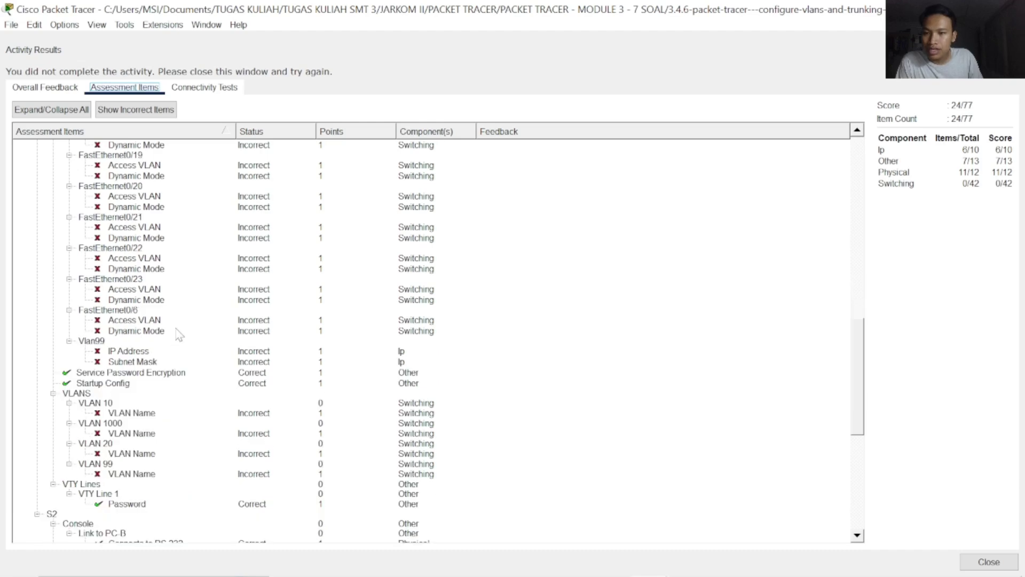
{"action": "scroll", "coordinate": [179, 334], "scroll_direction": "down", "scroll_amount": 10}
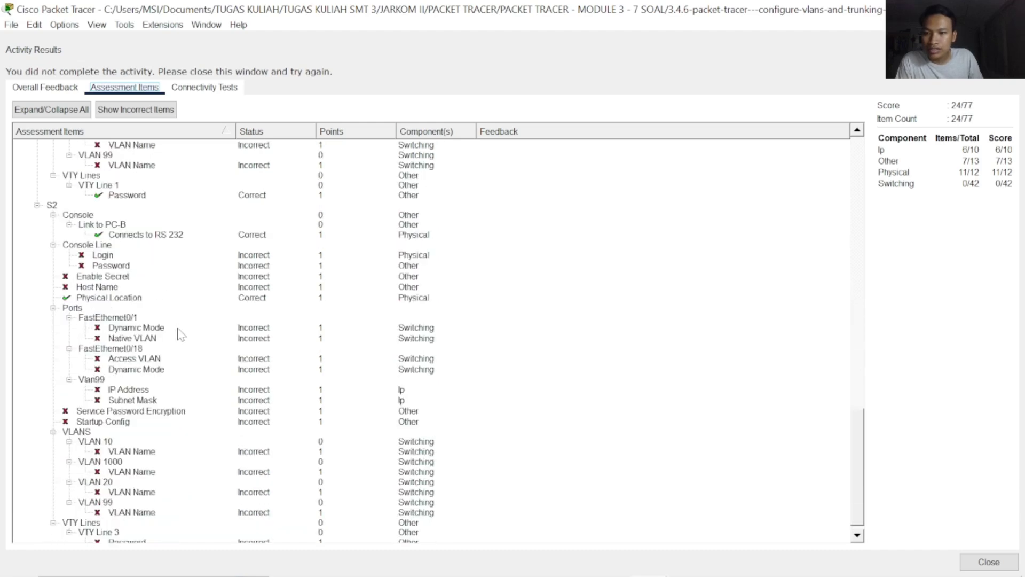
{"action": "scroll", "coordinate": [182, 333], "scroll_direction": "down", "scroll_amount": 1}
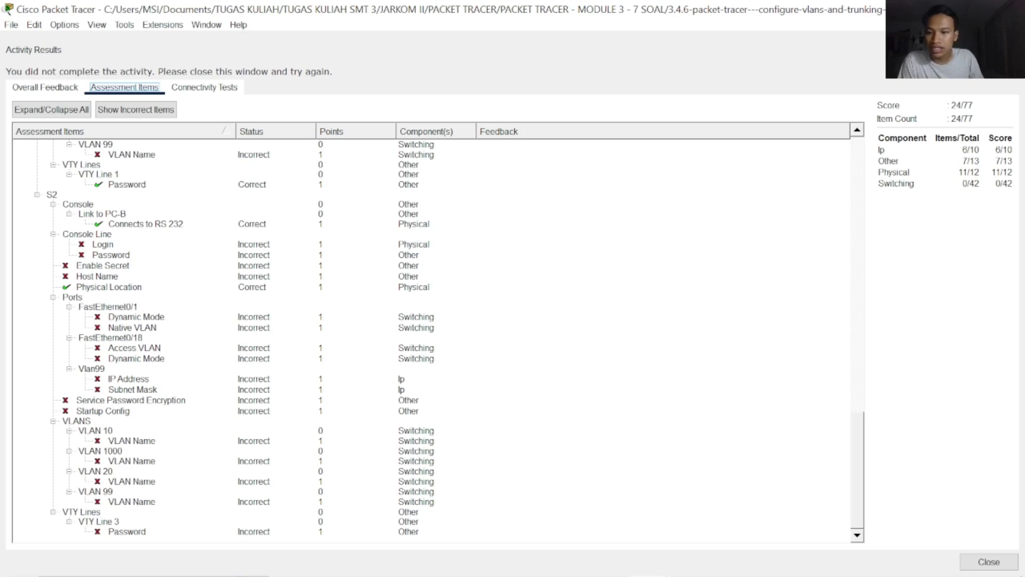
Close the results, connect PC-B's terminal to S2's console, and enter global configuration mode
{"action": "left_click", "coordinate": [989, 562]}
{"action": "left_click", "coordinate": [894, 374]}
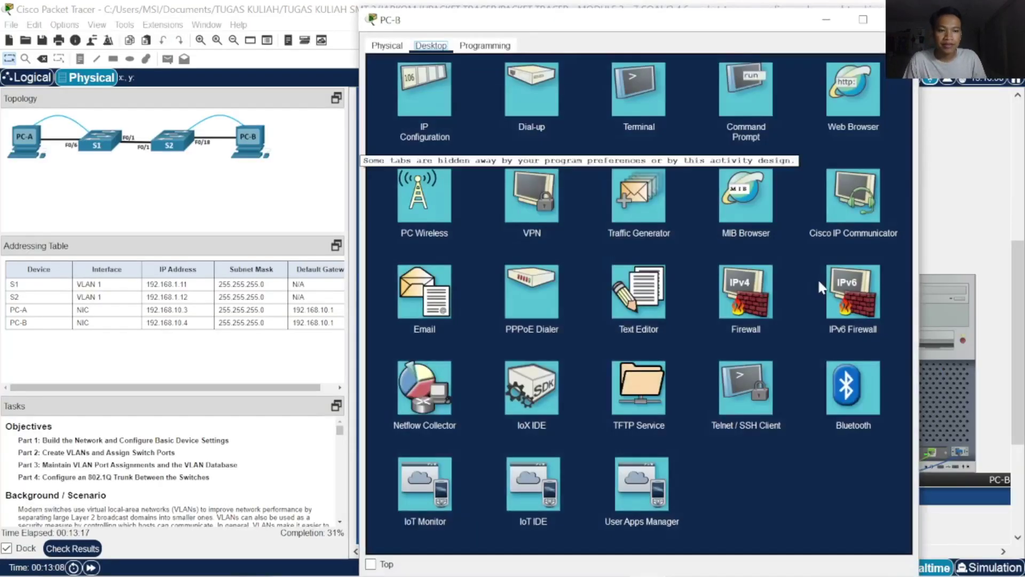
{"action": "left_click", "coordinate": [662, 109]}
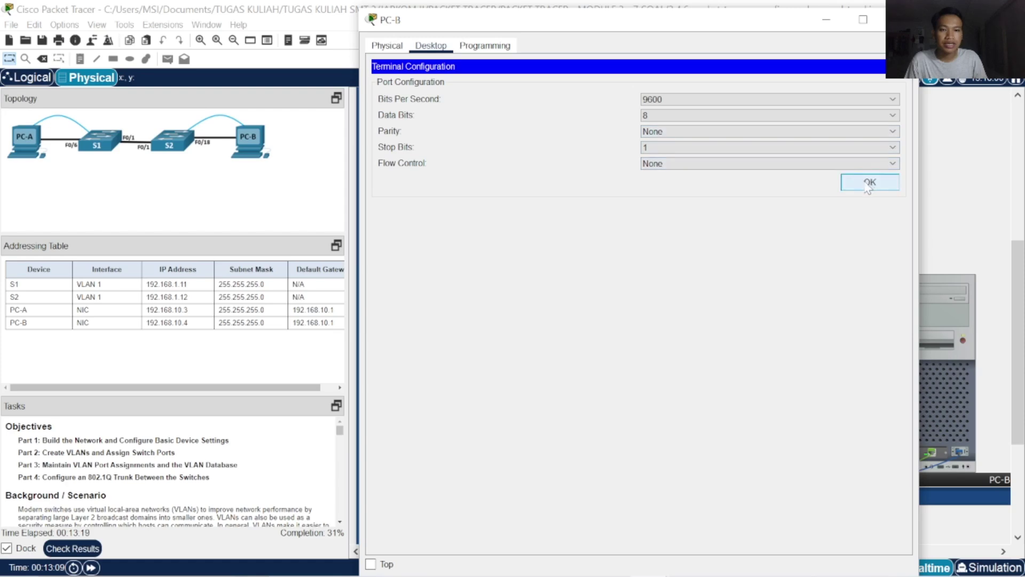
{"action": "left_click", "coordinate": [870, 183]}
{"action": "key", "text": "Return"}
{"action": "key", "text": "Return"}
{"action": "key", "text": "Return"}
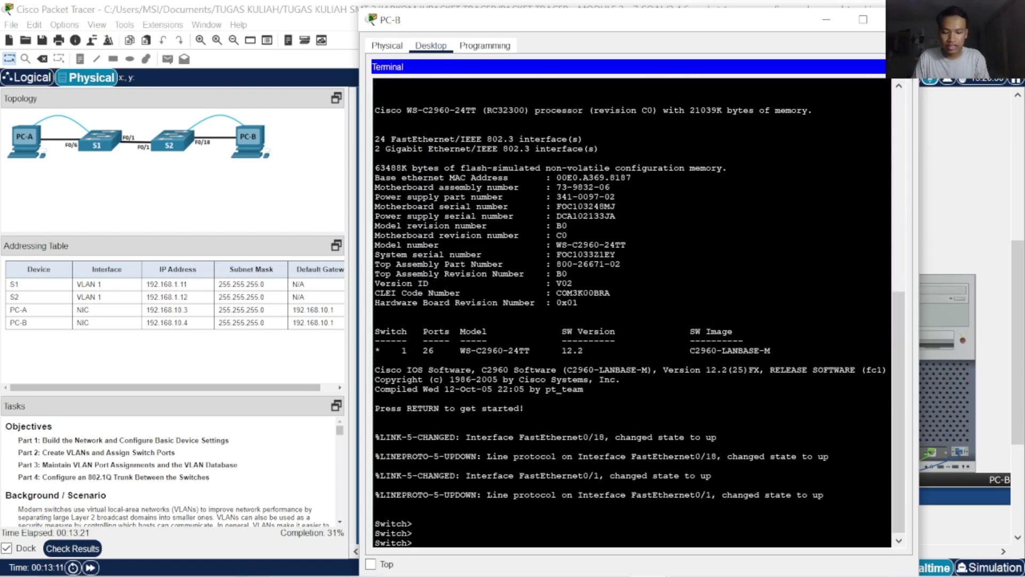
{"action": "type", "text": "ena"}
{"action": "key", "text": "Tab"}
{"action": "key", "text": "Return"}
{"action": "type", "text": "conf"}
{"action": "key", "text": "Tab"}
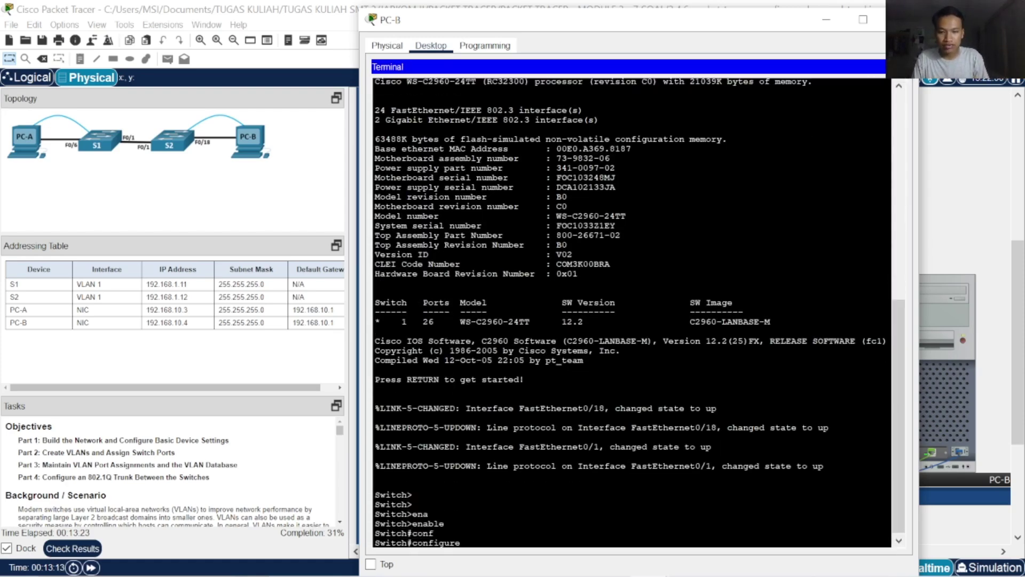
{"action": "type", "text": "t"}
{"action": "key", "text": "Tab"}
{"action": "key", "text": "Return"}
Set the hostname to S2 and set the enable secret password
{"action": "type", "text": "host"}
{"action": "key", "text": "Tab"}
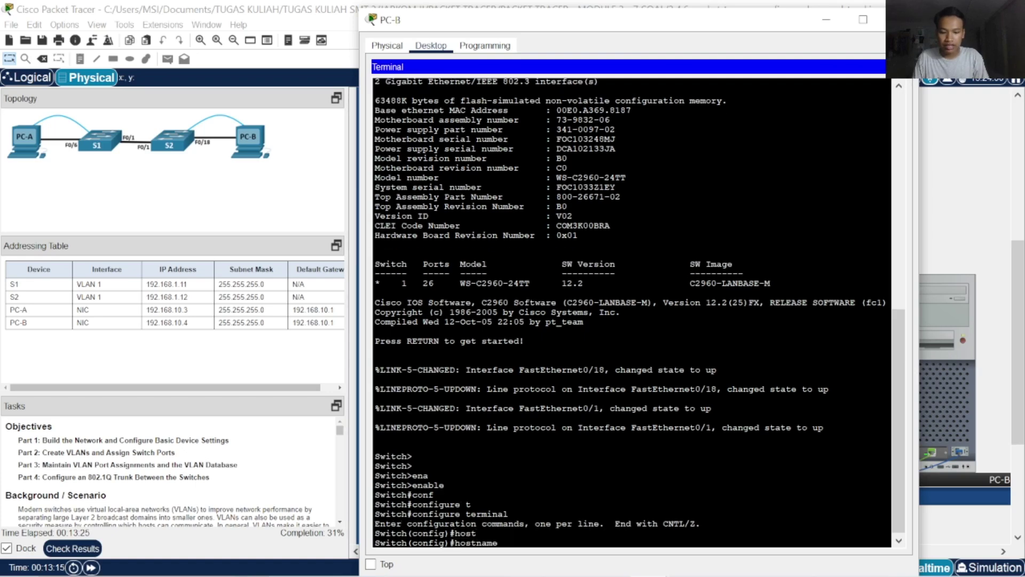
{"action": "key", "text": "Tab"}
{"action": "type", "text": "S"}
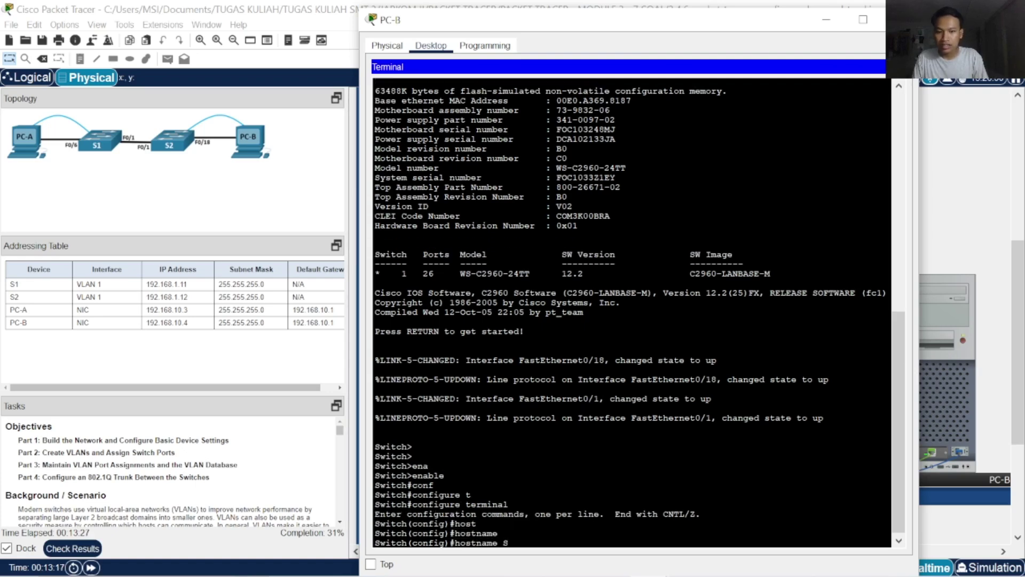
{"action": "type", "text": "2"}
{"action": "key", "text": "Return"}
{"action": "key", "text": "Return"}
{"action": "key", "text": "Return"}
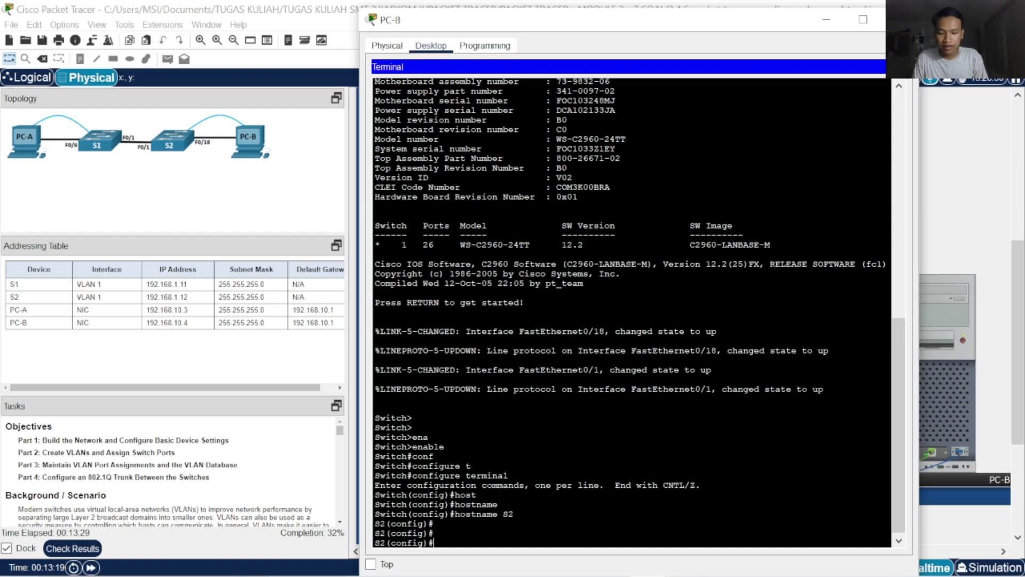
{"action": "type", "text": "ena"}
{"action": "key", "text": "Tab"}
{"action": "type", "text": "sec"}
{"action": "key", "text": "Tab"}
{"action": "type", "text": "cl"}
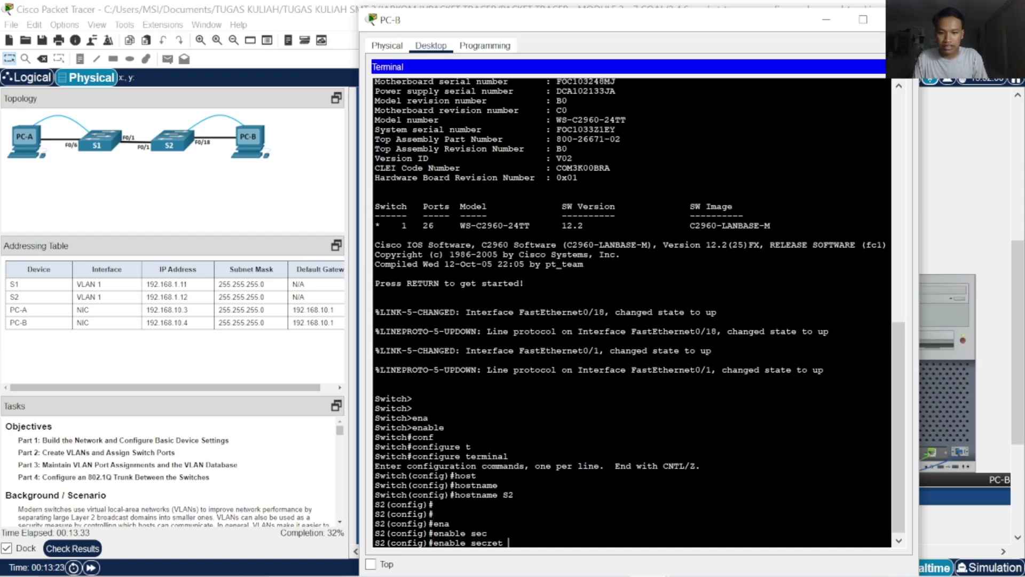
{"action": "type", "text": "ass"}
{"action": "key", "text": "Return"}
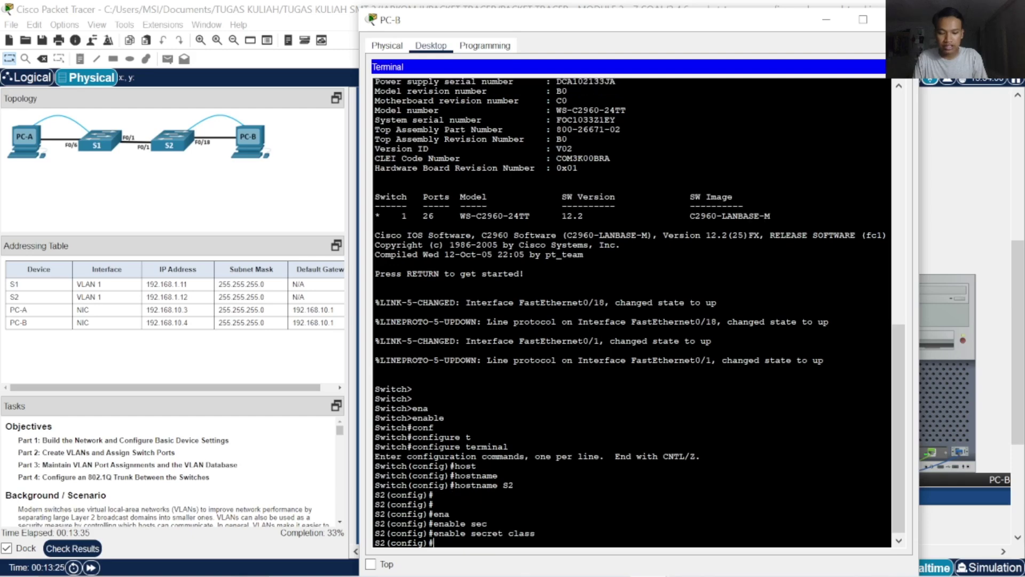
Set a password on console line 0 and return to global configuration
{"action": "type", "text": "lin"}
{"action": "key", "text": "Tab"}
{"action": "type", "text": "con"}
{"action": "key", "text": "Tab"}
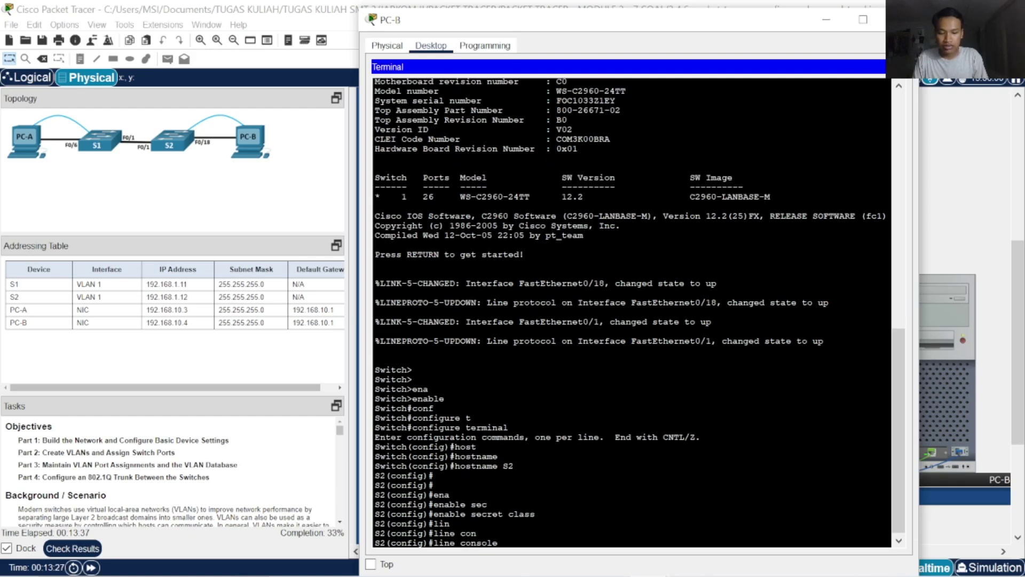
{"action": "type", "text": "0"}
{"action": "key", "text": "Return"}
{"action": "type", "text": "pas"}
{"action": "key", "text": "Tab"}
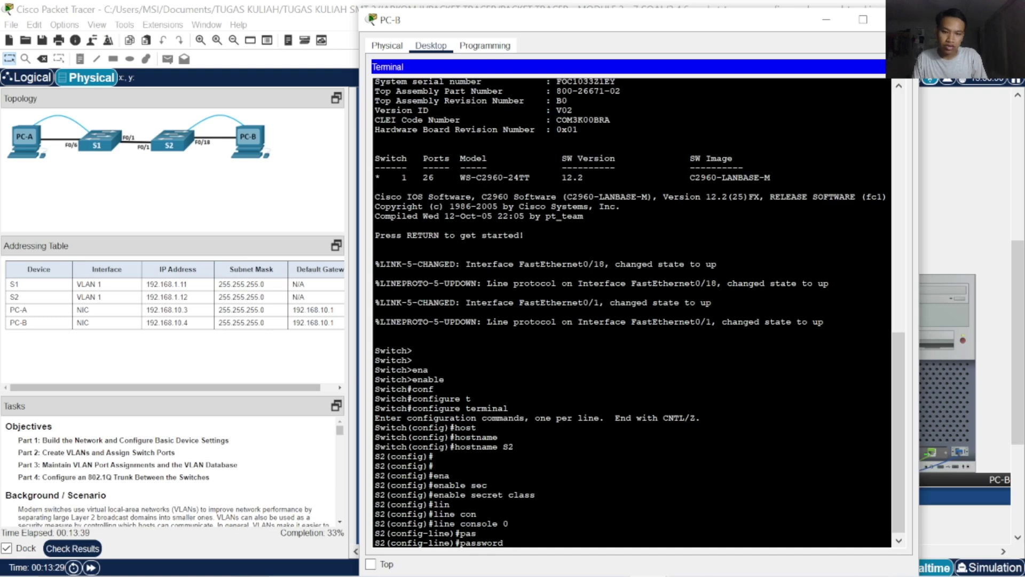
{"action": "type", "text": "cisco"}
{"action": "key", "text": "Return"}
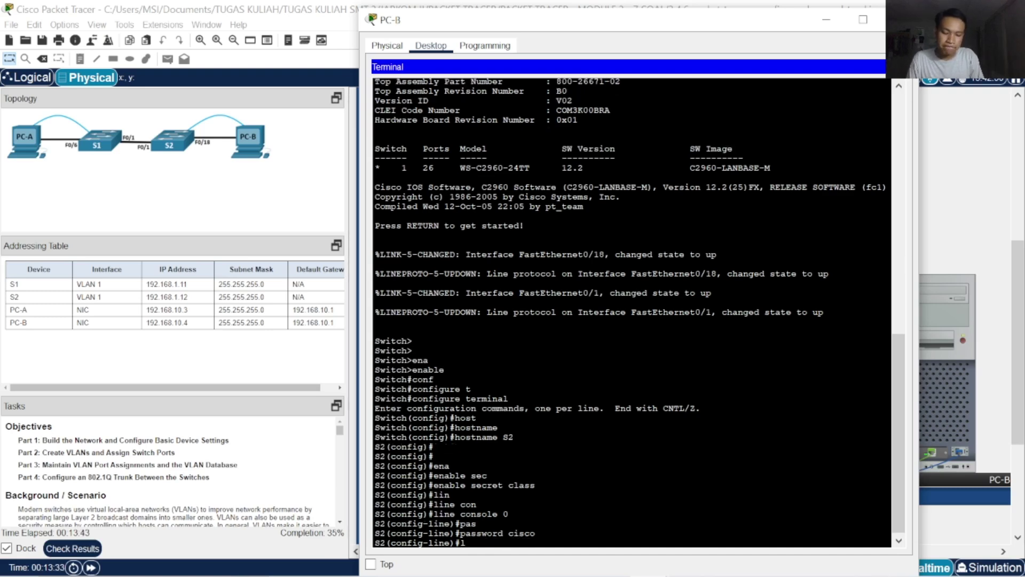
{"action": "type", "text": "exit"}
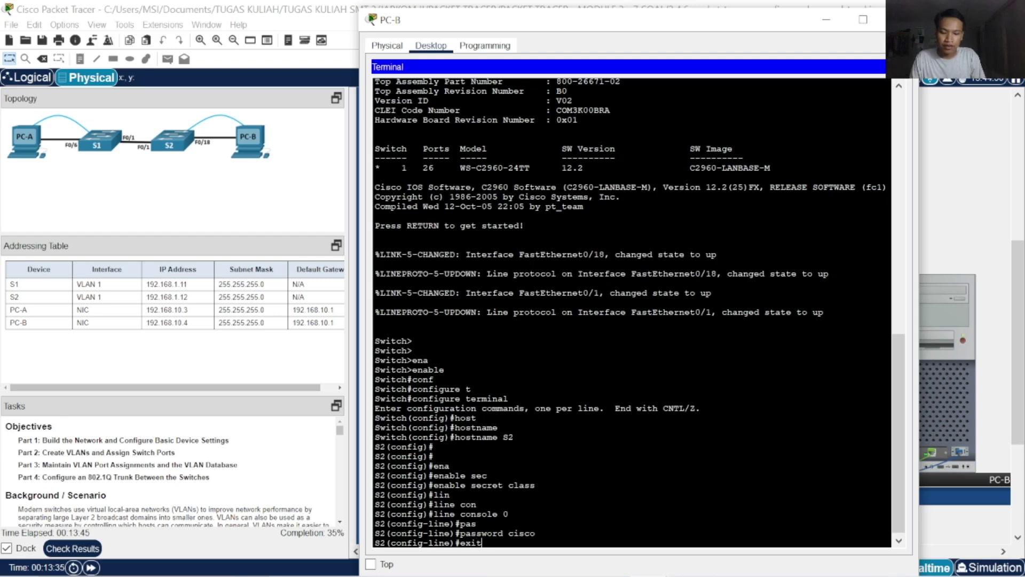
{"action": "key", "text": "Return"}
{"action": "key", "text": "Return"}
{"action": "key", "text": "Return"}
Set a password on vty lines 0 4 and require login on them
{"action": "type", "text": "line"}
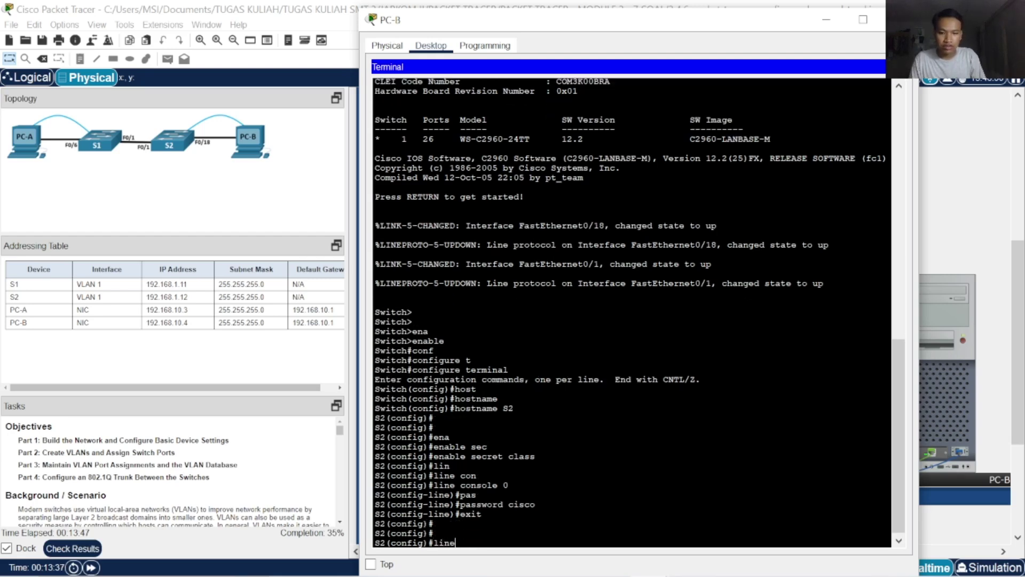
{"action": "key", "text": "Tab"}
{"action": "type", "text": "v"}
{"action": "key", "text": "Tab"}
{"action": "type", "text": "0 4"}
{"action": "key", "text": "Return"}
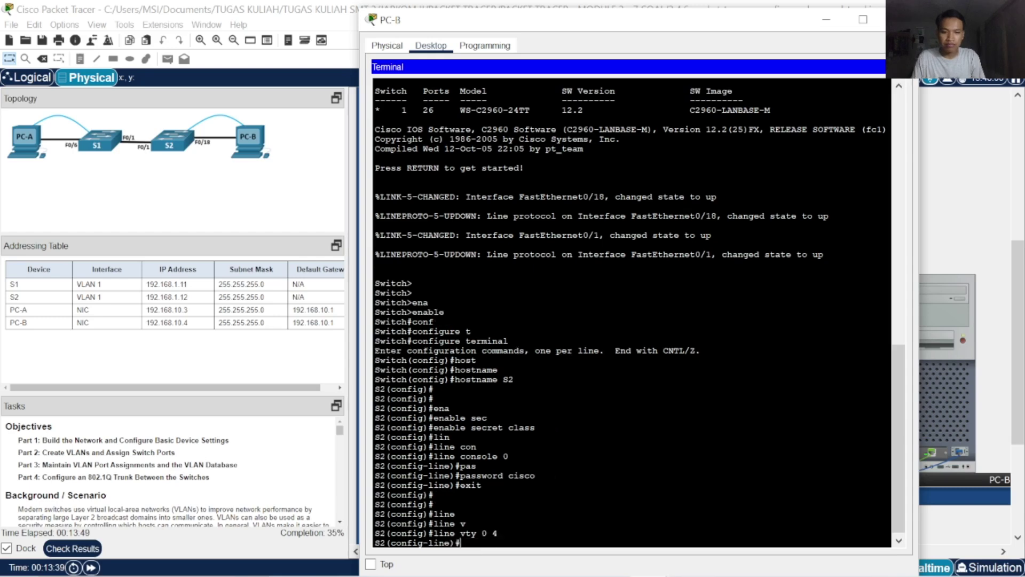
{"action": "type", "text": "pas"}
{"action": "key", "text": "Tab"}
{"action": "type", "text": "cisco"}
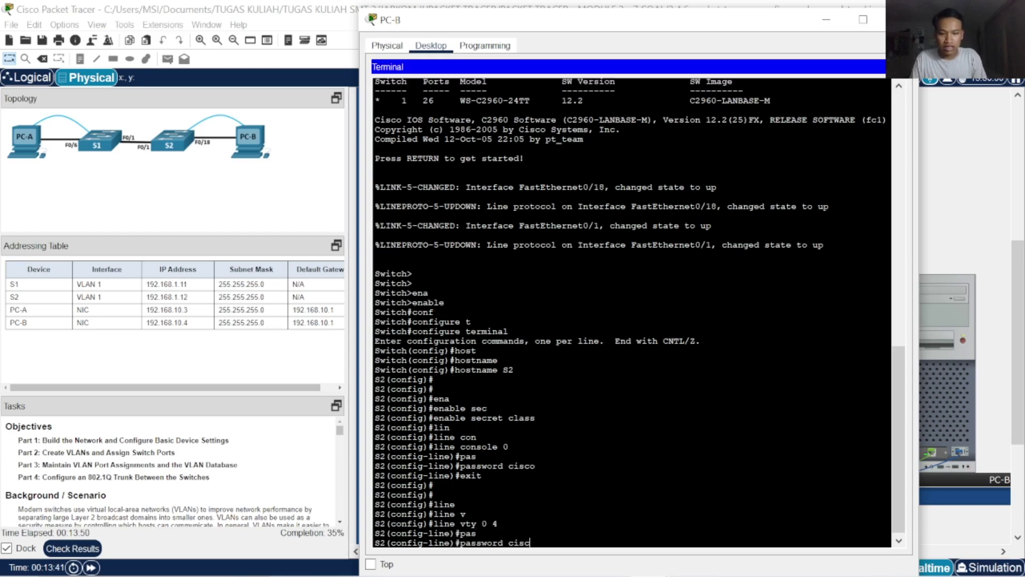
{"action": "key", "text": "Return"}
{"action": "type", "text": "login"}
{"action": "key", "text": "Return"}
{"action": "type", "text": "exit"}
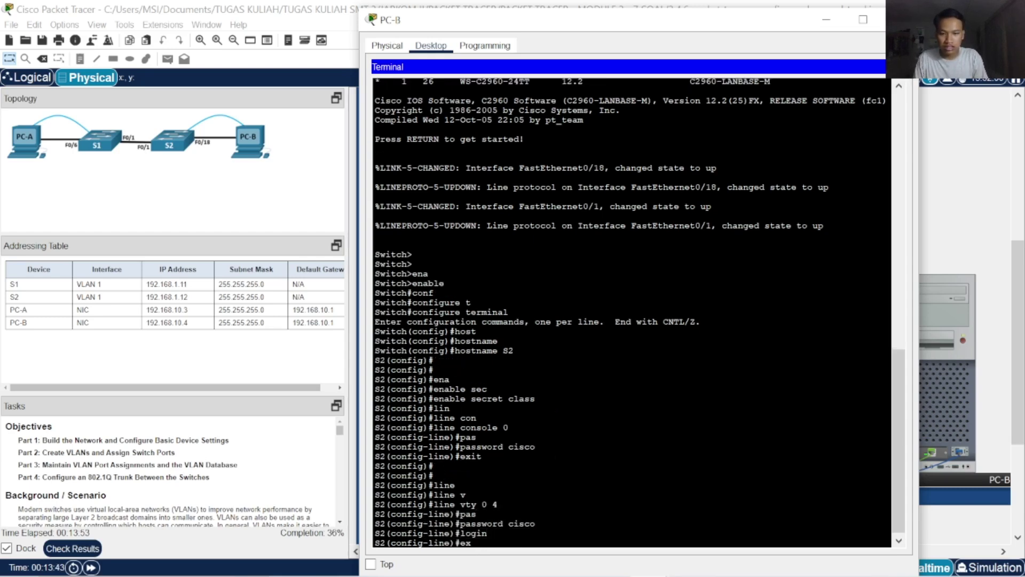
{"action": "key", "text": "Return"}
{"action": "key", "text": "Return"}
{"action": "key", "text": "Return"}
{"action": "key", "text": "Return"}
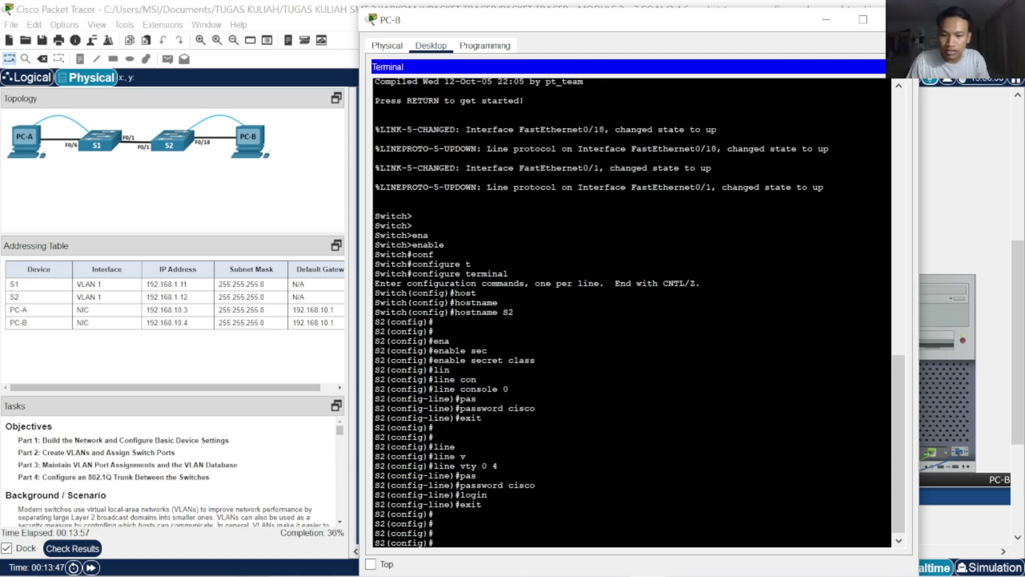
Add the MOTD banner 'selamat datang' and enable service password-encryption
{"action": "type", "text": "ban"}
{"action": "key", "text": "Tab"}
{"action": "type", "text": "motd"}
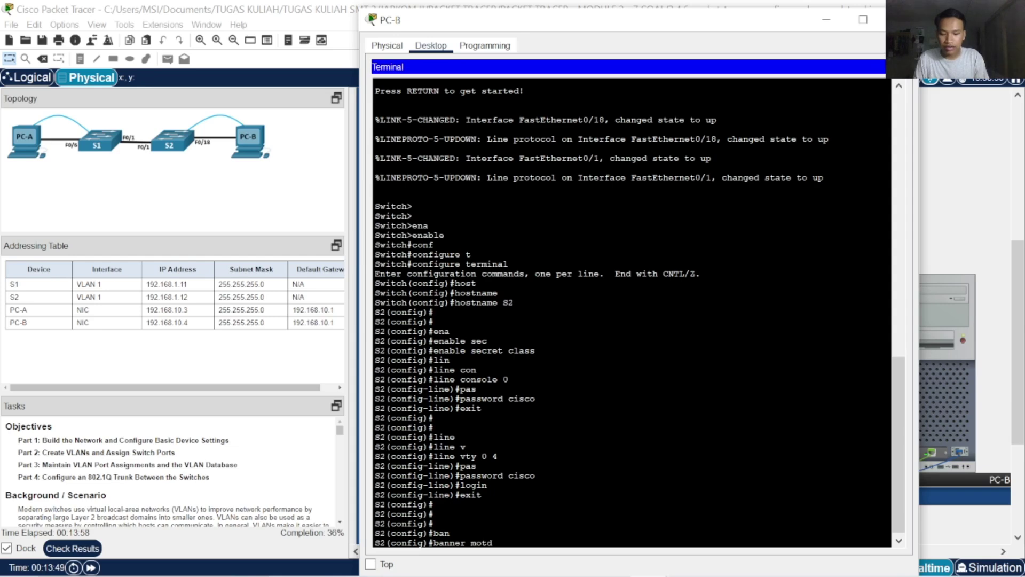
{"action": "type", "text": " #selamat datang#"}
{"action": "key", "text": "Return"}
{"action": "key", "text": "Return"}
{"action": "key", "text": "Return"}
{"action": "key", "text": "Return"}
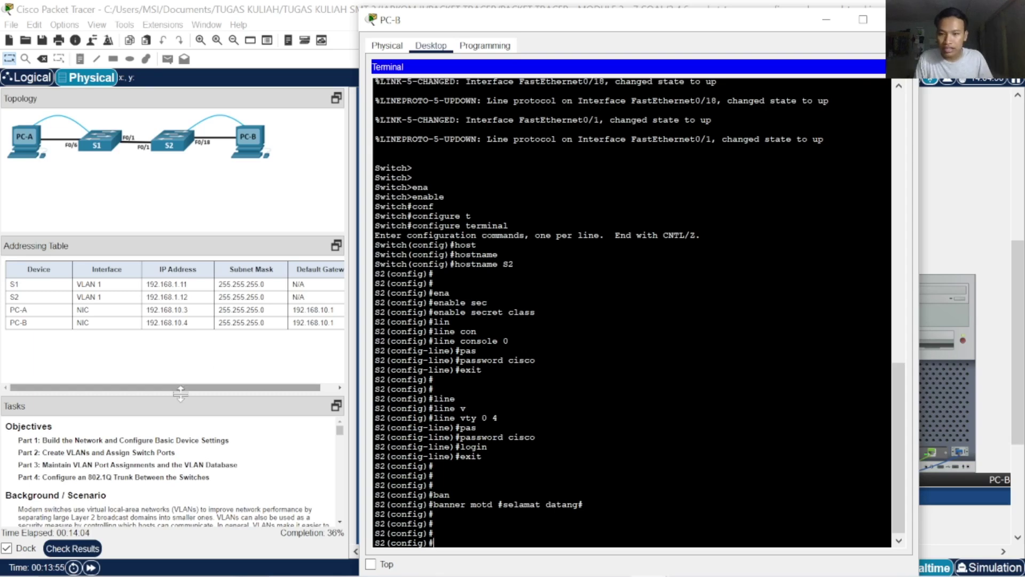
{"action": "type", "text": "serv"}
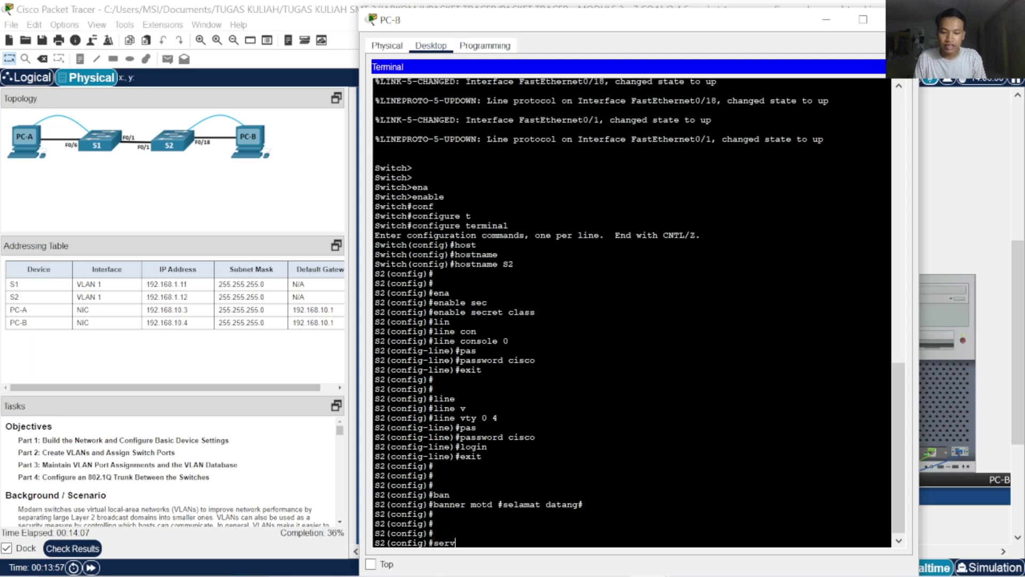
{"action": "key", "text": "Tab"}
{"action": "type", "text": "pas"}
{"action": "key", "text": "Tab"}
{"action": "key", "text": "Return"}
{"action": "key", "text": "Return"}
{"action": "key", "text": "Return"}
{"action": "key", "text": "Return"}
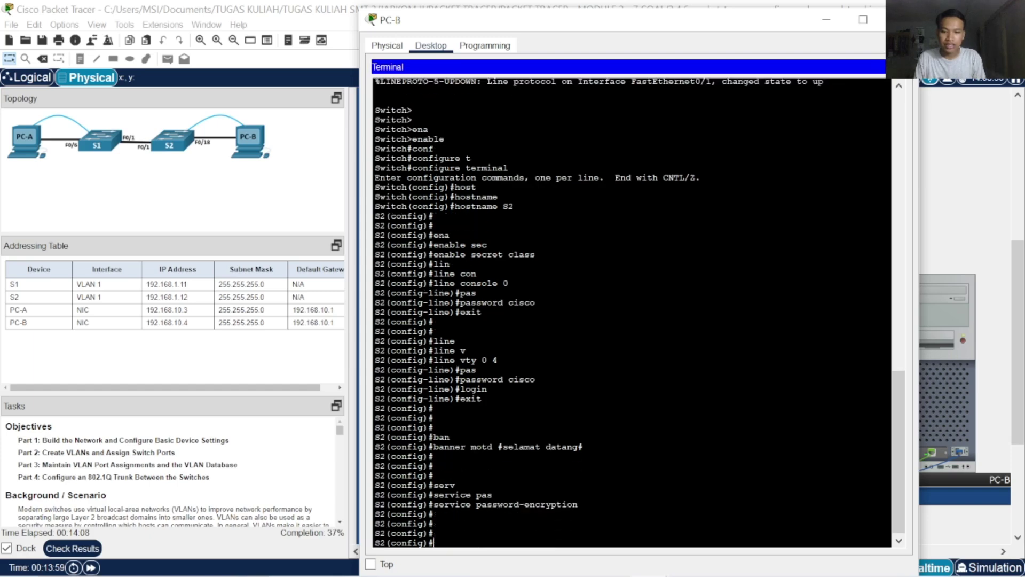
{"action": "left_click", "coordinate": [238, 386]}
{"action": "scroll", "coordinate": [230, 406], "scroll_direction": "down", "scroll_amount": 5}
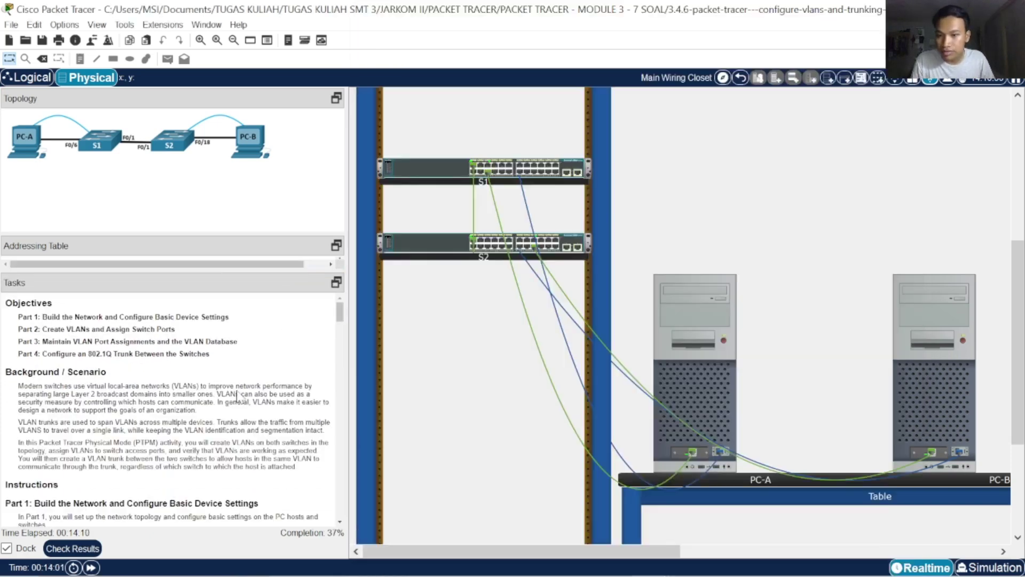
{"action": "scroll", "coordinate": [222, 427], "scroll_direction": "down", "scroll_amount": 5}
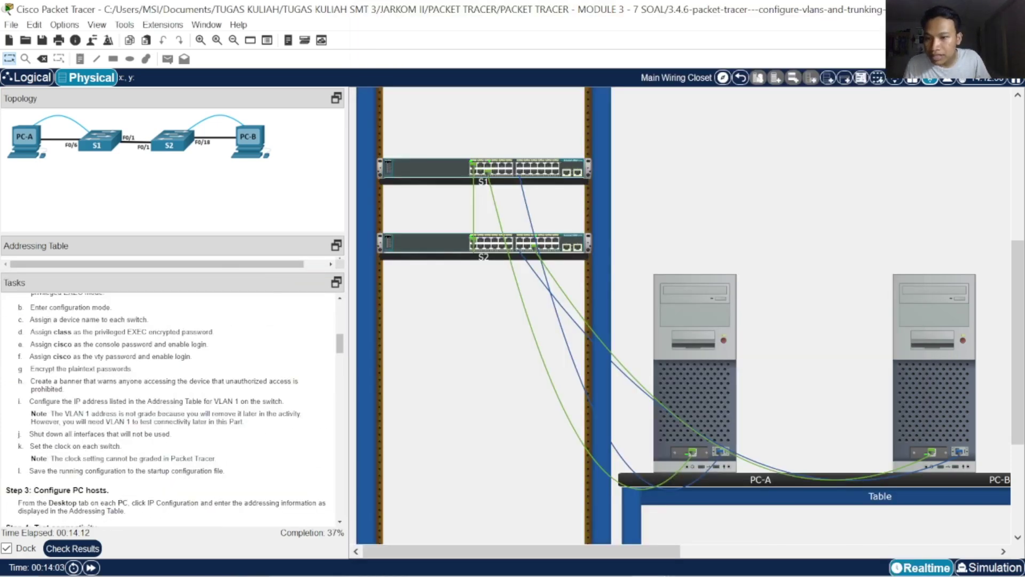
{"action": "left_click", "coordinate": [97, 555]}
{"action": "left_click", "coordinate": [126, 88]}
{"action": "scroll", "coordinate": [216, 324], "scroll_direction": "down", "scroll_amount": 10}
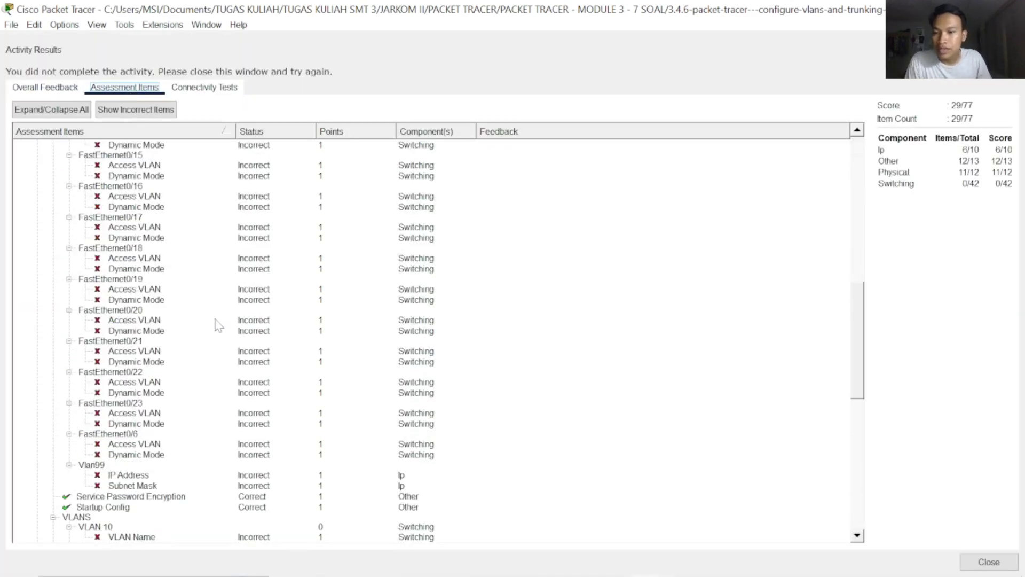
{"action": "scroll", "coordinate": [216, 325], "scroll_direction": "up", "scroll_amount": 12}
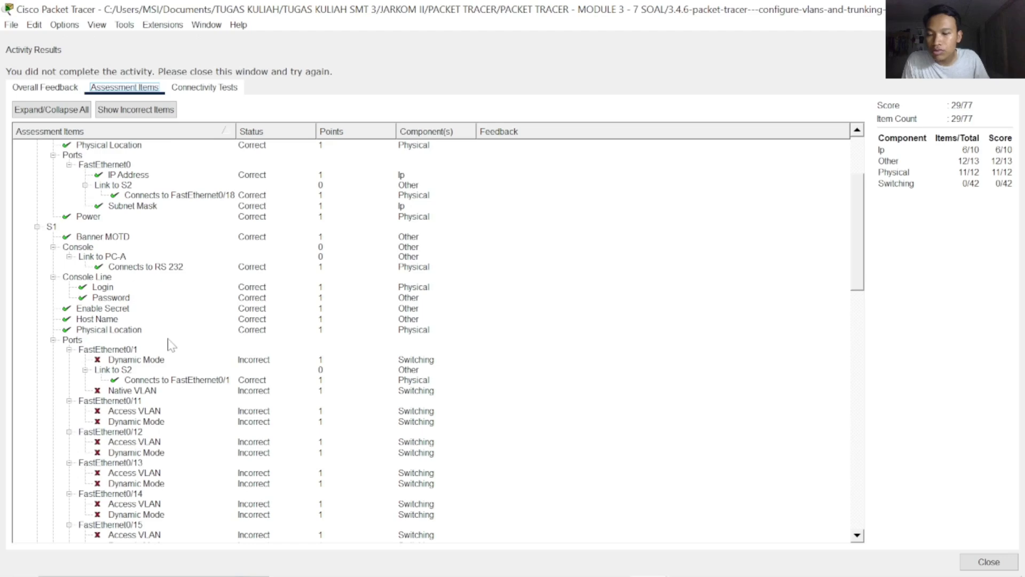
{"action": "scroll", "coordinate": [181, 368], "scroll_direction": "up", "scroll_amount": 4}
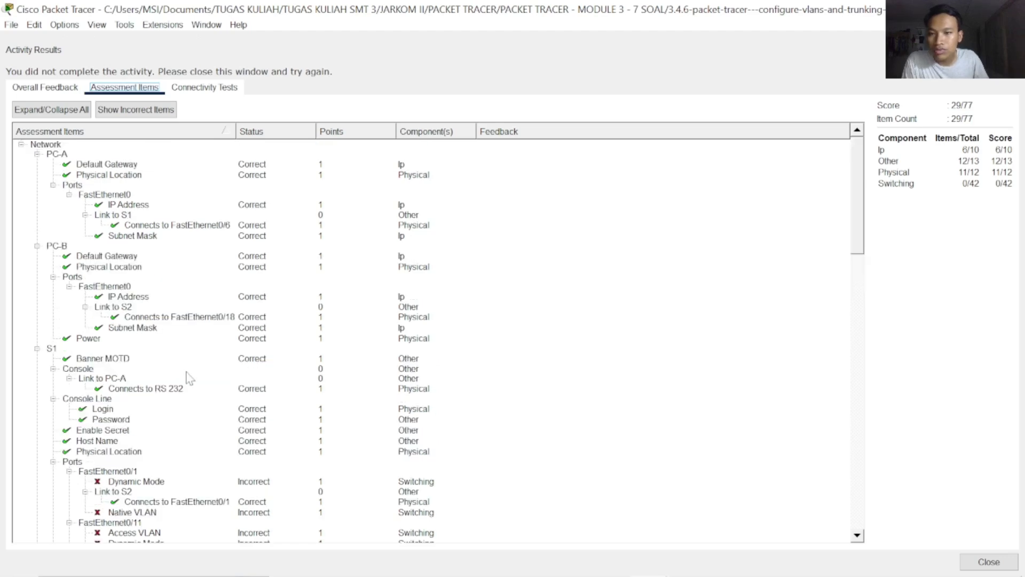
{"action": "scroll", "coordinate": [188, 378], "scroll_direction": "down", "scroll_amount": 18}
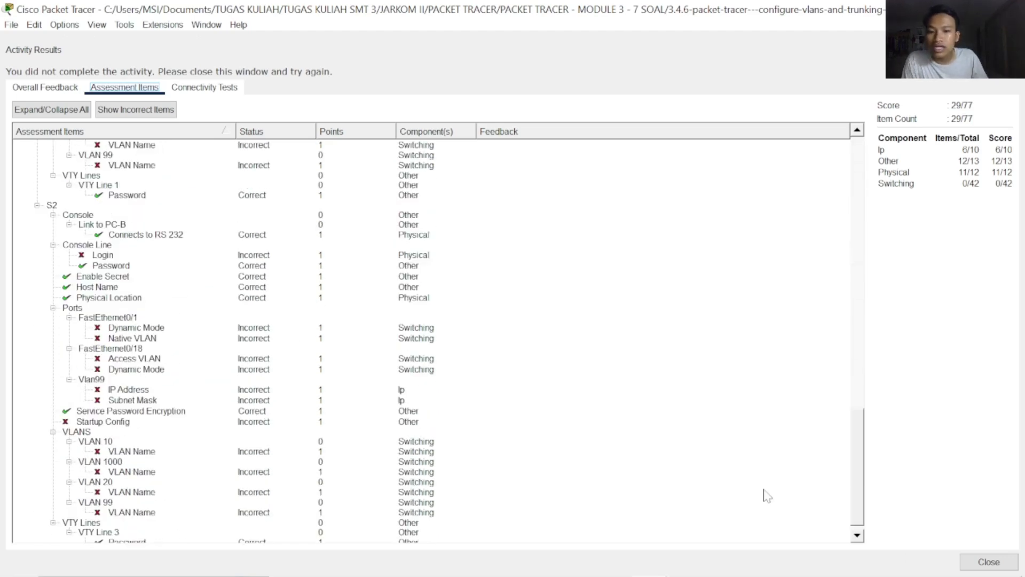
{"action": "left_click", "coordinate": [989, 562]}
Add login to S2's line console 0, then exit back to the privileged prompt
{"action": "left_click", "coordinate": [909, 417]}
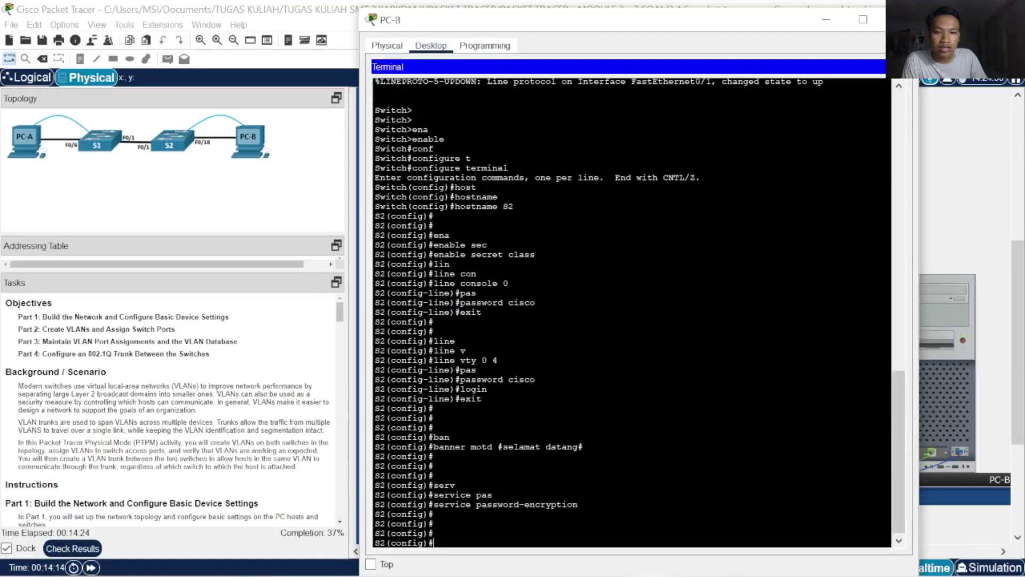
{"action": "type", "text": "lin"}
{"action": "key", "text": "Tab"}
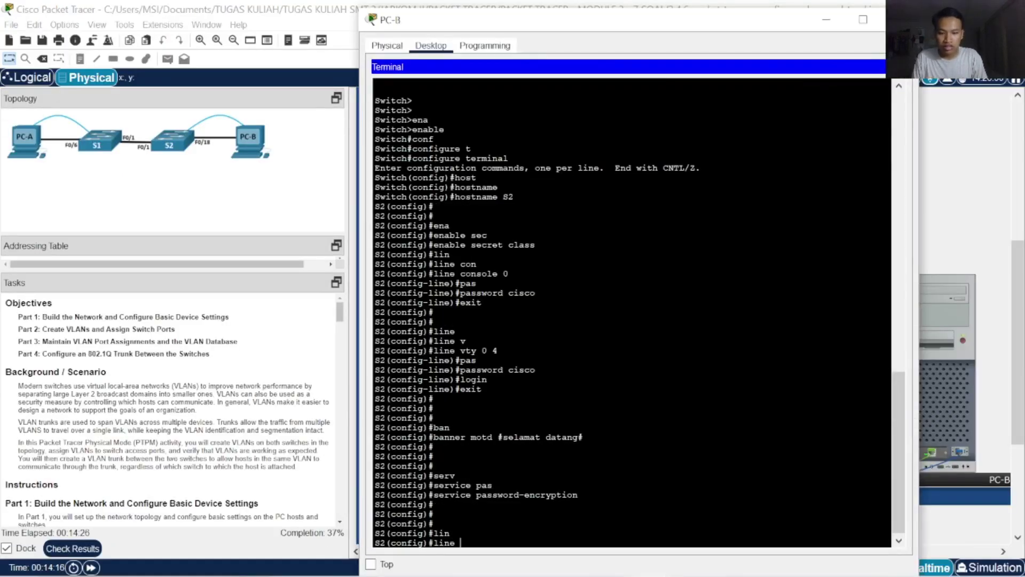
{"action": "type", "text": "con"}
{"action": "key", "text": "Tab"}
{"action": "type", "text": "0"}
{"action": "key", "text": "Return"}
{"action": "key", "text": "Return"}
{"action": "type", "text": "login"}
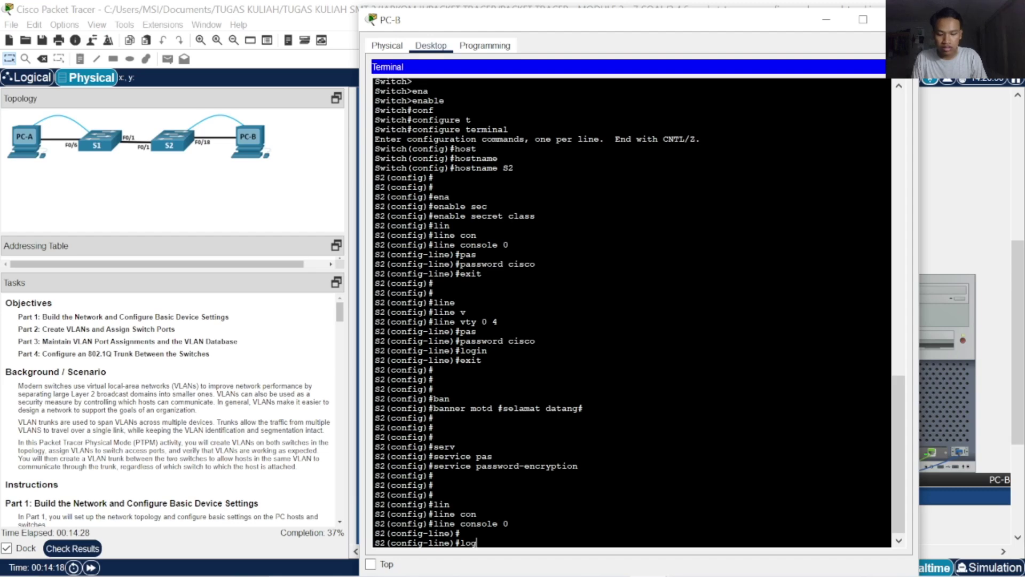
{"action": "key", "text": "Return"}
{"action": "type", "text": "exit"}
{"action": "key", "text": "Return"}
{"action": "key", "text": "Return"}
{"action": "key", "text": "Return"}
{"action": "key", "text": "Return"}
{"action": "type", "text": "exi"}
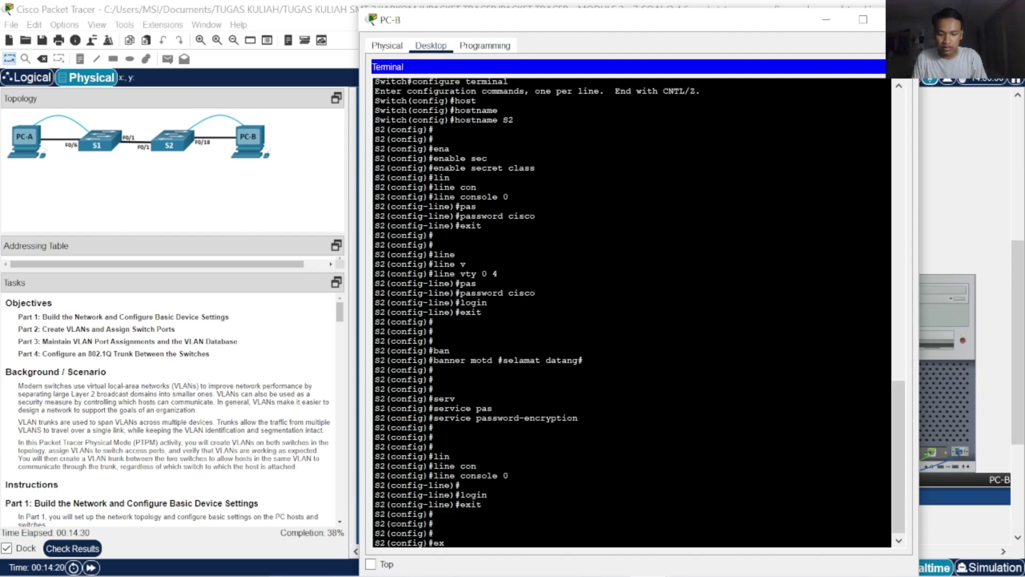
{"action": "key", "text": "BackSpace"}
{"action": "key", "text": "BackSpace"}
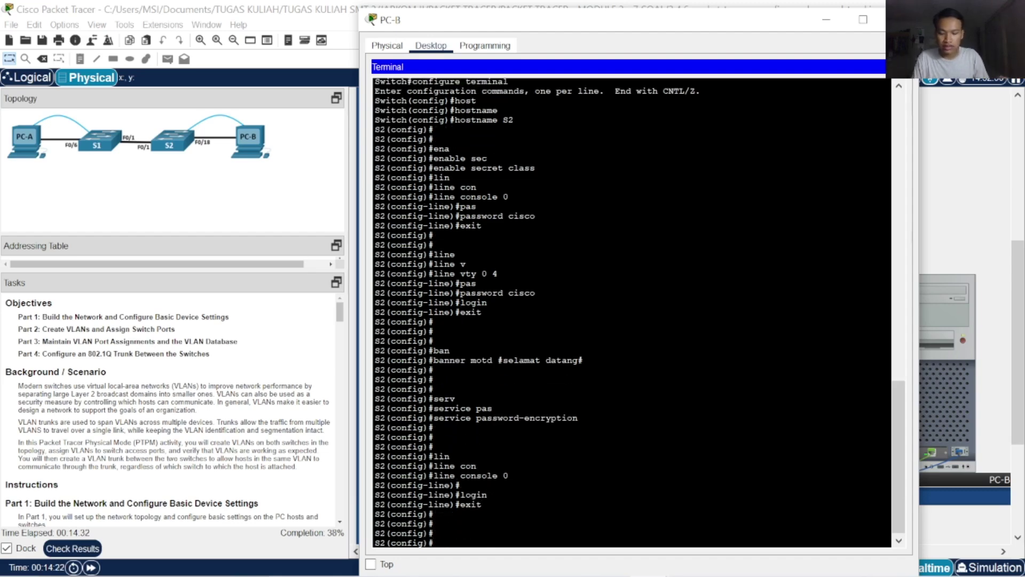
{"action": "type", "text": "exit"}
{"action": "key", "text": "Return"}
{"action": "key", "text": "Return"}
{"action": "key", "text": "Return"}
{"action": "key", "text": "Return"}
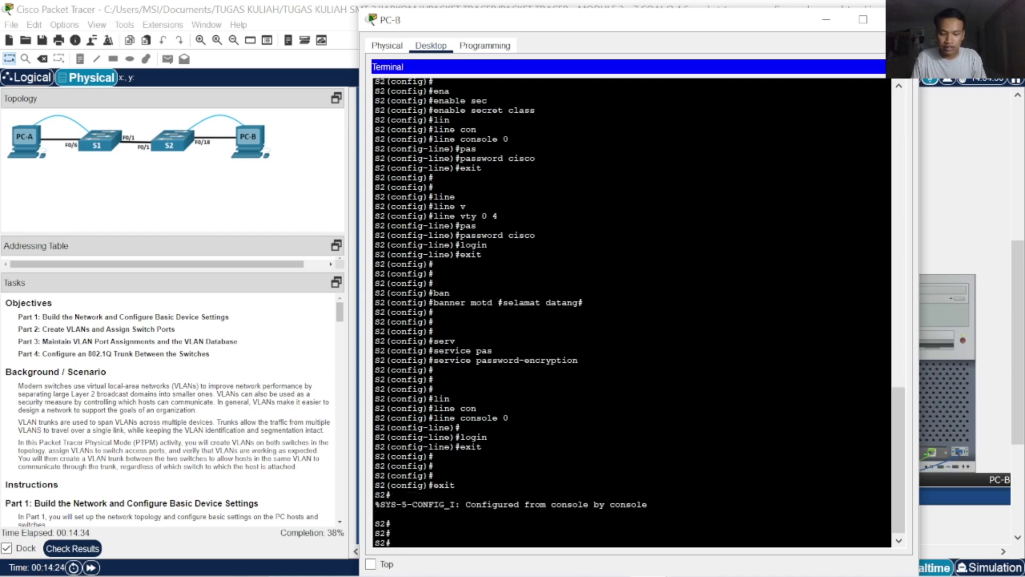
Check the activity results (30/77) and review the assessment items list
{"action": "left_click", "coordinate": [72, 548]}
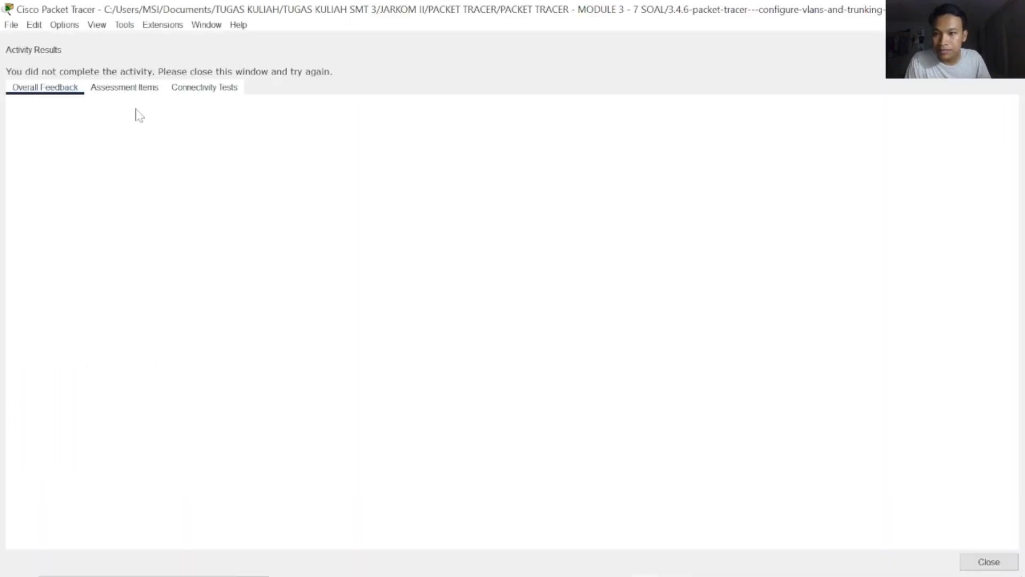
{"action": "left_click", "coordinate": [123, 87]}
{"action": "scroll", "coordinate": [195, 389], "scroll_direction": "down", "scroll_amount": 10}
{"action": "scroll", "coordinate": [197, 392], "scroll_direction": "down", "scroll_amount": 6}
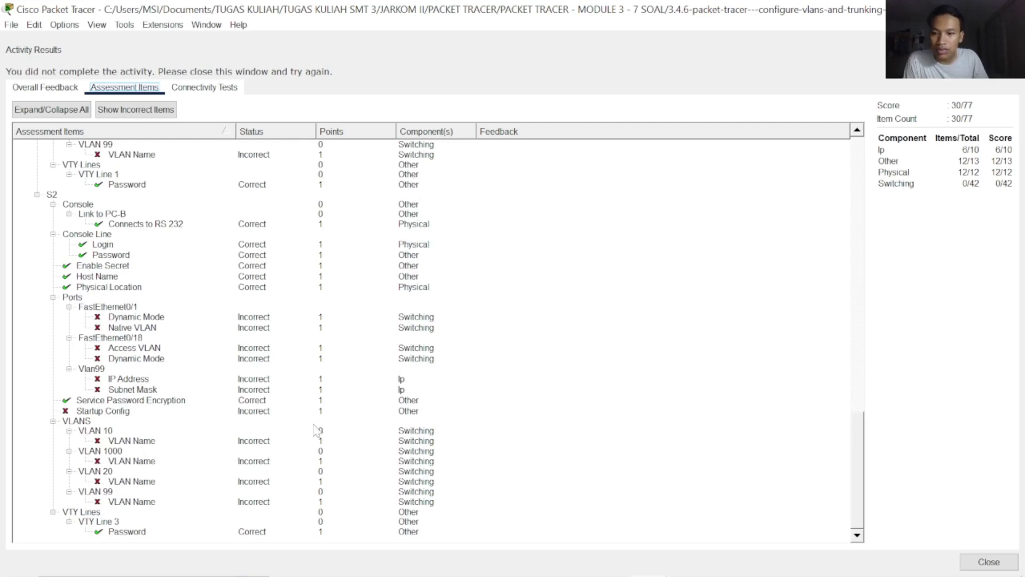
{"action": "scroll", "coordinate": [312, 431], "scroll_direction": "up", "scroll_amount": 15}
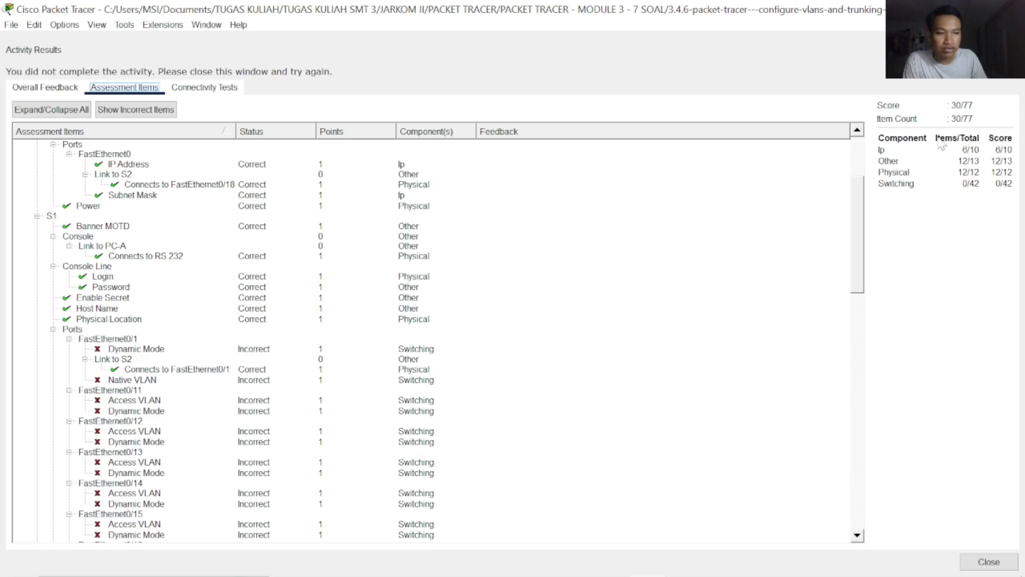
{"action": "key", "text": "Escape"}
Scroll the Tasks pane to Part 2 Step 1 and open PC-A's terminal to S1
{"action": "scroll", "coordinate": [262, 385], "scroll_direction": "down", "scroll_amount": 10}
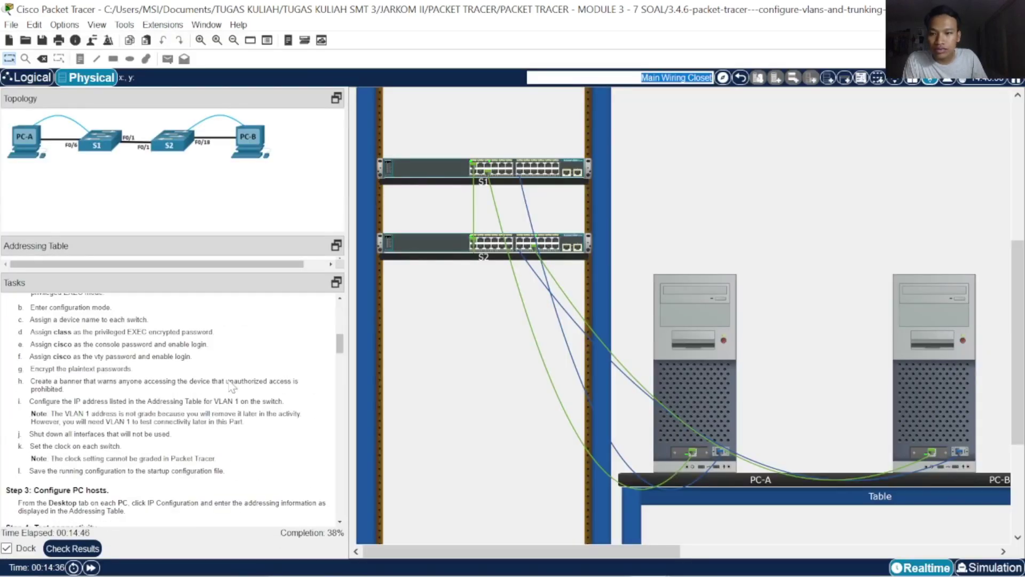
{"action": "scroll", "coordinate": [231, 385], "scroll_direction": "down", "scroll_amount": 6}
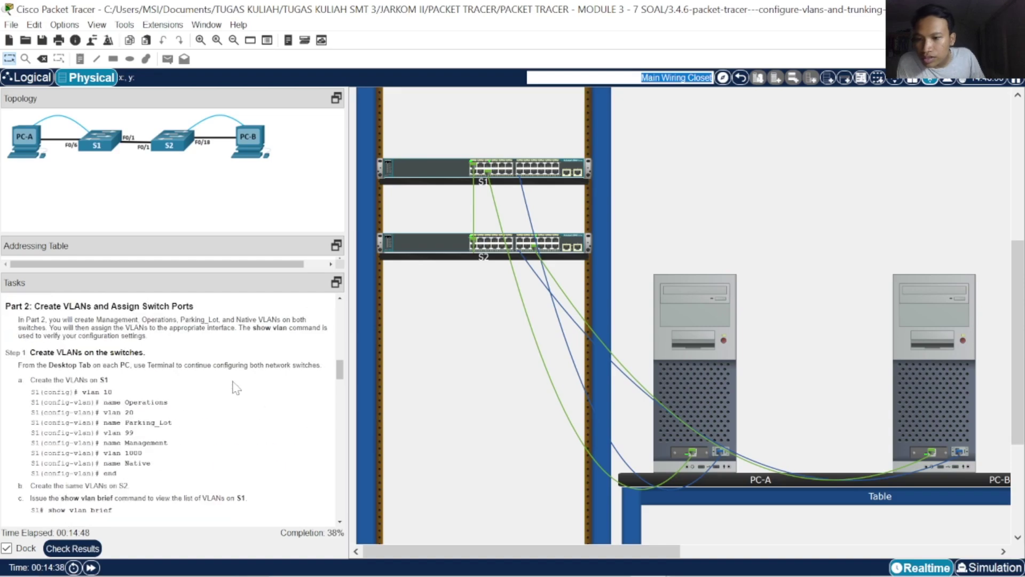
{"action": "left_click", "coordinate": [700, 378]}
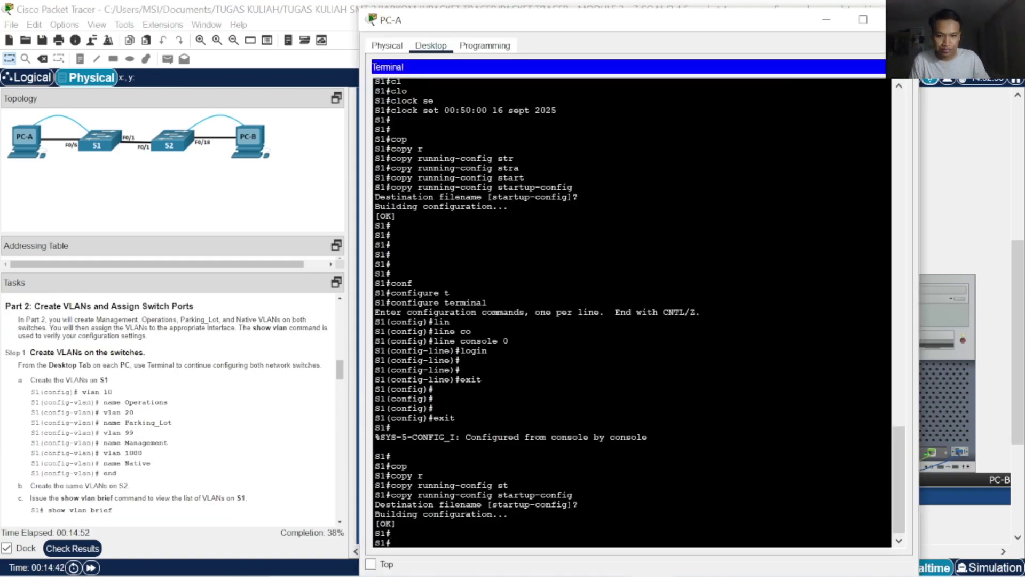
Enter global configuration on S1 and create VLAN 10 named Operations
{"action": "key", "text": "Return"}
{"action": "key", "text": "Return"}
{"action": "type", "text": "conf"}
{"action": "key", "text": "Tab"}
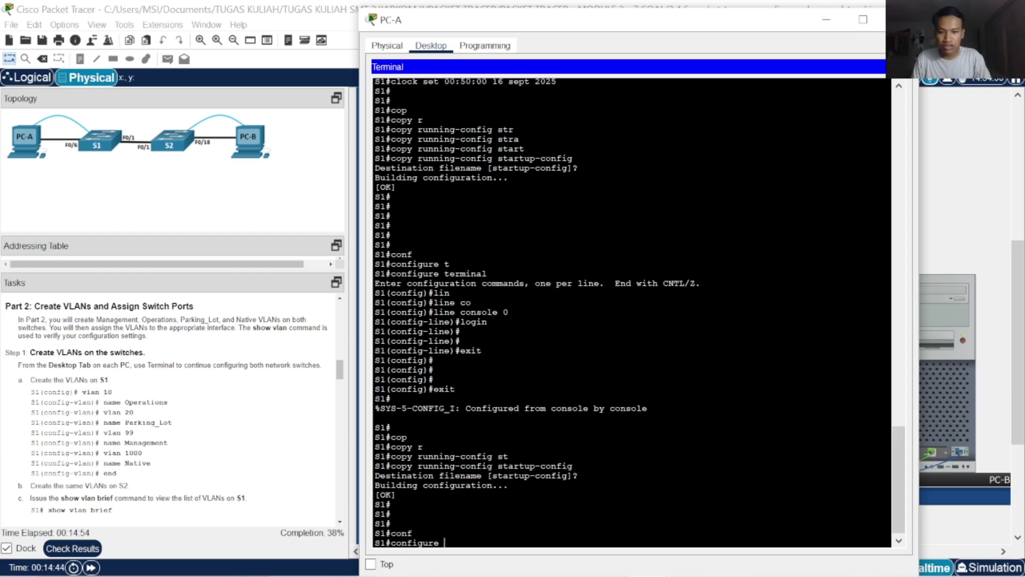
{"action": "type", "text": "t"}
{"action": "key", "text": "Tab"}
{"action": "key", "text": "Return"}
{"action": "type", "text": "vla"}
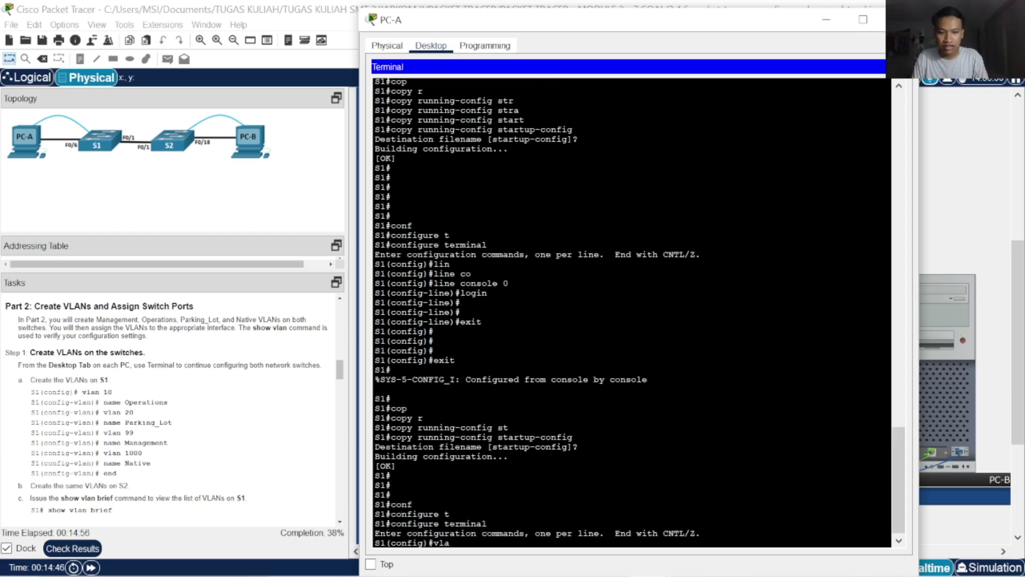
{"action": "key", "text": "Tab"}
{"action": "type", "text": "10"}
{"action": "key", "text": "Return"}
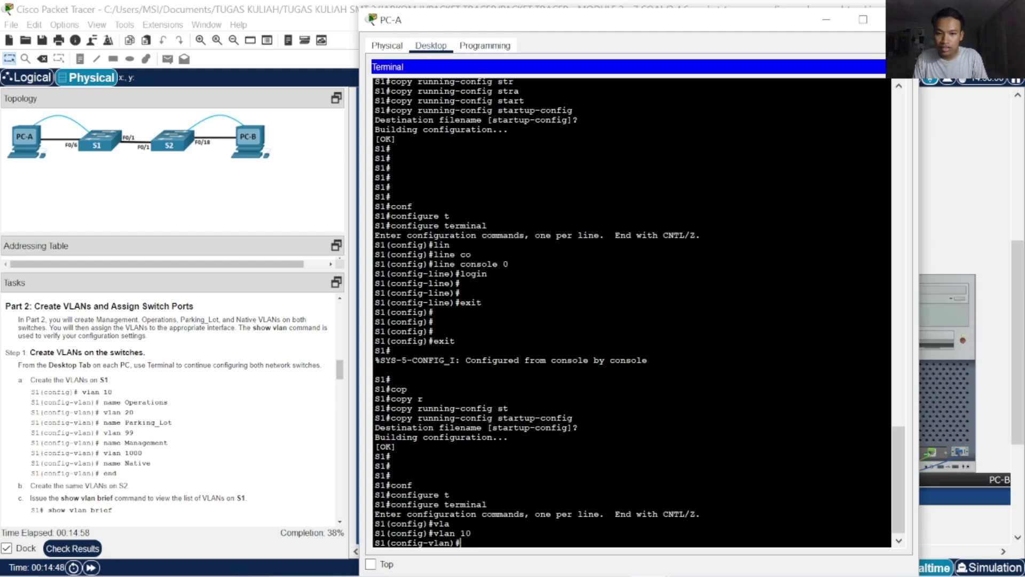
{"action": "type", "text": "na"}
{"action": "key", "text": "Tab"}
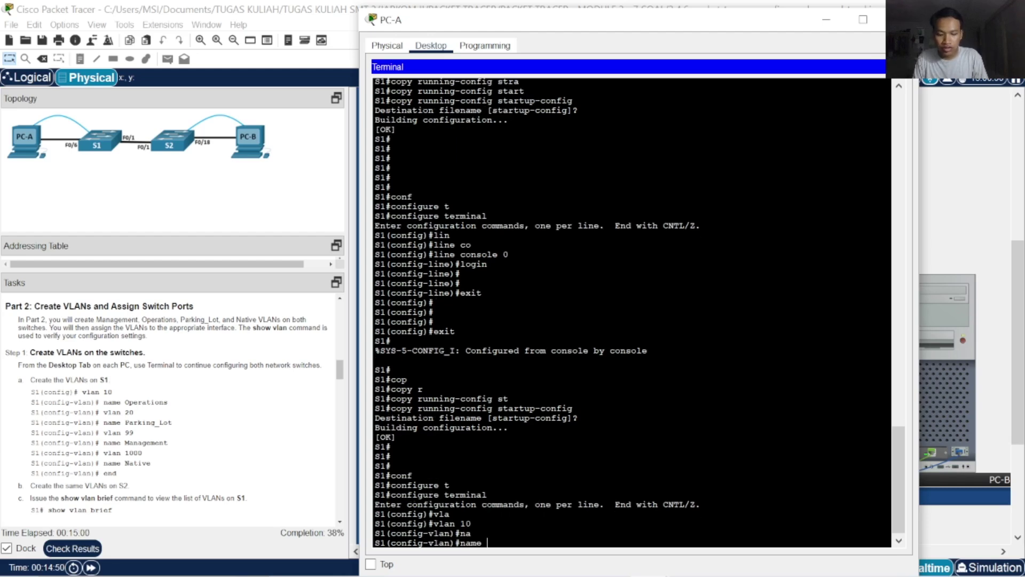
{"action": "type", "text": "Operations"}
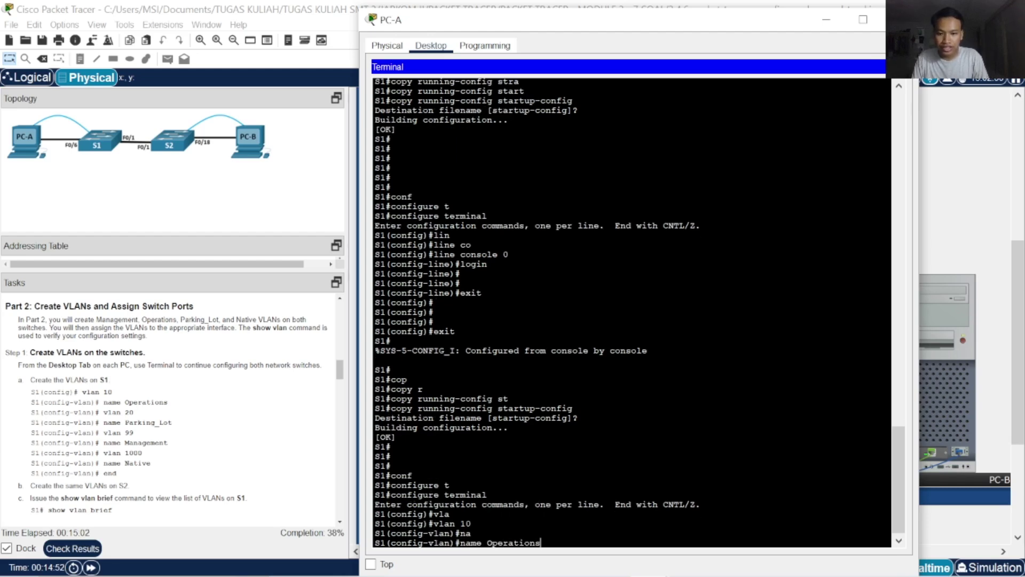
{"action": "key", "text": "Return"}
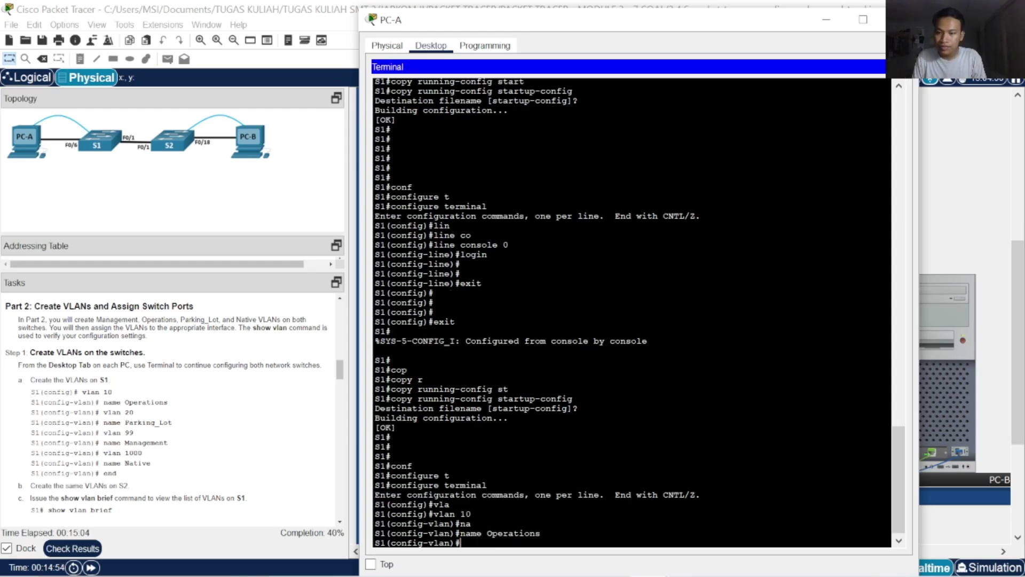
Create VLAN 20 named Parking_Lot on S1
{"action": "type", "text": "vl"}
{"action": "key", "text": "Tab"}
{"action": "key", "text": "Tab"}
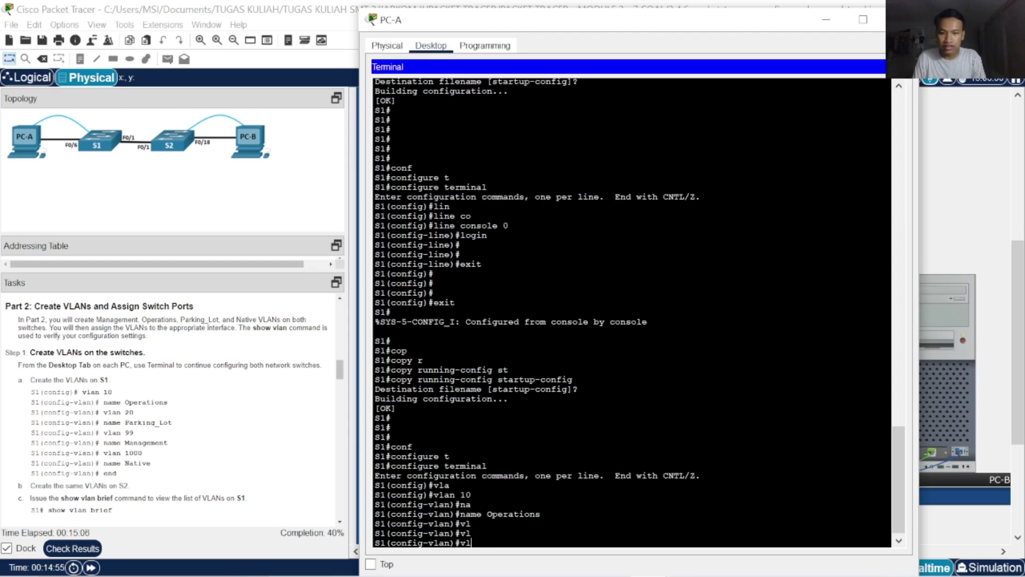
{"action": "key", "text": "BackSpace"}
{"action": "key", "text": "BackSpace"}
{"action": "key", "text": "BackSpace"}
{"action": "type", "text": "vlan 20"}
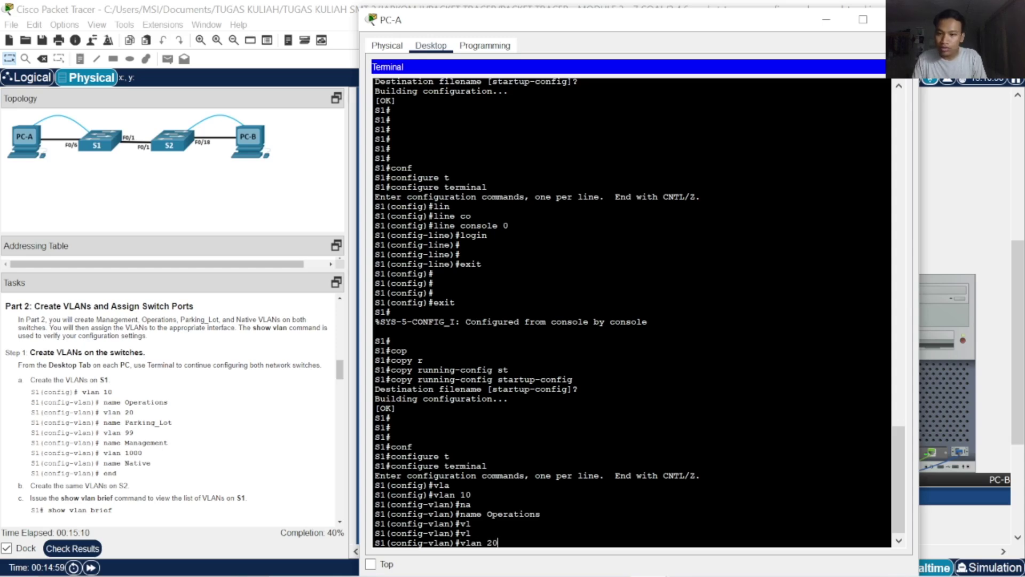
{"action": "key", "text": "Return"}
{"action": "type", "text": "na"}
{"action": "key", "text": "Tab"}
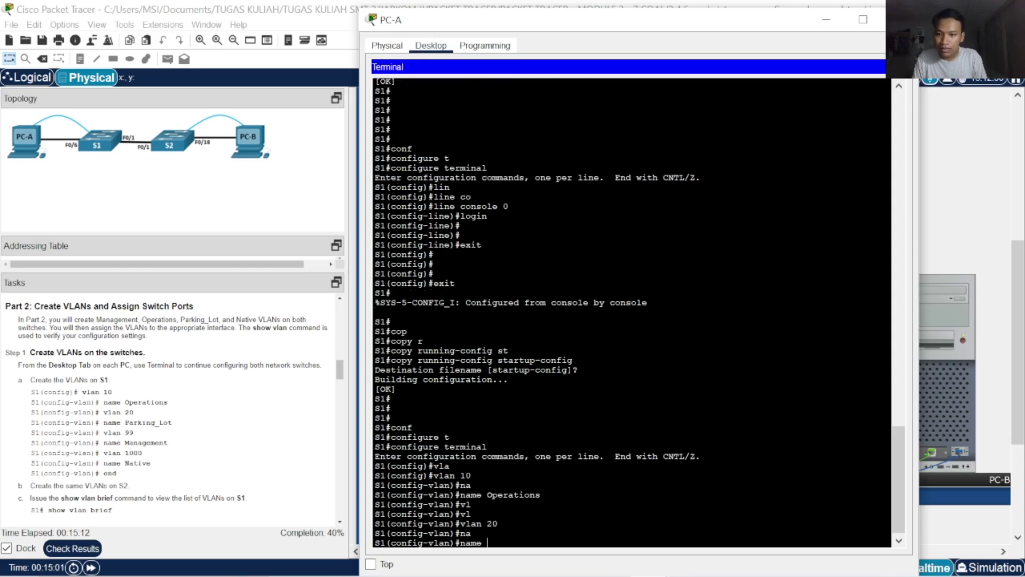
{"action": "type", "text": "P"}
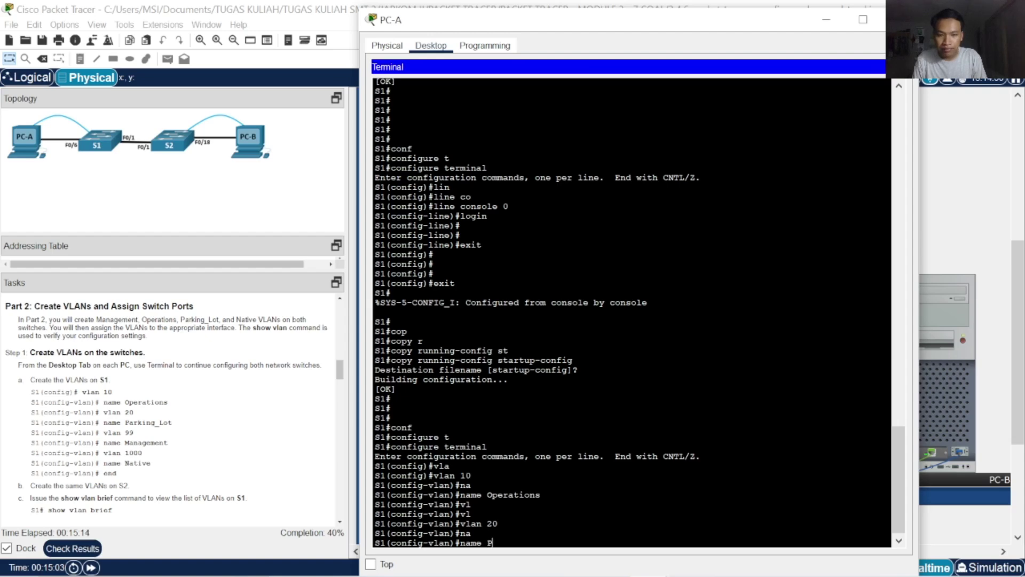
{"action": "type", "text": "arking_Lot"}
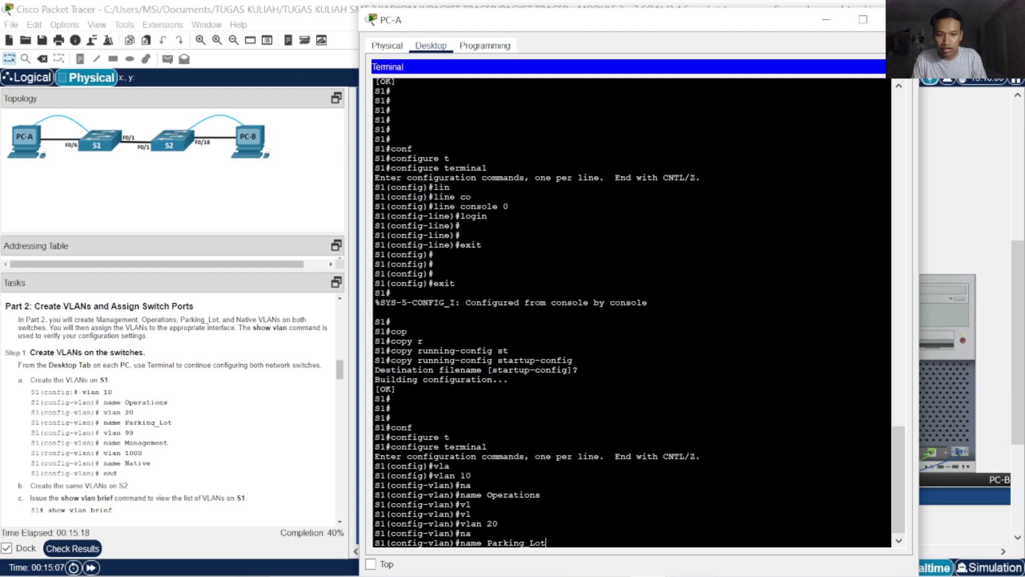
{"action": "key", "text": "Return"}
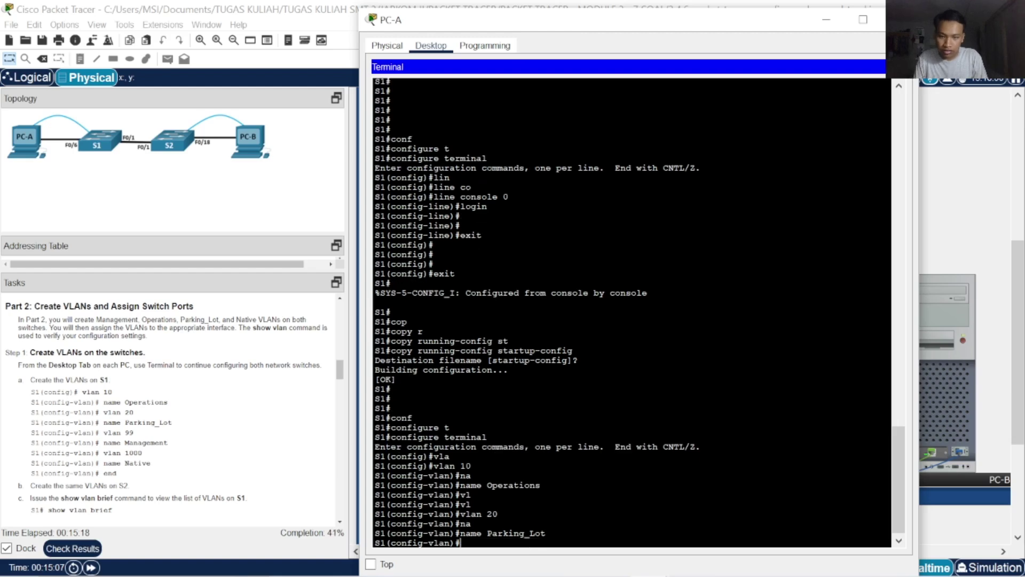
{"action": "key", "text": "Return"}
Create VLAN 99 named Management on S1
{"action": "type", "text": "vla"}
{"action": "key", "text": "Tab"}
{"action": "type", "text": "n "}
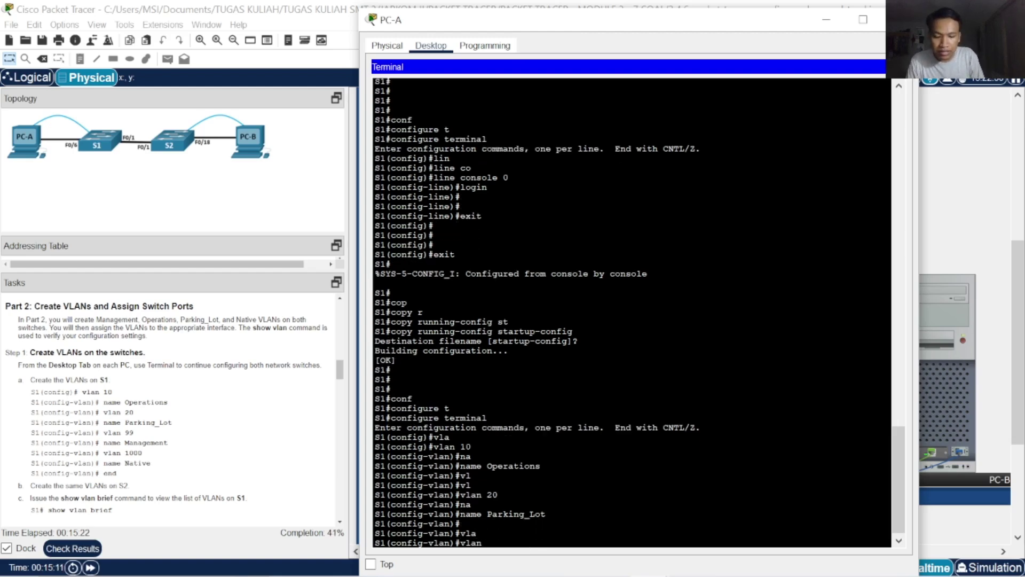
{"action": "type", "text": "99"}
{"action": "key", "text": "Return"}
{"action": "type", "text": "na"}
{"action": "key", "text": "Tab"}
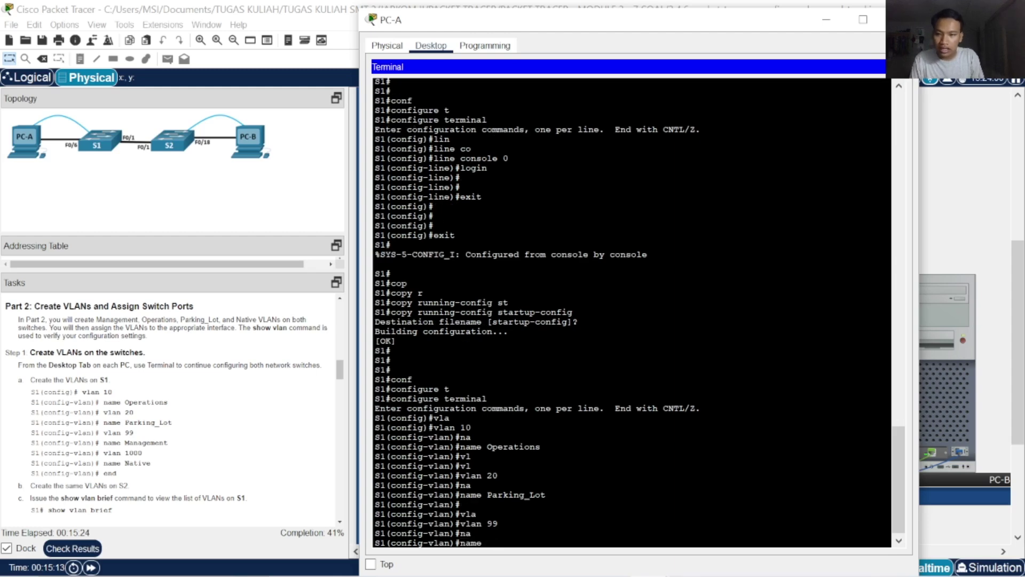
{"action": "type", "text": "Mana"}
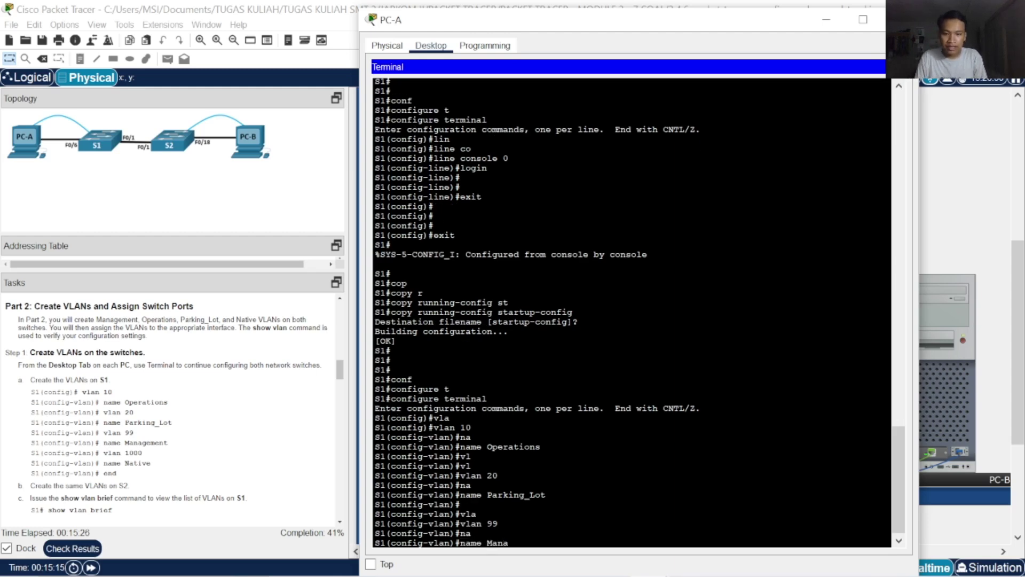
{"action": "type", "text": "gement"}
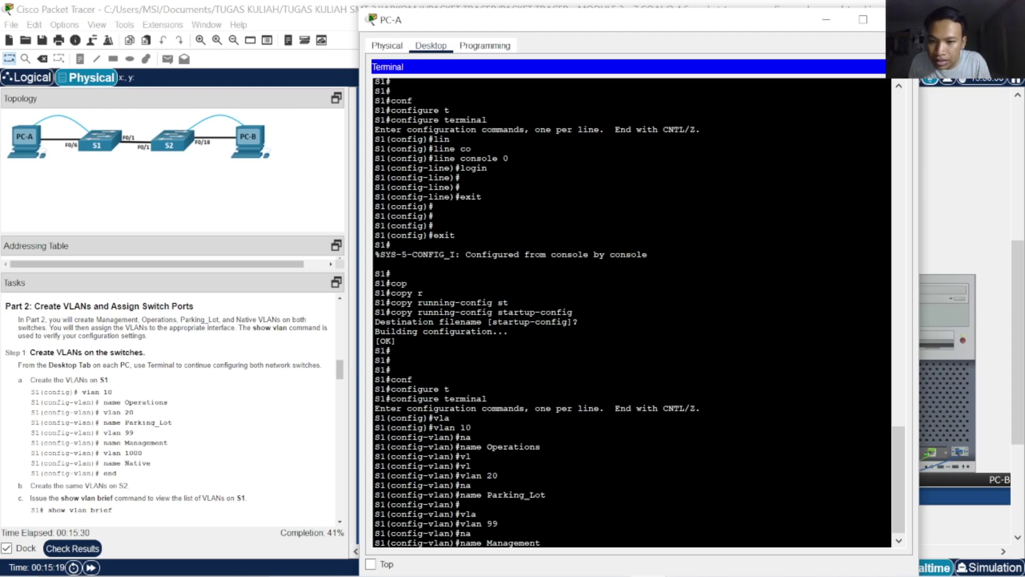
{"action": "key", "text": "Return"}
{"action": "key", "text": "Return"}
{"action": "key", "text": "Return"}
Create VLAN 1000 named Native, then end back to the privileged prompt
{"action": "type", "text": "ex"}
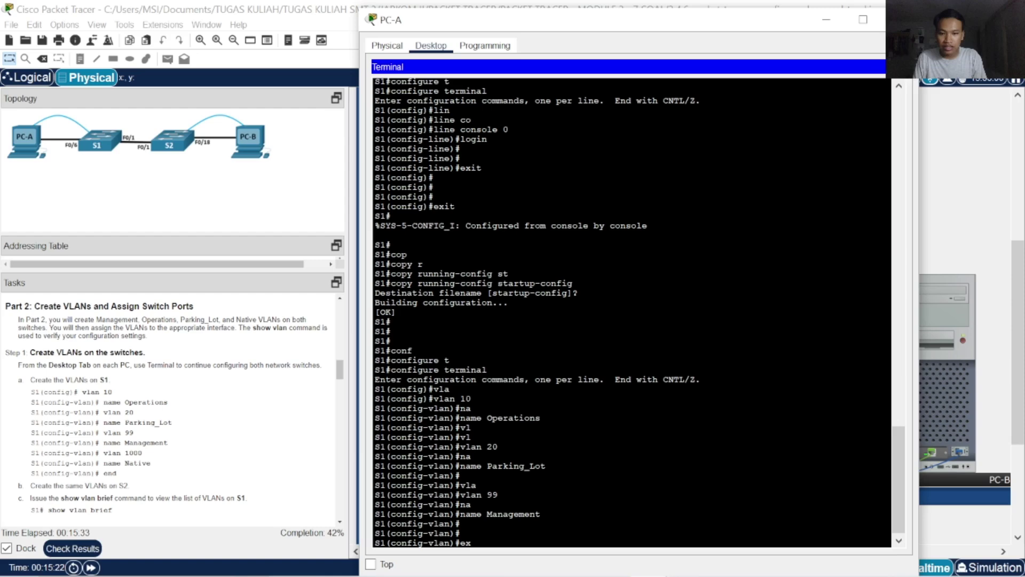
{"action": "key", "text": "BackSpace"}
{"action": "type", "text": "vla"}
{"action": "key", "text": "Tab"}
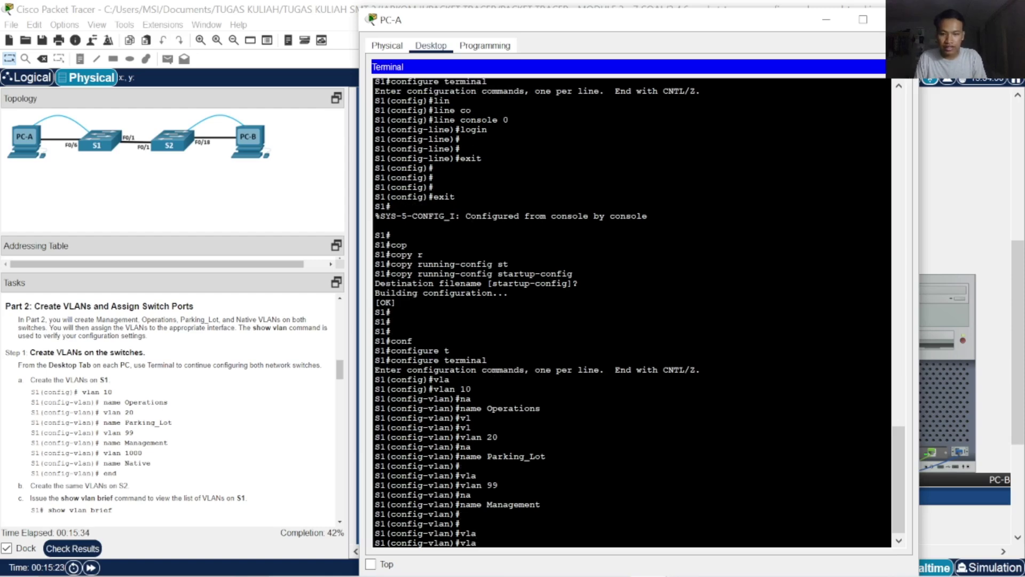
{"action": "type", "text": "n 1000"}
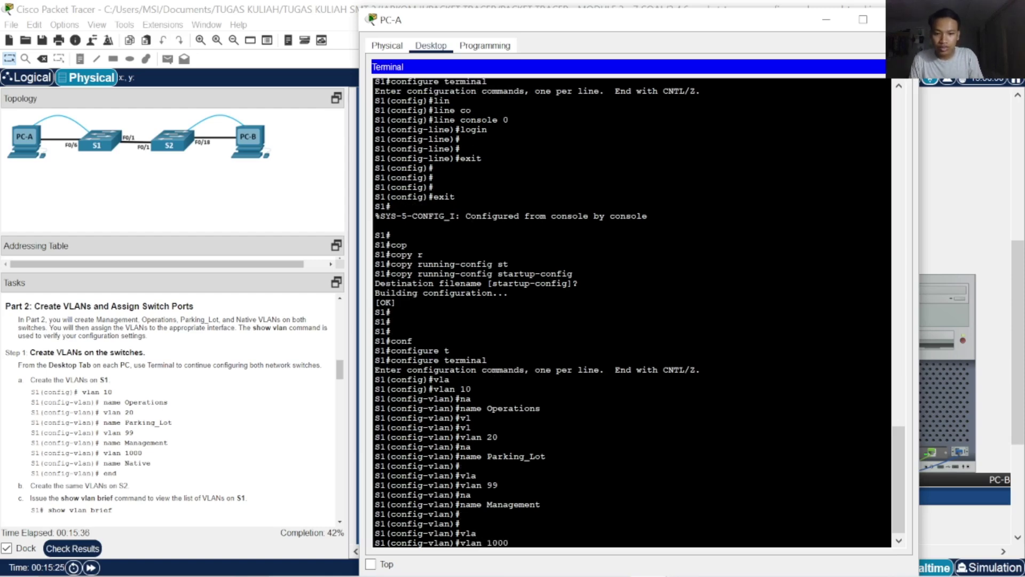
{"action": "key", "text": "Return"}
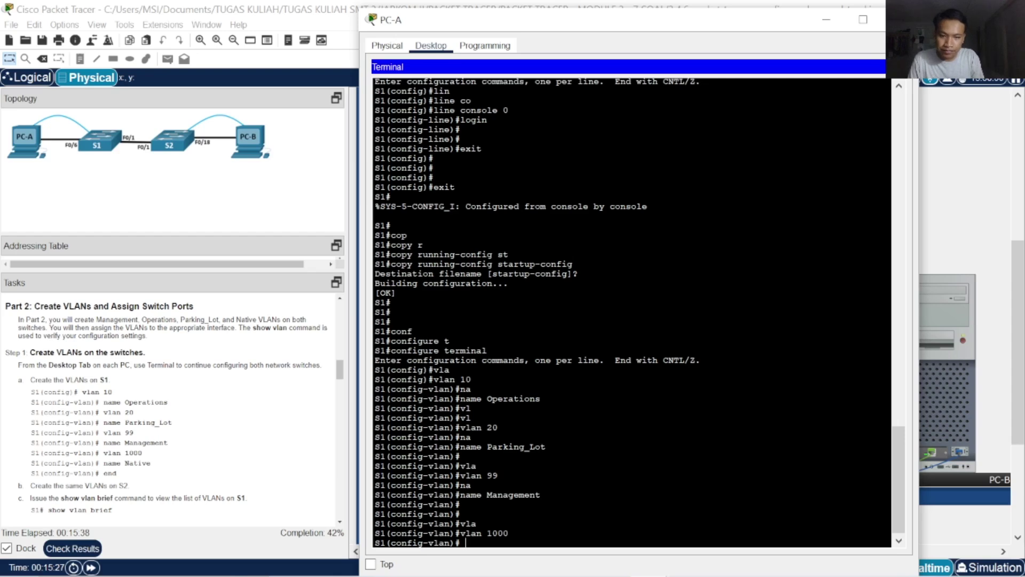
{"action": "type", "text": "na"}
{"action": "key", "text": "Tab"}
{"action": "type", "text": "N"}
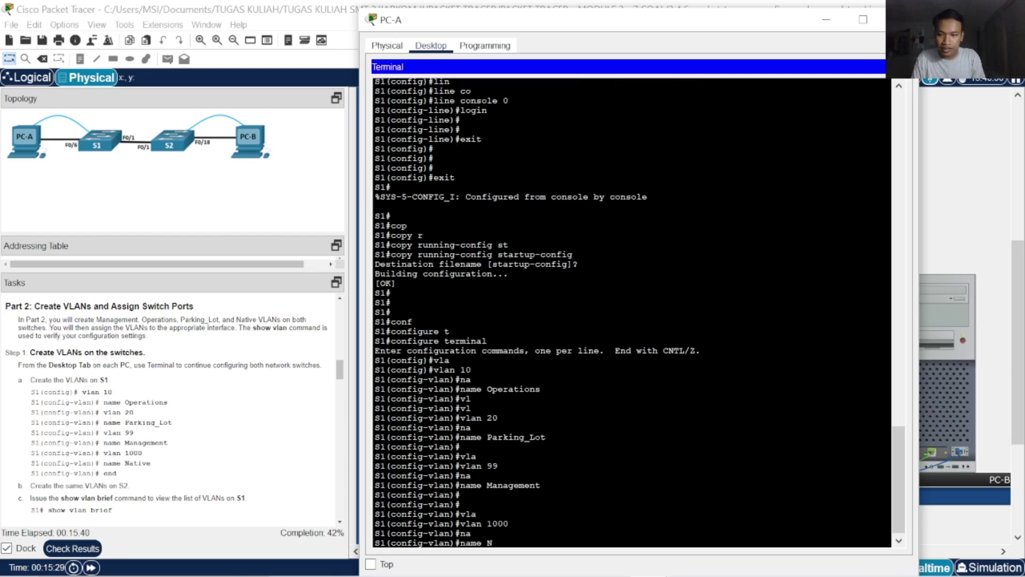
{"action": "type", "text": "ative"}
{"action": "key", "text": "Return"}
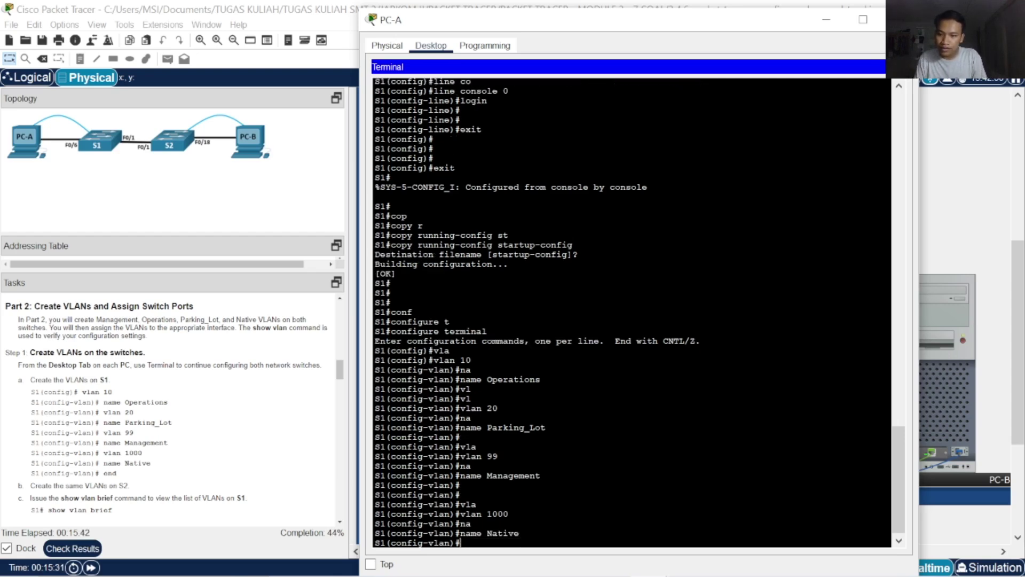
{"action": "type", "text": "end"}
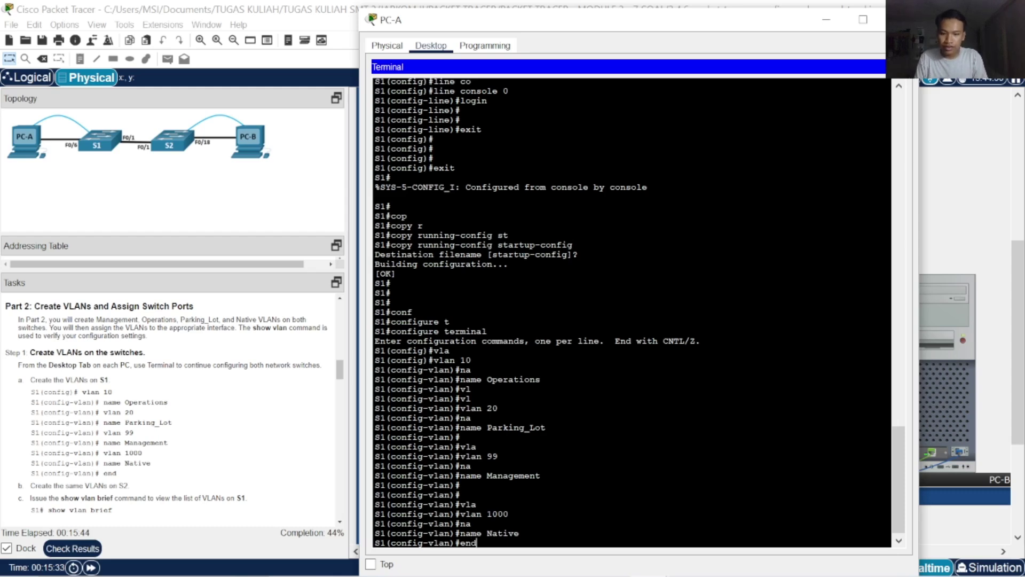
{"action": "key", "text": "Return"}
{"action": "key", "text": "Return"}
{"action": "key", "text": "Return"}
{"action": "key", "text": "Return"}
{"action": "key", "text": "Return"}
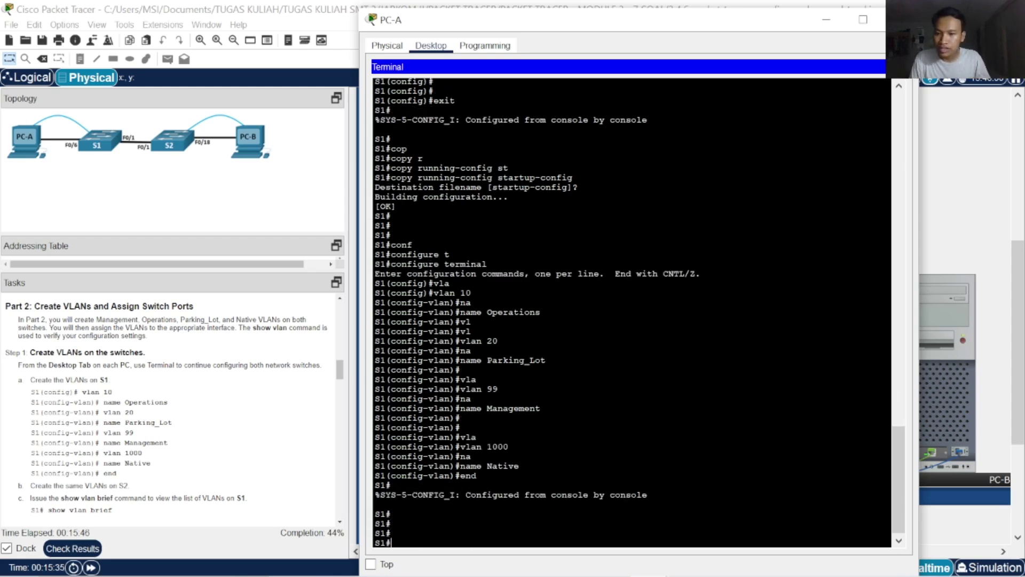
Run show vlan brief on S1 to confirm VLANs 10, 20, 99 and 1000 are active
{"action": "scroll", "coordinate": [171, 411], "scroll_direction": "down", "scroll_amount": 4}
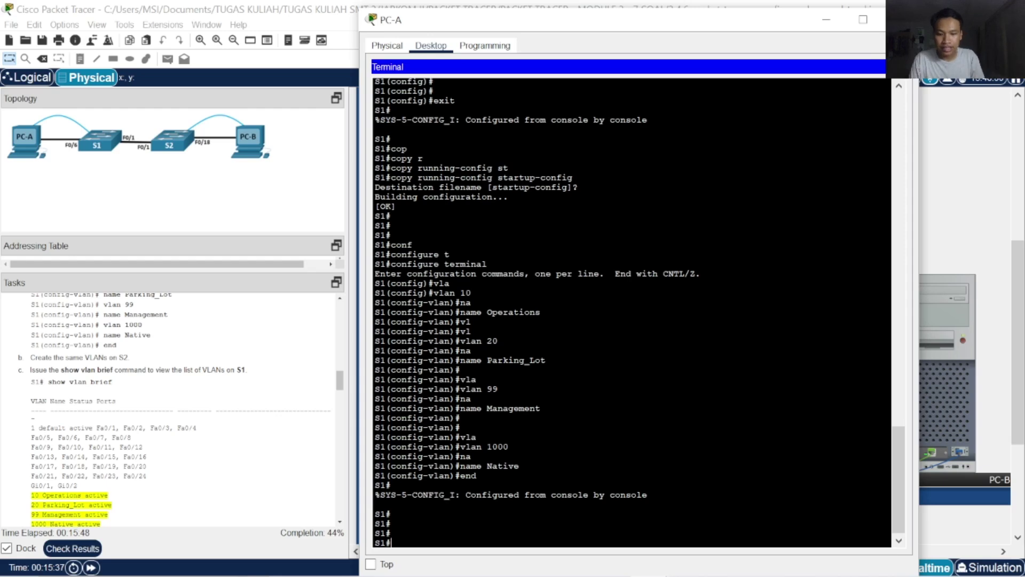
{"action": "type", "text": "show v"}
{"action": "key", "text": "Tab"}
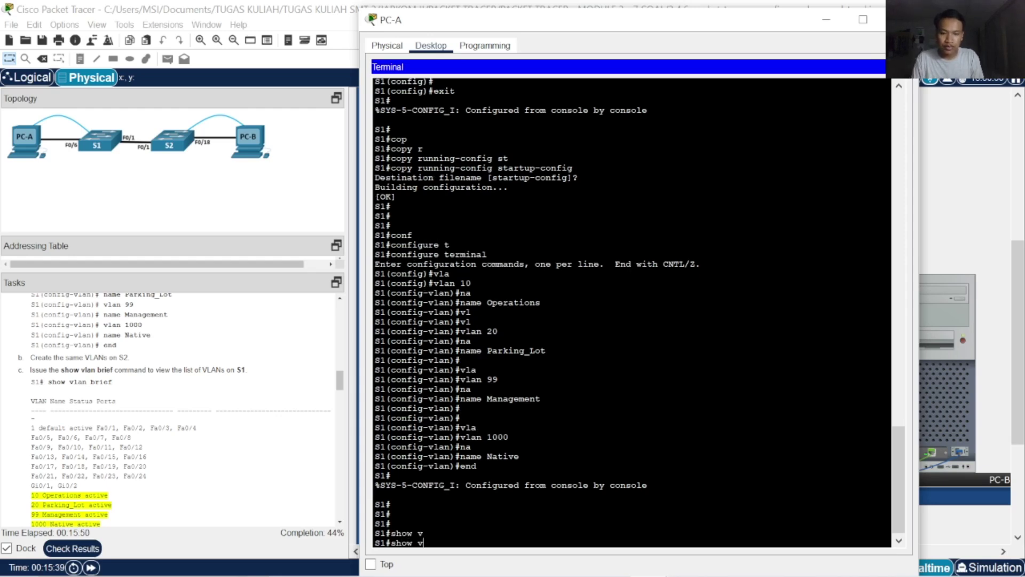
{"action": "type", "text": "l"}
{"action": "key", "text": "Tab"}
{"action": "type", "text": "an br"}
{"action": "key", "text": "Tab"}
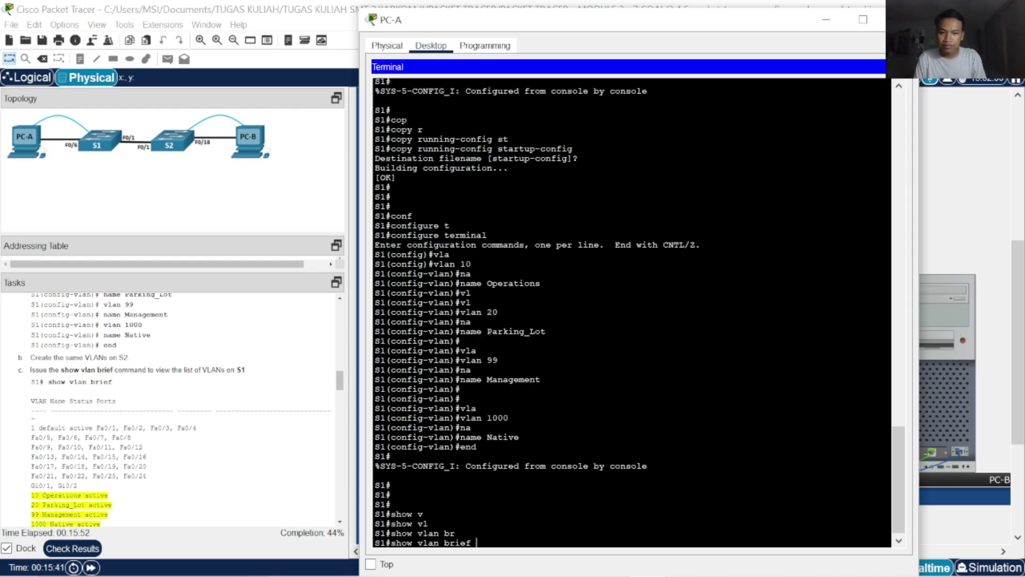
{"action": "key", "text": "Return"}
{"action": "key", "text": "Return"}
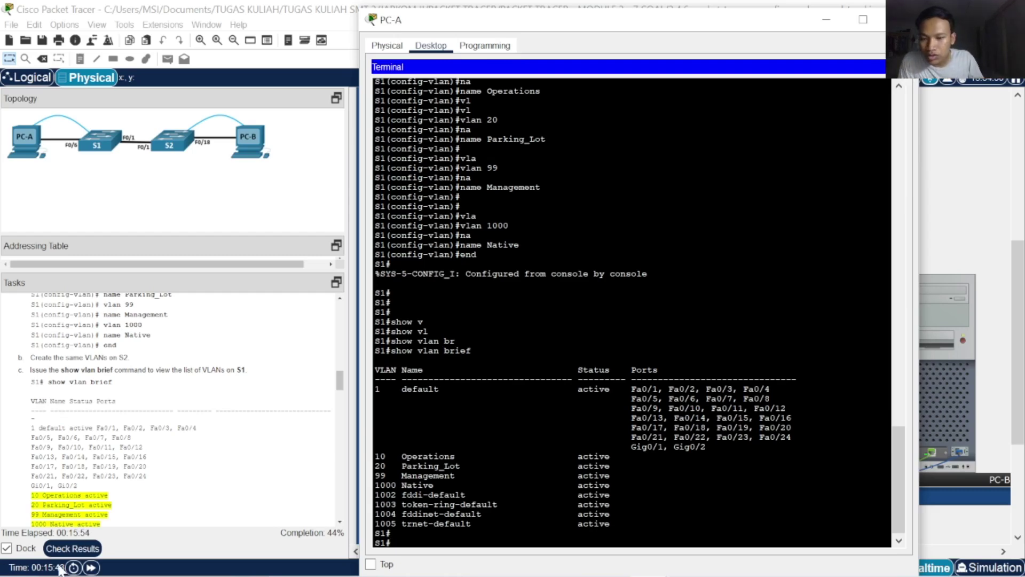
{"action": "scroll", "coordinate": [215, 479], "scroll_direction": "down", "scroll_amount": 2}
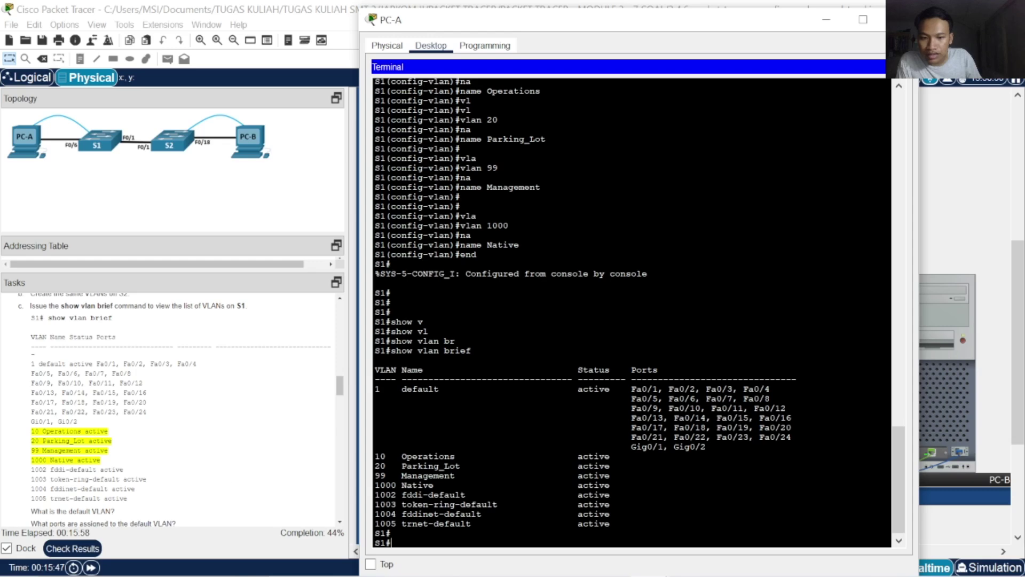
{"action": "scroll", "coordinate": [247, 508], "scroll_direction": "down", "scroll_amount": 4}
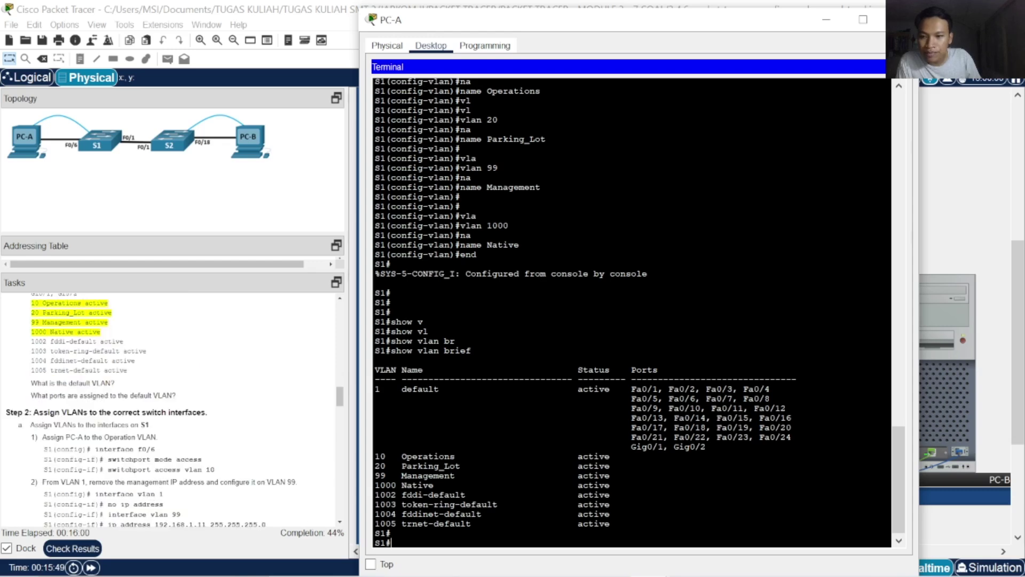
{"action": "key", "text": "Return"}
{"action": "key", "text": "Return"}
{"action": "key", "text": "Return"}
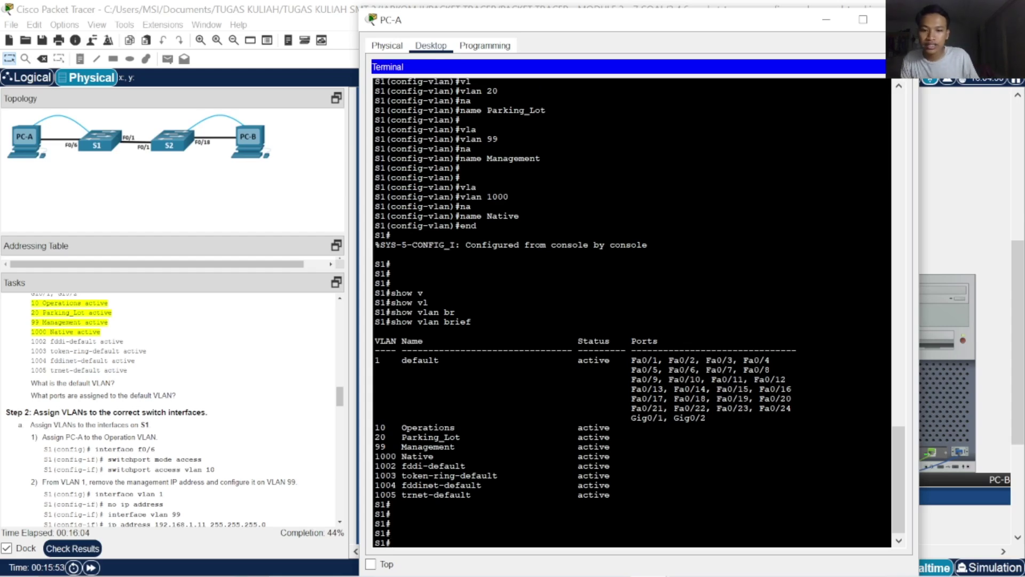
Enter global configuration mode on S1 and select interface FastEthernet 0/6
{"action": "type", "text": "conf"}
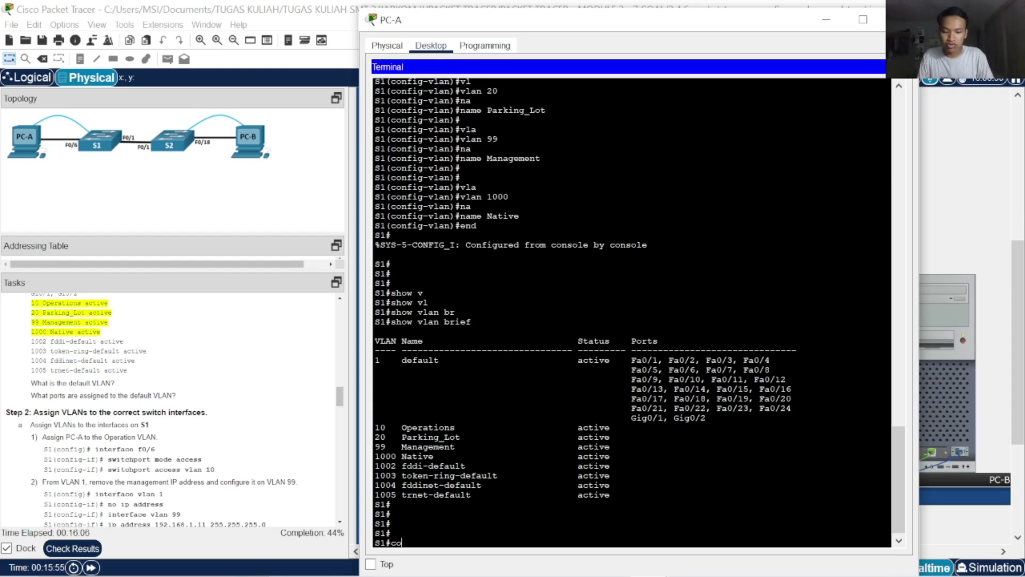
{"action": "key", "text": "Tab"}
{"action": "type", "text": "t"}
{"action": "key", "text": "Tab"}
{"action": "key", "text": "Return"}
{"action": "key", "text": "Return"}
{"action": "key", "text": "Return"}
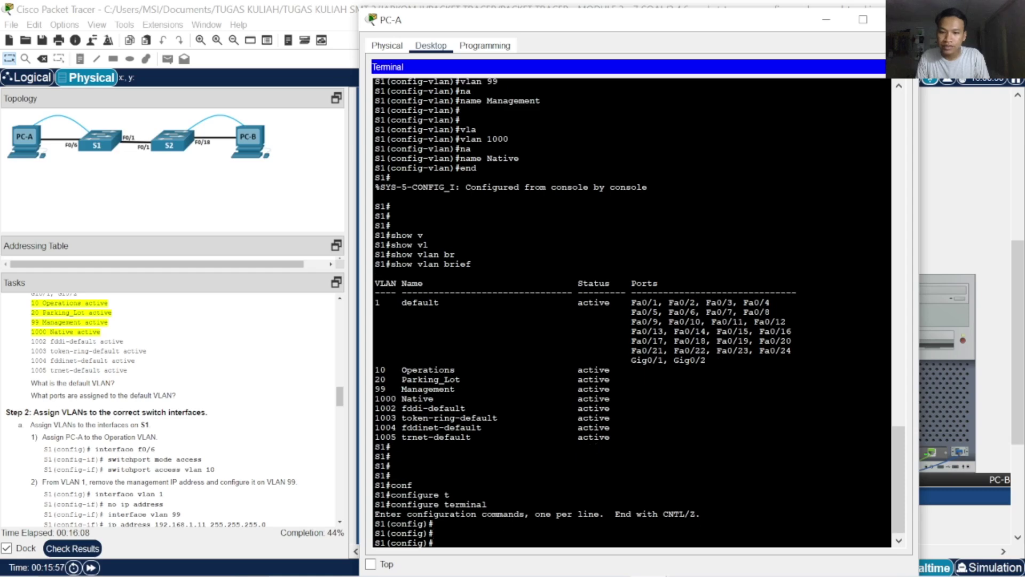
{"action": "type", "text": "in"}
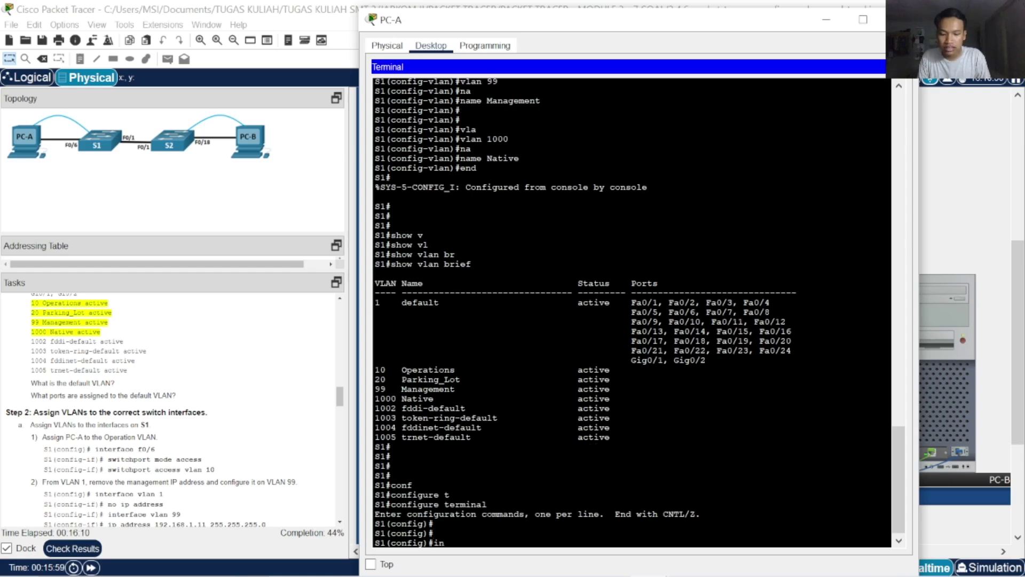
{"action": "key", "text": "Tab"}
{"action": "type", "text": "t"}
{"action": "key", "text": "Tab"}
{"action": "key", "text": "BackSpace"}
{"action": "type", "text": "face fa"}
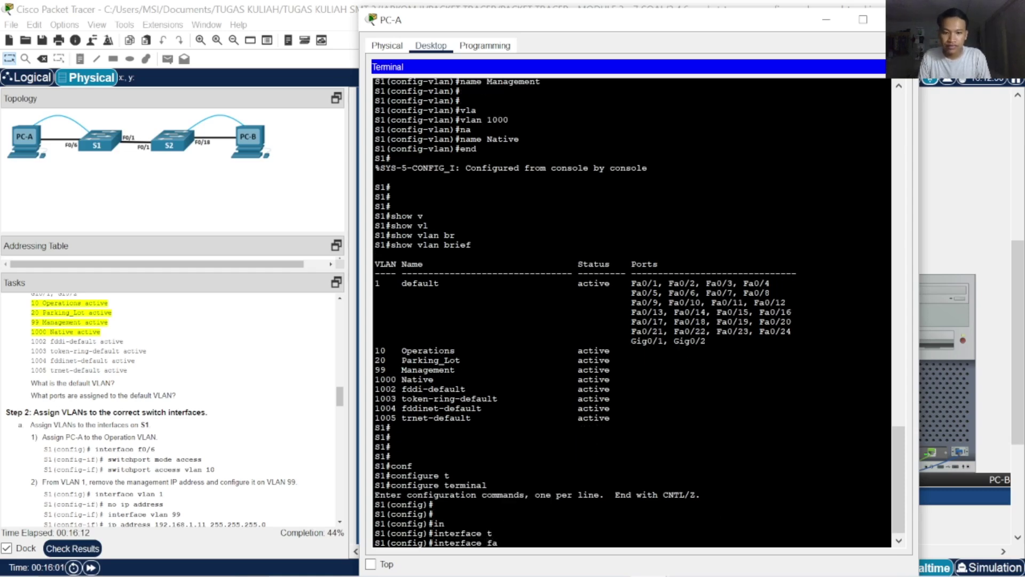
{"action": "key", "text": "Tab"}
{"action": "type", "text": "0/6"}
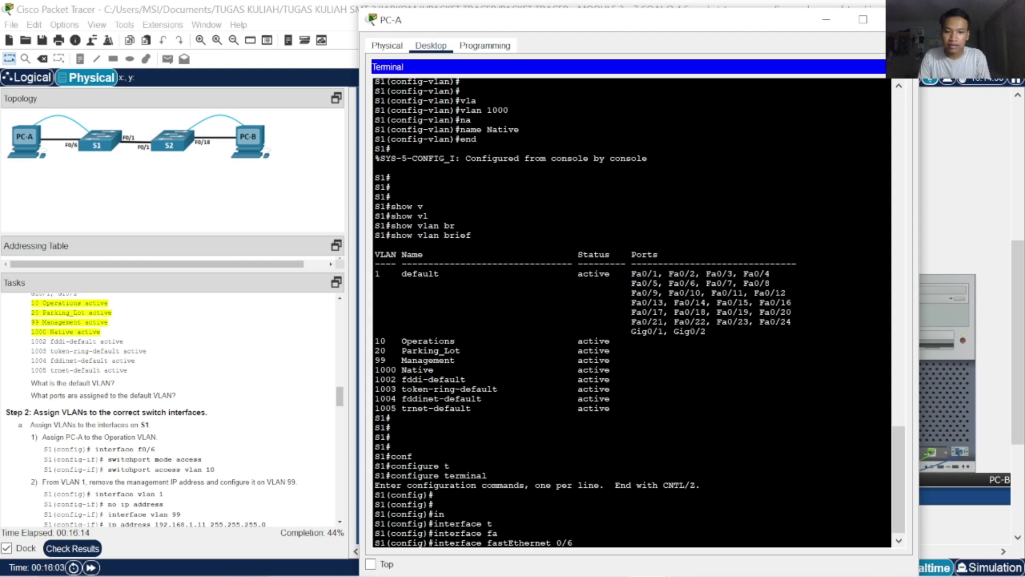
{"action": "key", "text": "Return"}
Set port Fa0/6 to access mode with switchport mode access
{"action": "type", "text": "se"}
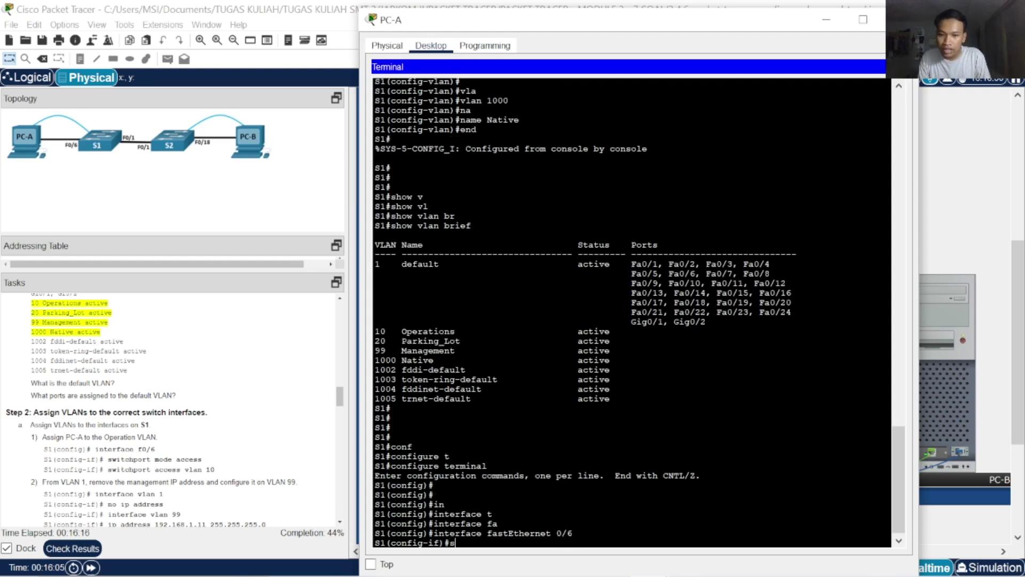
{"action": "key", "text": "Tab"}
{"action": "key", "text": "BackSpace"}
{"action": "type", "text": "w"}
{"action": "key", "text": "Tab"}
{"action": "type", "text": "m"}
{"action": "key", "text": "Tab"}
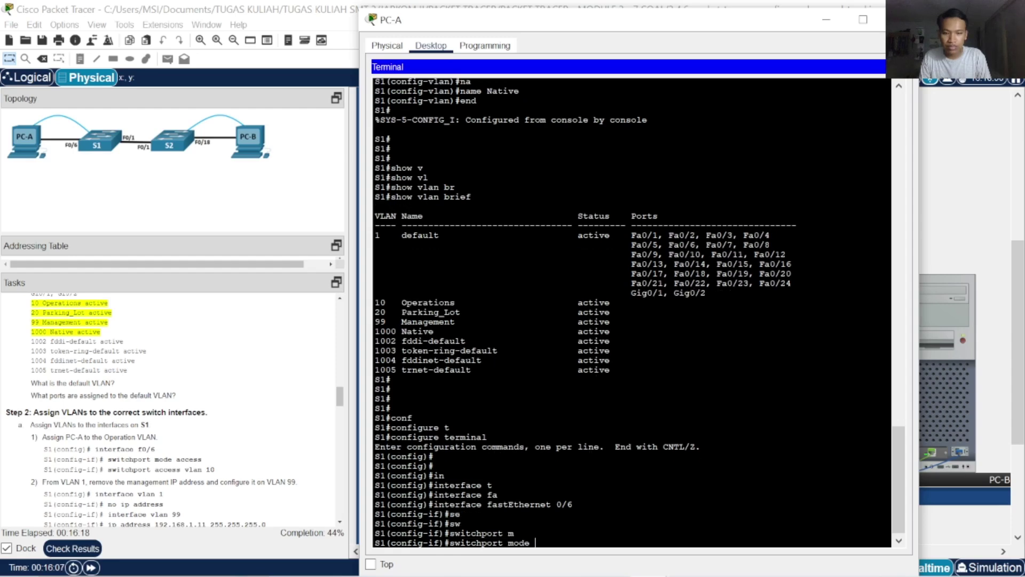
{"action": "type", "text": "ac"}
{"action": "key", "text": "Tab"}
{"action": "key", "text": "Return"}
Type switchport access vlan 10 for Fa0/6 without entering it yet
{"action": "type", "text": "se"}
{"action": "key", "text": "Tab"}
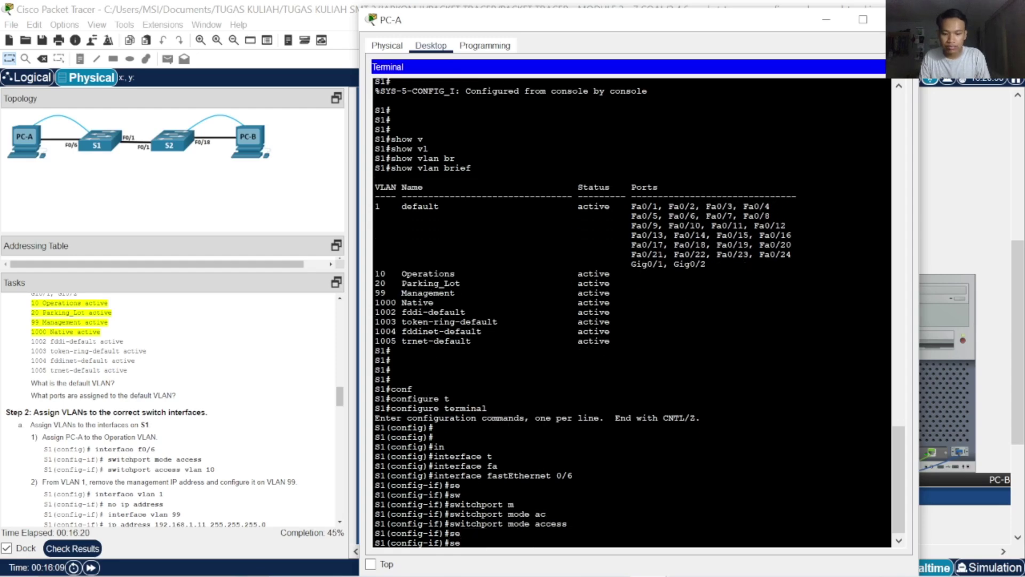
{"action": "key", "text": "BackSpace"}
{"action": "type", "text": "w"}
{"action": "key", "text": "Tab"}
{"action": "type", "text": "ac"}
{"action": "key", "text": "Tab"}
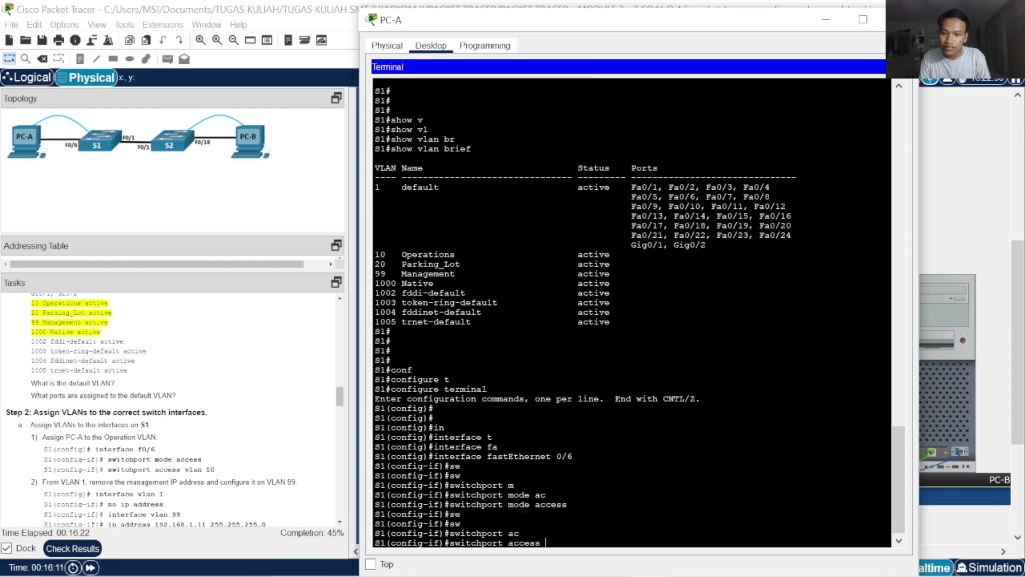
{"action": "type", "text": "vla"}
{"action": "key", "text": "Tab"}
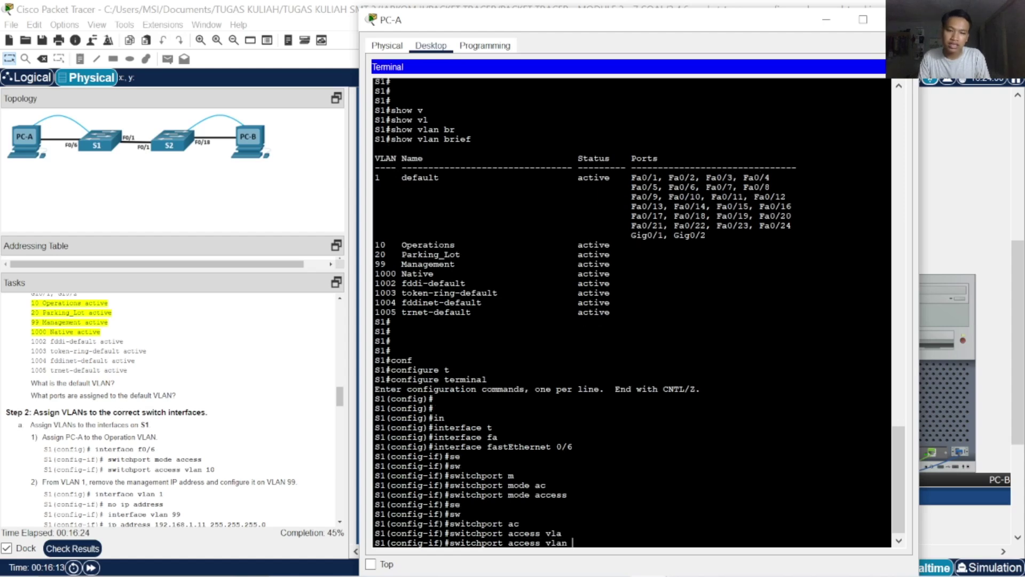
{"action": "type", "text": "10"}
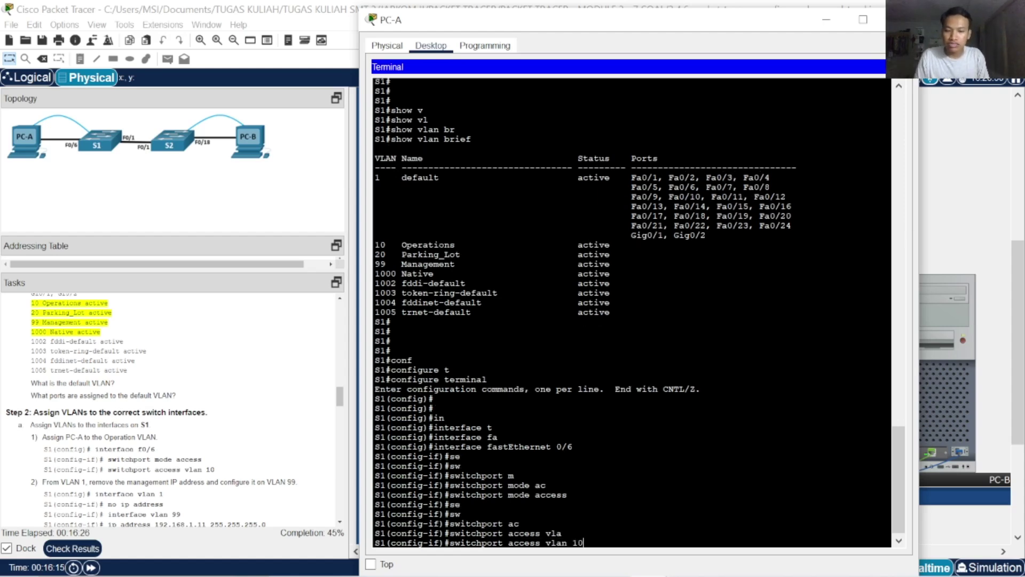
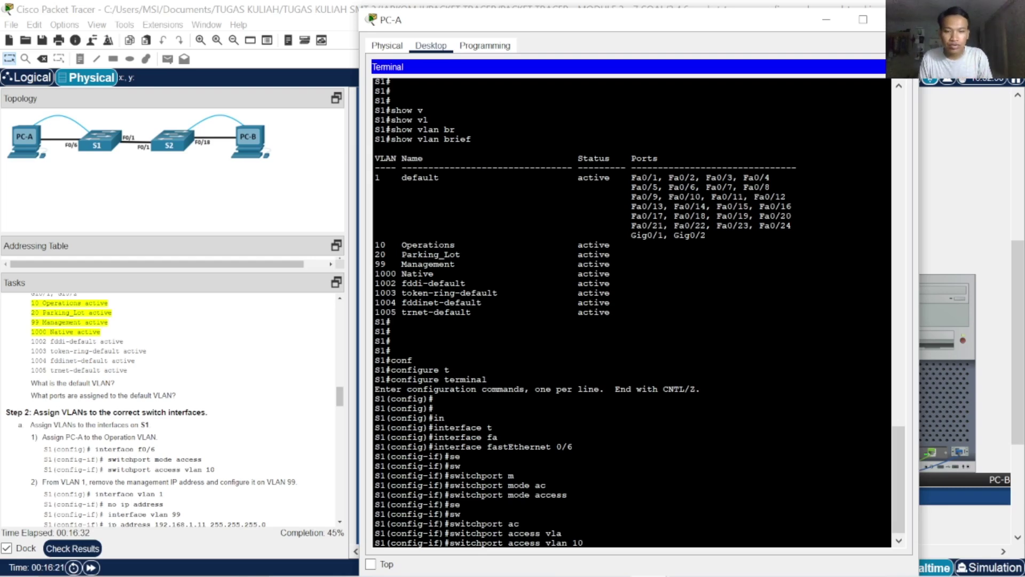
Assign S1's FastEthernet 0/6 access port to VLAN 10
{"action": "key", "text": "Return"}
{"action": "key", "text": "Return"}
{"action": "key", "text": "Return"}
{"action": "key", "text": "Return"}
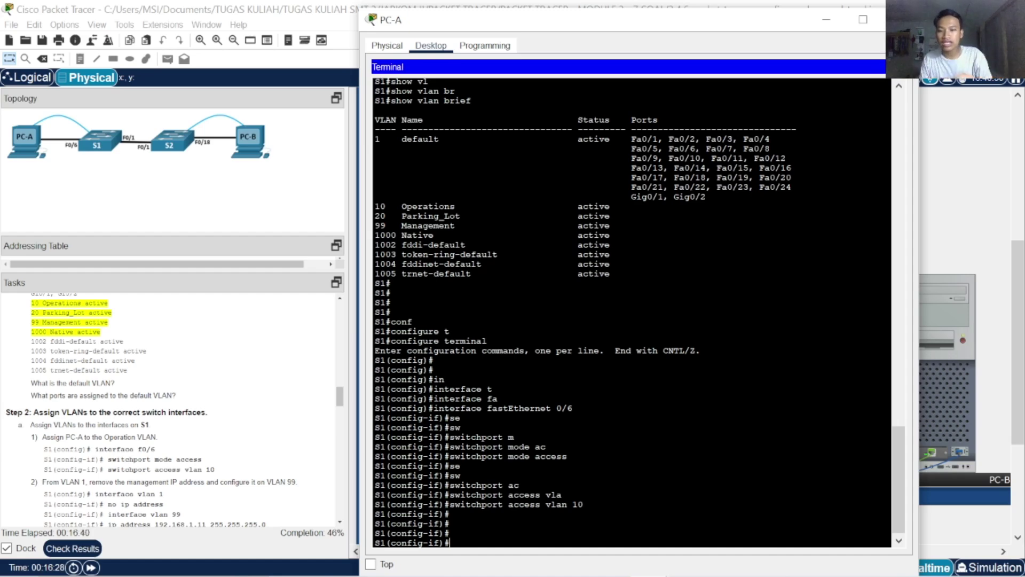
Remove the IP address from S1's VLAN 1 interface
{"action": "type", "text": "exit"}
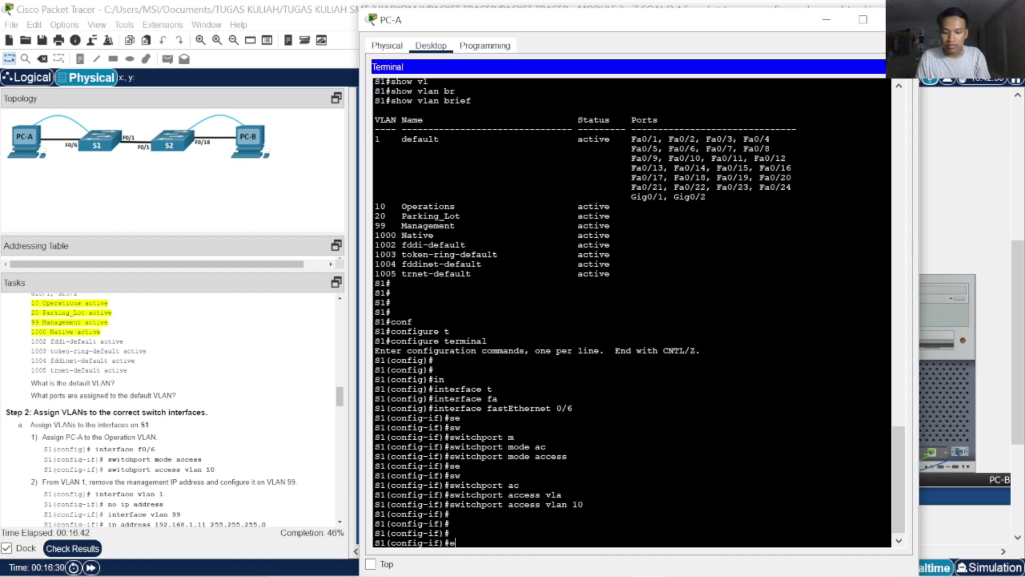
{"action": "key", "text": "Return"}
{"action": "key", "text": "Return"}
{"action": "key", "text": "Return"}
{"action": "type", "text": "in"}
{"action": "key", "text": "Tab"}
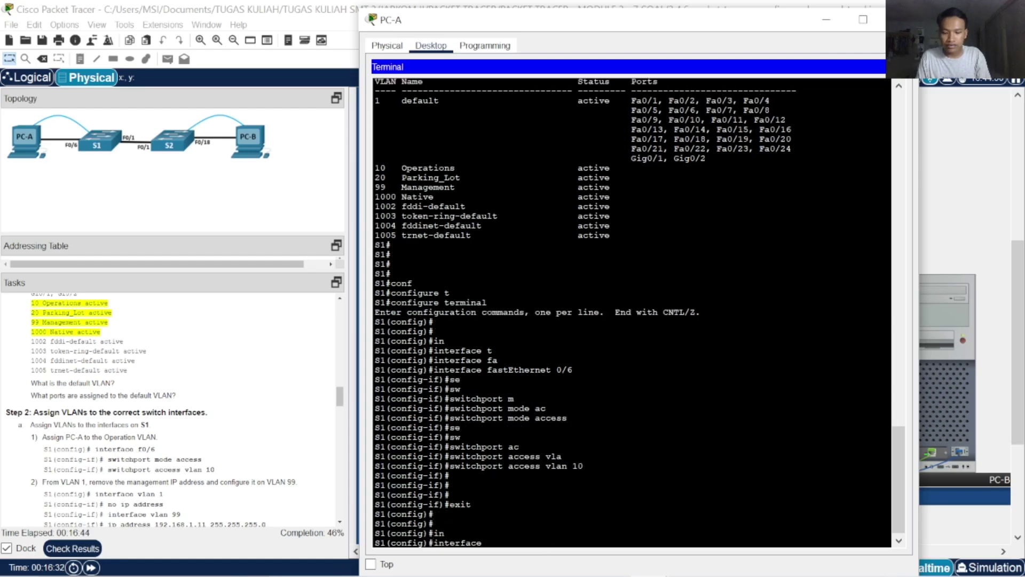
{"action": "type", "text": "v"}
{"action": "key", "text": "Tab"}
{"action": "type", "text": "1"}
{"action": "key", "text": "Return"}
{"action": "key", "text": "Return"}
{"action": "key", "text": "Return"}
{"action": "key", "text": "Return"}
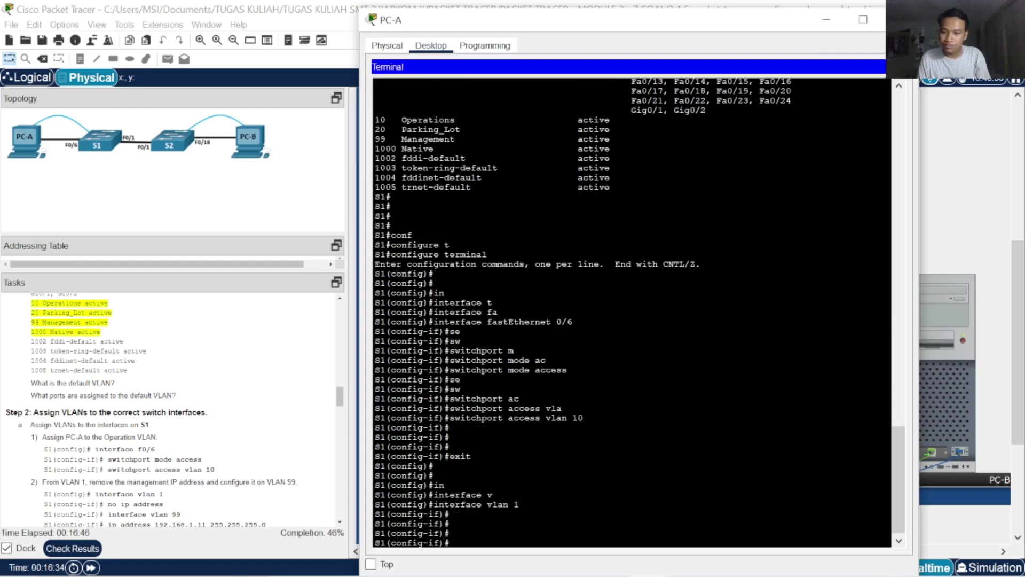
{"action": "type", "text": "no ip ad"}
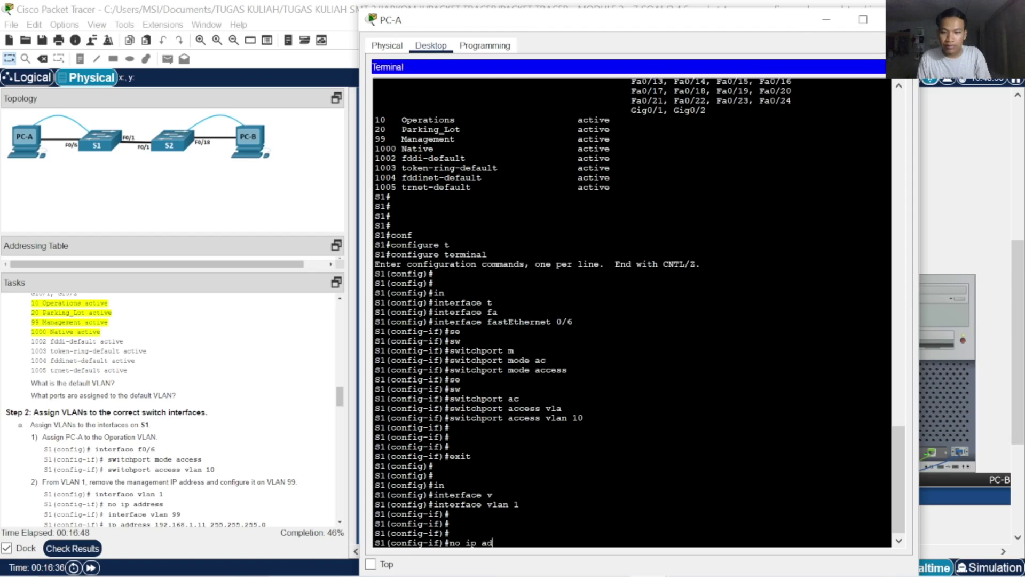
{"action": "key", "text": "Tab"}
{"action": "key", "text": "Return"}
Enter interface vlan 99 on S1, correcting mistyped commands along the way
{"action": "type", "text": "oi"}
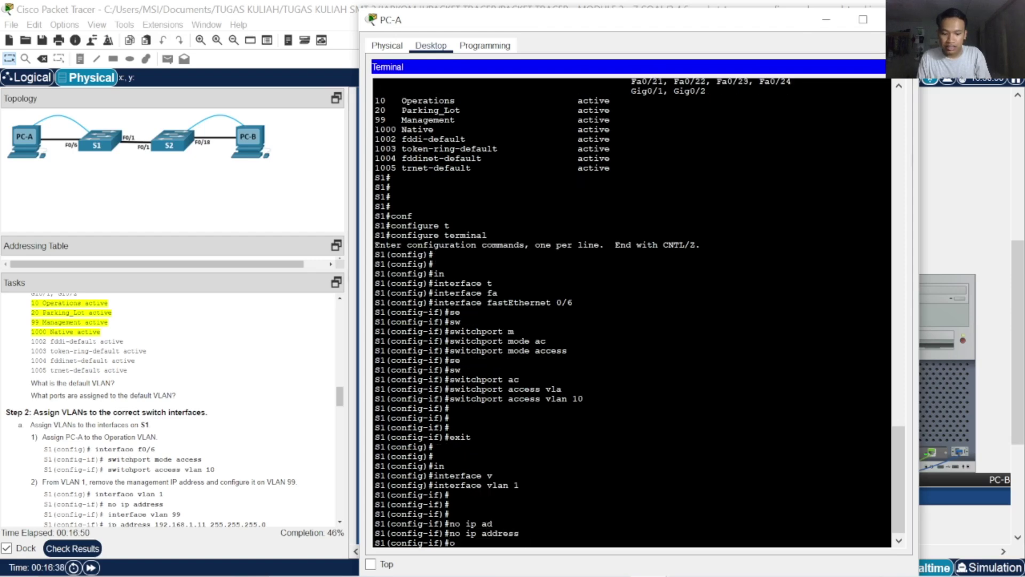
{"action": "key", "text": "BackSpace"}
{"action": "type", "text": "in"}
{"action": "key", "text": "Tab"}
{"action": "type", "text": "t"}
{"action": "key", "text": "Tab"}
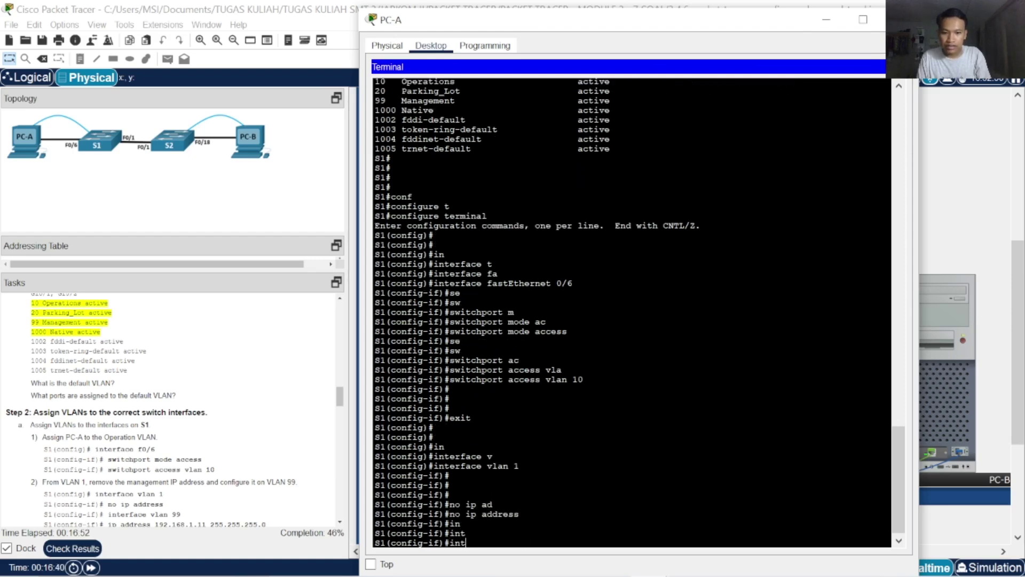
{"action": "key", "text": "BackSpace"}
{"action": "key", "text": "BackSpace"}
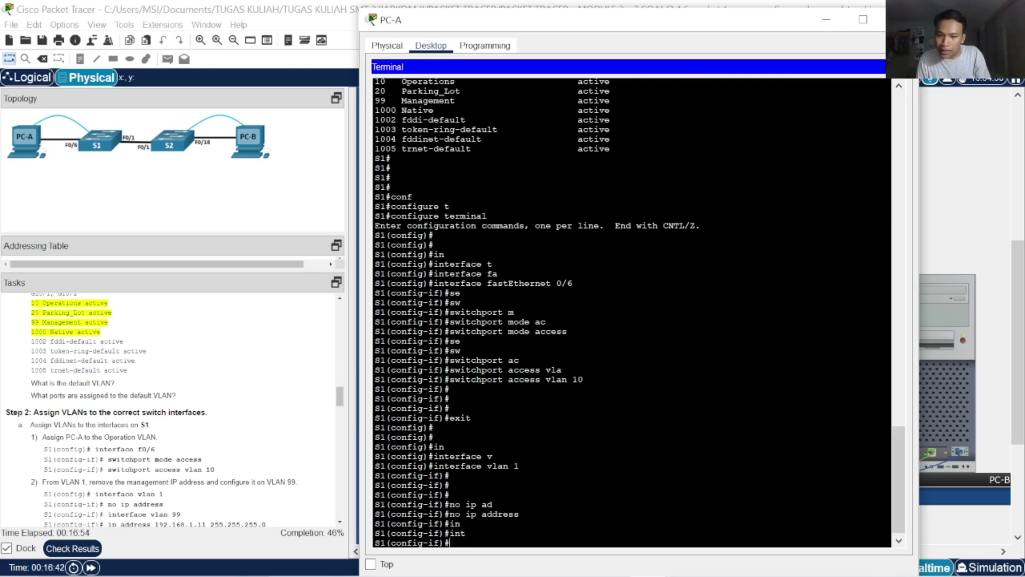
{"action": "type", "text": "inter"}
{"action": "key", "text": "Tab"}
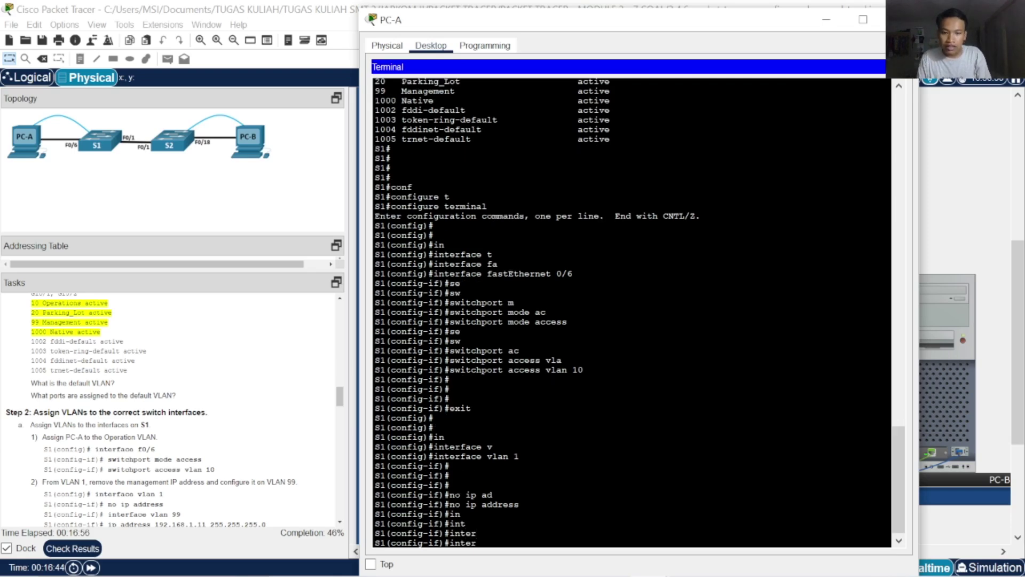
{"action": "type", "text": "f"}
{"action": "key", "text": "Tab"}
{"action": "type", "text": "ace"}
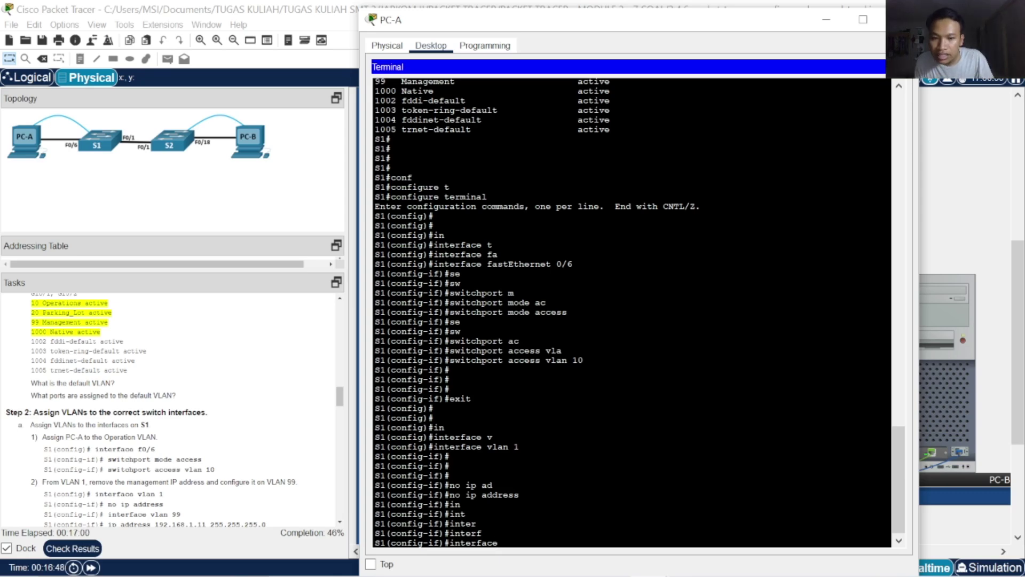
{"action": "type", "text": " vlan 99"}
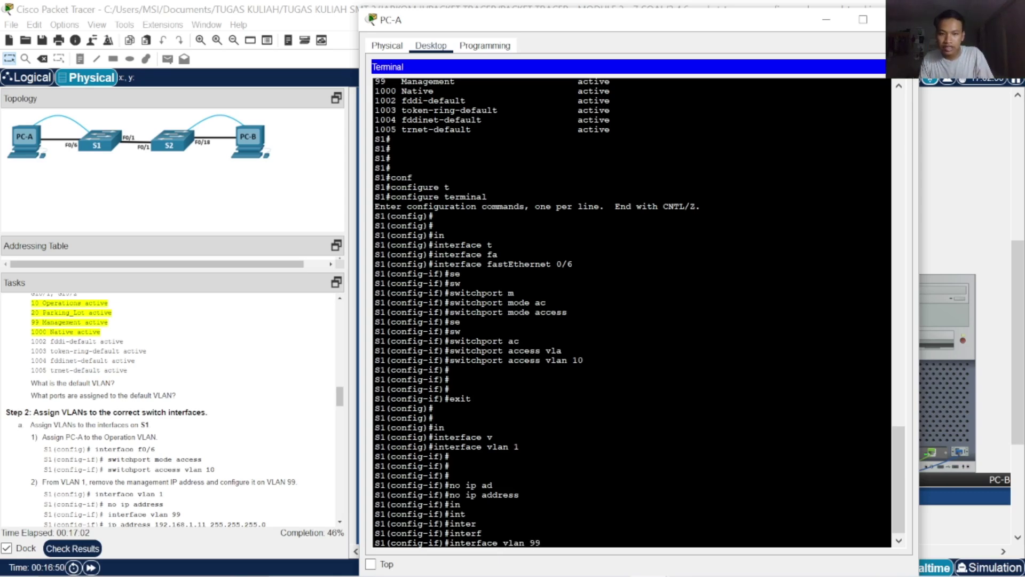
{"action": "key", "text": "Return"}
{"action": "key", "text": "Return"}
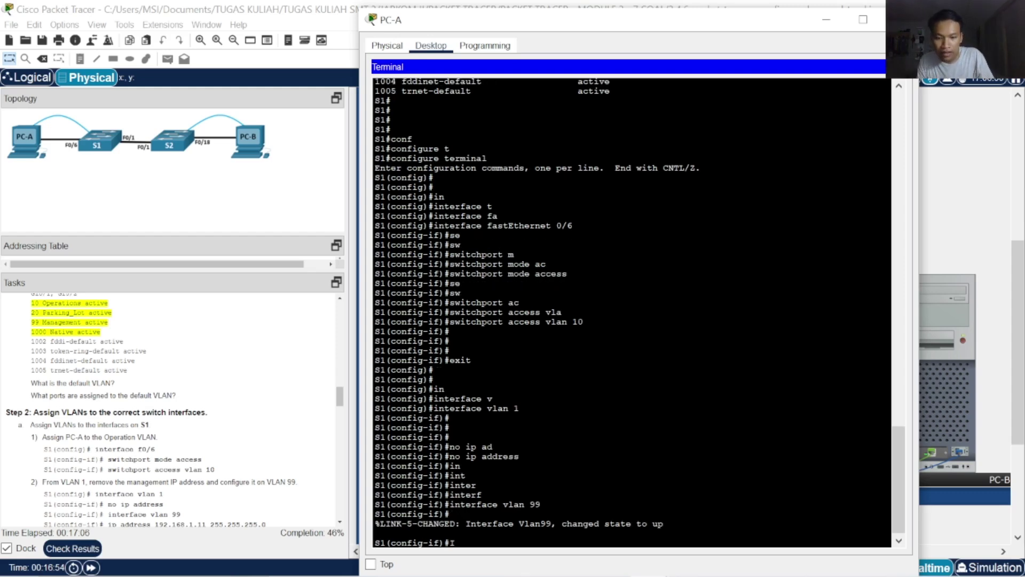
Exit to global configuration and reselect interface vlan 99
{"action": "type", "text": "interf"}
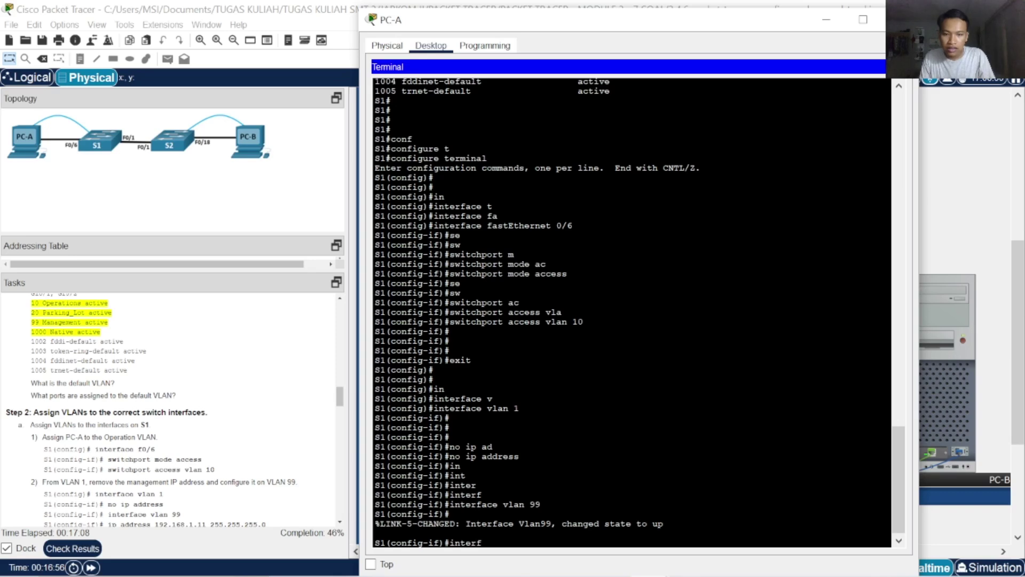
{"action": "key", "text": "BackSpace"}
{"action": "key", "text": "BackSpace"}
{"action": "key", "text": "BackSpace"}
{"action": "key", "text": "BackSpace"}
{"action": "key", "text": "BackSpace"}
{"action": "key", "text": "BackSpace"}
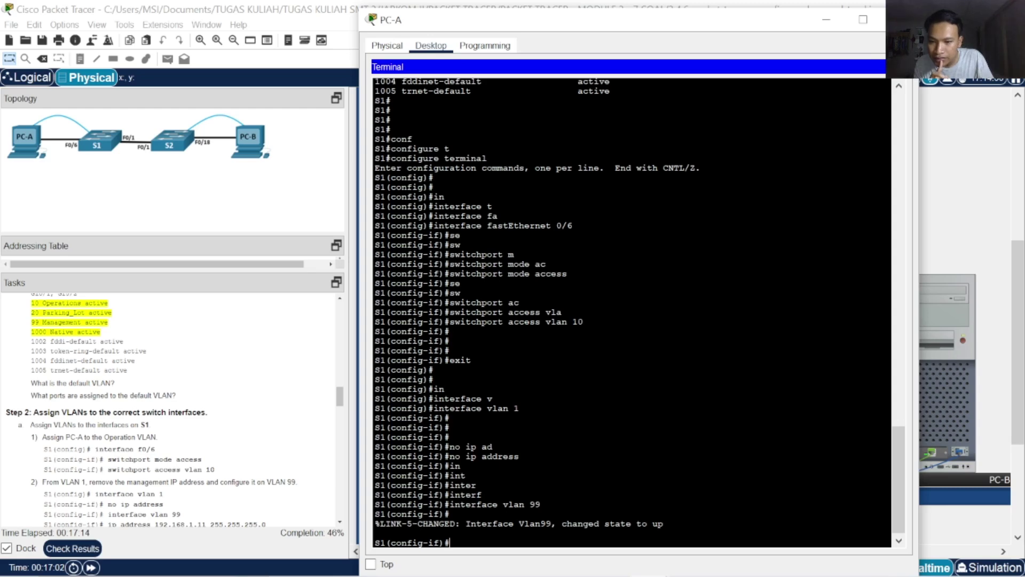
{"action": "type", "text": "exit"}
{"action": "key", "text": "Return"}
{"action": "key", "text": "Return"}
{"action": "key", "text": "Return"}
{"action": "key", "text": "Return"}
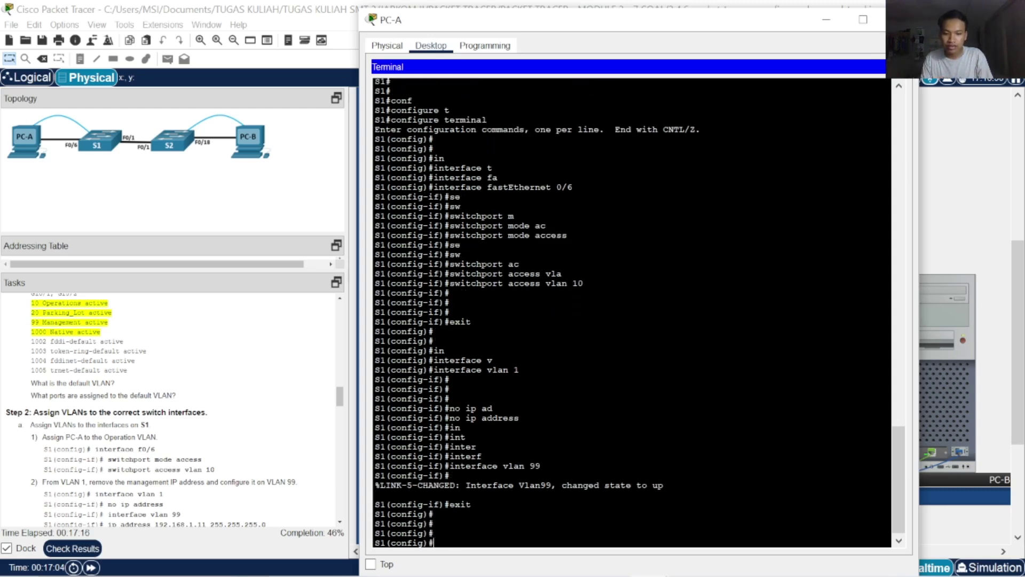
{"action": "type", "text": "in"}
{"action": "key", "text": "Tab"}
{"action": "type", "text": "vl"}
{"action": "key", "text": "Tab"}
{"action": "type", "text": "99"}
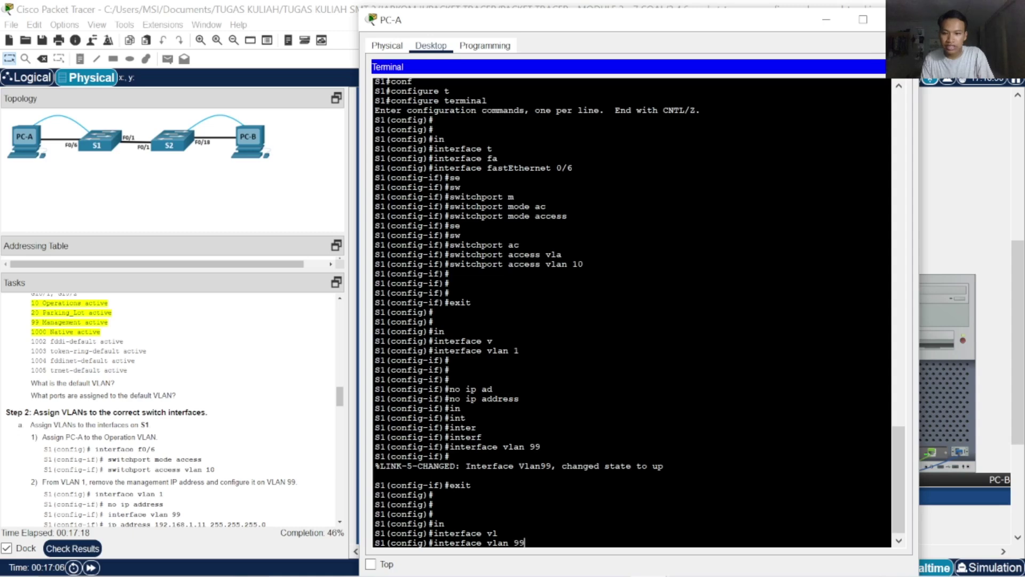
{"action": "key", "text": "Return"}
Assign 192.168.1.11 255.255.255.0 to VLAN 99 and return to privileged mode
{"action": "type", "text": "ip ad"}
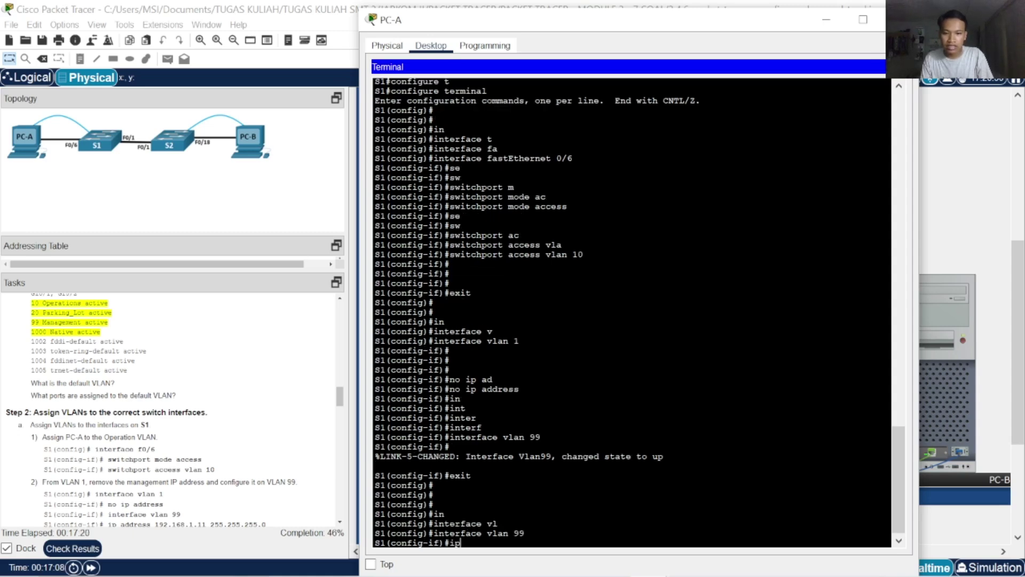
{"action": "key", "text": "Tab"}
{"action": "scroll", "coordinate": [189, 391], "scroll_direction": "down", "scroll_amount": 2}
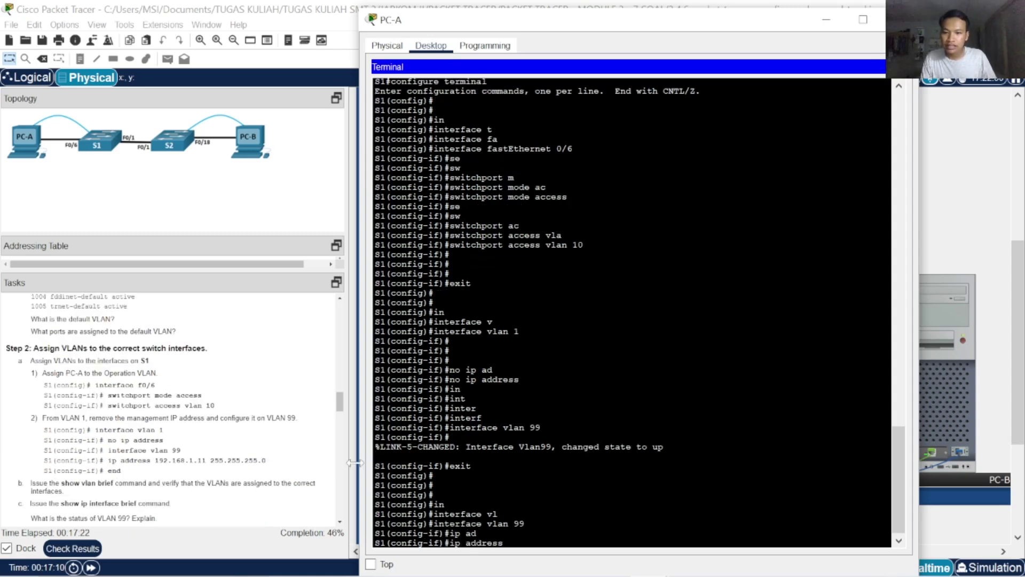
{"action": "type", "text": "192"}
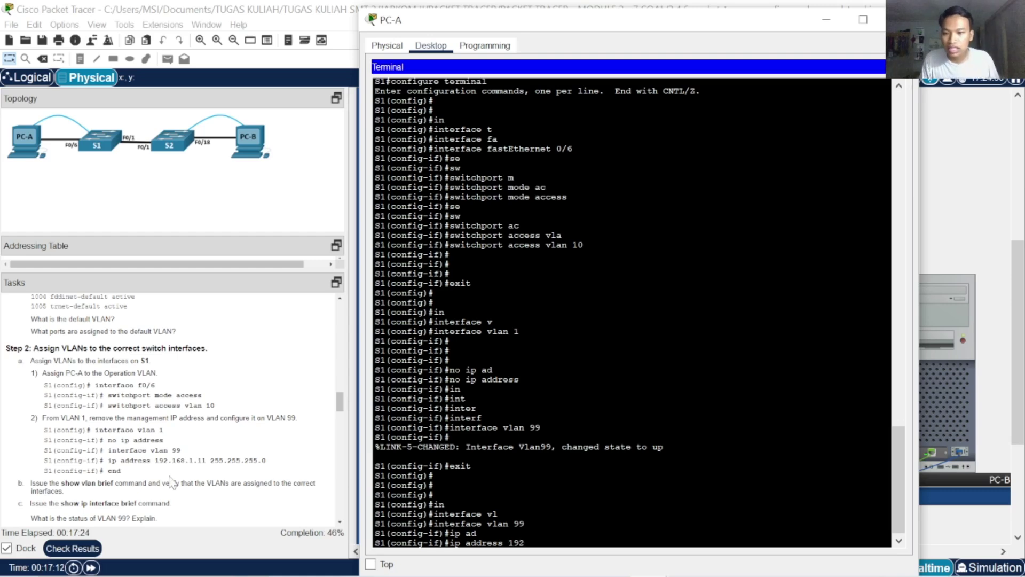
{"action": "scroll", "coordinate": [173, 427], "scroll_direction": "up", "scroll_amount": 1}
{"action": "scroll", "coordinate": [174, 411], "scroll_direction": "down", "scroll_amount": 4}
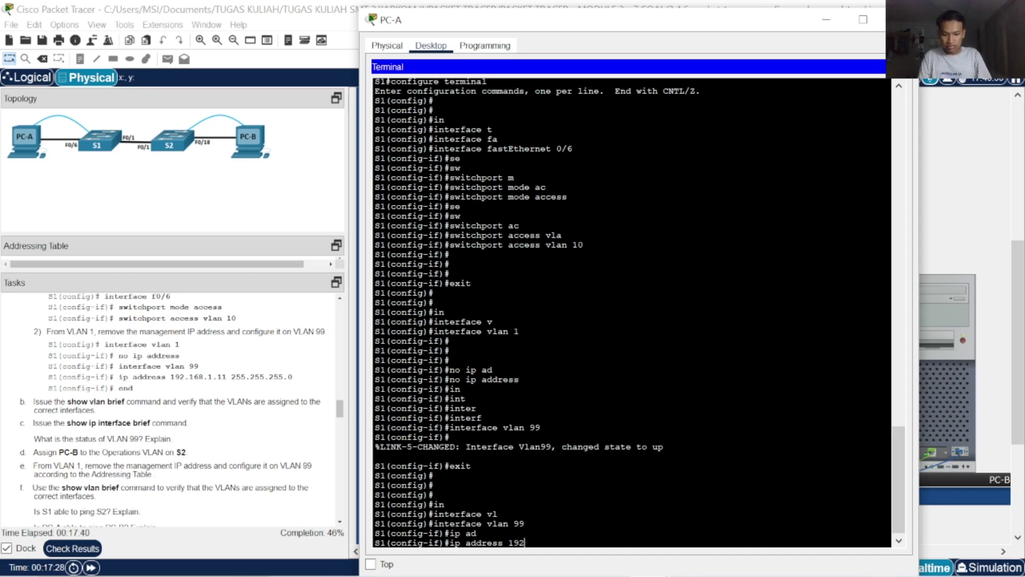
{"action": "type", "text": ".168.1.1"}
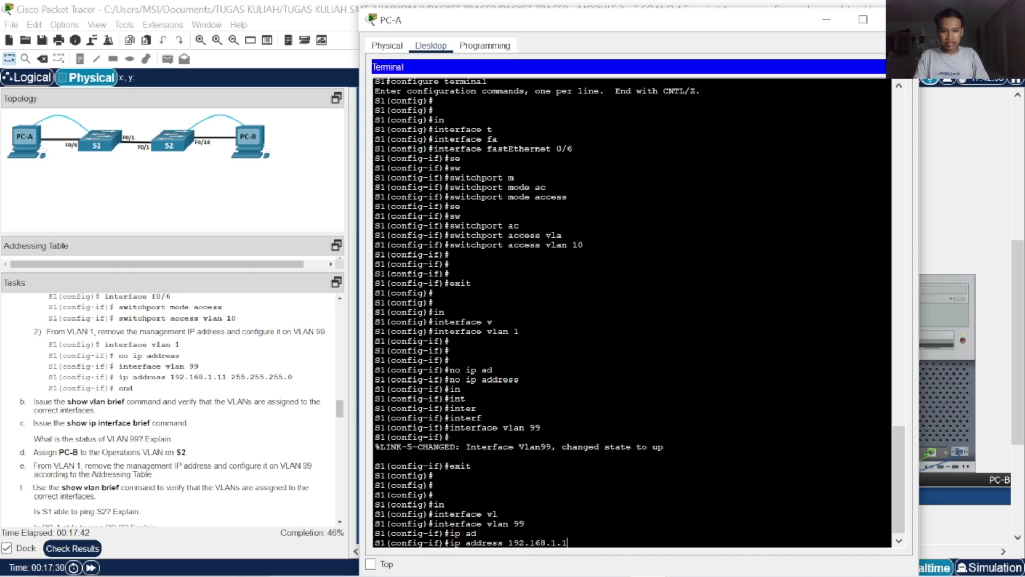
{"action": "type", "text": "1 255"}
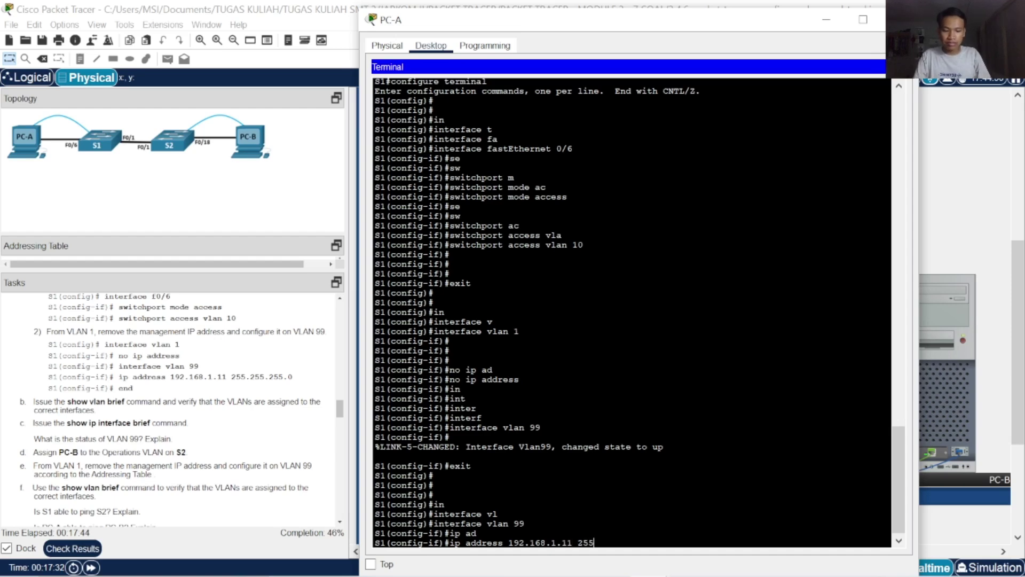
{"action": "type", "text": ".255.255.0"}
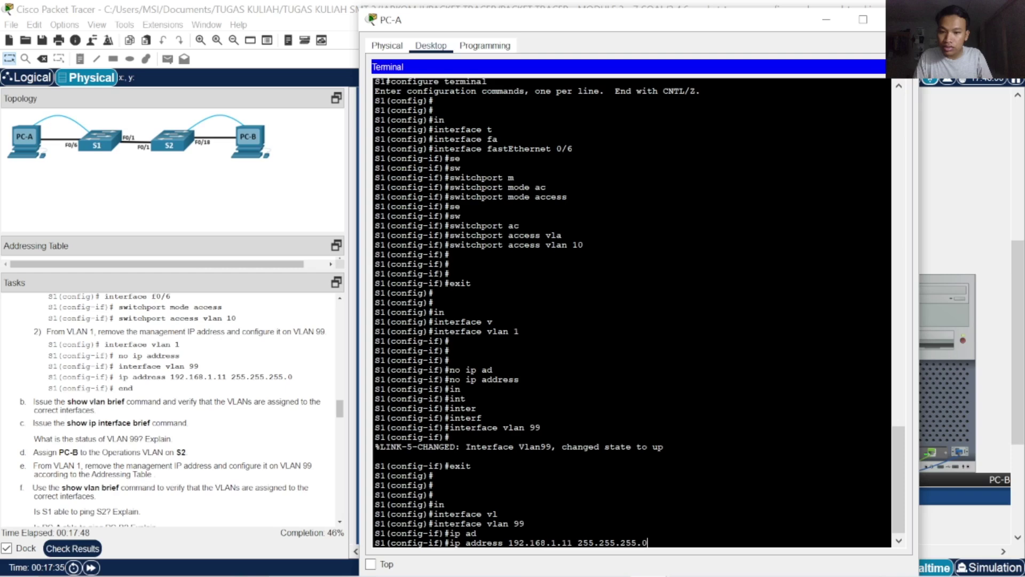
{"action": "key", "text": "Return"}
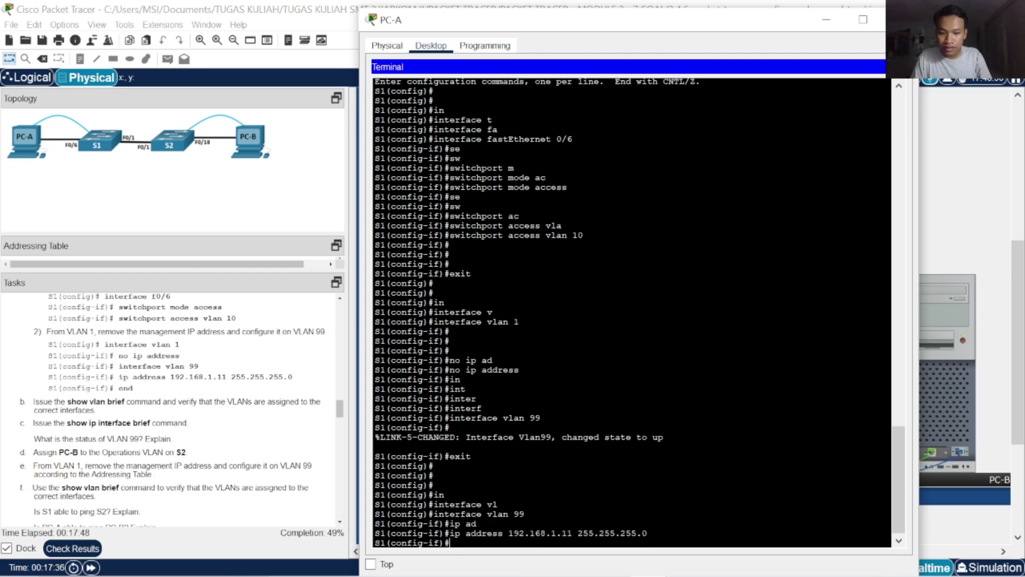
{"action": "type", "text": "end"}
{"action": "key", "text": "Return"}
{"action": "key", "text": "Return"}
{"action": "key", "text": "Return"}
{"action": "key", "text": "Return"}
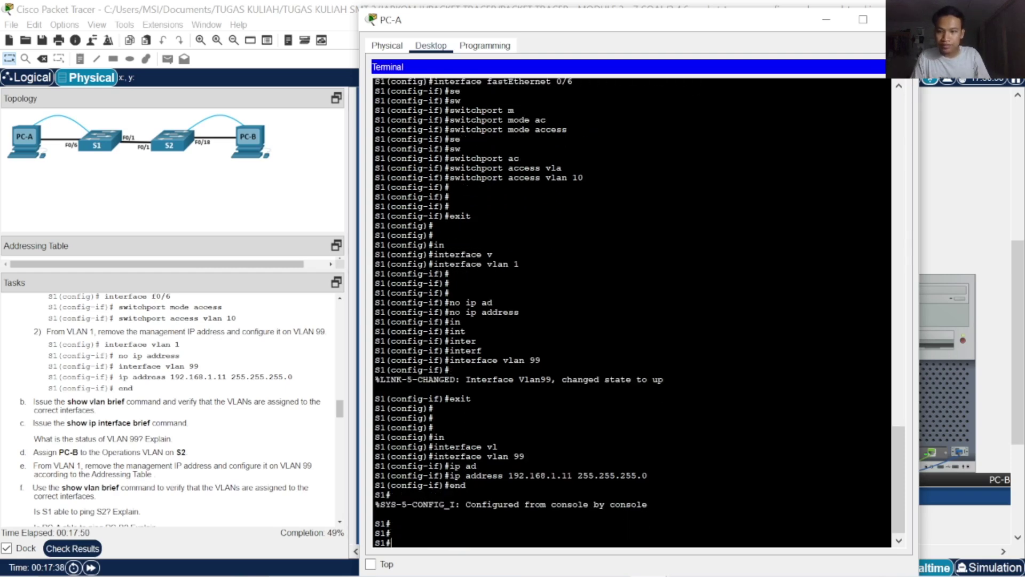
{"action": "type", "text": "show"}
{"action": "key", "text": "Tab"}
{"action": "type", "text": "vl"}
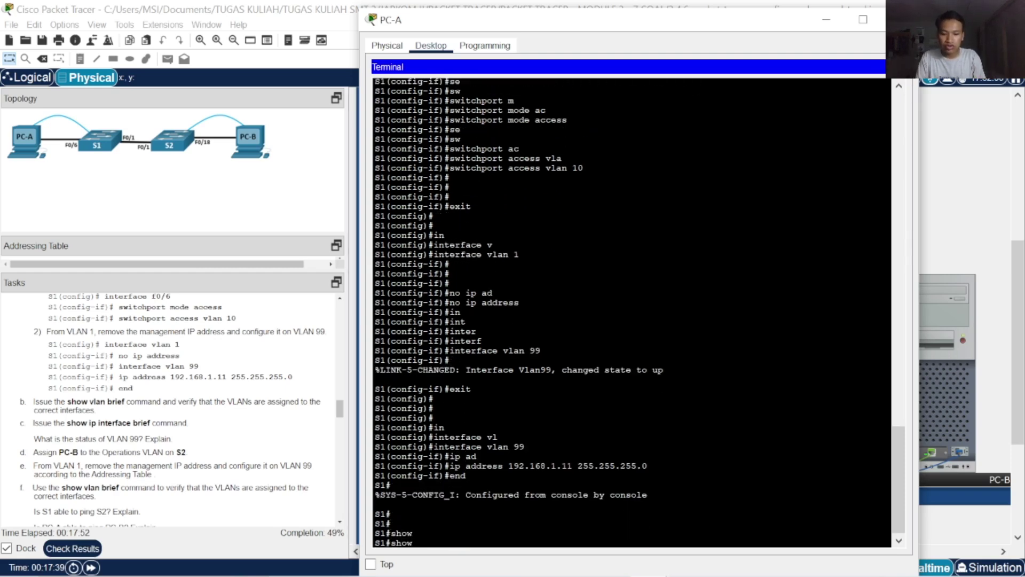
{"action": "key", "text": "Tab"}
{"action": "type", "text": "br"}
{"action": "key", "text": "Tab"}
{"action": "key", "text": "Return"}
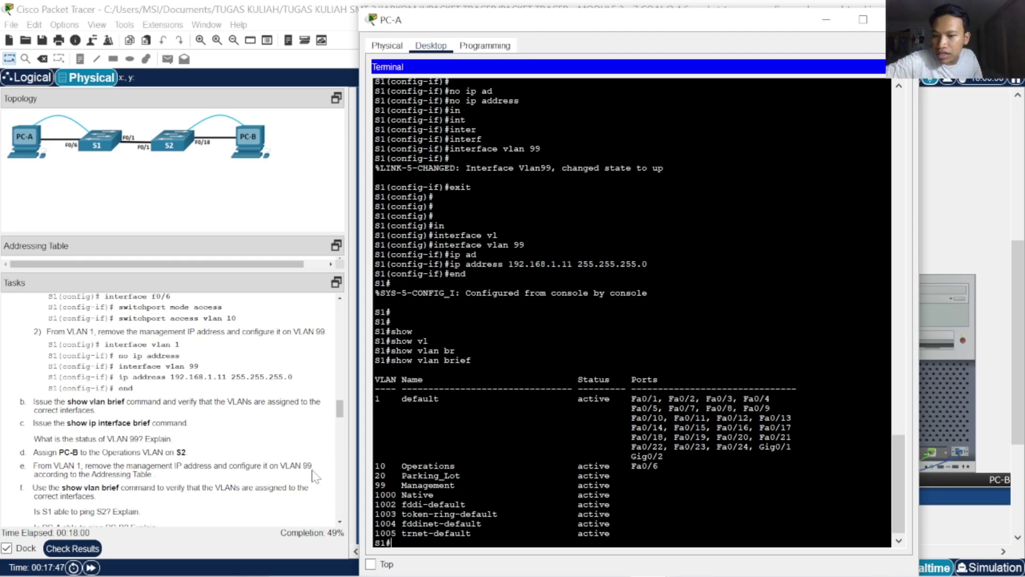
{"action": "left_click_drag", "start_coordinate": [439, 485], "coordinate": [595, 495]}
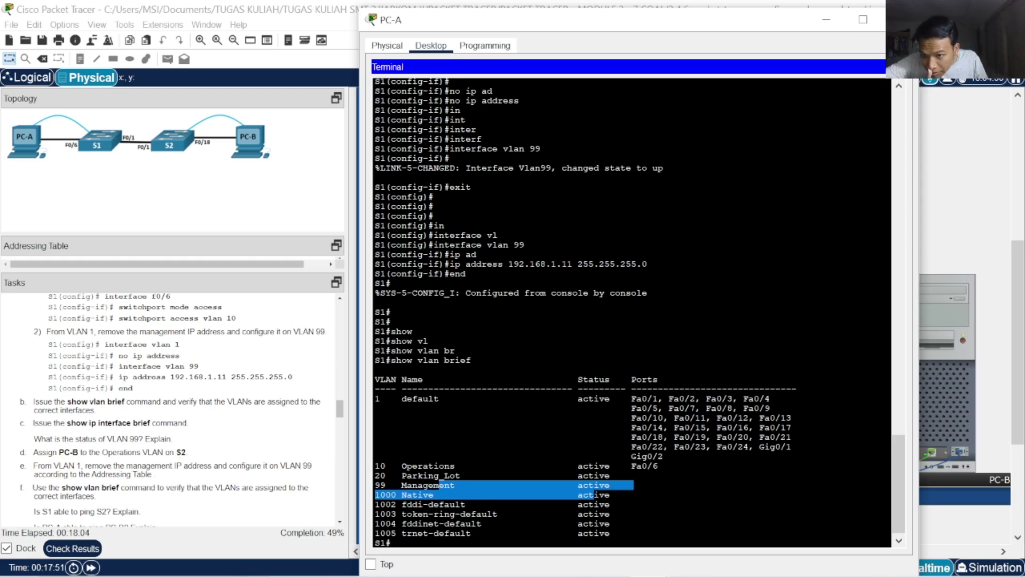
{"action": "scroll", "coordinate": [631, 313], "scroll_direction": "up", "scroll_amount": 20}
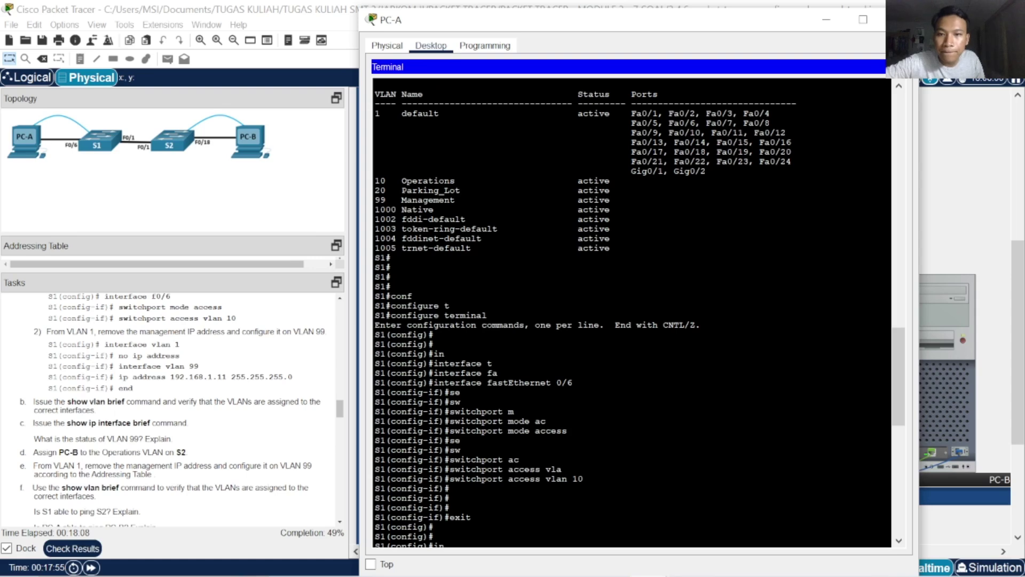
{"action": "scroll", "coordinate": [594, 492], "scroll_direction": "down", "scroll_amount": 20}
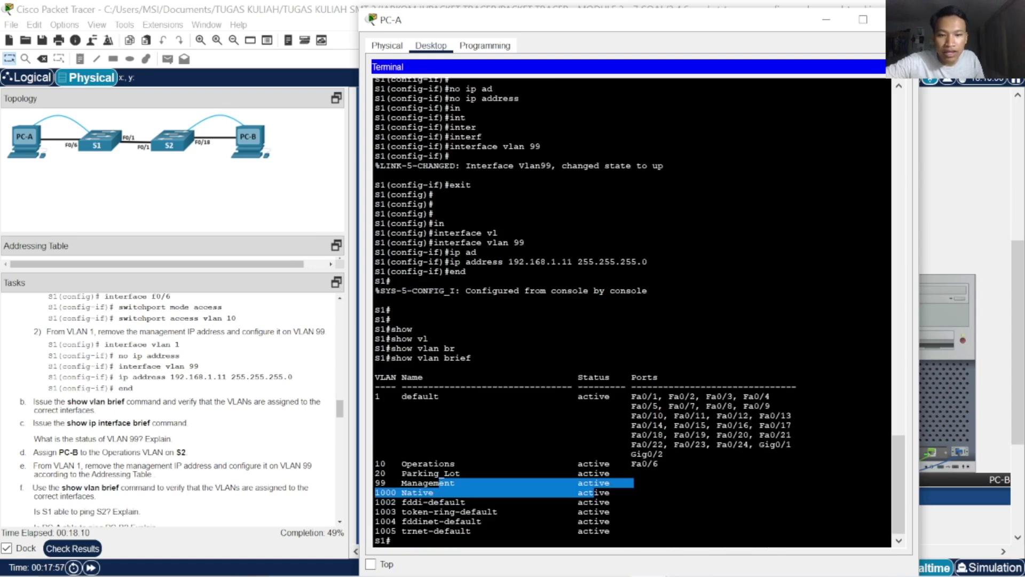
{"action": "scroll", "coordinate": [264, 419], "scroll_direction": "down", "scroll_amount": 3}
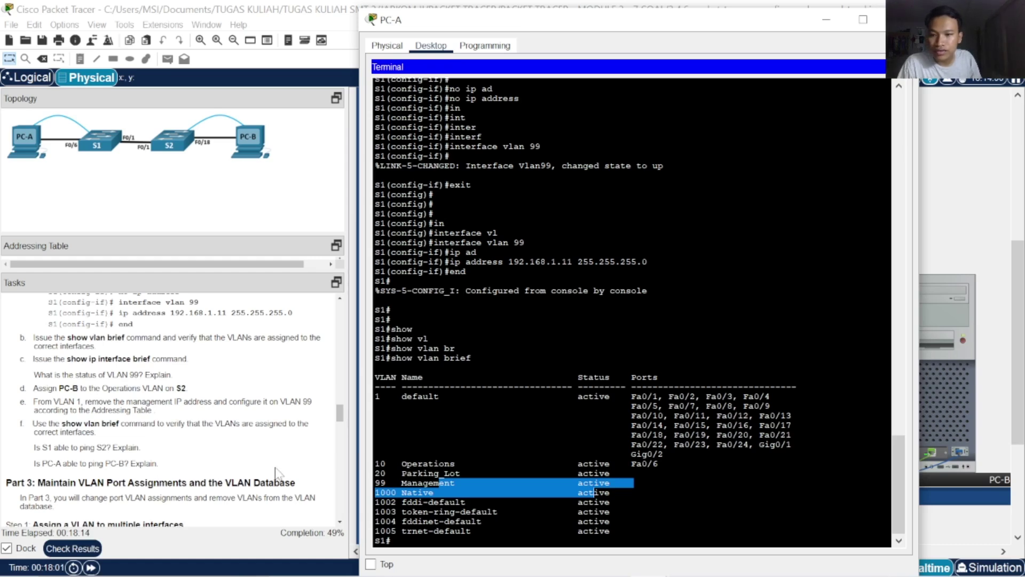
{"action": "left_click", "coordinate": [594, 493]}
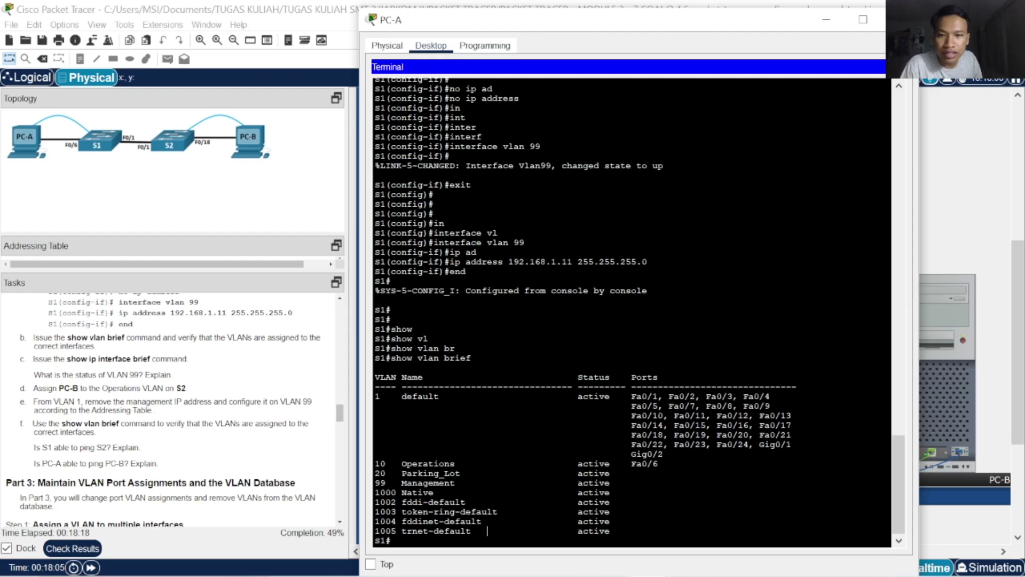
Run show ip interface brief on S1 and highlight the Vlan1 and Vlan99 rows
{"action": "key", "text": "Return"}
{"action": "key", "text": "Return"}
{"action": "key", "text": "Return"}
{"action": "key", "text": "Return"}
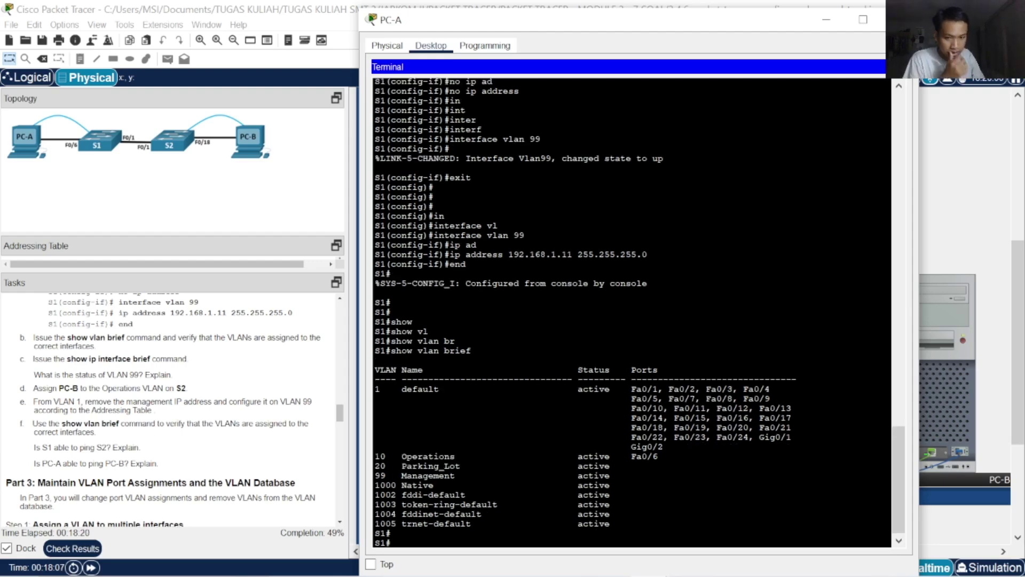
{"action": "type", "text": "show"}
{"action": "key", "text": "Tab"}
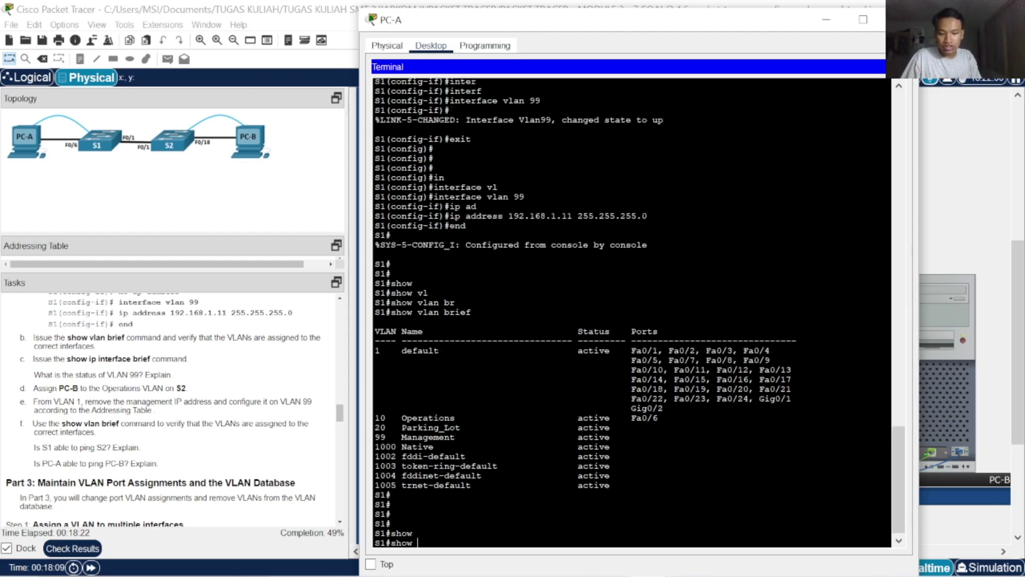
{"action": "type", "text": "ip"}
{"action": "key", "text": "Tab"}
{"action": "type", "text": "in"}
{"action": "key", "text": "Tab"}
{"action": "type", "text": "br"}
{"action": "key", "text": "Tab"}
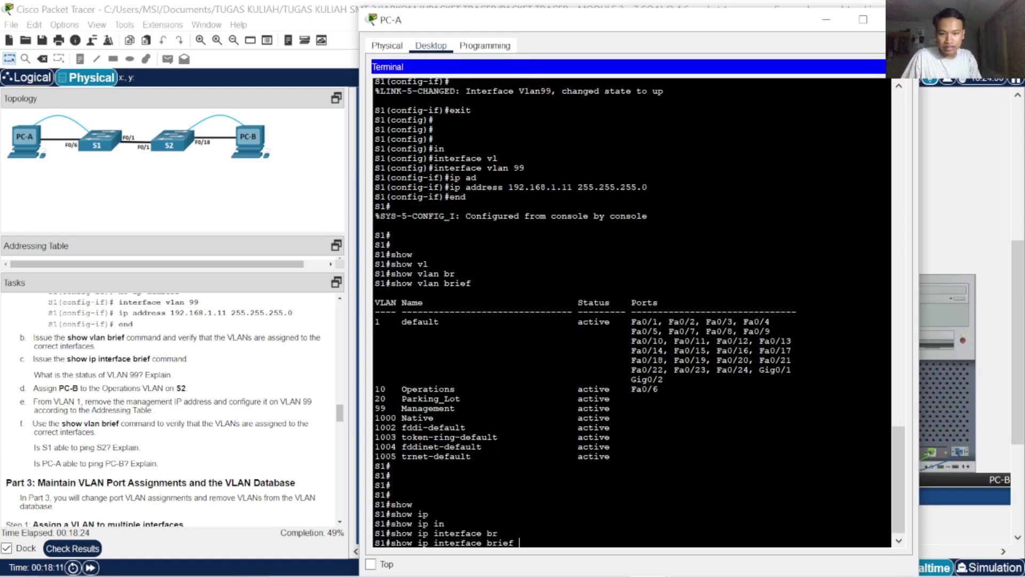
{"action": "key", "text": "Return"}
{"action": "key", "text": "Return"}
{"action": "key", "text": "Return"}
{"action": "key", "text": "Return"}
{"action": "key", "text": "Return"}
{"action": "key", "text": "Return"}
{"action": "key", "text": "Return"}
{"action": "key", "text": "Return"}
{"action": "key", "text": "Return"}
{"action": "key", "text": "Return"}
{"action": "key", "text": "Return"}
{"action": "key", "text": "Return"}
{"action": "key", "text": "Return"}
{"action": "key", "text": "Return"}
{"action": "key", "text": "Return"}
{"action": "key", "text": "Return"}
{"action": "key", "text": "Return"}
{"action": "key", "text": "Return"}
{"action": "key", "text": "Return"}
{"action": "key", "text": "Return"}
{"action": "key", "text": "Return"}
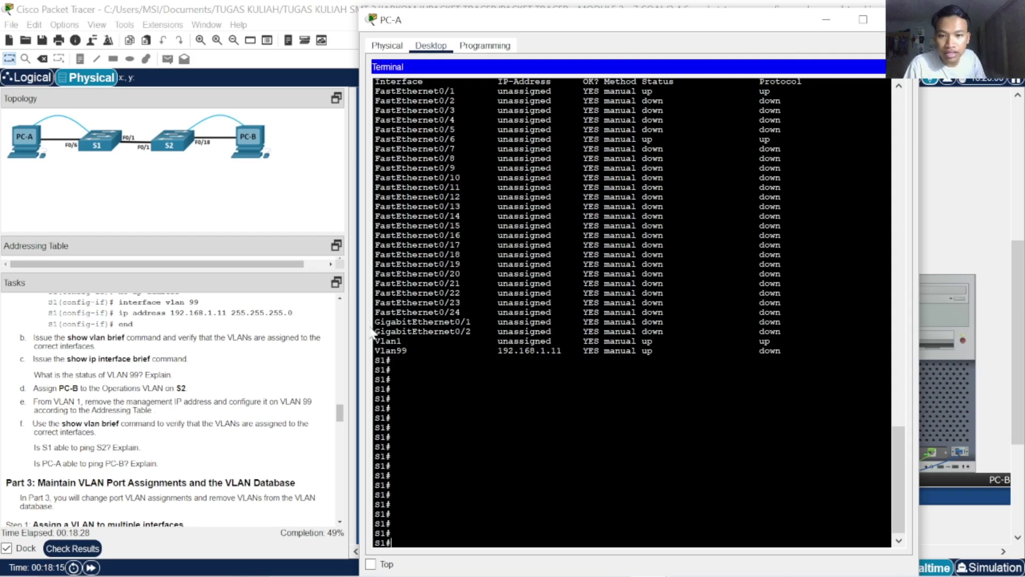
{"action": "left_click_drag", "start_coordinate": [434, 341], "coordinate": [781, 351]}
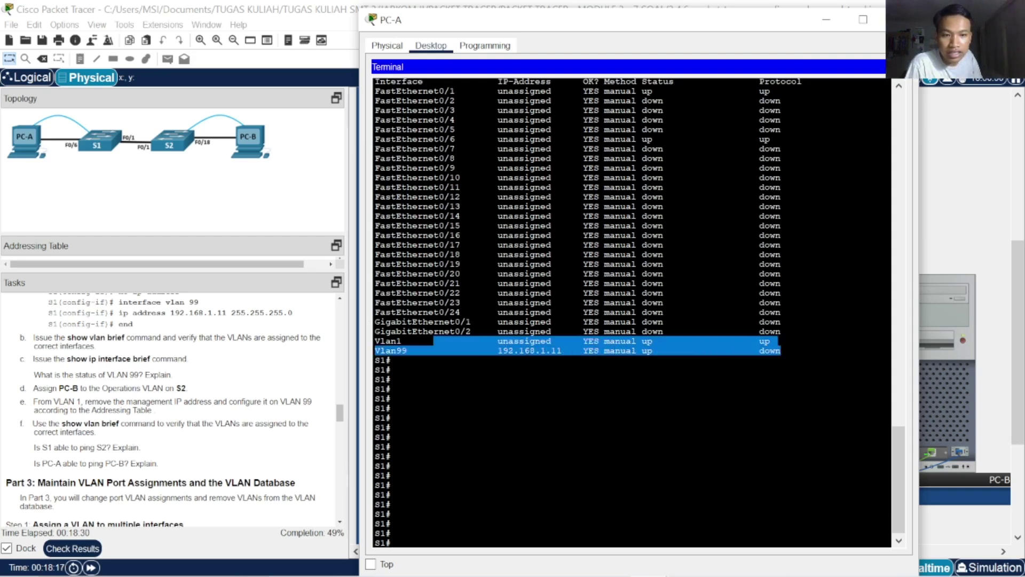
{"action": "left_click", "coordinate": [782, 351]}
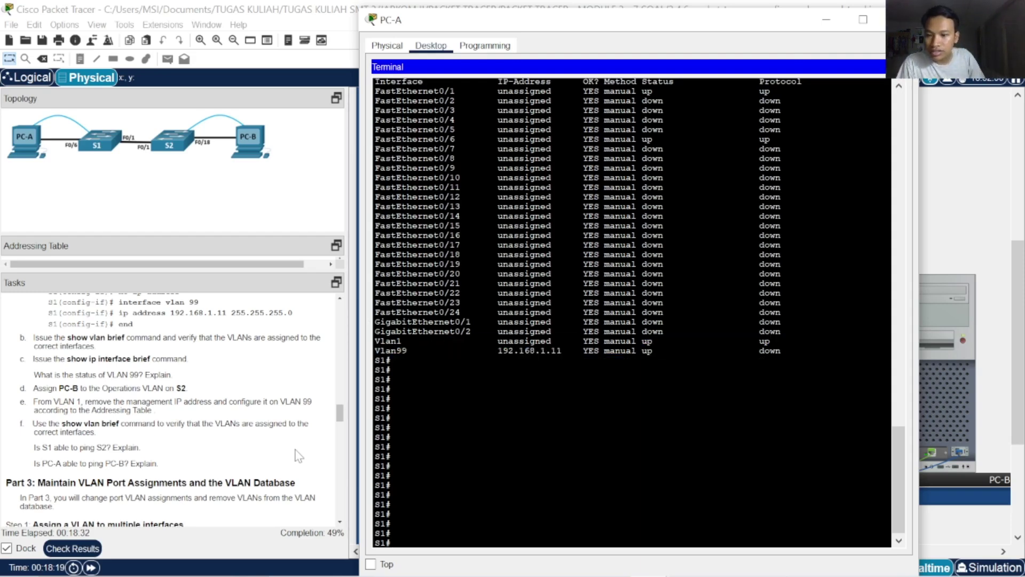
Review the Activity Results assessment items showing a 38/77 score, then close the window
{"action": "left_click", "coordinate": [72, 548]}
{"action": "left_click", "coordinate": [158, 92]}
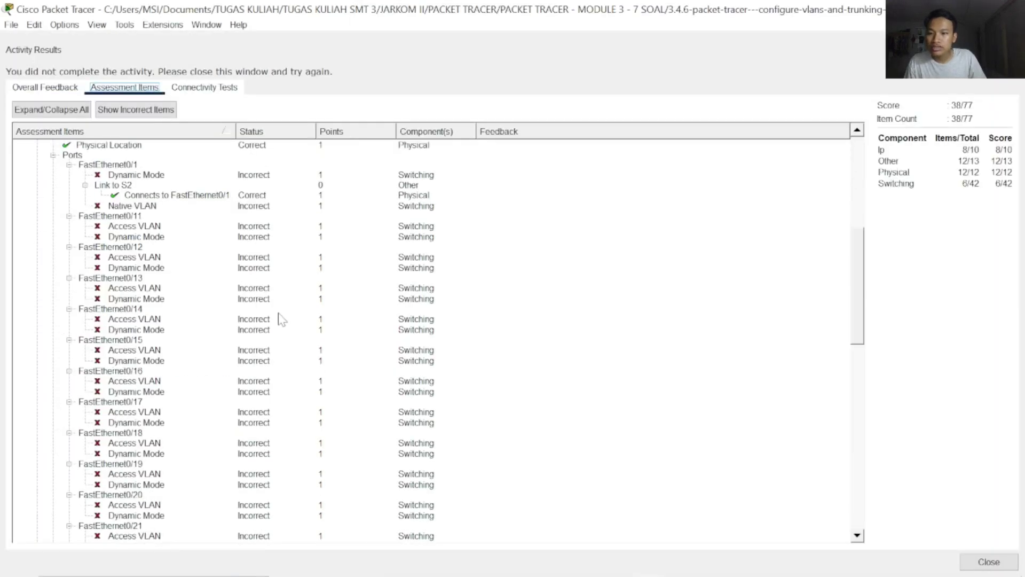
{"action": "scroll", "coordinate": [278, 318], "scroll_direction": "up", "scroll_amount": 4}
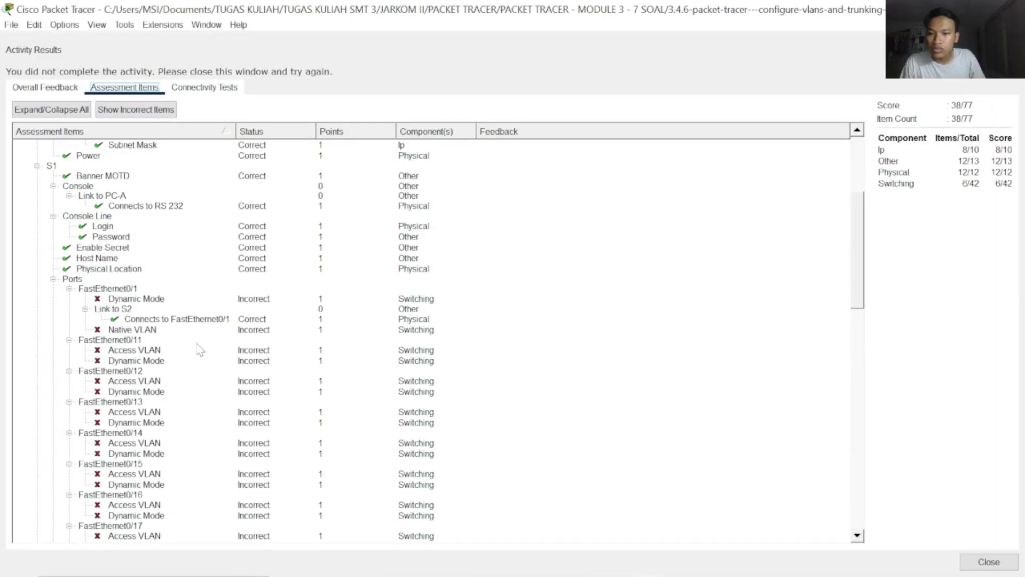
{"action": "scroll", "coordinate": [197, 350], "scroll_direction": "down", "scroll_amount": 10}
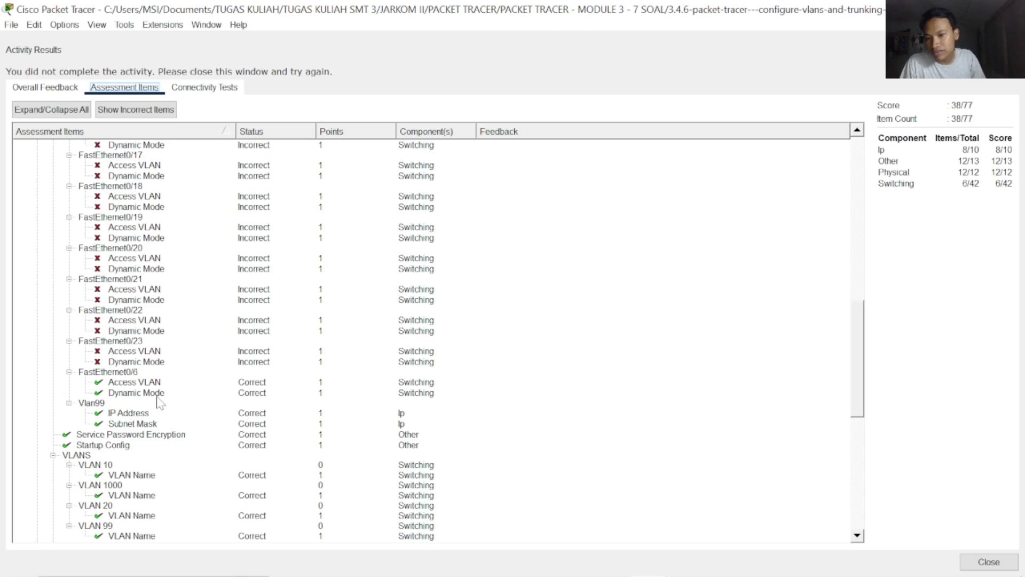
{"action": "scroll", "coordinate": [160, 404], "scroll_direction": "up", "scroll_amount": 10}
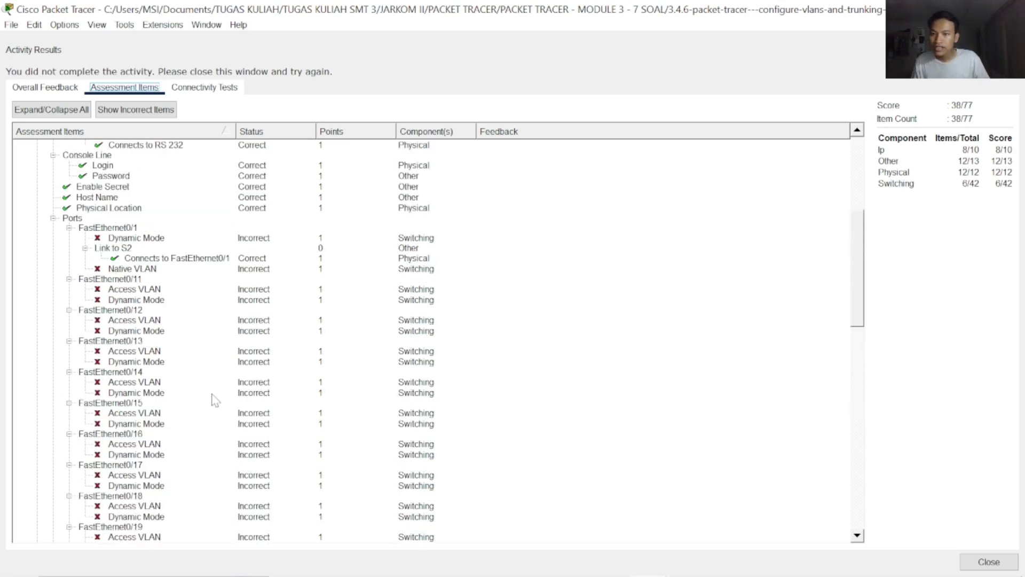
{"action": "left_click", "coordinate": [983, 562]}
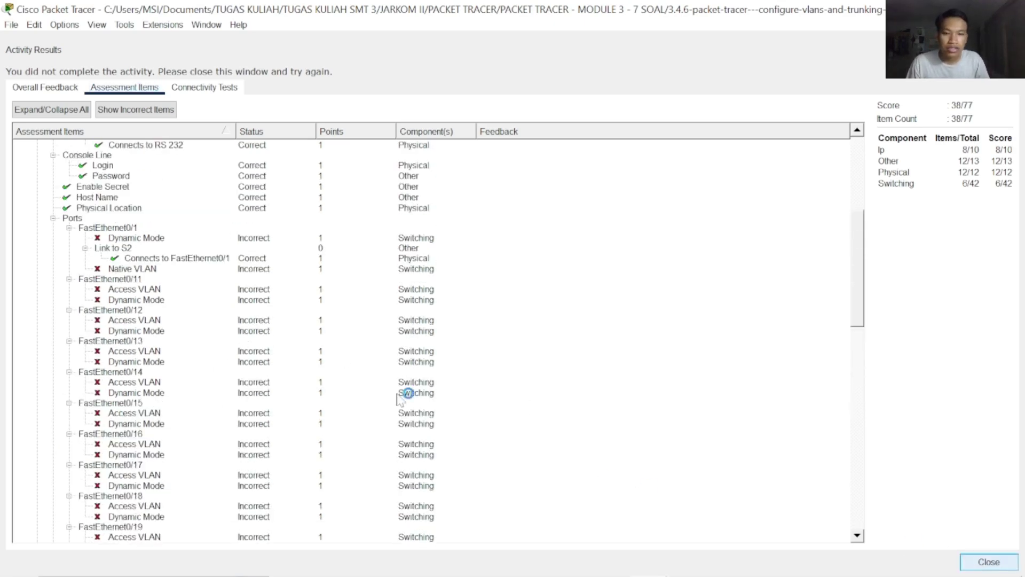
Scroll the Tasks panel to Part 3 and bring PC-A's S1 terminal back up
{"action": "scroll", "coordinate": [258, 364], "scroll_direction": "down", "scroll_amount": 10}
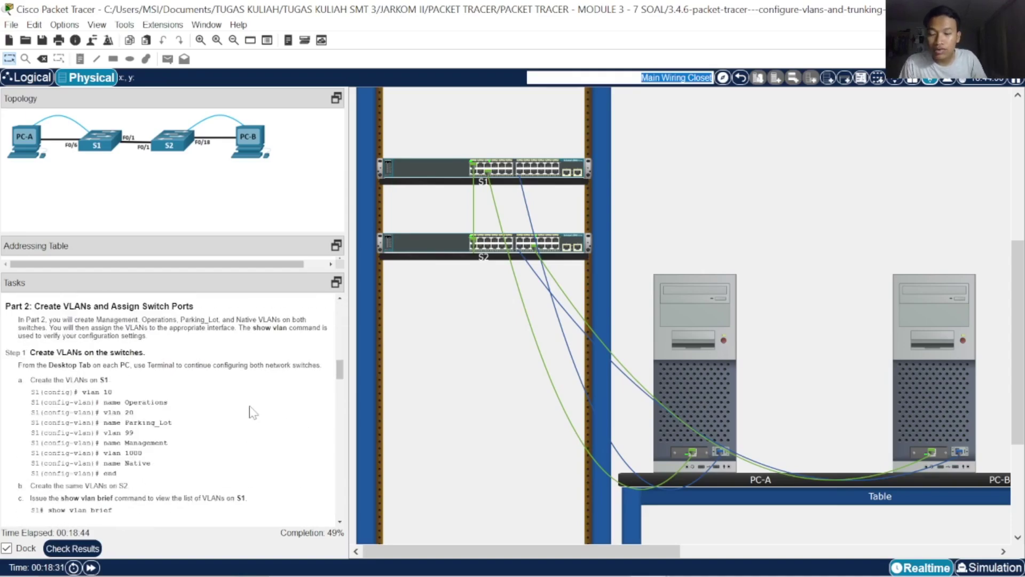
{"action": "scroll", "coordinate": [248, 408], "scroll_direction": "down", "scroll_amount": 5}
{"action": "scroll", "coordinate": [241, 393], "scroll_direction": "down", "scroll_amount": 10}
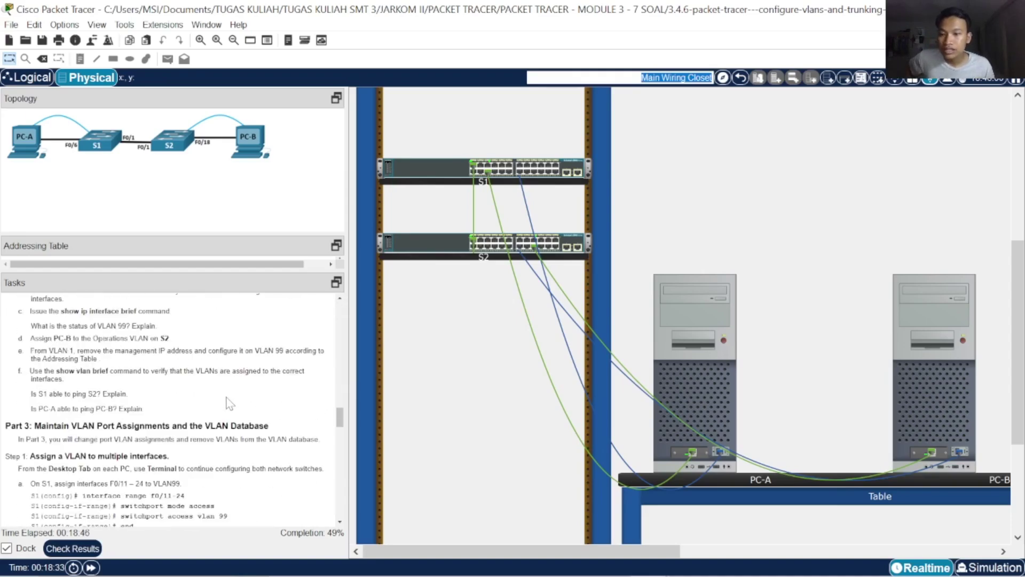
{"action": "scroll", "coordinate": [225, 403], "scroll_direction": "down", "scroll_amount": 5}
{"action": "scroll", "coordinate": [221, 410], "scroll_direction": "up", "scroll_amount": 3}
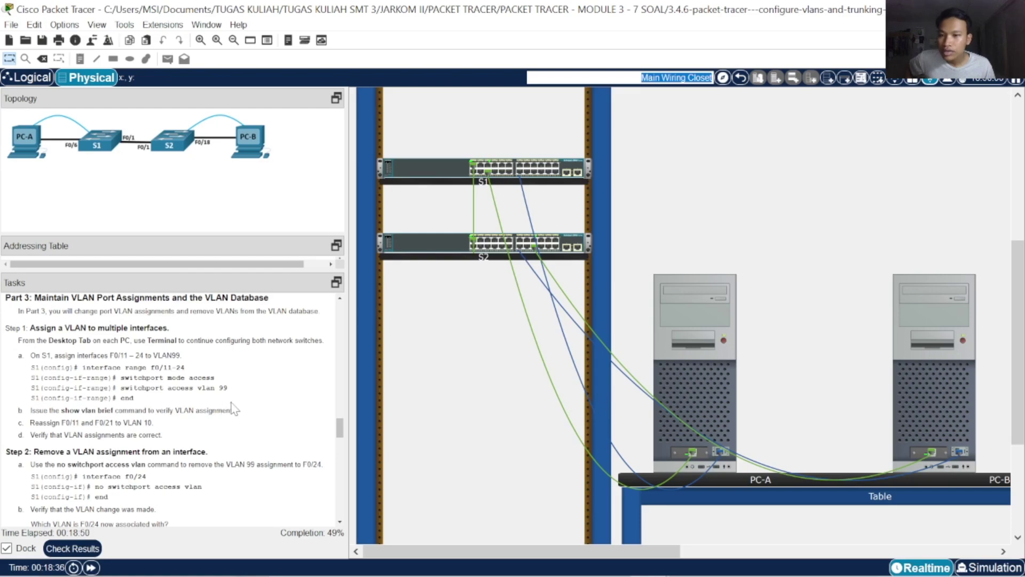
{"action": "left_click", "coordinate": [766, 410]}
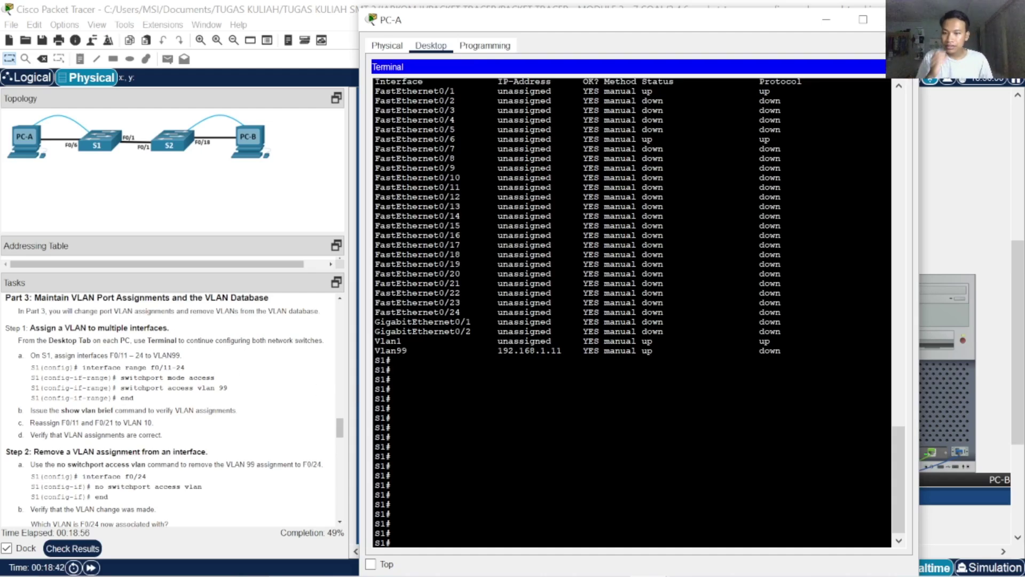
Enter global configuration mode on S1 with configure terminal
{"action": "key", "text": "Return"}
{"action": "key", "text": "Return"}
{"action": "key", "text": "Return"}
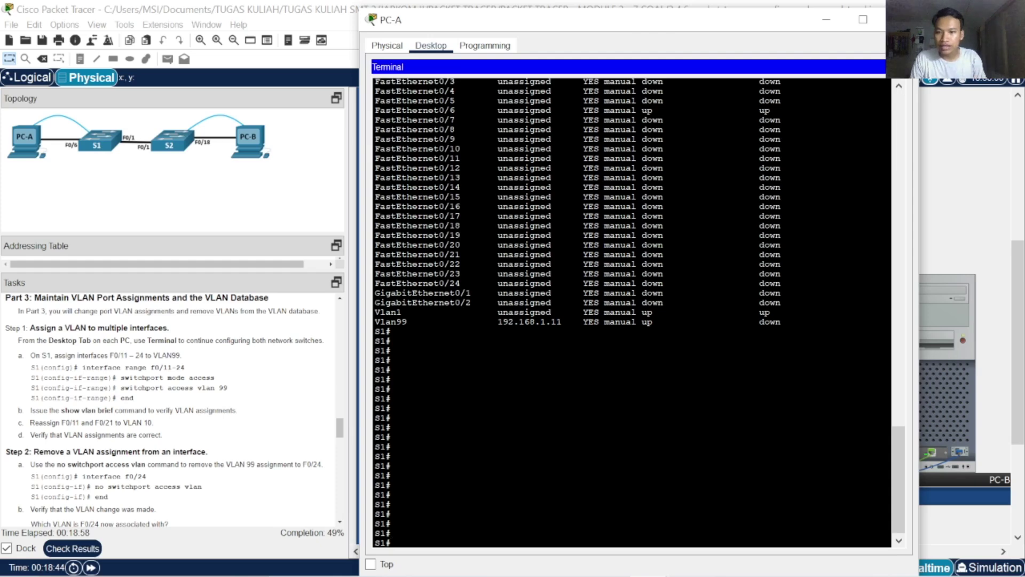
{"action": "type", "text": "con"}
{"action": "key", "text": "Tab"}
{"action": "type", "text": "t"}
{"action": "key", "text": "Tab"}
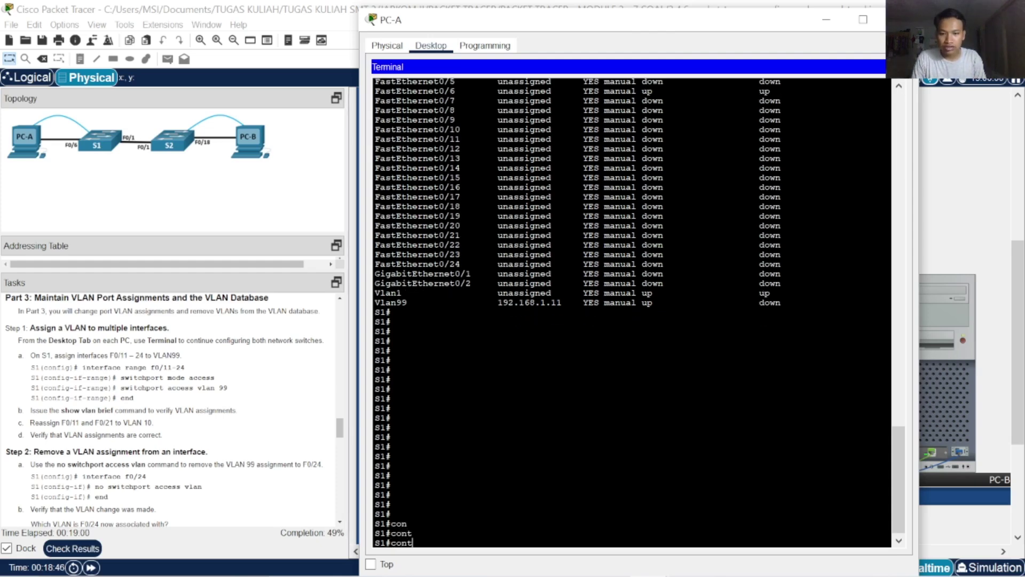
{"action": "key", "text": "BackSpace"}
{"action": "key", "text": "f"}
Select interface range FastEthernet 0/11-24
{"action": "key", "text": "Tab"}
{"action": "type", "text": "t"}
{"action": "key", "text": "Tab"}
{"action": "key", "text": "Return"}
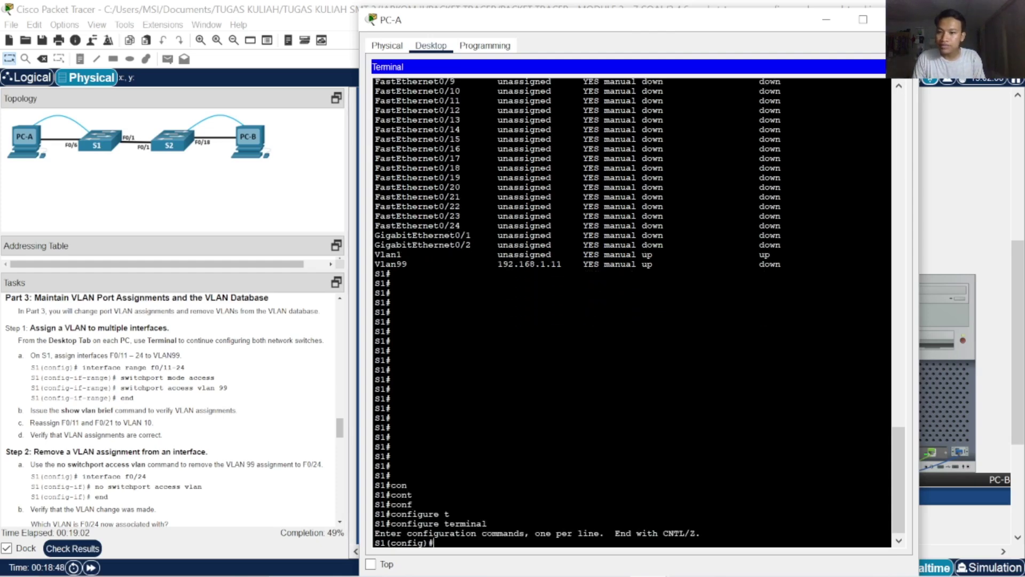
{"action": "type", "text": "in"}
{"action": "key", "text": "Tab"}
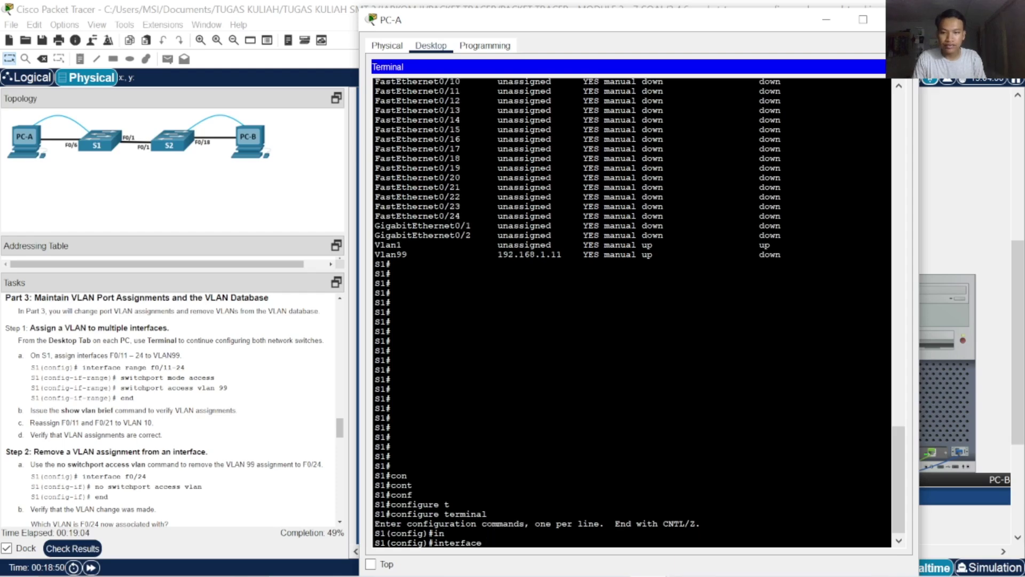
{"action": "type", "text": "r"}
{"action": "key", "text": "Tab"}
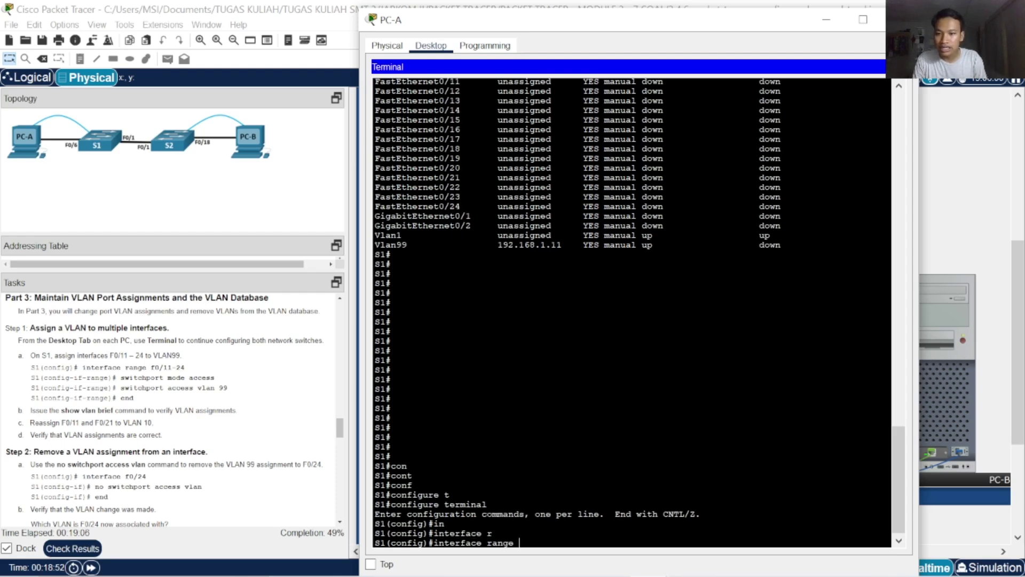
{"action": "type", "text": "fa"}
{"action": "key", "text": "Tab"}
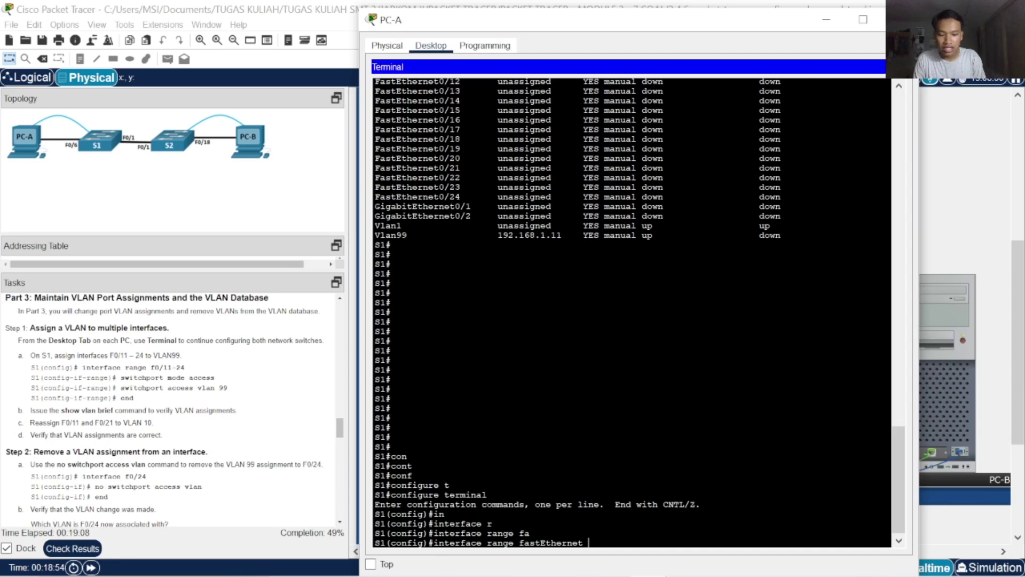
{"action": "type", "text": "0/11"}
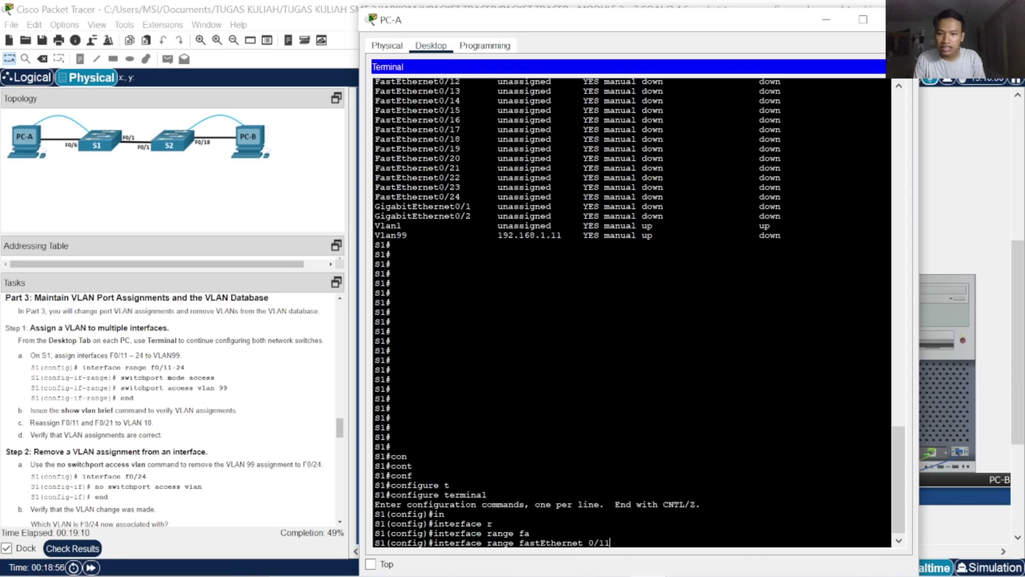
{"action": "type", "text": "-24"}
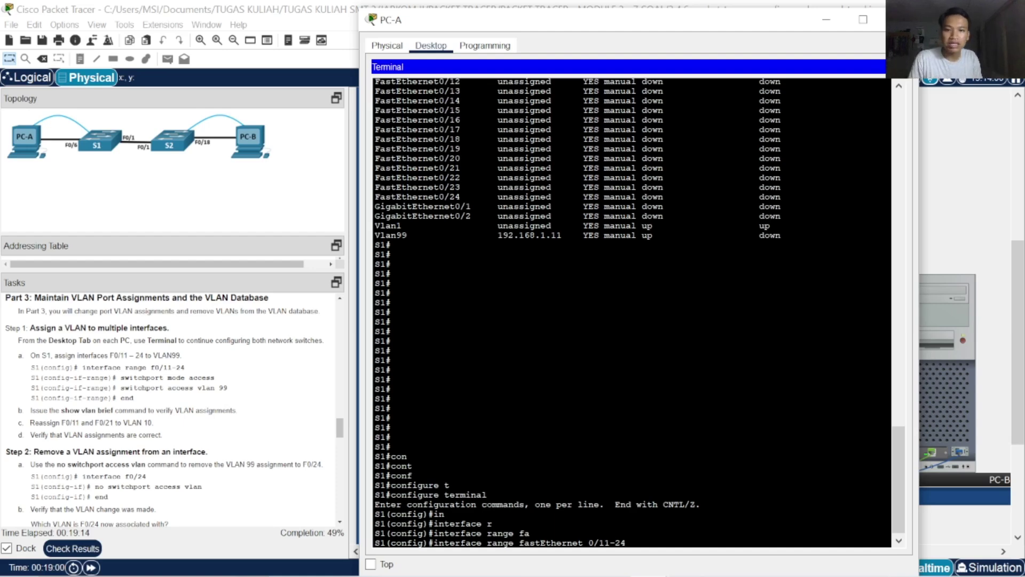
{"action": "key", "text": "Return"}
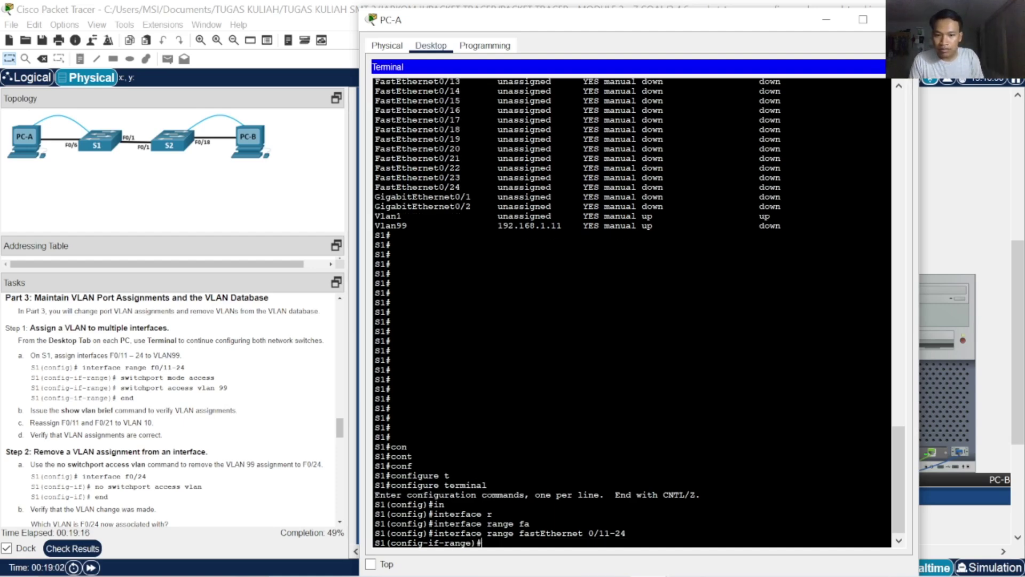
Set ports Fa0/11-24 to access mode with switchport mode access
{"action": "type", "text": "sw"}
{"action": "key", "text": "Tab"}
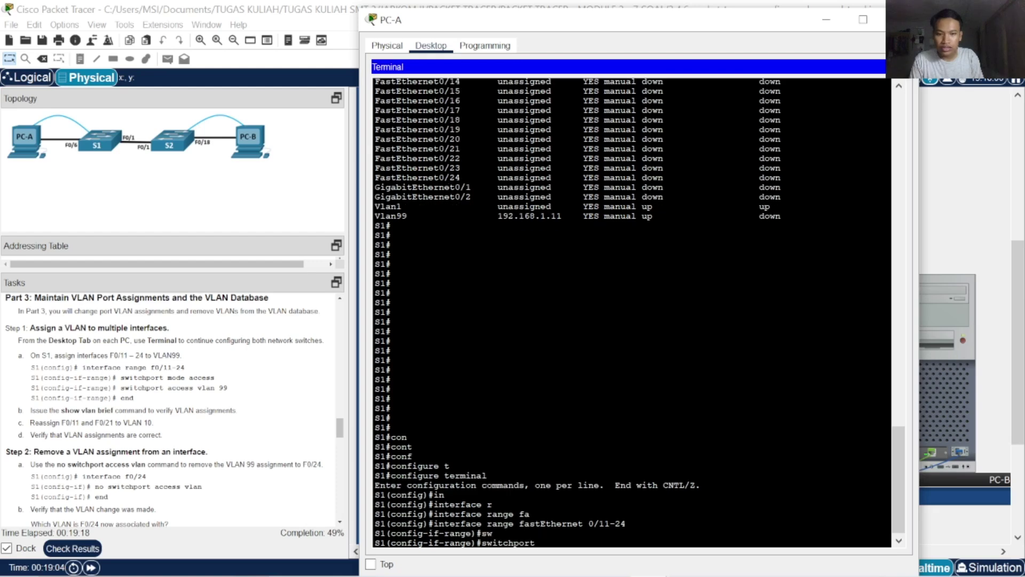
{"action": "type", "text": "m"}
{"action": "key", "text": "Tab"}
{"action": "type", "text": "ac"}
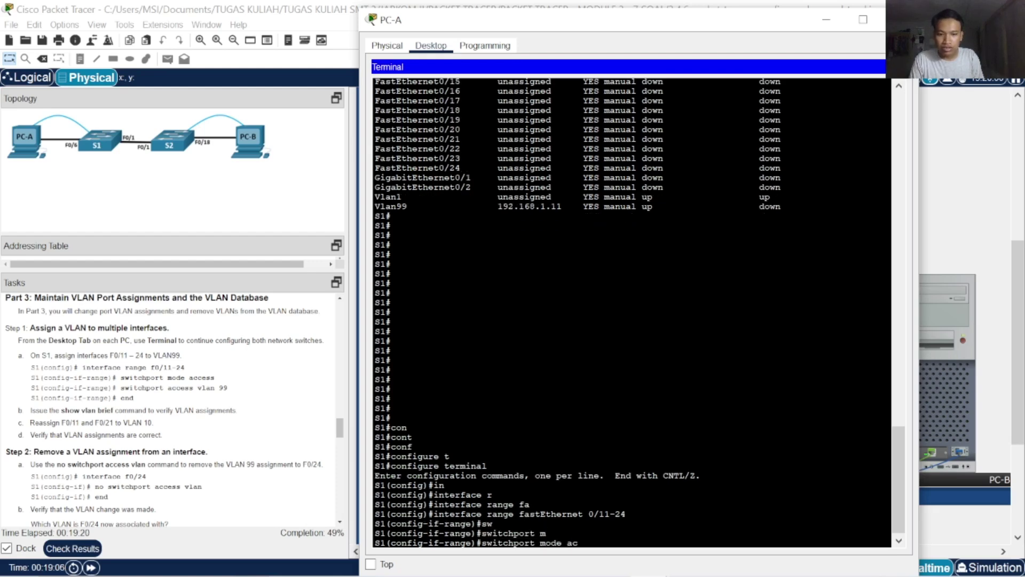
{"action": "key", "text": "Tab"}
{"action": "key", "text": "Return"}
Assign ports Fa0/11-24 to access VLAN 99 and leave configuration mode
{"action": "type", "text": "se"}
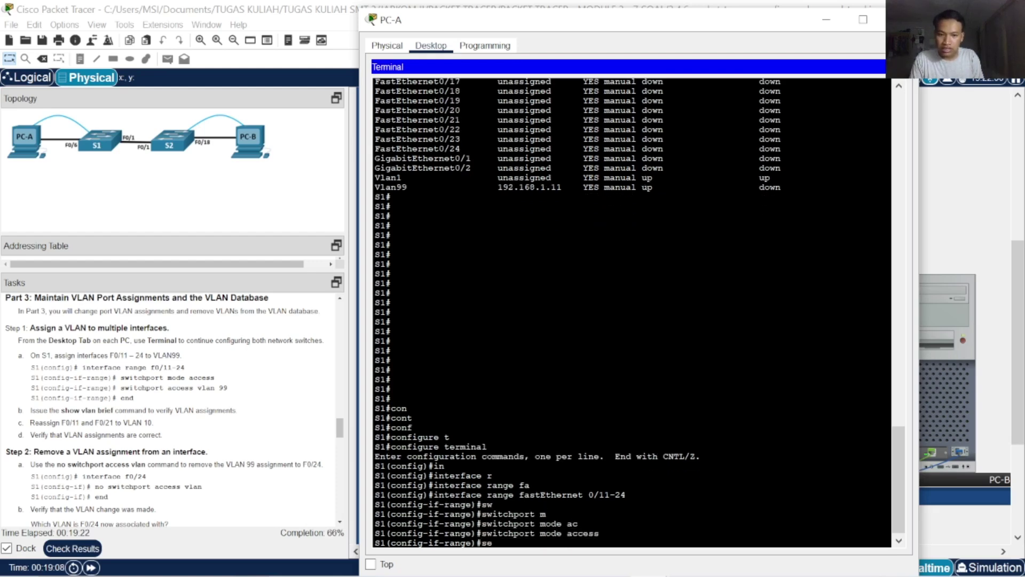
{"action": "key", "text": "Tab"}
{"action": "key", "text": "BackSpace"}
{"action": "type", "text": "w"}
{"action": "key", "text": "Tab"}
{"action": "type", "text": "ac"}
{"action": "key", "text": "Tab"}
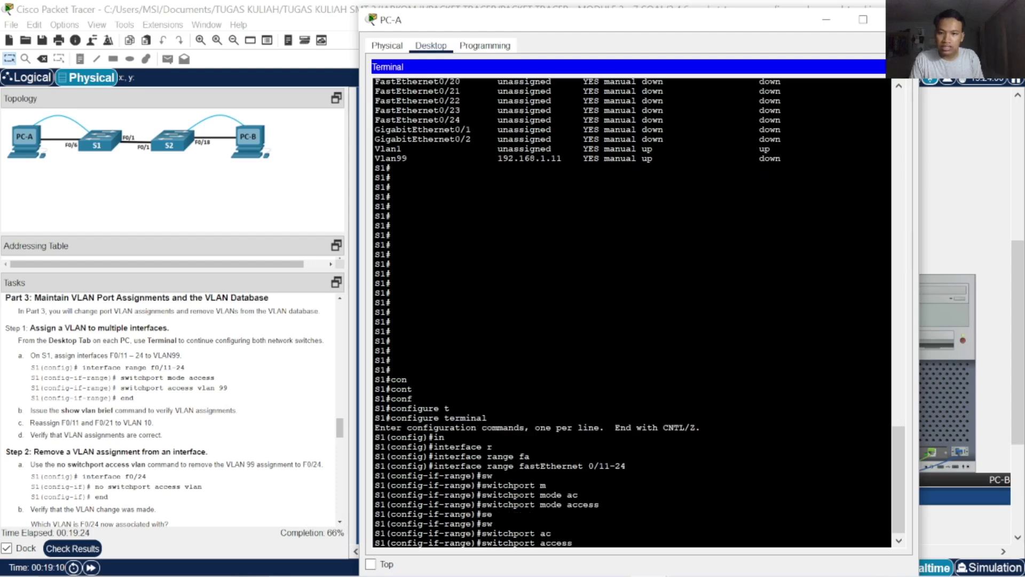
{"action": "type", "text": "vl"}
{"action": "key", "text": "Tab"}
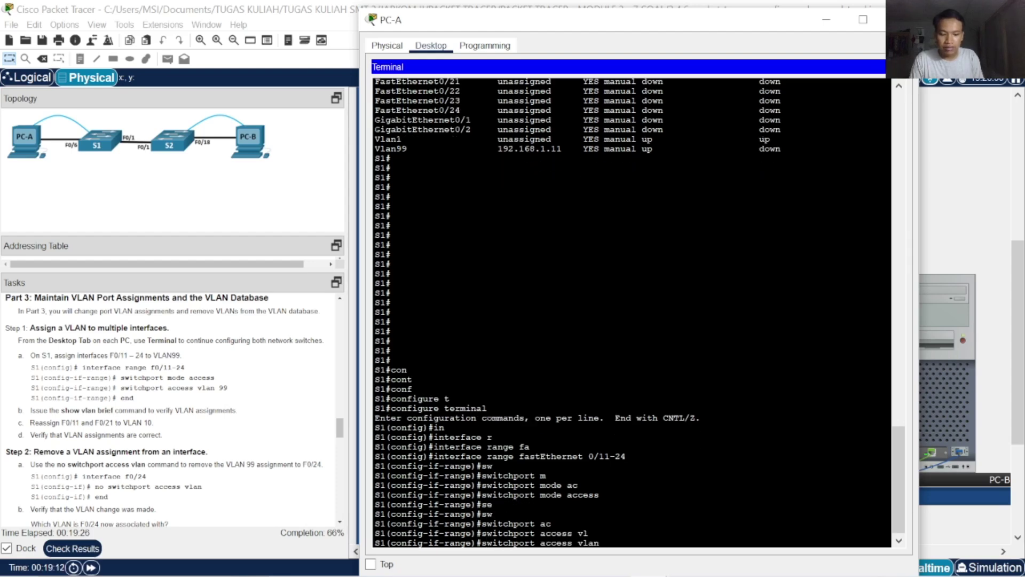
{"action": "type", "text": "99"}
{"action": "key", "text": "Return"}
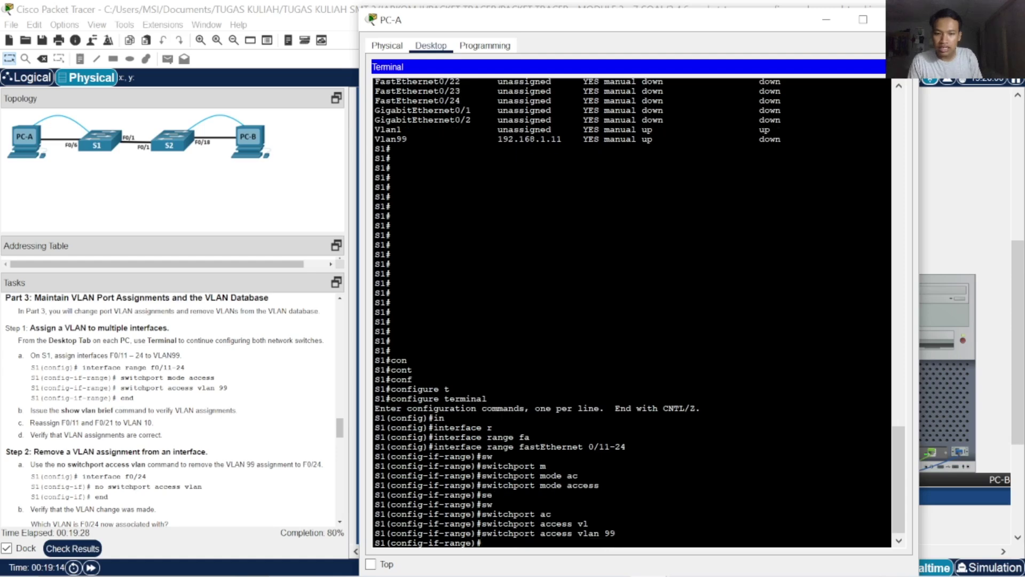
{"action": "type", "text": "end"}
{"action": "key", "text": "Return"}
{"action": "key", "text": "Return"}
{"action": "key", "text": "Return"}
{"action": "key", "text": "Return"}
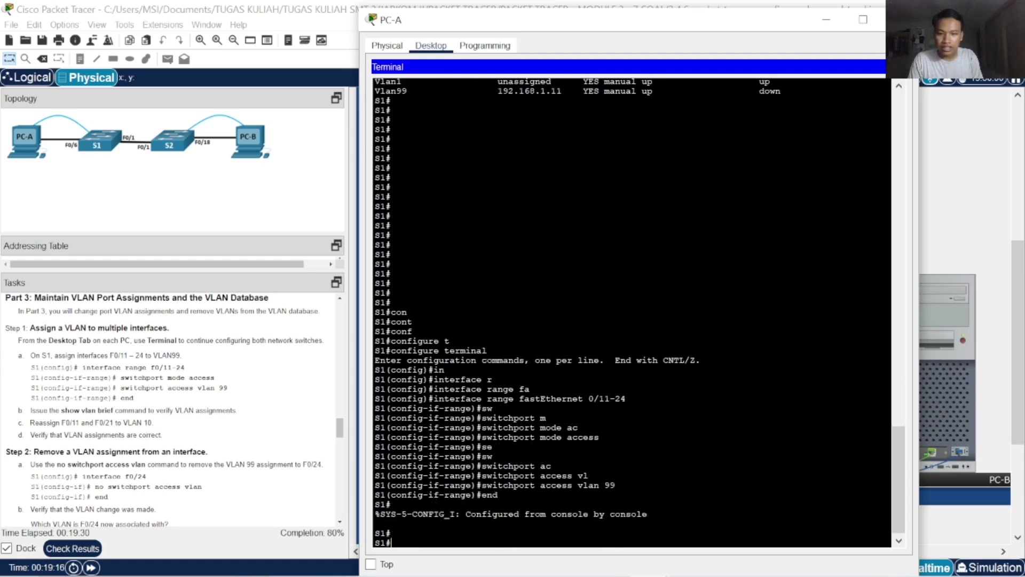
Display the VLAN summary with show vlan brief
{"action": "type", "text": "shoe"}
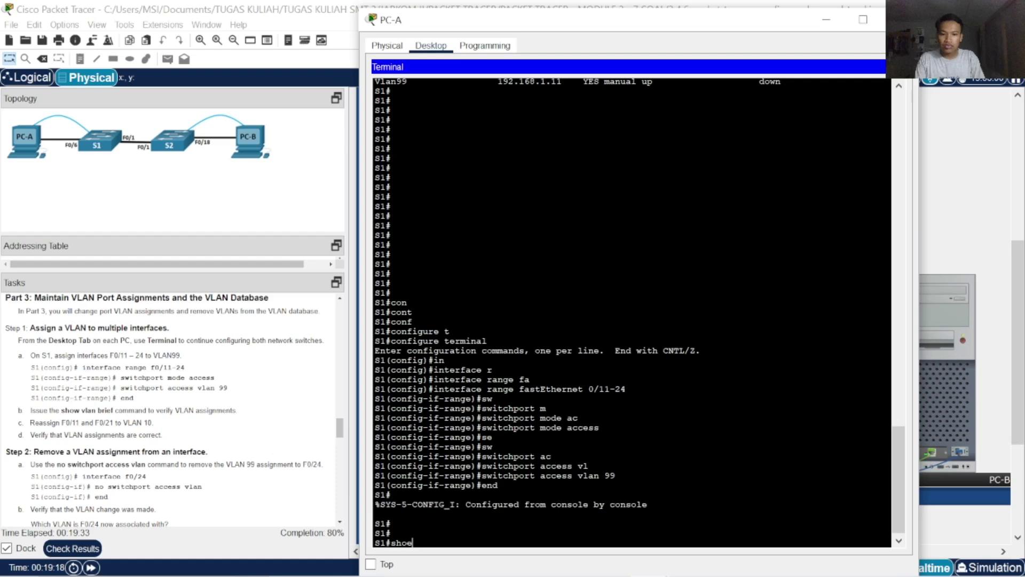
{"action": "key", "text": "Tab"}
{"action": "key", "text": "BackSpace"}
{"action": "type", "text": "w"}
{"action": "key", "text": "Tab"}
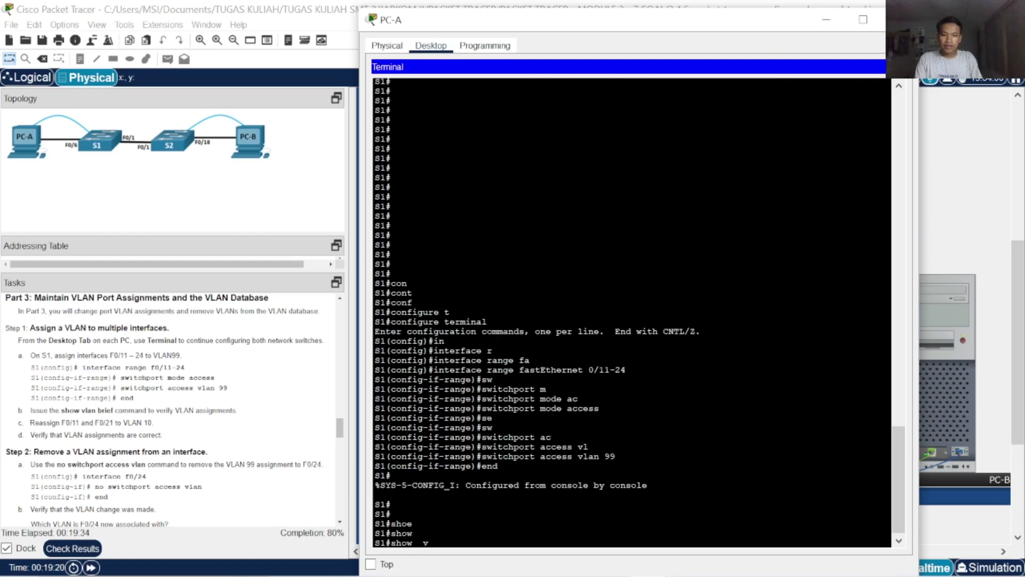
{"action": "key", "text": "Tab"}
{"action": "type", "text": "vl"}
{"action": "key", "text": "Tab"}
{"action": "type", "text": "br"}
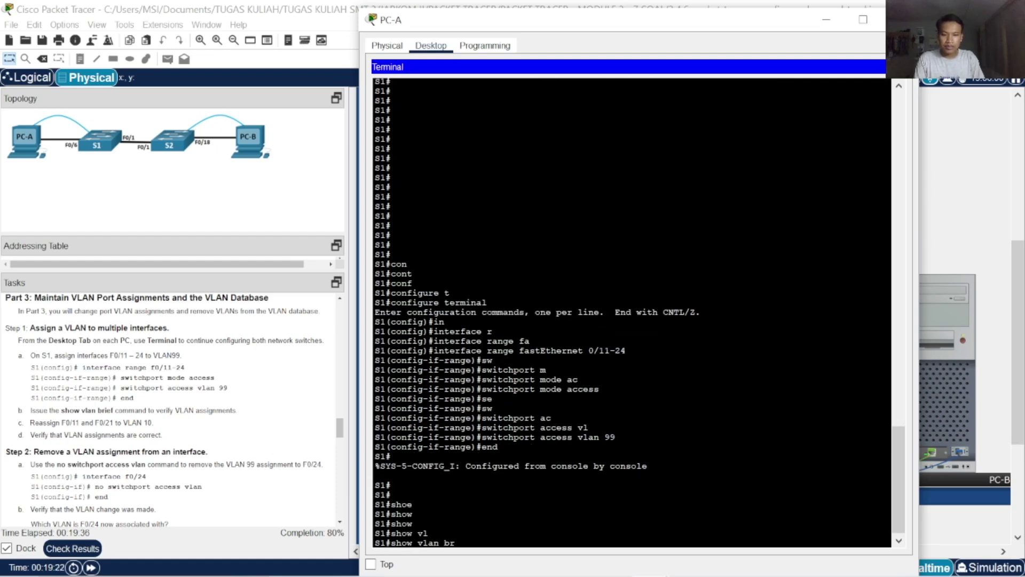
{"action": "key", "text": "Tab"}
{"action": "key", "text": "Return"}
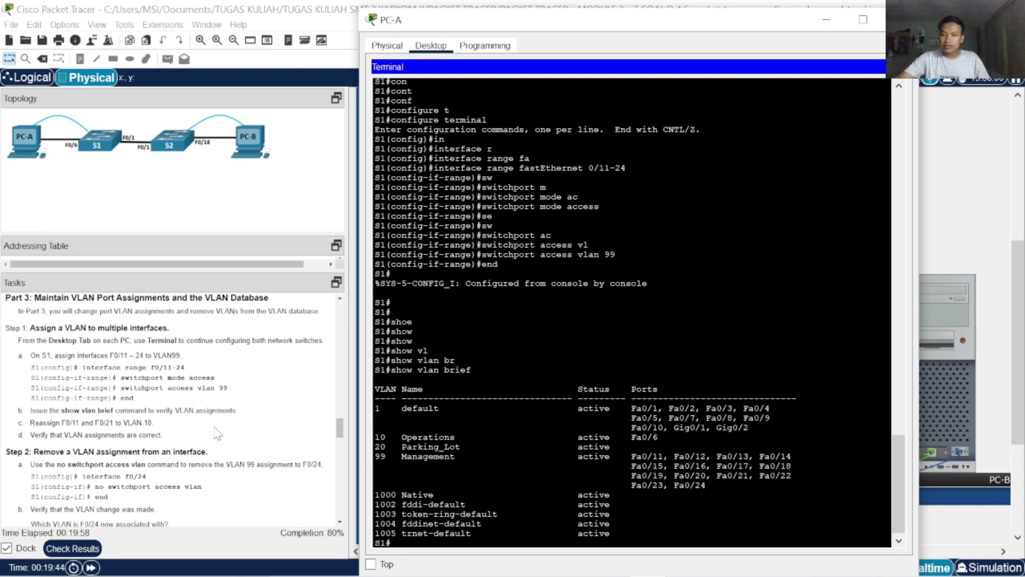
Scroll the Tasks instructions down to Step 3 after reviewing the VLAN table
{"action": "scroll", "coordinate": [216, 427], "scroll_direction": "down", "scroll_amount": 2}
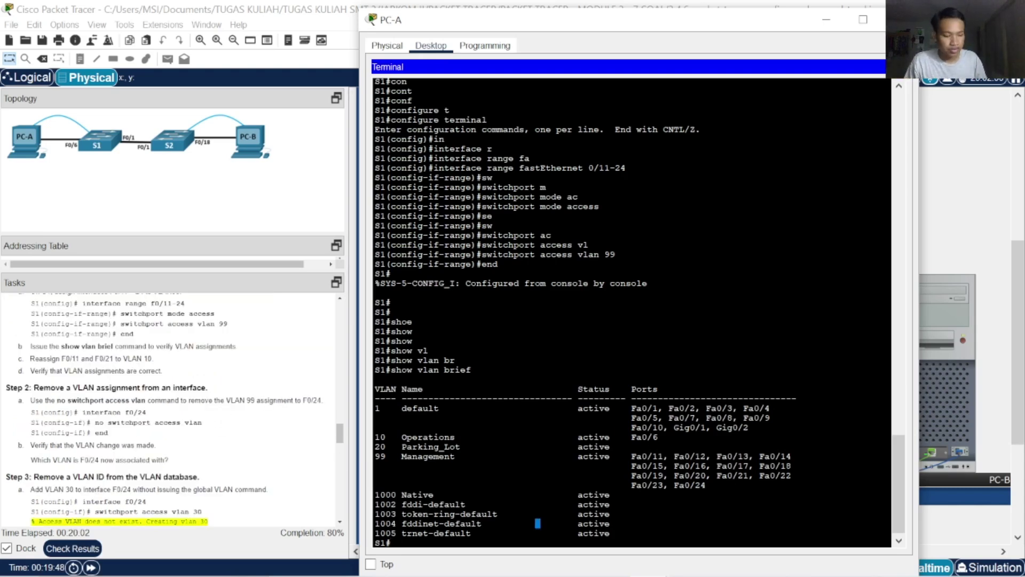
Enter global configuration on S1 and select interface FastEthernet 0/24
{"action": "key", "text": "Return"}
{"action": "key", "text": "Return"}
{"action": "key", "text": "Return"}
{"action": "type", "text": "conf"}
{"action": "key", "text": "Tab"}
{"action": "type", "text": "tr"}
{"action": "key", "text": "Tab"}
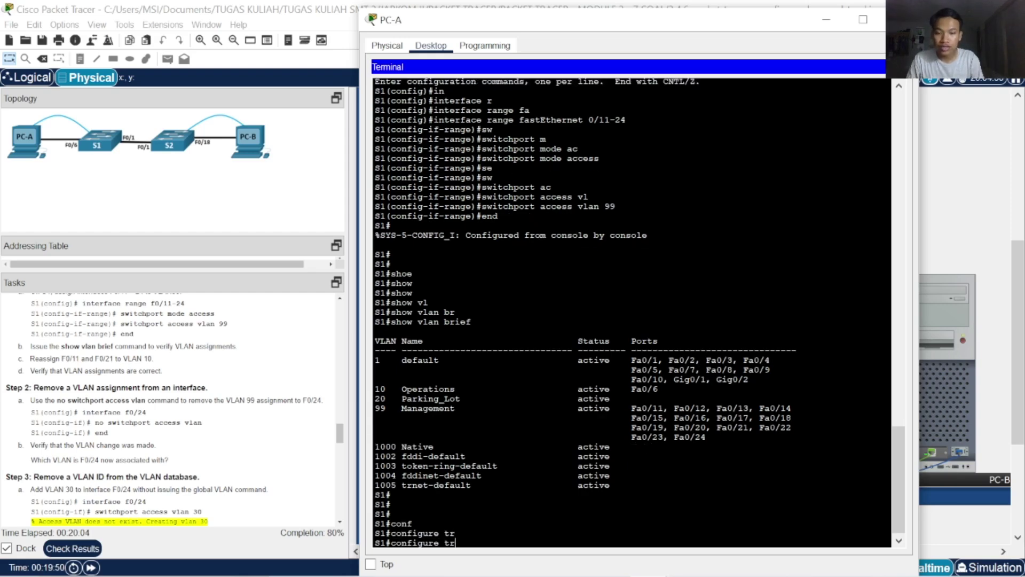
{"action": "key", "text": "BackSpace"}
{"action": "key", "text": "Tab"}
{"action": "key", "text": "Return"}
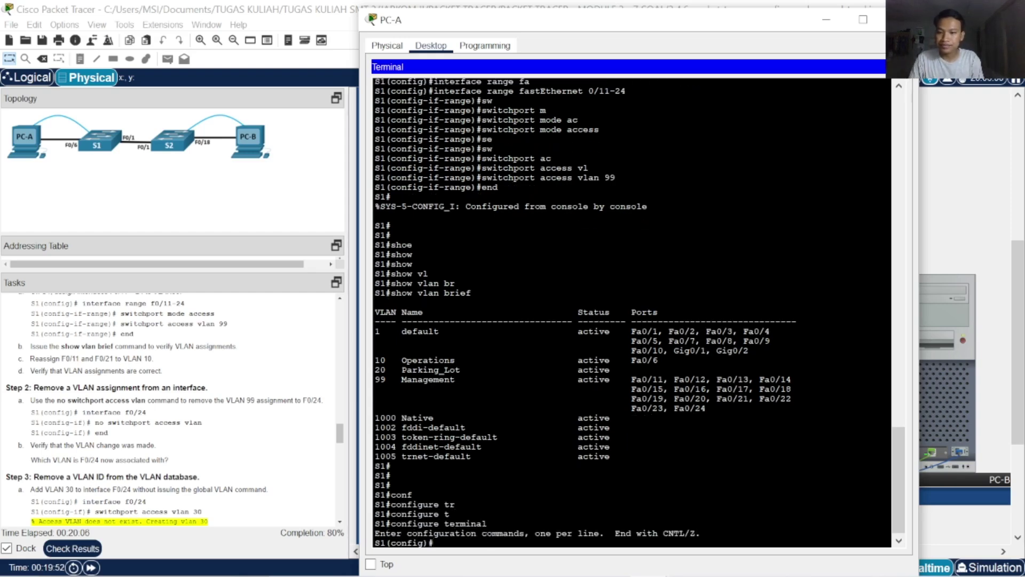
{"action": "type", "text": "in"}
{"action": "key", "text": "Tab"}
{"action": "type", "text": "f"}
{"action": "key", "text": "Tab"}
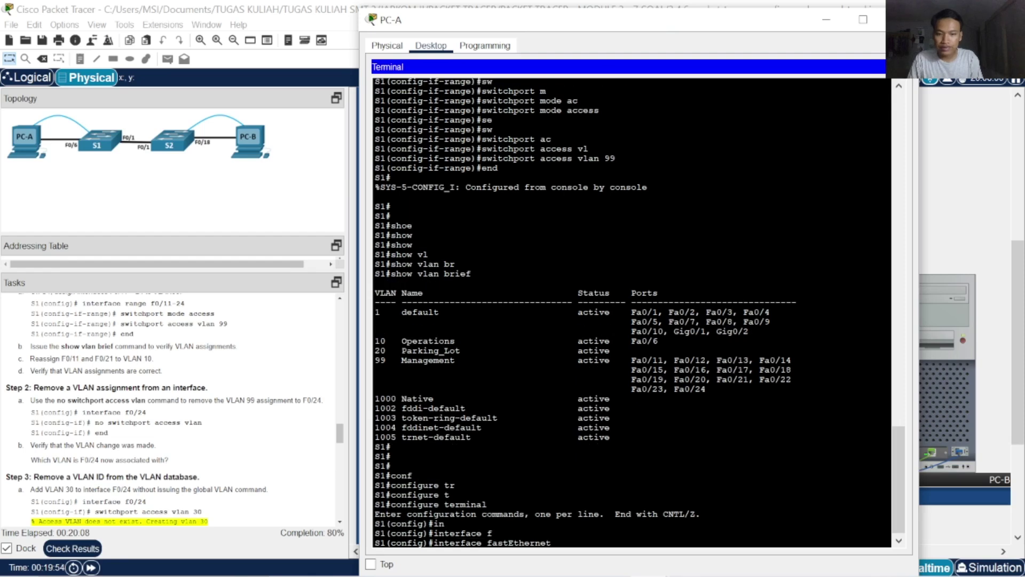
{"action": "type", "text": "0/24"}
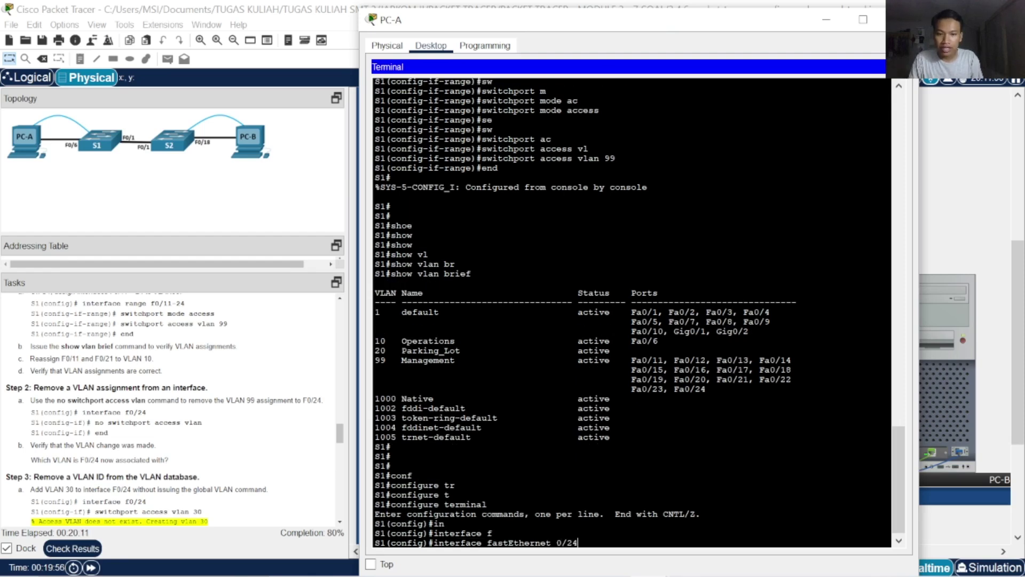
{"action": "key", "text": "Return"}
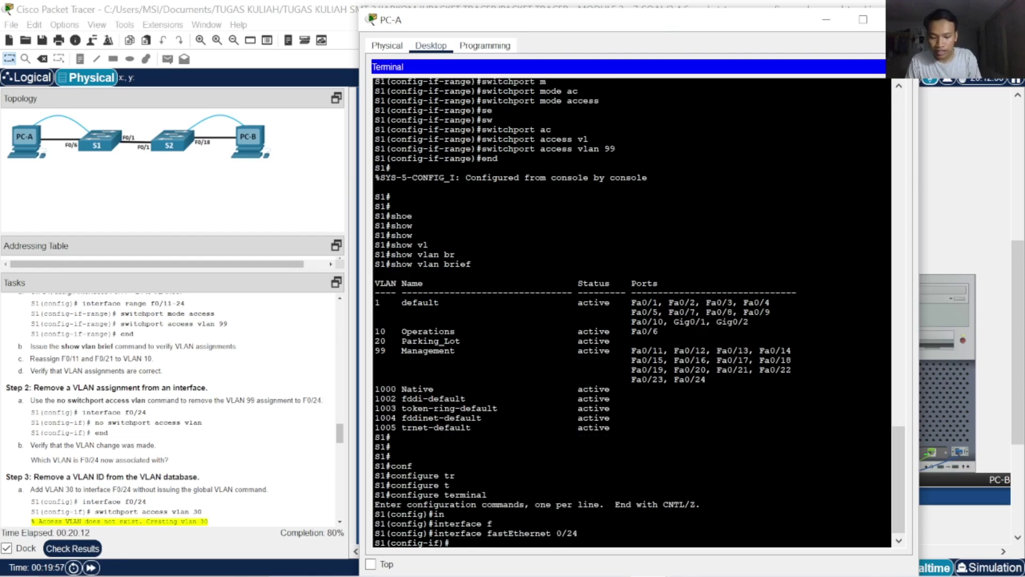
Remove Fa0/24's access VLAN with no switchport access vlan, then end
{"action": "type", "text": "no sw"}
{"action": "key", "text": "Tab"}
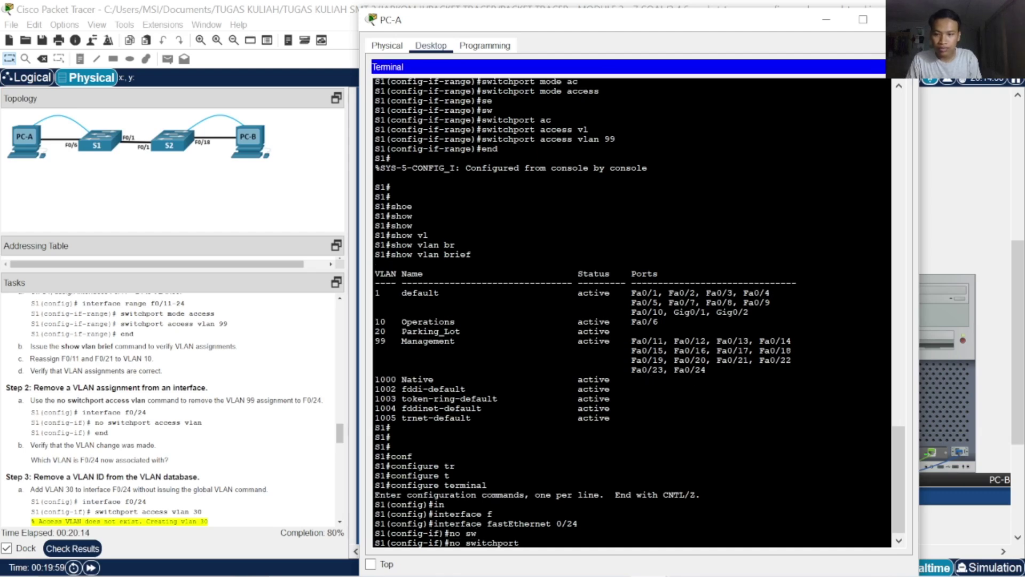
{"action": "type", "text": "ac"}
{"action": "key", "text": "Tab"}
{"action": "type", "text": "vl"}
{"action": "key", "text": "Tab"}
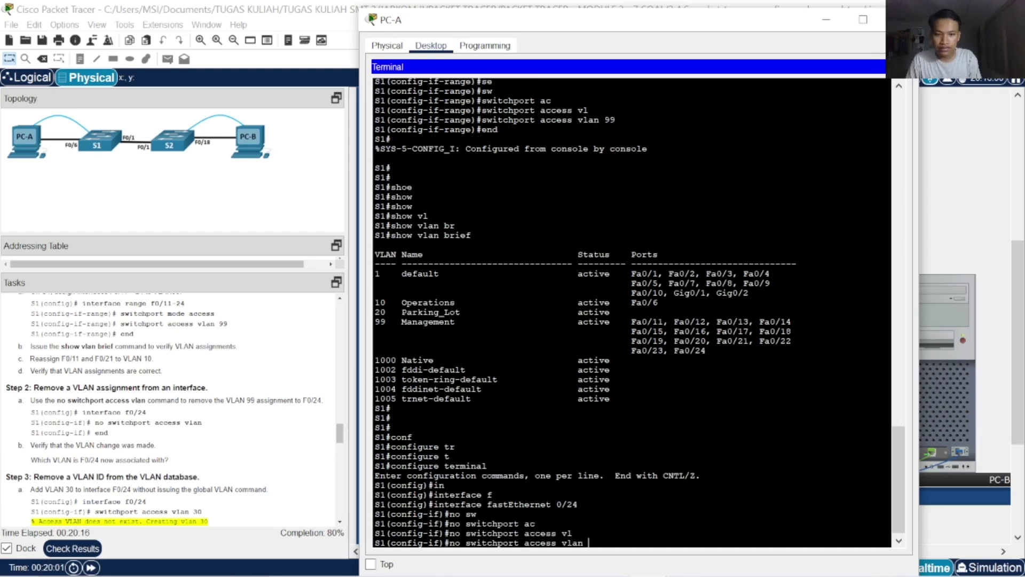
{"action": "key", "text": "Return"}
{"action": "type", "text": "end"}
{"action": "key", "text": "Return"}
{"action": "key", "text": "Return"}
{"action": "key", "text": "Return"}
{"action": "key", "text": "Return"}
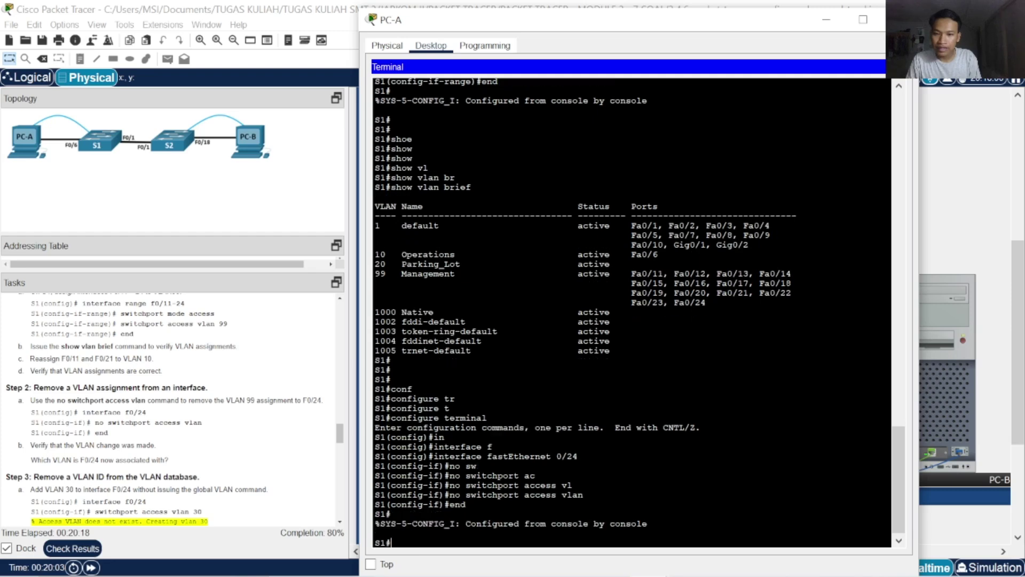
Enter global configuration mode on S1 with configure terminal
{"action": "scroll", "coordinate": [174, 400], "scroll_direction": "down", "scroll_amount": 2}
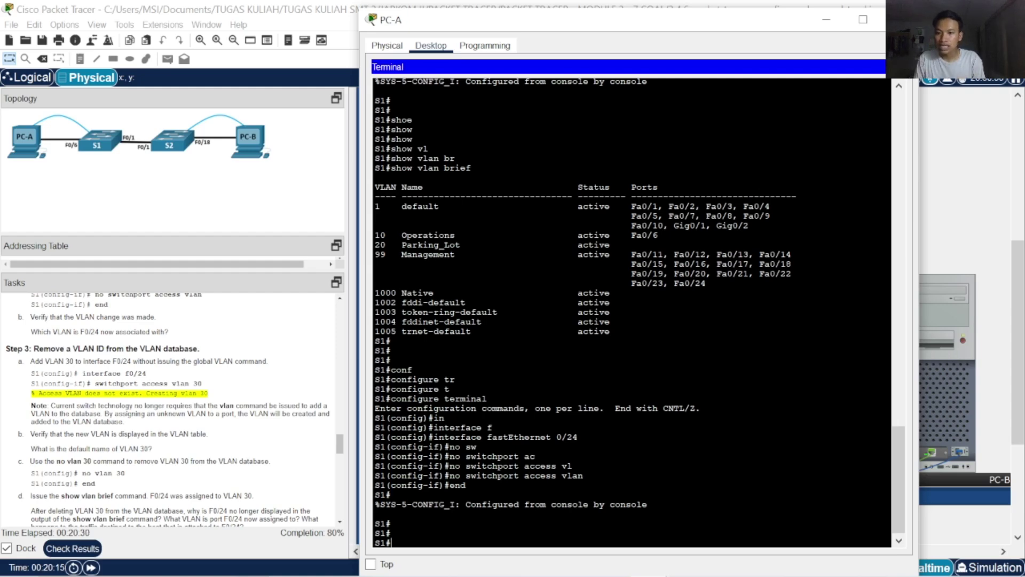
{"action": "type", "text": "con"}
{"action": "key", "text": "Tab"}
{"action": "type", "text": "t"}
{"action": "key", "text": "Tab"}
{"action": "key", "text": "BackSpace"}
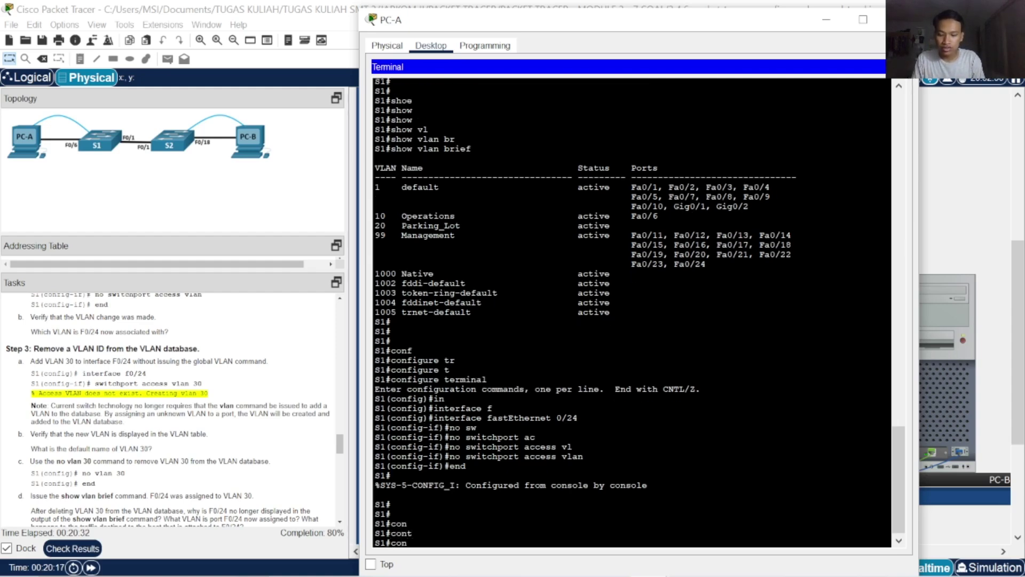
{"action": "type", "text": "f"}
{"action": "key", "text": "Tab"}
{"action": "type", "text": "tr"}
{"action": "key", "text": "Tab"}
{"action": "key", "text": "BackSpace"}
{"action": "type", "text": "er"}
{"action": "key", "text": "Tab"}
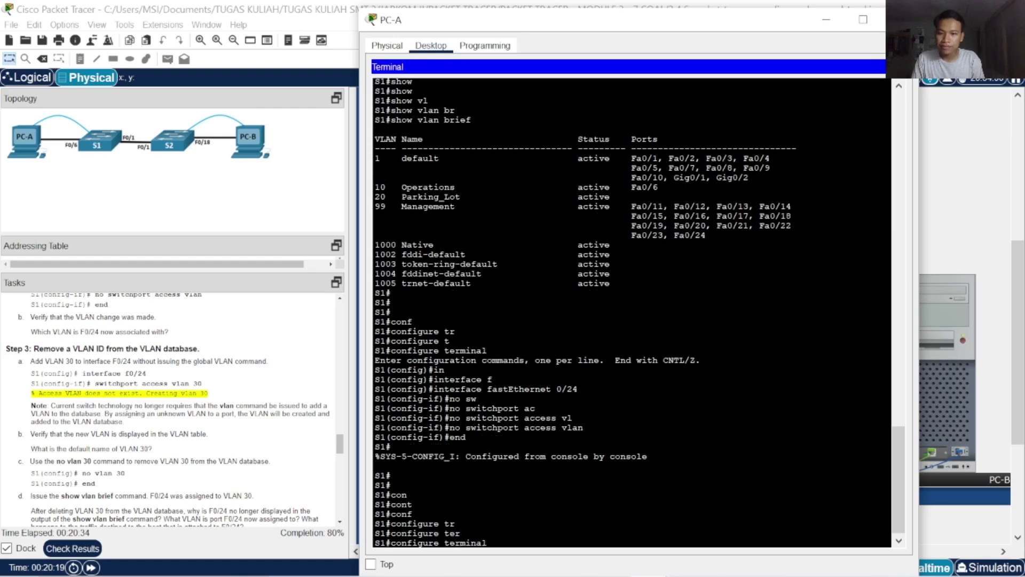
{"action": "key", "text": "Return"}
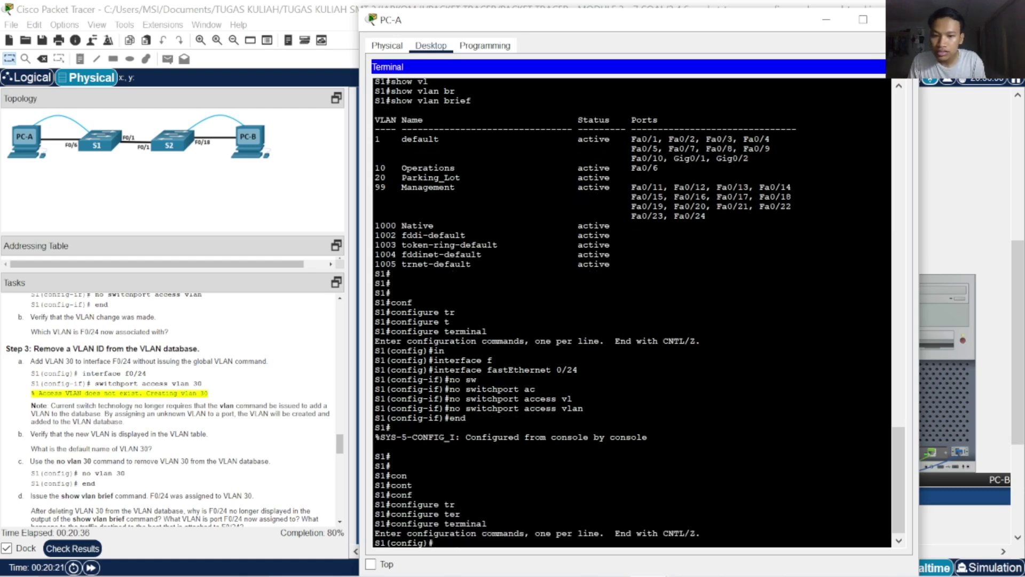
{"action": "key", "text": "Return"}
{"action": "key", "text": "Return"}
{"action": "key", "text": "Return"}
Assign interface FastEthernet 0/24 to access VLAN 30, letting the switch create VLAN 30
{"action": "type", "text": "i"}
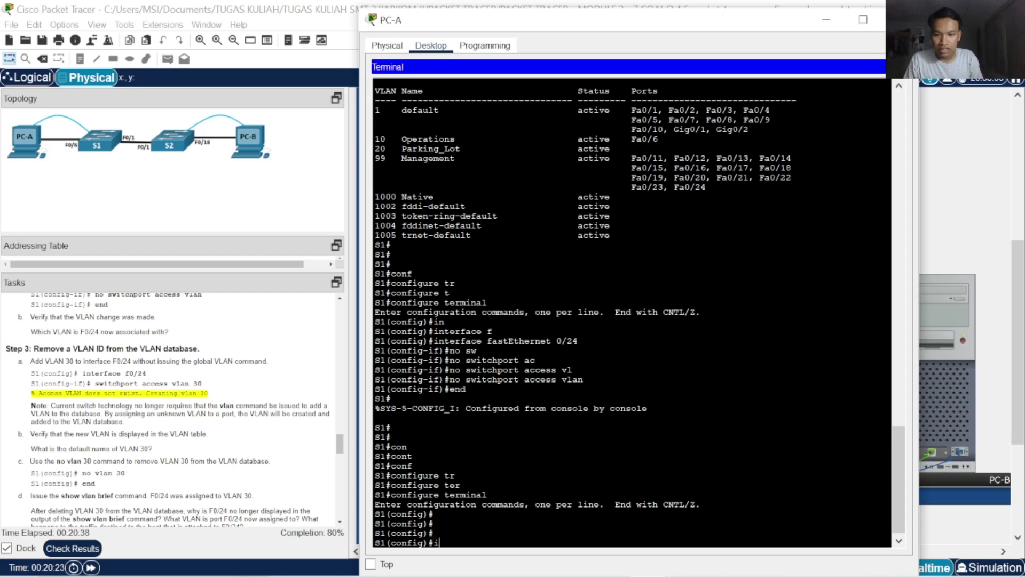
{"action": "type", "text": "n"}
{"action": "key", "text": "Tab"}
{"action": "type", "text": "f"}
{"action": "key", "text": "Tab"}
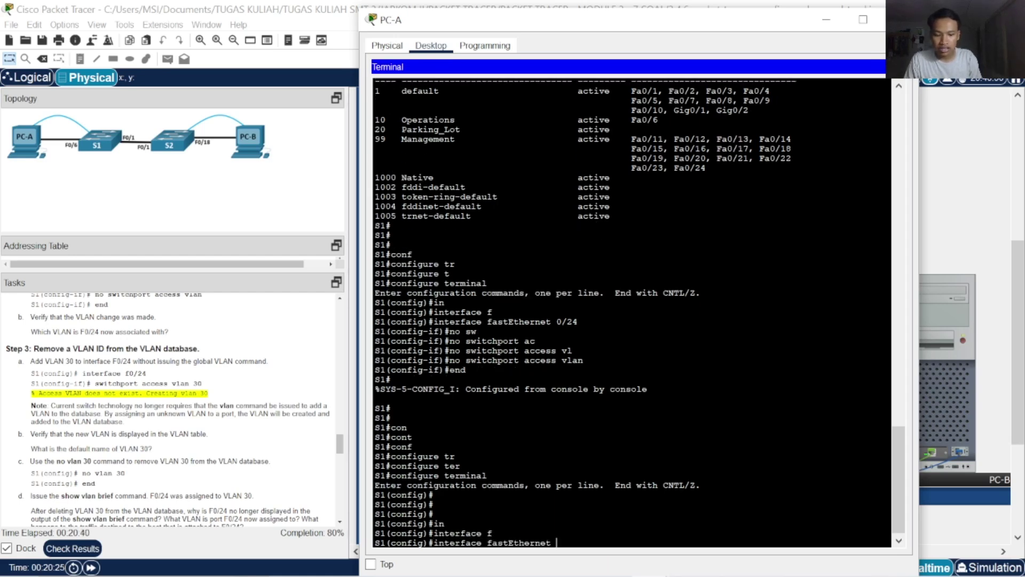
{"action": "type", "text": "0/24"}
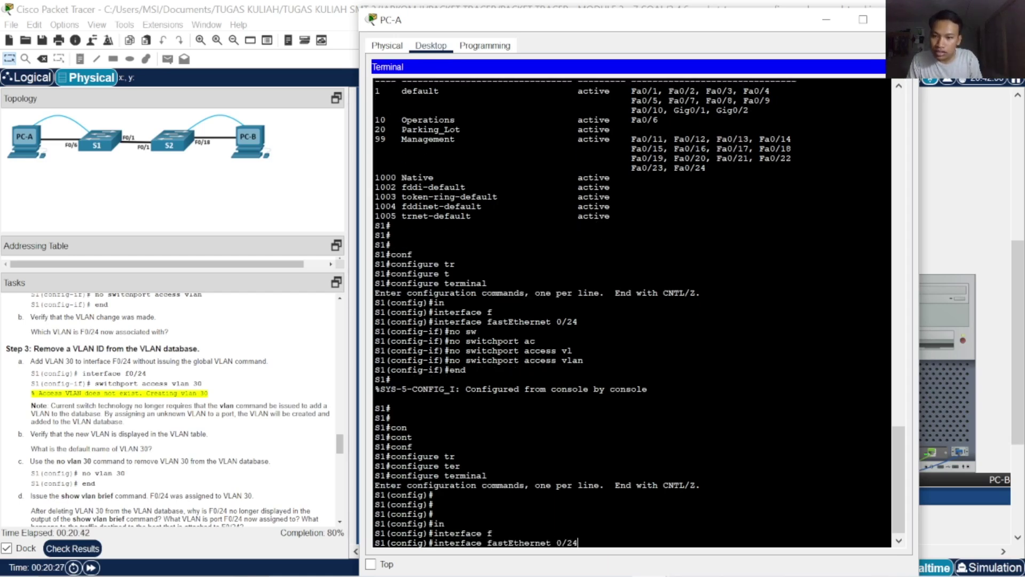
{"action": "key", "text": "Return"}
{"action": "type", "text": "sw"}
{"action": "key", "text": "Tab"}
{"action": "type", "text": "ac"}
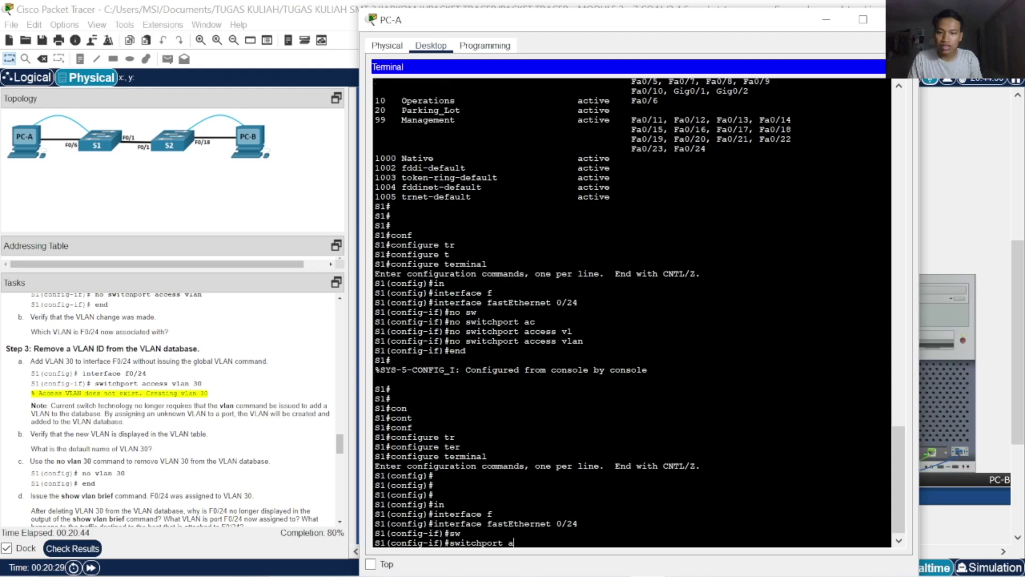
{"action": "key", "text": "Tab"}
{"action": "type", "text": "vl"}
{"action": "key", "text": "Tab"}
{"action": "type", "text": "30"}
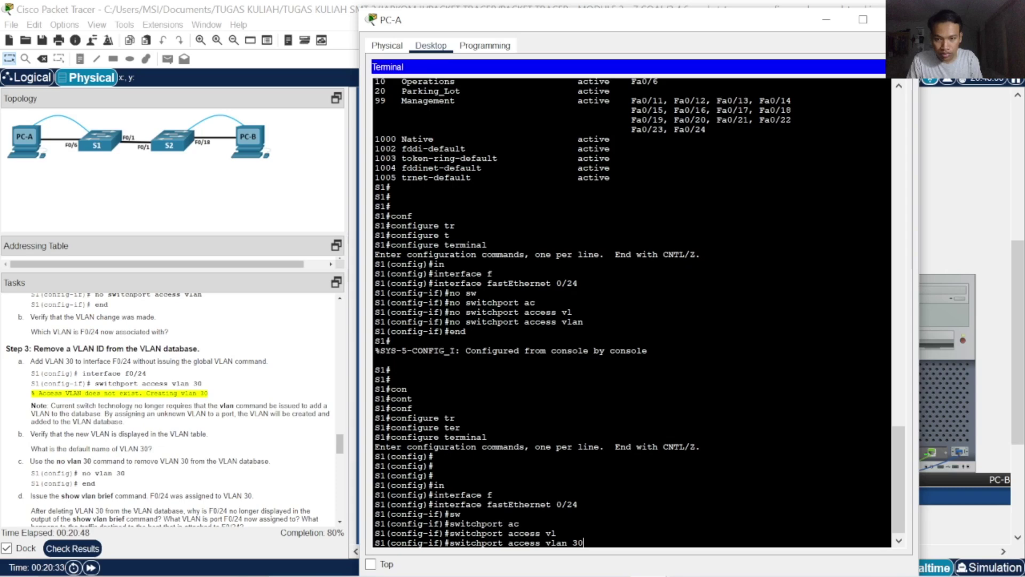
{"action": "key", "text": "Return"}
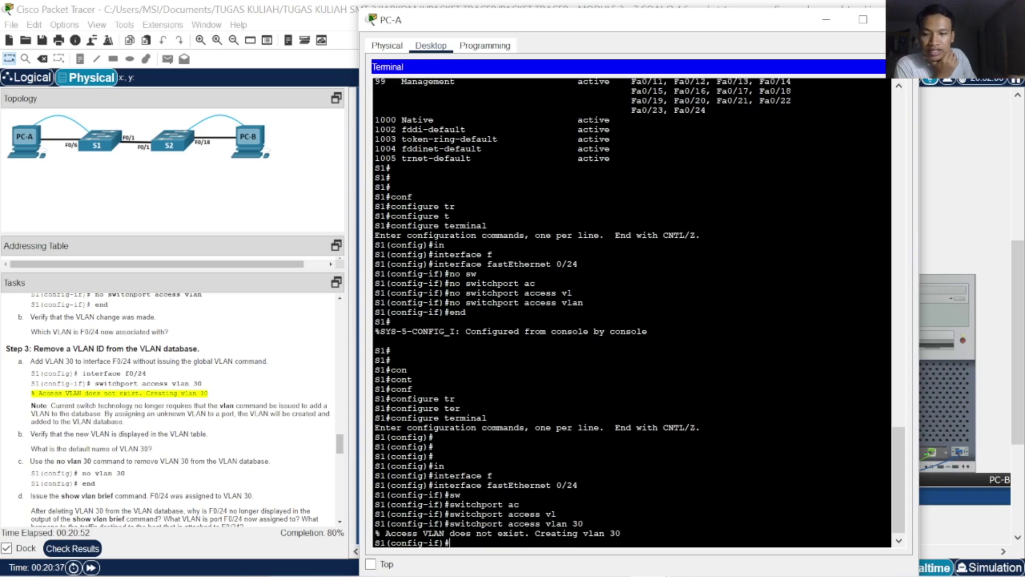
{"action": "scroll", "coordinate": [171, 409], "scroll_direction": "down", "scroll_amount": 5}
{"action": "scroll", "coordinate": [171, 409], "scroll_direction": "up", "scroll_amount": 3}
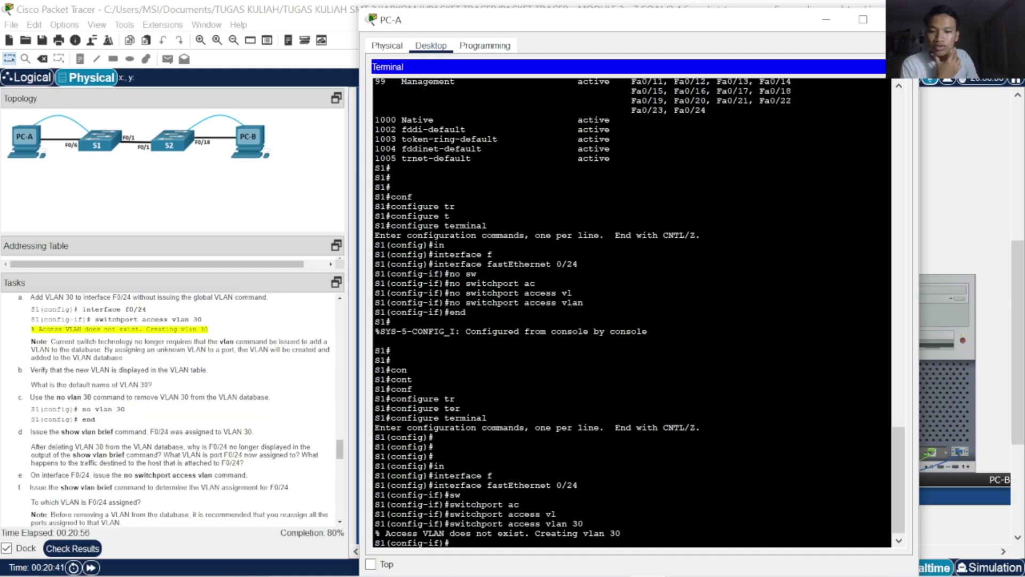
Exit interface mode, delete VLAN 30 with no vlan 30, and return to privileged mode
{"action": "type", "text": "exit"}
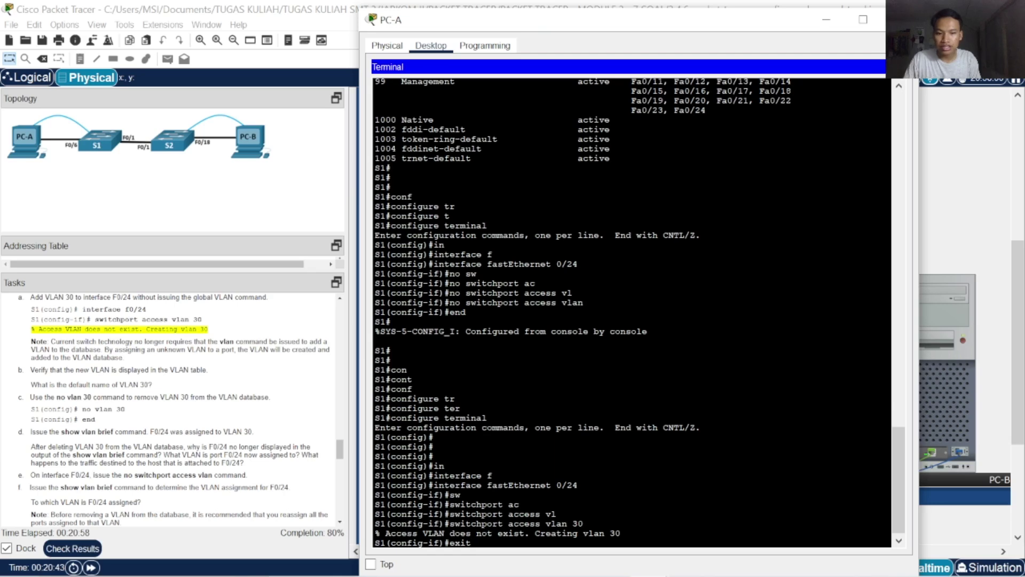
{"action": "key", "text": "Return"}
{"action": "key", "text": "Return"}
{"action": "key", "text": "Return"}
{"action": "key", "text": "Return"}
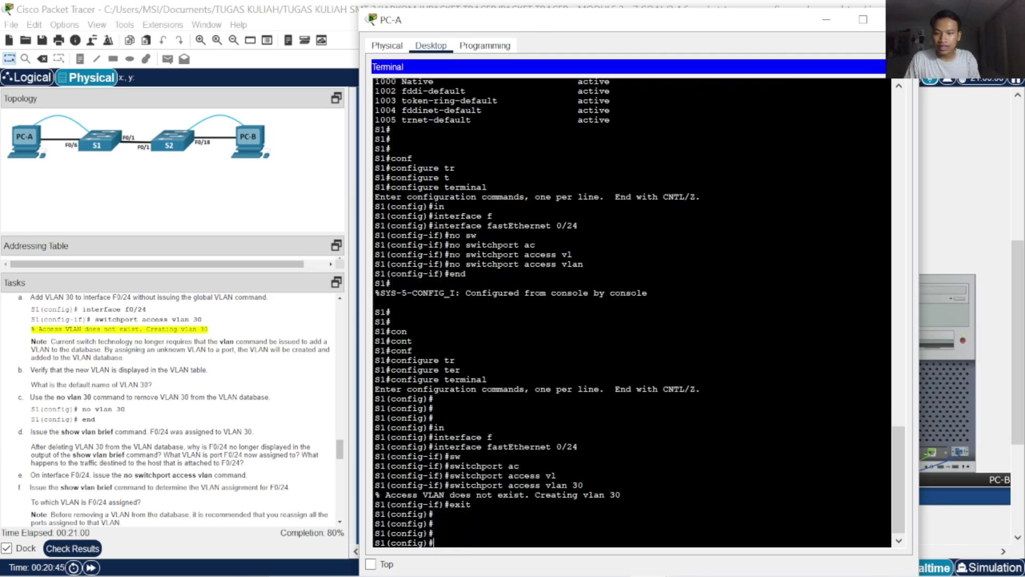
{"action": "type", "text": "no"}
{"action": "key", "text": "Tab"}
{"action": "type", "text": "v"}
{"action": "key", "text": "Tab"}
{"action": "type", "text": "l"}
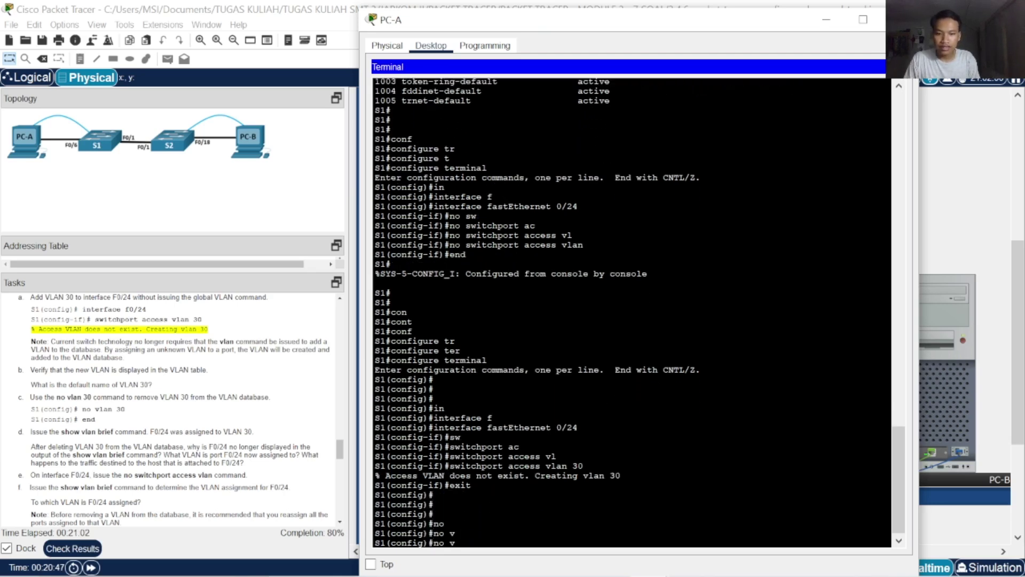
{"action": "key", "text": "Tab"}
{"action": "type", "text": "30"}
{"action": "key", "text": "Return"}
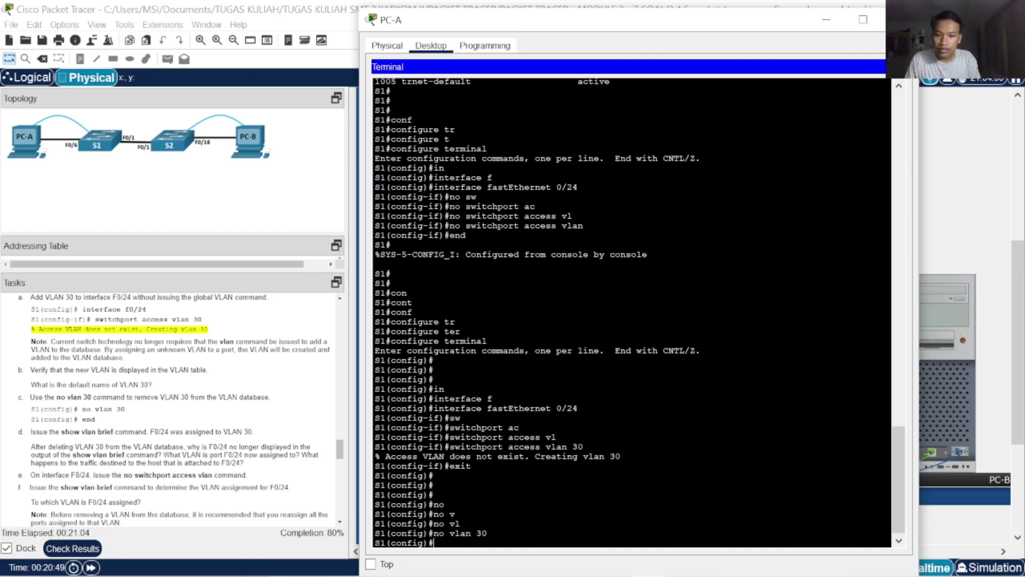
{"action": "type", "text": "end"}
{"action": "key", "text": "Return"}
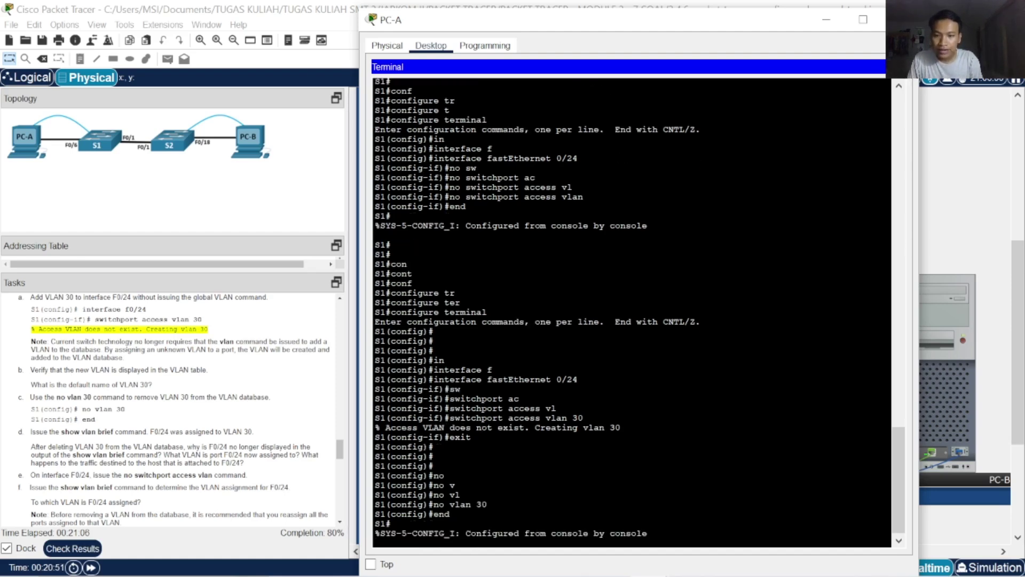
Run show vlan brief to confirm Fa0/24 no longer belongs to any VLAN
{"action": "scroll", "coordinate": [260, 420], "scroll_direction": "down", "scroll_amount": 2}
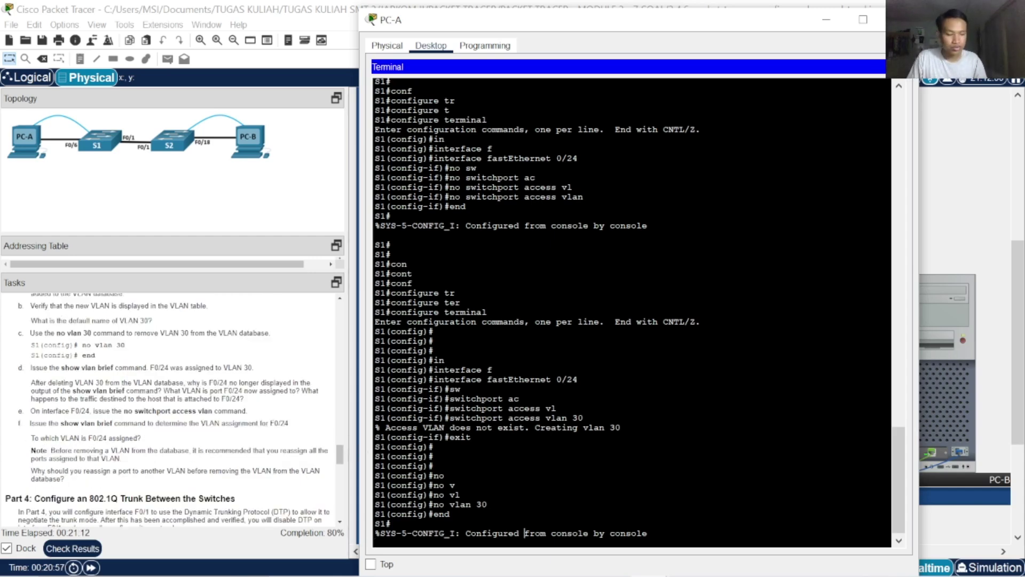
{"action": "key", "text": "Return"}
{"action": "key", "text": "Return"}
{"action": "key", "text": "Return"}
{"action": "type", "text": "swho"}
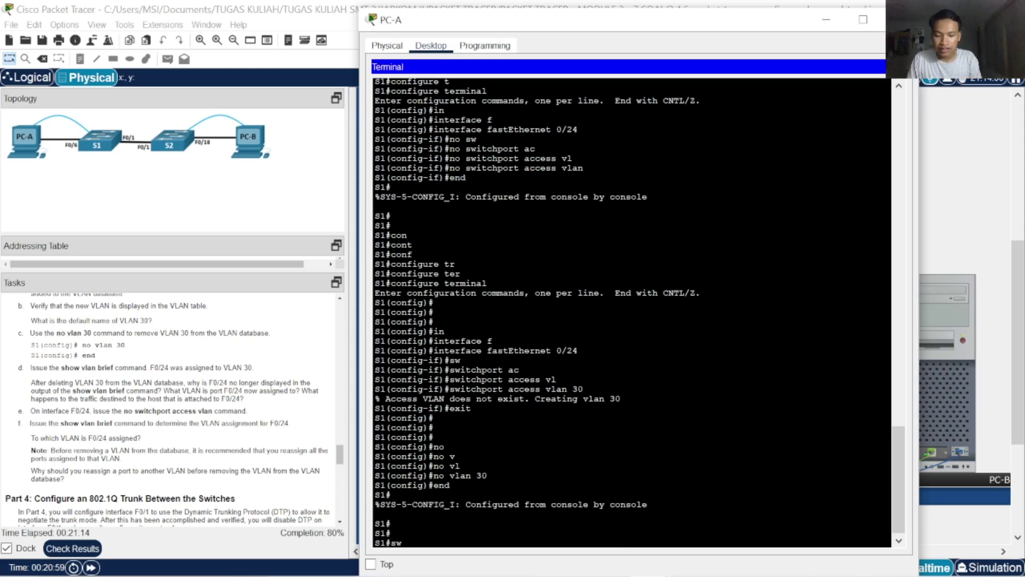
{"action": "key", "text": "Tab"}
{"action": "key", "text": "BackSpace"}
{"action": "key", "text": "BackSpace"}
{"action": "key", "text": "BackSpace"}
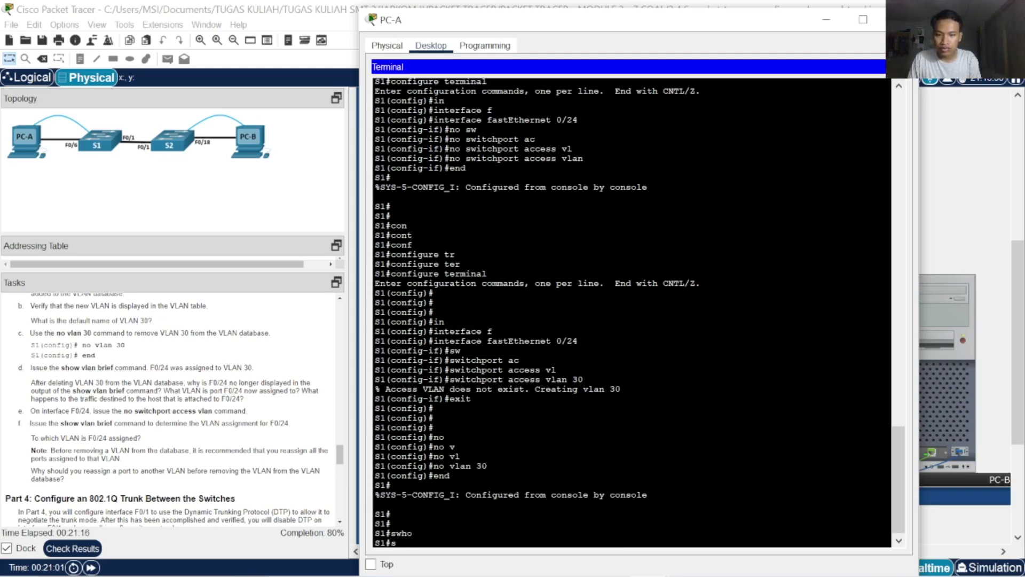
{"action": "type", "text": "how"}
{"action": "key", "text": "Tab"}
{"action": "type", "text": "vl"}
{"action": "key", "text": "Tab"}
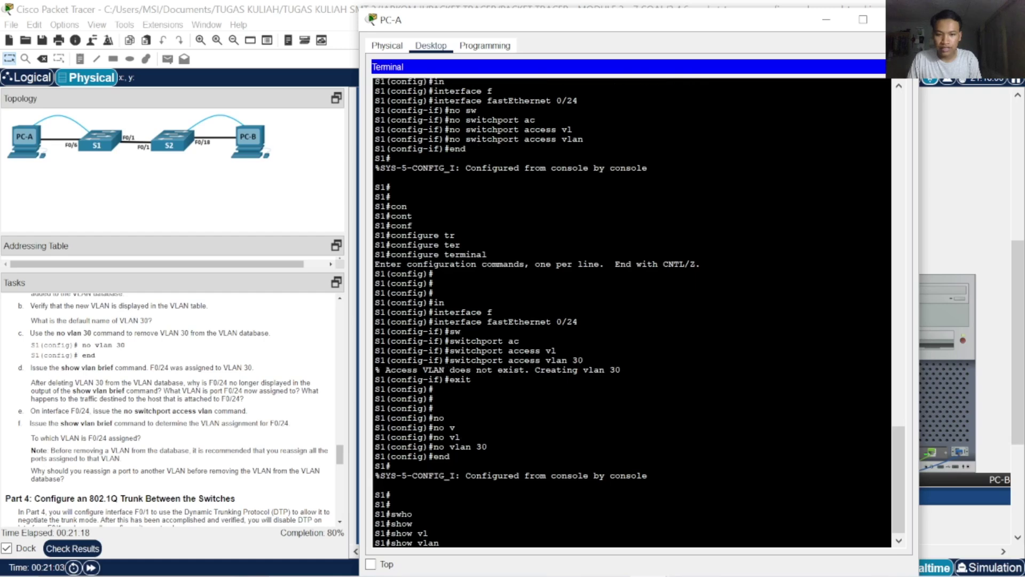
{"action": "type", "text": "br"}
{"action": "key", "text": "Tab"}
{"action": "key", "text": "Return"}
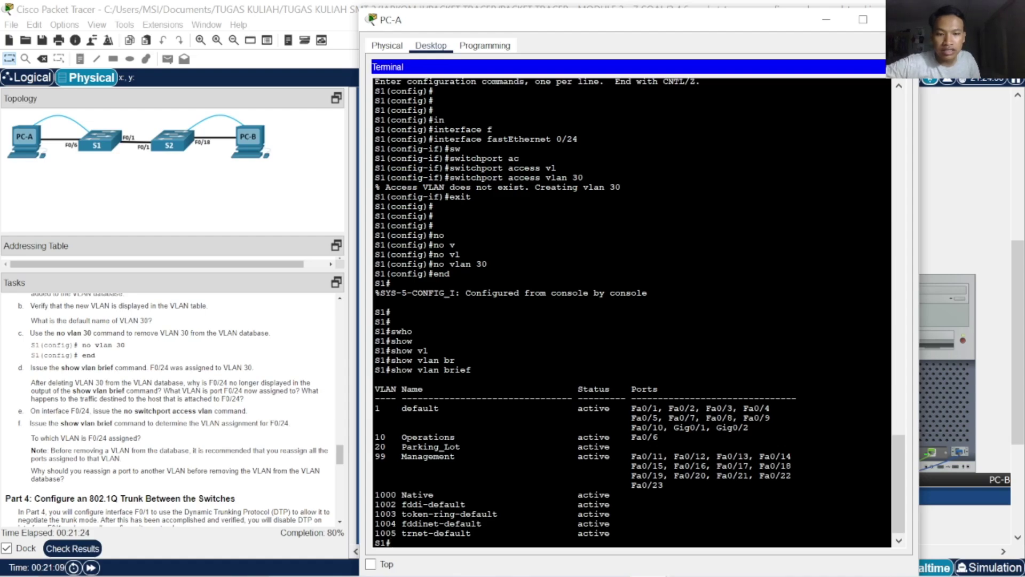
{"action": "scroll", "coordinate": [630, 312], "scroll_direction": "up", "scroll_amount": 15}
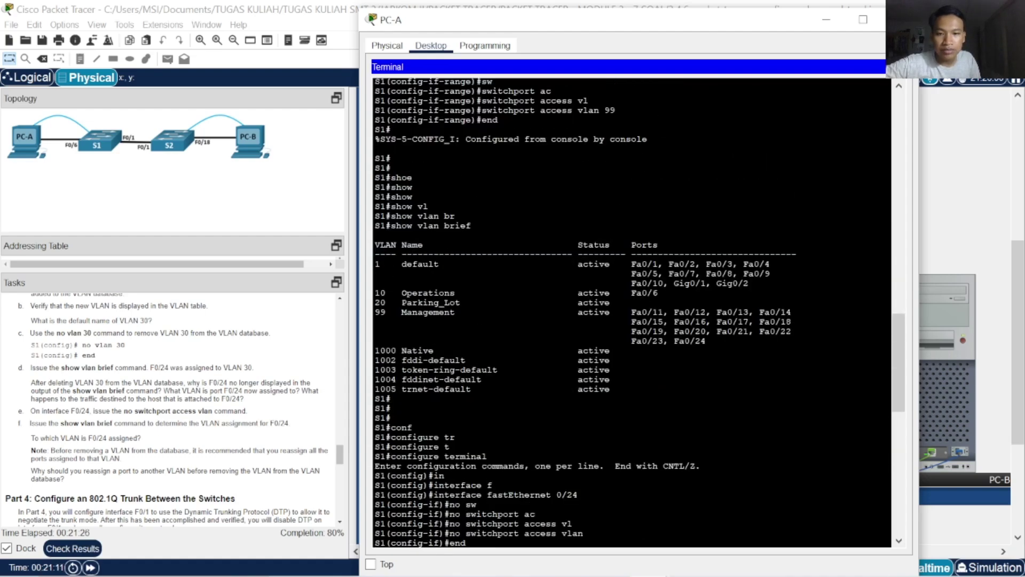
{"action": "scroll", "coordinate": [630, 313], "scroll_direction": "down", "scroll_amount": 15}
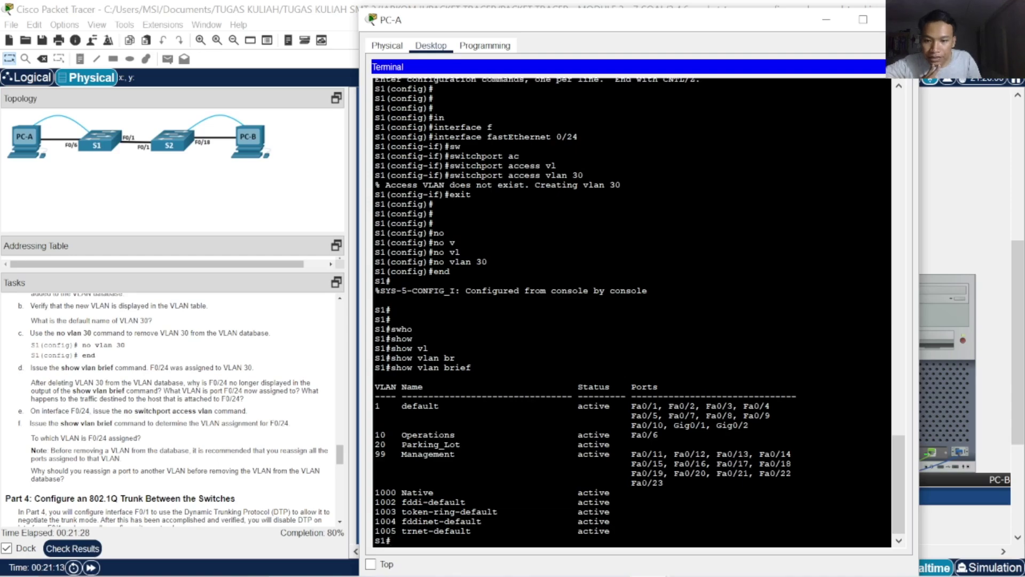
{"action": "scroll", "coordinate": [630, 312], "scroll_direction": "up", "scroll_amount": 15}
{"action": "scroll", "coordinate": [630, 312], "scroll_direction": "down", "scroll_amount": 15}
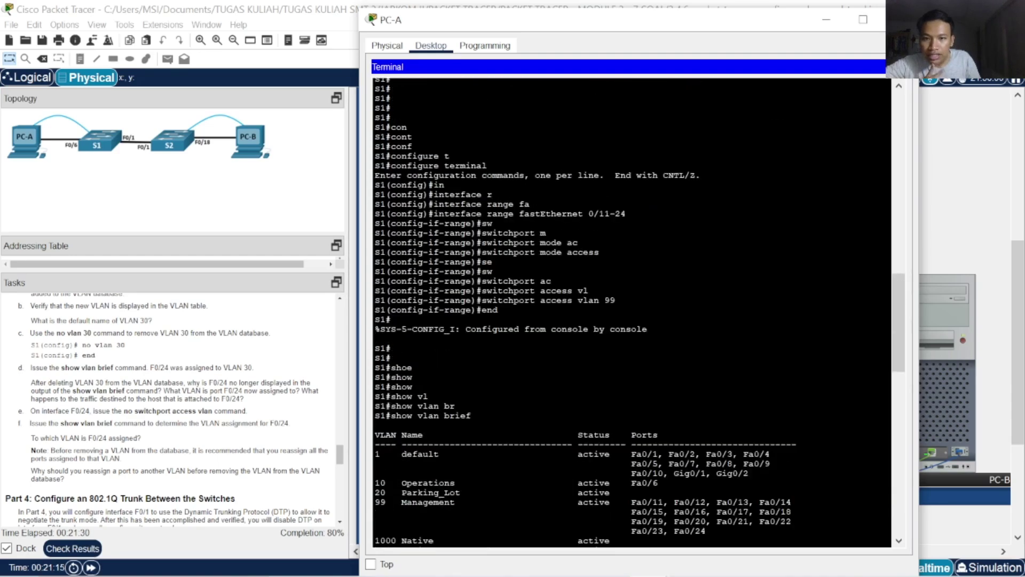
{"action": "scroll", "coordinate": [630, 312], "scroll_direction": "up", "scroll_amount": 10}
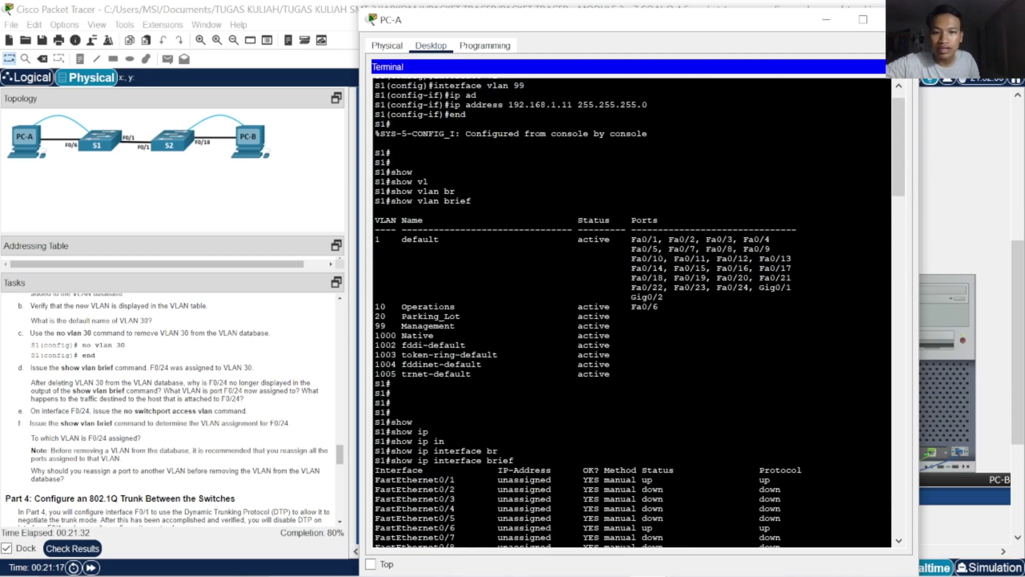
{"action": "scroll", "coordinate": [630, 312], "scroll_direction": "down", "scroll_amount": 15}
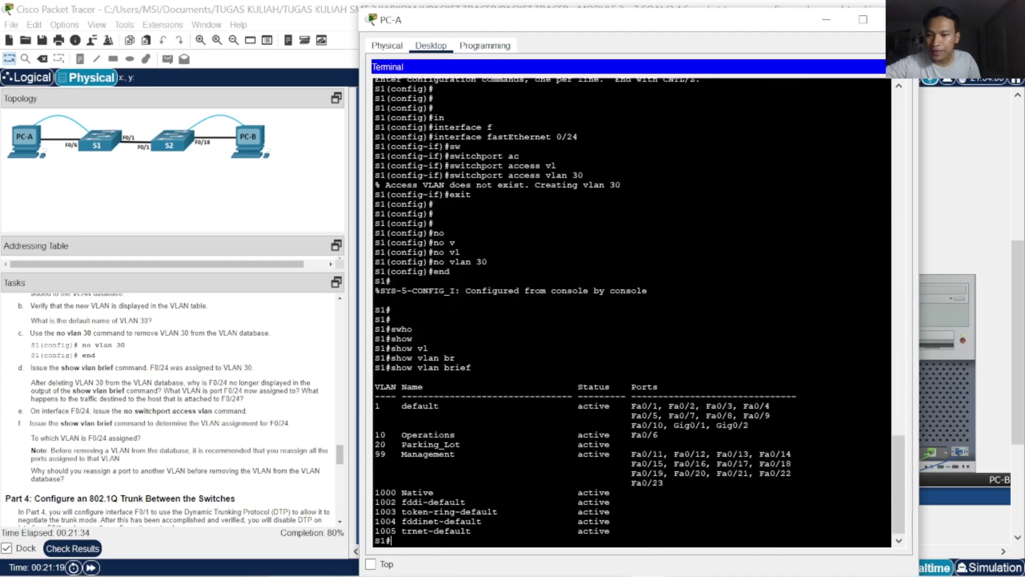
{"action": "scroll", "coordinate": [174, 409], "scroll_direction": "down", "scroll_amount": 5}
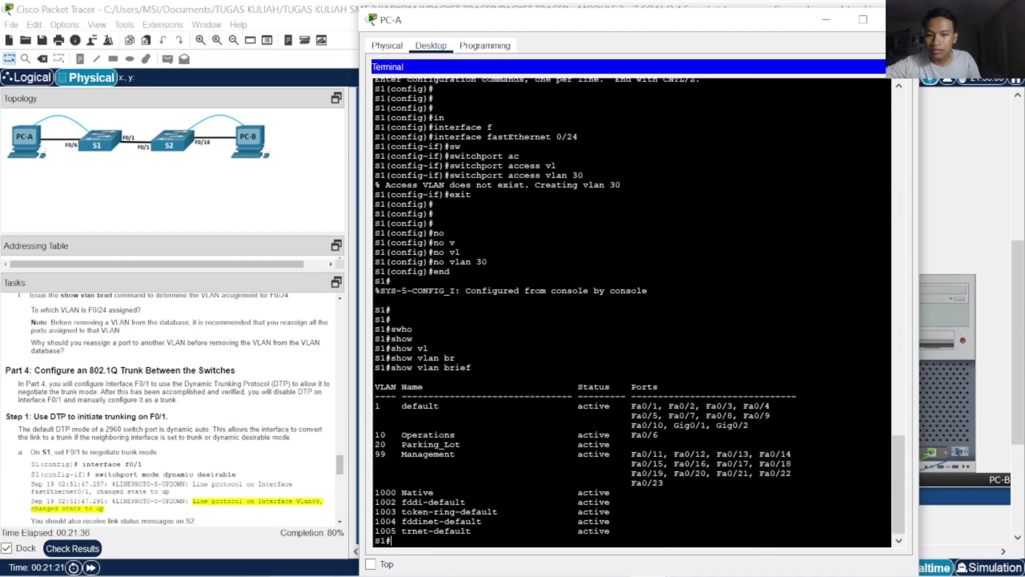
Enter global configuration on S1 and select interface FastEthernet 0/1
{"action": "key", "text": "Return"}
{"action": "key", "text": "Return"}
{"action": "key", "text": "Return"}
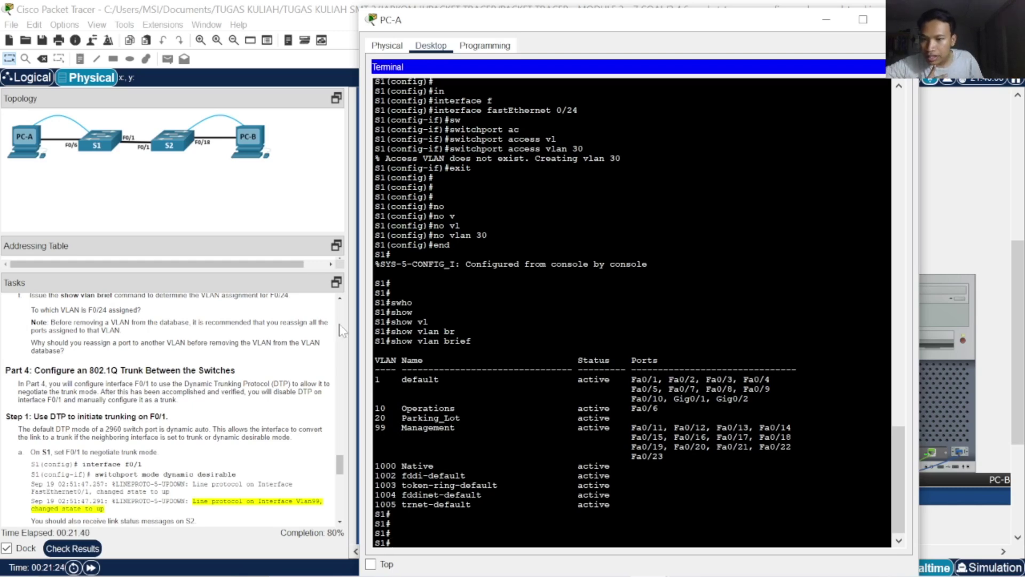
{"action": "scroll", "coordinate": [248, 374], "scroll_direction": "down", "scroll_amount": 3}
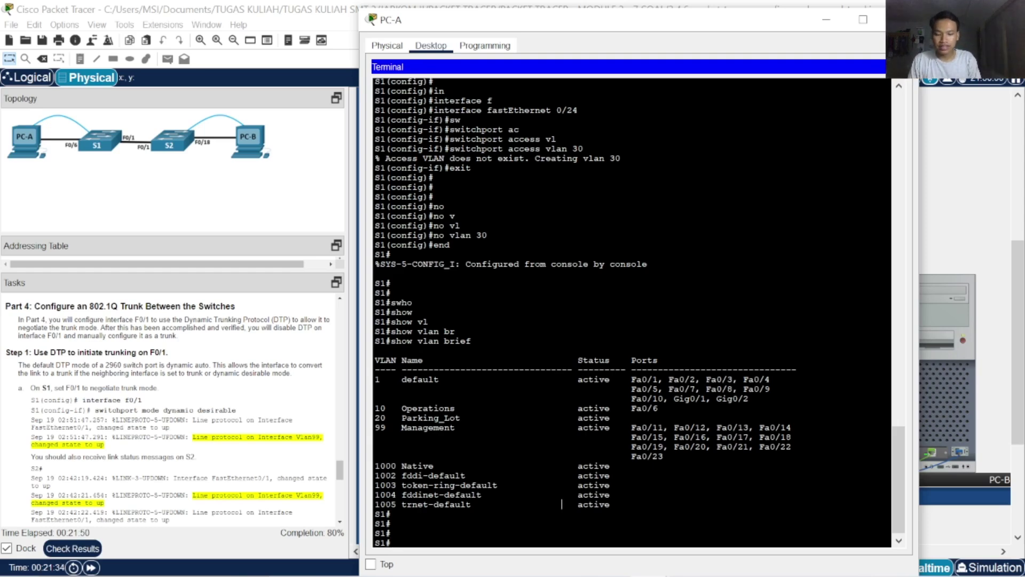
{"action": "type", "text": "conf"}
{"action": "key", "text": "Tab"}
{"action": "type", "text": "t"}
{"action": "key", "text": "Tab"}
{"action": "key", "text": "Return"}
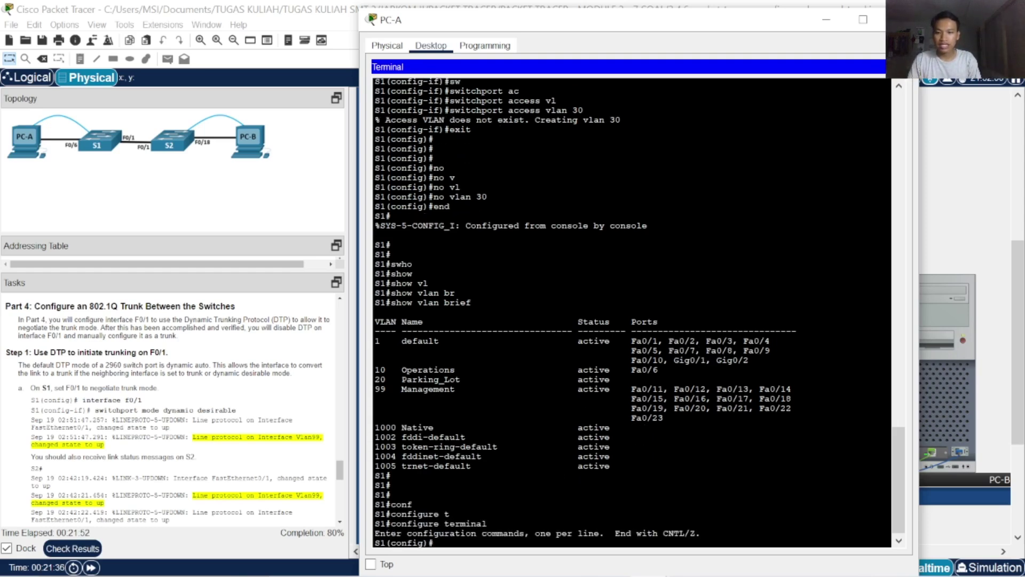
{"action": "scroll", "coordinate": [222, 401], "scroll_direction": "up", "scroll_amount": 1}
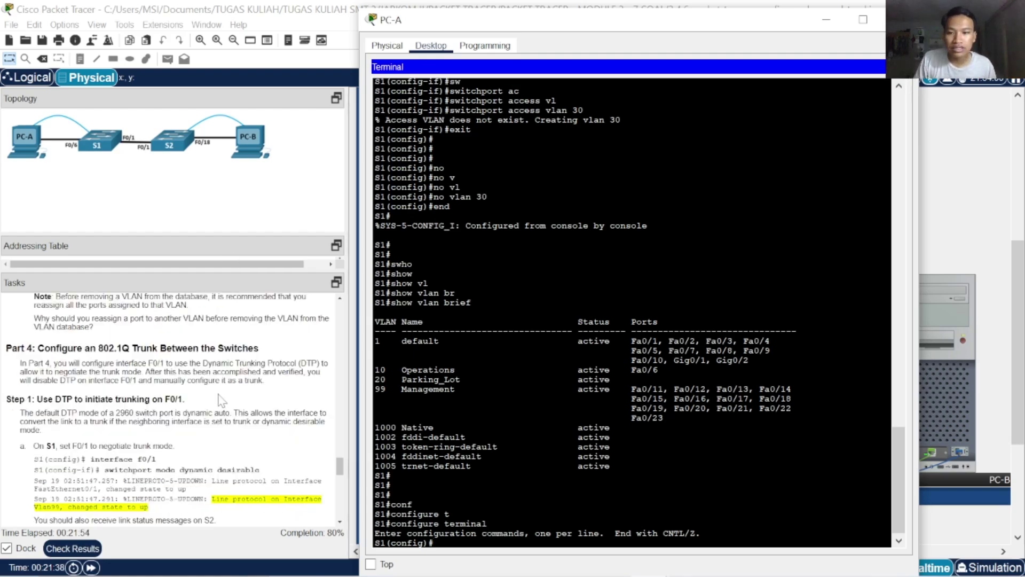
{"action": "scroll", "coordinate": [231, 398], "scroll_direction": "down", "scroll_amount": 1}
{"action": "scroll", "coordinate": [231, 401], "scroll_direction": "up", "scroll_amount": 1}
{"action": "scroll", "coordinate": [231, 400], "scroll_direction": "down", "scroll_amount": 1}
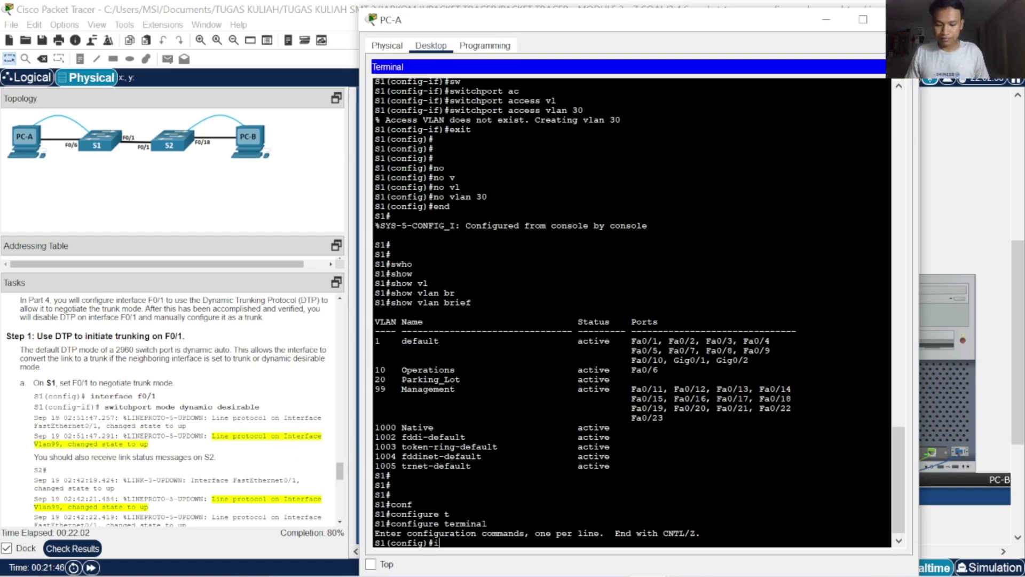
{"action": "type", "text": "n"}
{"action": "key", "text": "Tab"}
{"action": "type", "text": "f"}
{"action": "key", "text": "Tab"}
{"action": "type", "text": "0"}
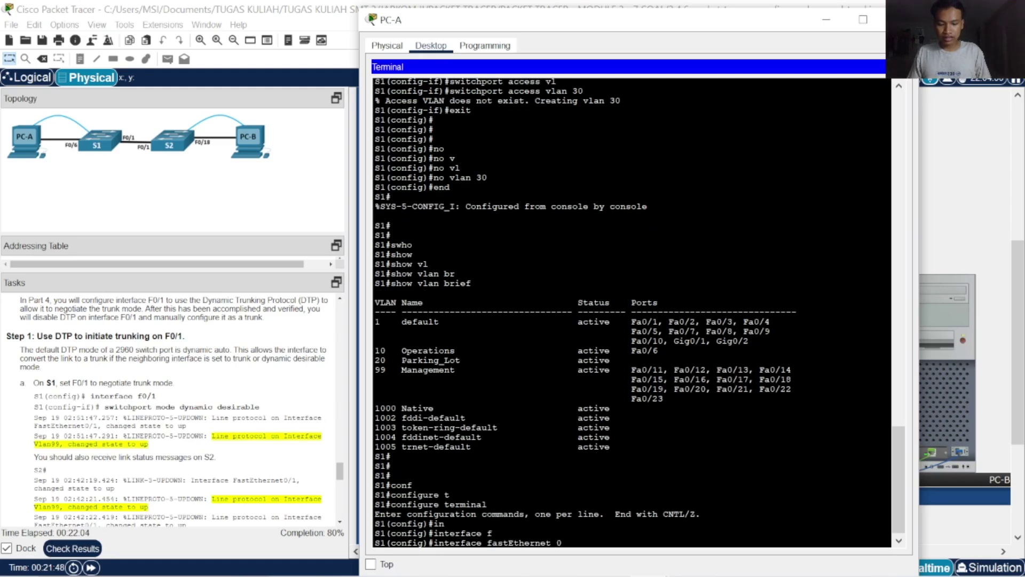
{"action": "type", "text": "/1"}
{"action": "key", "text": "Return"}
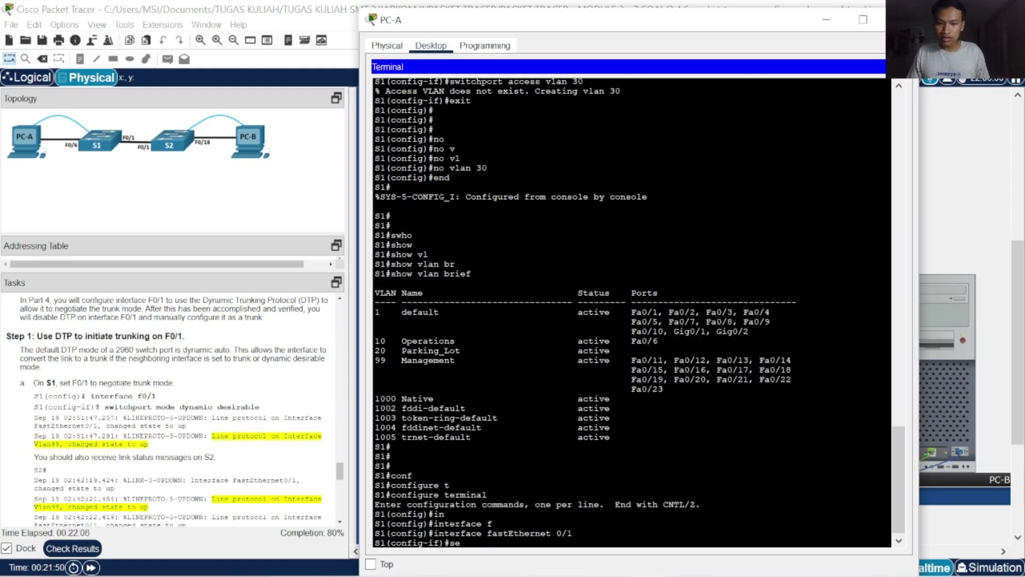
Set F0/1 to switchport mode dynamic desirable so it actively negotiates a trunk
{"action": "type", "text": "sw"}
{"action": "key", "text": "Tab"}
{"action": "type", "text": "m"}
{"action": "key", "text": "Tab"}
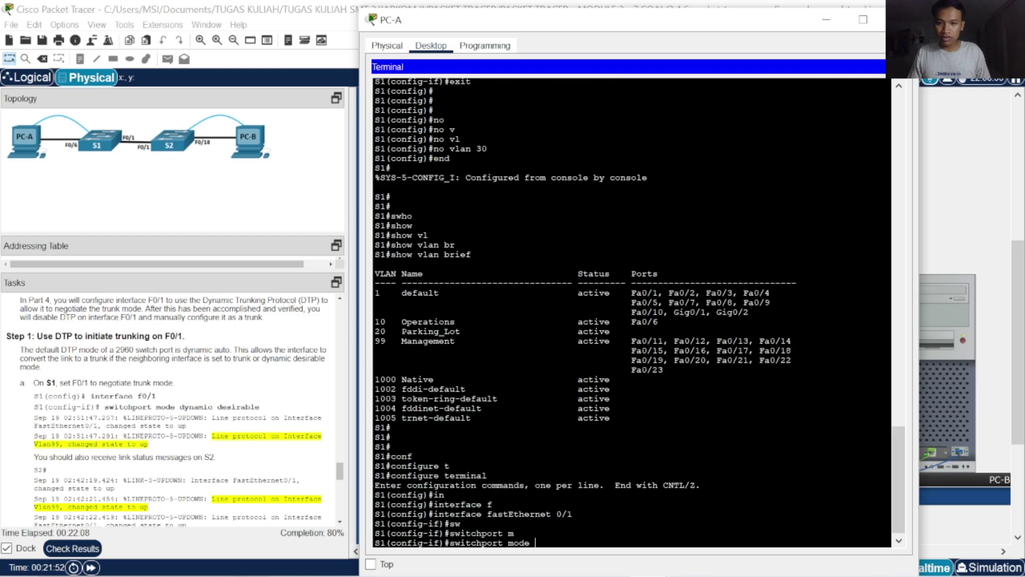
{"action": "type", "text": "dy"}
{"action": "key", "text": "Tab"}
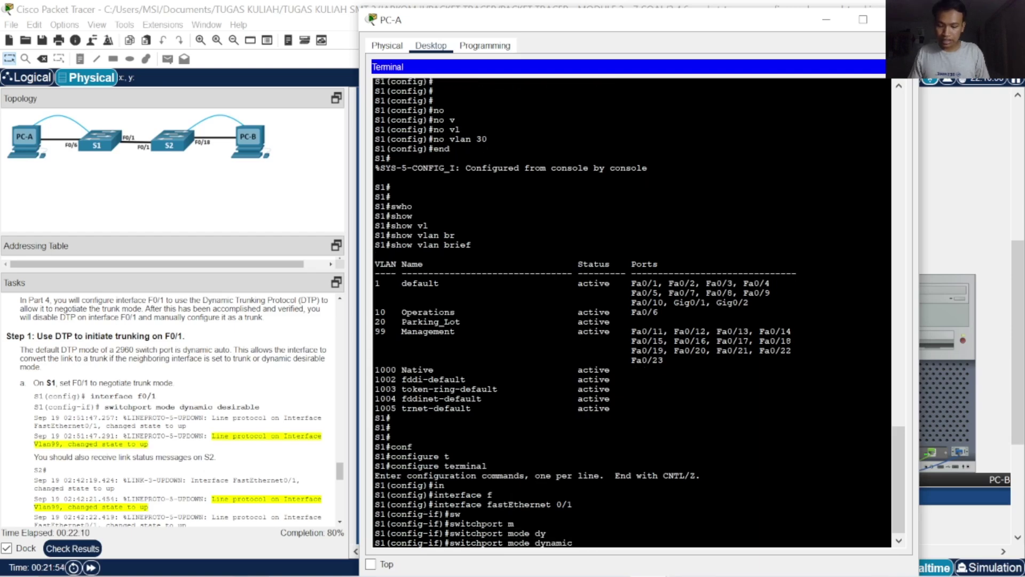
{"action": "type", "text": "des"}
{"action": "key", "text": "Tab"}
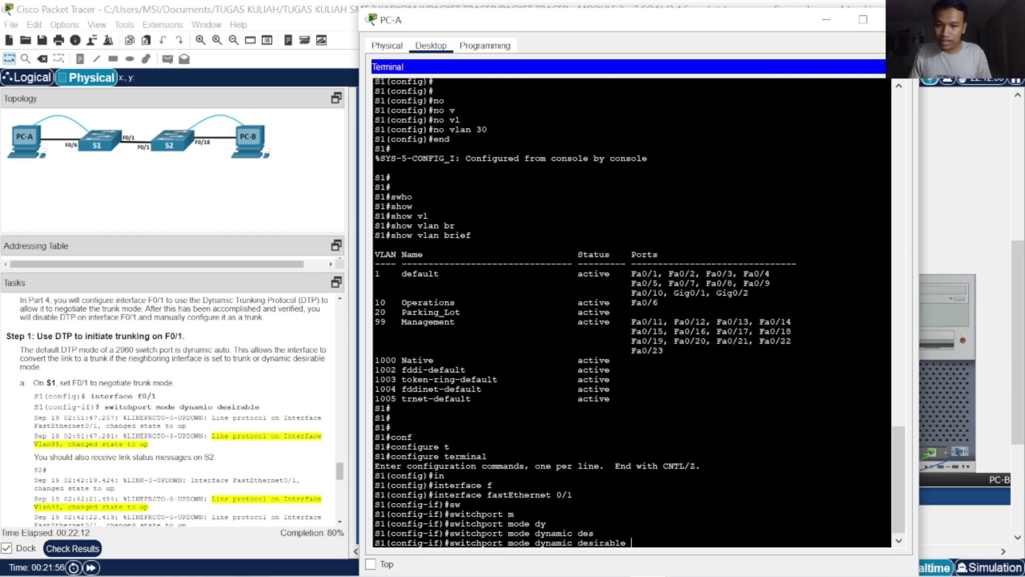
{"action": "key", "text": "Return"}
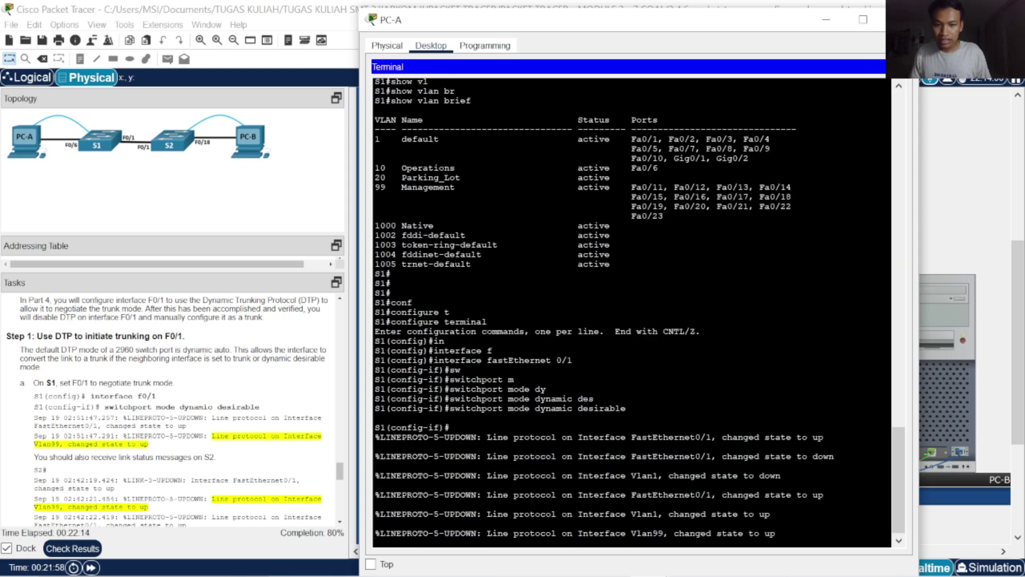
{"action": "key", "text": "Return"}
{"action": "key", "text": "Return"}
{"action": "key", "text": "Return"}
{"action": "key", "text": "Return"}
{"action": "key", "text": "Return"}
{"action": "key", "text": "Return"}
{"action": "key", "text": "Return"}
{"action": "key", "text": "Return"}
{"action": "key", "text": "Return"}
{"action": "key", "text": "Return"}
{"action": "key", "text": "Return"}
{"action": "key", "text": "Return"}
{"action": "key", "text": "Return"}
{"action": "key", "text": "Return"}
{"action": "key", "text": "Return"}
{"action": "key", "text": "Return"}
{"action": "key", "text": "Return"}
{"action": "key", "text": "Return"}
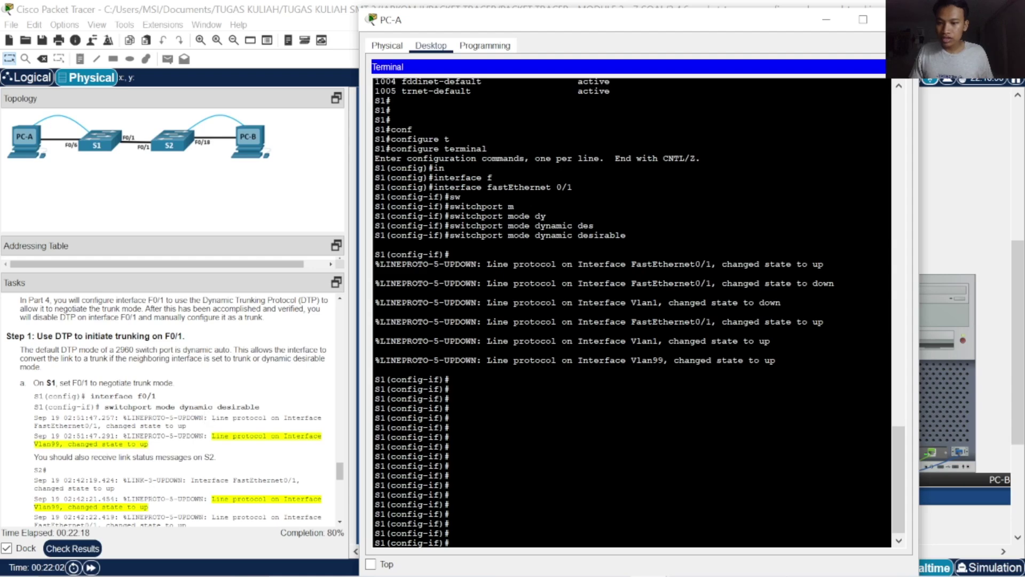
{"action": "scroll", "coordinate": [196, 487], "scroll_direction": "down", "scroll_amount": 4}
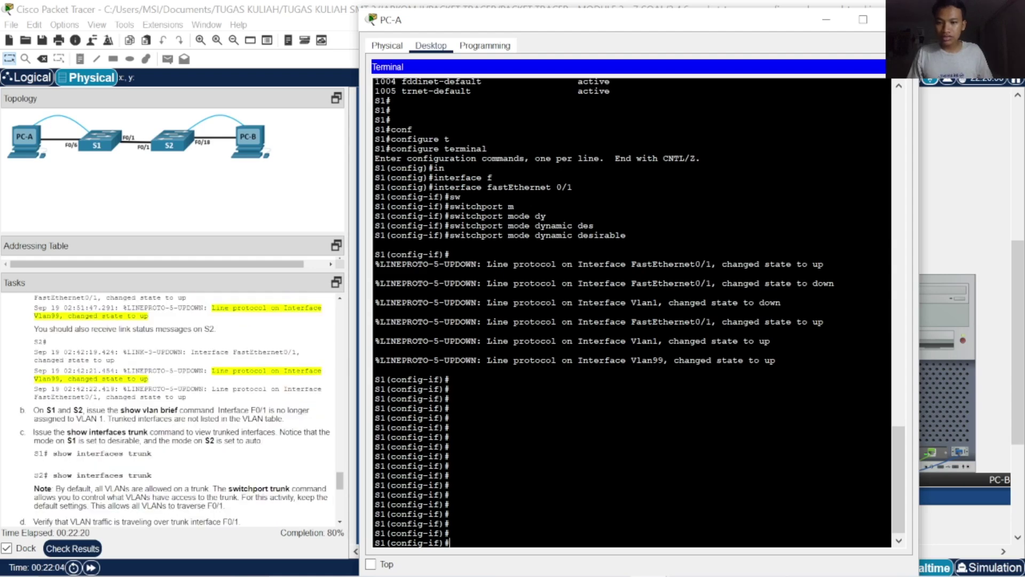
{"action": "scroll", "coordinate": [255, 475], "scroll_direction": "down", "scroll_amount": 4}
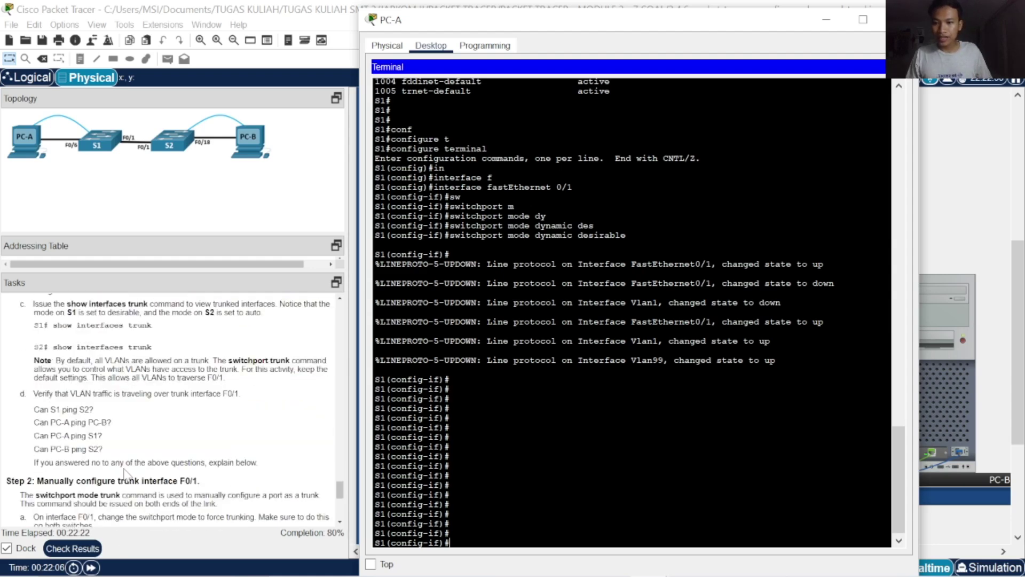
Check results and review Assessment Items: 62/77, with S1 F0/1 Dynamic Mode and Native VLAN incorrect
{"action": "left_click", "coordinate": [88, 549]}
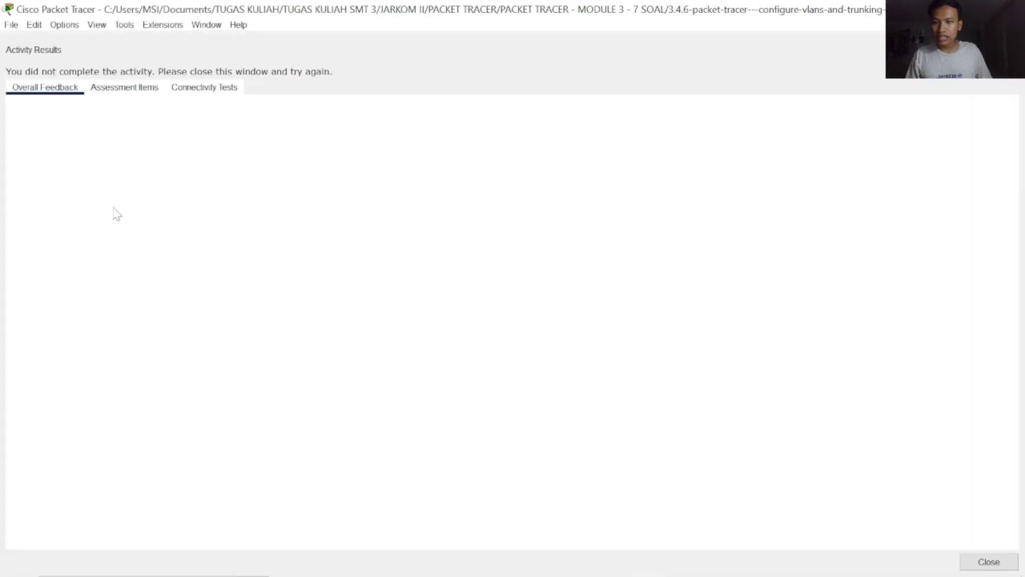
{"action": "left_click", "coordinate": [125, 87]}
{"action": "scroll", "coordinate": [246, 333], "scroll_direction": "down", "scroll_amount": 5}
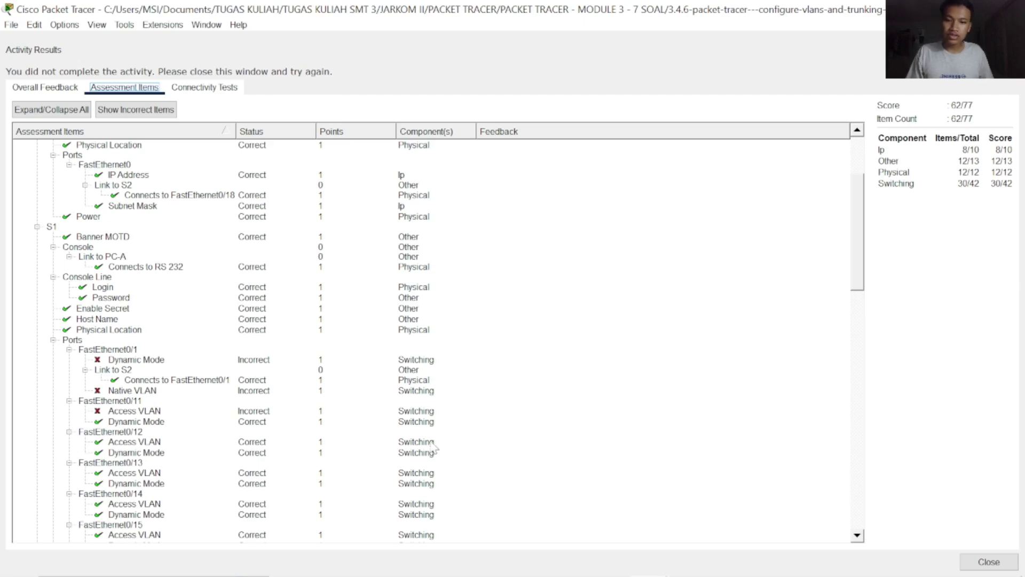
{"action": "scroll", "coordinate": [434, 447], "scroll_direction": "down", "scroll_amount": 12}
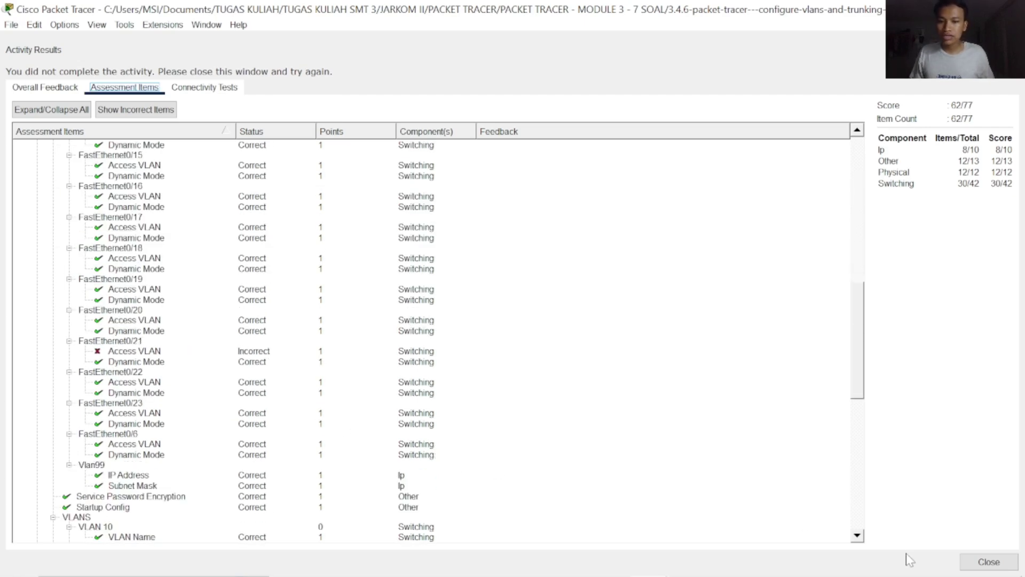
{"action": "scroll", "coordinate": [400, 419], "scroll_direction": "up", "scroll_amount": 10}
{"action": "scroll", "coordinate": [399, 418], "scroll_direction": "down", "scroll_amount": 3}
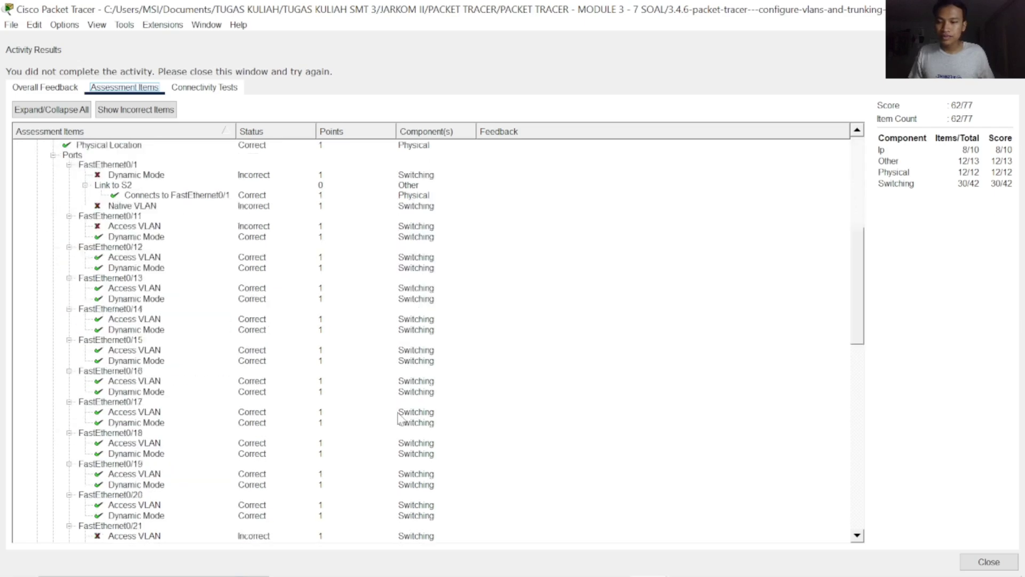
{"action": "scroll", "coordinate": [399, 418], "scroll_direction": "down", "scroll_amount": 2}
{"action": "scroll", "coordinate": [399, 417], "scroll_direction": "up", "scroll_amount": 9}
{"action": "scroll", "coordinate": [400, 414], "scroll_direction": "down", "scroll_amount": 5}
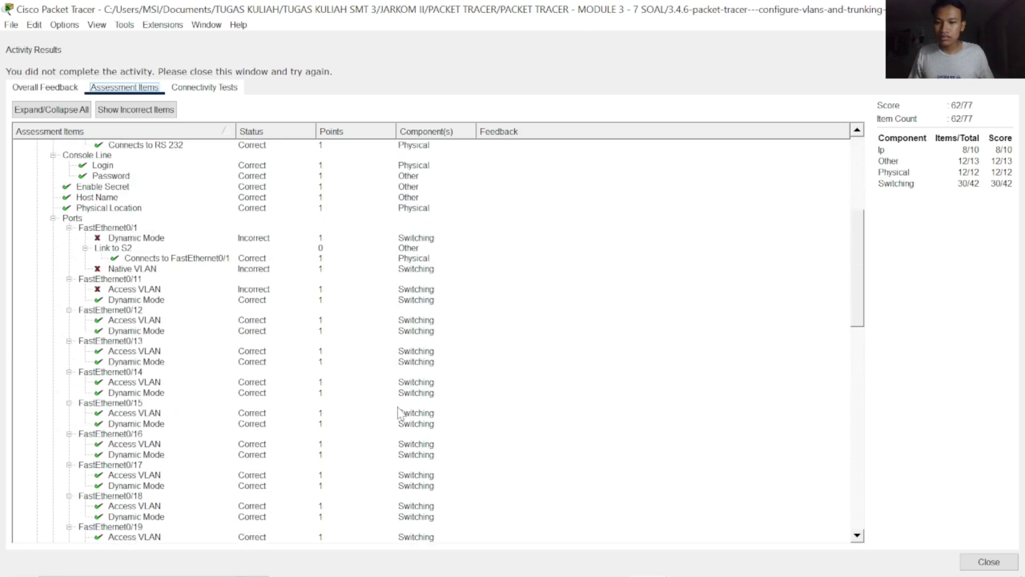
{"action": "scroll", "coordinate": [400, 413], "scroll_direction": "down", "scroll_amount": 9}
{"action": "scroll", "coordinate": [398, 384], "scroll_direction": "up", "scroll_amount": 5}
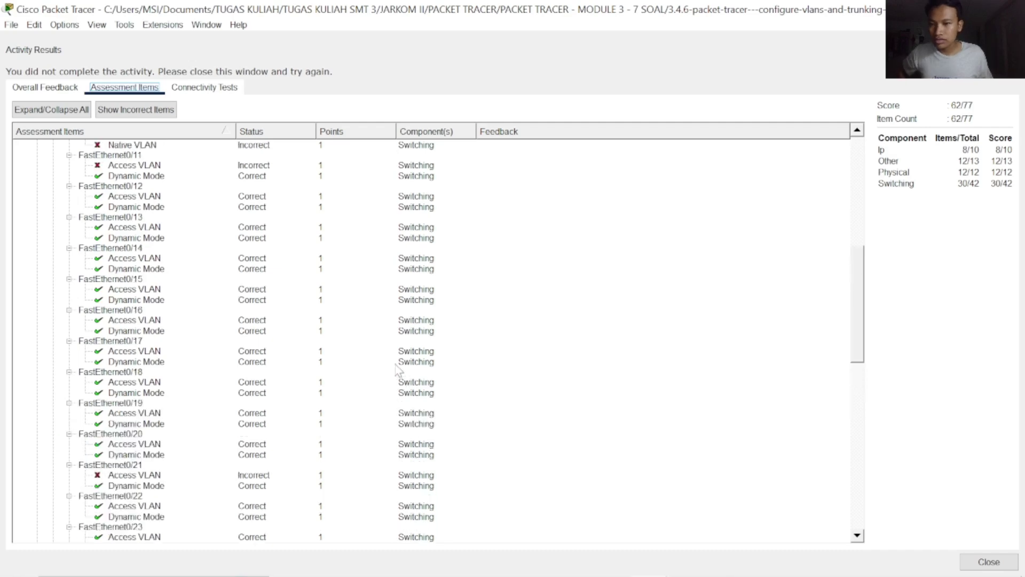
{"action": "scroll", "coordinate": [395, 357], "scroll_direction": "up", "scroll_amount": 8}
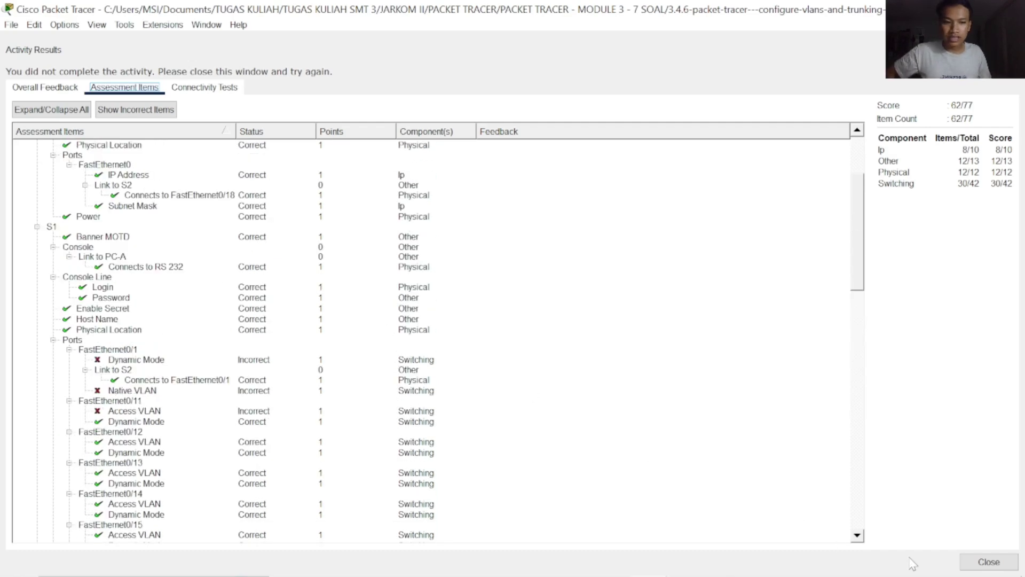
Close the results, dock Tasks as a tab beside Topology, and shrink the Addressing Table
{"action": "left_click", "coordinate": [1005, 568]}
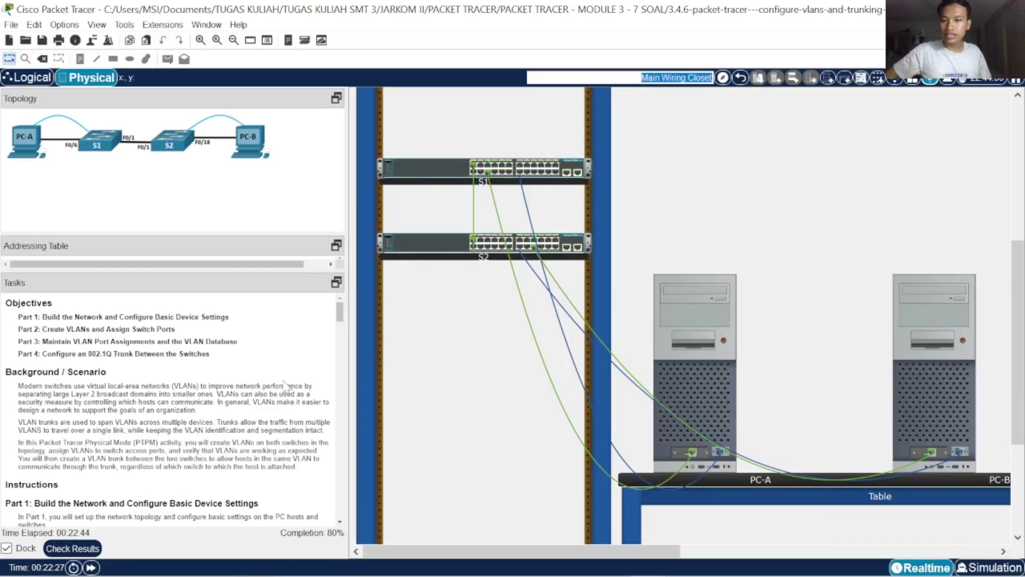
{"action": "scroll", "coordinate": [286, 385], "scroll_direction": "down", "scroll_amount": 20}
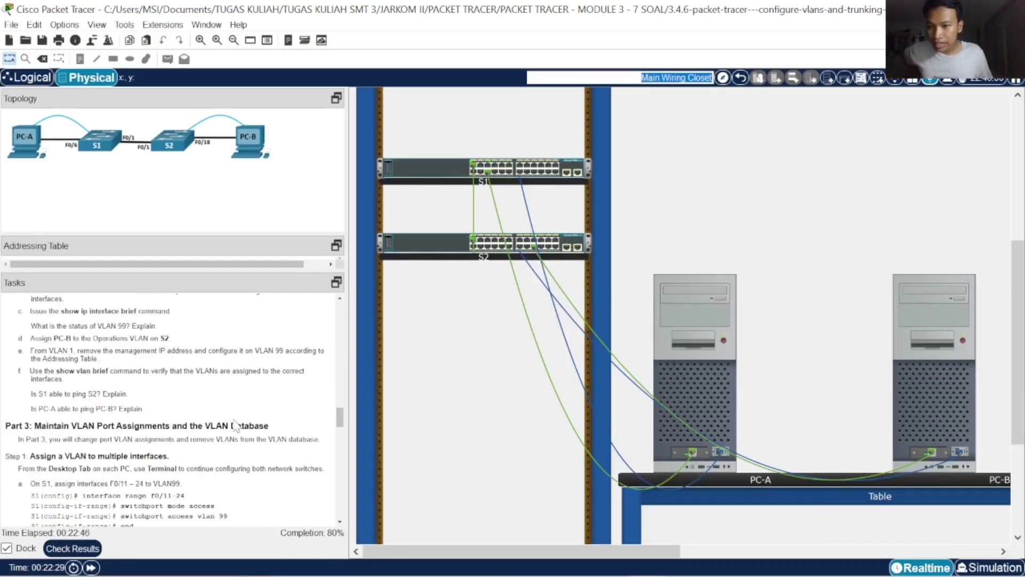
{"action": "scroll", "coordinate": [235, 424], "scroll_direction": "down", "scroll_amount": 10}
{"action": "left_click", "coordinate": [243, 241]}
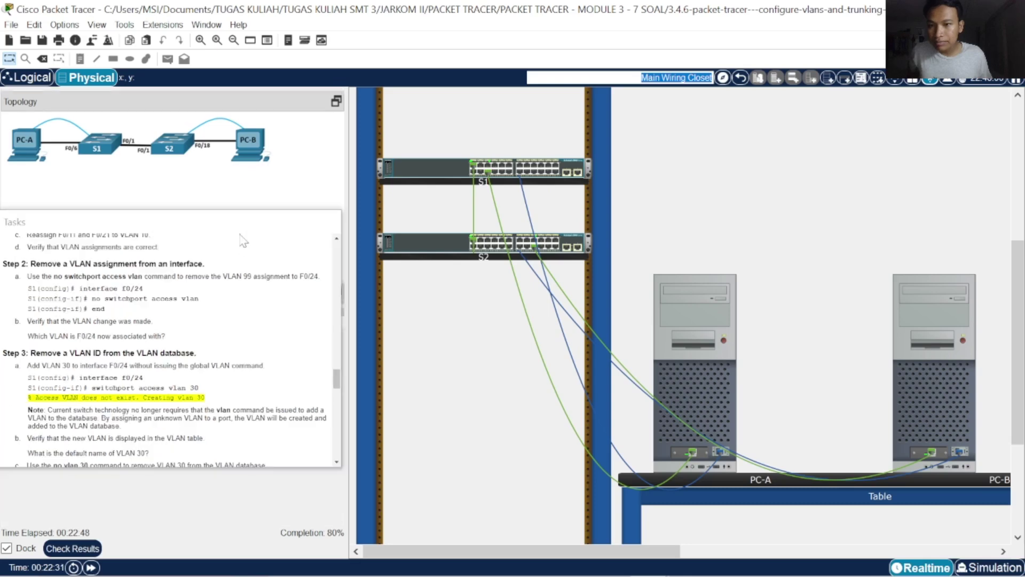
{"action": "left_click_drag", "start_coordinate": [240, 235], "coordinate": [249, 220]}
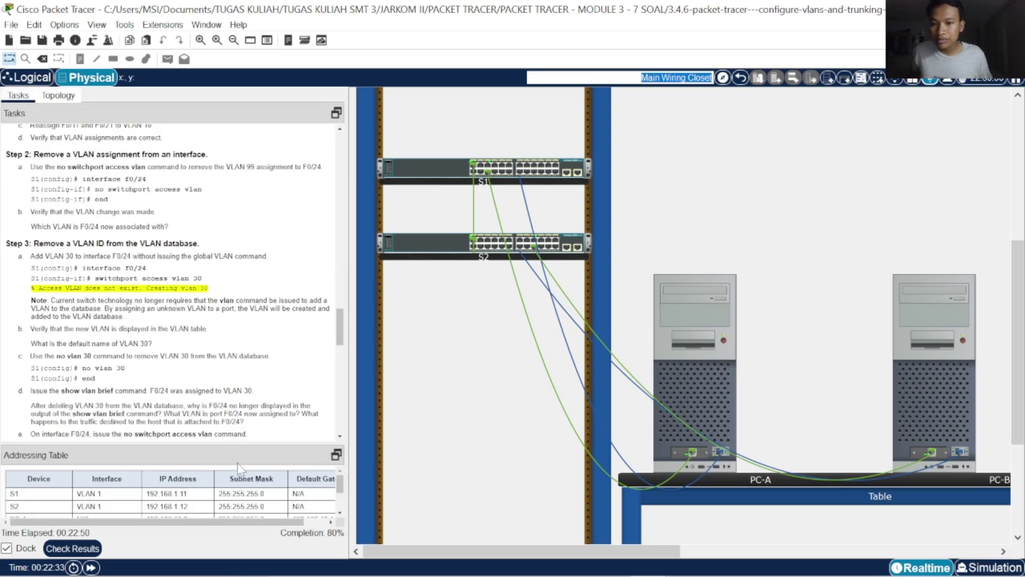
{"action": "left_click_drag", "start_coordinate": [239, 445], "coordinate": [235, 535]}
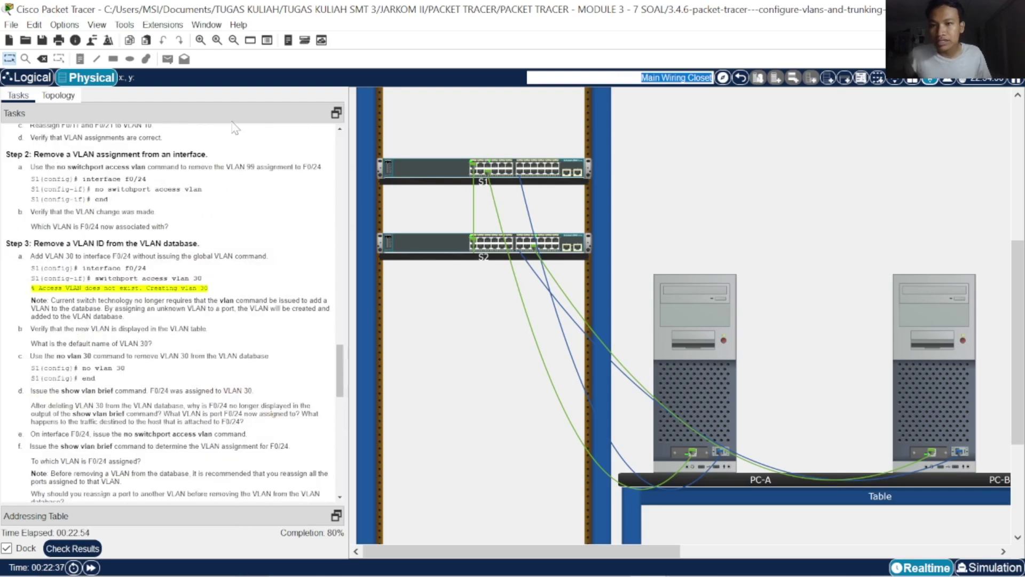
{"action": "scroll", "coordinate": [245, 240], "scroll_direction": "up", "scroll_amount": 15}
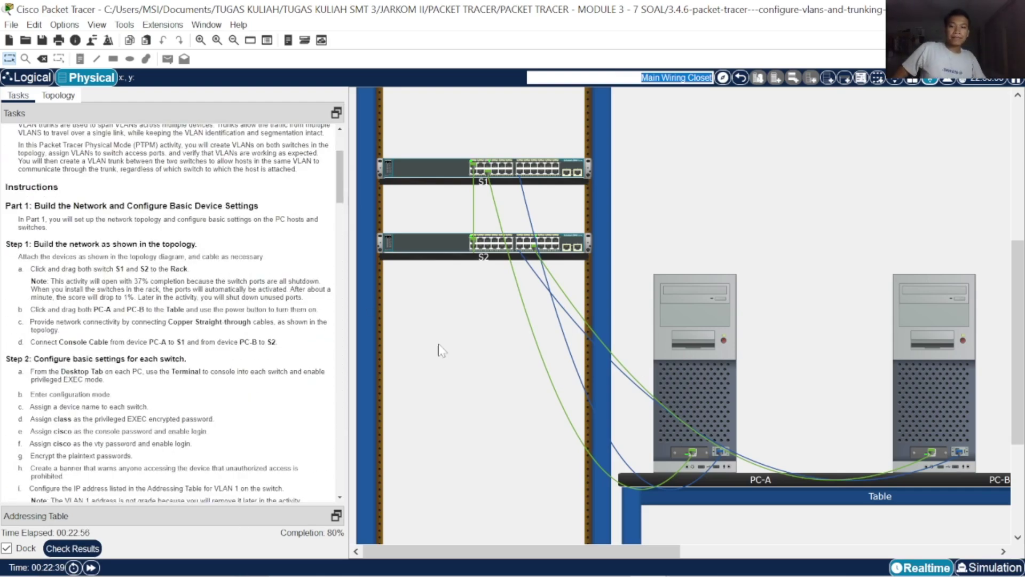
Re-check results and review Assessment Items showing S2's incorrect ports and VLAN names
{"action": "left_click", "coordinate": [72, 548]}
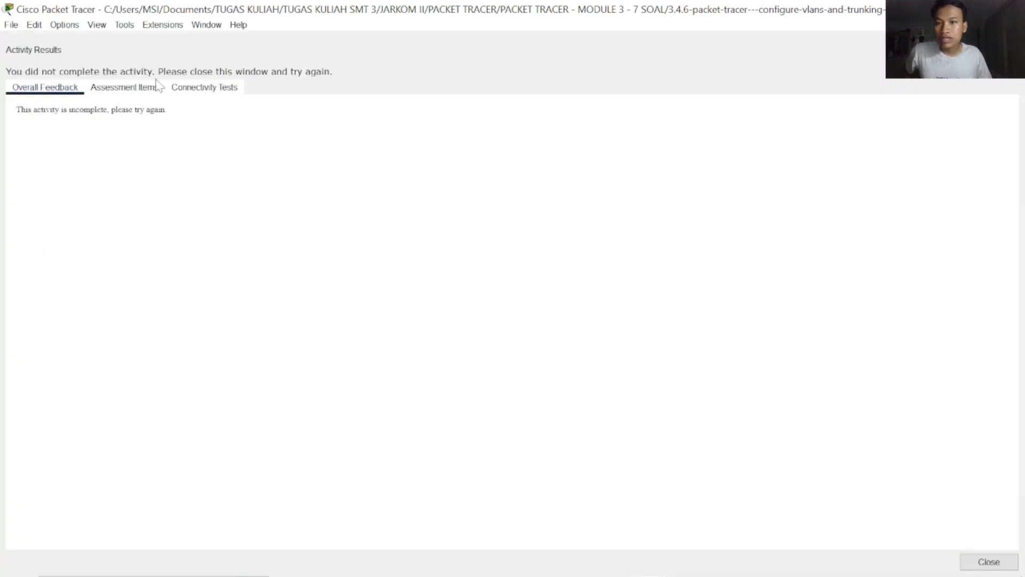
{"action": "left_click", "coordinate": [124, 87]}
{"action": "scroll", "coordinate": [305, 460], "scroll_direction": "down", "scroll_amount": 10}
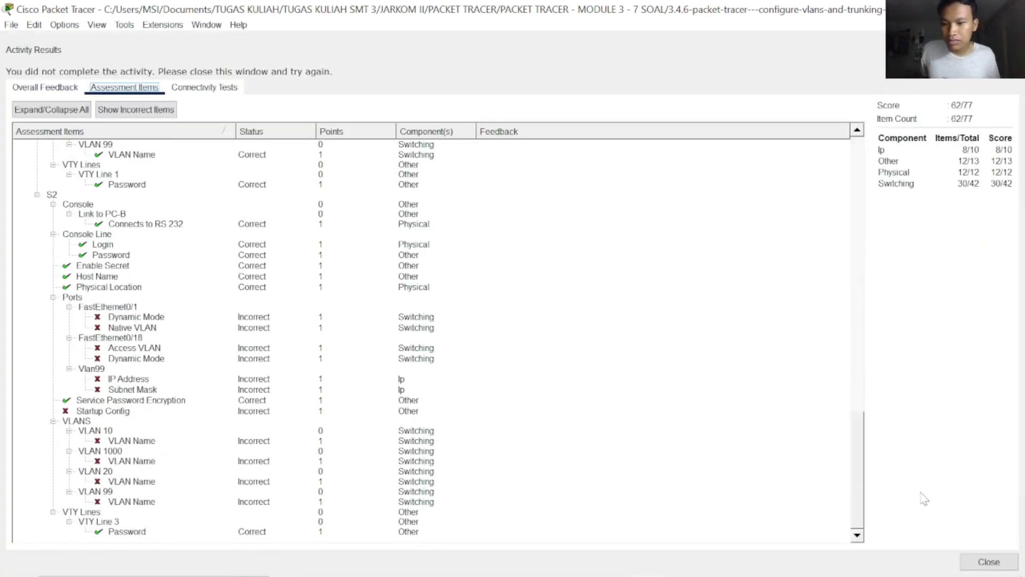
Close the results and exit interface configuration in PC-A's S1 terminal
{"action": "left_click", "coordinate": [985, 567]}
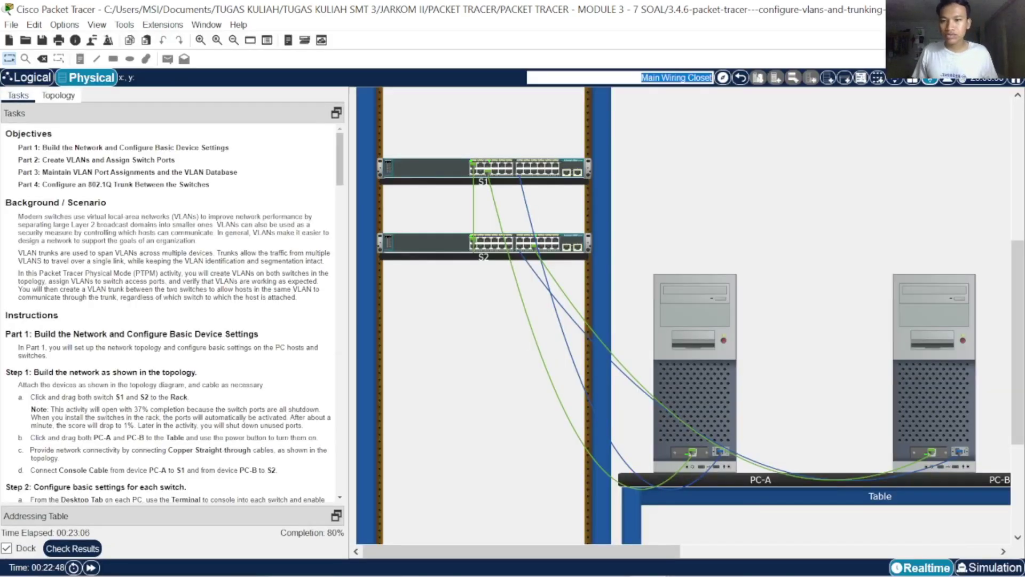
{"action": "scroll", "coordinate": [260, 357], "scroll_direction": "down", "scroll_amount": 10}
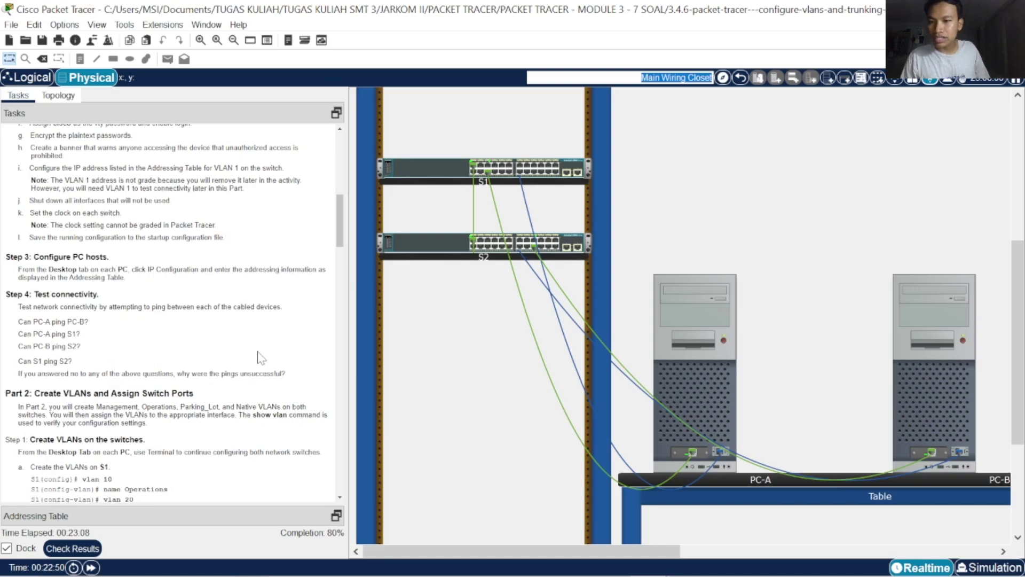
{"action": "scroll", "coordinate": [261, 357], "scroll_direction": "down", "scroll_amount": 10}
{"action": "scroll", "coordinate": [260, 357], "scroll_direction": "down", "scroll_amount": 5}
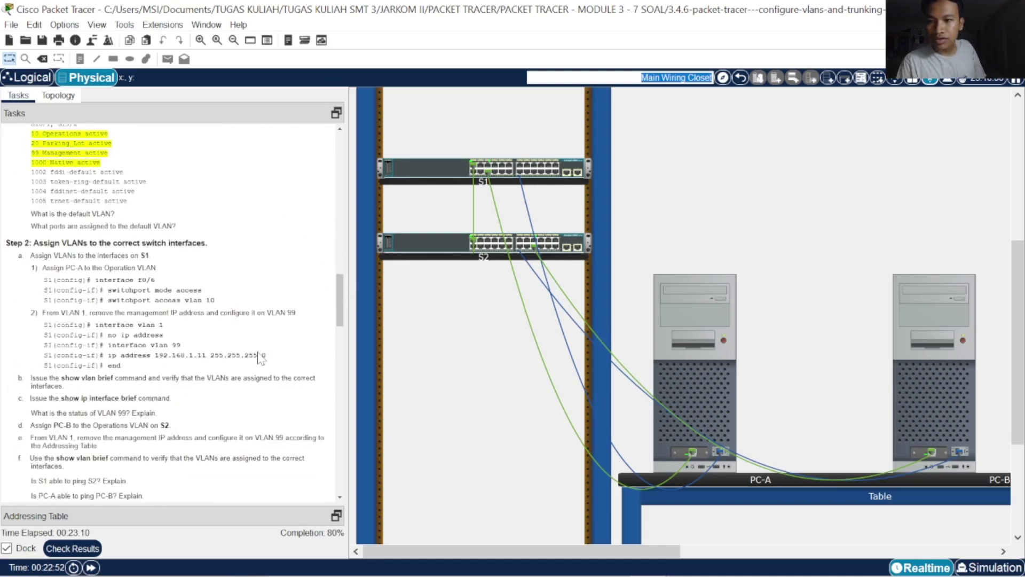
{"action": "scroll", "coordinate": [260, 357], "scroll_direction": "down", "scroll_amount": 5}
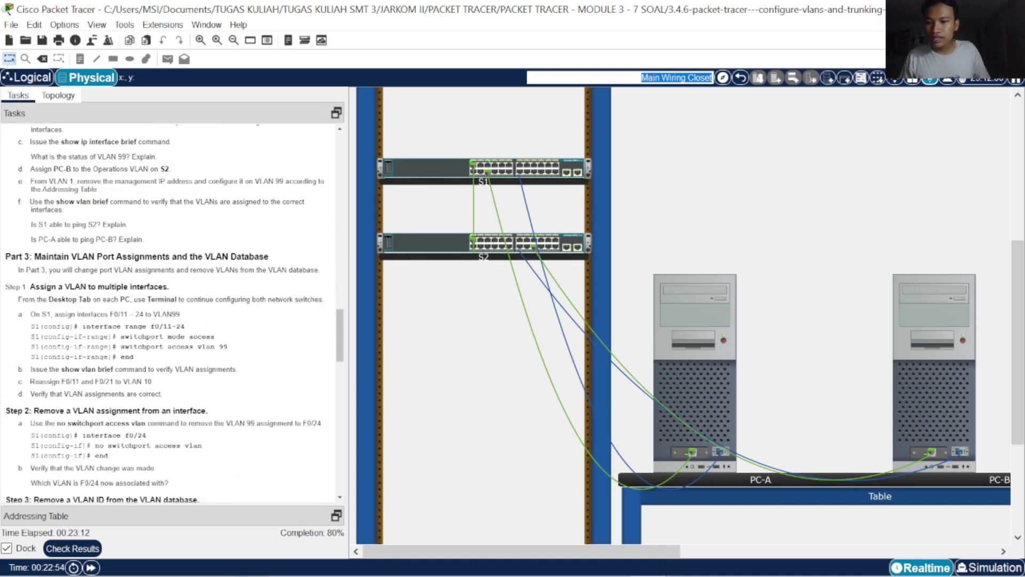
{"action": "scroll", "coordinate": [257, 345], "scroll_direction": "down", "scroll_amount": 5}
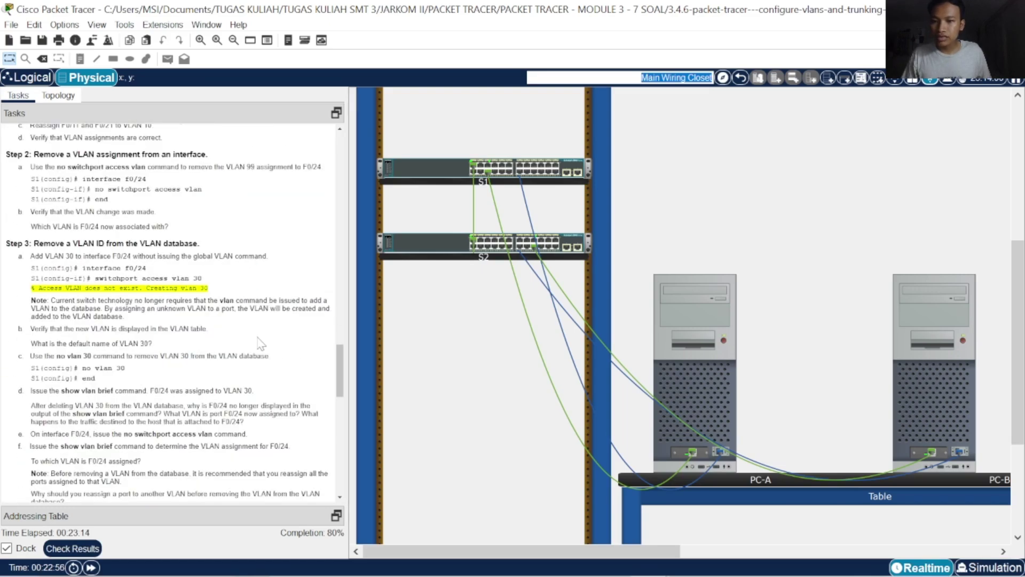
{"action": "scroll", "coordinate": [260, 344], "scroll_direction": "down", "scroll_amount": 6}
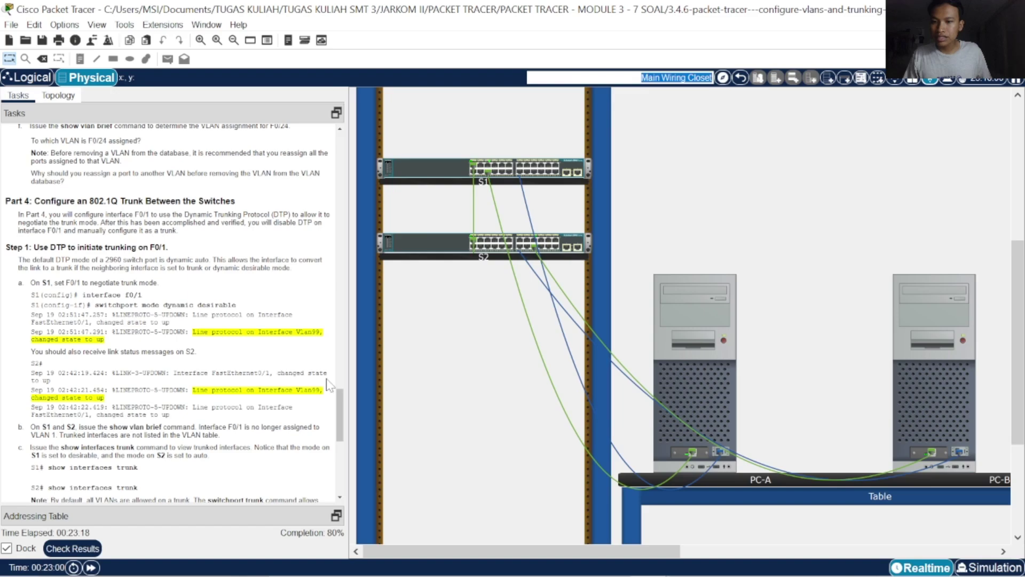
{"action": "left_click", "coordinate": [720, 366]}
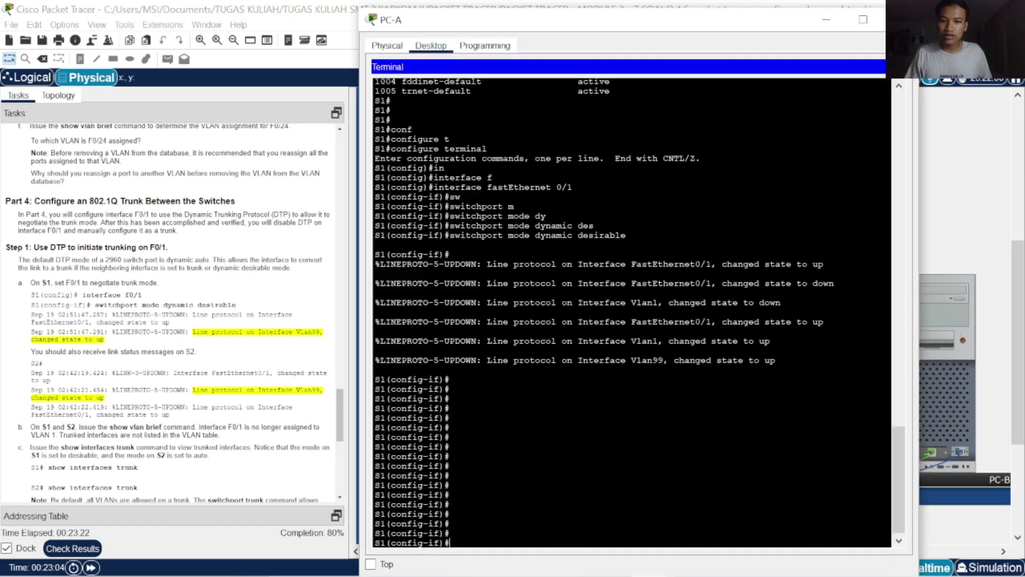
{"action": "type", "text": "ex"}
{"action": "key", "text": "Tab"}
{"action": "key", "text": "Return"}
{"action": "key", "text": "Return"}
{"action": "key", "text": "Return"}
{"action": "key", "text": "Return"}
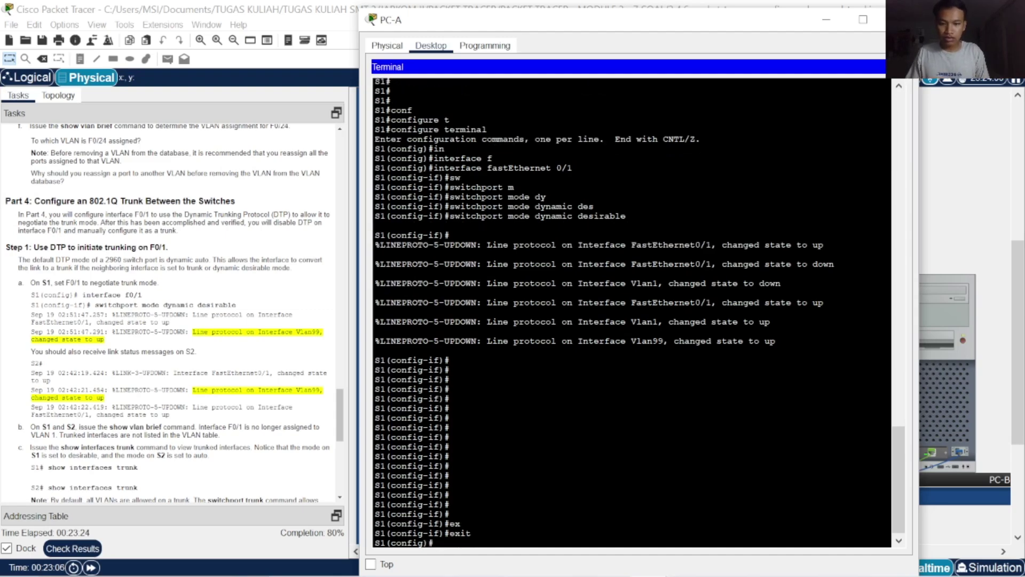
Re-check the Assessment Items, still at 62/77, then close the results
{"action": "left_click", "coordinate": [72, 548]}
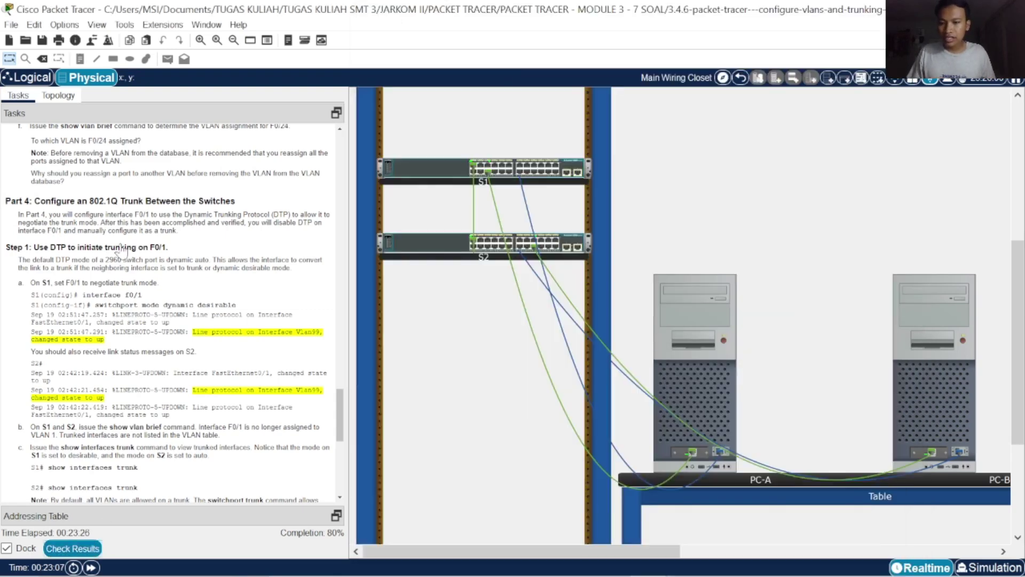
{"action": "left_click", "coordinate": [124, 87]}
{"action": "scroll", "coordinate": [247, 404], "scroll_direction": "up", "scroll_amount": 10}
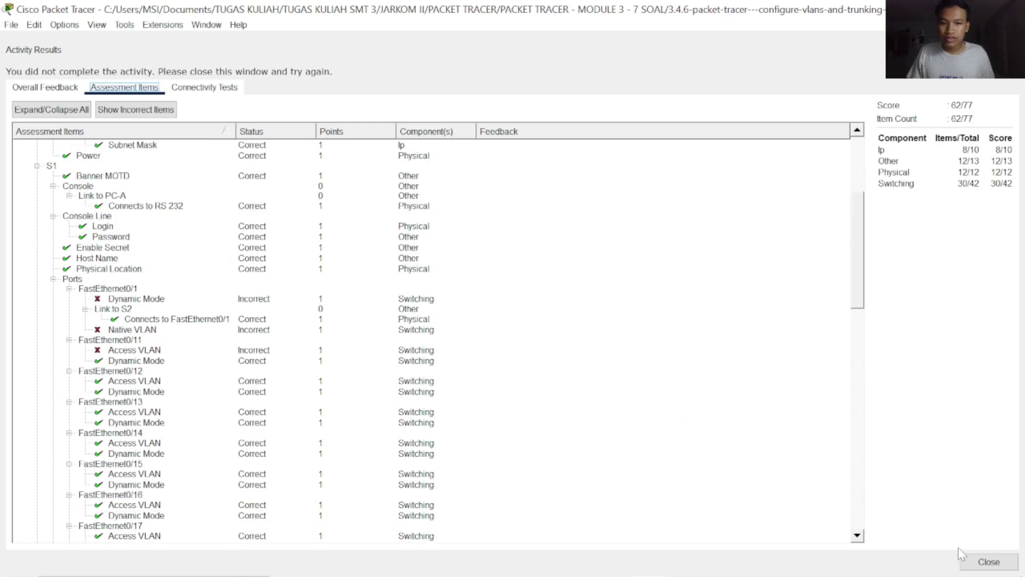
{"action": "left_click", "coordinate": [987, 564]}
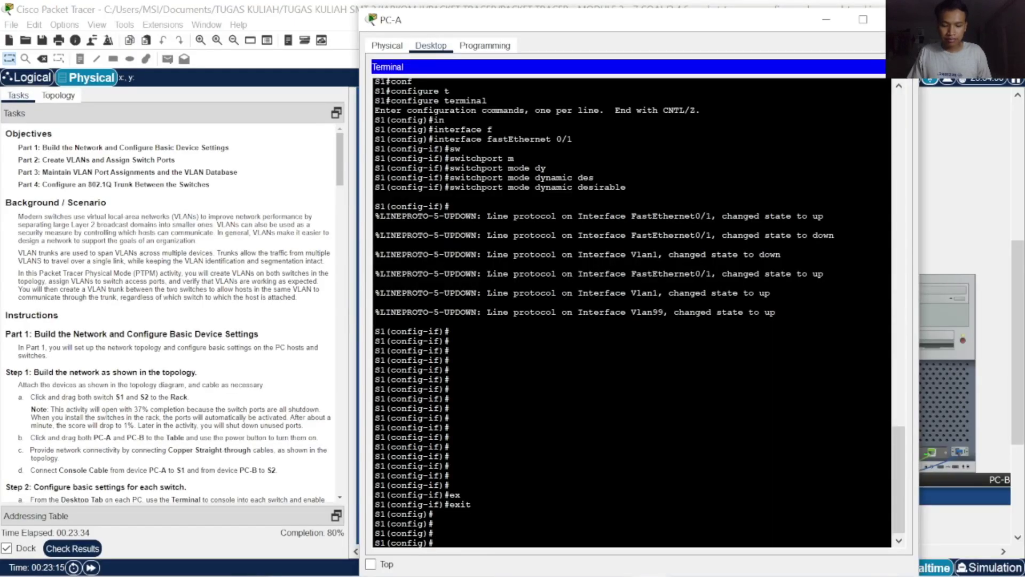
Enter interface configuration for FastEthernet 0/1 on S1
{"action": "type", "text": "in"}
{"action": "key", "text": "Tab"}
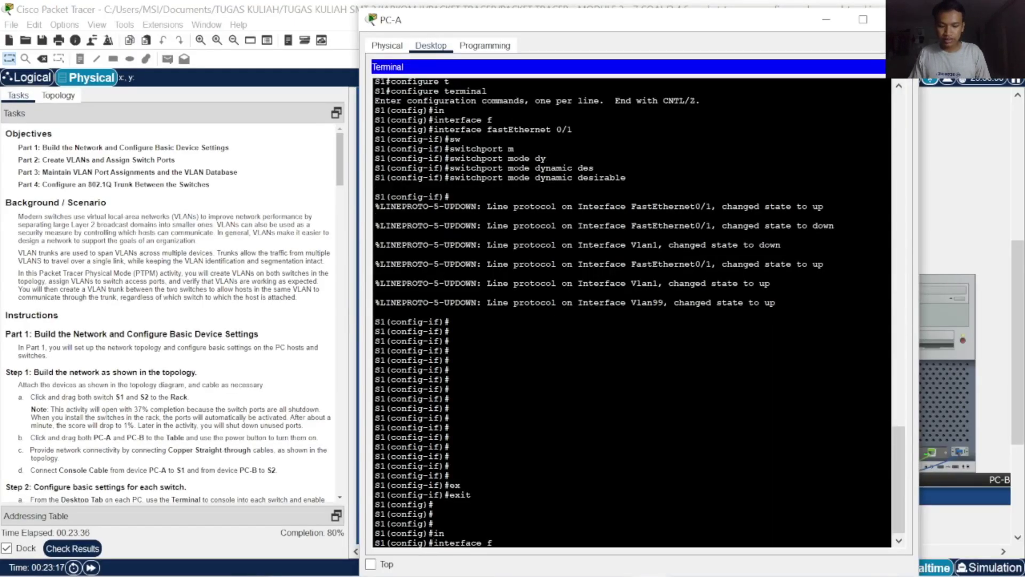
{"action": "type", "text": "f"}
{"action": "key", "text": "Tab"}
{"action": "type", "text": "0/1"}
{"action": "key", "text": "Return"}
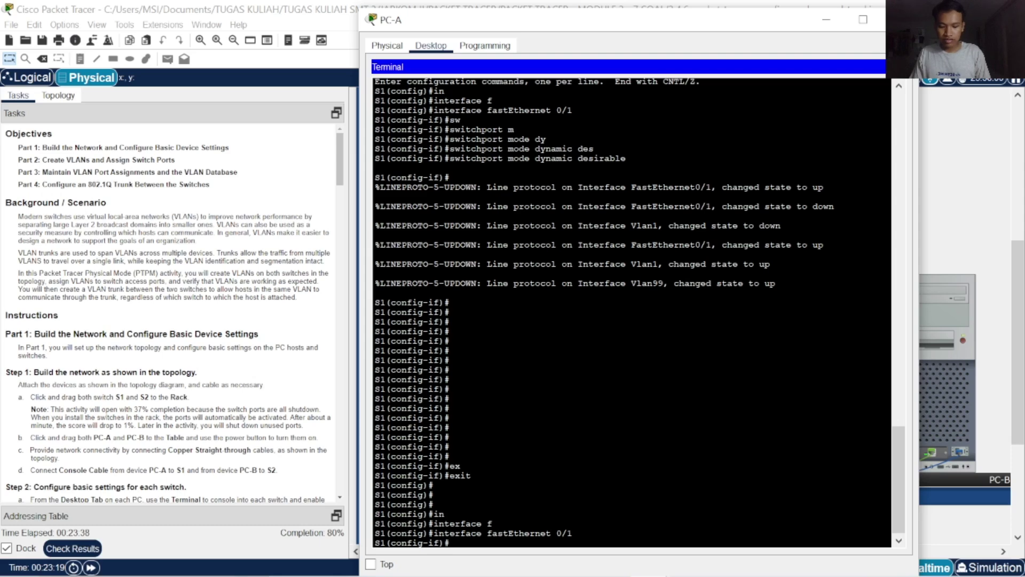
Try completing a partial 'dynamic' mode entry, then erase the unrecognised text
{"action": "type", "text": "dy"}
{"action": "key", "text": "Tab"}
{"action": "type", "text": "n"}
{"action": "key", "text": "Tab"}
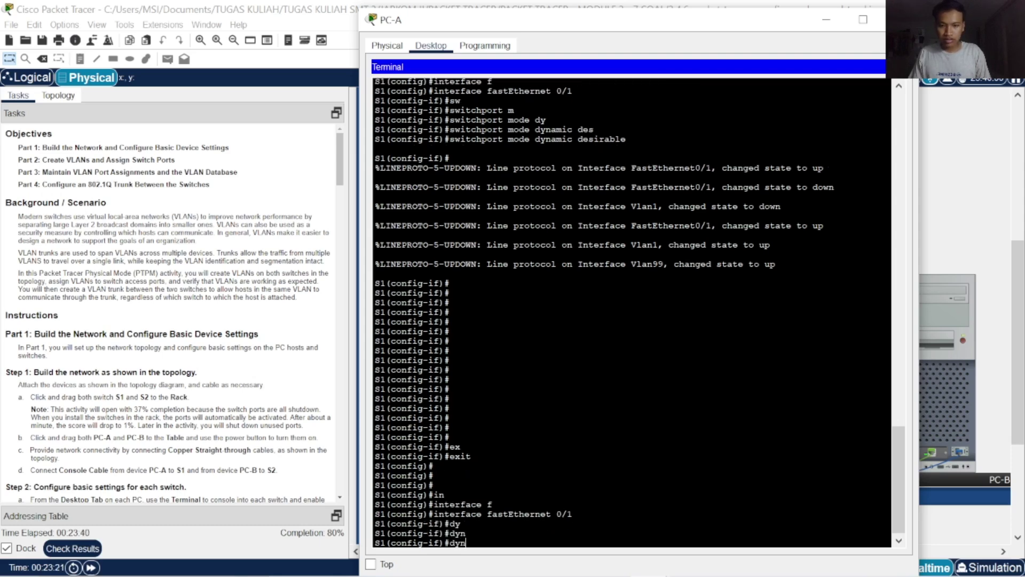
{"action": "type", "text": "a"}
{"action": "key", "text": "Tab"}
{"action": "key", "text": "BackSpace"}
{"action": "key", "text": "BackSpace"}
{"action": "key", "text": "BackSpace"}
{"action": "key", "text": "BackSpace"}
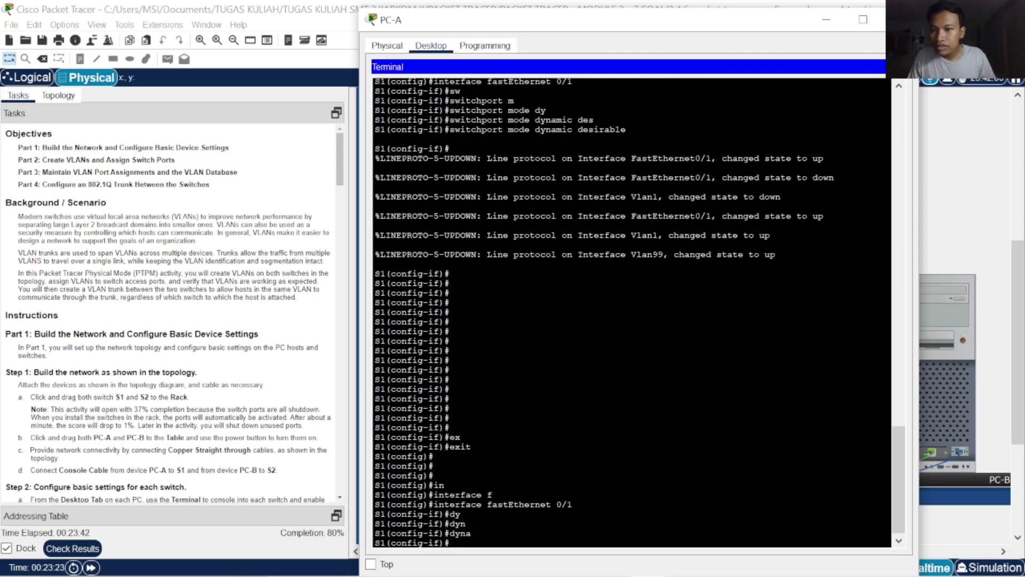
Scroll the Tasks panel down to Part 4's DTP instructions
{"action": "scroll", "coordinate": [203, 320], "scroll_direction": "down", "scroll_amount": 15}
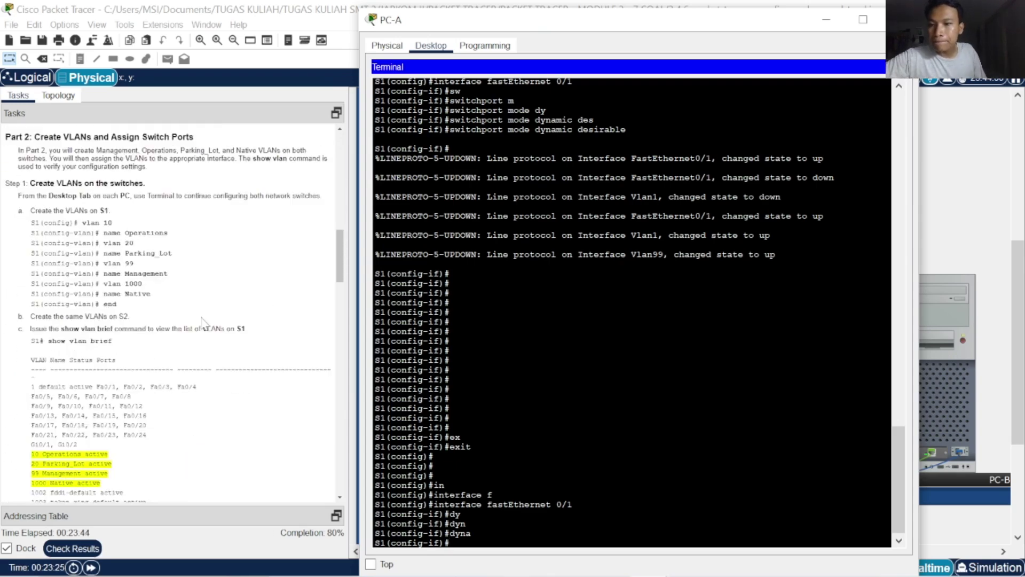
{"action": "scroll", "coordinate": [202, 326], "scroll_direction": "down", "scroll_amount": 3}
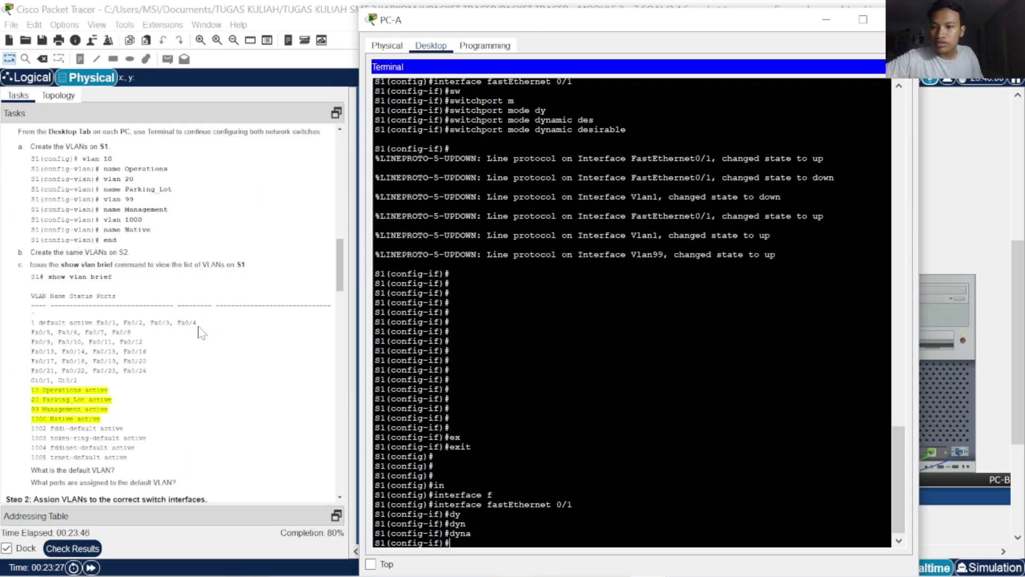
{"action": "scroll", "coordinate": [200, 332], "scroll_direction": "down", "scroll_amount": 12}
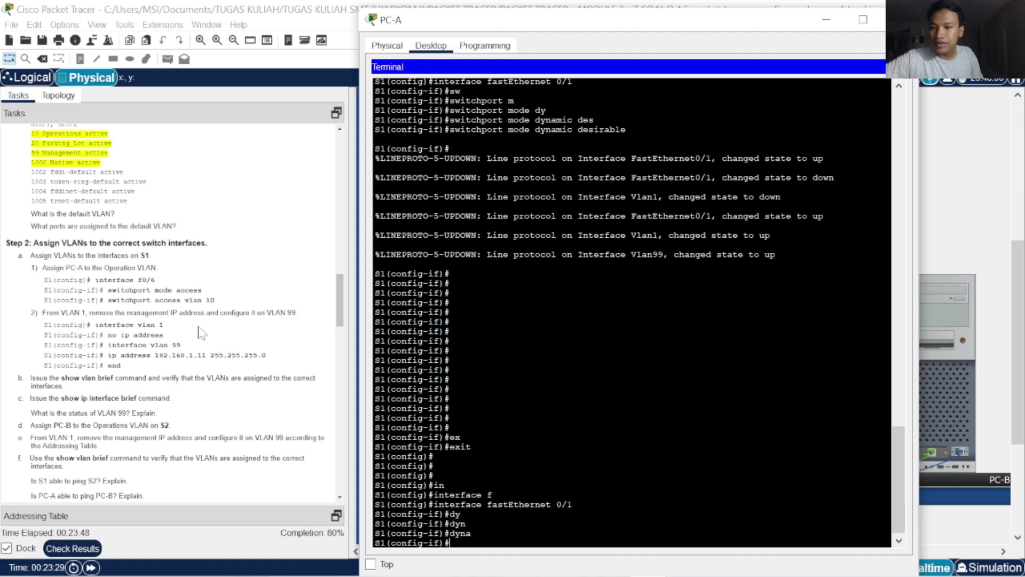
{"action": "scroll", "coordinate": [201, 332], "scroll_direction": "down", "scroll_amount": 12}
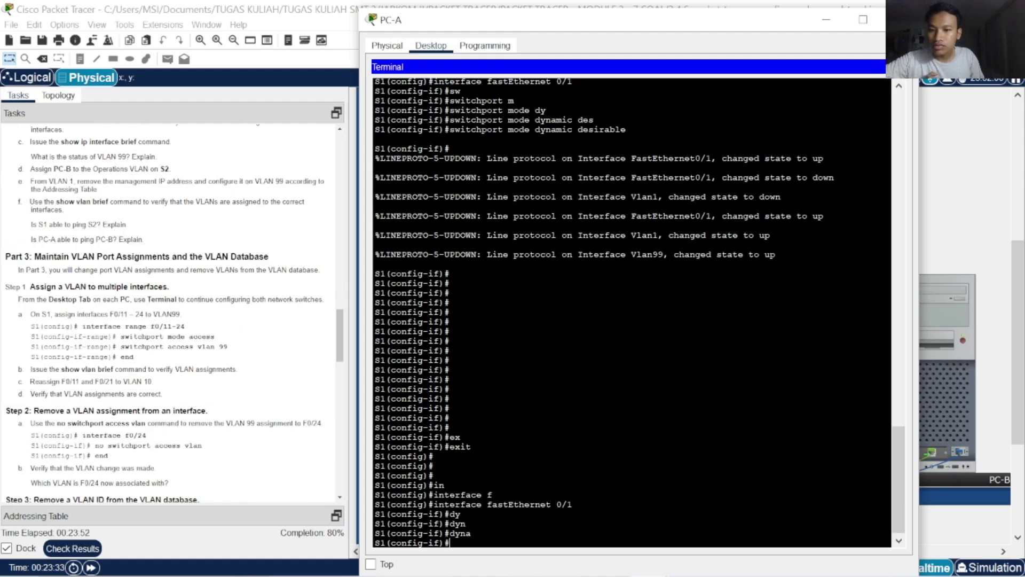
{"action": "scroll", "coordinate": [216, 348], "scroll_direction": "down", "scroll_amount": 10}
{"action": "scroll", "coordinate": [216, 348], "scroll_direction": "down", "scroll_amount": 9}
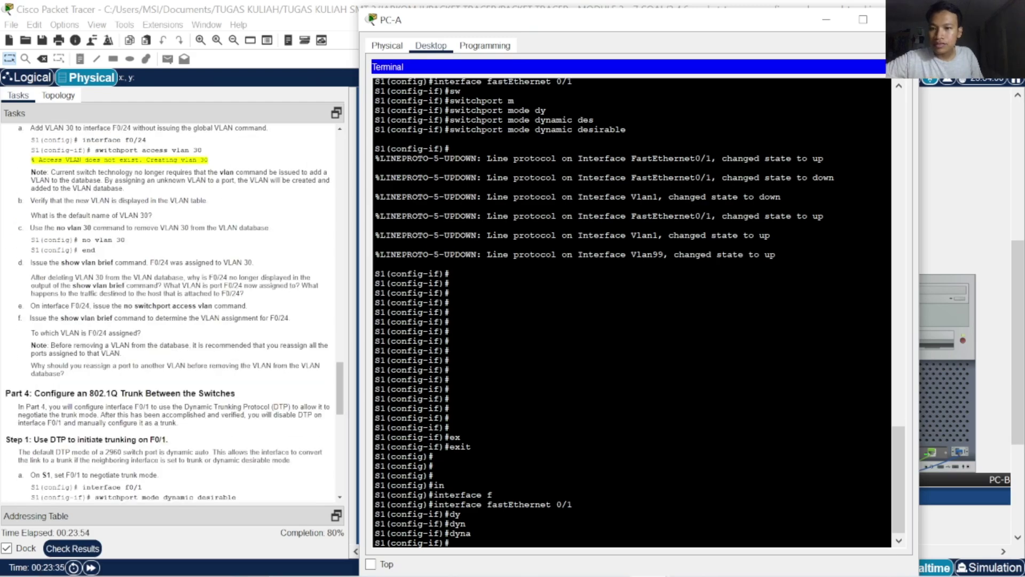
{"action": "scroll", "coordinate": [175, 313], "scroll_direction": "down", "scroll_amount": 9}
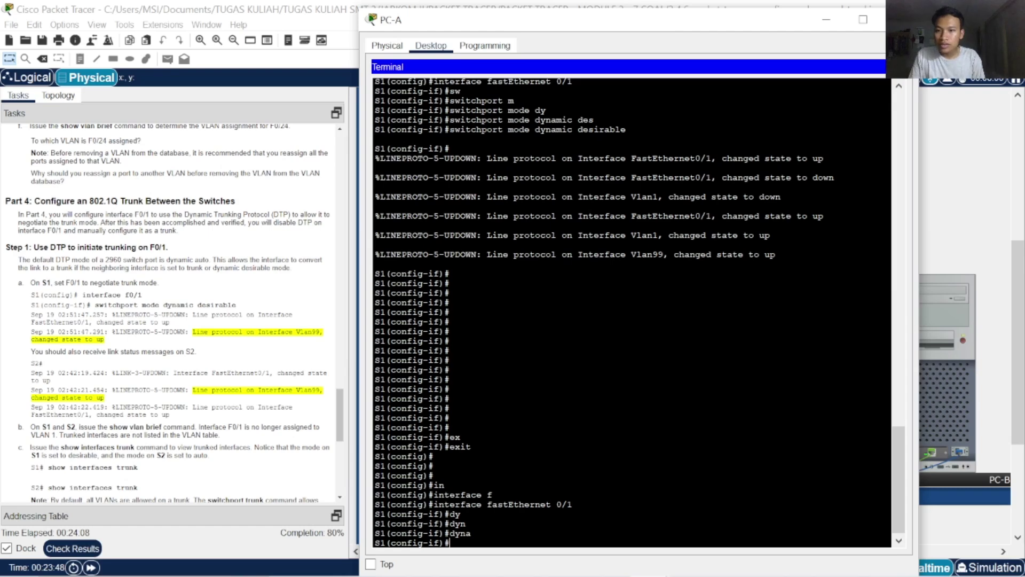
Set S1's FastEthernet 0/1 to switchport mode dynamic desirable
{"action": "type", "text": "w"}
{"action": "key", "text": "Tab"}
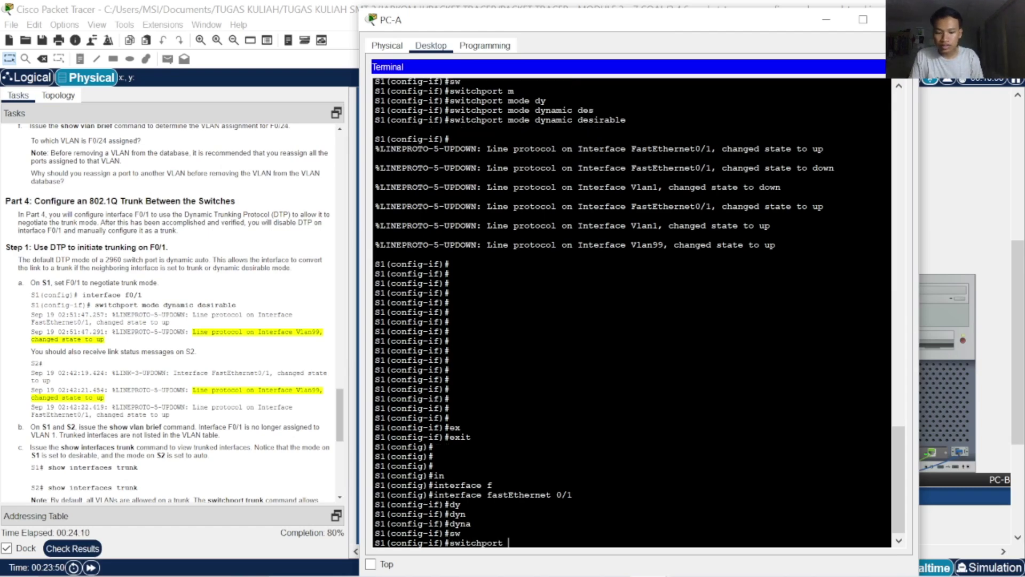
{"action": "type", "text": "mod"}
{"action": "key", "text": "Tab"}
{"action": "type", "text": "dy"}
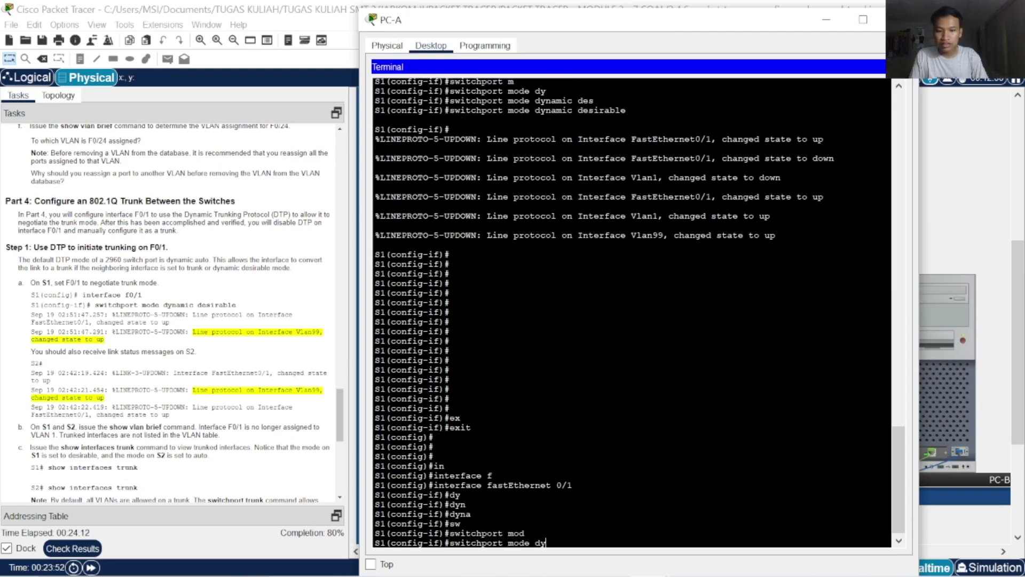
{"action": "key", "text": "Tab"}
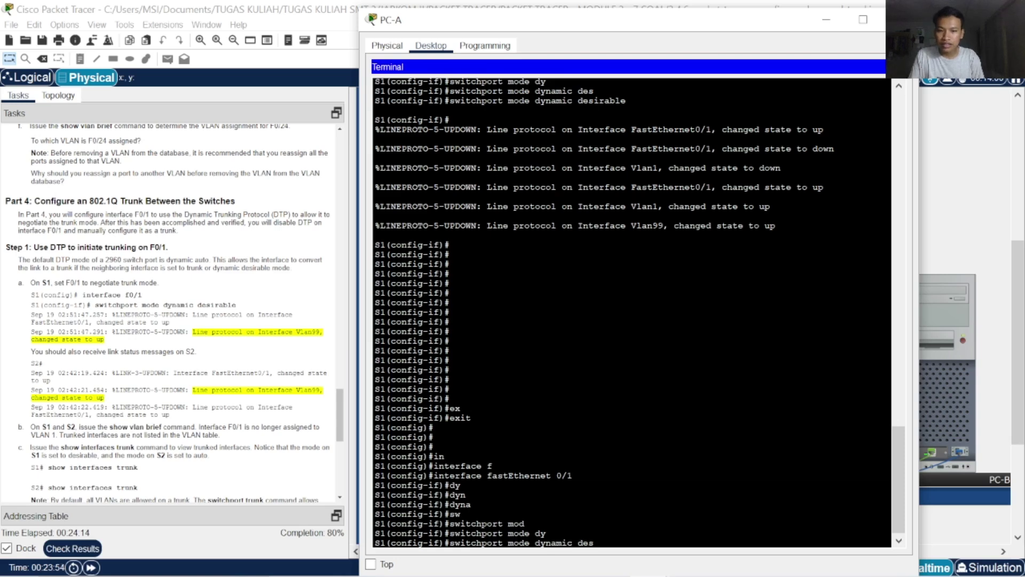
{"action": "type", "text": "des"}
{"action": "key", "text": "Tab"}
{"action": "key", "text": "Return"}
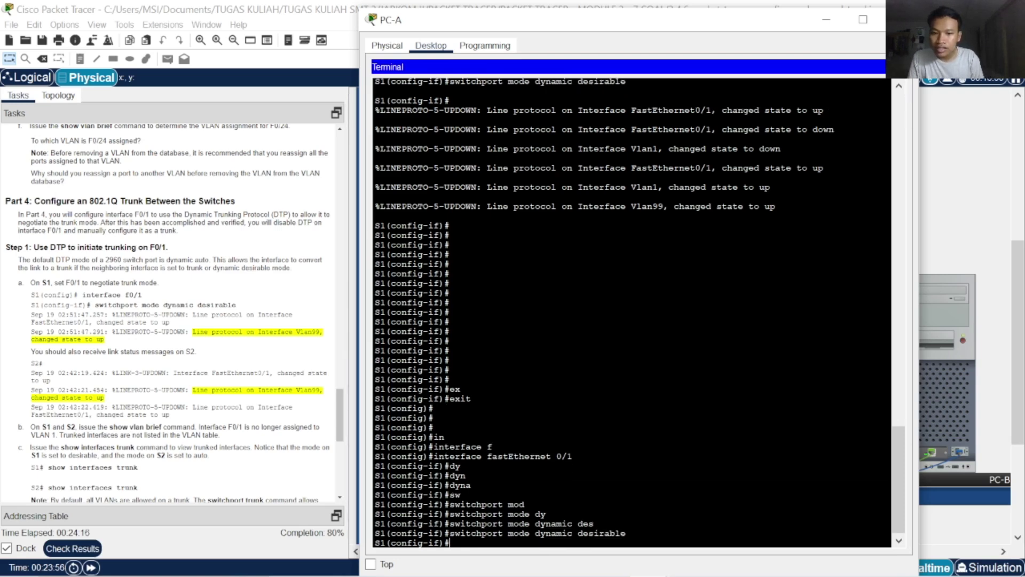
{"action": "key", "text": "Return"}
{"action": "key", "text": "Return"}
{"action": "key", "text": "Return"}
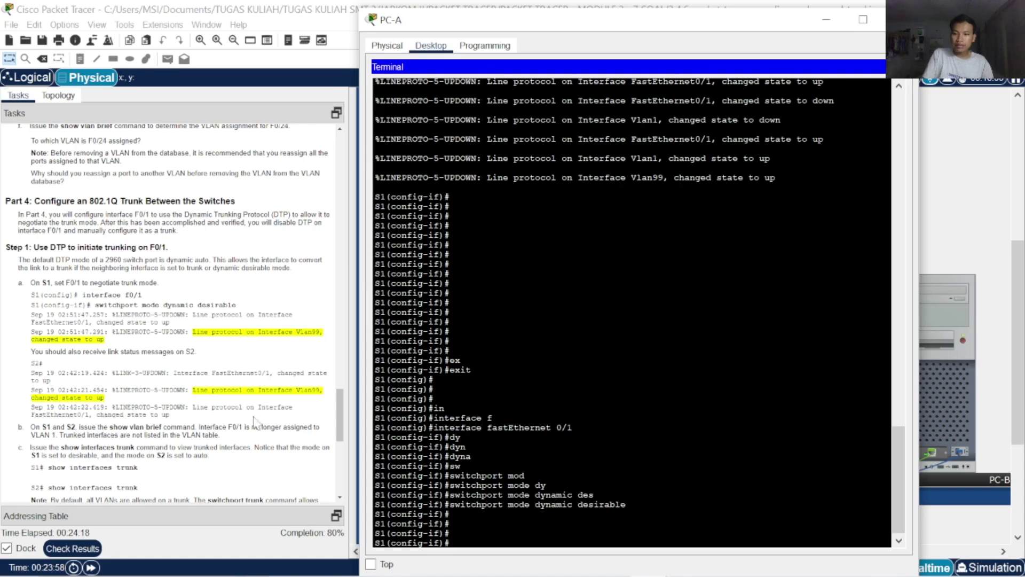
Force S1's FastEthernet 0/1 into switchport mode trunk
{"action": "scroll", "coordinate": [248, 417], "scroll_direction": "down", "scroll_amount": 3}
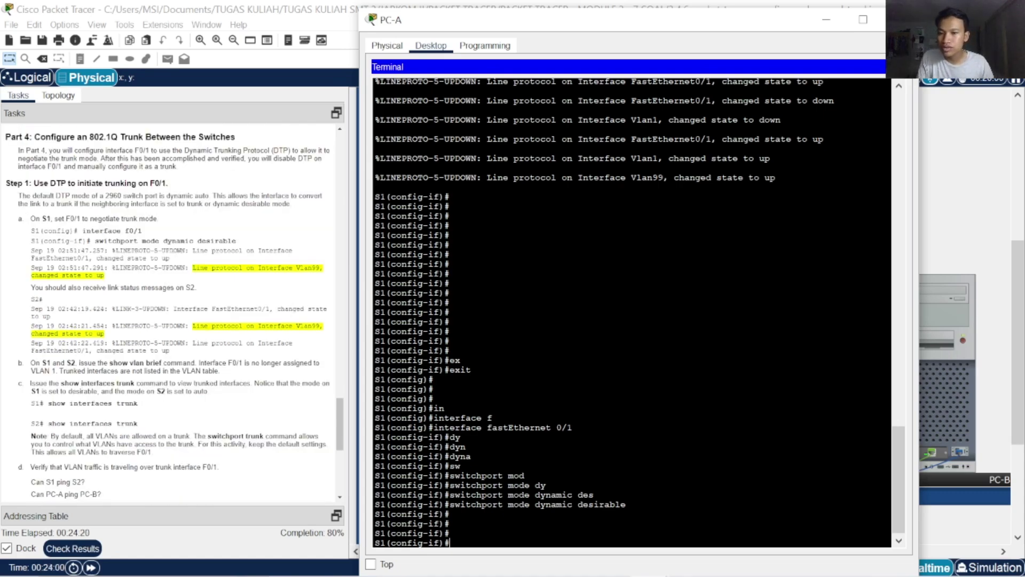
{"action": "scroll", "coordinate": [177, 430], "scroll_direction": "down", "scroll_amount": 4}
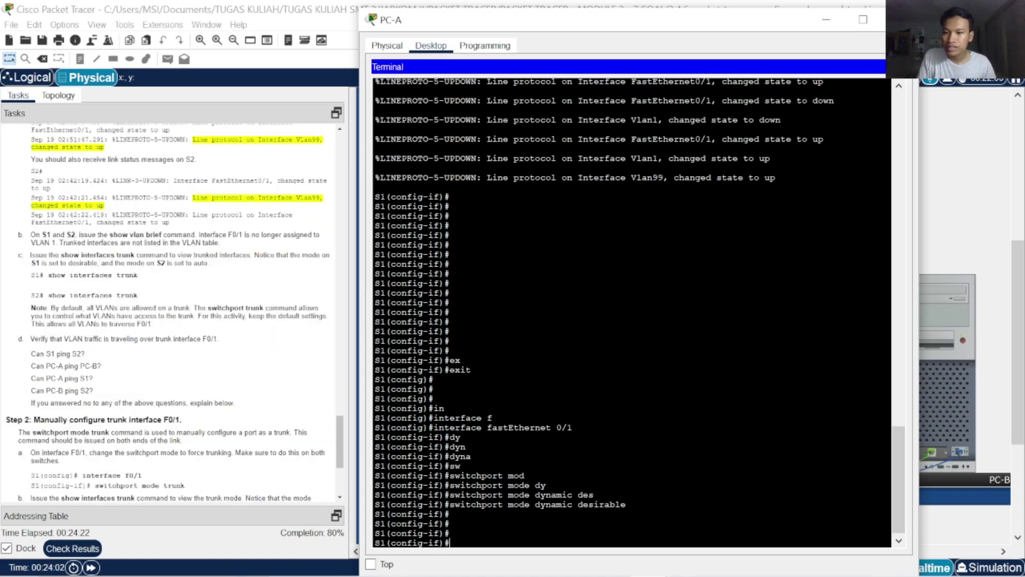
{"action": "scroll", "coordinate": [181, 398], "scroll_direction": "down", "scroll_amount": 4}
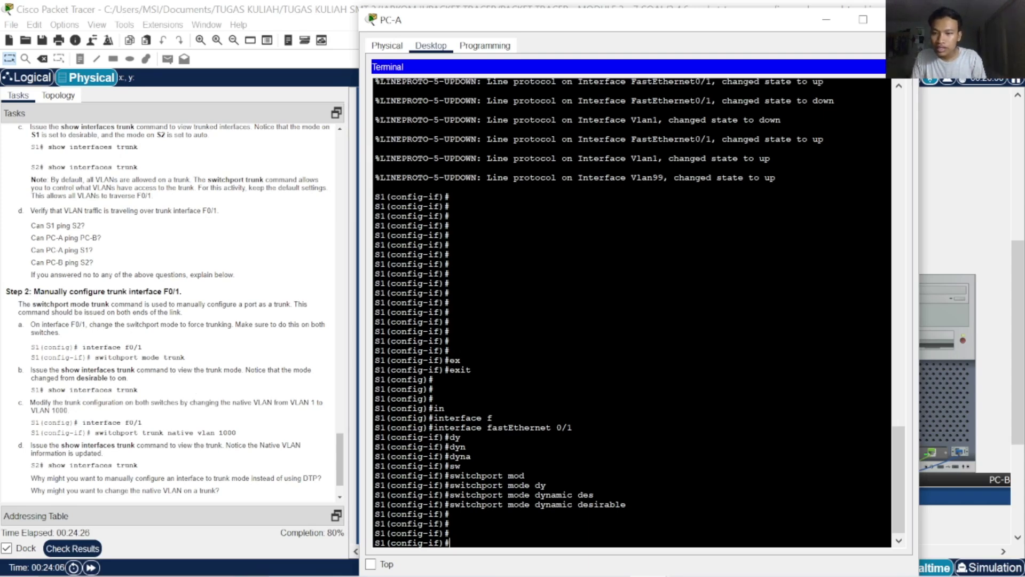
{"action": "type", "text": "sw"}
{"action": "key", "text": "Tab"}
{"action": "type", "text": "m"}
{"action": "key", "text": "Tab"}
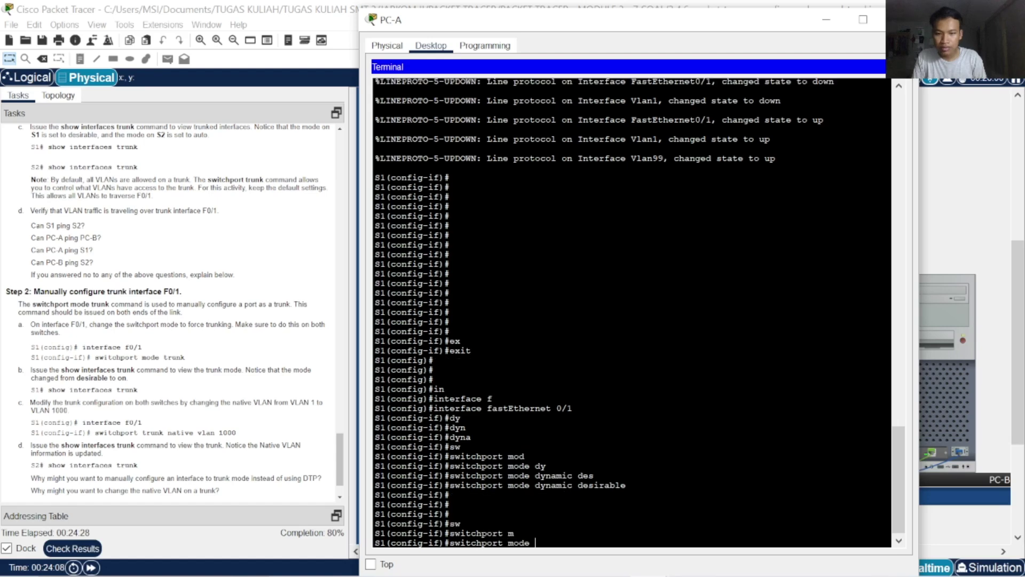
{"action": "type", "text": "t"}
{"action": "key", "text": "Tab"}
{"action": "key", "text": "Return"}
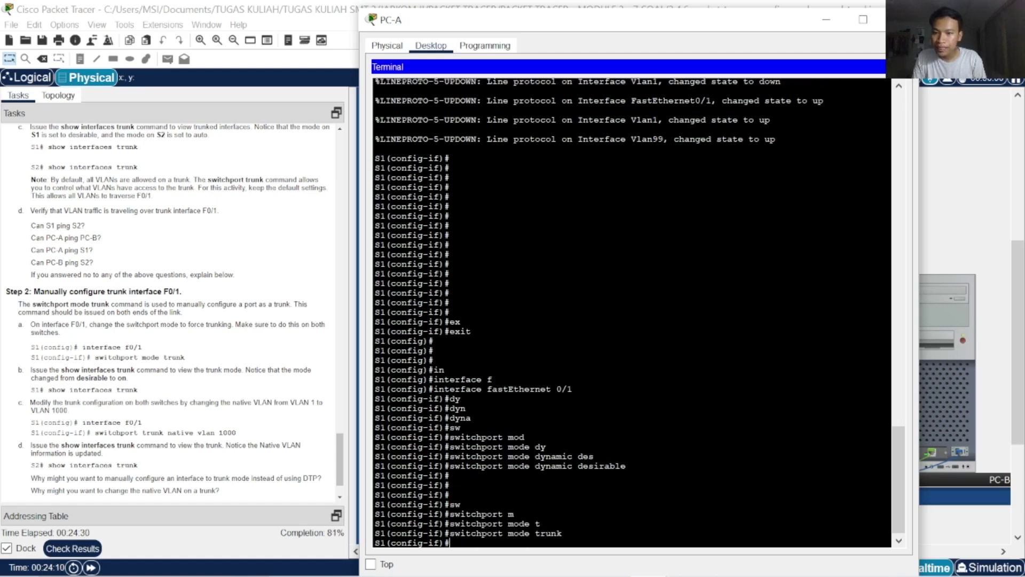
Set the trunk's native VLAN to 1000 with 'switchport trunk native vlan 1000'
{"action": "type", "text": "sw"}
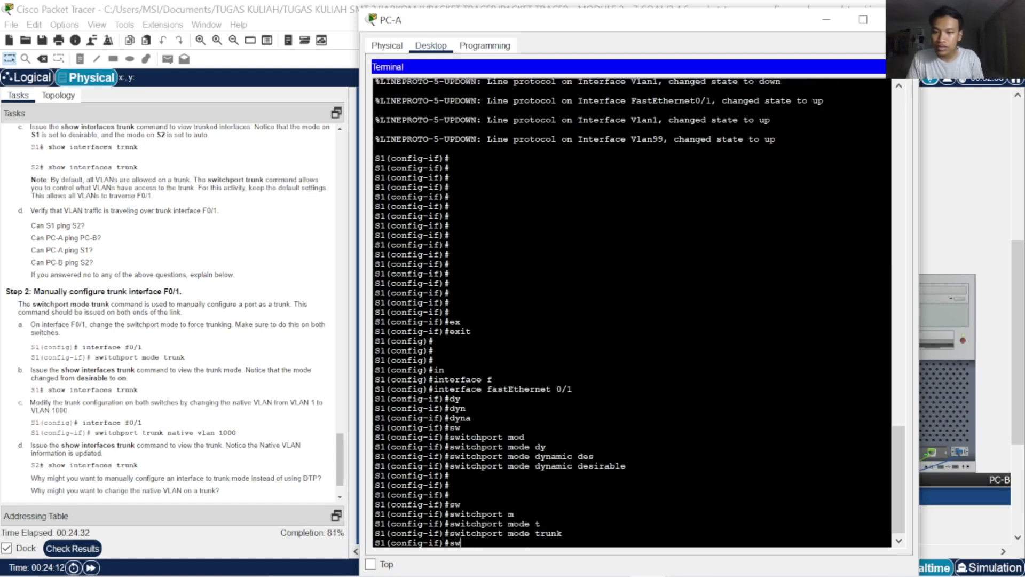
{"action": "key", "text": "Tab"}
{"action": "type", "text": "tr"}
{"action": "key", "text": "Tab"}
{"action": "type", "text": "n"}
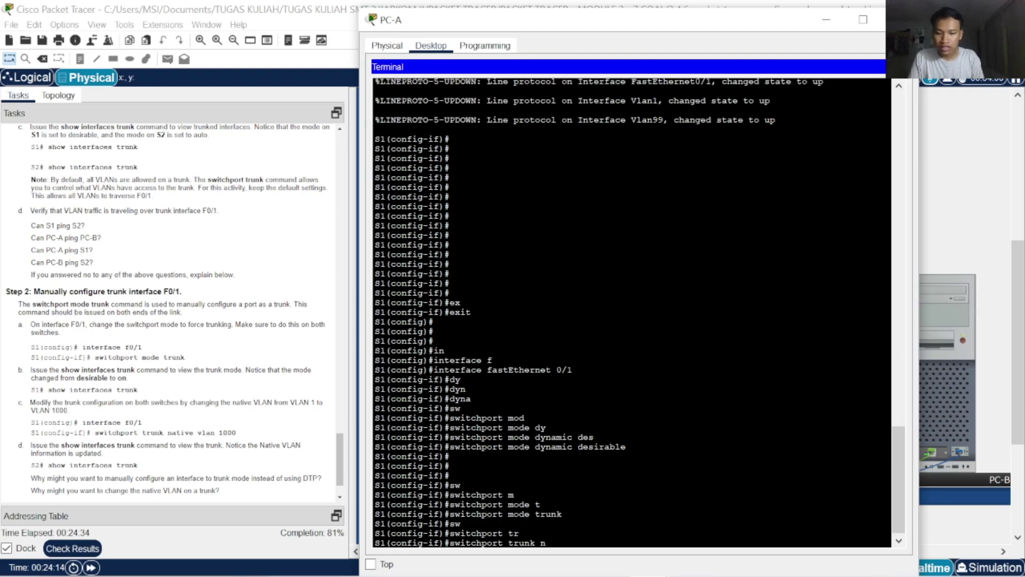
{"action": "key", "text": "Tab"}
{"action": "type", "text": "v"}
{"action": "key", "text": "Tab"}
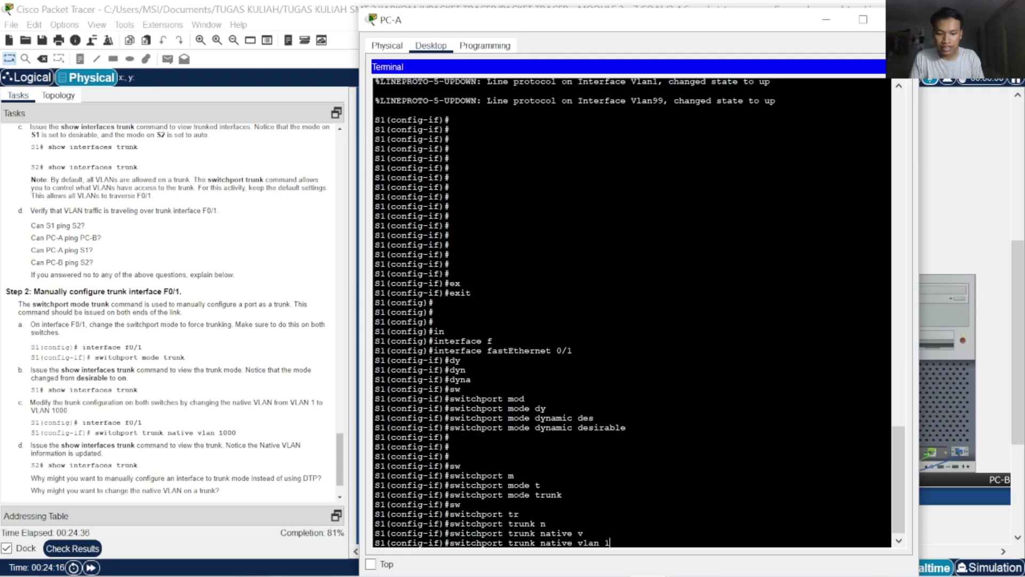
{"action": "type", "text": "1000"}
{"action": "key", "text": "Return"}
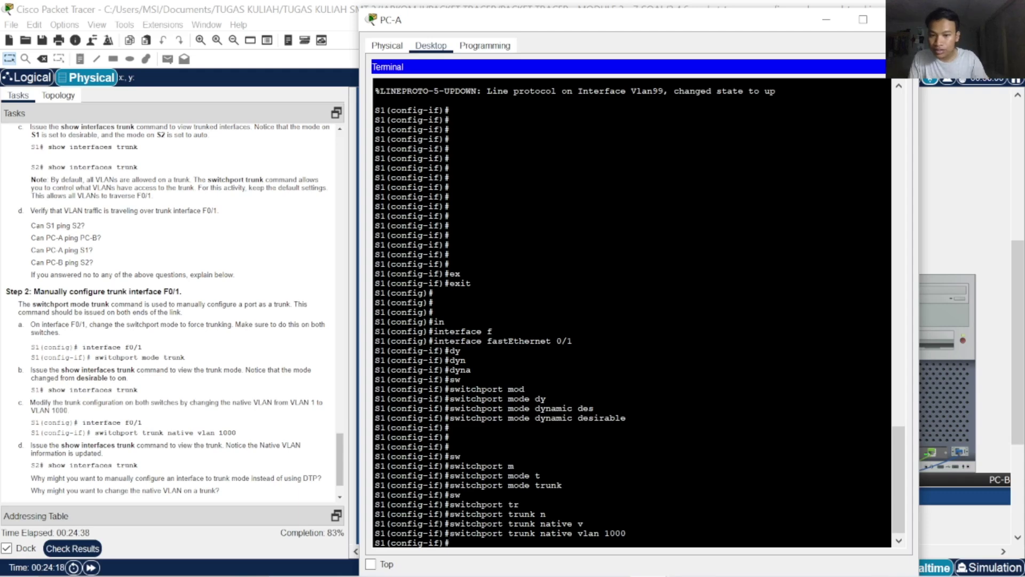
{"action": "scroll", "coordinate": [189, 491], "scroll_direction": "down", "scroll_amount": 1}
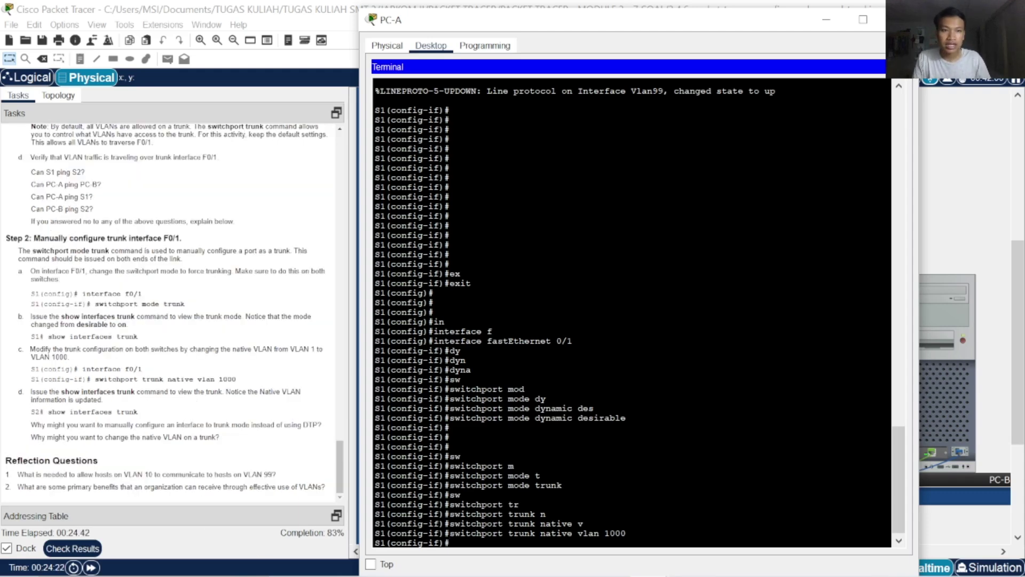
Close the PC-A terminal and review the Assessment Items down to S2's failing ports, Vlan99 and VLAN names
{"action": "left_click", "coordinate": [900, 19]}
{"action": "left_click", "coordinate": [72, 548]}
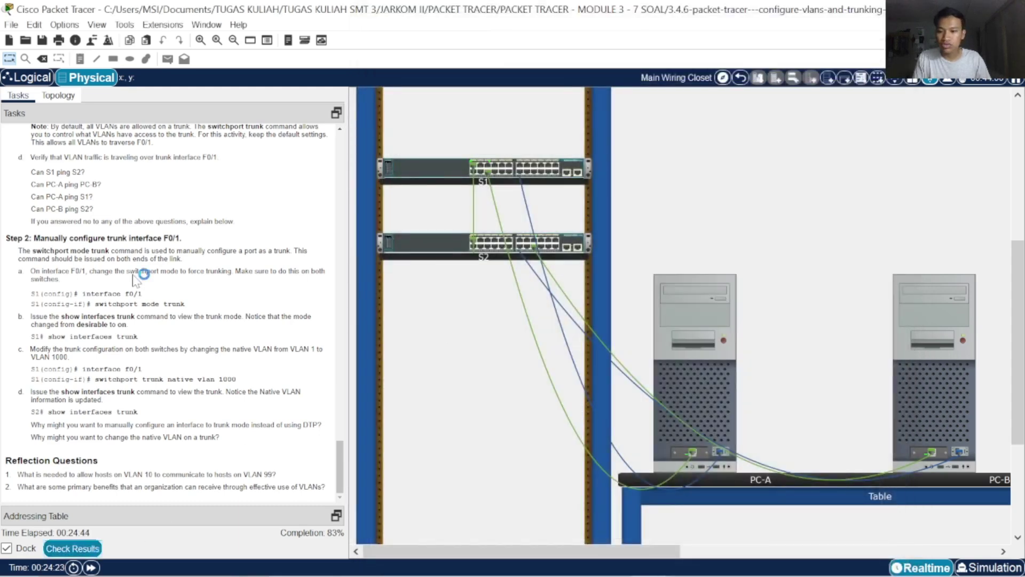
{"action": "left_click", "coordinate": [149, 85]}
{"action": "scroll", "coordinate": [207, 355], "scroll_direction": "down", "scroll_amount": 10}
{"action": "scroll", "coordinate": [214, 352], "scroll_direction": "up", "scroll_amount": 10}
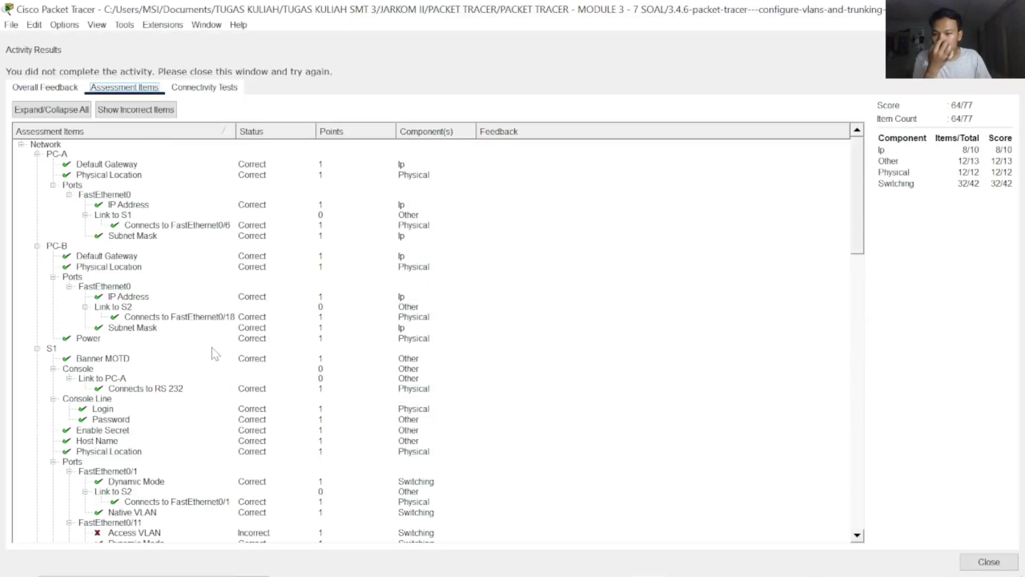
{"action": "scroll", "coordinate": [216, 351], "scroll_direction": "down", "scroll_amount": 8}
{"action": "scroll", "coordinate": [216, 351], "scroll_direction": "up", "scroll_amount": 6}
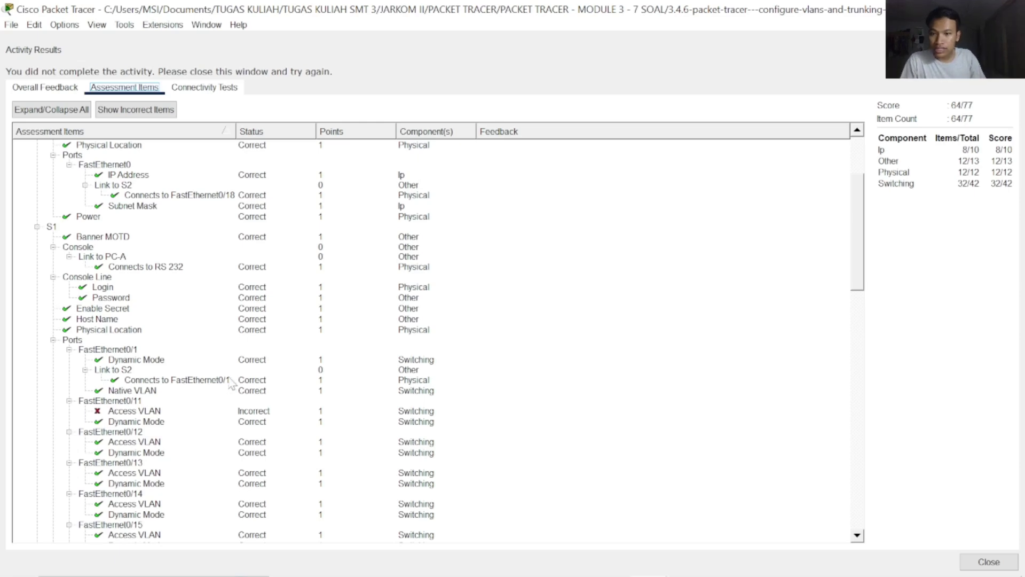
{"action": "scroll", "coordinate": [231, 382], "scroll_direction": "down", "scroll_amount": 16}
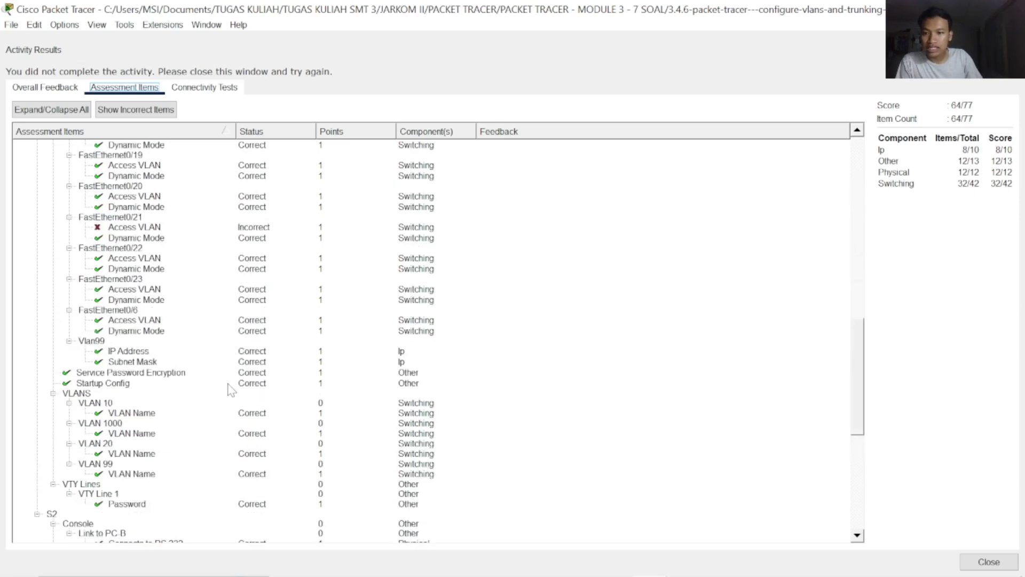
{"action": "scroll", "coordinate": [198, 288], "scroll_direction": "down", "scroll_amount": 4}
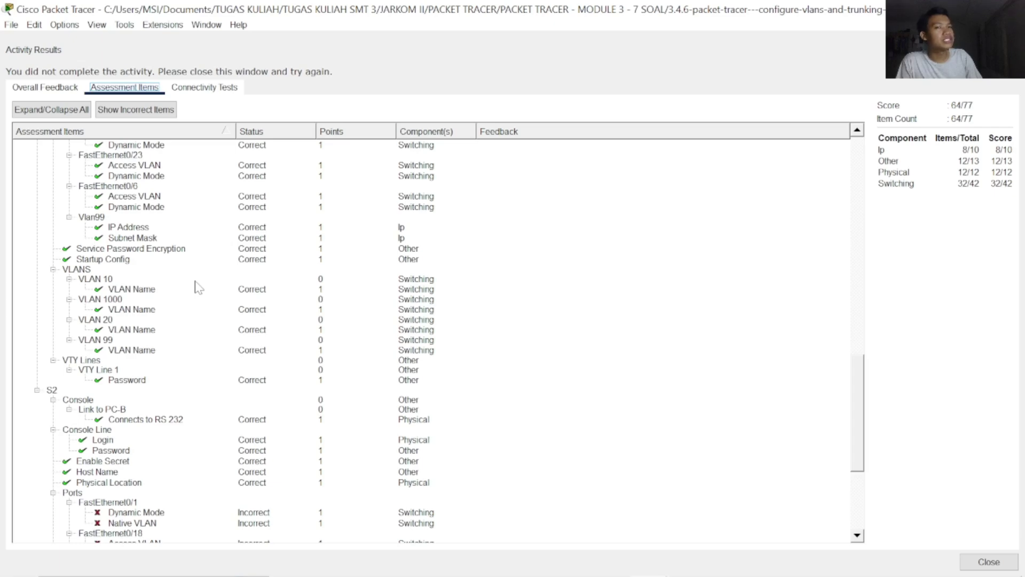
{"action": "scroll", "coordinate": [199, 288], "scroll_direction": "up", "scroll_amount": 16}
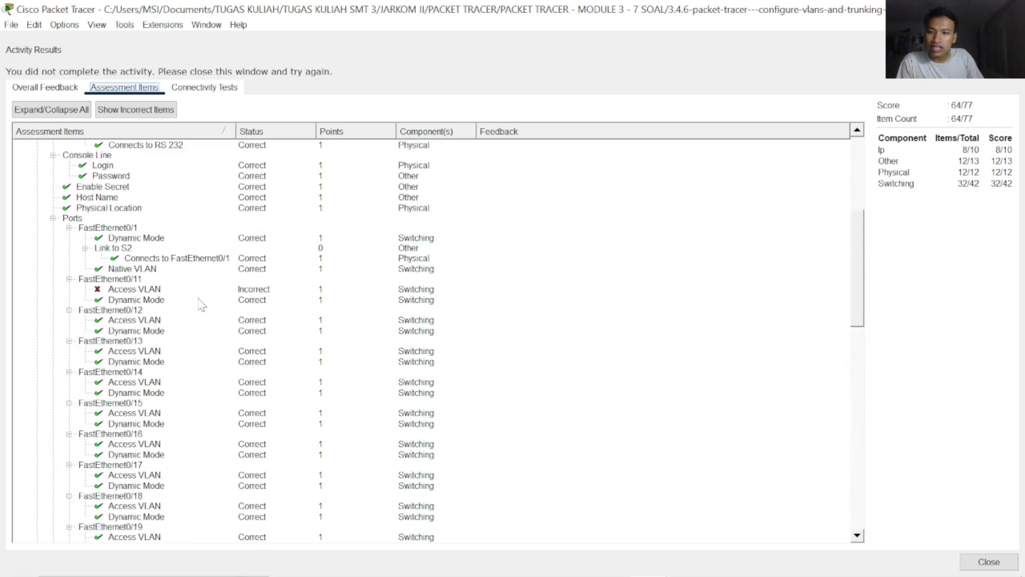
{"action": "scroll", "coordinate": [181, 310], "scroll_direction": "down", "scroll_amount": 20}
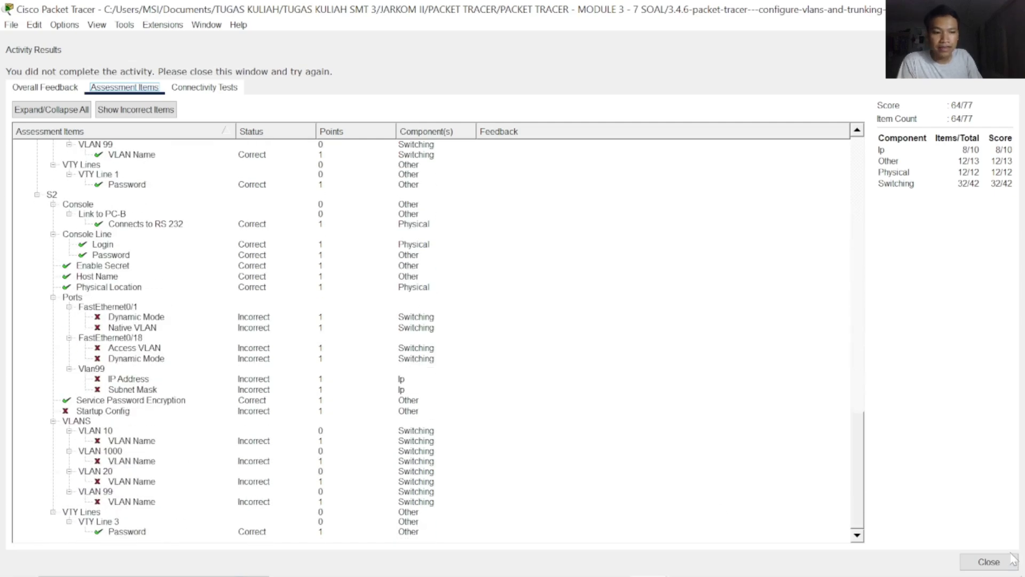
{"action": "left_click", "coordinate": [989, 561]}
Open PC-B's terminal to S2 and log in with the console password
{"action": "left_click", "coordinate": [895, 430]}
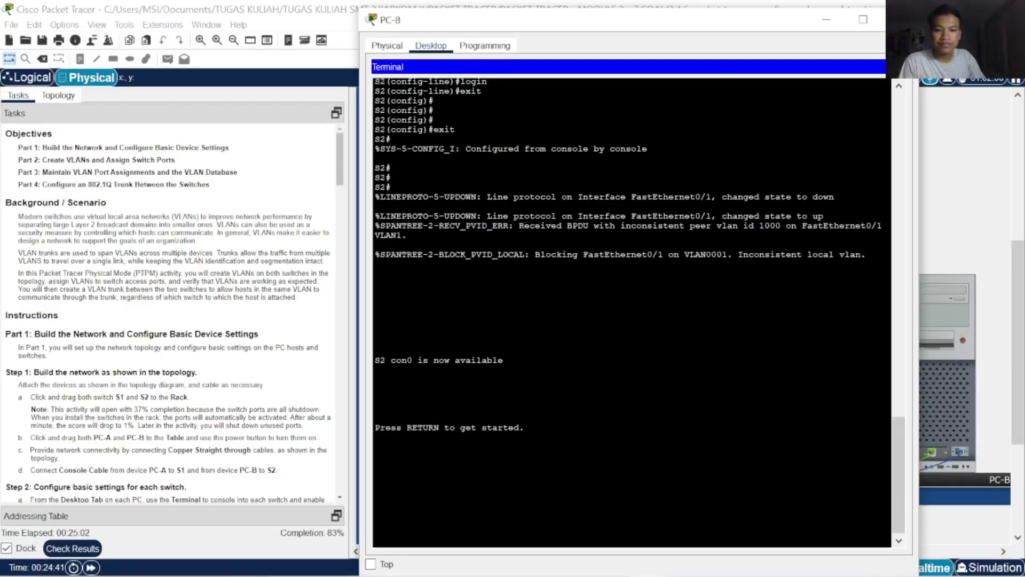
{"action": "key", "text": "Return"}
{"action": "key", "text": "Return"}
{"action": "key", "text": "Return"}
{"action": "key", "text": "Return"}
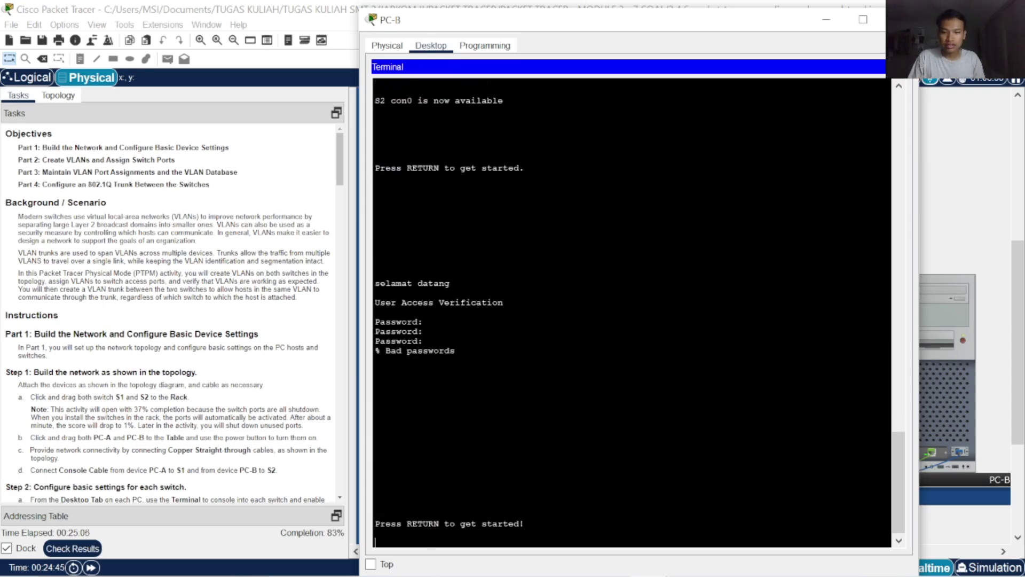
{"action": "key", "text": "Return"}
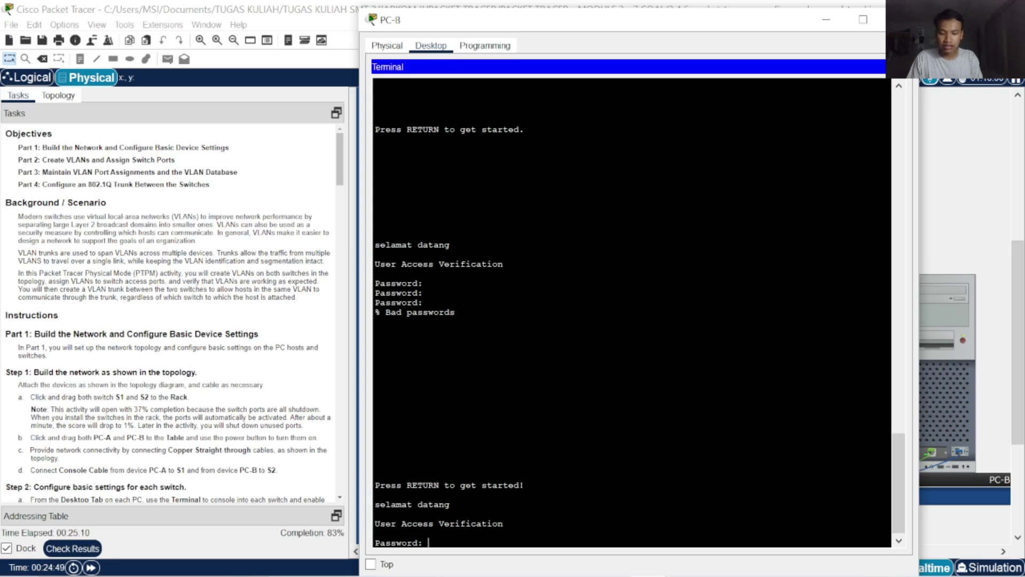
{"action": "key", "text": "Return"}
Run enable with its password, then configure terminal to reach S2's global configuration mode
{"action": "type", "text": "ena"}
{"action": "key", "text": "Tab"}
{"action": "key", "text": "Return"}
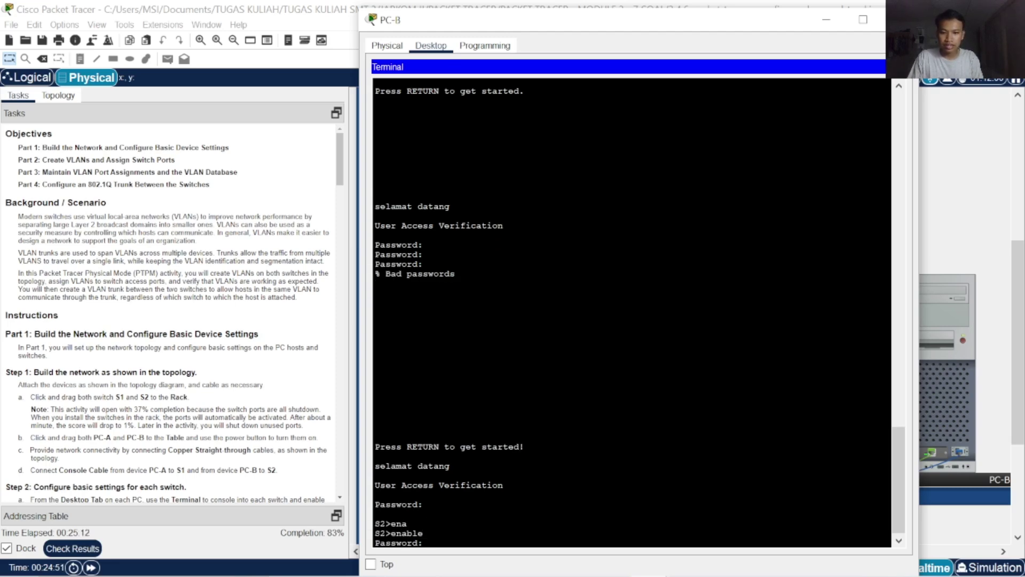
{"action": "key", "text": "Return"}
{"action": "key", "text": "Return"}
{"action": "key", "text": "Return"}
{"action": "type", "text": "e"}
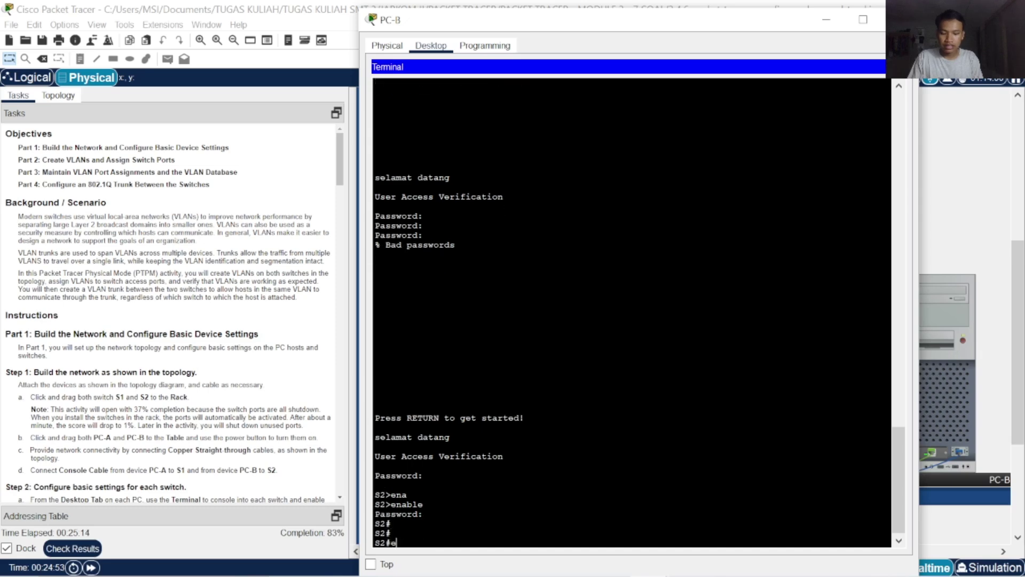
{"action": "key", "text": "BackSpace"}
{"action": "type", "text": "conf"}
{"action": "key", "text": "Tab"}
{"action": "type", "text": "t"}
{"action": "key", "text": "Tab"}
{"action": "key", "text": "Return"}
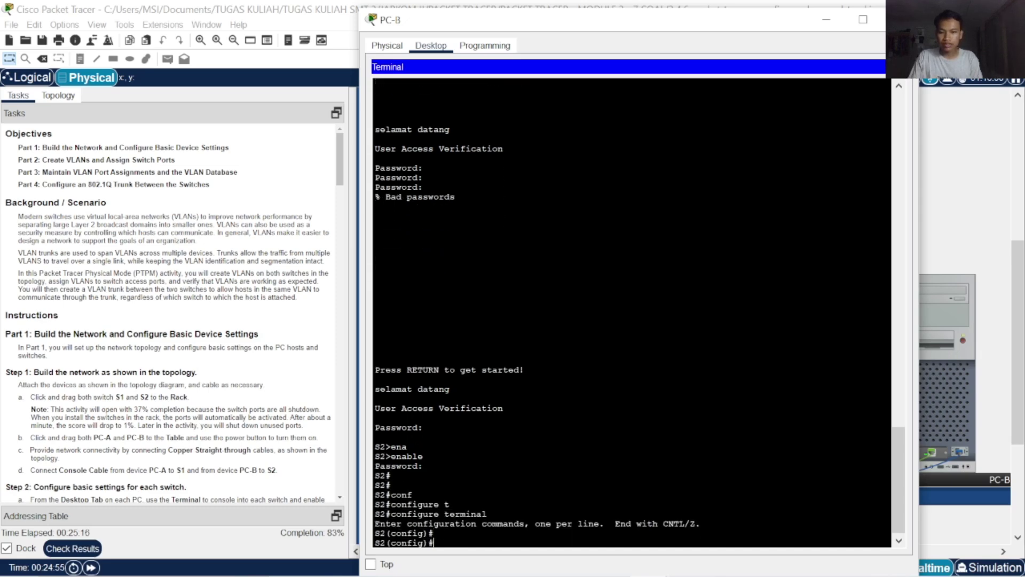
{"action": "key", "text": "Return"}
{"action": "key", "text": "Return"}
{"action": "key", "text": "Return"}
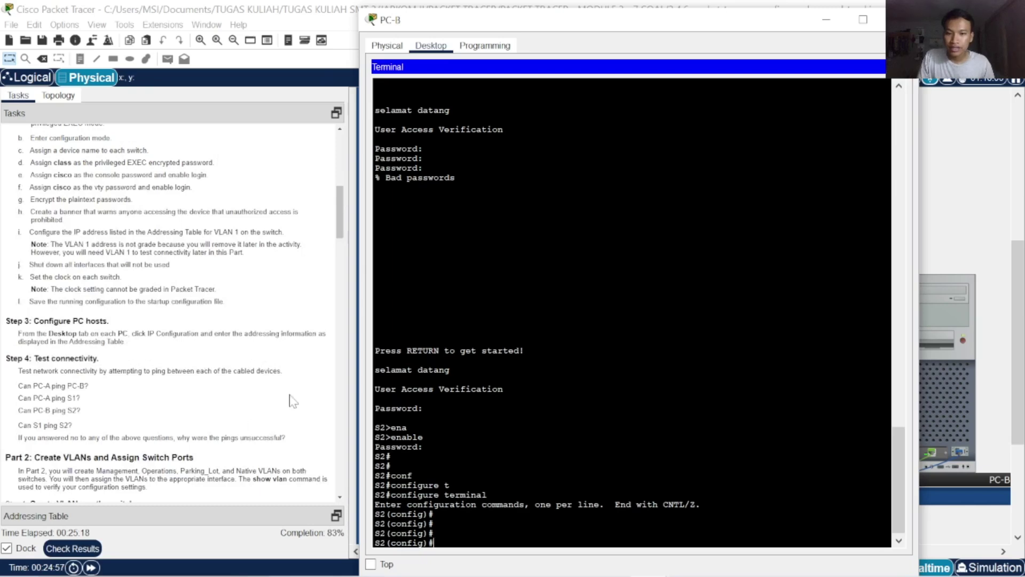
Refresh the S2 prompt, then recheck the activity results in Assessment Items at 64/77
{"action": "scroll", "coordinate": [134, 443], "scroll_direction": "down", "scroll_amount": 3}
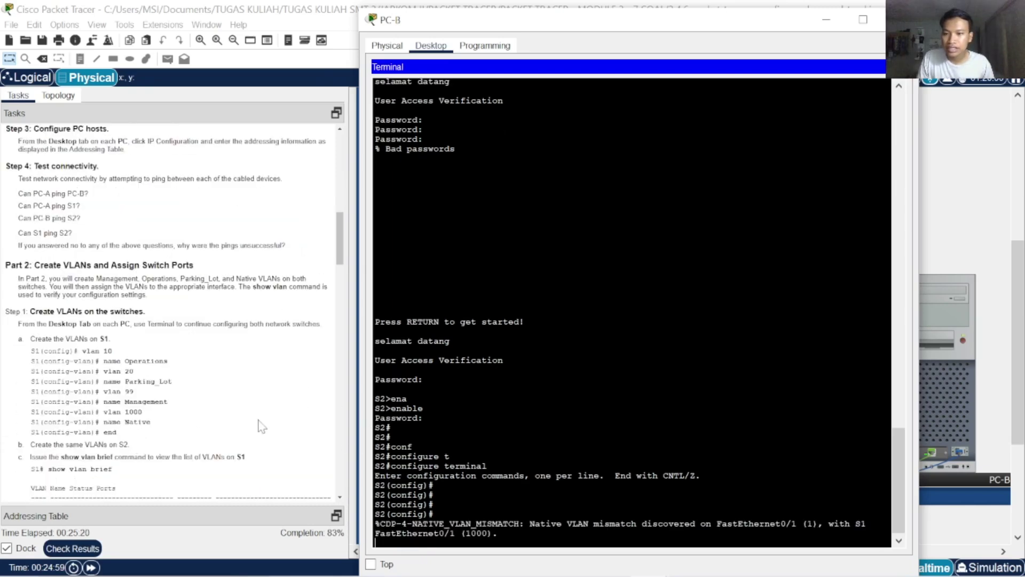
{"action": "left_click", "coordinate": [499, 533]}
{"action": "key", "text": "Return"}
{"action": "key", "text": "Return"}
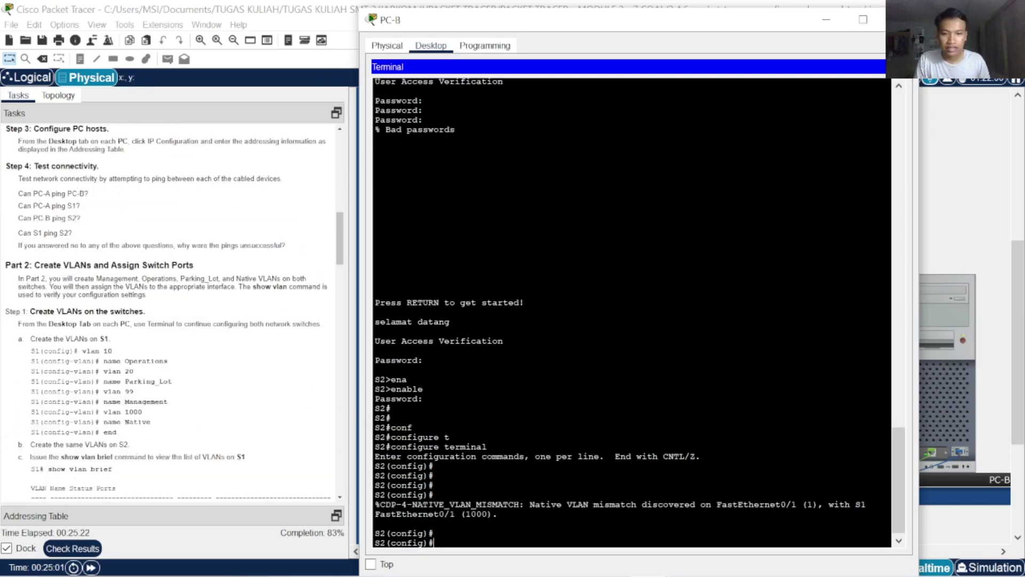
{"action": "left_click", "coordinate": [86, 549]}
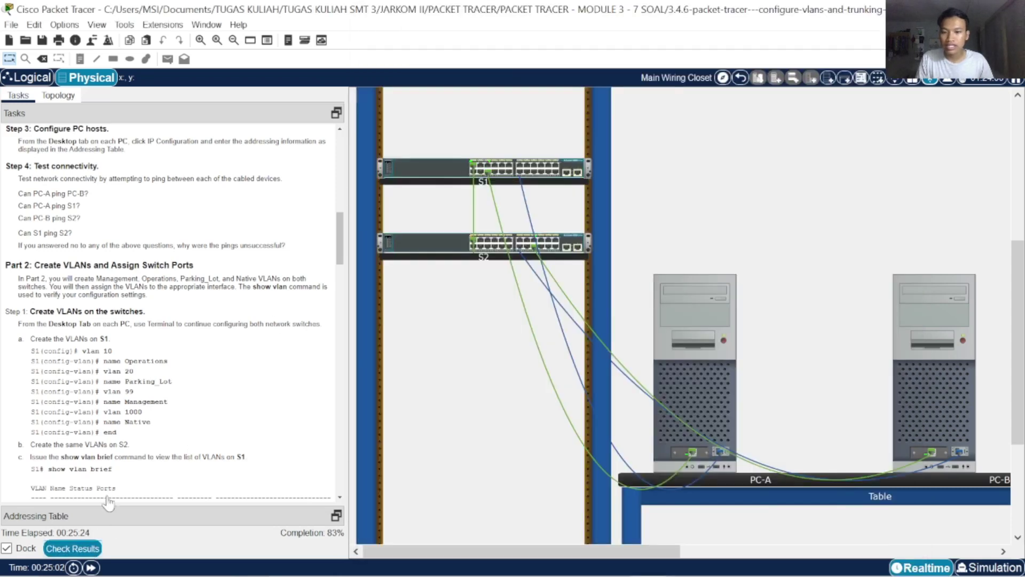
{"action": "left_click", "coordinate": [128, 88]}
{"action": "scroll", "coordinate": [184, 339], "scroll_direction": "down", "scroll_amount": 15}
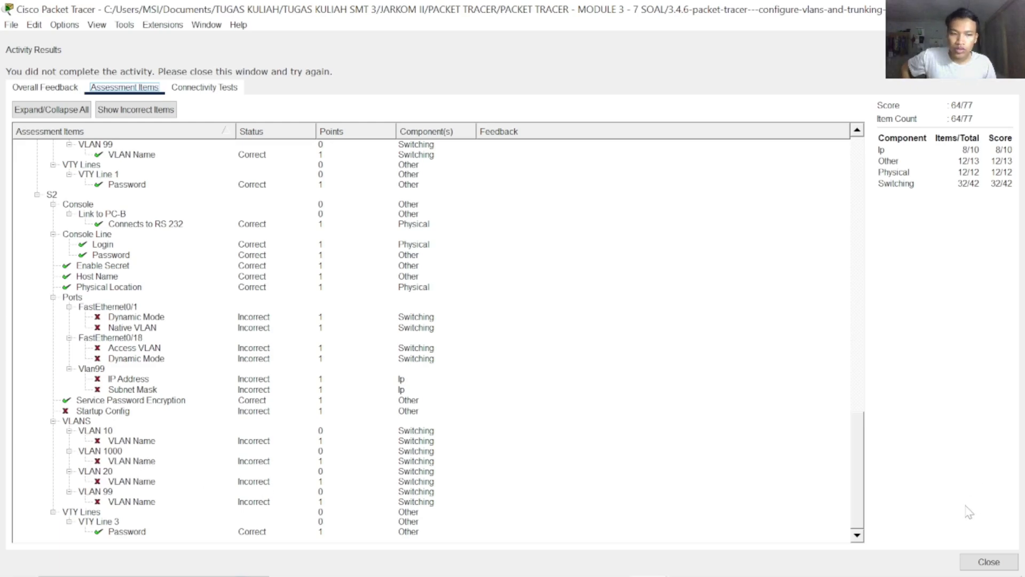
{"action": "left_click", "coordinate": [989, 561]}
Reopen PC-B's S2 terminal and scroll the Tasks panel to Part 2 Step 1
{"action": "left_click", "coordinate": [930, 409]}
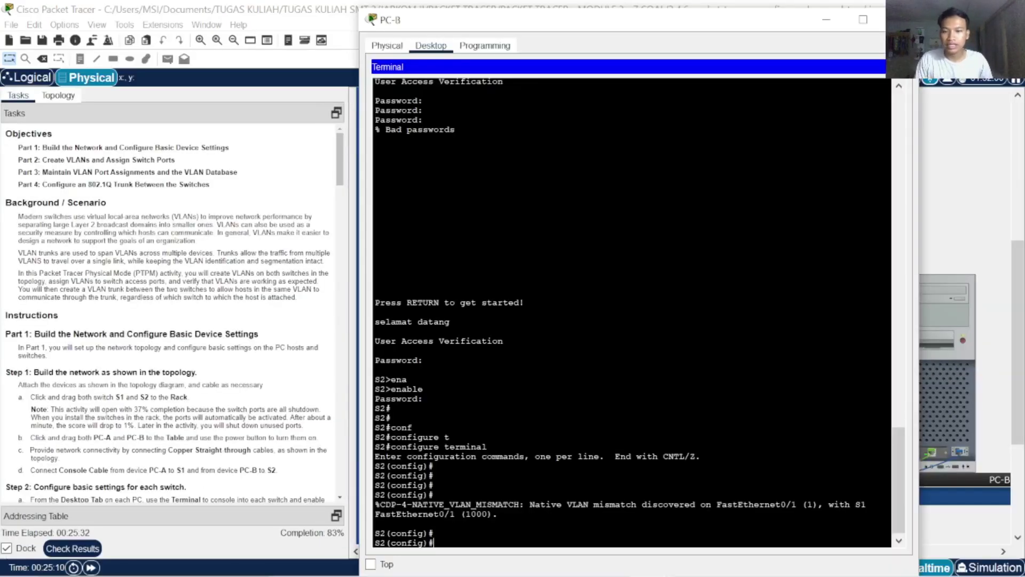
{"action": "scroll", "coordinate": [170, 404], "scroll_direction": "down", "scroll_amount": 5}
{"action": "scroll", "coordinate": [165, 397], "scroll_direction": "down", "scroll_amount": 15}
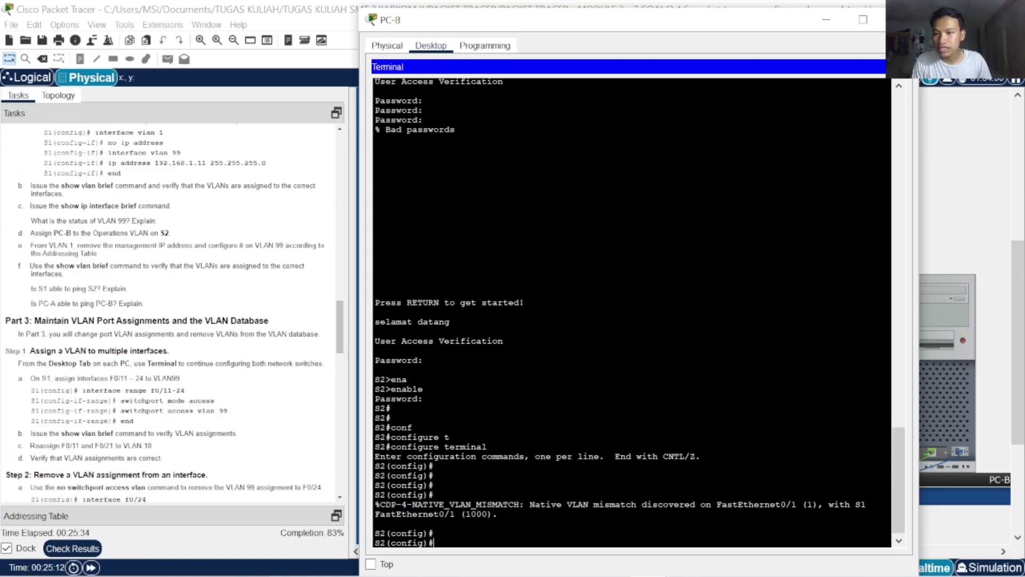
{"action": "scroll", "coordinate": [170, 409], "scroll_direction": "down", "scroll_amount": 5}
{"action": "scroll", "coordinate": [169, 408], "scroll_direction": "up", "scroll_amount": 15}
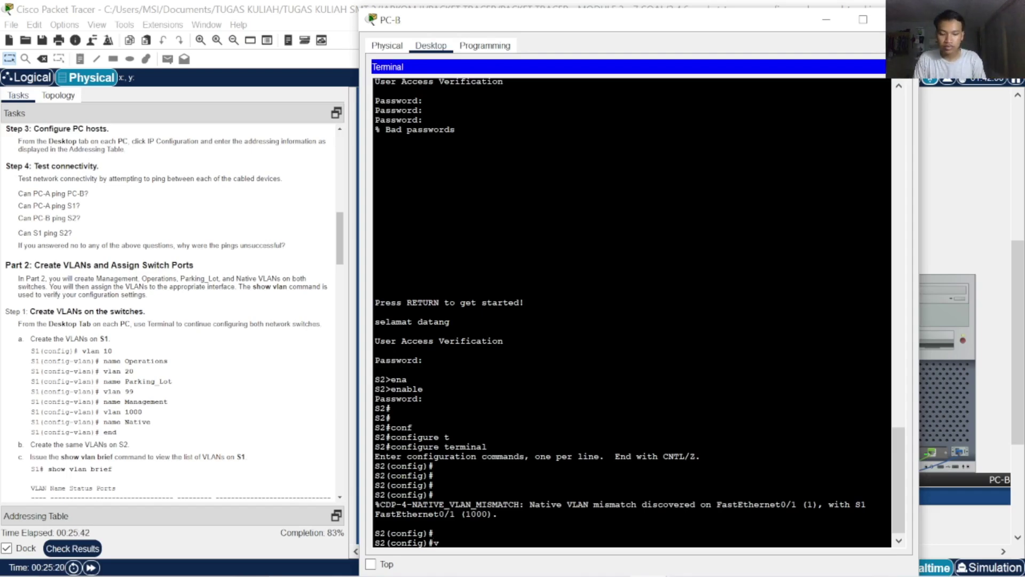
Create VLAN 10 on S2 and name it Operations
{"action": "type", "text": "la"}
{"action": "key", "text": "Tab"}
{"action": "type", "text": "10"}
{"action": "key", "text": "Return"}
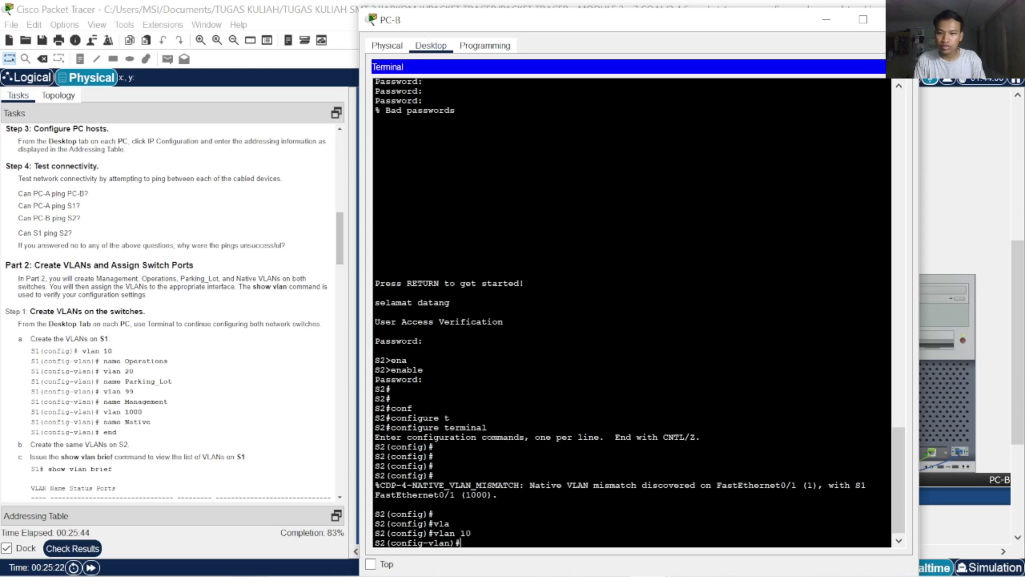
{"action": "type", "text": "na"}
{"action": "key", "text": "Tab"}
{"action": "key", "text": "BackSpace"}
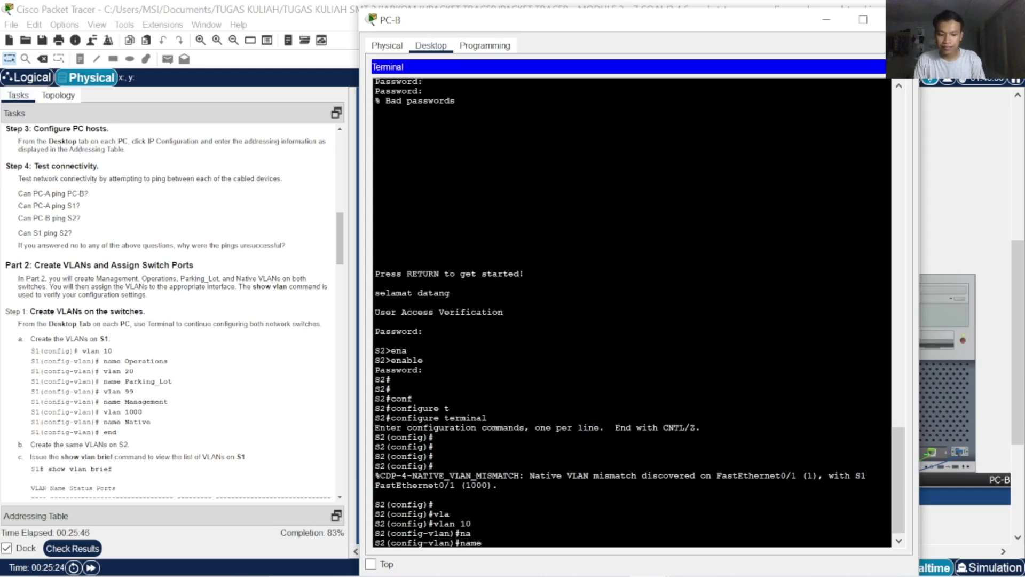
{"action": "type", "text": "Operations"}
{"action": "key", "text": "Return"}
Create VLAN 20 and name it Parking_Lot, correcting the typed name
{"action": "type", "text": "vlan 20"}
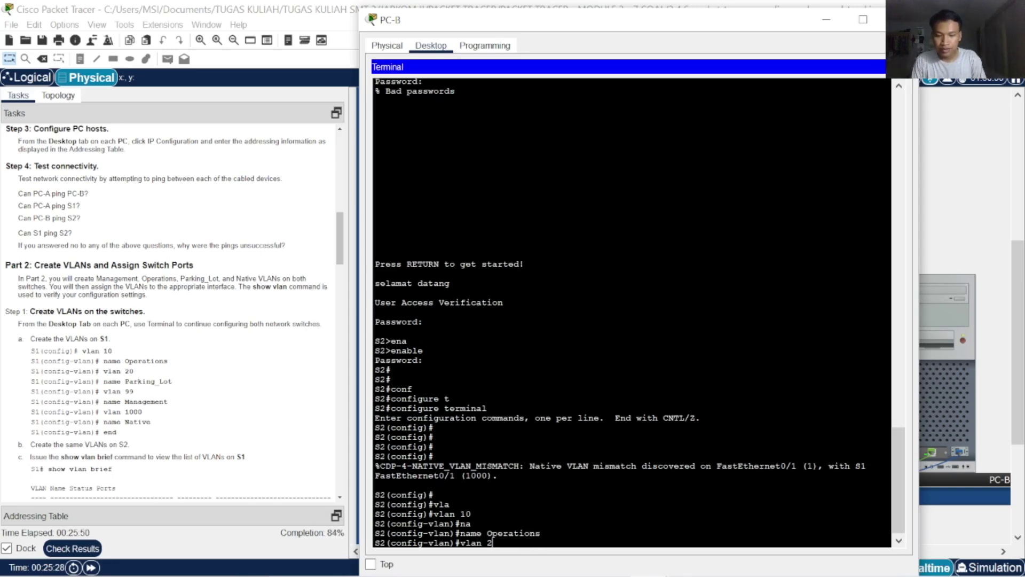
{"action": "key", "text": "Return"}
{"action": "type", "text": "nfig-vlan)#n"}
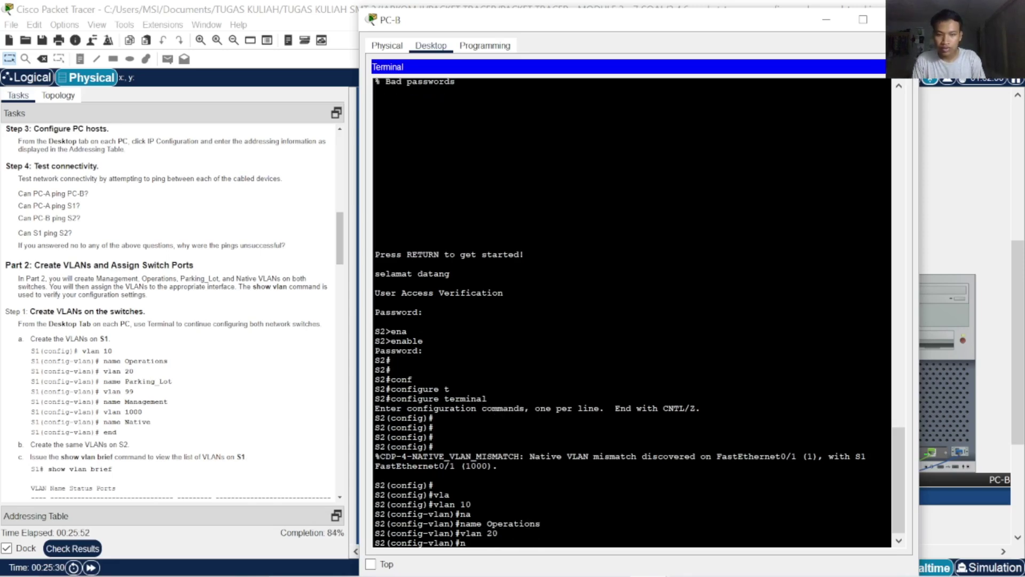
{"action": "key", "text": "Tab"}
{"action": "type", "text": "a"}
{"action": "key", "text": "Tab"}
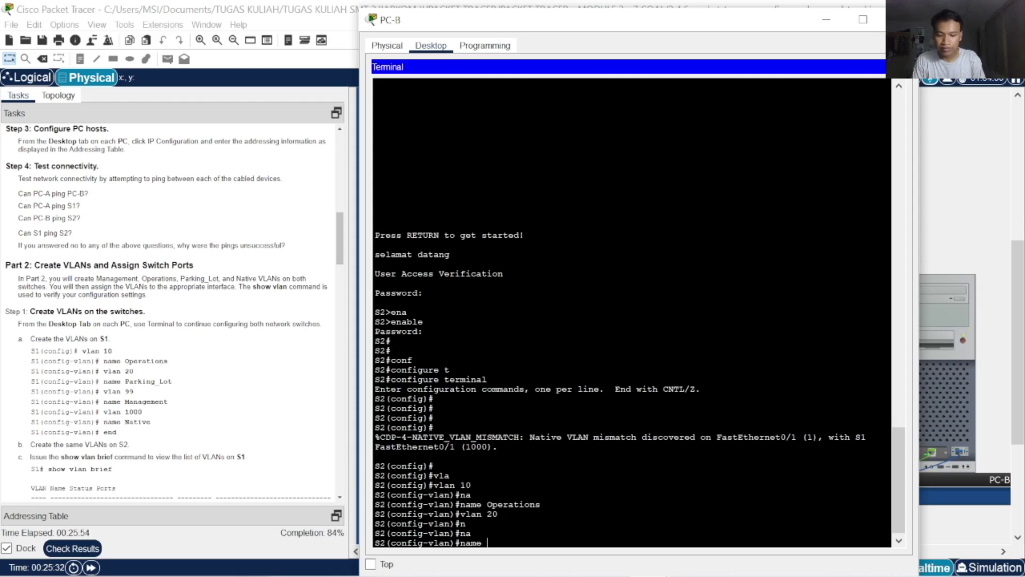
{"action": "type", "text": "Parking_"}
{"action": "key", "text": "Tab"}
{"action": "type", "text": "L"}
{"action": "key", "text": "BackSpace"}
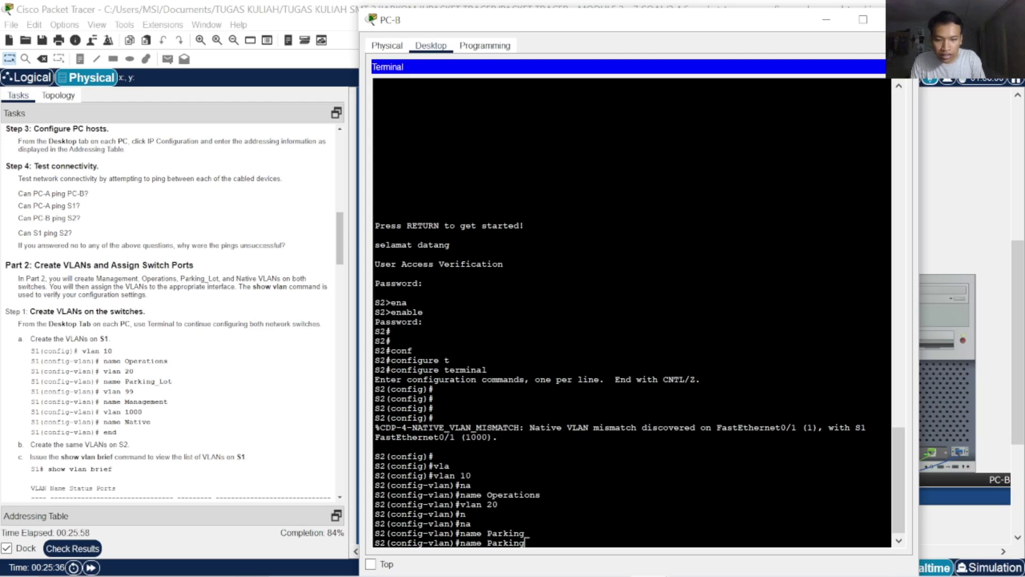
{"action": "type", "text": "_l"}
{"action": "key", "text": "BackSpace"}
{"action": "key", "text": "BackSpace"}
{"action": "key", "text": "BackSpace"}
{"action": "key", "text": "BackSpace"}
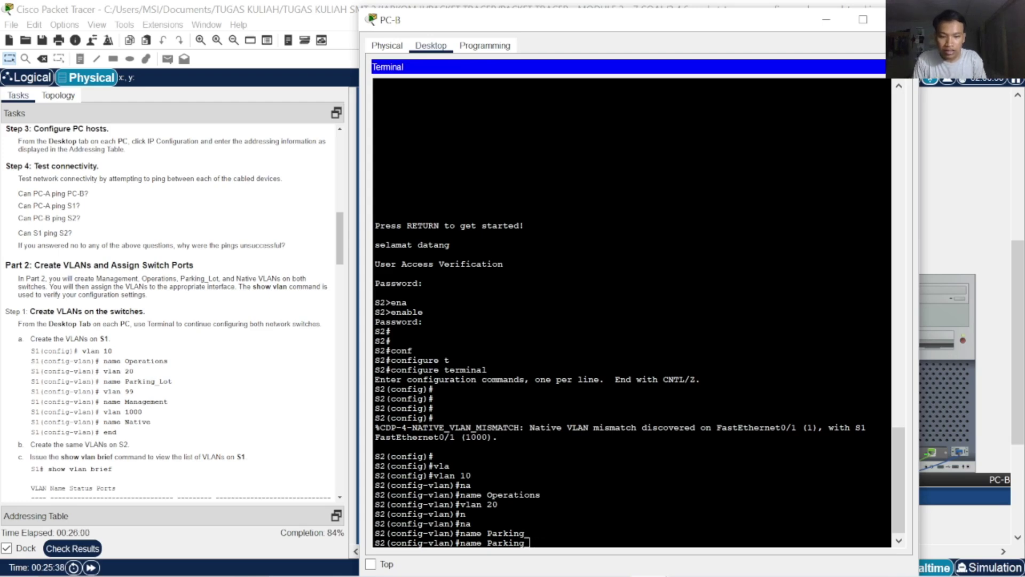
{"action": "type", "text": "_Lot"}
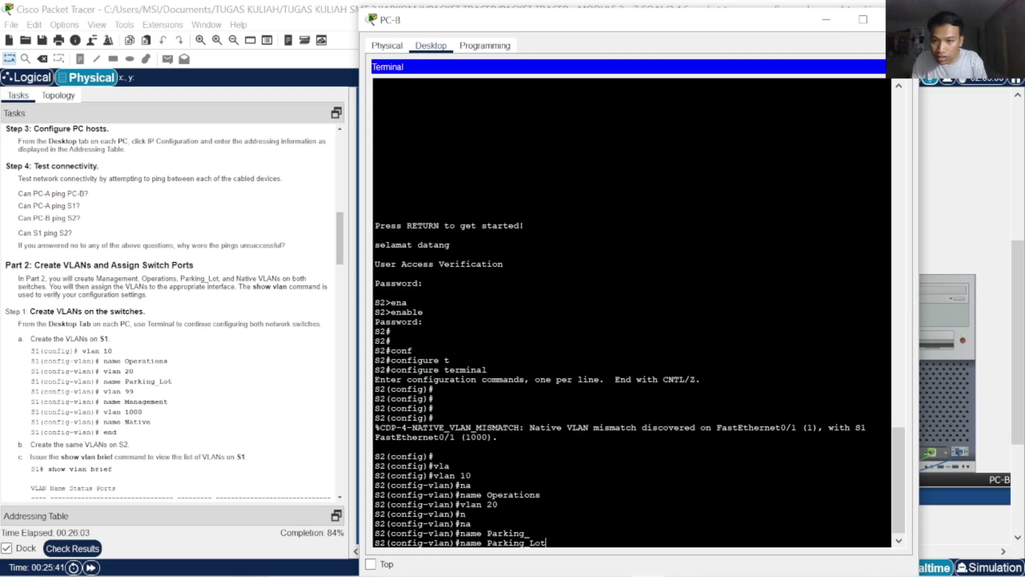
{"action": "key", "text": "Return"}
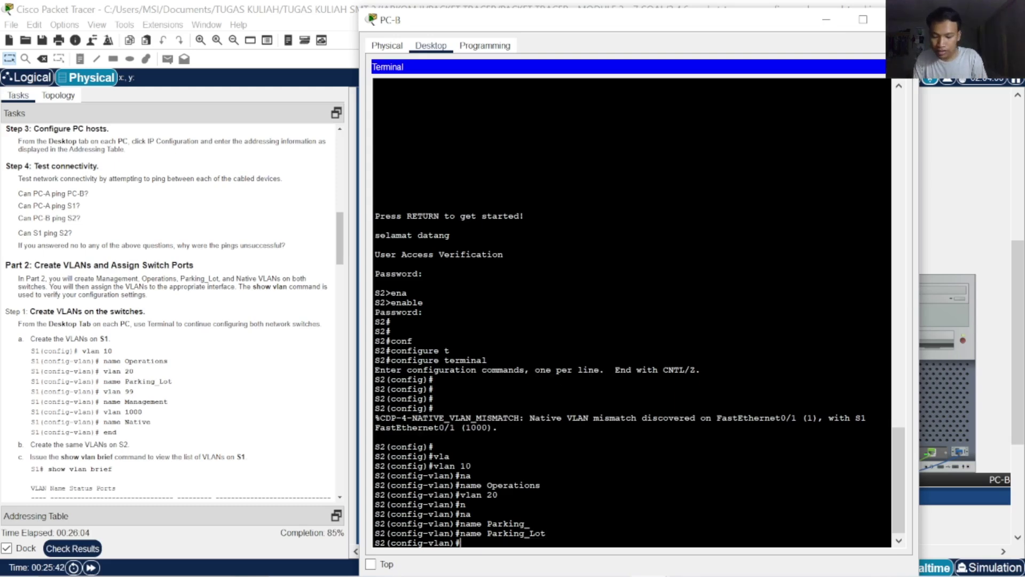
{"action": "key", "text": "Return"}
Create VLAN 99 and name it Management, fixing the misspelling
{"action": "type", "text": "VLA"}
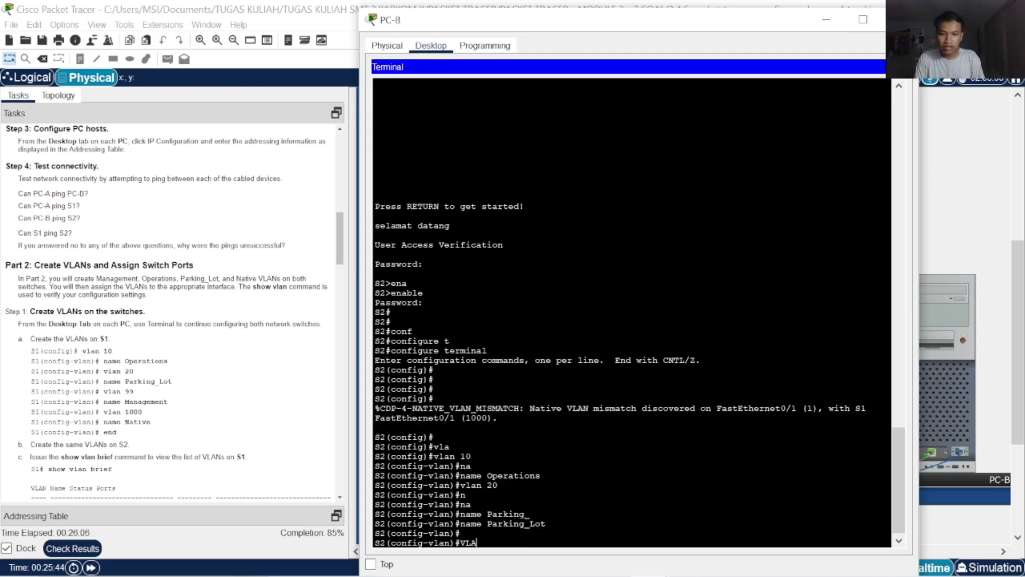
{"action": "type", "text": "N"}
{"action": "key", "text": "BackSpace"}
{"action": "key", "text": "BackSpace"}
{"action": "key", "text": "BackSpace"}
{"action": "key", "text": "BackSpace"}
{"action": "type", "text": "vlan"}
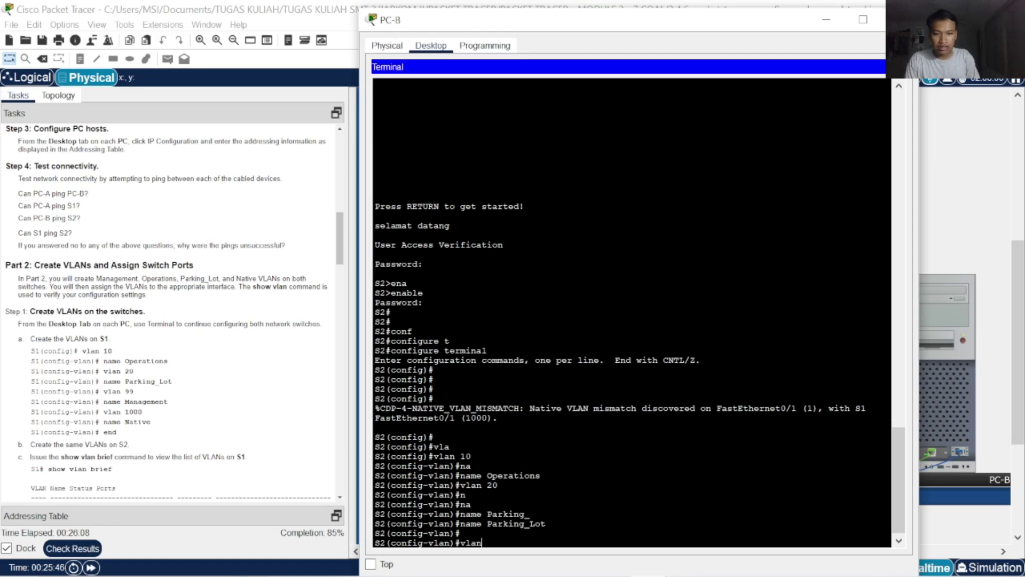
{"action": "type", "text": " 99"}
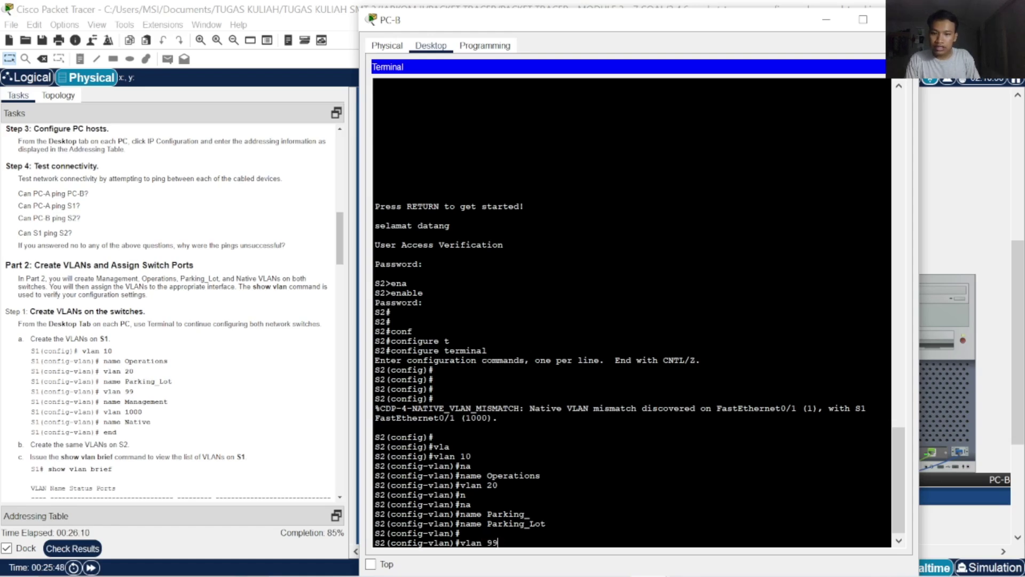
{"action": "key", "text": "Return"}
{"action": "type", "text": "na"}
{"action": "key", "text": "Tab"}
{"action": "type", "text": "M"}
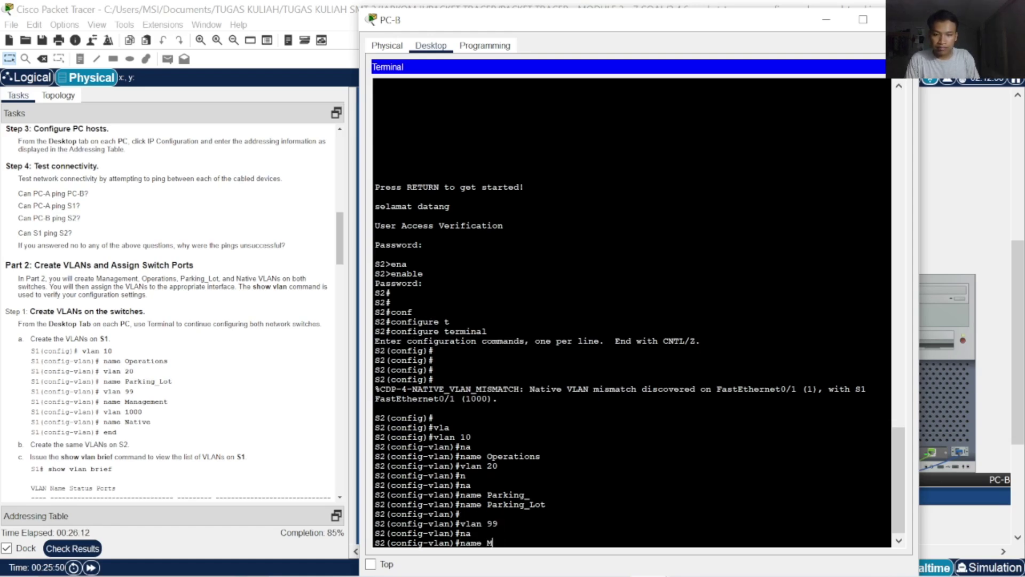
{"action": "type", "text": "anagemeent"}
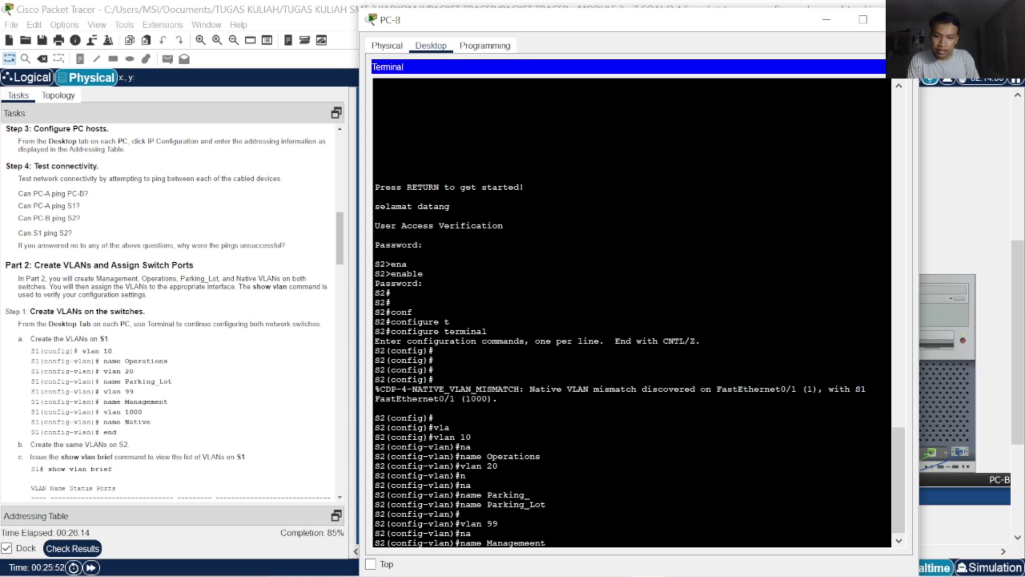
{"action": "key", "text": "BackSpace"}
{"action": "key", "text": "BackSpace"}
{"action": "key", "text": "BackSpace"}
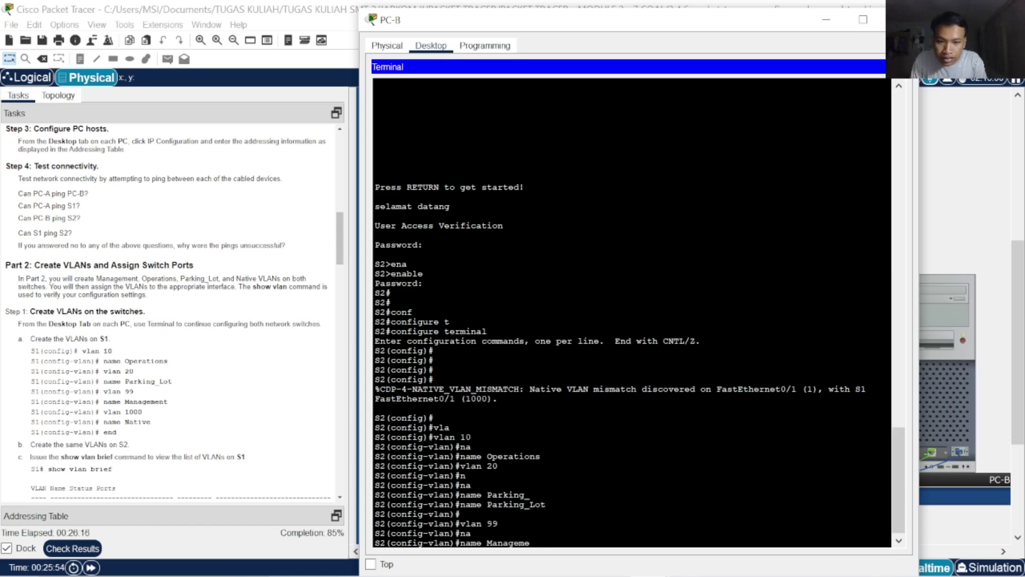
{"action": "type", "text": "nt"}
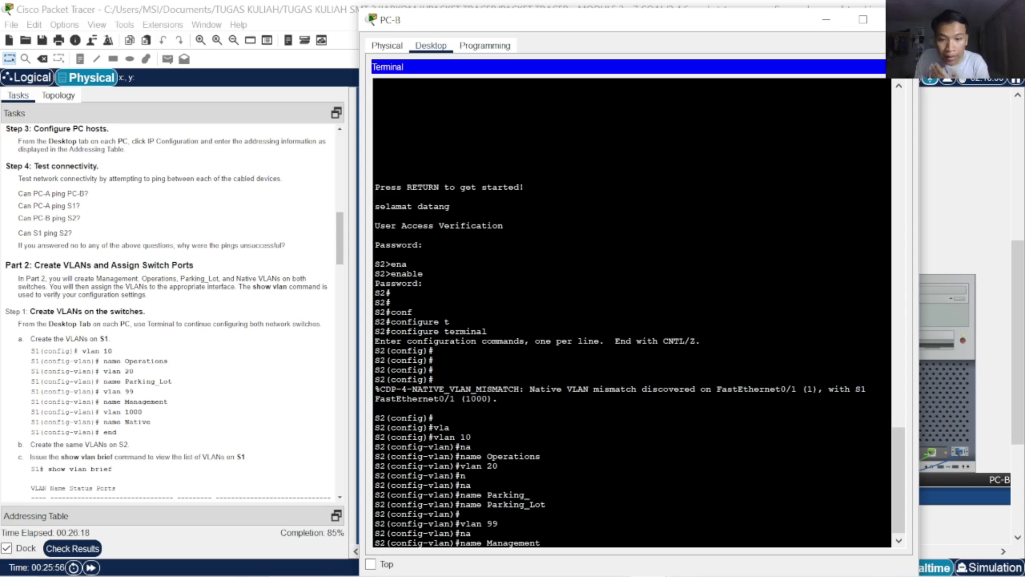
{"action": "key", "text": "Return"}
{"action": "key", "text": "Return"}
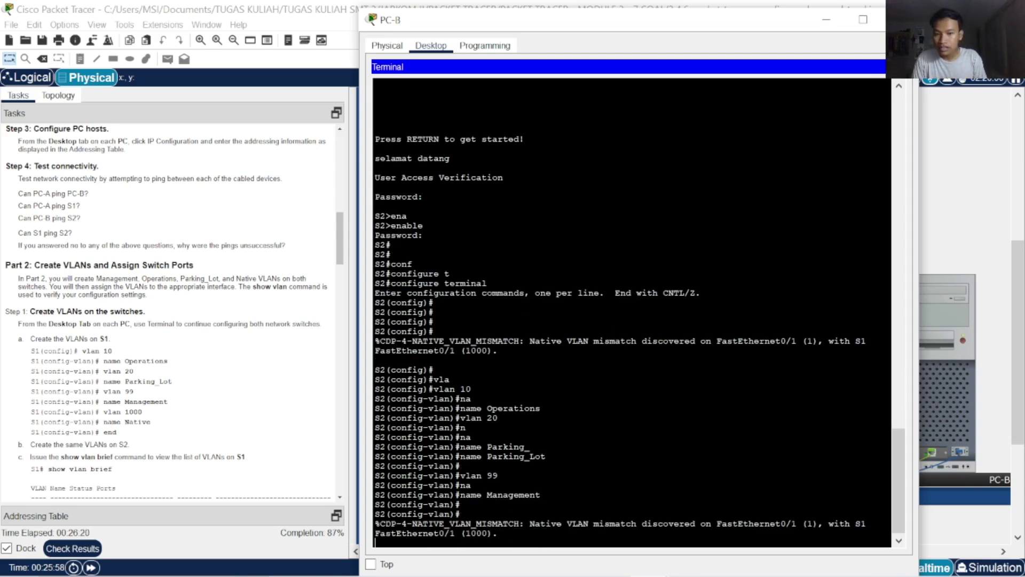
{"action": "type", "text": "exit"}
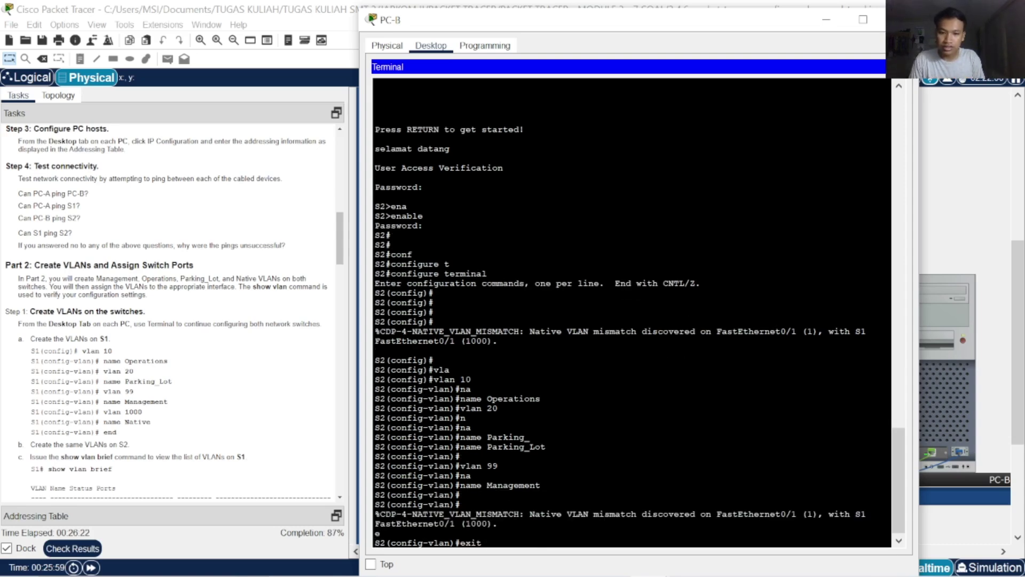
{"action": "key", "text": "BackSpace"}
{"action": "key", "text": "BackSpace"}
{"action": "key", "text": "BackSpace"}
{"action": "key", "text": "BackSpace"}
{"action": "key", "text": "Return"}
{"action": "key", "text": "Return"}
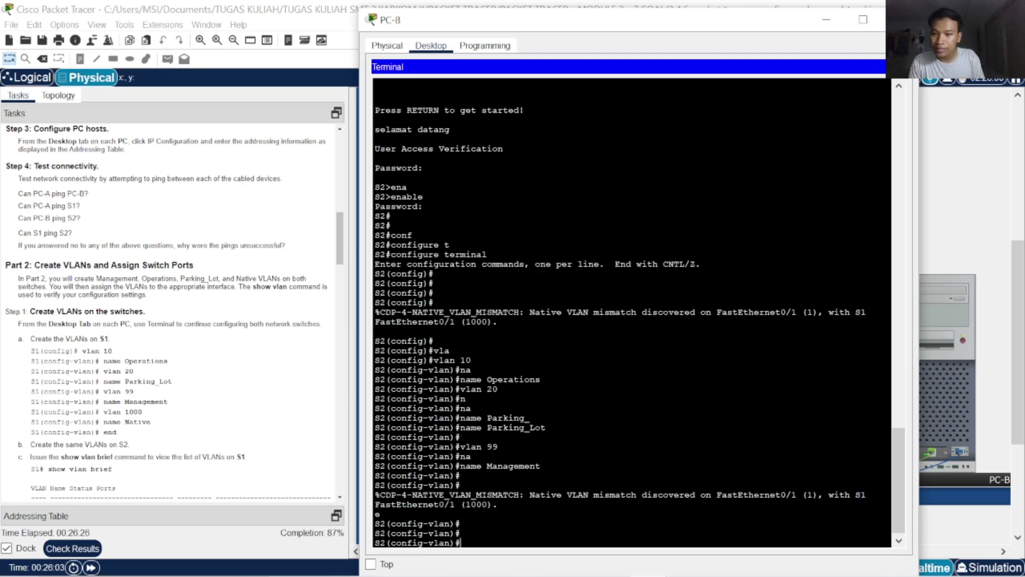
Create VLAN 1000 named Native and exit VLAN configuration mode
{"action": "type", "text": "vlan 1000"}
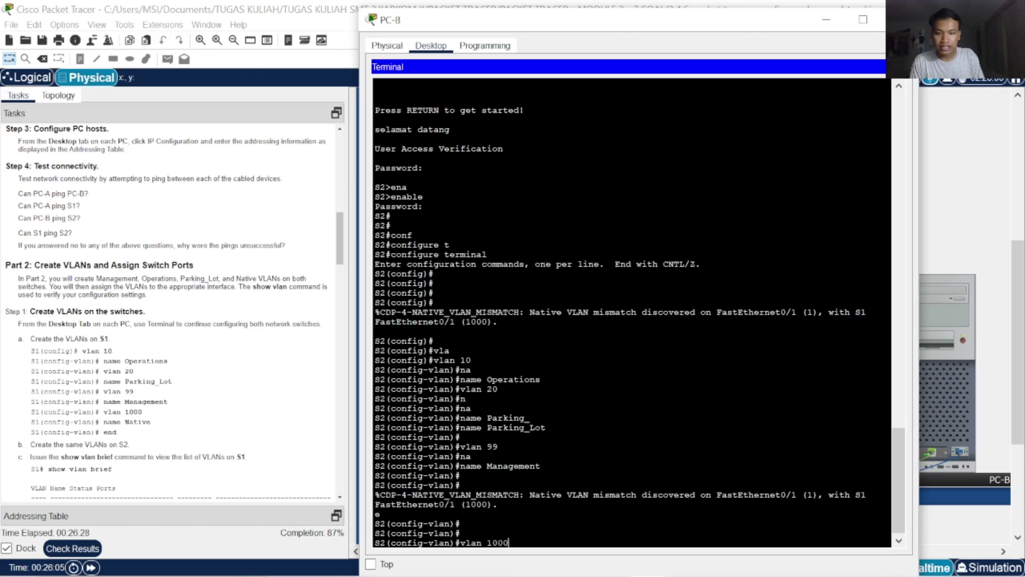
{"action": "key", "text": "Return"}
{"action": "type", "text": "na"}
{"action": "key", "text": "Return"}
{"action": "type", "text": "name Nati"}
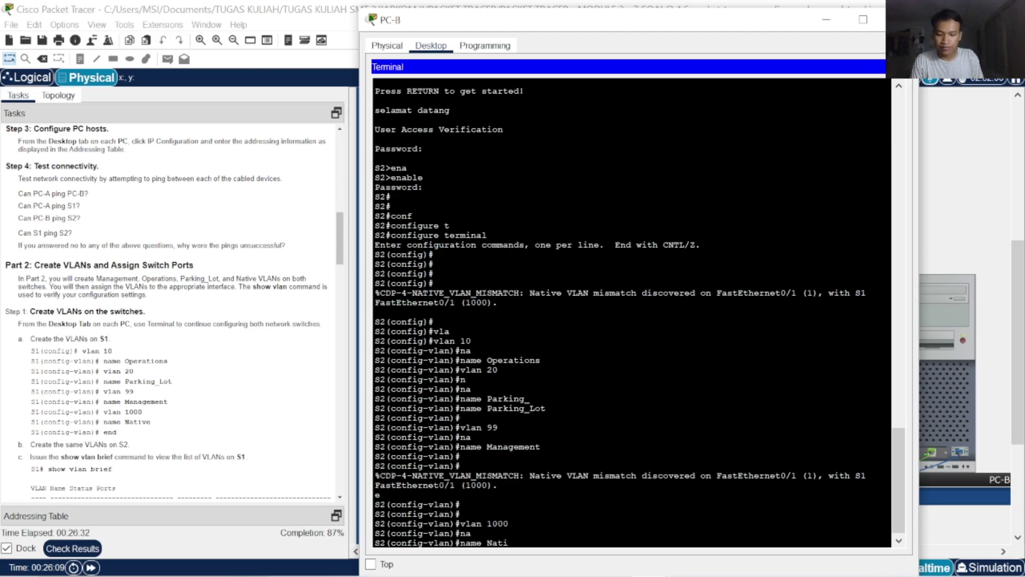
{"action": "type", "text": "cve"}
{"action": "key", "text": "Return"}
{"action": "key", "text": "Return"}
{"action": "key", "text": "Return"}
{"action": "key", "text": "Return"}
{"action": "type", "text": "exit"}
{"action": "key", "text": "Return"}
{"action": "key", "text": "Return"}
{"action": "key", "text": "Return"}
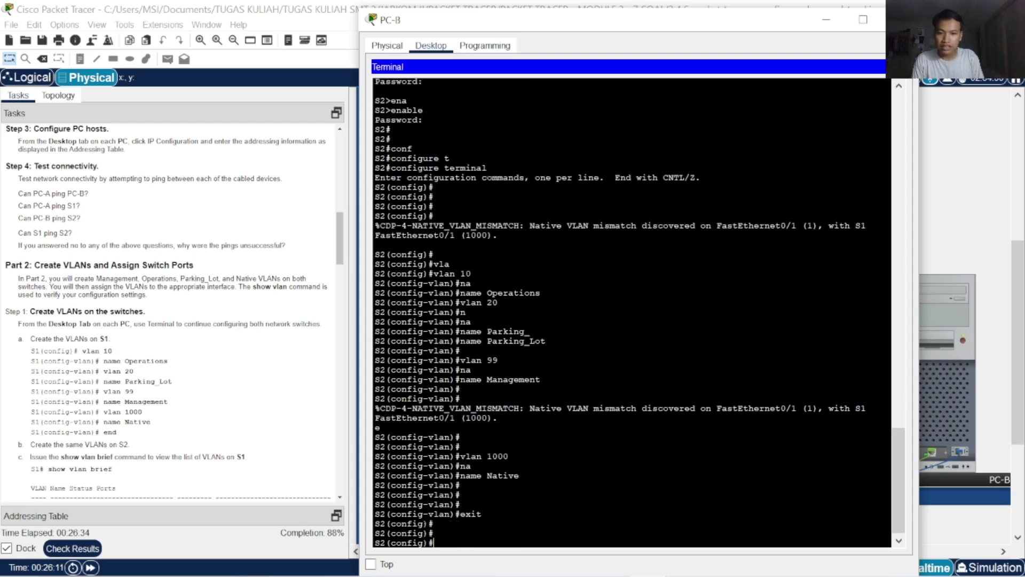
{"action": "key", "text": "Return"}
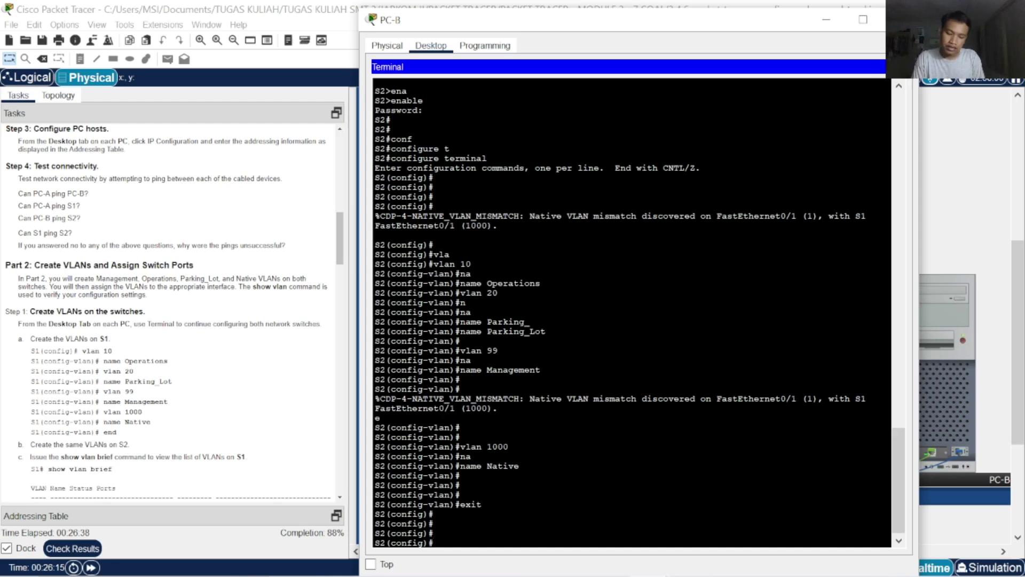
Return S2 to privileged EXEC and make a first attempt at copying running-config
{"action": "type", "text": "exit"}
{"action": "key", "text": "Return"}
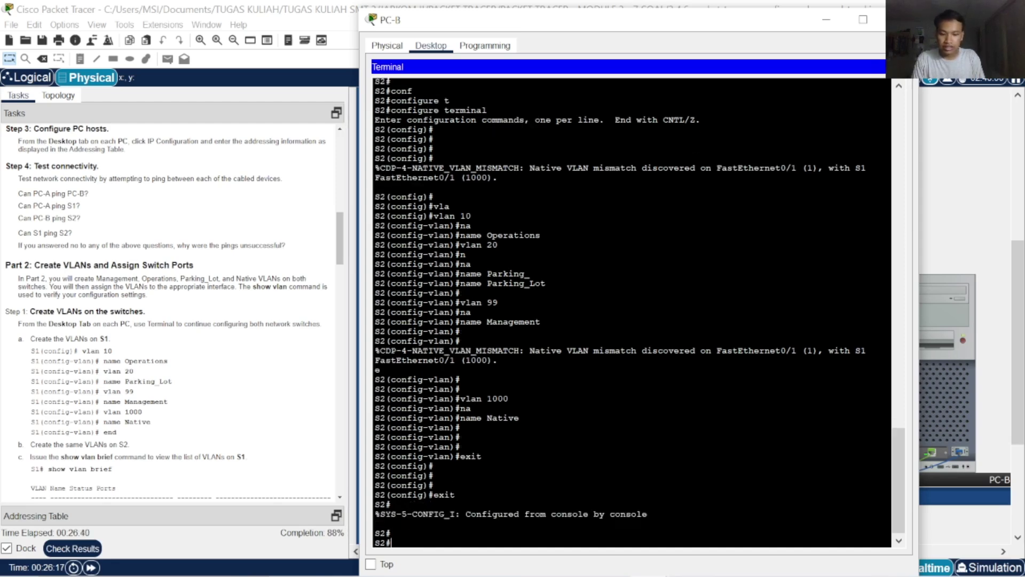
{"action": "type", "text": "copy"}
{"action": "key", "text": "Tab"}
{"action": "type", "text": "r"}
{"action": "key", "text": "Tab"}
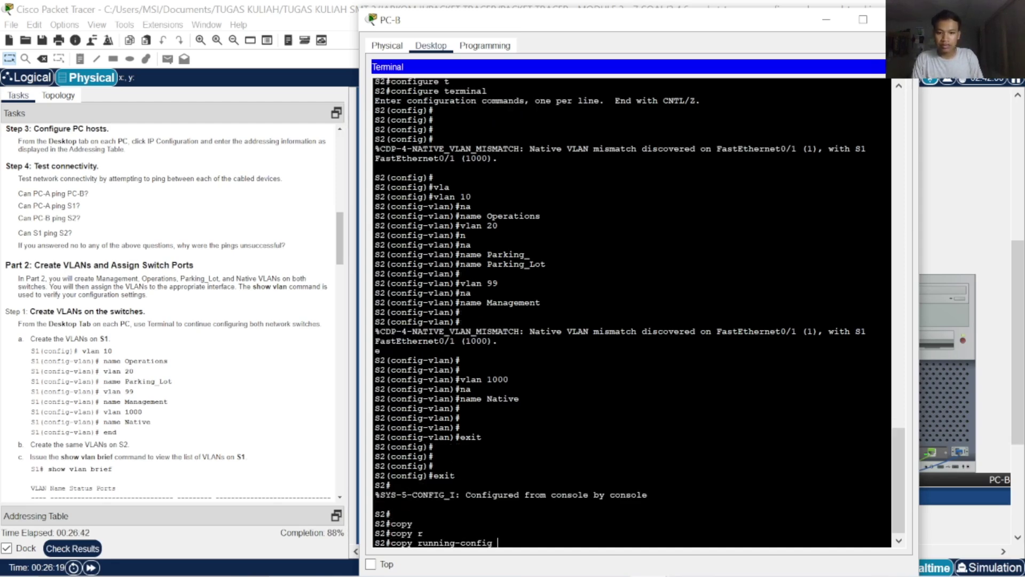
{"action": "type", "text": "str"}
{"action": "key", "text": "Tab"}
{"action": "key", "text": "Return"}
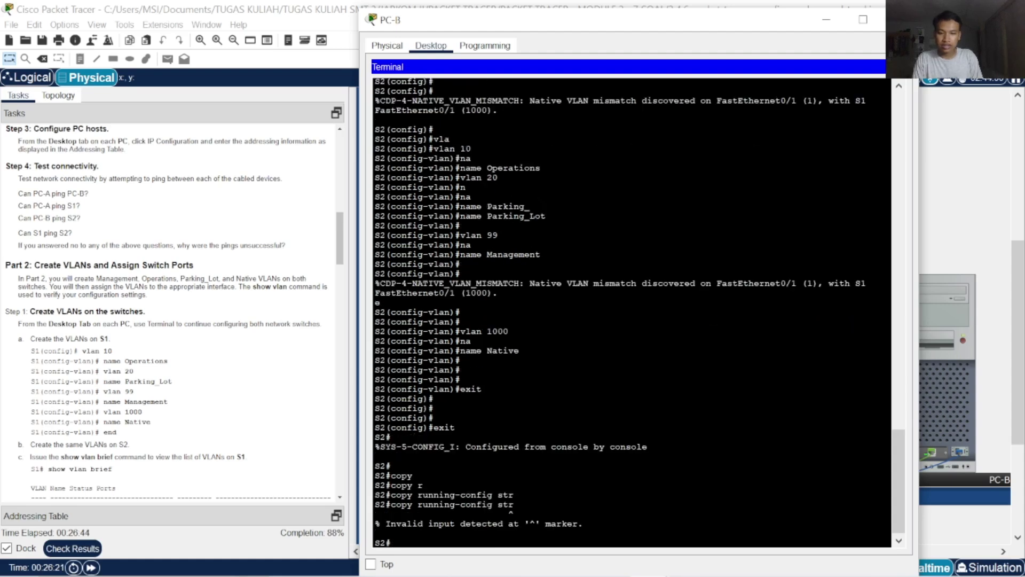
{"action": "key", "text": "Return"}
{"action": "key", "text": "Return"}
{"action": "key", "text": "Return"}
Copy running-config to startup-config, fixing the misspelled destination, and accept the filename
{"action": "type", "text": "copy"}
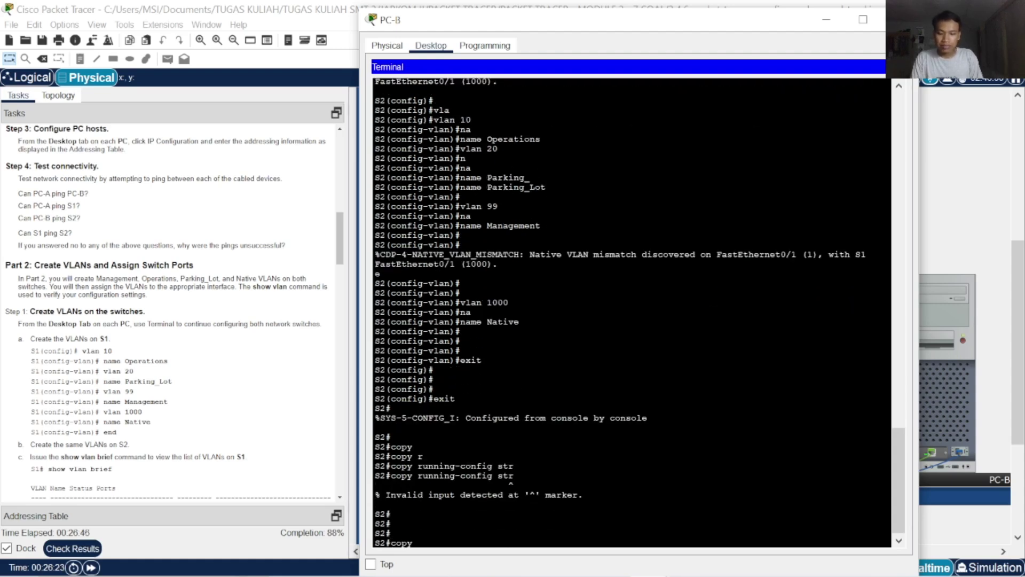
{"action": "key", "text": "Tab"}
{"action": "type", "text": "r"}
{"action": "key", "text": "Tab"}
{"action": "type", "text": "strat"}
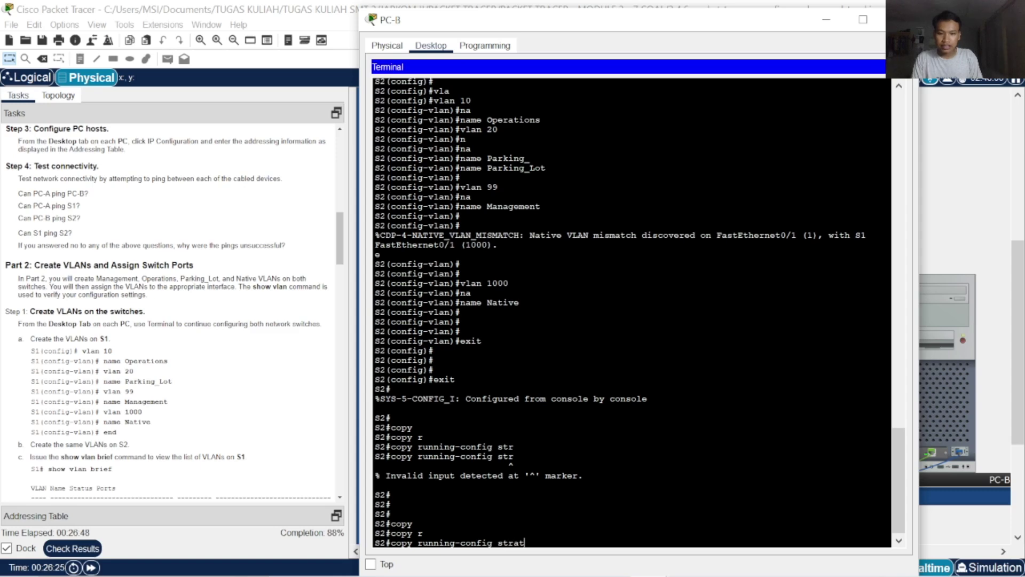
{"action": "key", "text": "Tab"}
{"action": "key", "text": "Tab"}
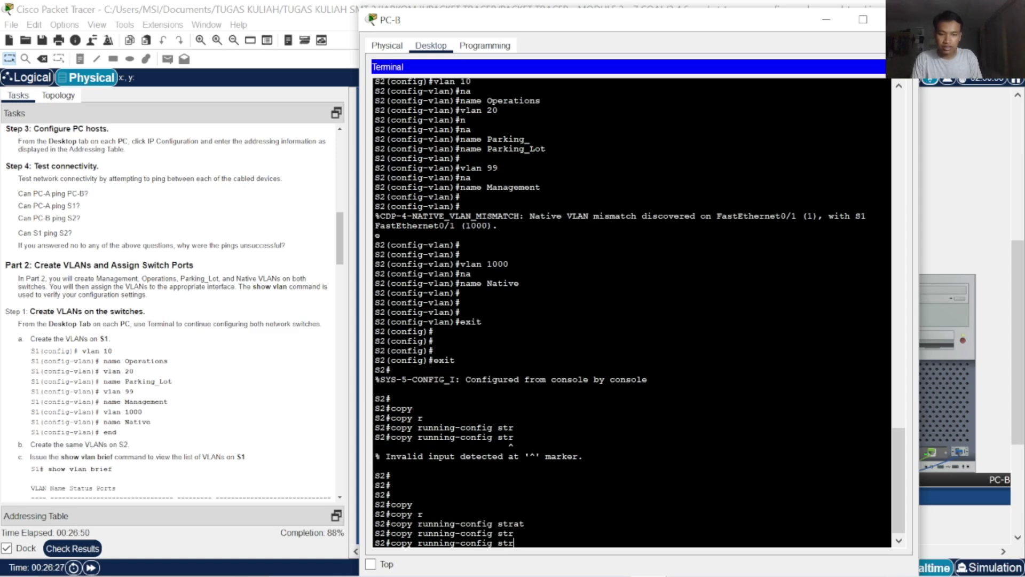
{"action": "key", "text": "Tab"}
{"action": "key", "text": "BackSpace"}
{"action": "key", "text": "BackSpace"}
{"action": "key", "text": "BackSpace"}
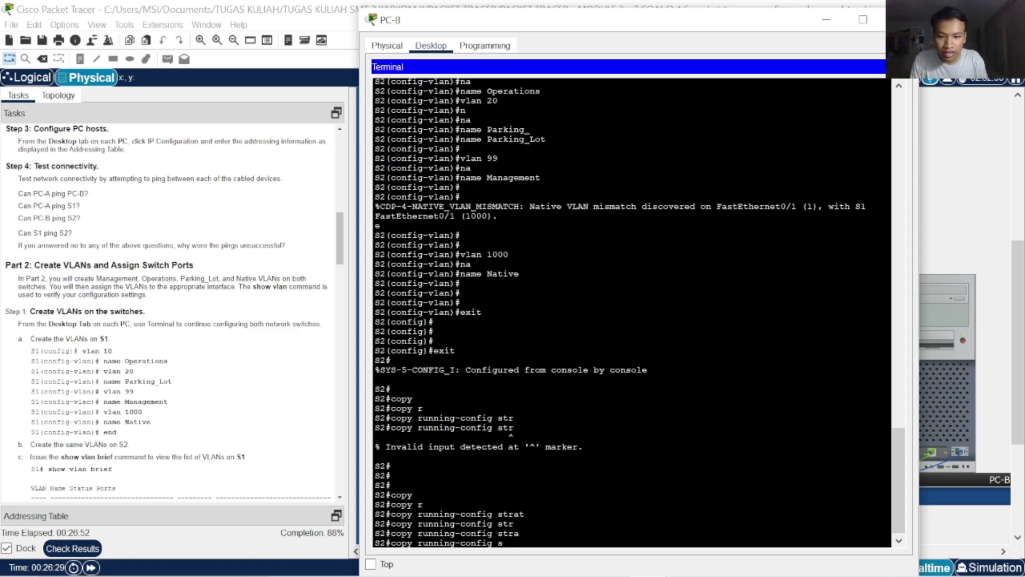
{"action": "type", "text": "r"}
{"action": "key", "text": "Tab"}
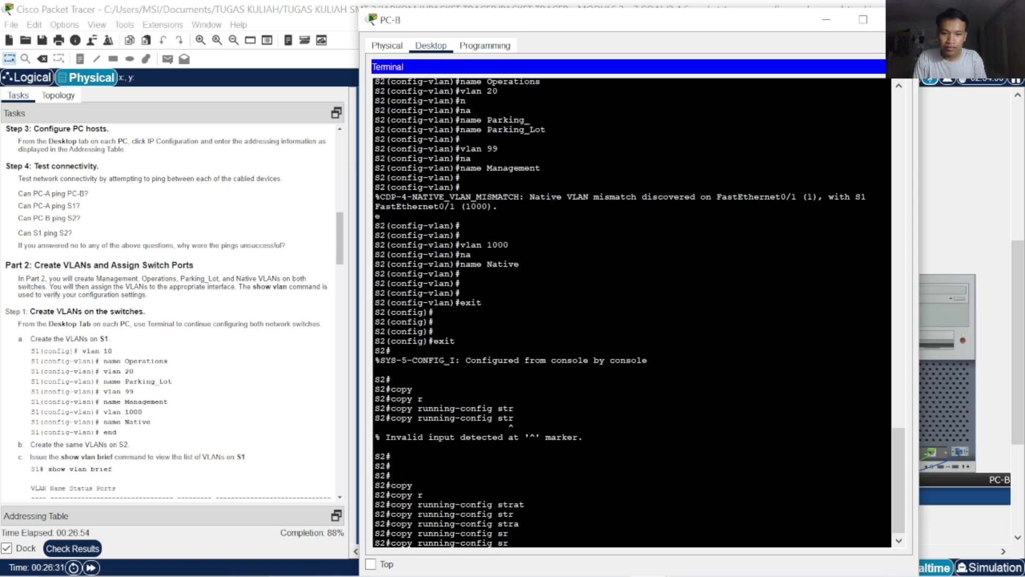
{"action": "key", "text": "BackSpace"}
{"action": "type", "text": "t"}
{"action": "key", "text": "Tab"}
{"action": "key", "text": "Return"}
{"action": "key", "text": "Return"}
{"action": "key", "text": "Return"}
{"action": "key", "text": "Return"}
{"action": "key", "text": "Return"}
{"action": "key", "text": "Return"}
{"action": "key", "text": "Return"}
{"action": "key", "text": "Return"}
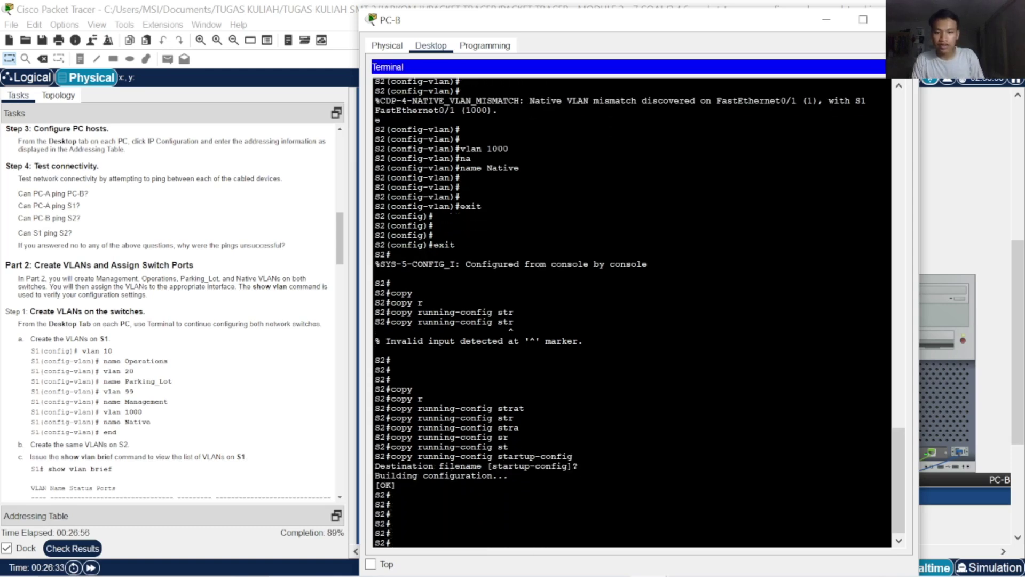
Review the 69/77 Assessment Items down to S2's port and Vlan99 entries, then close the results
{"action": "left_click", "coordinate": [61, 549]}
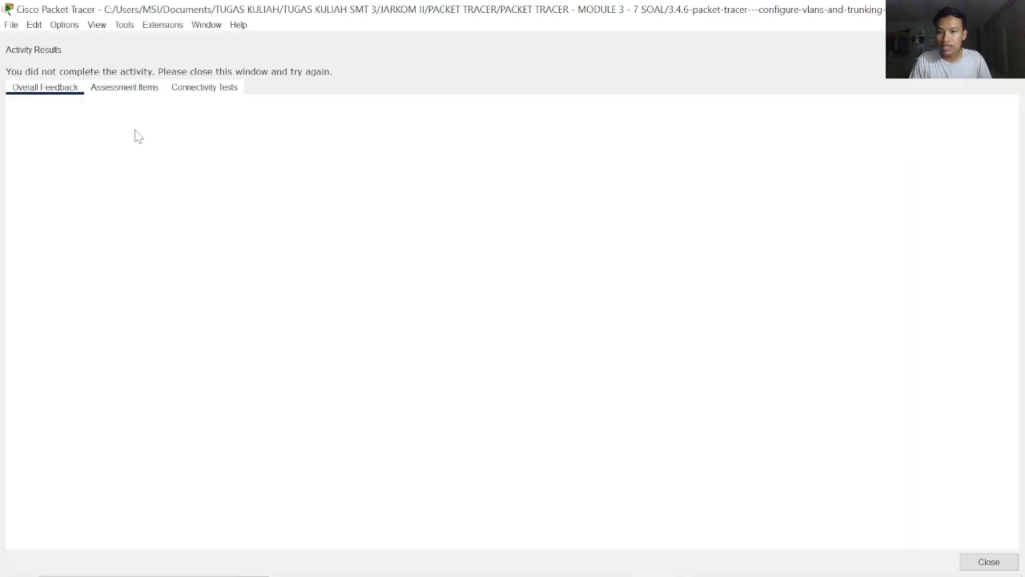
{"action": "left_click", "coordinate": [134, 89]}
{"action": "scroll", "coordinate": [191, 335], "scroll_direction": "down", "scroll_amount": 10}
{"action": "scroll", "coordinate": [191, 332], "scroll_direction": "down", "scroll_amount": 18}
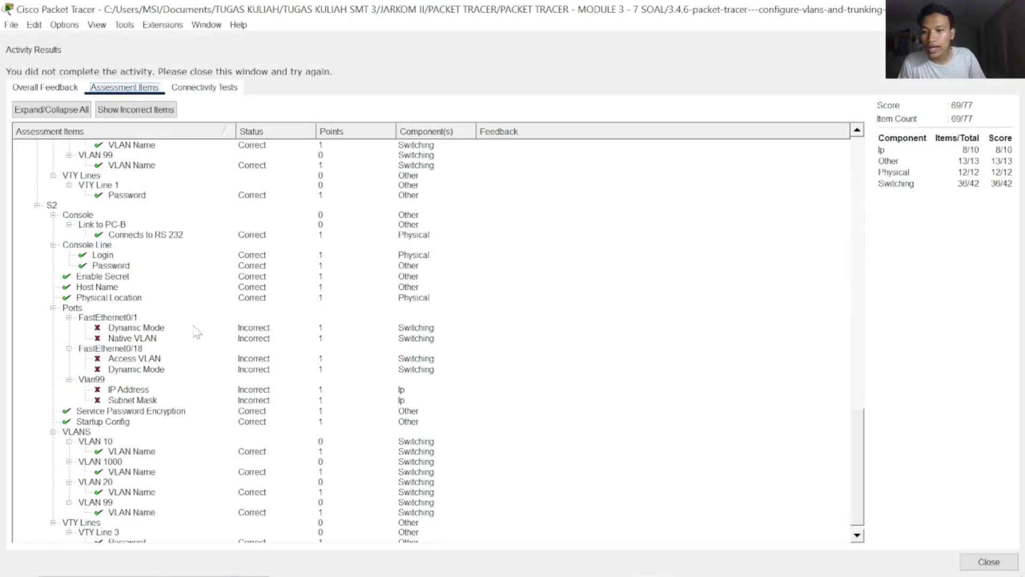
{"action": "scroll", "coordinate": [192, 332], "scroll_direction": "up", "scroll_amount": 20}
{"action": "scroll", "coordinate": [193, 333], "scroll_direction": "down", "scroll_amount": 20}
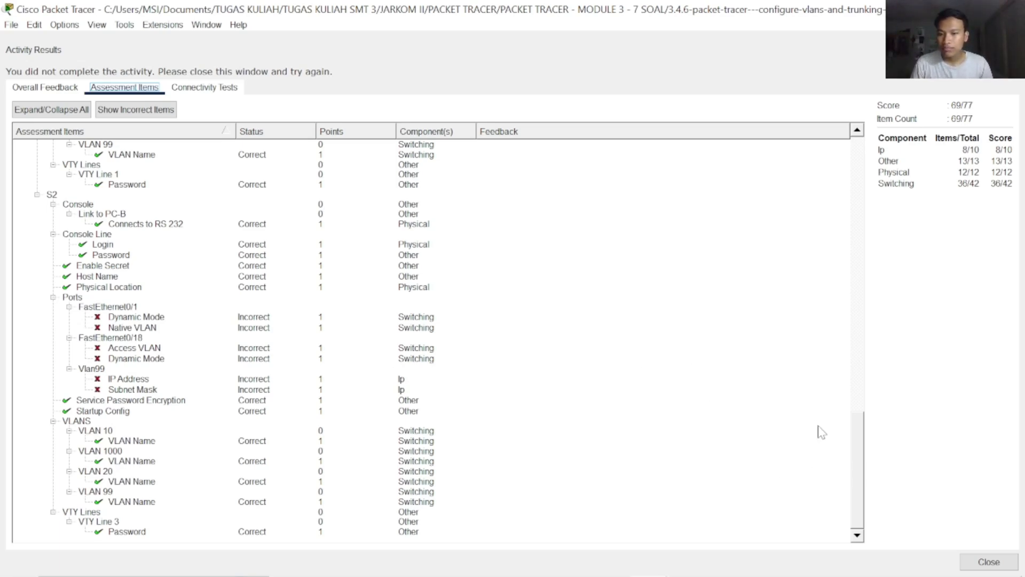
{"action": "left_click", "coordinate": [988, 562]}
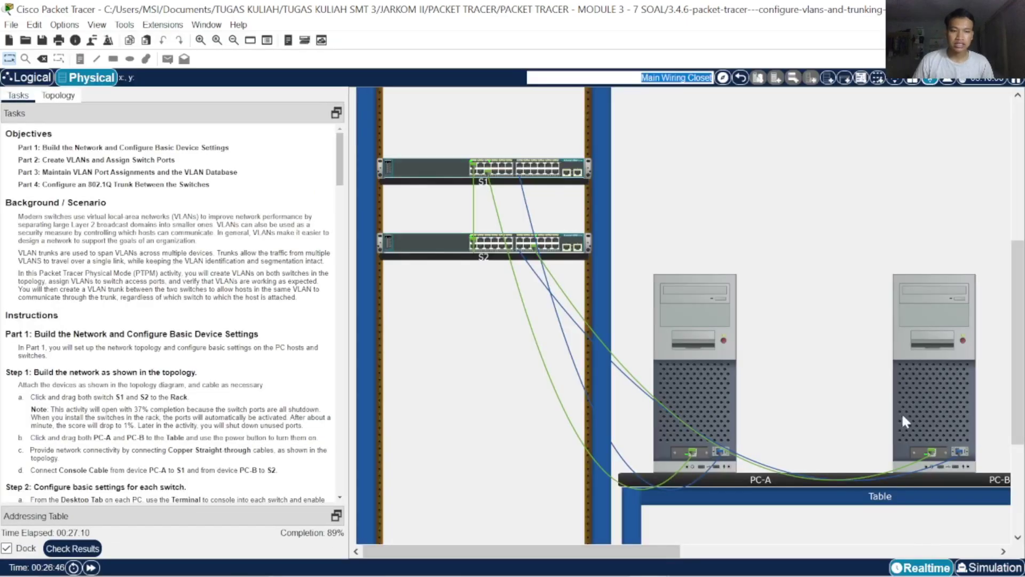
Read through the Tasks instructions, then reopen Activity Results showing the activity still incomplete
{"action": "scroll", "coordinate": [242, 376], "scroll_direction": "down", "scroll_amount": 20}
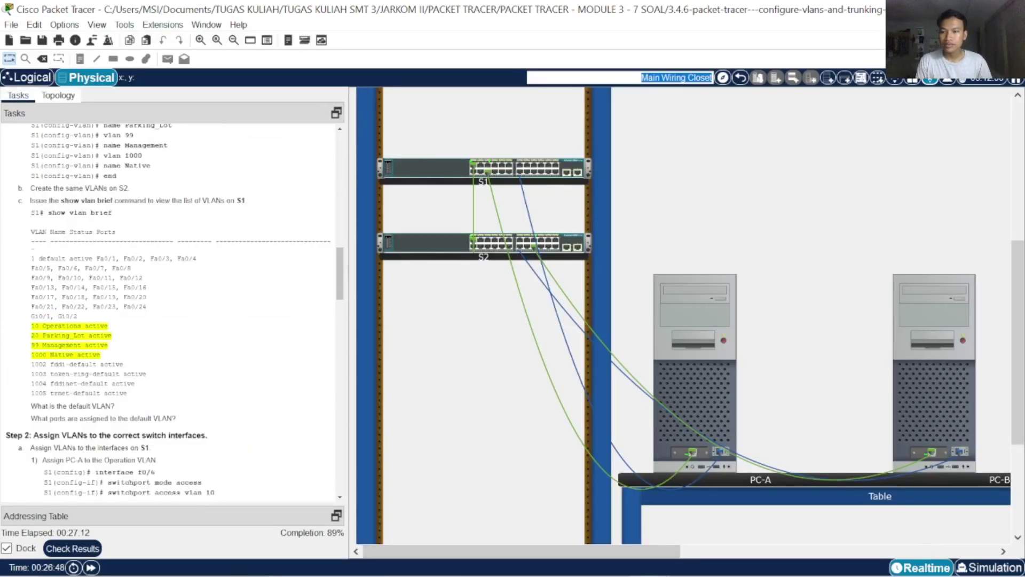
{"action": "scroll", "coordinate": [170, 313], "scroll_direction": "up", "scroll_amount": 10}
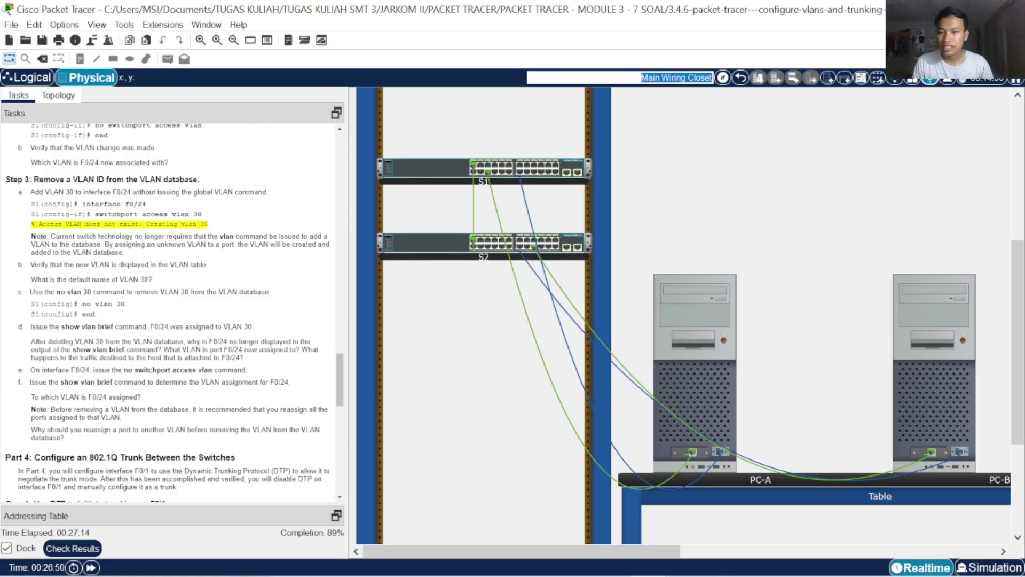
{"action": "scroll", "coordinate": [171, 312], "scroll_direction": "up", "scroll_amount": 8}
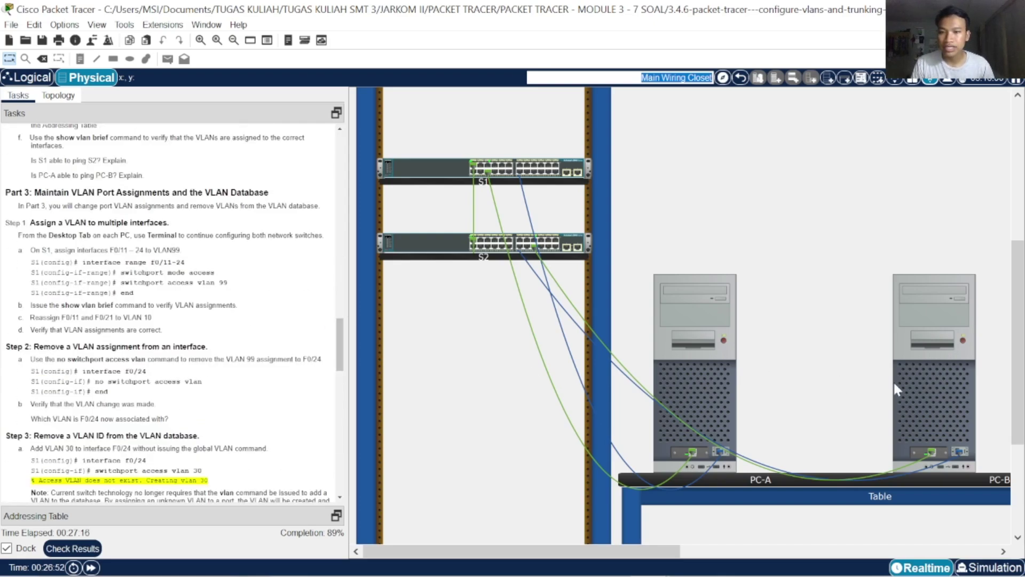
{"action": "mouse_move", "coordinate": [942, 412]}
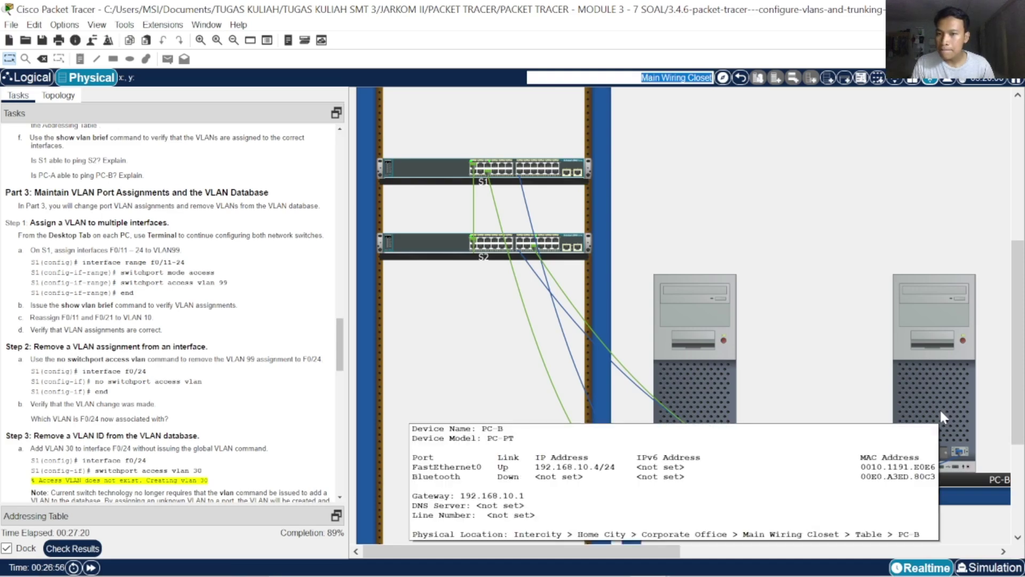
{"action": "scroll", "coordinate": [292, 403], "scroll_direction": "down", "scroll_amount": 13}
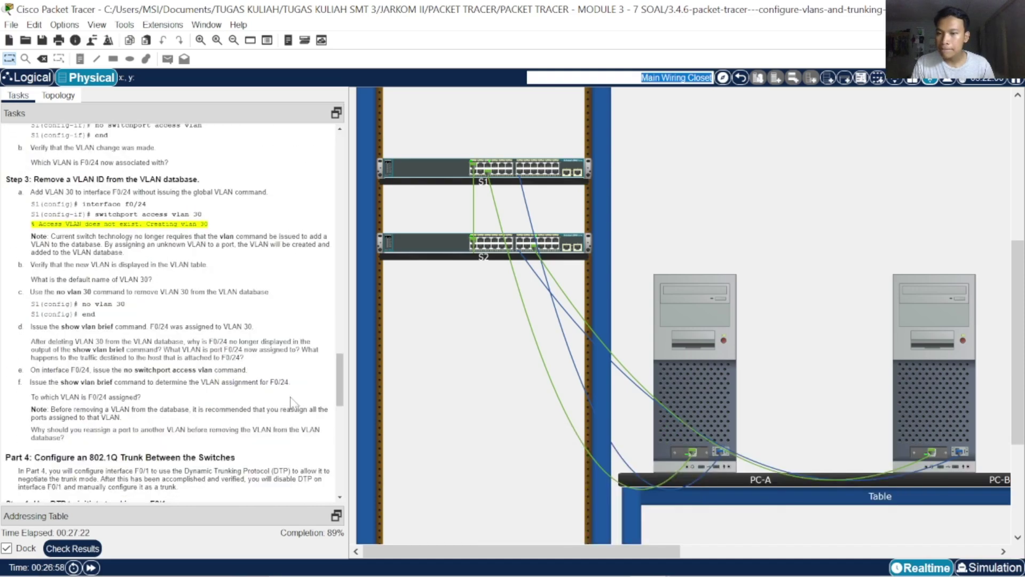
{"action": "scroll", "coordinate": [292, 403], "scroll_direction": "up", "scroll_amount": 3}
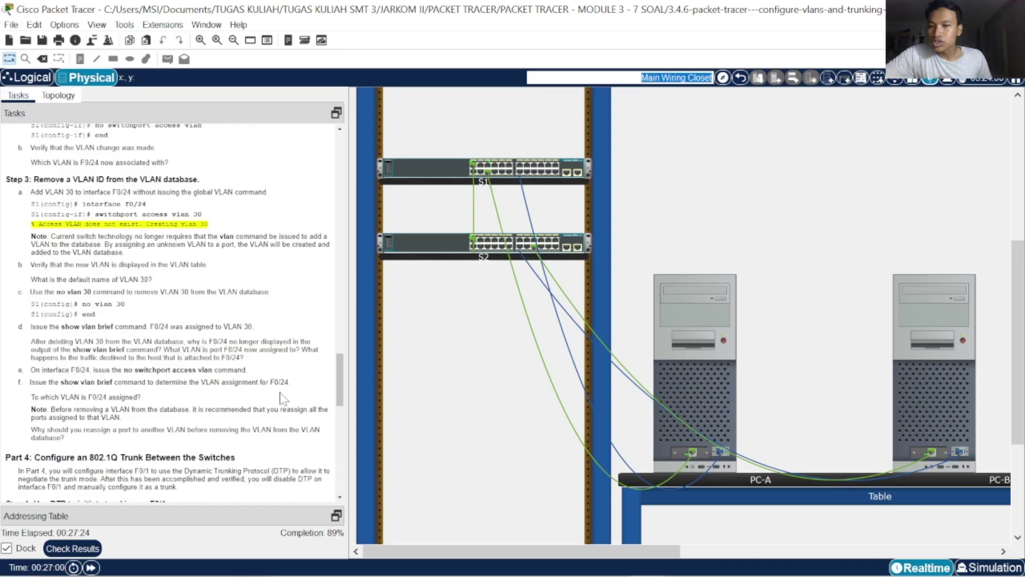
{"action": "scroll", "coordinate": [289, 400], "scroll_direction": "down", "scroll_amount": 8}
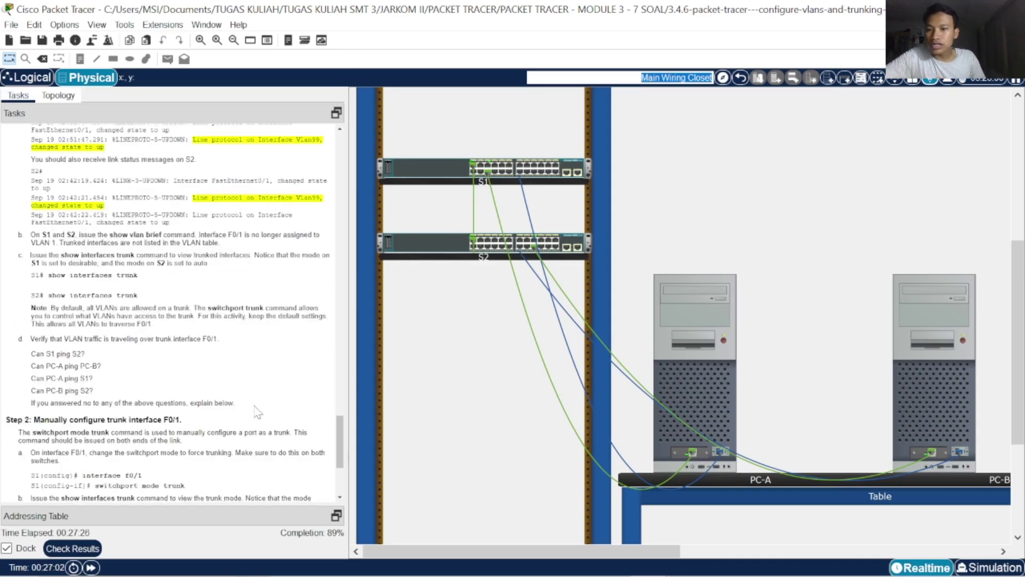
{"action": "scroll", "coordinate": [258, 411], "scroll_direction": "down", "scroll_amount": 1}
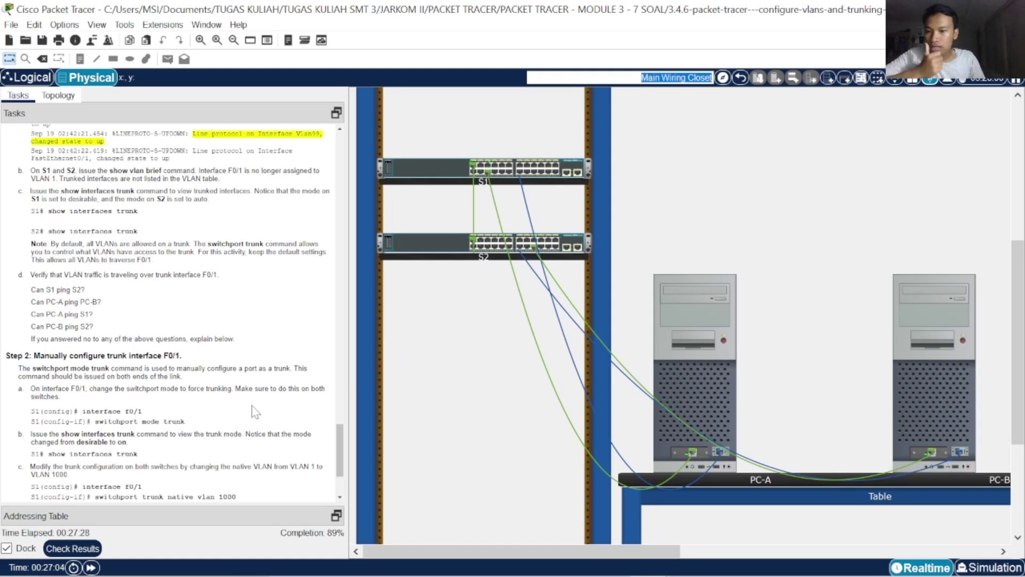
{"action": "scroll", "coordinate": [256, 412], "scroll_direction": "down", "scroll_amount": 2}
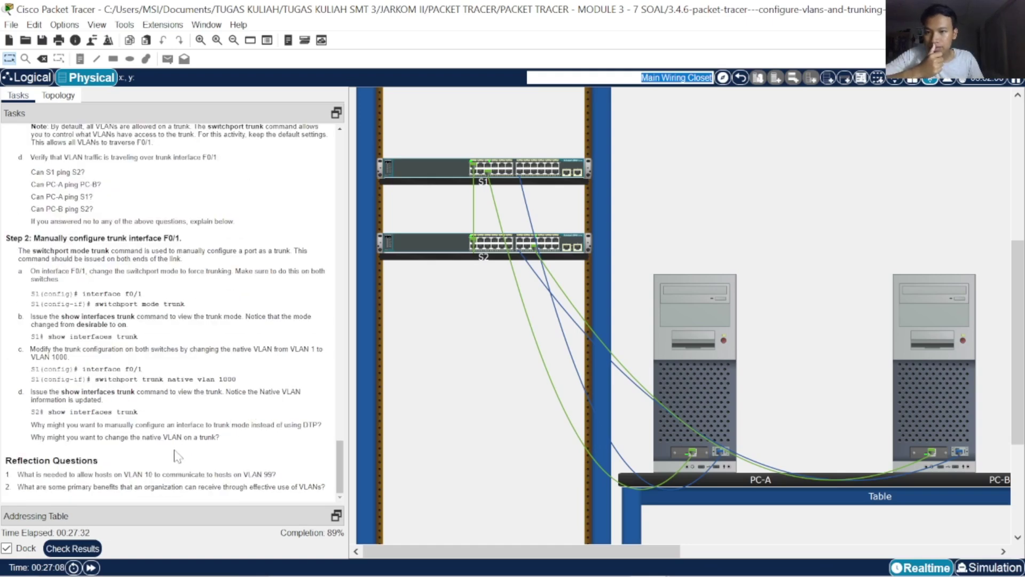
{"action": "left_click", "coordinate": [73, 549]}
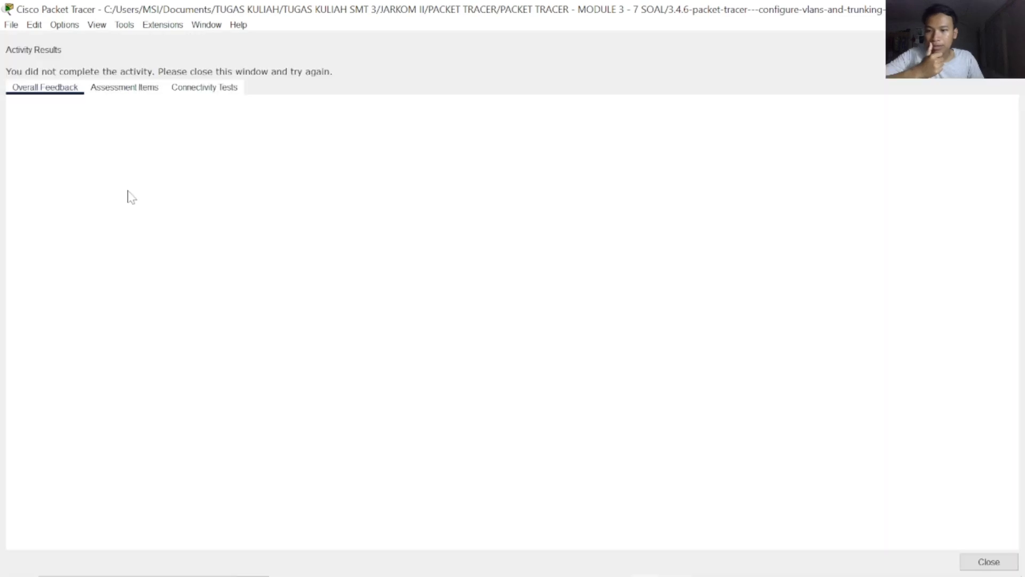
Scroll the Assessment Items list down to S2's graded entries
{"action": "left_click", "coordinate": [127, 94]}
{"action": "scroll", "coordinate": [230, 326], "scroll_direction": "down", "scroll_amount": 10}
{"action": "scroll", "coordinate": [224, 329], "scroll_direction": "down", "scroll_amount": 10}
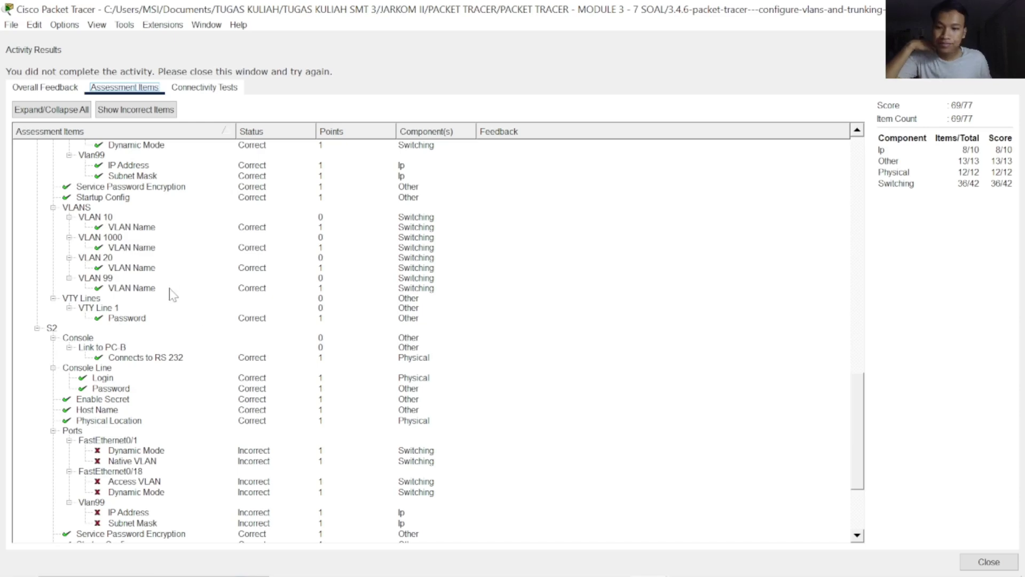
{"action": "scroll", "coordinate": [167, 294], "scroll_direction": "down", "scroll_amount": 4}
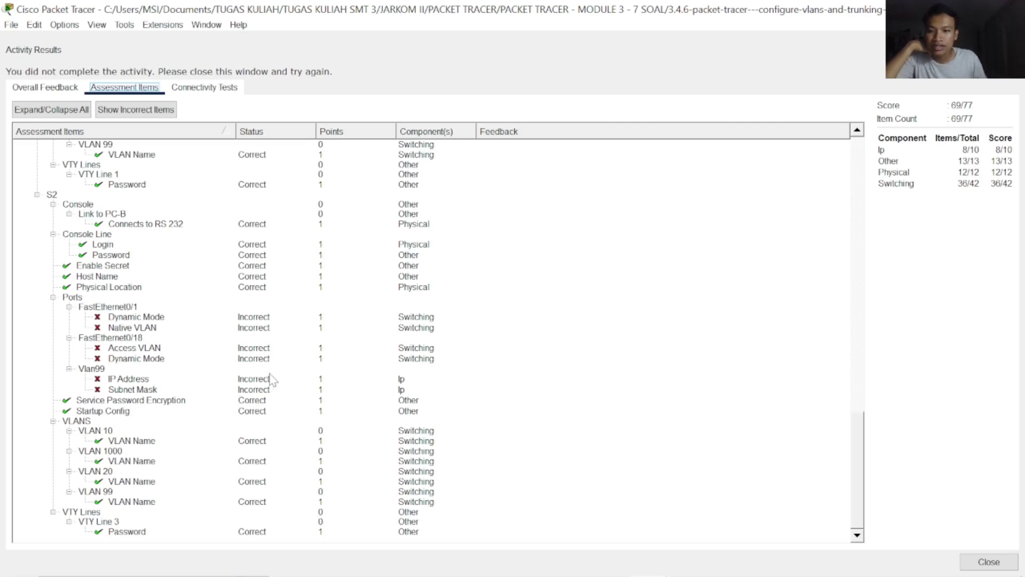
Snip S2's results from S2 to VLAN 1000, close the results and dismiss the snip notification
{"action": "key", "text": "super+shift+s"}
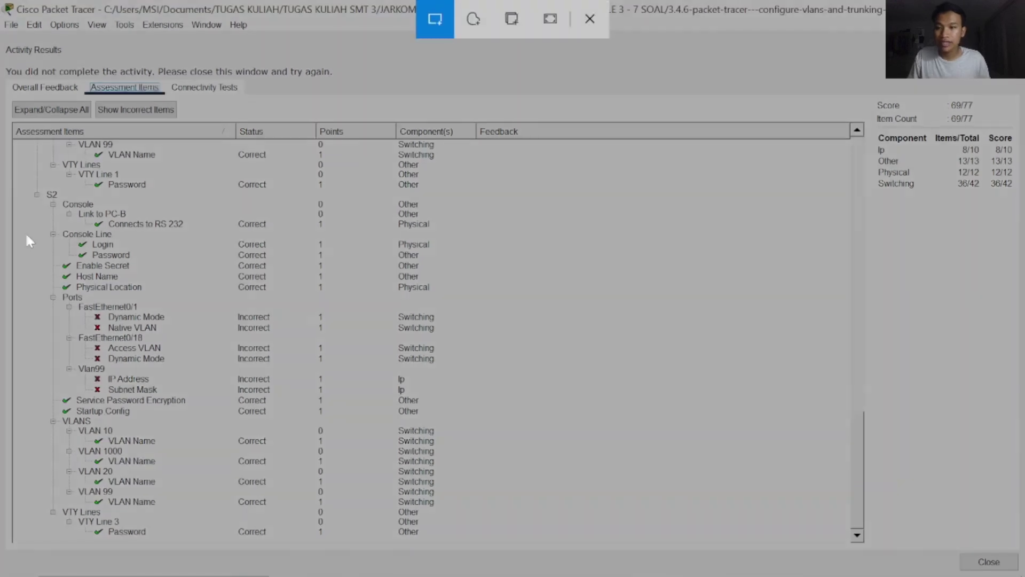
{"action": "left_click_drag", "start_coordinate": [30, 185], "coordinate": [189, 468]}
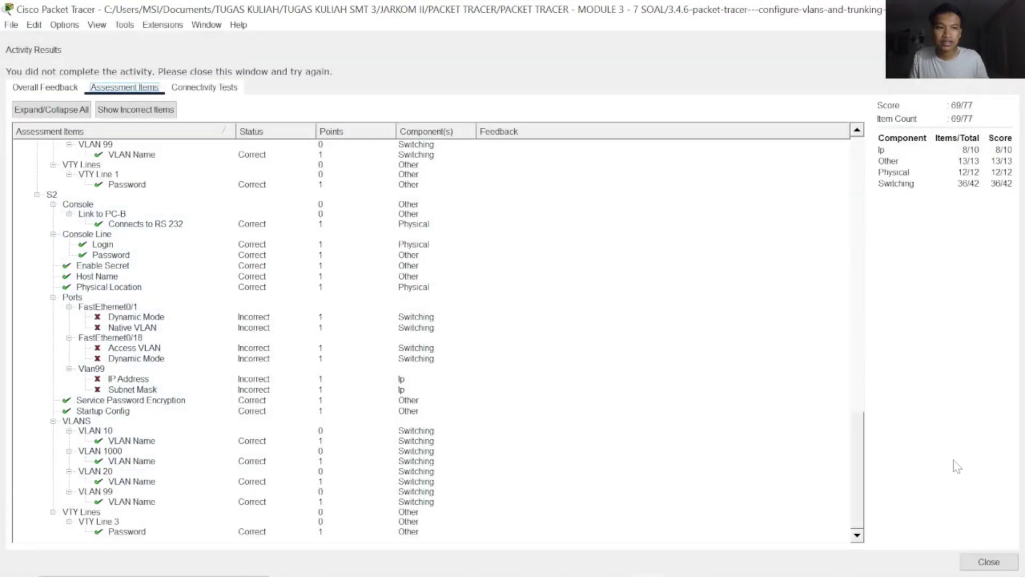
{"action": "left_click", "coordinate": [987, 561]}
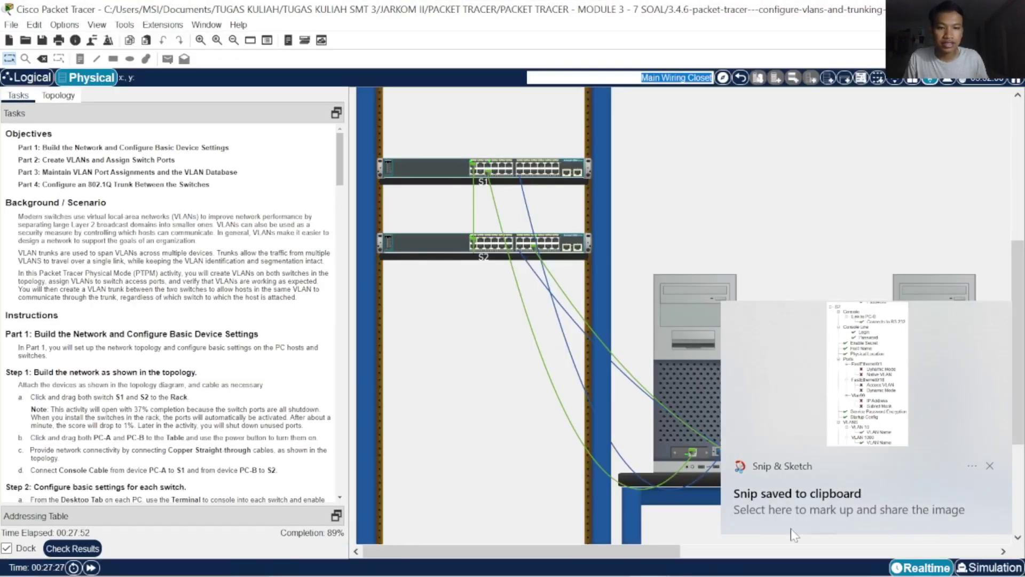
{"action": "key", "text": "alt+Tab"}
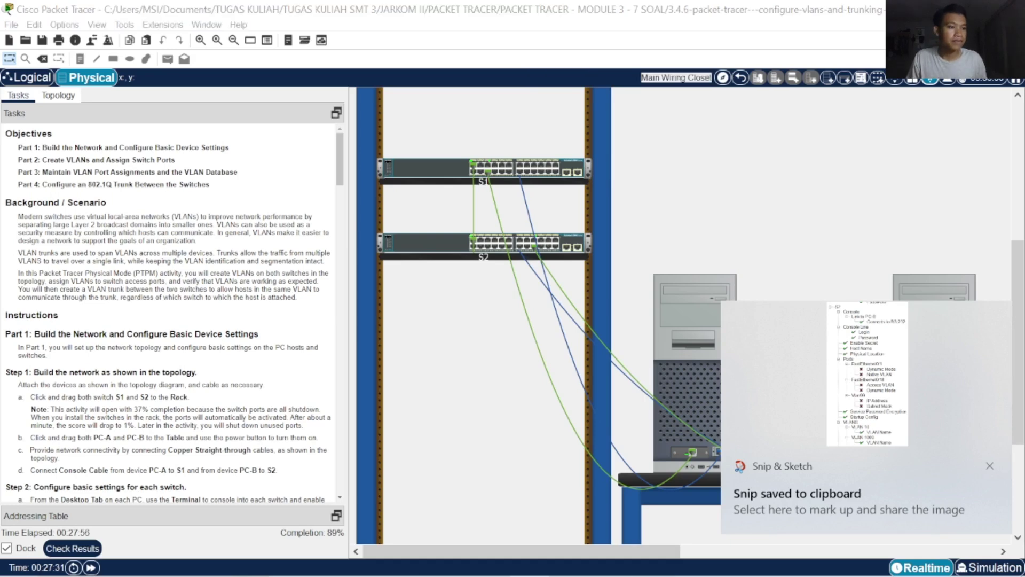
{"action": "left_click", "coordinate": [990, 466]}
Put S2 into global configuration mode with configure terminal from PC-B's console
{"action": "left_click", "coordinate": [914, 372]}
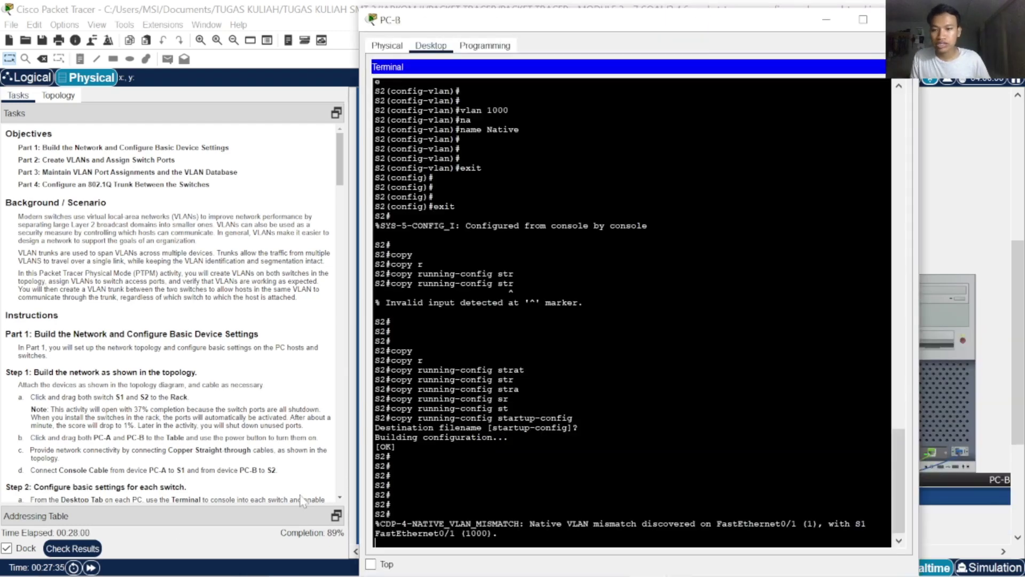
{"action": "key", "text": "Return"}
{"action": "key", "text": "Return"}
{"action": "key", "text": "Return"}
{"action": "key", "text": "Return"}
{"action": "key", "text": "Return"}
{"action": "key", "text": "Return"}
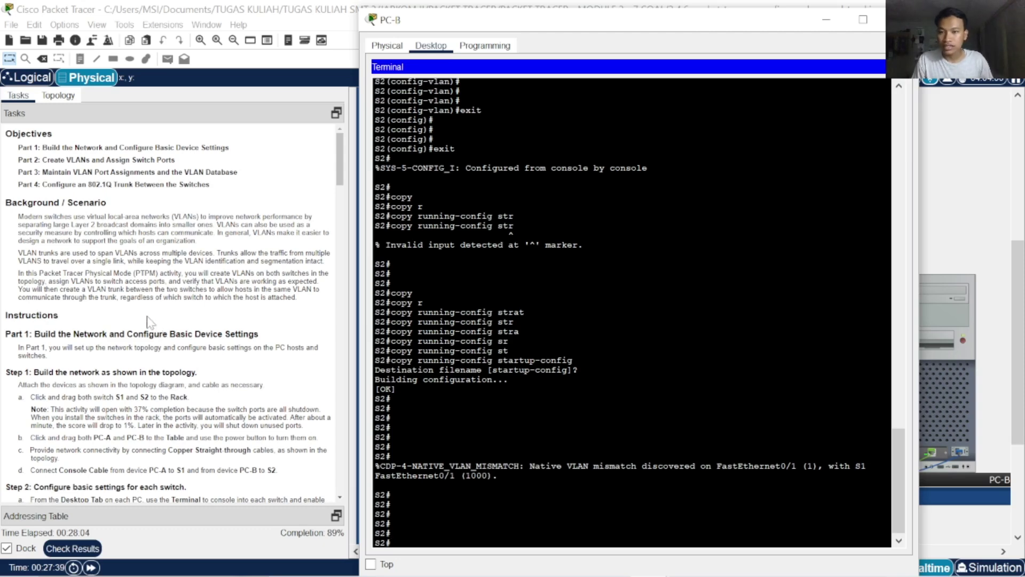
{"action": "type", "text": "conf"}
{"action": "key", "text": "Tab"}
{"action": "type", "text": "t"}
{"action": "key", "text": "Tab"}
{"action": "key", "text": "Return"}
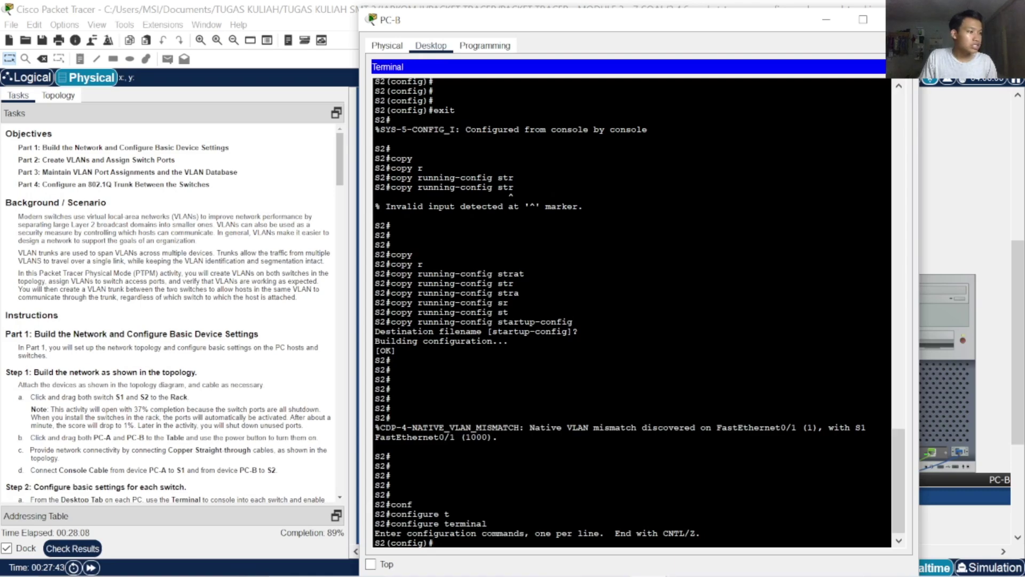
Scroll the Tasks panel down to the Part 4 instructions
{"action": "scroll", "coordinate": [171, 315], "scroll_direction": "down", "scroll_amount": 15}
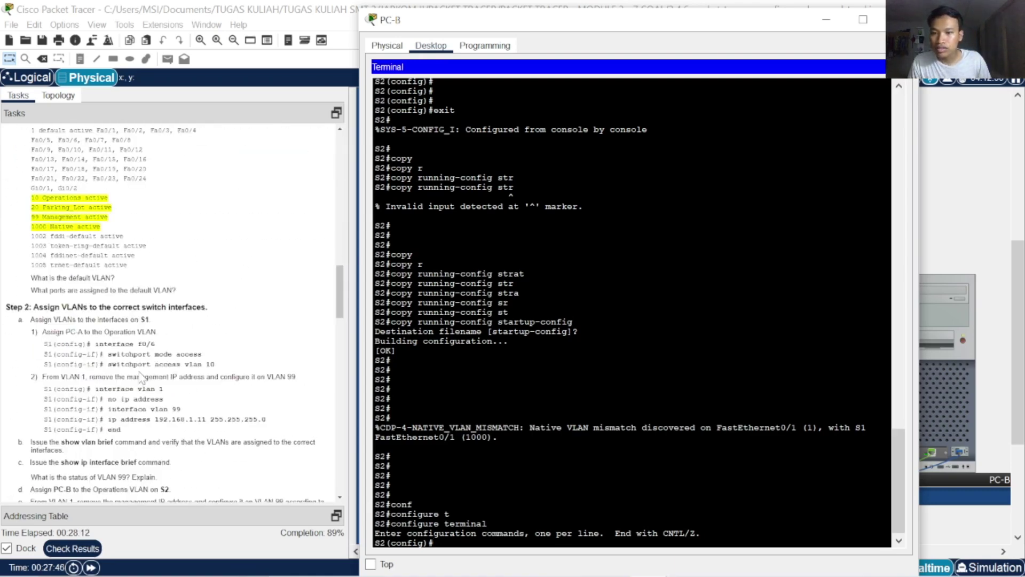
{"action": "scroll", "coordinate": [142, 374], "scroll_direction": "down", "scroll_amount": 5}
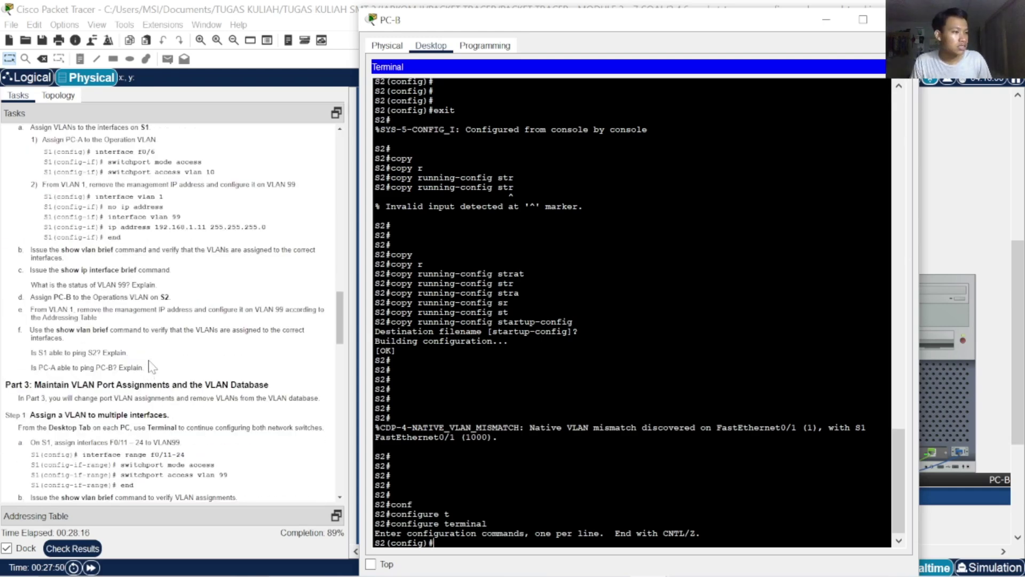
{"action": "scroll", "coordinate": [152, 371], "scroll_direction": "down", "scroll_amount": 8}
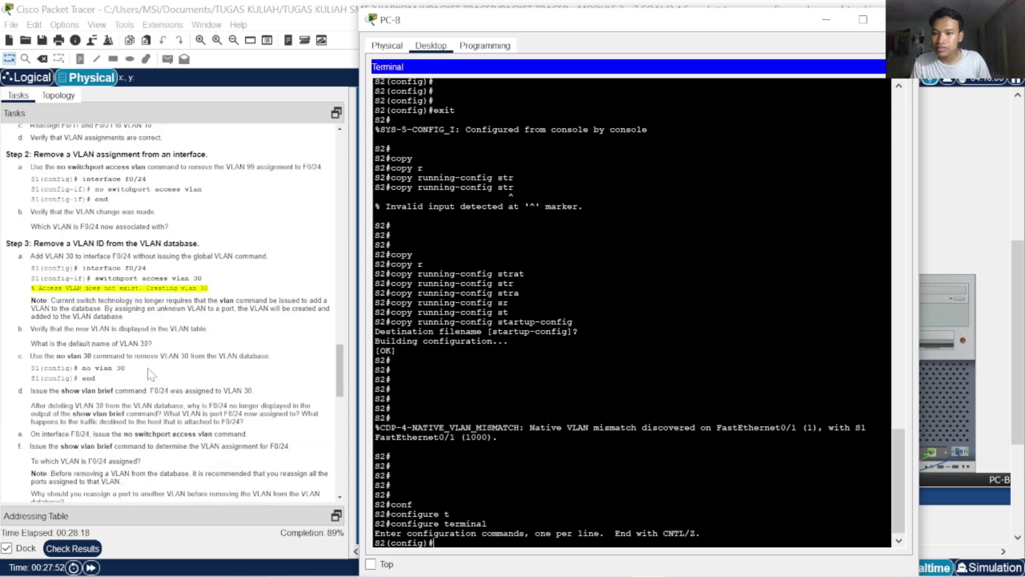
{"action": "scroll", "coordinate": [150, 374], "scroll_direction": "down", "scroll_amount": 10}
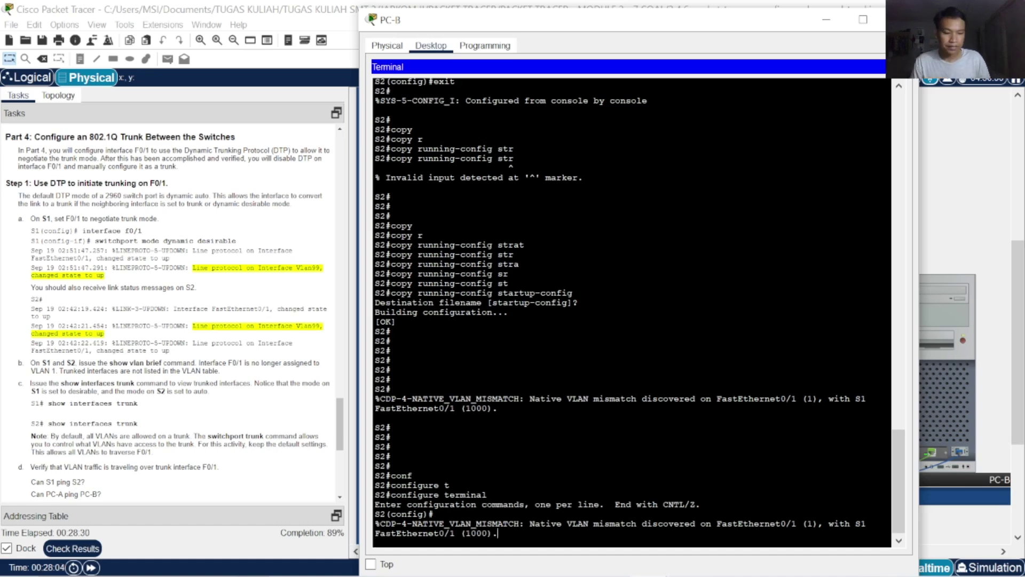
Enter interface configuration for S2's FastEthernet 0/1
{"action": "key", "text": "Return"}
{"action": "key", "text": "Return"}
{"action": "key", "text": "Return"}
{"action": "key", "text": "Return"}
{"action": "key", "text": "Return"}
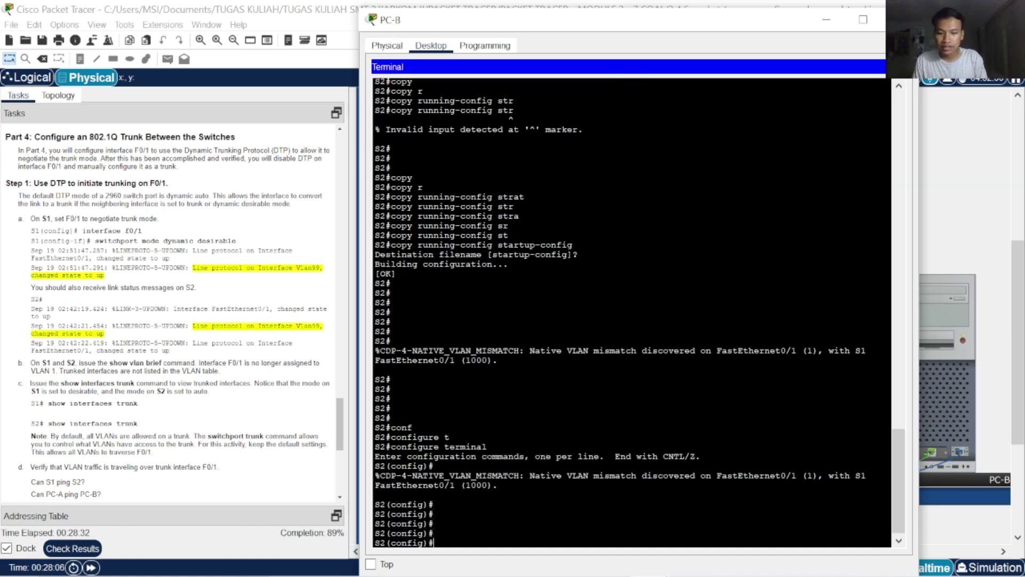
{"action": "type", "text": "con"}
{"action": "key", "text": "BackSpace"}
{"action": "key", "text": "BackSpace"}
{"action": "key", "text": "BackSpace"}
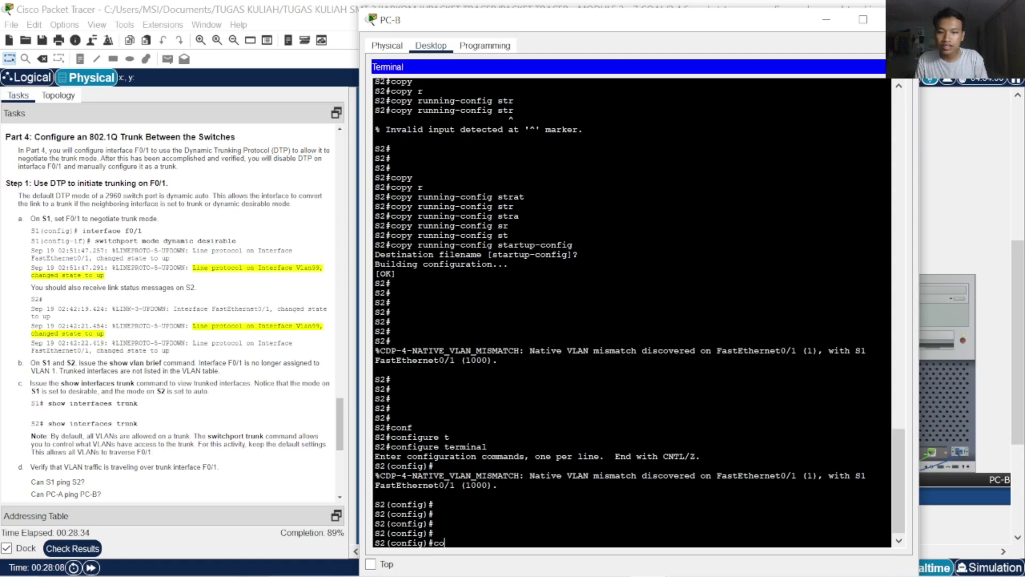
{"action": "type", "text": "in"}
{"action": "key", "text": "Tab"}
{"action": "type", "text": "f"}
{"action": "key", "text": "Tab"}
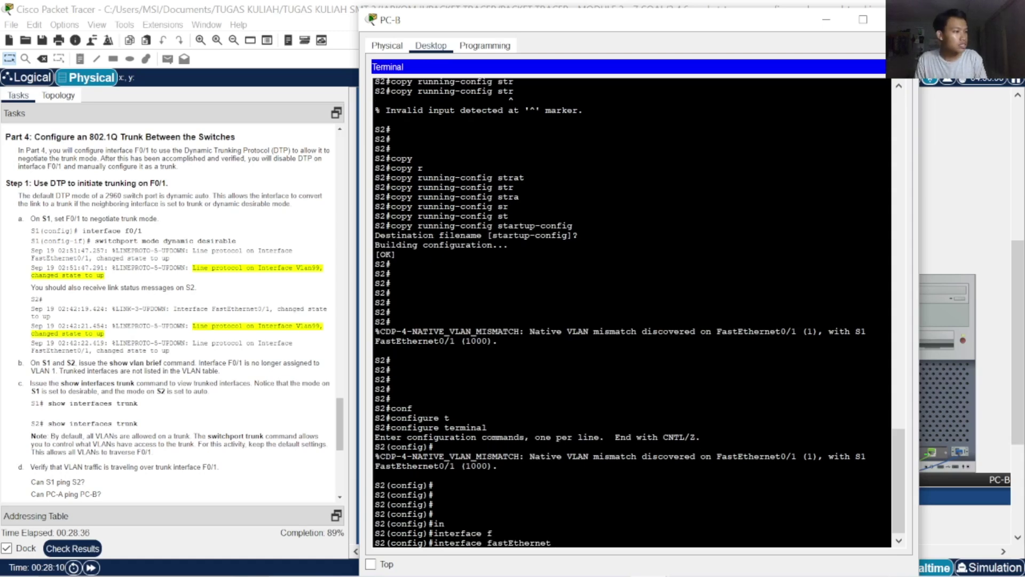
{"action": "type", "text": "0/1"}
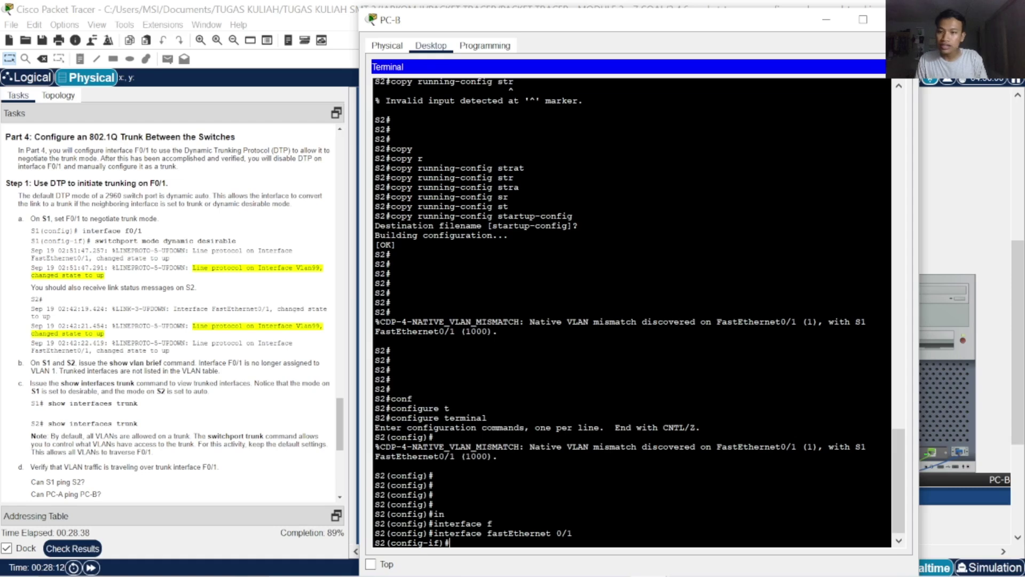
Set F0/1 to switchport mode dynamic desirable so its line protocol comes up
{"action": "type", "text": "sw"}
{"action": "key", "text": "Tab"}
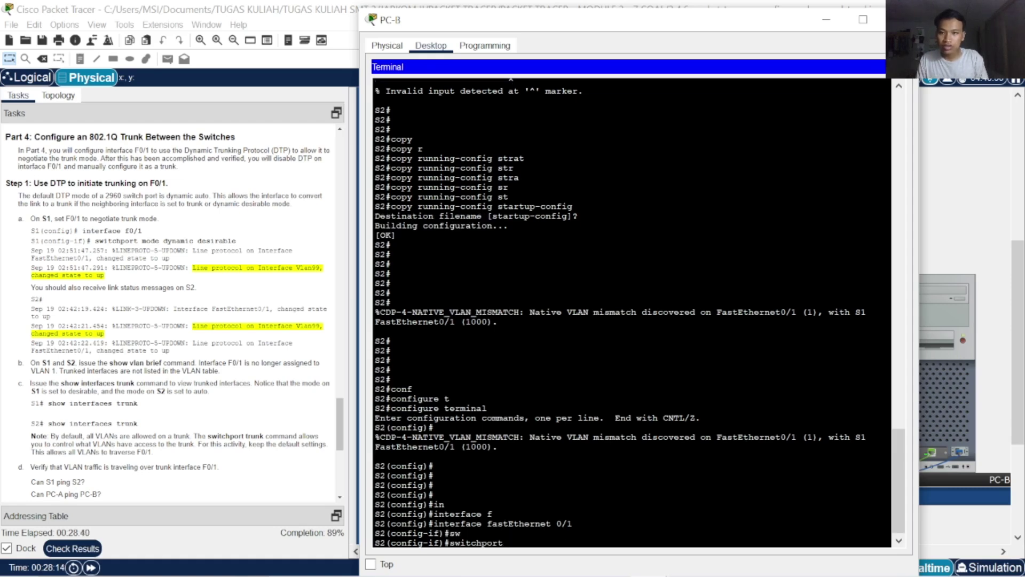
{"action": "type", "text": "m"}
{"action": "key", "text": "Tab"}
{"action": "type", "text": "dy"}
{"action": "key", "text": "Tab"}
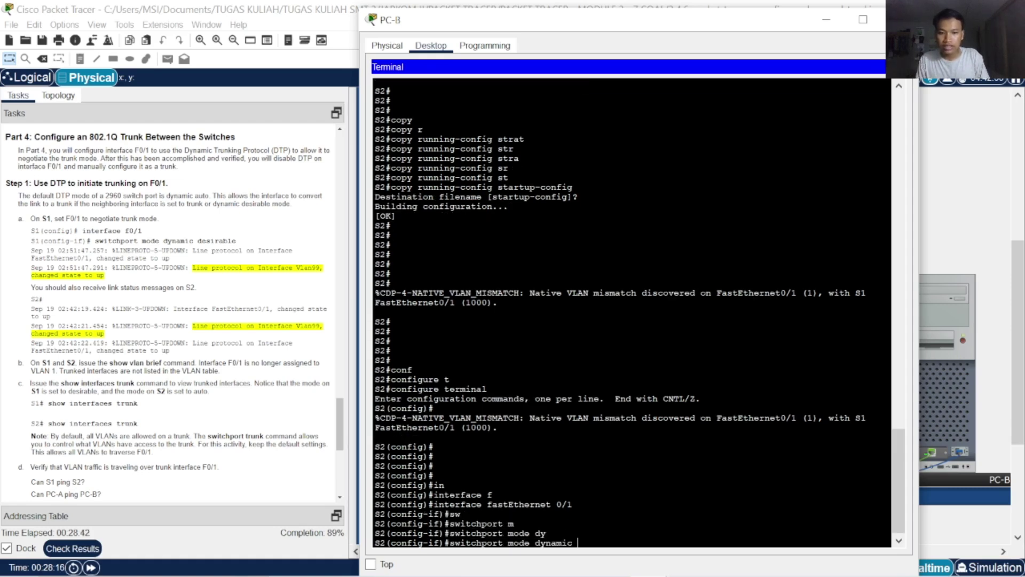
{"action": "type", "text": "des"}
{"action": "key", "text": "Tab"}
{"action": "key", "text": "Return"}
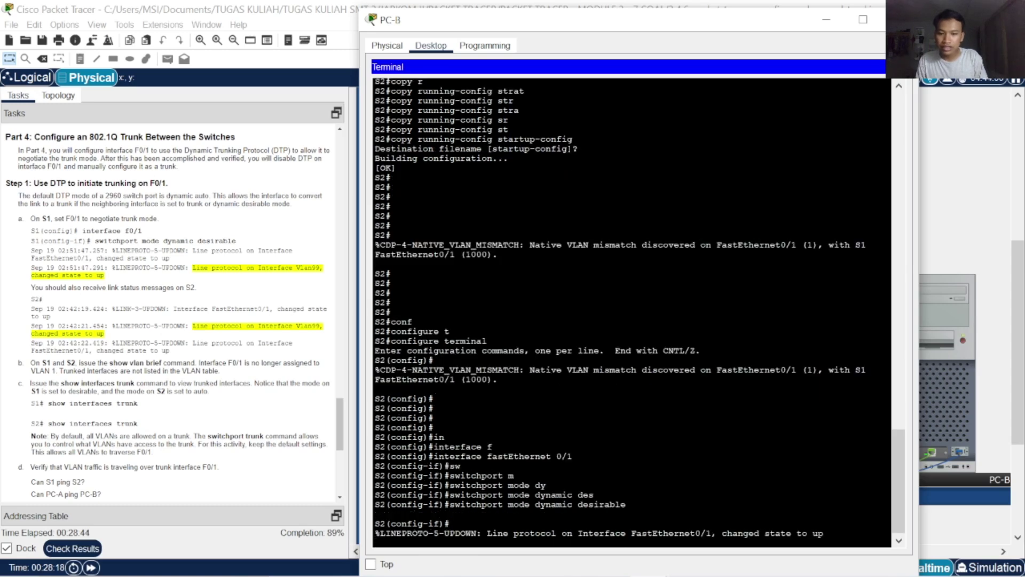
{"action": "key", "text": "Return"}
{"action": "key", "text": "Return"}
{"action": "key", "text": "Return"}
{"action": "key", "text": "Return"}
{"action": "key", "text": "Return"}
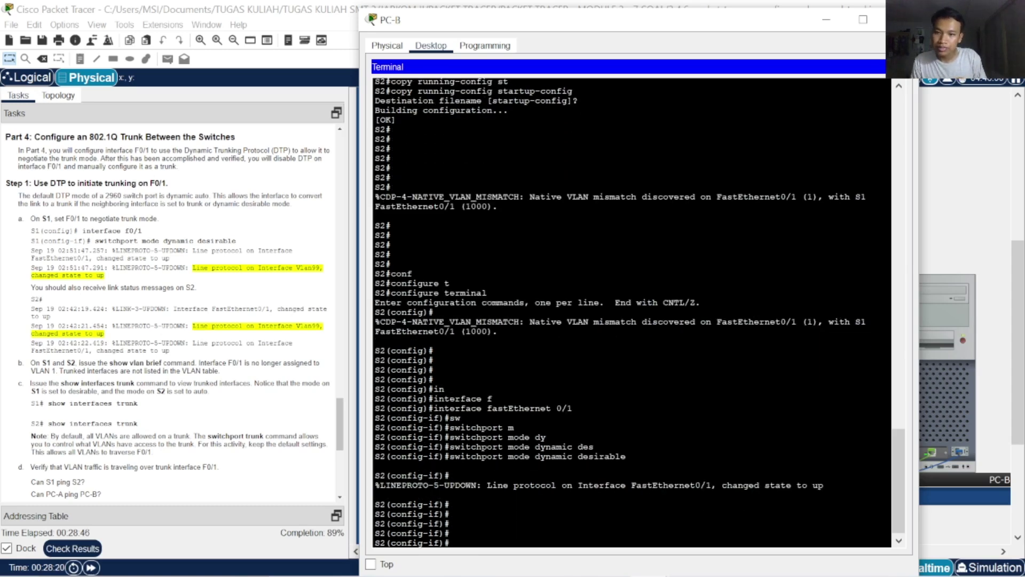
Begin a native VLAN command on F0/1 and scroll the Tasks panel to Step 2
{"action": "type", "text": "na"}
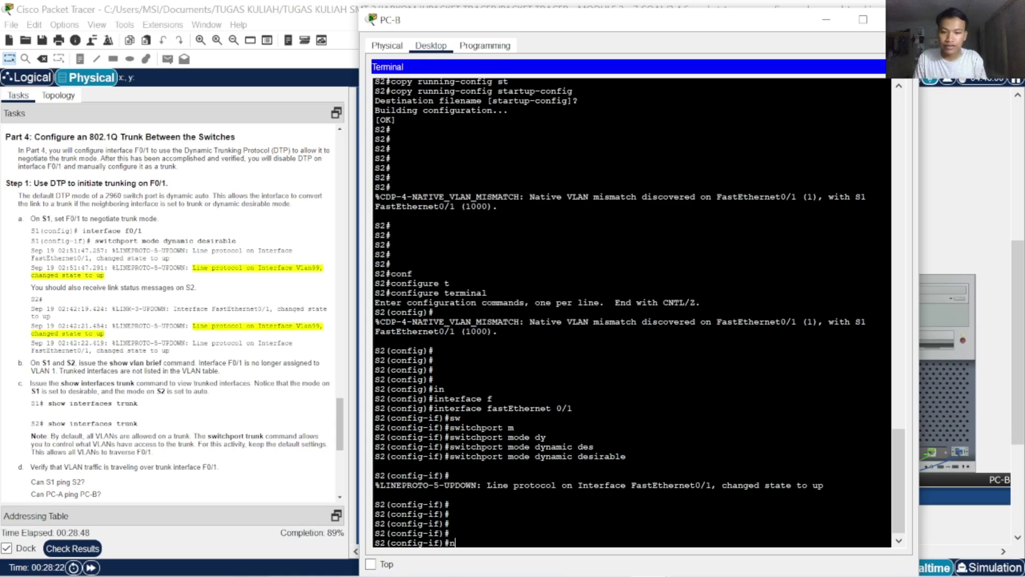
{"action": "key", "text": "Tab"}
{"action": "type", "text": "t"}
{"action": "key", "text": "Tab"}
{"action": "key", "text": "BackSpace"}
{"action": "key", "text": "BackSpace"}
{"action": "key", "text": "BackSpace"}
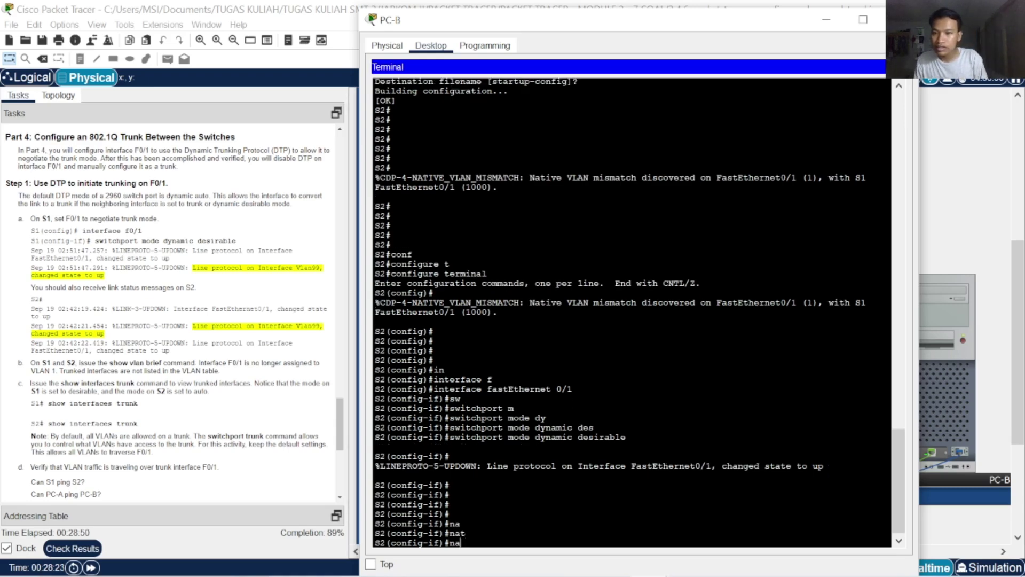
{"action": "scroll", "coordinate": [220, 413], "scroll_direction": "down", "scroll_amount": 2}
{"action": "scroll", "coordinate": [220, 396], "scroll_direction": "down", "scroll_amount": 6}
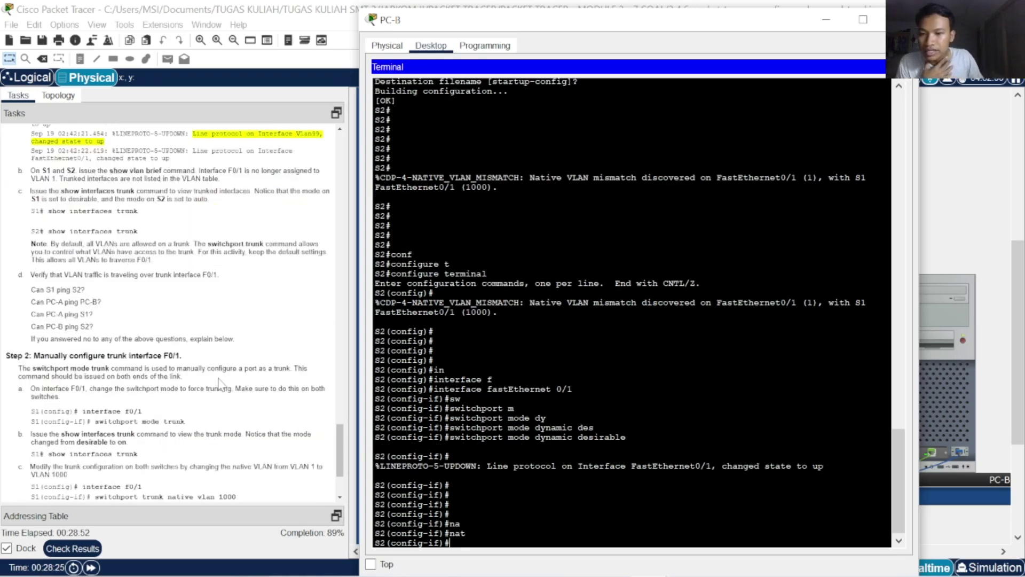
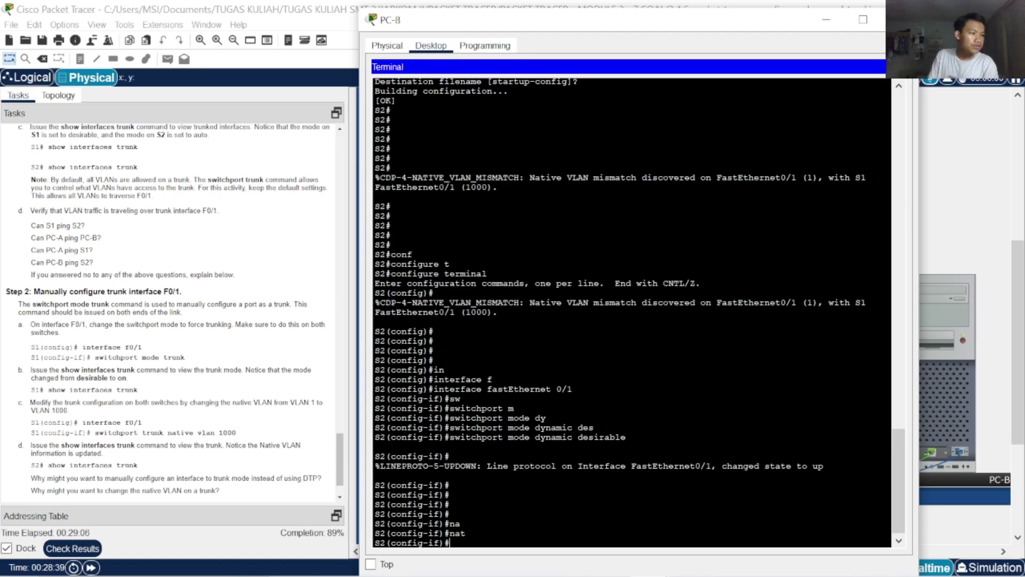
Set S2's FastEthernet 0/1 to switchport mode access
{"action": "type", "text": "fa"}
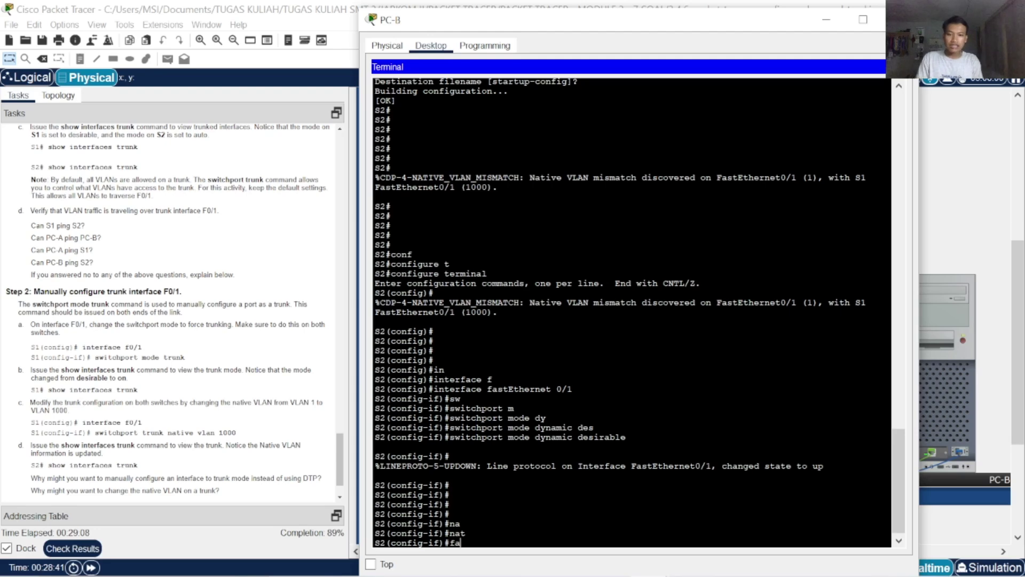
{"action": "key", "text": "Return"}
{"action": "type", "text": "sw"}
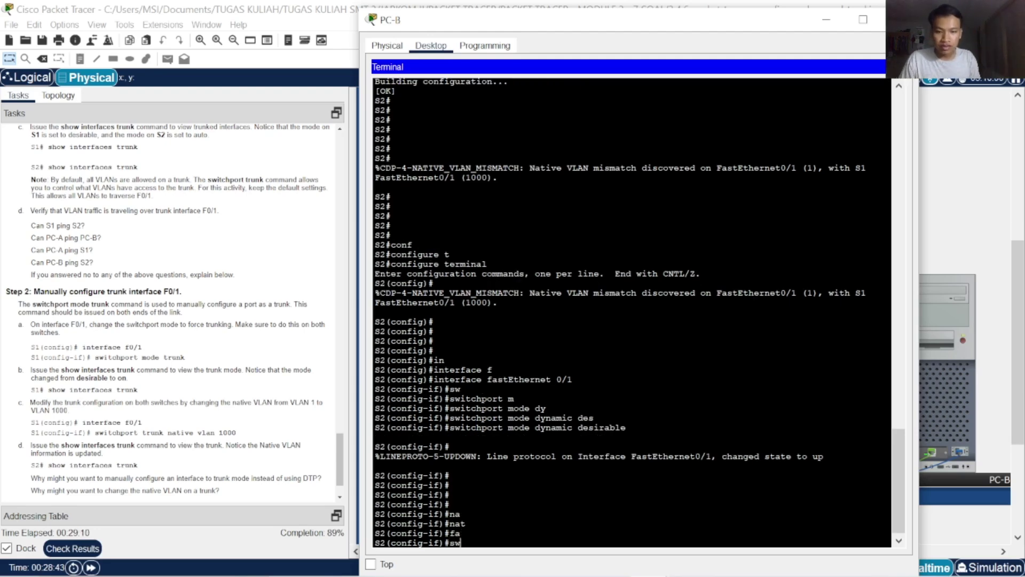
{"action": "key", "text": "Tab"}
{"action": "type", "text": "mo"}
{"action": "key", "text": "Tab"}
{"action": "type", "text": "ac"}
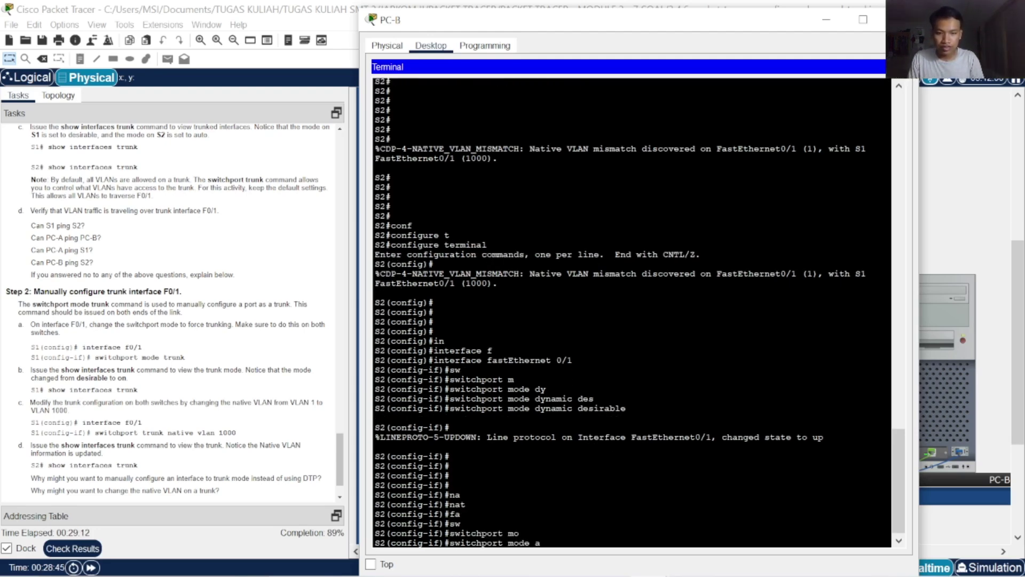
{"action": "key", "text": "Tab"}
{"action": "key", "text": "Return"}
Try 'switchport access vlan' with no VLAN number, which returns Incomplete command
{"action": "type", "text": "vla"}
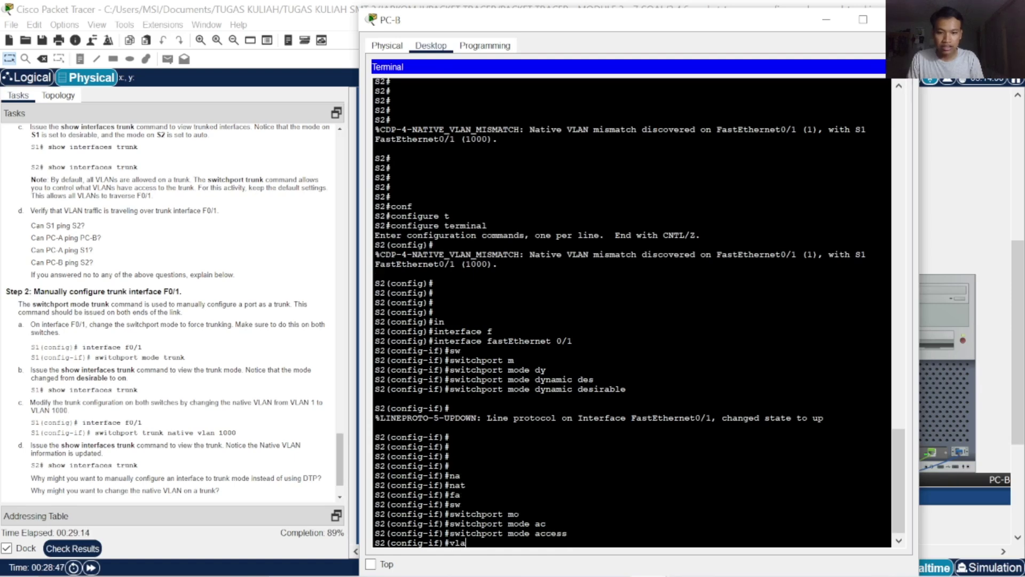
{"action": "key", "text": "Tab"}
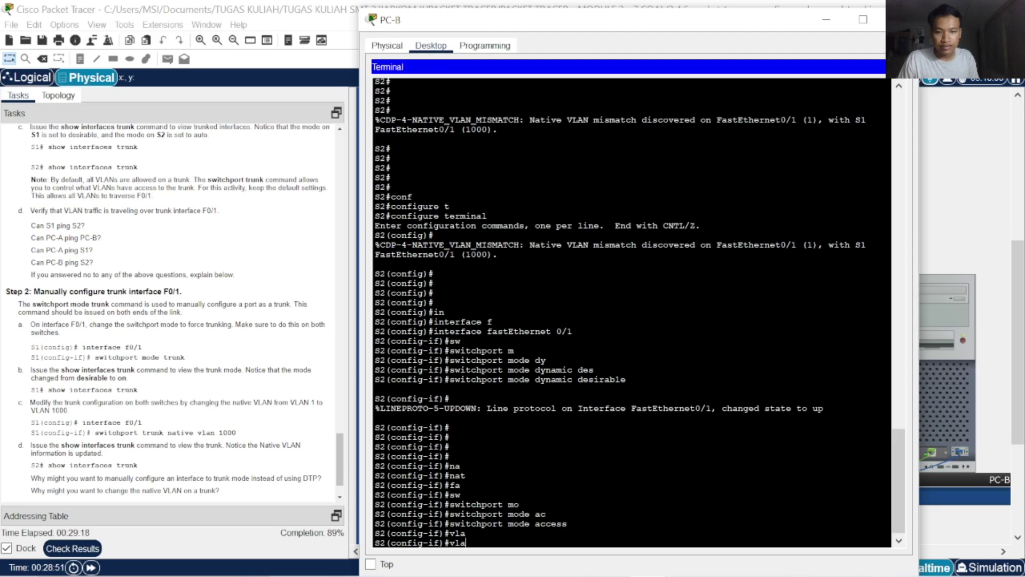
{"action": "key", "text": "BackSpace"}
{"action": "key", "text": "BackSpace"}
{"action": "key", "text": "BackSpace"}
{"action": "type", "text": "sw"}
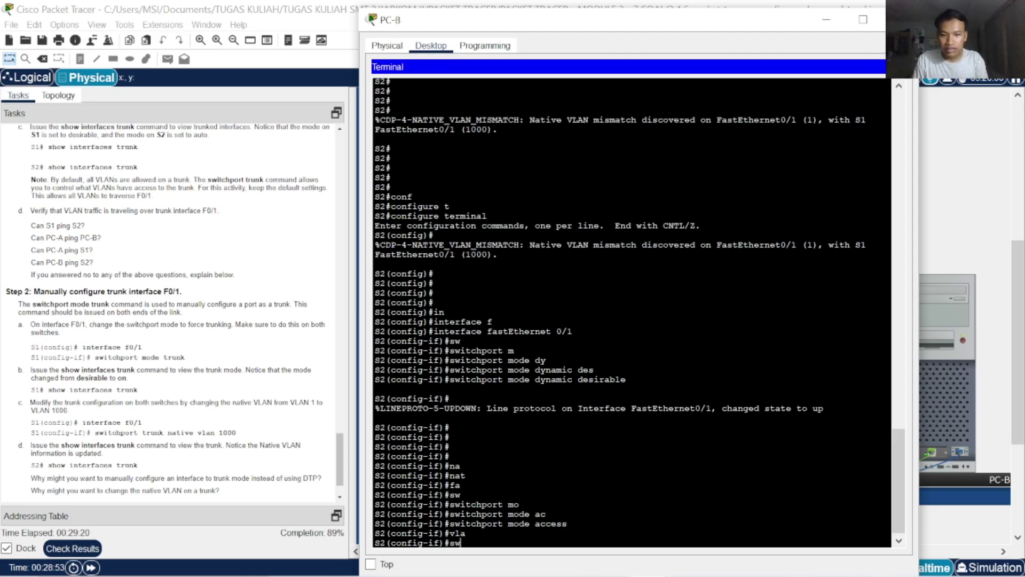
{"action": "key", "text": "Tab"}
{"action": "type", "text": "m"}
{"action": "key", "text": "Tab"}
{"action": "key", "text": "BackSpace"}
{"action": "key", "text": "BackSpace"}
{"action": "key", "text": "BackSpace"}
{"action": "key", "text": "BackSpace"}
{"action": "key", "text": "BackSpace"}
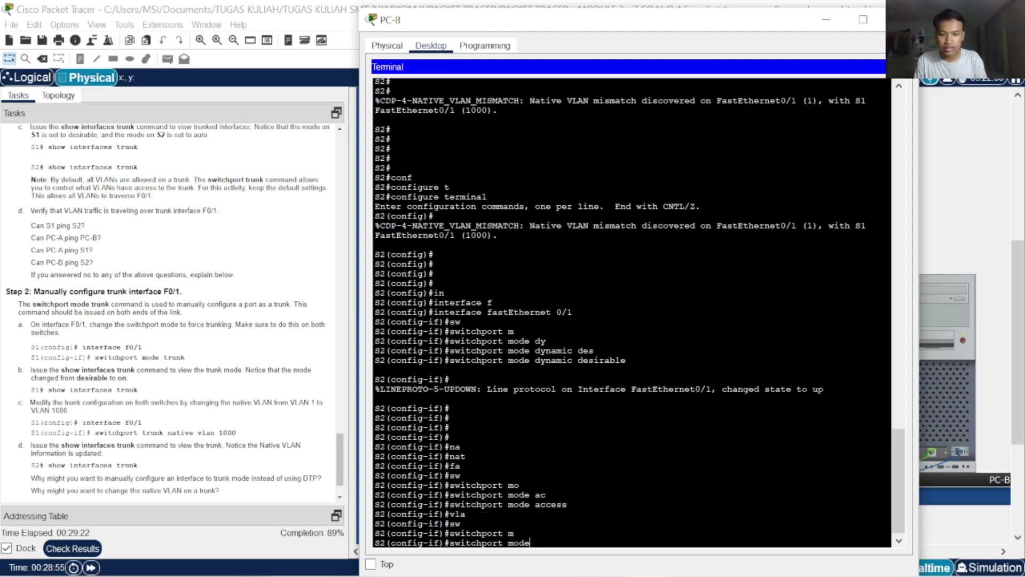
{"action": "type", "text": "ac"}
{"action": "key", "text": "Tab"}
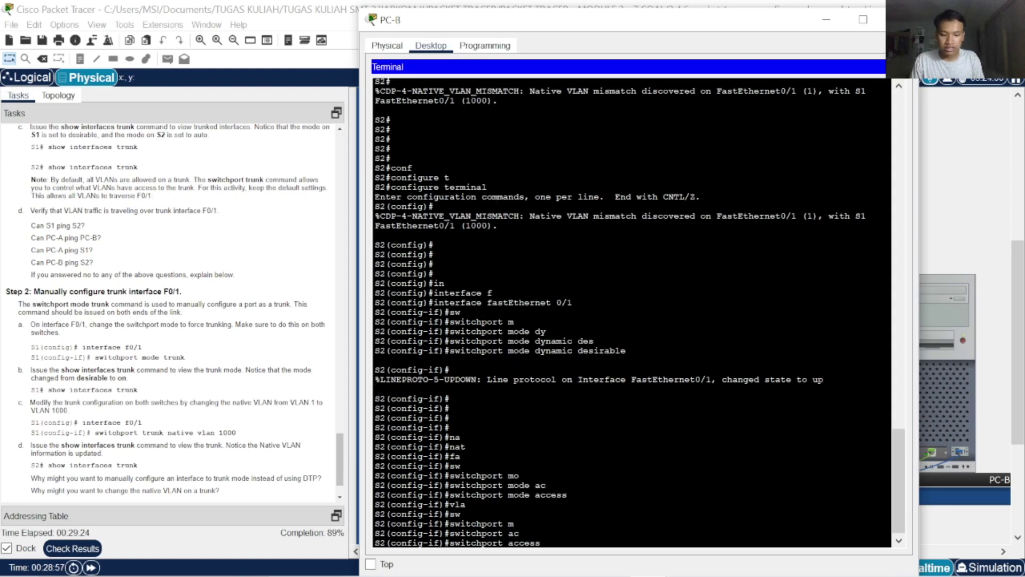
{"action": "type", "text": "v"}
{"action": "key", "text": "Tab"}
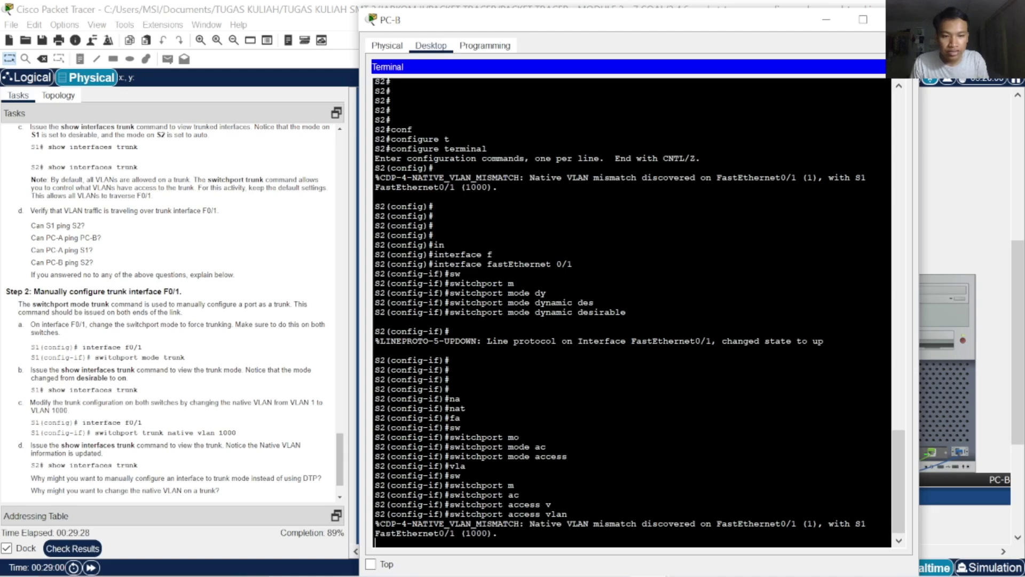
{"action": "key", "text": "Return"}
{"action": "key", "text": "Return"}
{"action": "key", "text": "Return"}
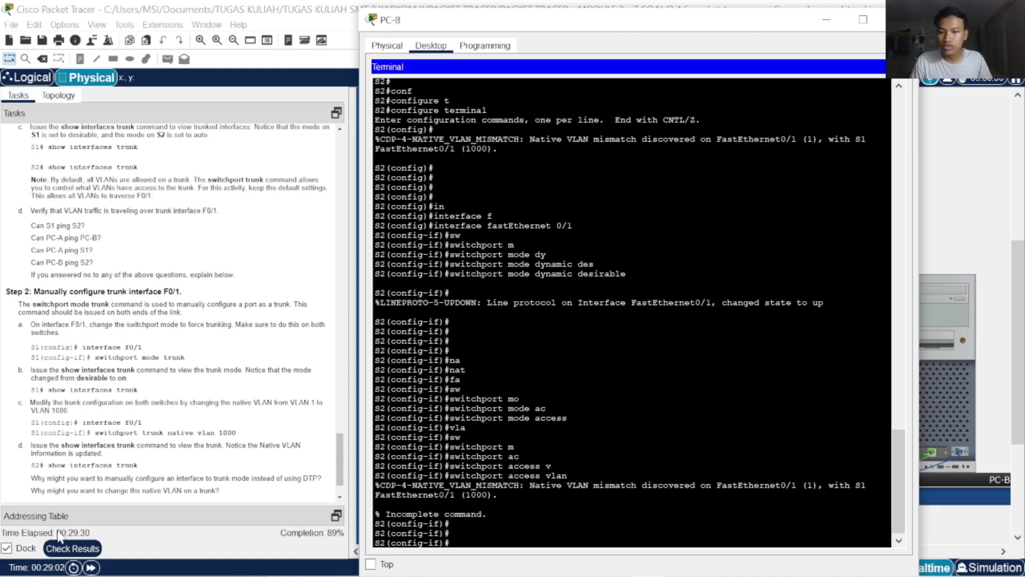
Check results (69/77) and review the incorrect S2 assessment items
{"action": "left_click", "coordinate": [71, 548]}
{"action": "left_click", "coordinate": [113, 89]}
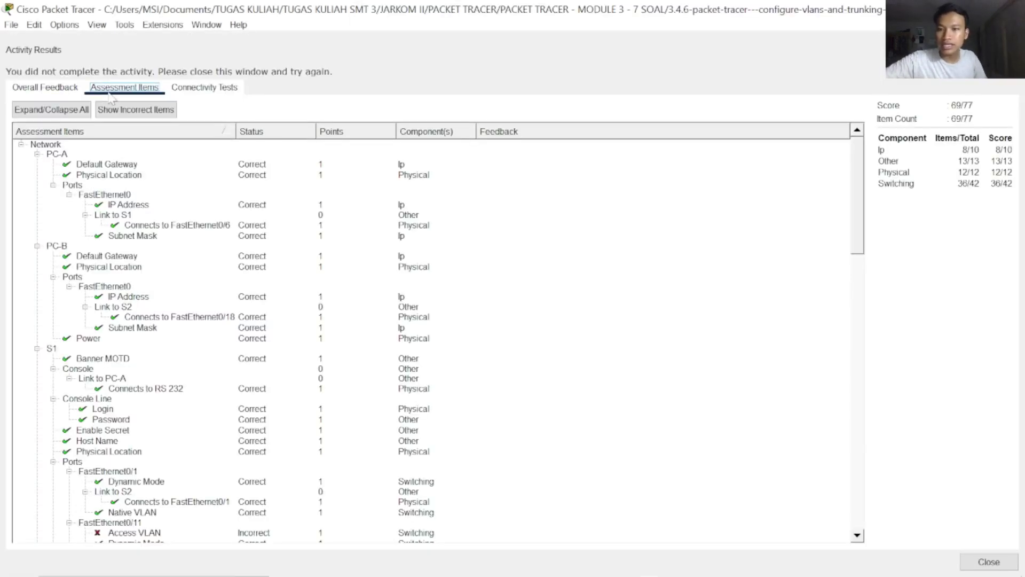
{"action": "scroll", "coordinate": [178, 283], "scroll_direction": "down", "scroll_amount": 15}
{"action": "scroll", "coordinate": [318, 388], "scroll_direction": "up", "scroll_amount": 8}
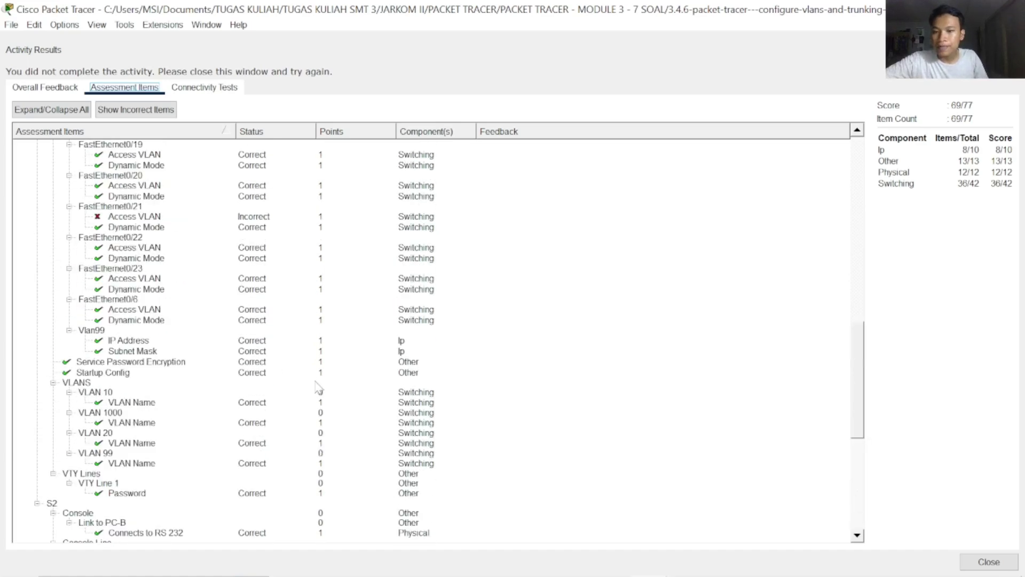
{"action": "scroll", "coordinate": [318, 388], "scroll_direction": "down", "scroll_amount": 8}
{"action": "scroll", "coordinate": [319, 389], "scroll_direction": "up", "scroll_amount": 8}
{"action": "scroll", "coordinate": [319, 390], "scroll_direction": "down", "scroll_amount": 8}
{"action": "scroll", "coordinate": [319, 394], "scroll_direction": "up", "scroll_amount": 10}
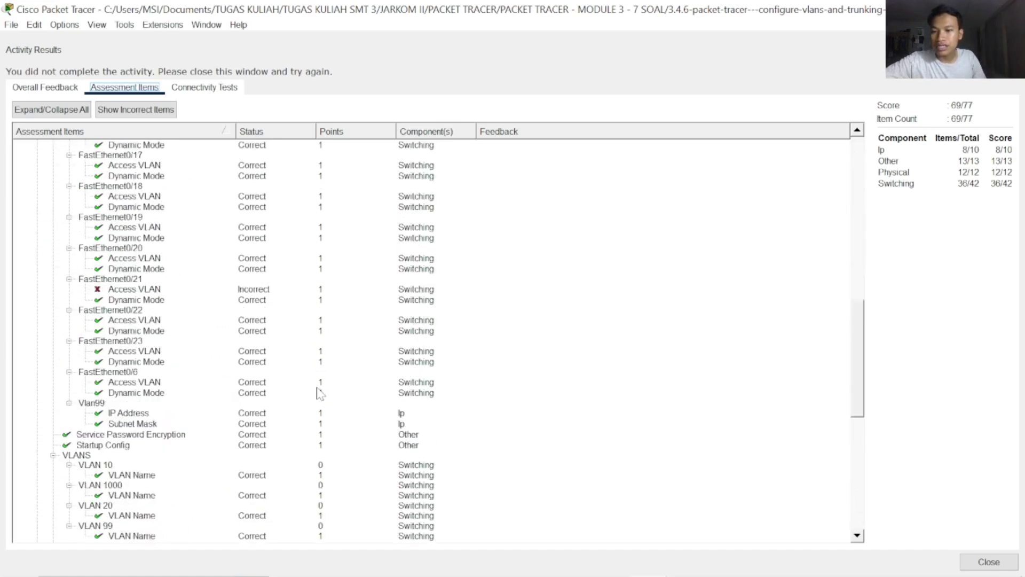
{"action": "scroll", "coordinate": [319, 394], "scroll_direction": "down", "scroll_amount": 12}
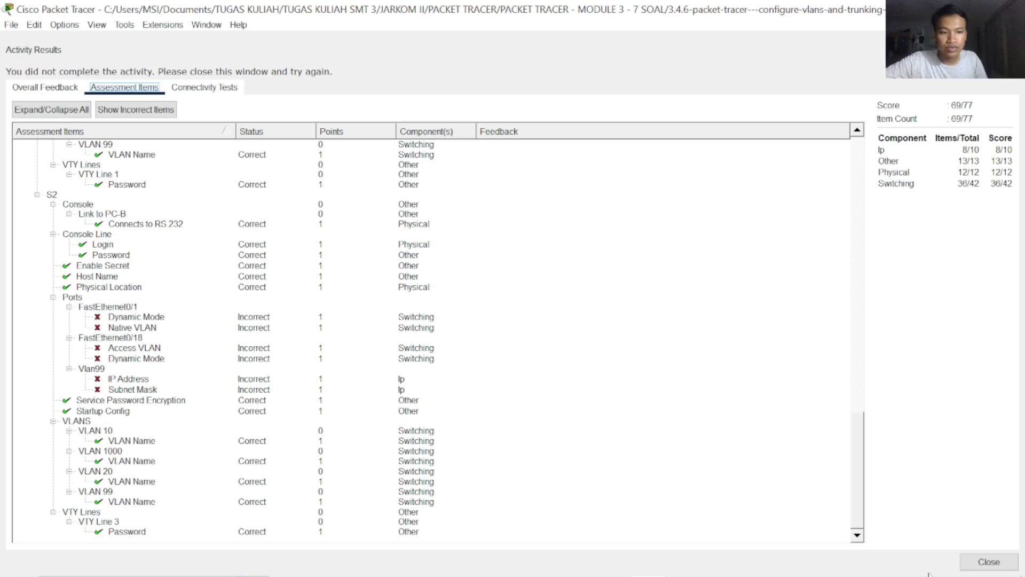
Close the results, return to PC-B's S2 terminal, and scroll Tasks to Part 2 Step 2
{"action": "left_click", "coordinate": [988, 561]}
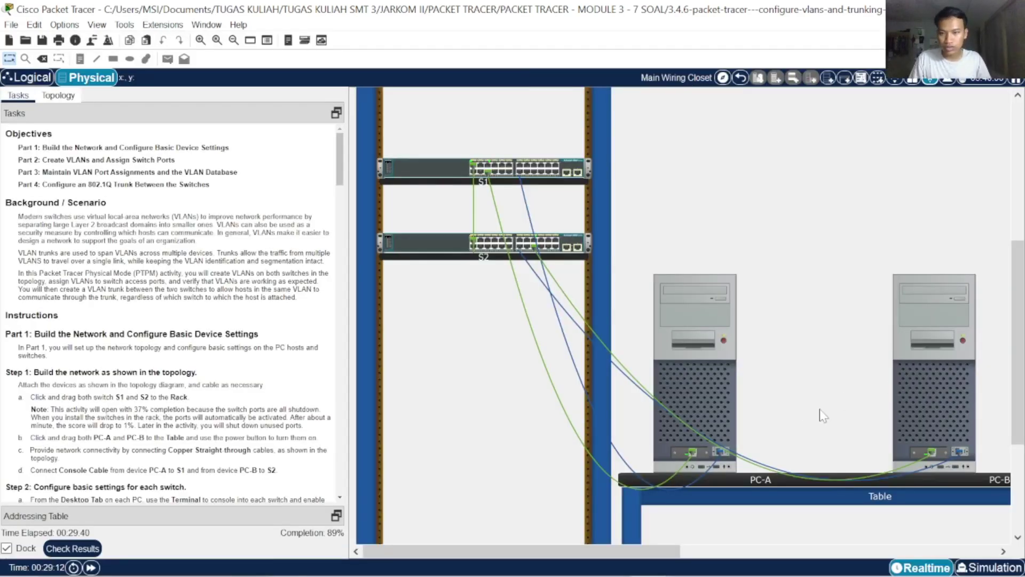
{"action": "left_click", "coordinate": [928, 368]}
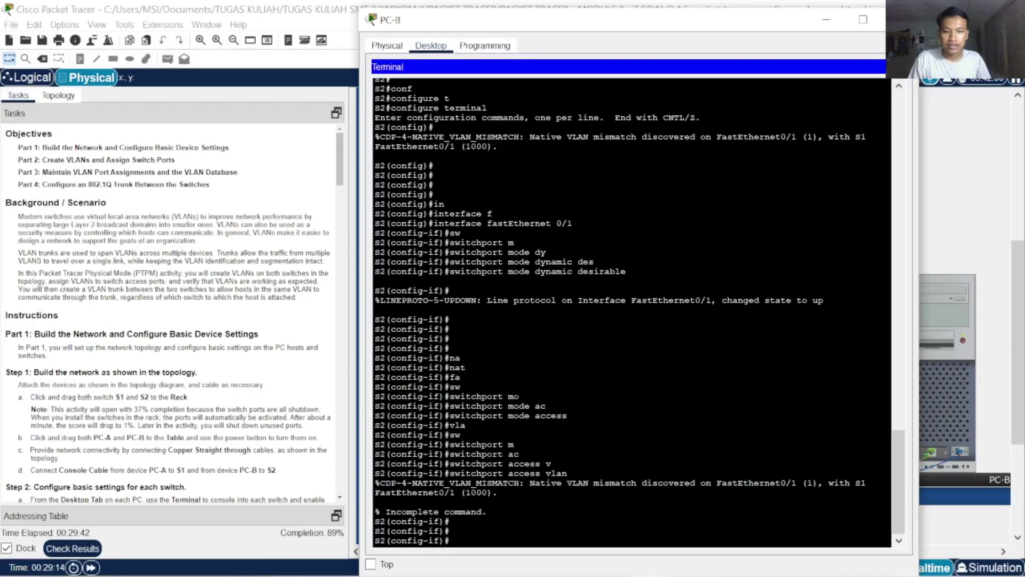
{"action": "scroll", "coordinate": [193, 401], "scroll_direction": "down", "scroll_amount": 15}
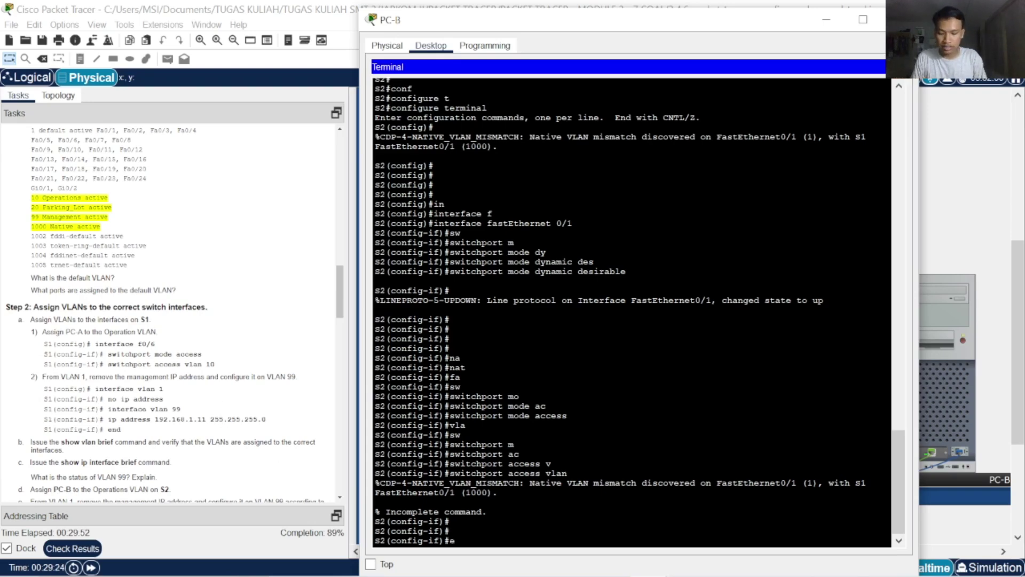
Remove the IP address from S2's interface VLAN 1 with 'no ip address'
{"action": "type", "text": "xit"}
{"action": "key", "text": "Return"}
{"action": "key", "text": "Return"}
{"action": "key", "text": "Return"}
{"action": "key", "text": "Return"}
{"action": "key", "text": "Return"}
{"action": "key", "text": "Return"}
{"action": "type", "text": "in"}
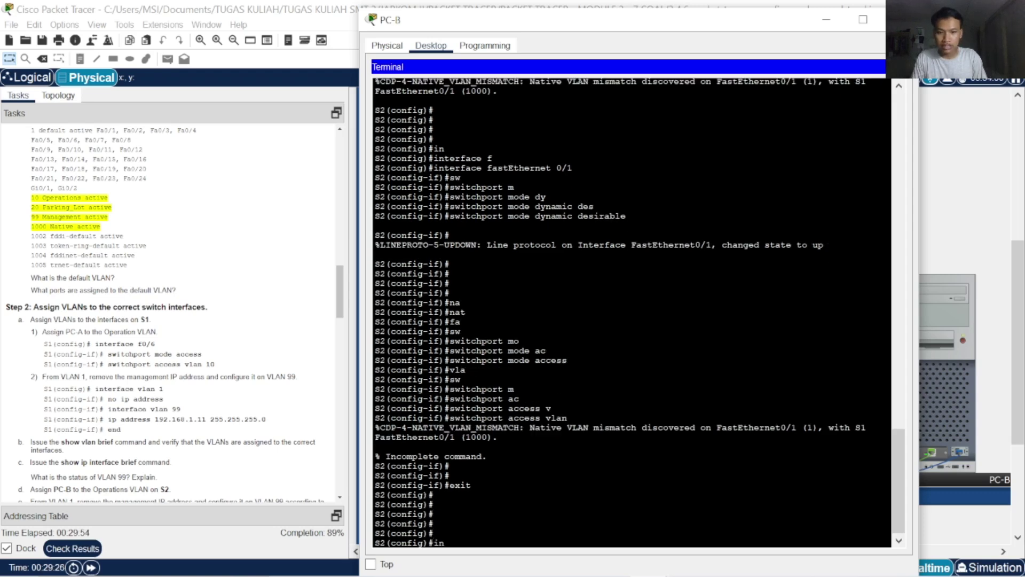
{"action": "key", "text": "Tab"}
{"action": "type", "text": "v"}
{"action": "key", "text": "Tab"}
{"action": "type", "text": "1"}
{"action": "key", "text": "Return"}
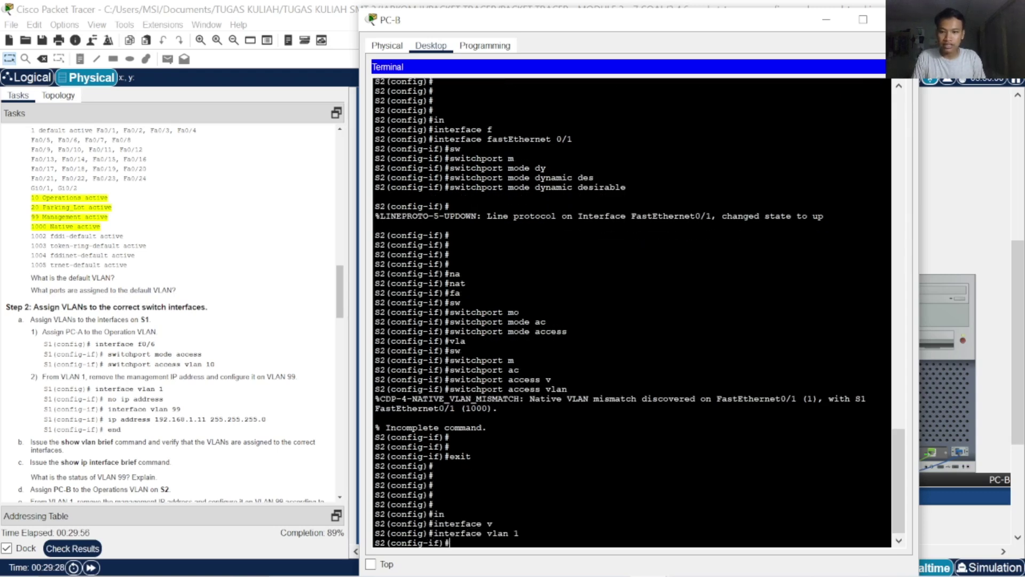
{"action": "type", "text": "no ip"}
{"action": "key", "text": "Tab"}
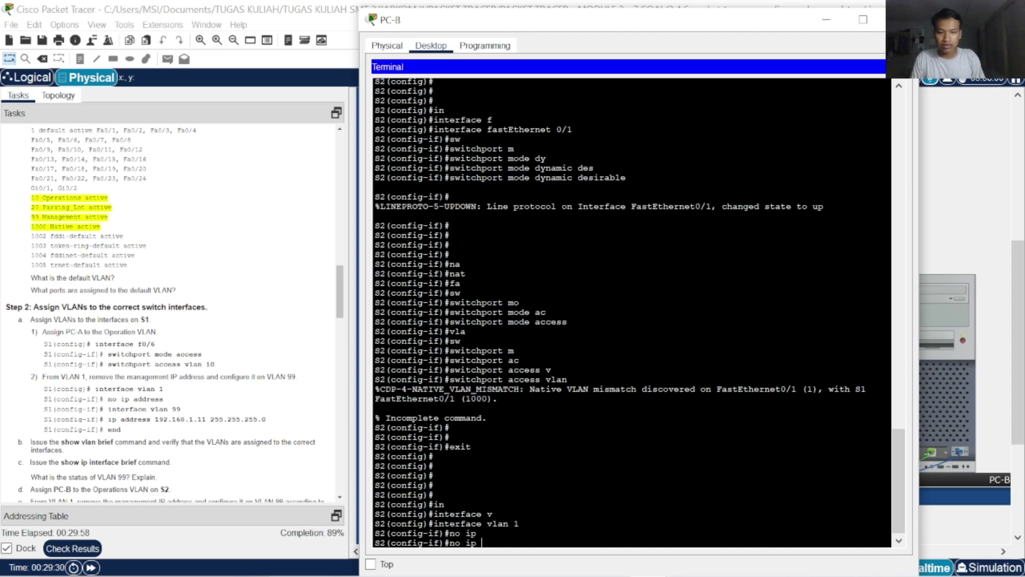
{"action": "type", "text": "ad"}
{"action": "key", "text": "Tab"}
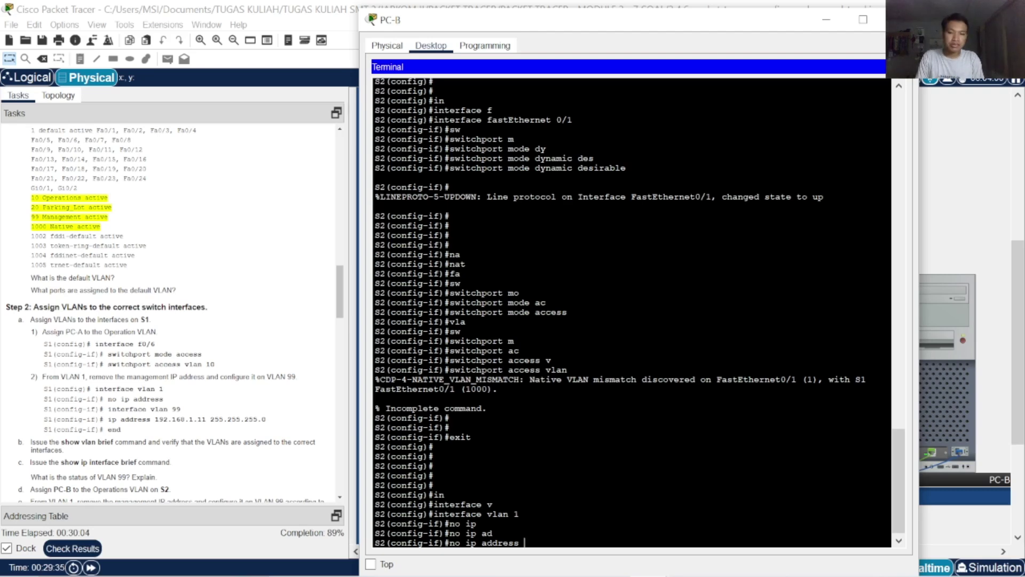
{"action": "key", "text": "Return"}
{"action": "key", "text": "Return"}
{"action": "type", "text": "exit"}
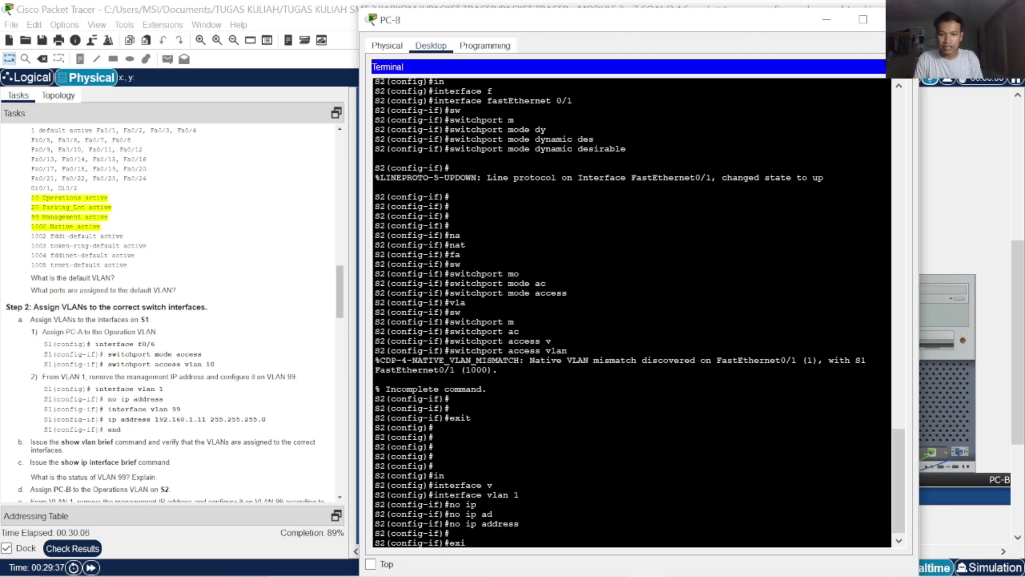
{"action": "key", "text": "Return"}
{"action": "key", "text": "Return"}
{"action": "key", "text": "Return"}
Assign S2's interface VLAN 99 the address 192.168.1.11 255.255.255.0 and end configuration
{"action": "type", "text": "in"}
{"action": "key", "text": "Tab"}
{"action": "type", "text": "v"}
{"action": "key", "text": "Tab"}
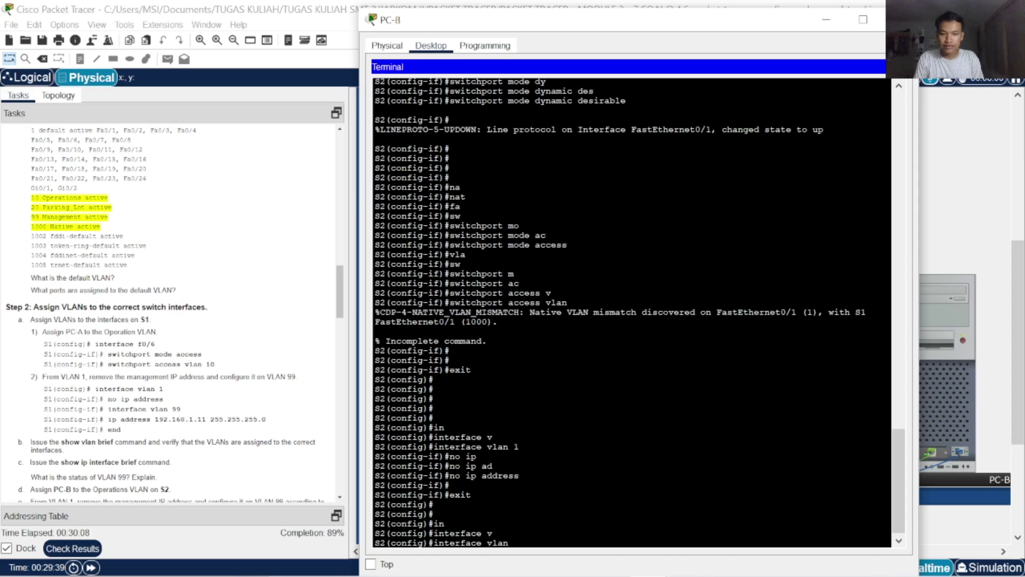
{"action": "type", "text": "1"}
{"action": "key", "text": "BackSpace"}
{"action": "type", "text": "9"}
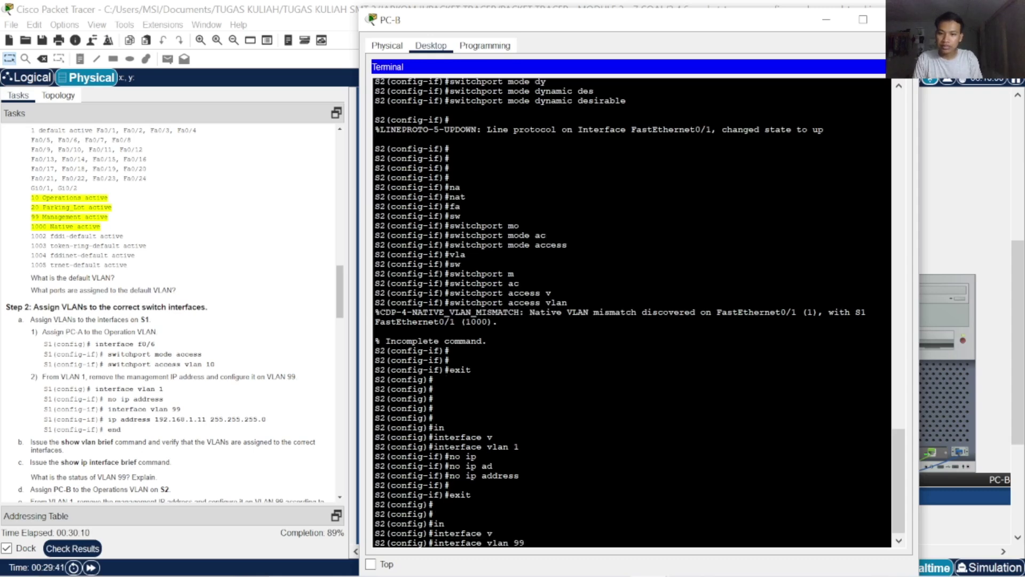
{"action": "type", "text": "9"}
{"action": "key", "text": "Return"}
{"action": "type", "text": "ip ad"}
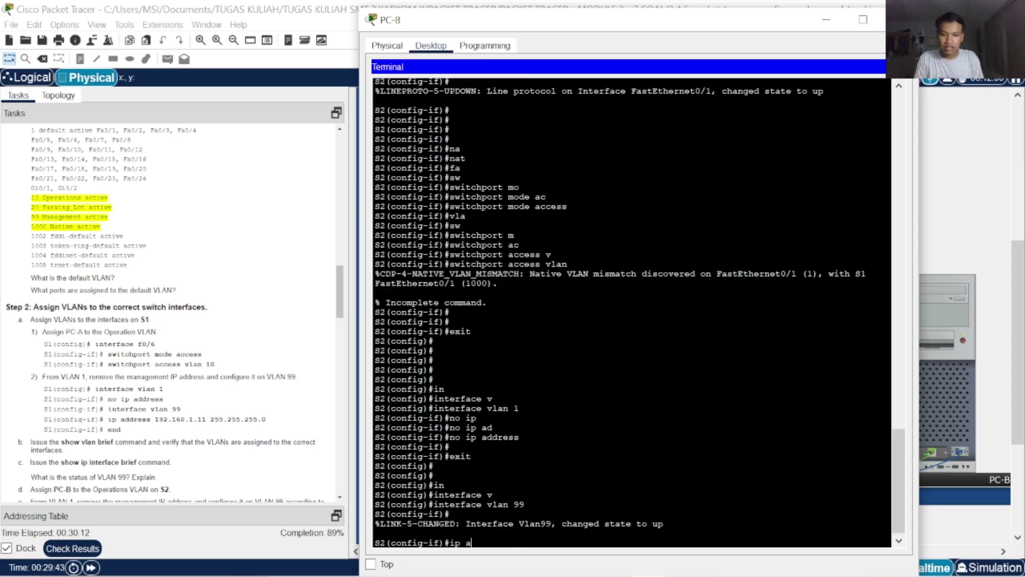
{"action": "key", "text": "Tab"}
{"action": "type", "text": "192.1"}
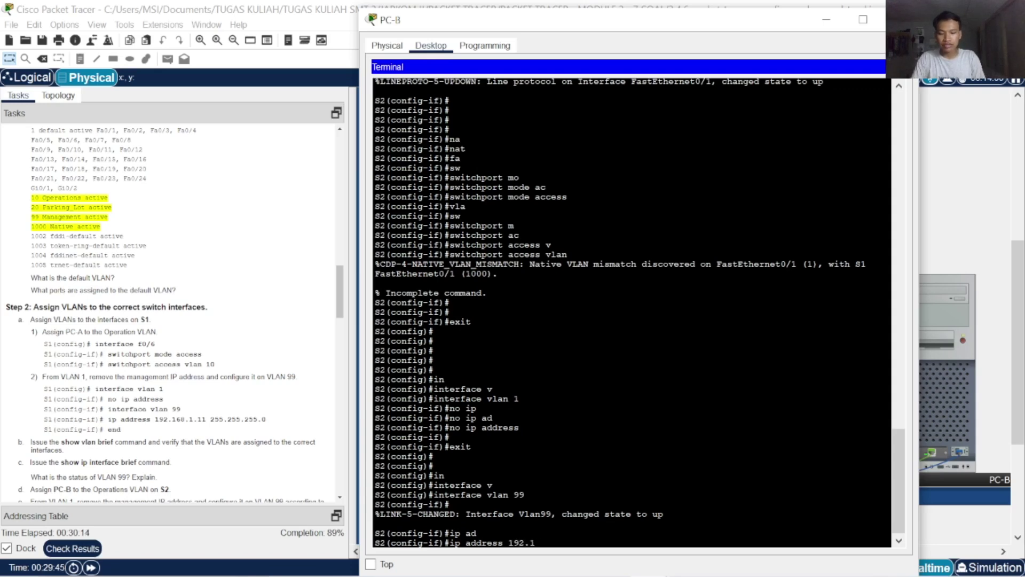
{"action": "type", "text": "68.1.11"}
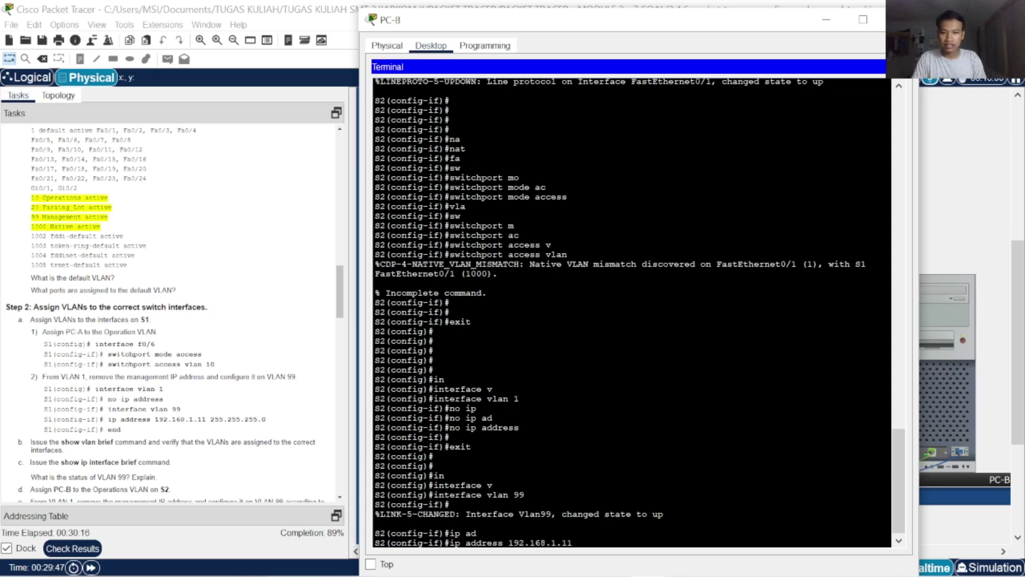
{"action": "type", "text": " 255.255.255"}
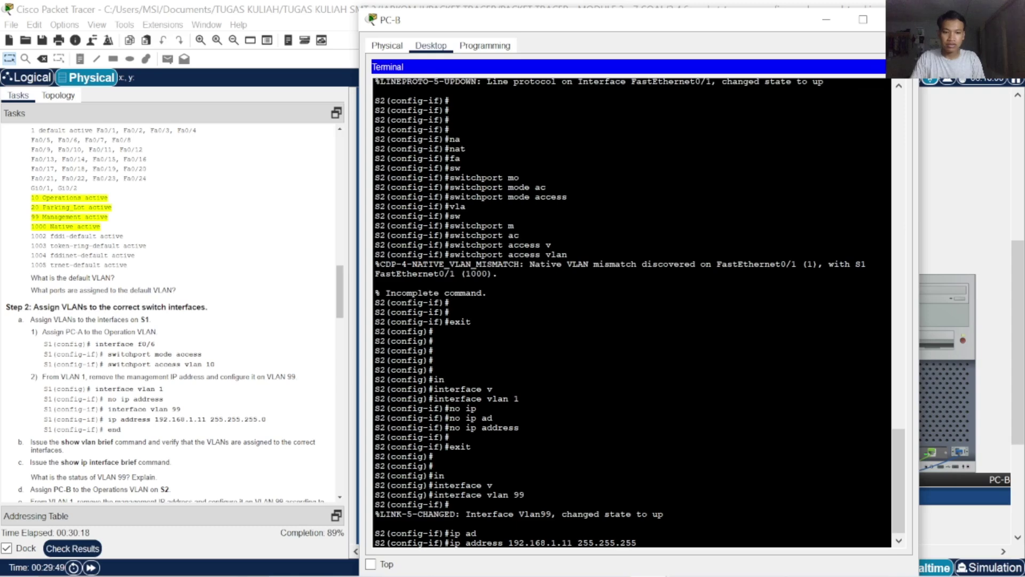
{"action": "type", "text": ".0"}
{"action": "key", "text": "Return"}
{"action": "key", "text": "Return"}
{"action": "key", "text": "Return"}
{"action": "key", "text": "Return"}
{"action": "key", "text": "Return"}
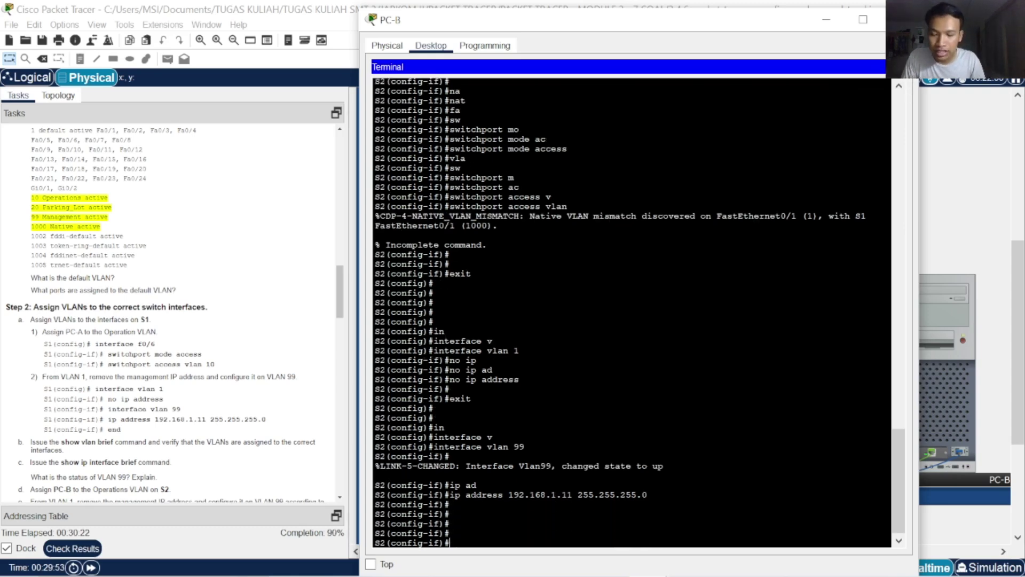
{"action": "type", "text": "end"}
{"action": "key", "text": "Return"}
{"action": "key", "text": "Return"}
{"action": "key", "text": "Return"}
{"action": "key", "text": "Return"}
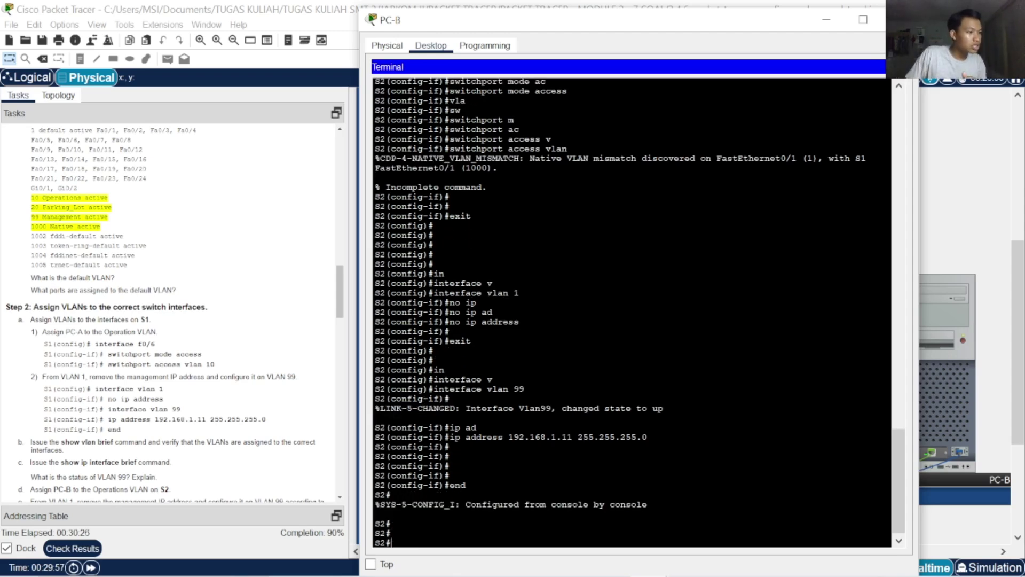
Run 'show vlan brief' on S2 to display the VLAN summary
{"action": "key", "text": "Return"}
{"action": "key", "text": "Return"}
{"action": "key", "text": "Return"}
{"action": "key", "text": "Return"}
{"action": "key", "text": "Return"}
{"action": "key", "text": "Return"}
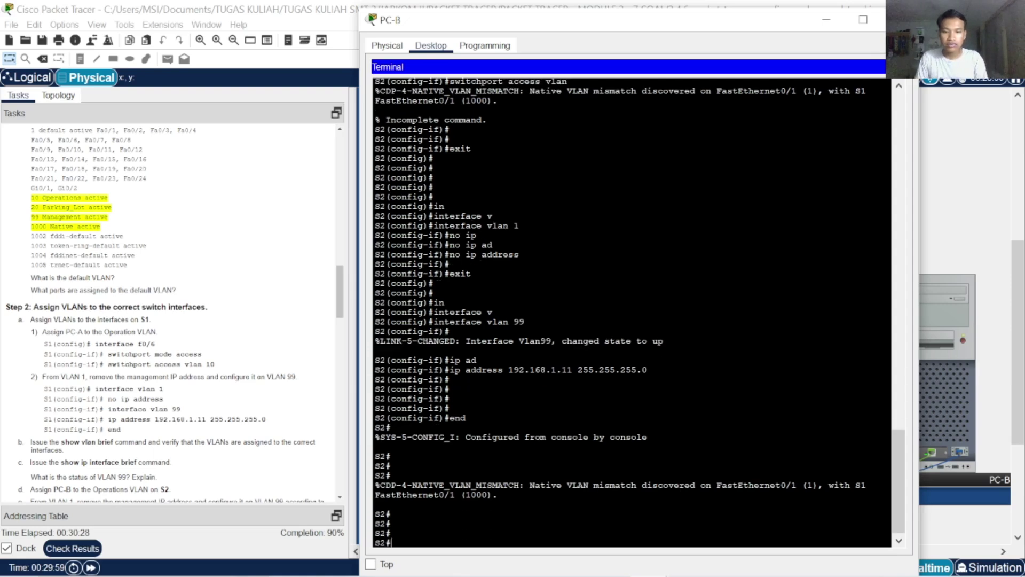
{"action": "type", "text": "show vla"}
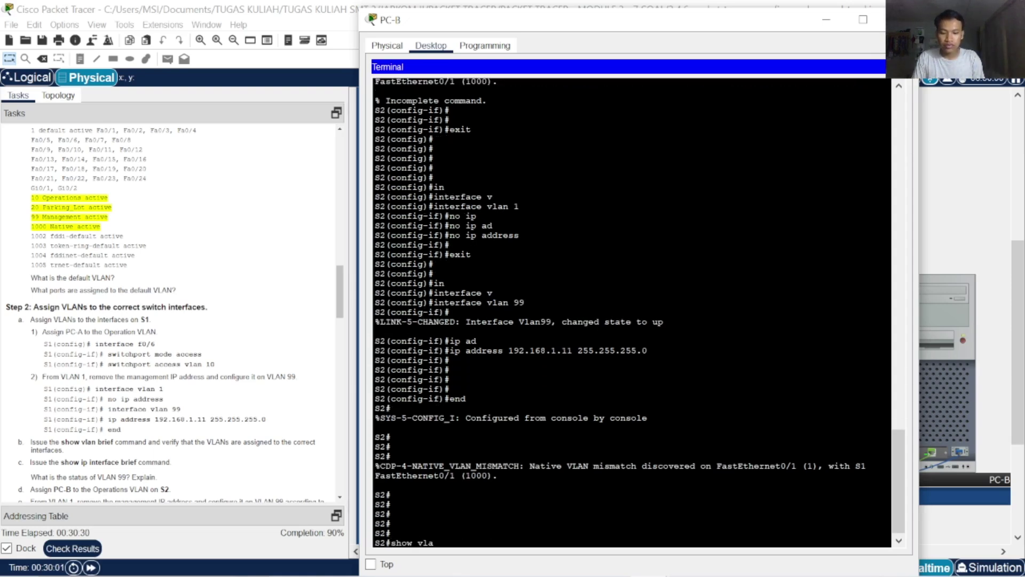
{"action": "key", "text": "Tab"}
{"action": "type", "text": "br"}
{"action": "key", "text": "Tab"}
{"action": "key", "text": "Return"}
{"action": "key", "text": "Return"}
{"action": "key", "text": "Return"}
{"action": "key", "text": "Return"}
{"action": "key", "text": "Return"}
{"action": "key", "text": "Return"}
{"action": "key", "text": "Return"}
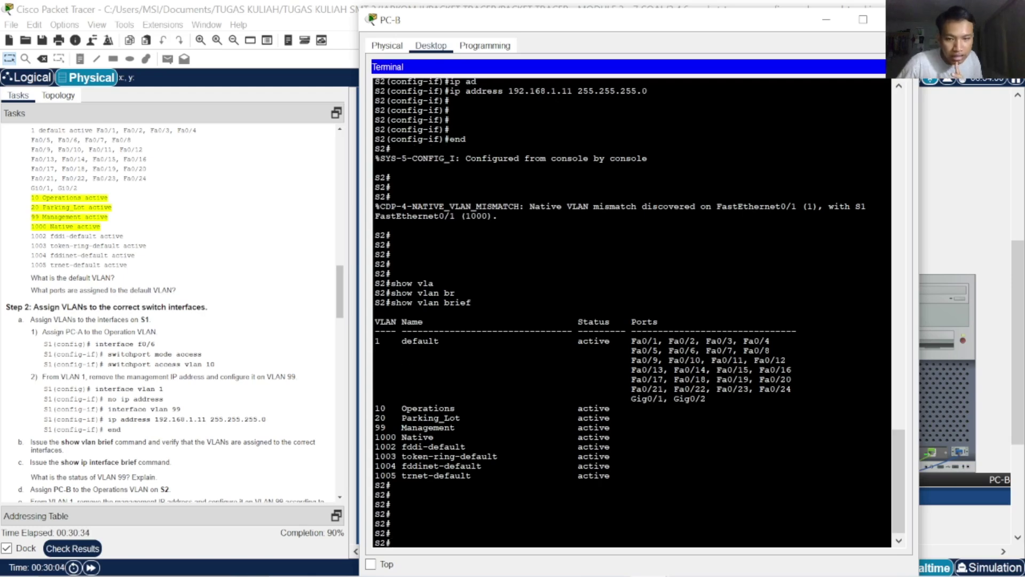
Run 'show ip interface brief' on S2, showing Vlan99 at 192.168.1.11 with protocol down
{"action": "type", "text": "show"}
{"action": "key", "text": "BackSpace"}
{"action": "type", "text": "h"}
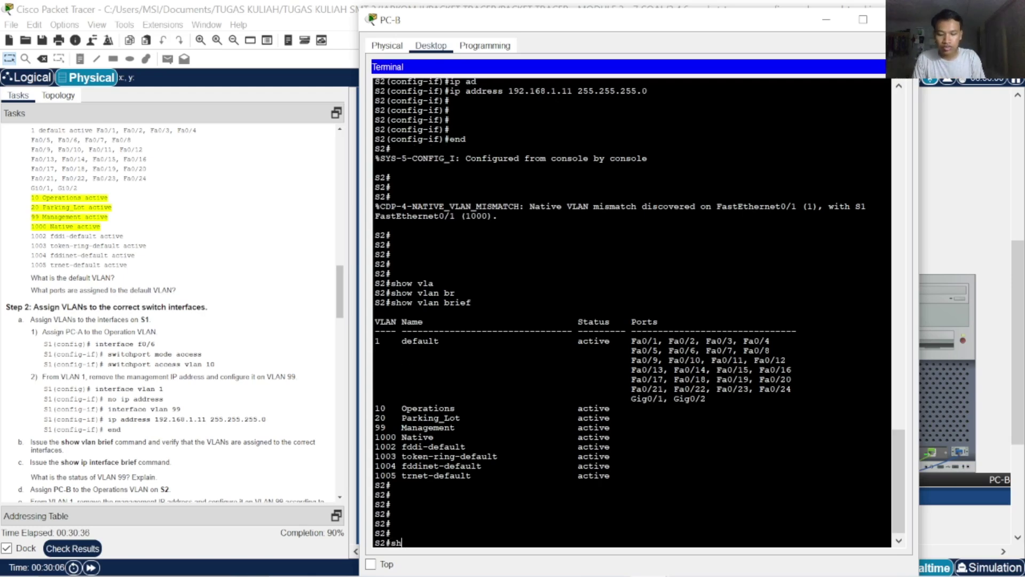
{"action": "key", "text": "Tab"}
{"action": "type", "text": "ip"}
{"action": "key", "text": "Tab"}
{"action": "type", "text": "in"}
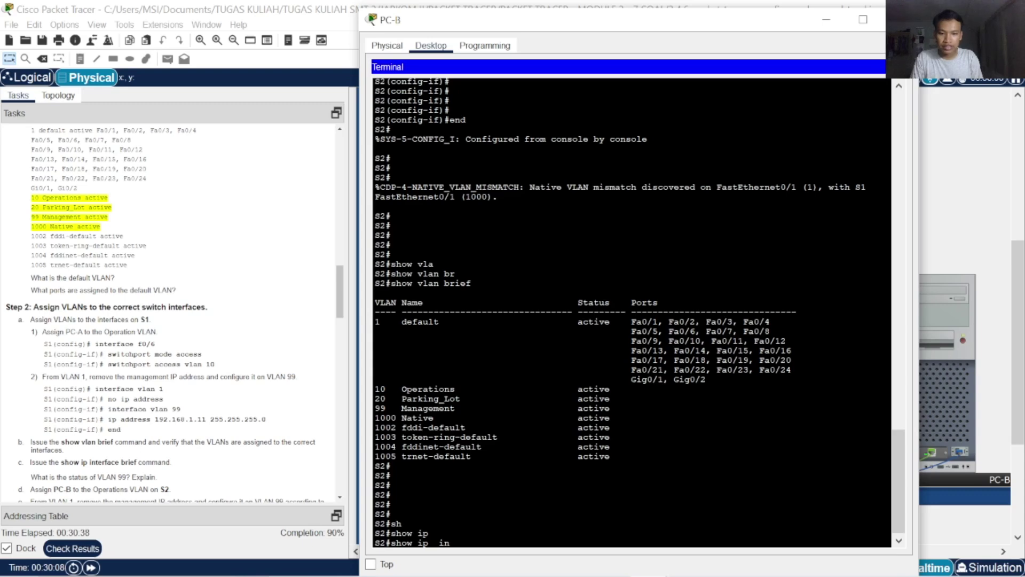
{"action": "key", "text": "Tab"}
{"action": "type", "text": "b"}
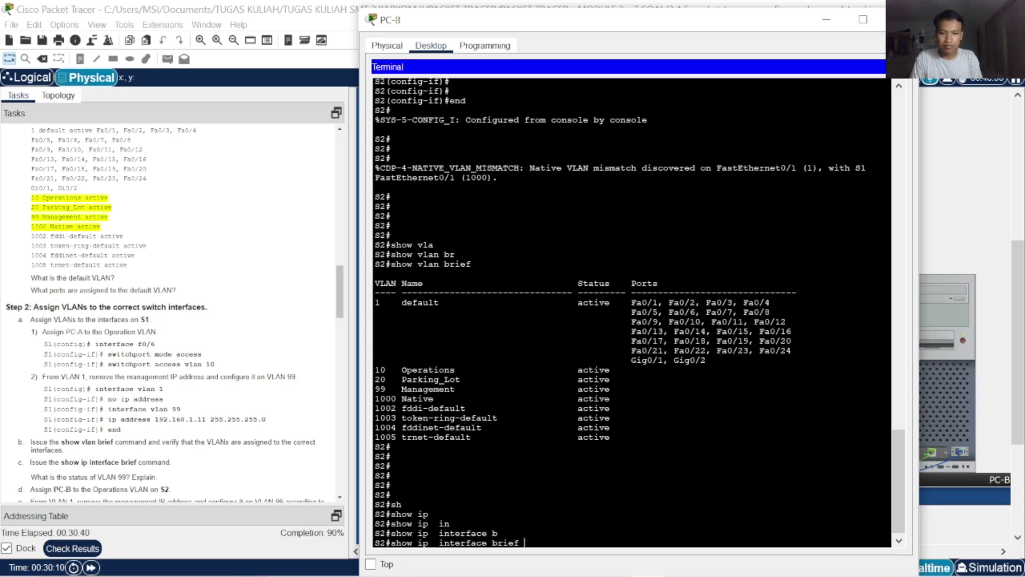
{"action": "key", "text": "Tab"}
{"action": "key", "text": "Return"}
{"action": "key", "text": "Return"}
{"action": "key", "text": "Return"}
{"action": "key", "text": "Return"}
{"action": "key", "text": "Return"}
{"action": "key", "text": "Return"}
{"action": "key", "text": "Return"}
{"action": "key", "text": "Return"}
{"action": "key", "text": "Return"}
{"action": "key", "text": "Return"}
{"action": "key", "text": "Return"}
{"action": "key", "text": "Return"}
{"action": "key", "text": "Return"}
{"action": "key", "text": "Return"}
{"action": "key", "text": "Return"}
{"action": "key", "text": "Return"}
{"action": "key", "text": "Return"}
{"action": "key", "text": "Return"}
{"action": "key", "text": "Return"}
{"action": "key", "text": "Return"}
{"action": "key", "text": "Return"}
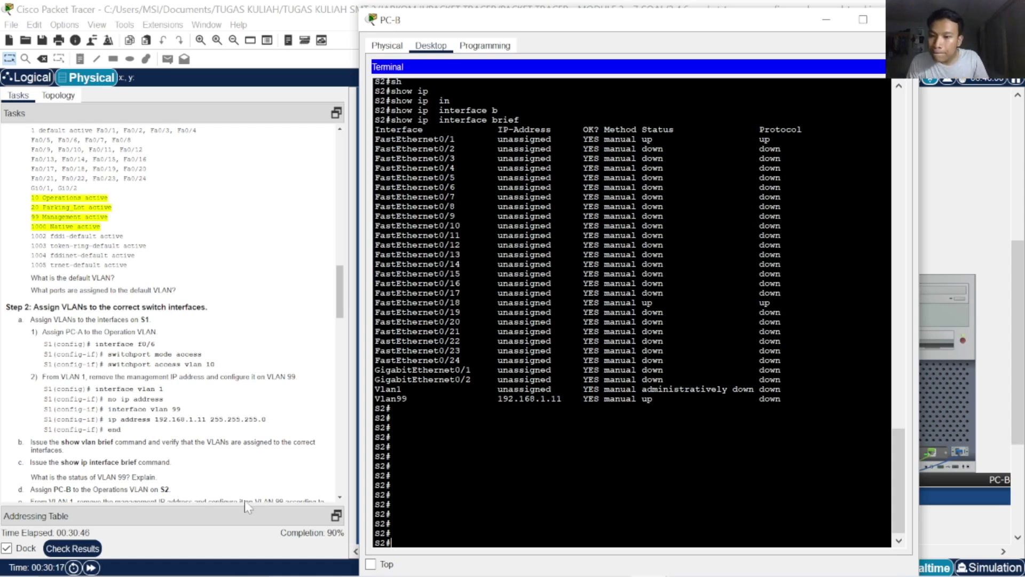
Scroll the Tasks panel down to Part 4
{"action": "scroll", "coordinate": [184, 395], "scroll_direction": "down", "scroll_amount": 5}
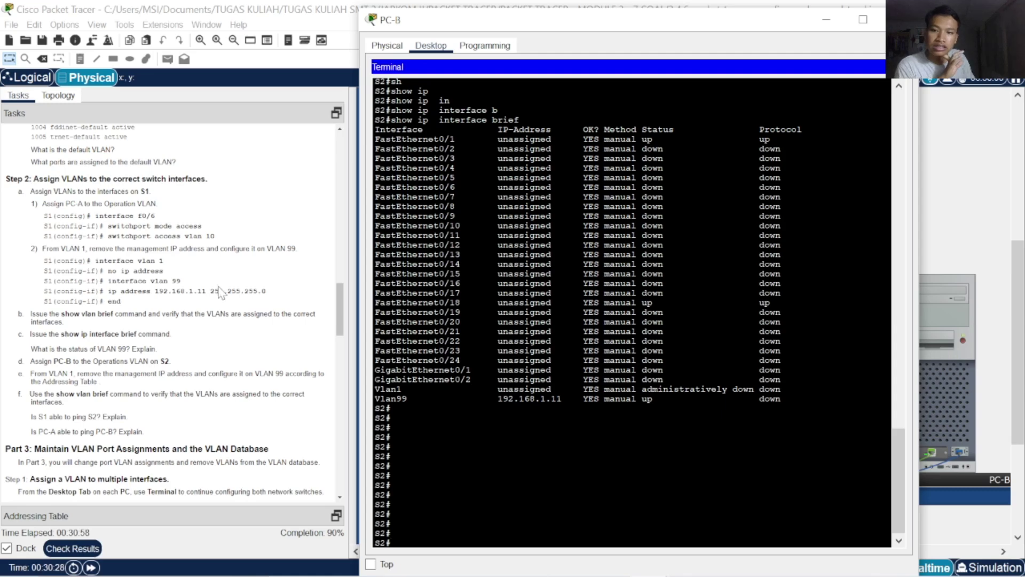
{"action": "scroll", "coordinate": [220, 320], "scroll_direction": "down", "scroll_amount": 5}
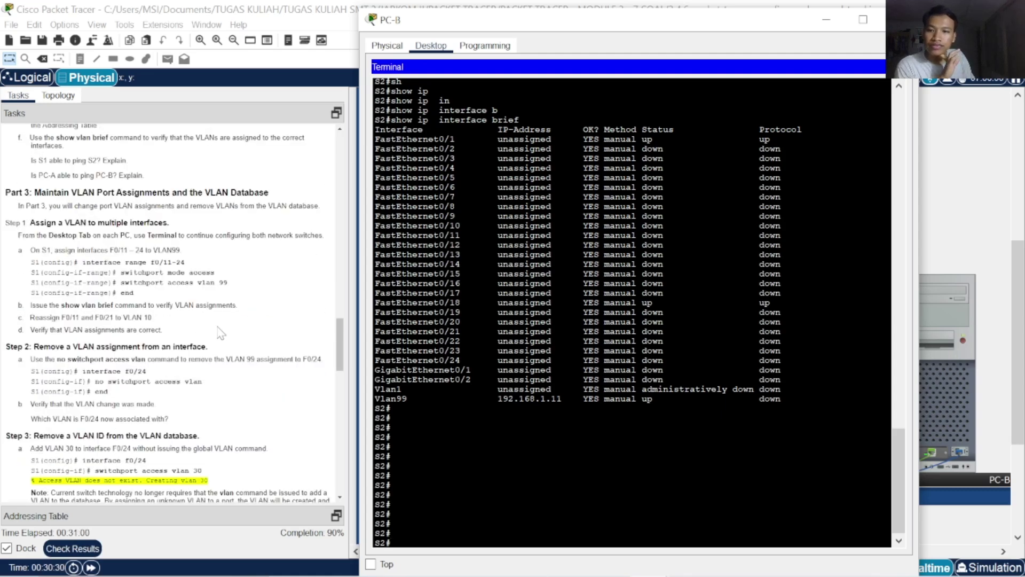
{"action": "scroll", "coordinate": [220, 331], "scroll_direction": "down", "scroll_amount": 5}
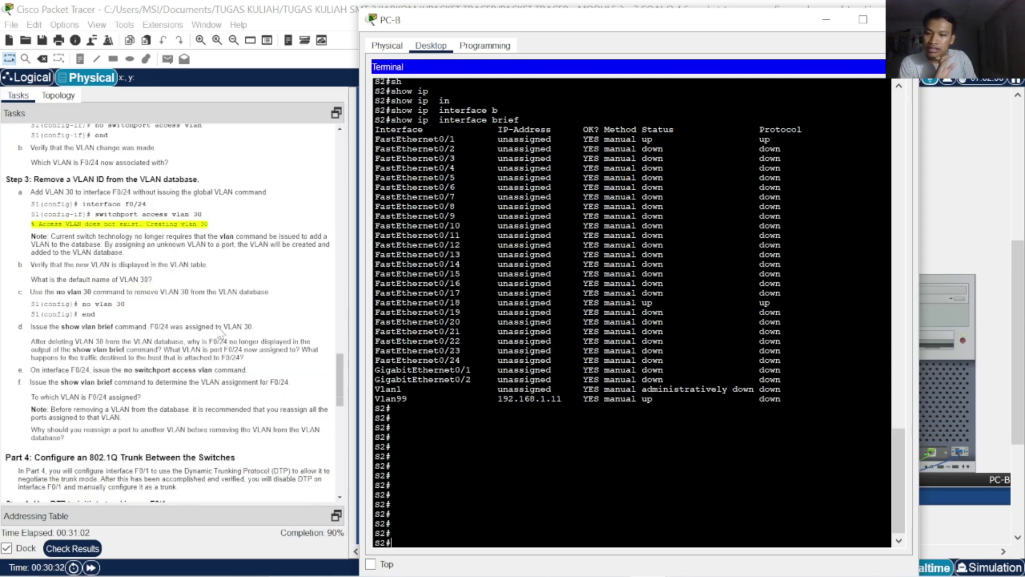
{"action": "scroll", "coordinate": [220, 327], "scroll_direction": "down", "scroll_amount": 4}
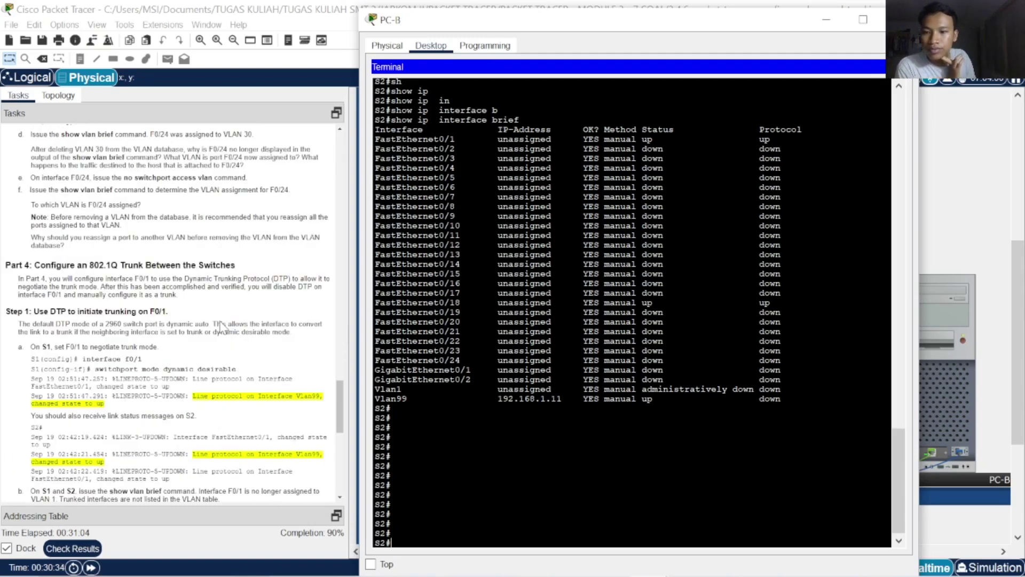
{"action": "scroll", "coordinate": [221, 327], "scroll_direction": "down", "scroll_amount": 3}
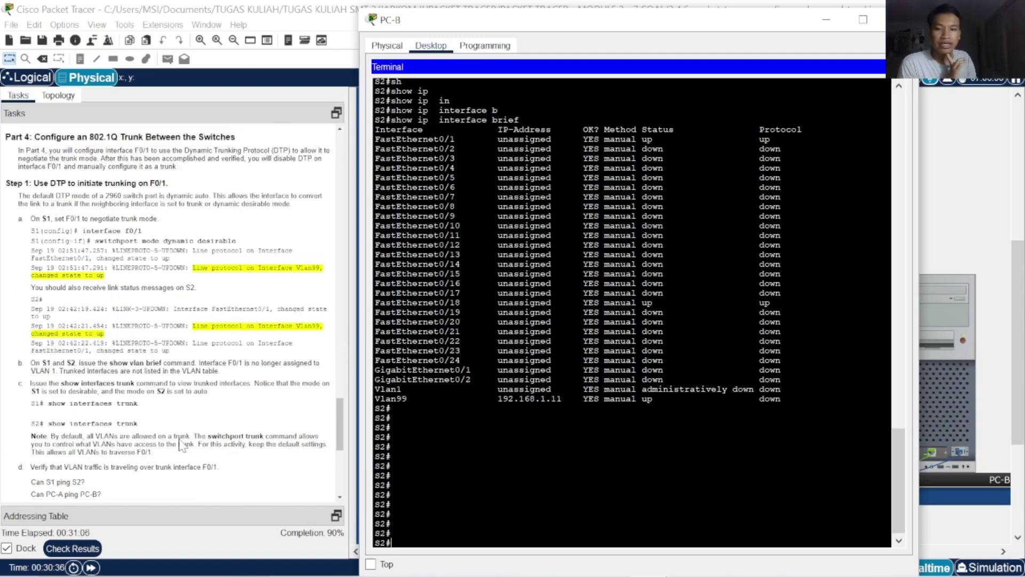
Check results at 70/77, review S2's incorrect F0/1, F0/18 and Vlan99 items, then close
{"action": "left_click", "coordinate": [80, 548]}
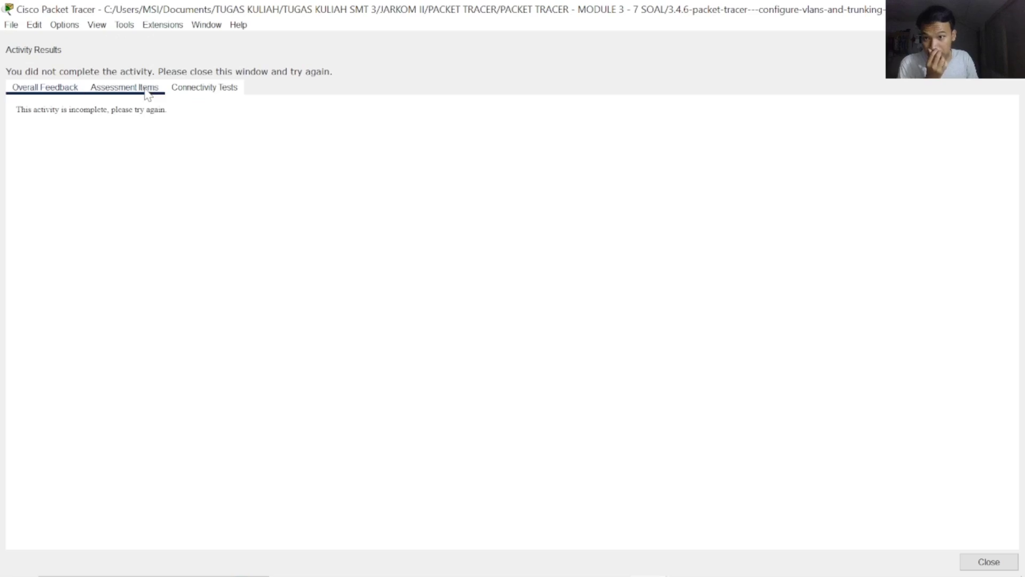
{"action": "left_click", "coordinate": [147, 90]}
{"action": "scroll", "coordinate": [275, 275], "scroll_direction": "down", "scroll_amount": 15}
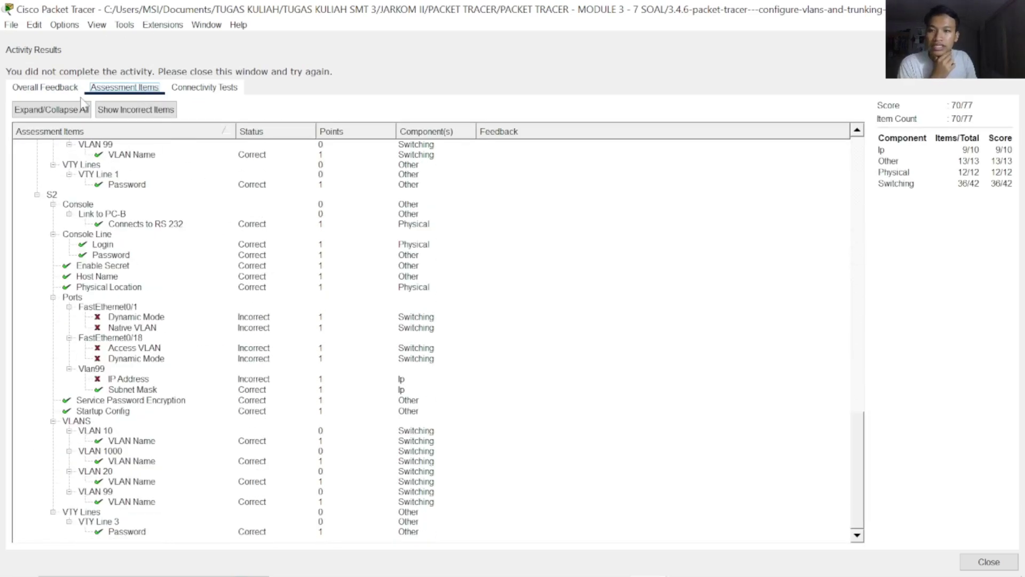
{"action": "left_click", "coordinate": [56, 87]}
{"action": "left_click", "coordinate": [989, 562]}
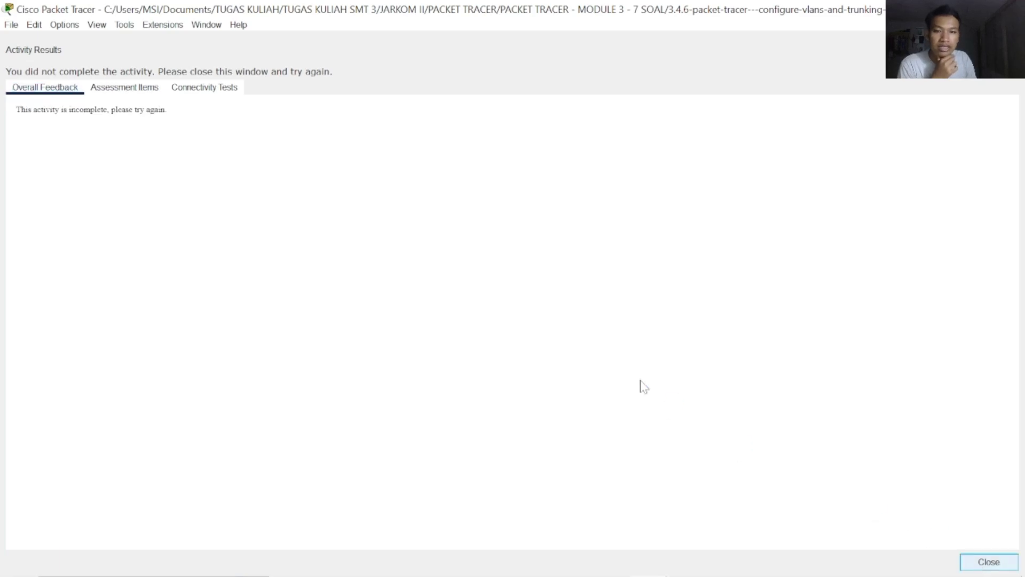
Return to PC-B's terminal and enter S2's interface VLAN 99 configuration
{"action": "left_click", "coordinate": [953, 426]}
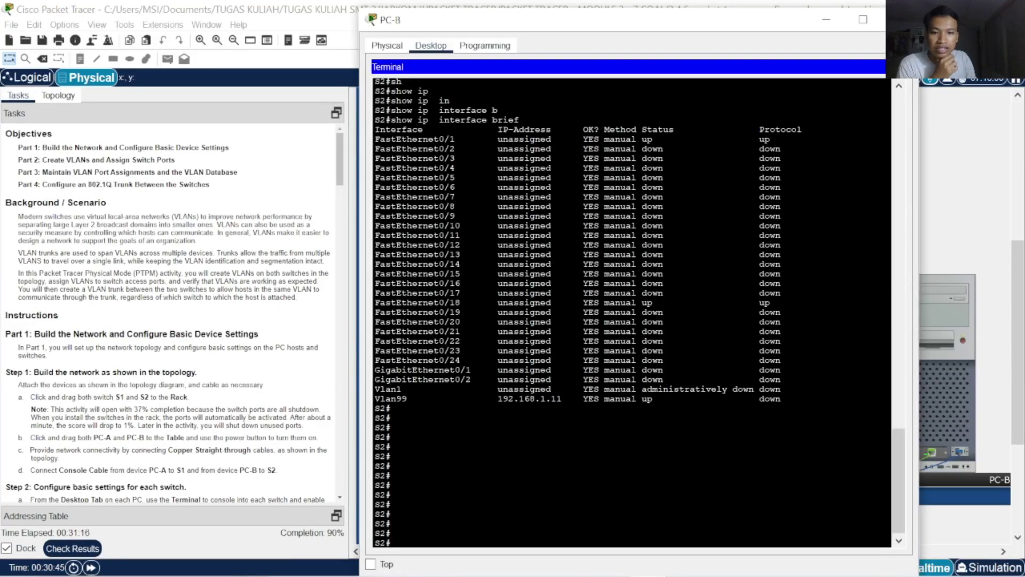
{"action": "type", "text": "conf"}
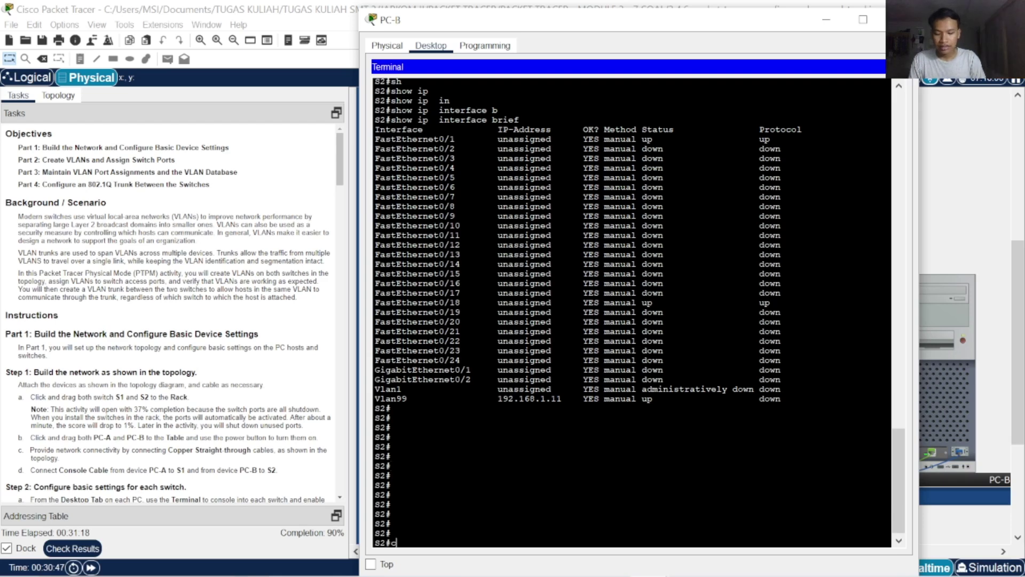
{"action": "key", "text": "Tab"}
{"action": "type", "text": "t"}
{"action": "key", "text": "Tab"}
{"action": "key", "text": "Return"}
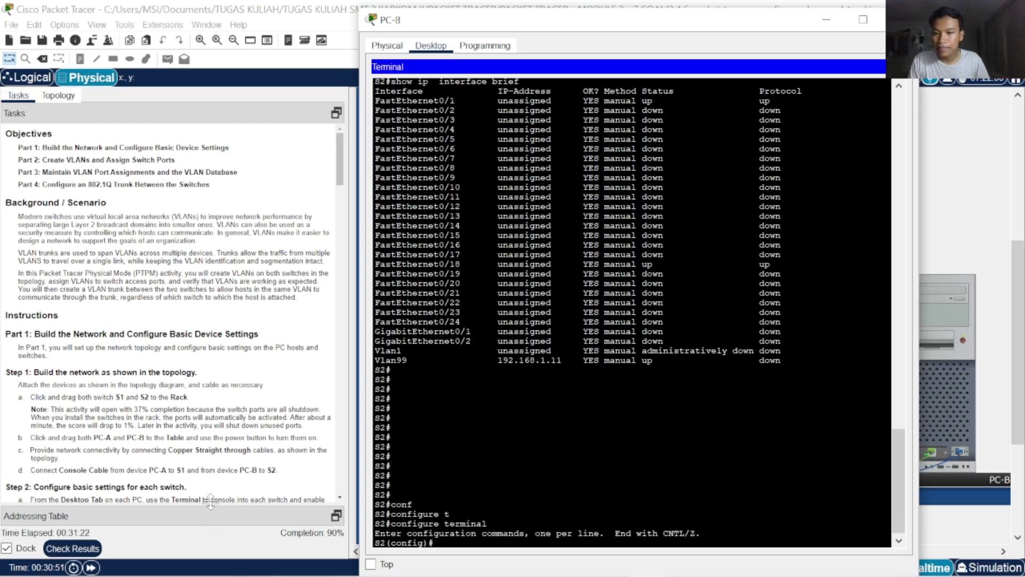
{"action": "type", "text": "in"}
{"action": "key", "text": "Tab"}
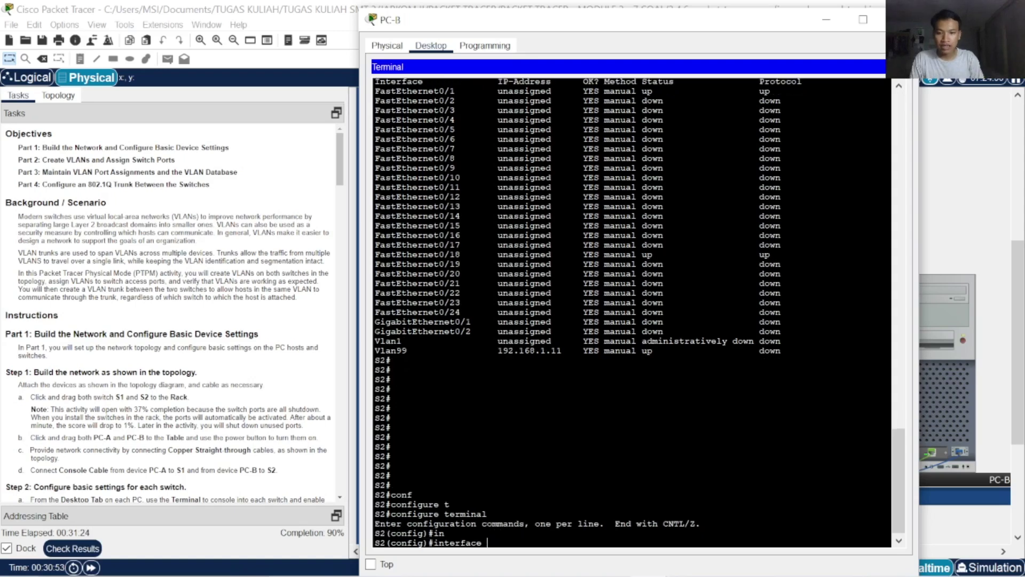
{"action": "type", "text": "v"}
{"action": "key", "text": "Tab"}
{"action": "type", "text": "99"}
{"action": "key", "text": "Return"}
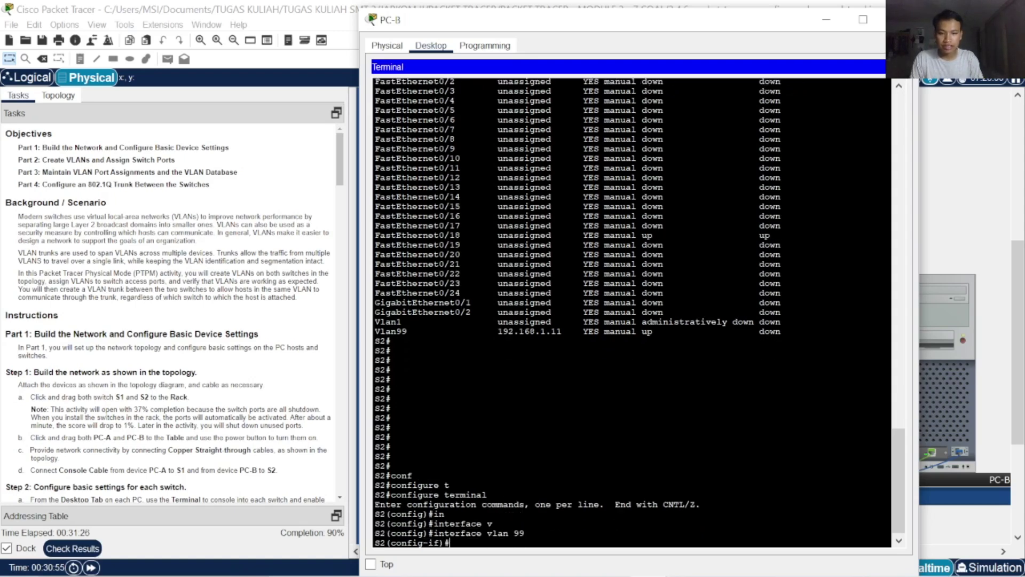
Set Vlan99's IP address to 192.168.1.12 255.255.255.0
{"action": "type", "text": "ip ad"}
{"action": "key", "text": "Tab"}
{"action": "type", "text": "192.16"}
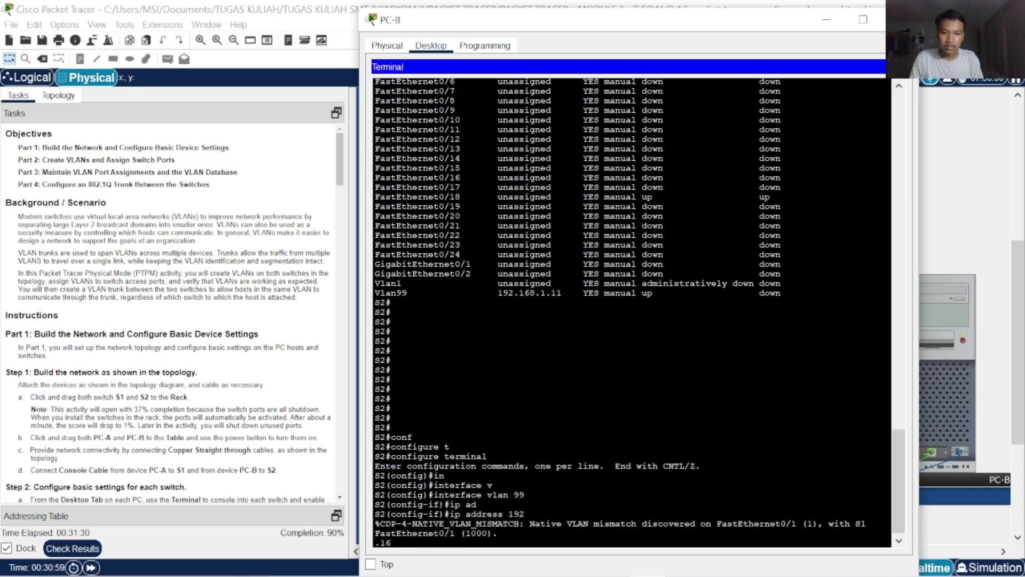
{"action": "key", "text": "BackSpace"}
{"action": "key", "text": "BackSpace"}
{"action": "key", "text": "BackSpace"}
{"action": "key", "text": "BackSpace"}
{"action": "key", "text": "BackSpace"}
{"action": "key", "text": "BackSpace"}
{"action": "key", "text": "BackSpace"}
{"action": "key", "text": "BackSpace"}
{"action": "key", "text": "BackSpace"}
{"action": "key", "text": "Return"}
{"action": "key", "text": "Return"}
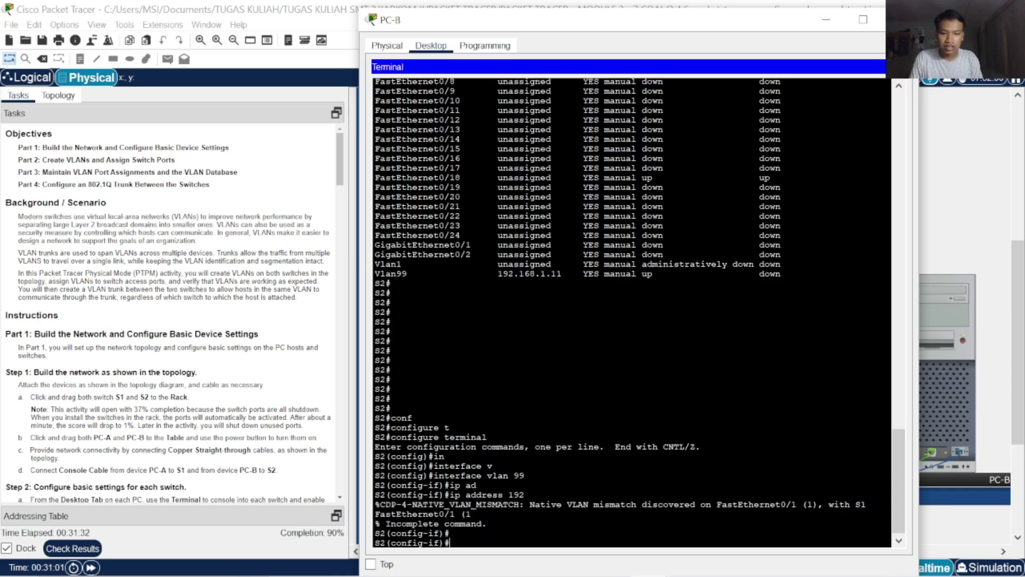
{"action": "key", "text": "Return"}
{"action": "key", "text": "Return"}
{"action": "type", "text": "ip ad"}
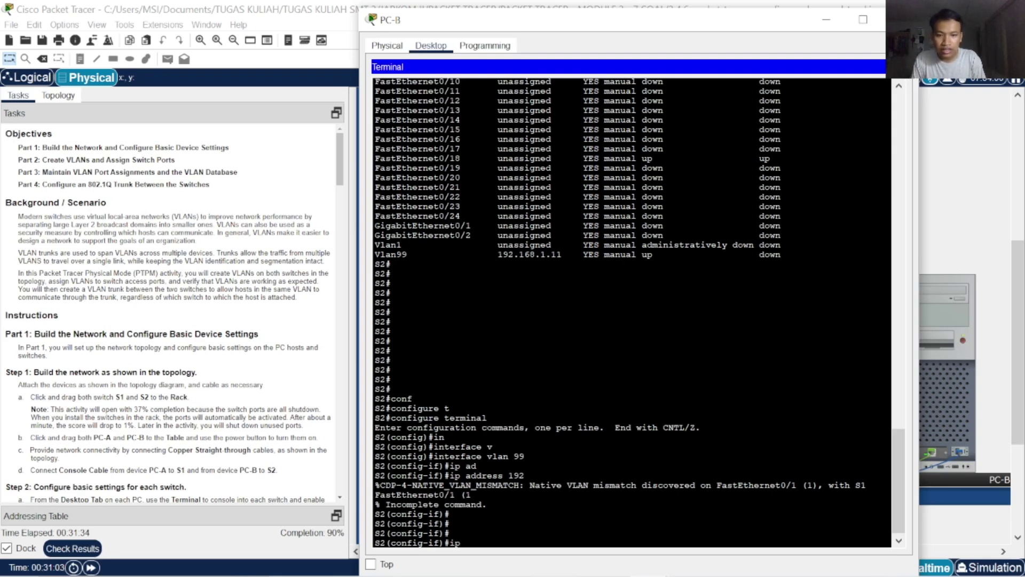
{"action": "key", "text": "Tab"}
{"action": "type", "text": "192.1"}
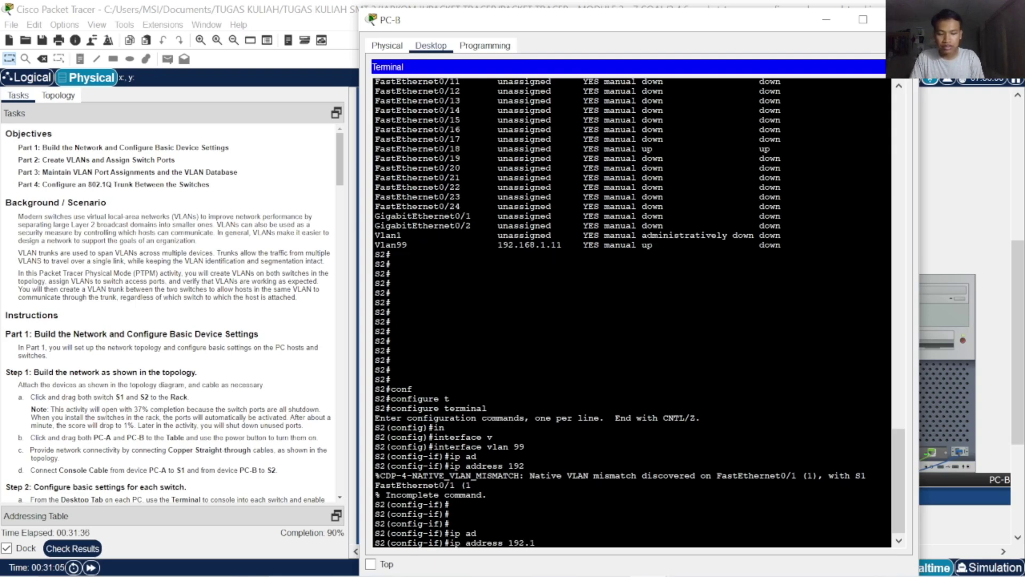
{"action": "type", "text": "68.1.12"}
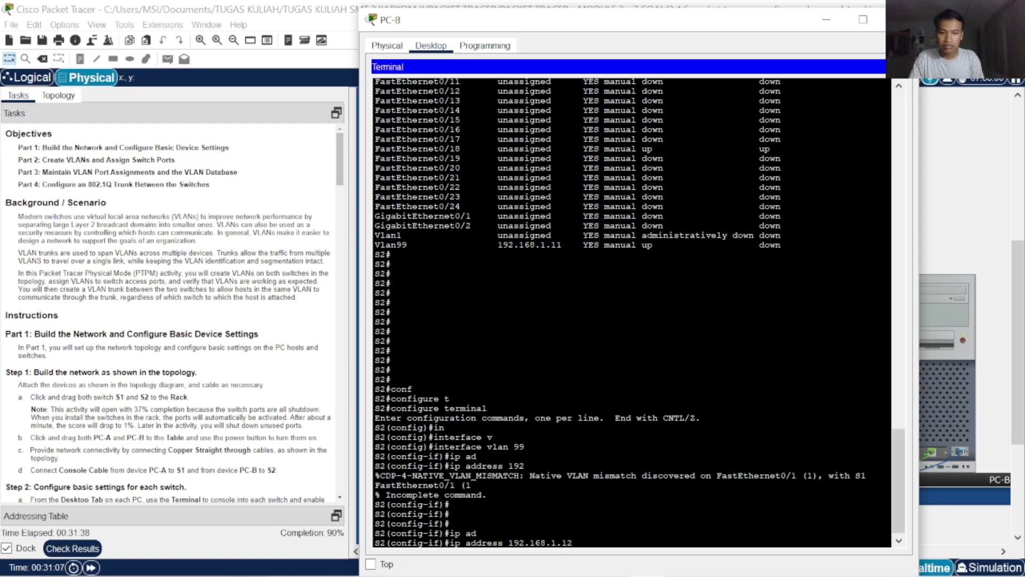
{"action": "type", "text": " 255"}
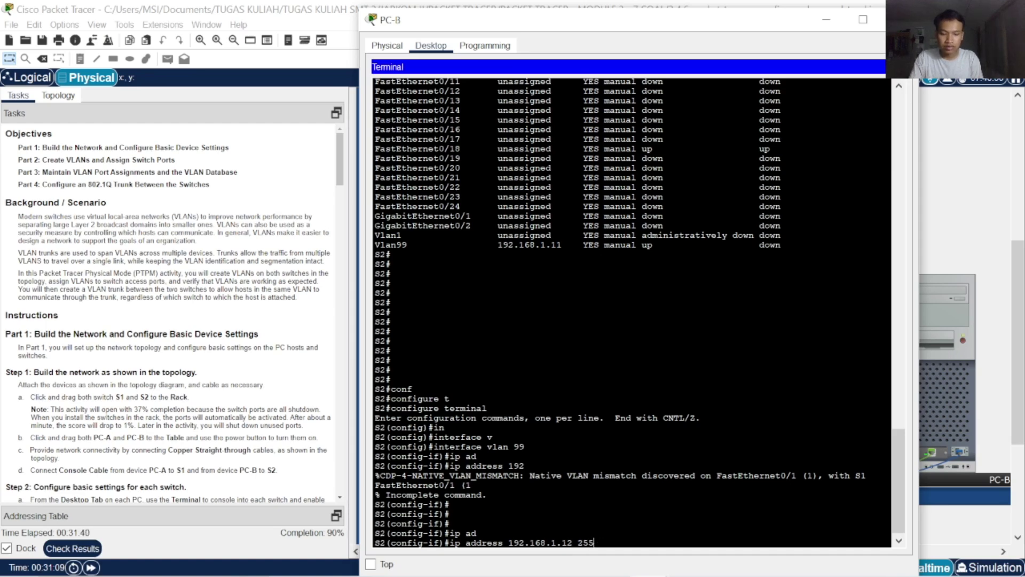
{"action": "type", "text": ".255.255.0"}
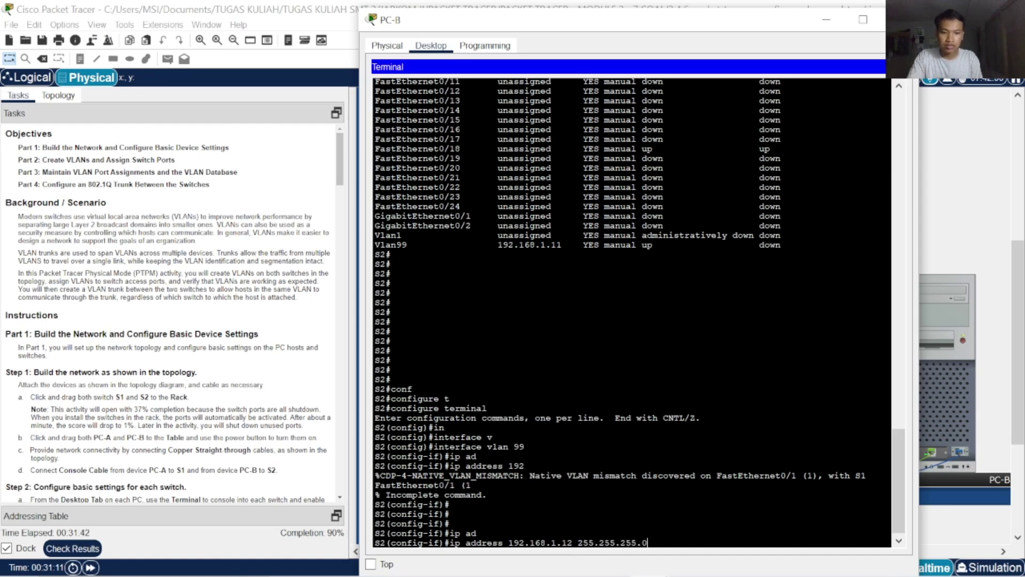
{"action": "key", "text": "Return"}
{"action": "key", "text": "Return"}
{"action": "key", "text": "Return"}
{"action": "key", "text": "Return"}
{"action": "key", "text": "Return"}
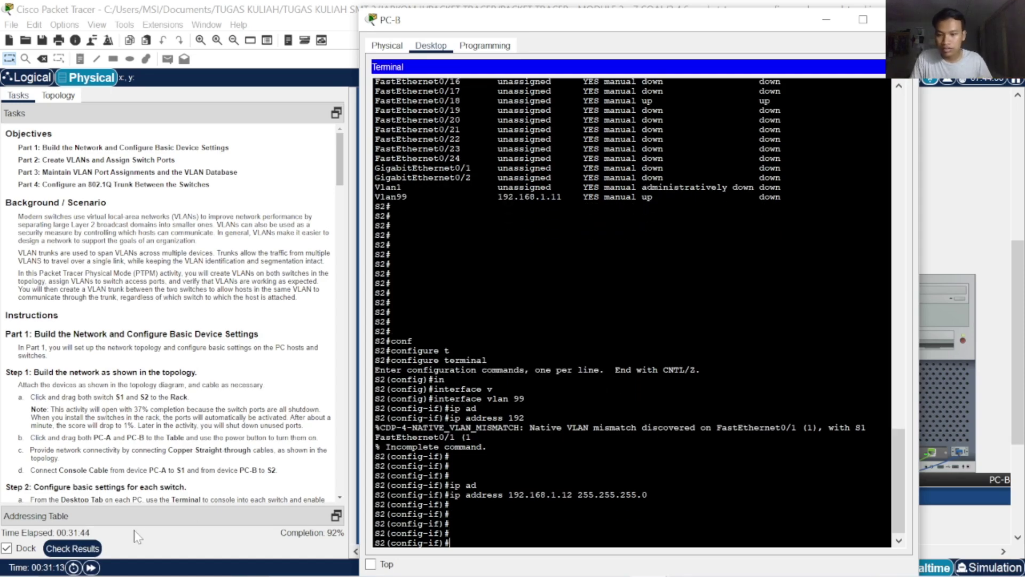
Check results at 71/77, review the S2 items, and bring PC-B's terminal back
{"action": "left_click", "coordinate": [72, 548]}
{"action": "left_click", "coordinate": [124, 87]}
{"action": "scroll", "coordinate": [224, 336], "scroll_direction": "down", "scroll_amount": 15}
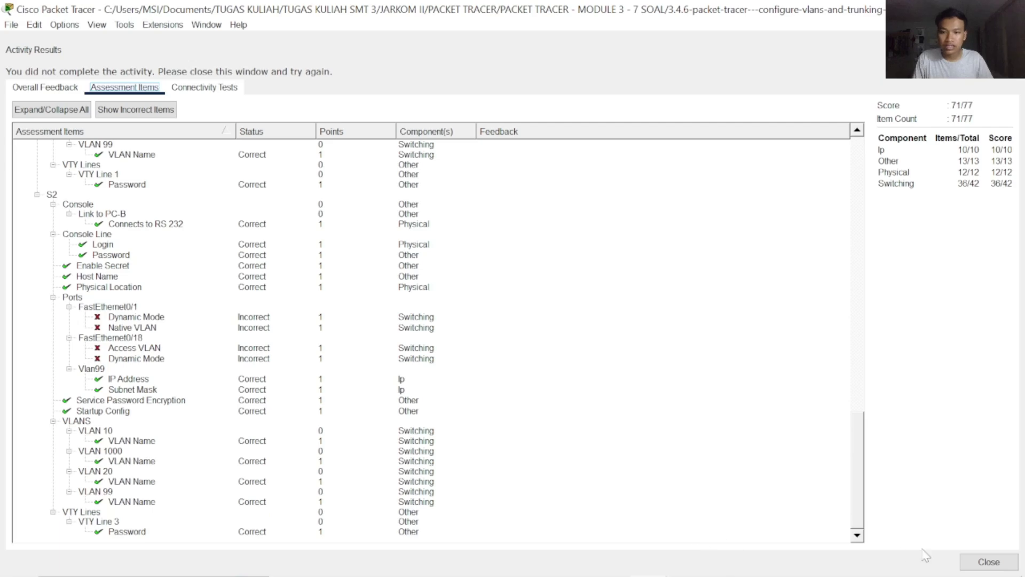
{"action": "left_click", "coordinate": [969, 564]}
{"action": "left_click", "coordinate": [927, 377]}
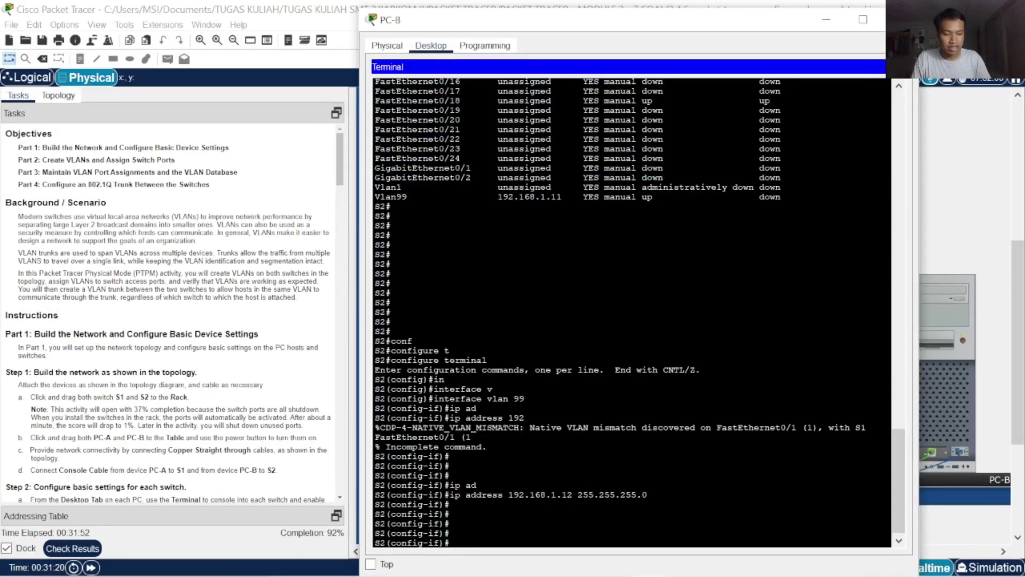
Leave the VLAN 99 interface and enter configuration of port FastEthernet0/18
{"action": "type", "text": "exit]"}
{"action": "key", "text": "Return"}
{"action": "key", "text": "Return"}
{"action": "key", "text": "Return"}
{"action": "key", "text": "Return"}
{"action": "key", "text": "Return"}
{"action": "key", "text": "Return"}
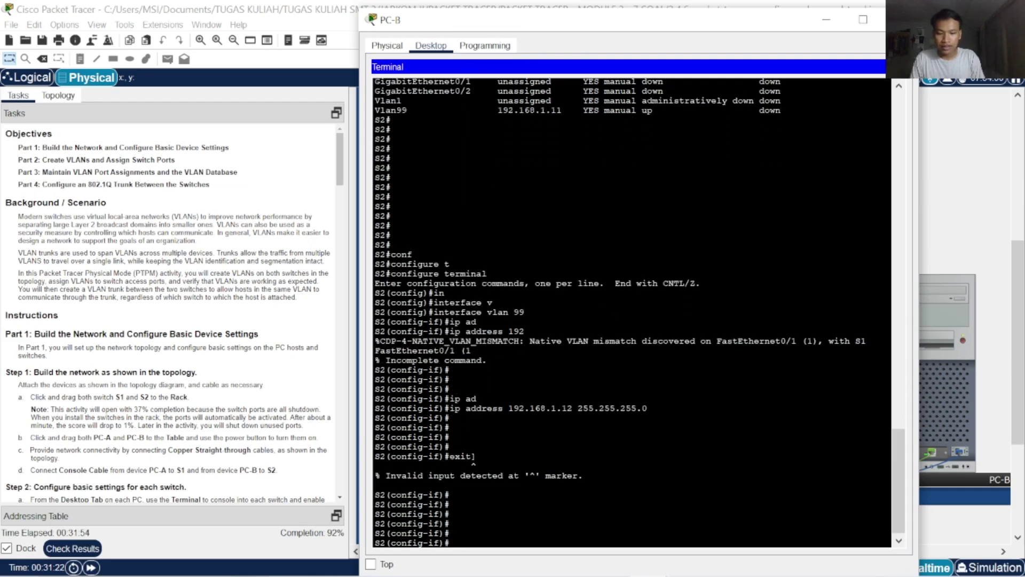
{"action": "type", "text": "exit"}
{"action": "key", "text": "Return"}
{"action": "key", "text": "Return"}
{"action": "key", "text": "Return"}
{"action": "key", "text": "Return"}
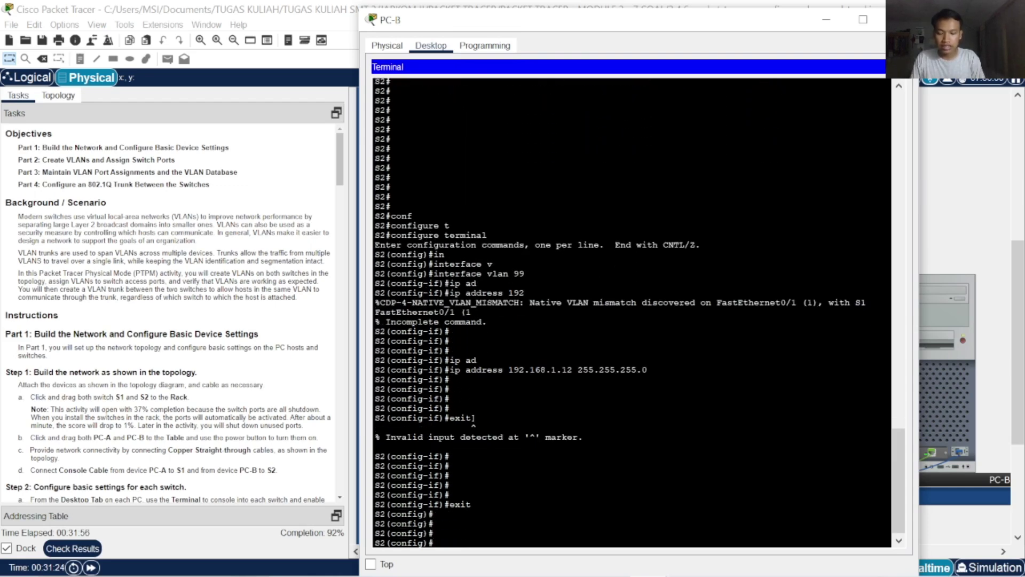
{"action": "type", "text": "i"}
{"action": "type", "text": "n"}
{"action": "key", "text": "Tab"}
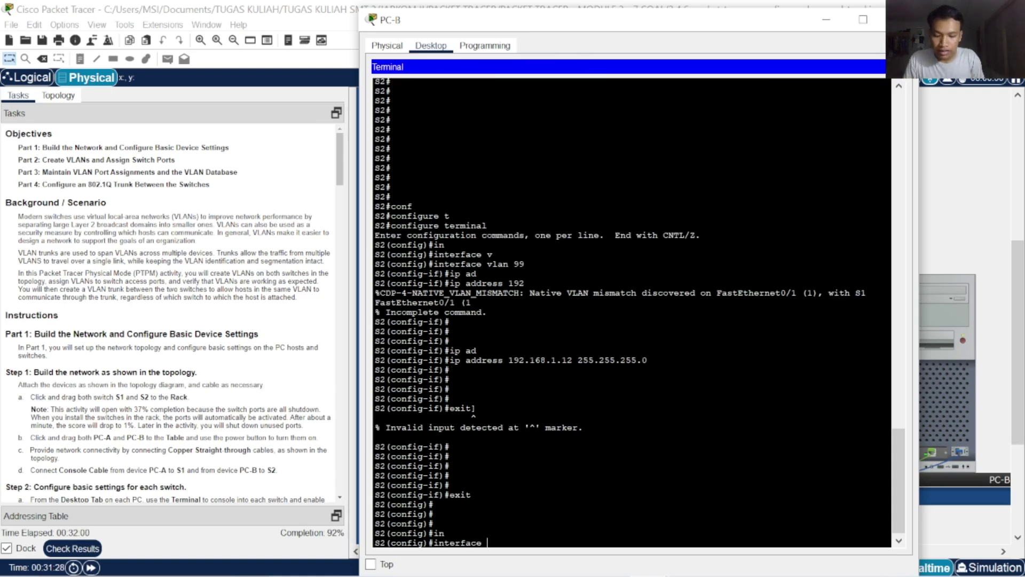
{"action": "type", "text": "fa"}
{"action": "key", "text": "Tab"}
{"action": "type", "text": "0/"}
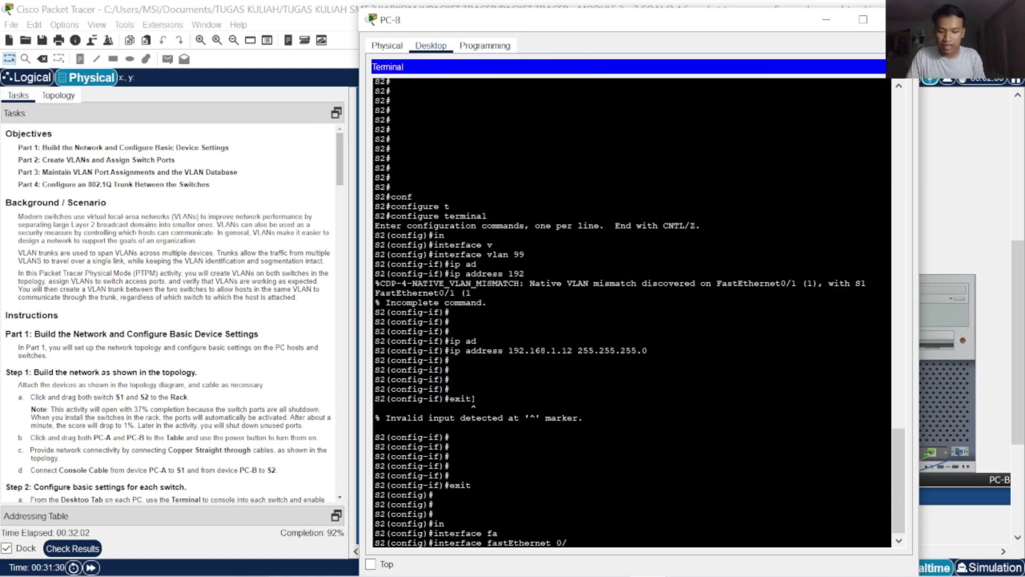
{"action": "type", "text": "18"}
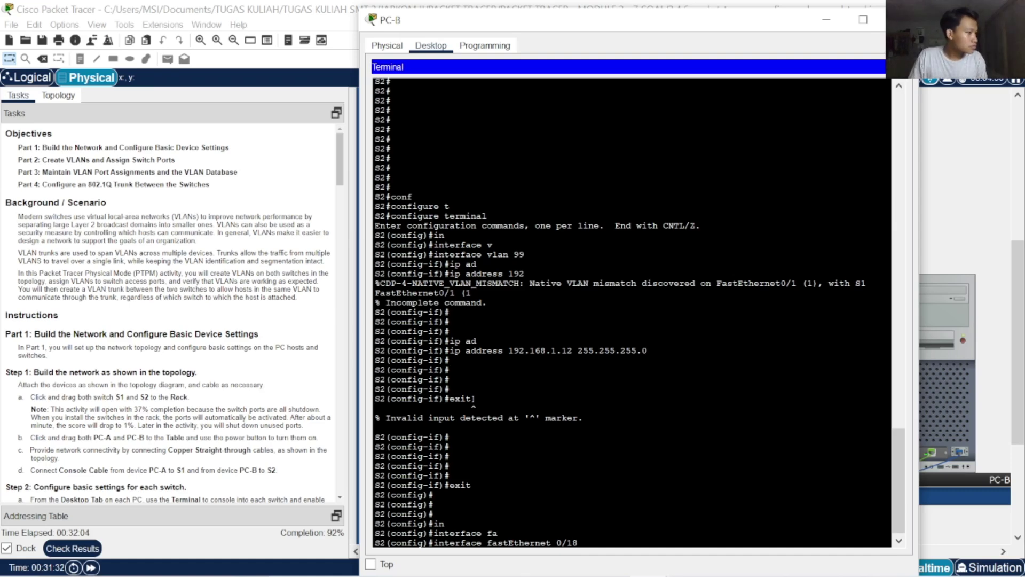
{"action": "key", "text": "Return"}
Set FastEthernet0/18 to switchport mode access
{"action": "type", "text": "swic"}
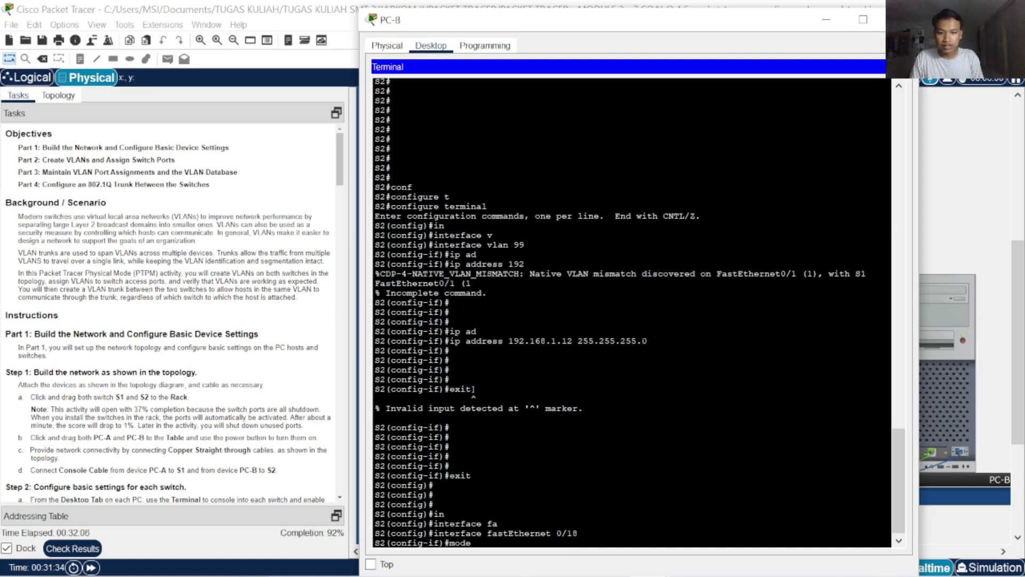
{"action": "key", "text": "BackSpace"}
{"action": "key", "text": "BackSpace"}
{"action": "key", "text": "BackSpace"}
{"action": "type", "text": "w"}
{"action": "key", "text": "Tab"}
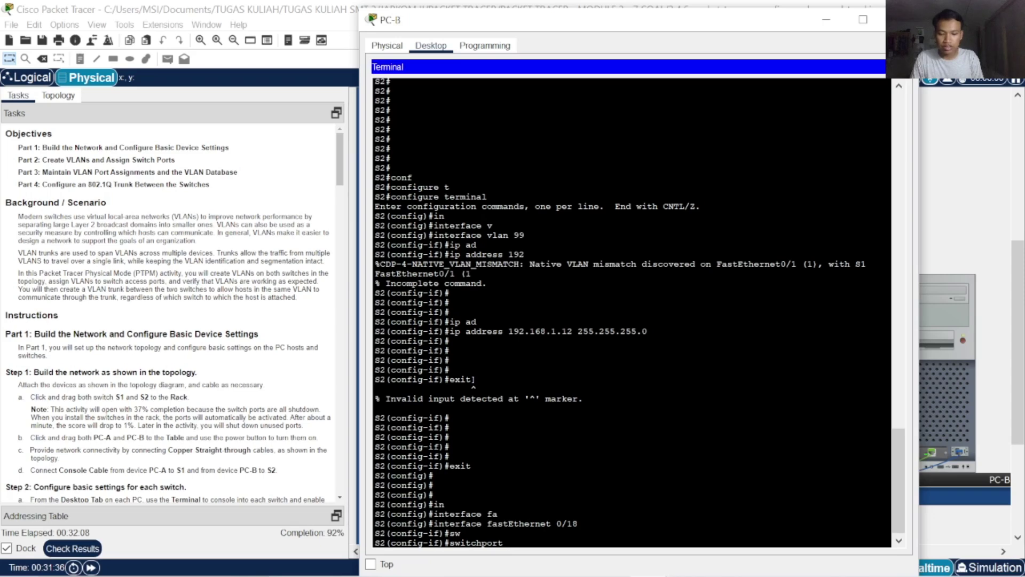
{"action": "type", "text": "m"}
{"action": "type", "text": "o"}
{"action": "key", "text": "Tab"}
{"action": "type", "text": "ac"}
{"action": "key", "text": "Tab"}
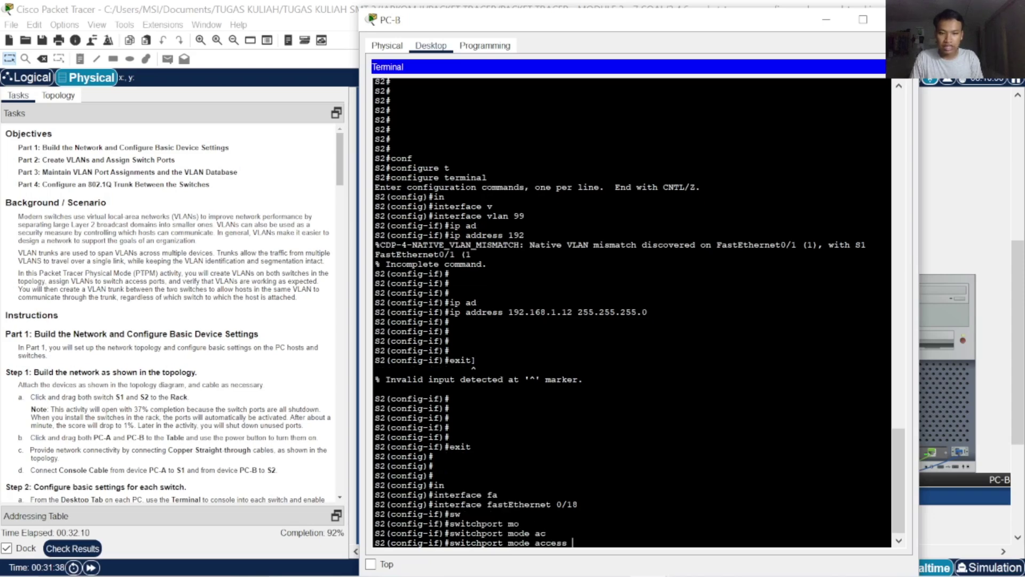
{"action": "key", "text": "Return"}
Assign FastEthernet0/18 to access VLAN 99
{"action": "type", "text": "sw"}
{"action": "key", "text": "Tab"}
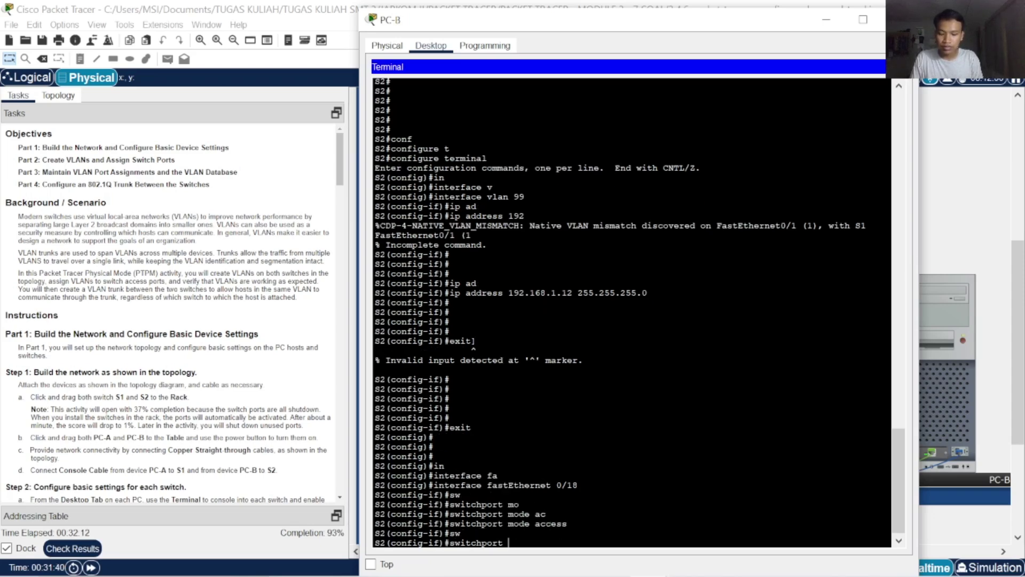
{"action": "type", "text": "ac"}
{"action": "key", "text": "Tab"}
{"action": "type", "text": "vl"}
{"action": "key", "text": "Tab"}
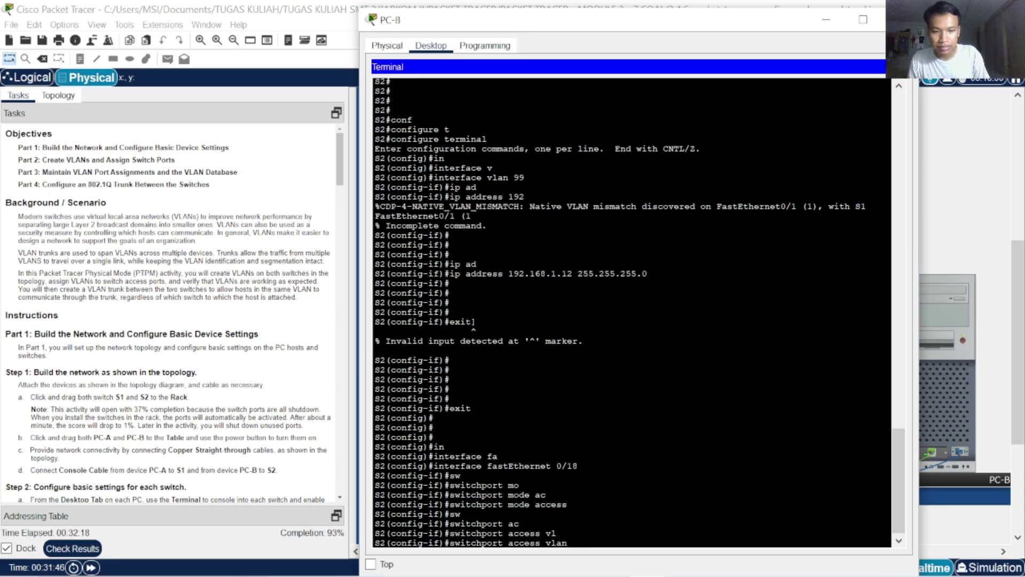
{"action": "type", "text": "99"}
{"action": "key", "text": "Return"}
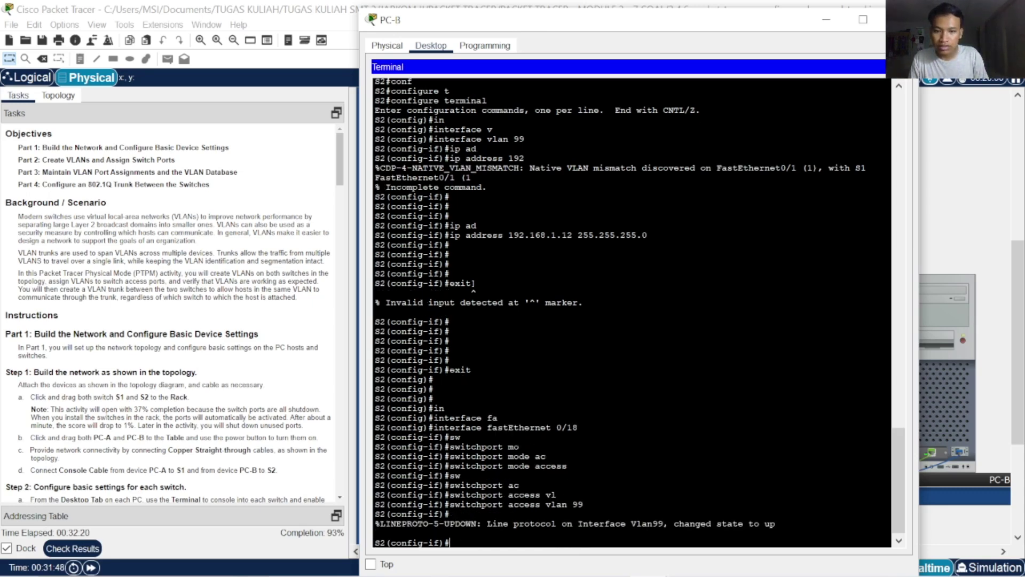
Abandon a repeated access VLAN command and exit to global configuration mode
{"action": "type", "text": "sw"}
{"action": "key", "text": "Tab"}
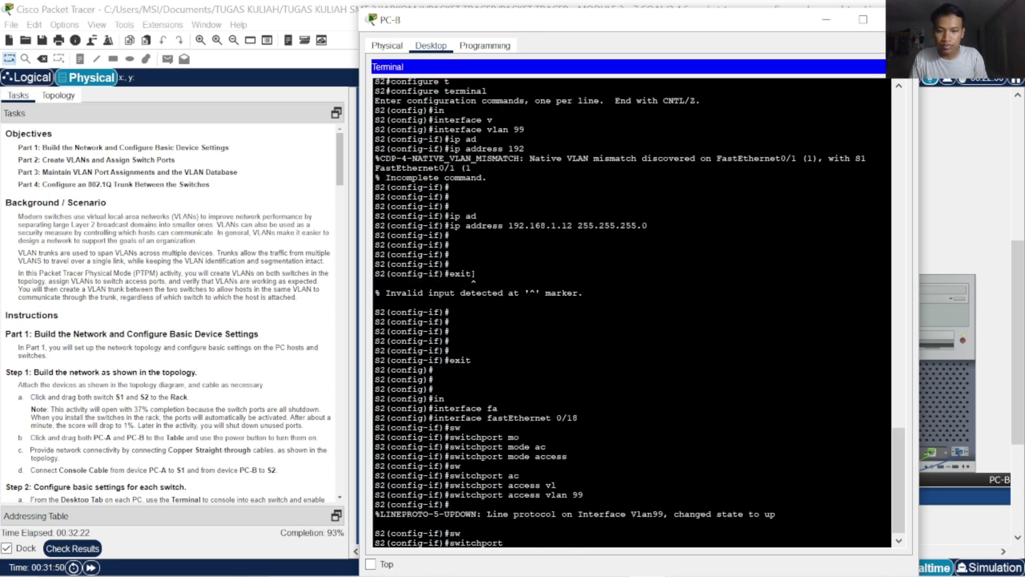
{"action": "type", "text": "ac"}
{"action": "key", "text": "Tab"}
{"action": "type", "text": "vl"}
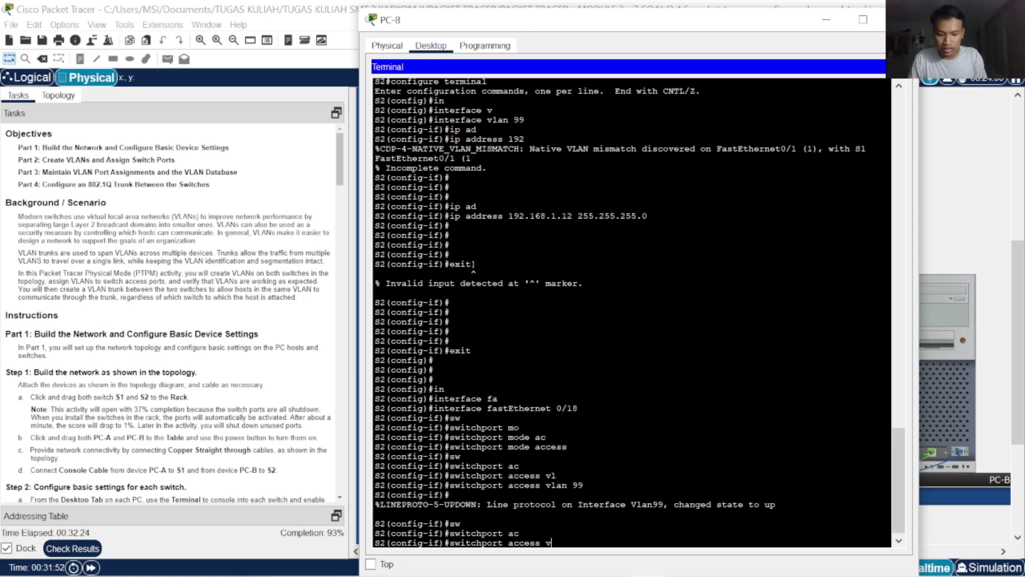
{"action": "key", "text": "Tab"}
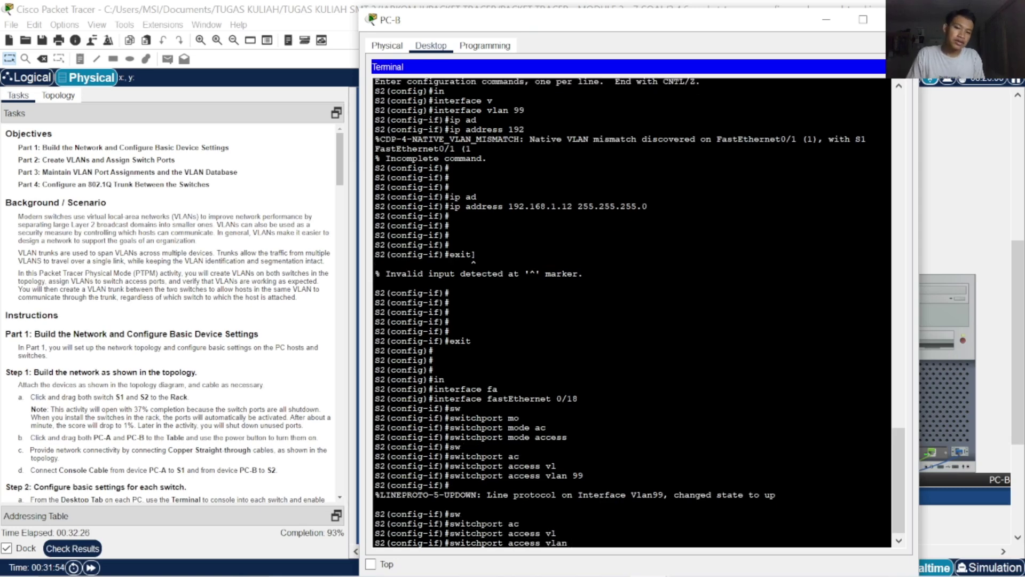
{"action": "key", "text": "BackSpace"}
{"action": "key", "text": "BackSpace"}
{"action": "key", "text": "BackSpace"}
{"action": "key", "text": "BackSpace"}
{"action": "key", "text": "BackSpace"}
{"action": "key", "text": "BackSpace"}
{"action": "key", "text": "BackSpace"}
{"action": "key", "text": "BackSpace"}
{"action": "key", "text": "BackSpace"}
{"action": "key", "text": "BackSpace"}
{"action": "key", "text": "BackSpace"}
{"action": "key", "text": "BackSpace"}
{"action": "key", "text": "BackSpace"}
{"action": "key", "text": "BackSpace"}
{"action": "key", "text": "BackSpace"}
{"action": "key", "text": "BackSpace"}
{"action": "key", "text": "BackSpace"}
{"action": "key", "text": "BackSpace"}
{"action": "key", "text": "BackSpace"}
{"action": "key", "text": "BackSpace"}
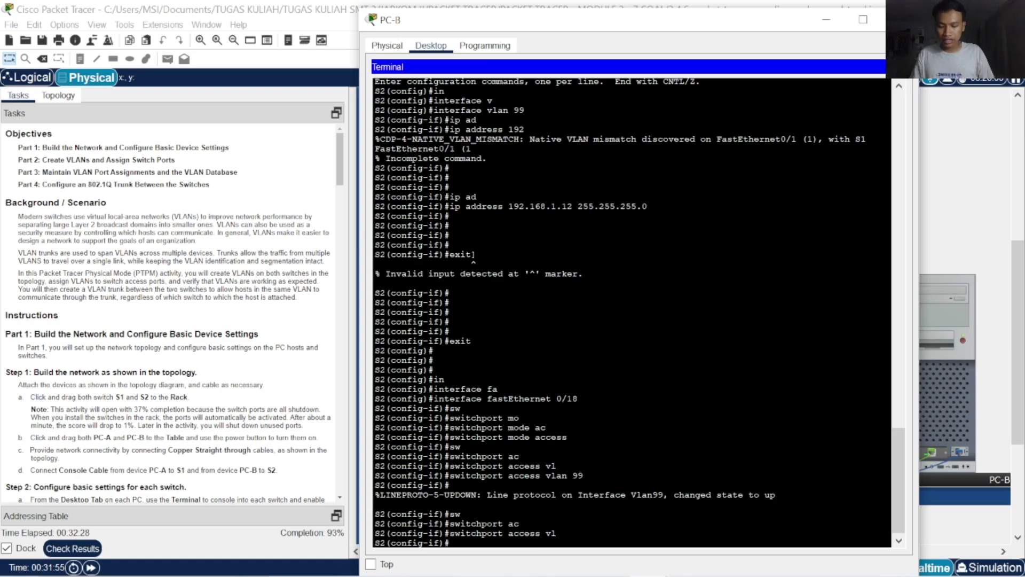
{"action": "type", "text": "exit"}
{"action": "key", "text": "Return"}
{"action": "key", "text": "Return"}
{"action": "key", "text": "Return"}
{"action": "key", "text": "Return"}
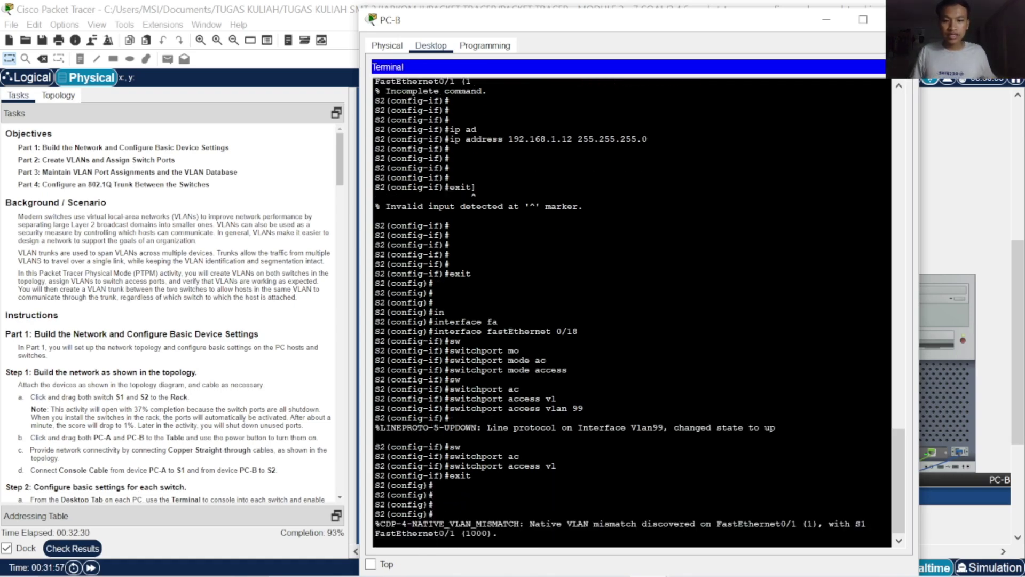
Review the terminal history and enter interface configuration for FastEthernet0/18
{"action": "scroll", "coordinate": [631, 312], "scroll_direction": "up", "scroll_amount": 15}
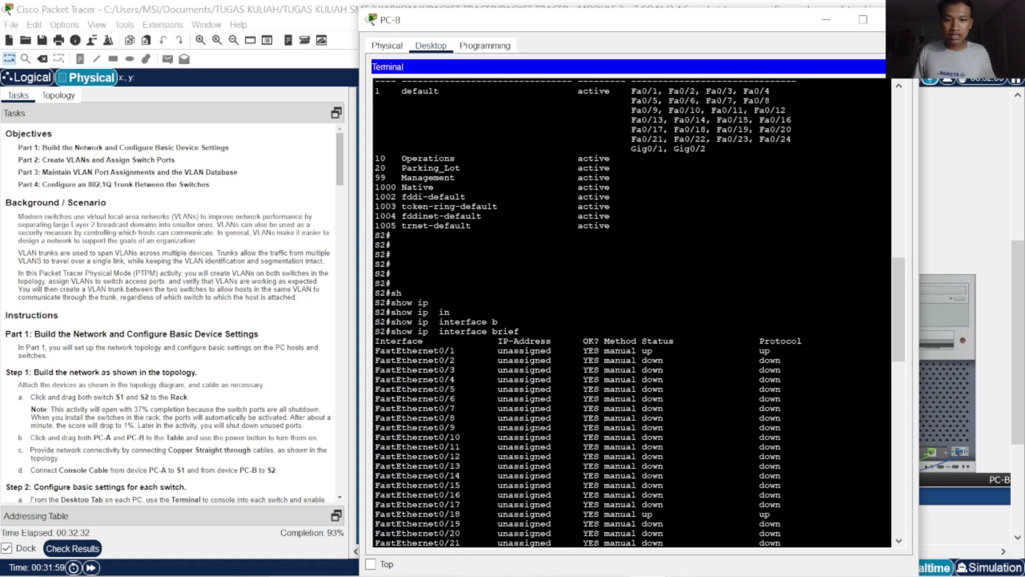
{"action": "scroll", "coordinate": [630, 313], "scroll_direction": "up", "scroll_amount": 7}
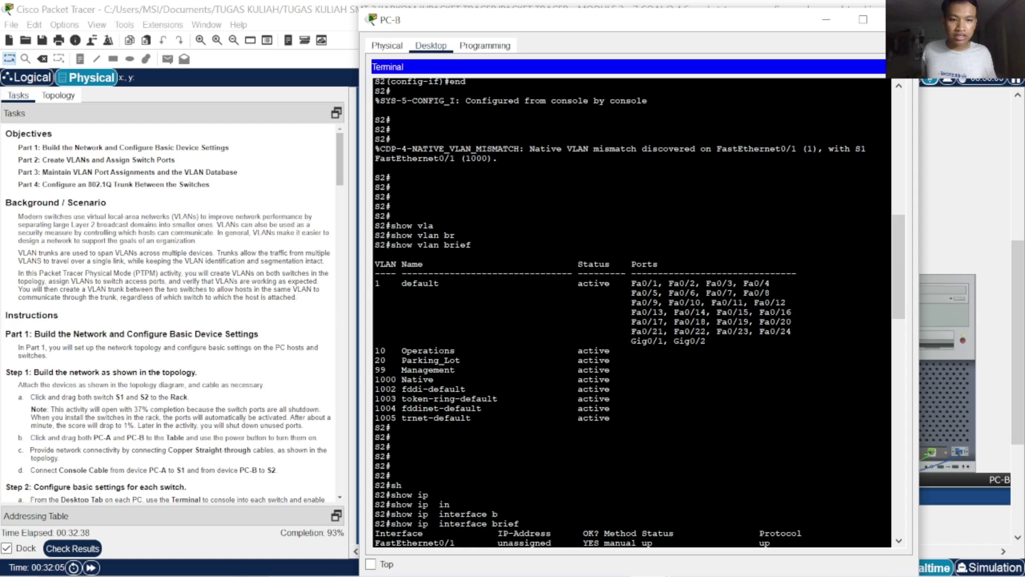
{"action": "scroll", "coordinate": [630, 312], "scroll_direction": "down", "scroll_amount": 20}
{"action": "key", "text": "Return"}
{"action": "key", "text": "Return"}
{"action": "key", "text": "Return"}
{"action": "key", "text": "Return"}
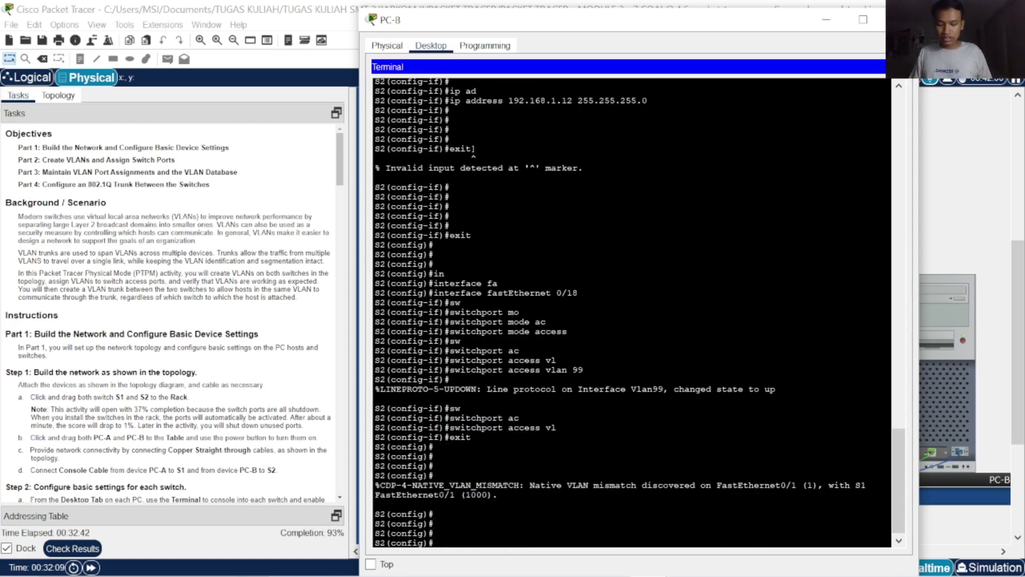
{"action": "type", "text": "in"}
{"action": "key", "text": "Tab"}
{"action": "type", "text": "f"}
{"action": "key", "text": "Tab"}
{"action": "type", "text": "0"}
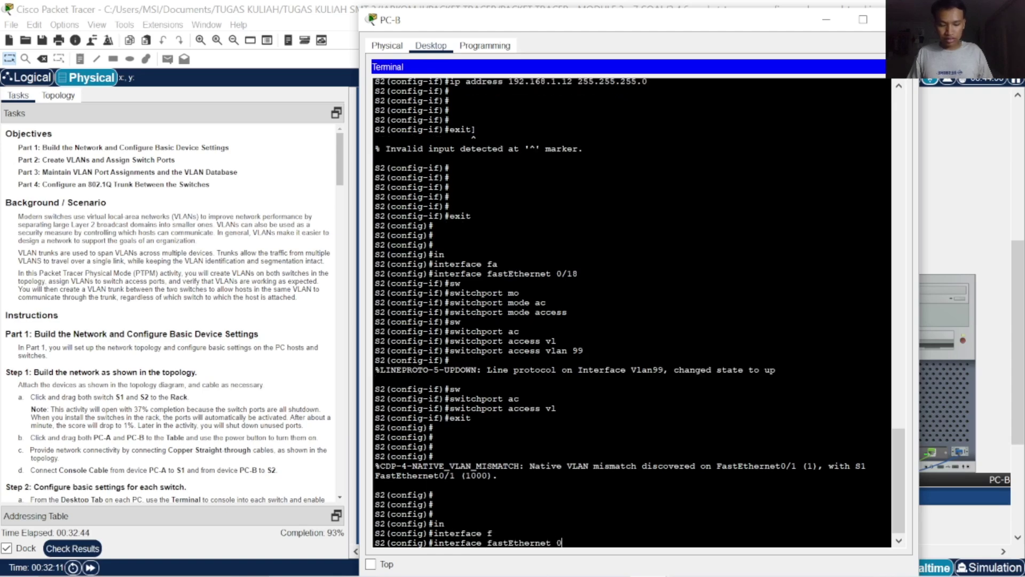
{"action": "type", "text": "/18"}
{"action": "key", "text": "Return"}
Reassign FastEthernet0/18 to access VLAN 1 with switchport access vlan 1
{"action": "type", "text": "sw"}
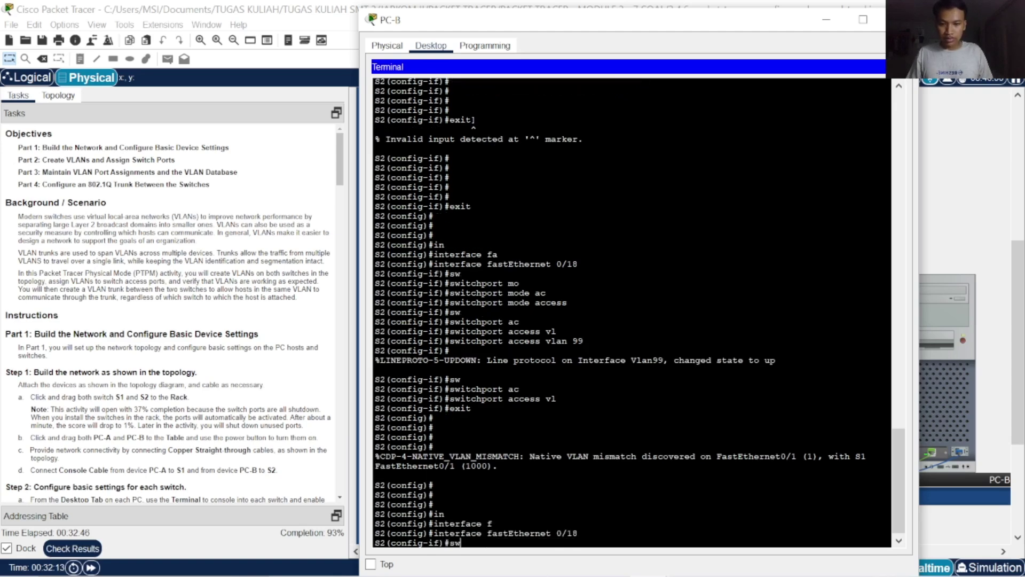
{"action": "key", "text": "Tab"}
{"action": "type", "text": "ac"}
{"action": "key", "text": "Tab"}
{"action": "type", "text": "vl"}
{"action": "key", "text": "Tab"}
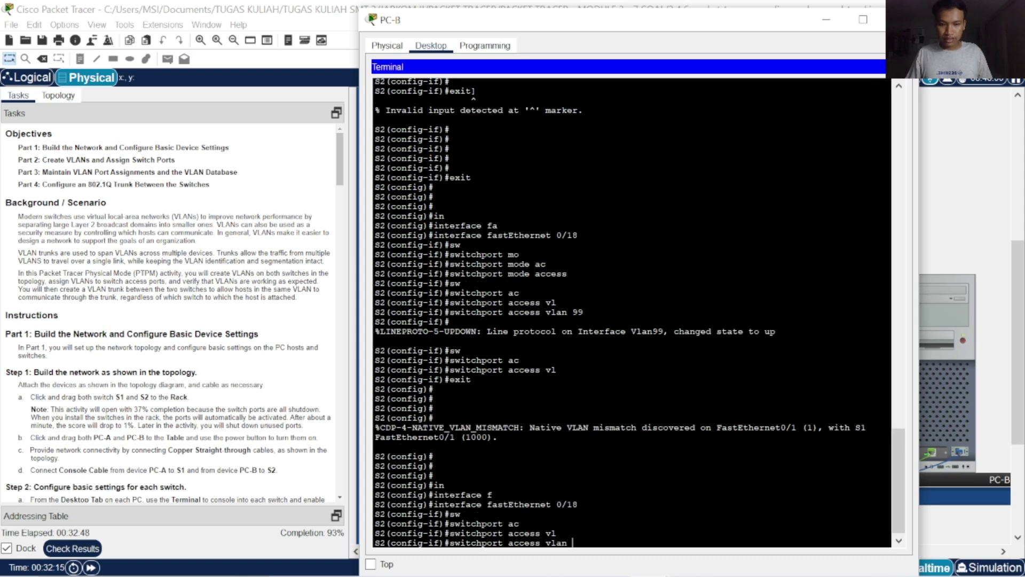
{"action": "type", "text": "1"}
{"action": "key", "text": "Return"}
{"action": "key", "text": "Return"}
{"action": "key", "text": "Return"}
{"action": "key", "text": "Return"}
{"action": "key", "text": "Return"}
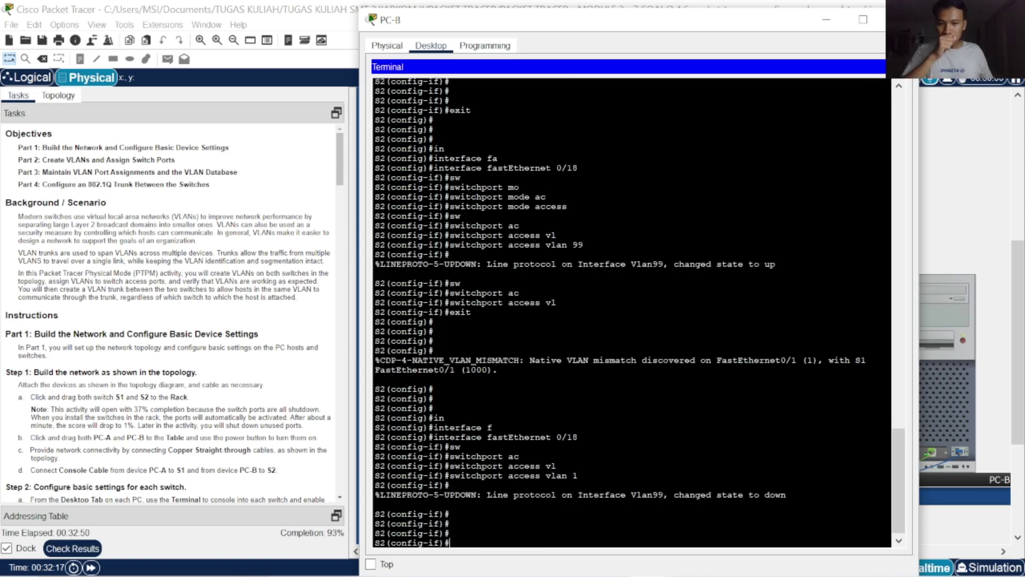
Check results, review the 72/77 assessment items and overall feedback, then close the results
{"action": "left_click", "coordinate": [91, 550]}
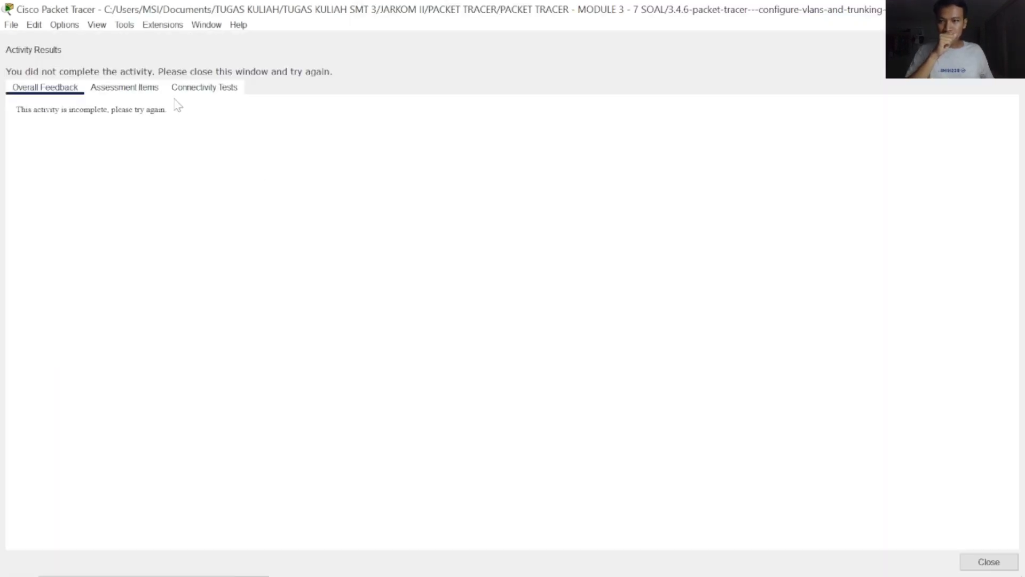
{"action": "left_click", "coordinate": [124, 87]}
{"action": "scroll", "coordinate": [336, 374], "scroll_direction": "down", "scroll_amount": 15}
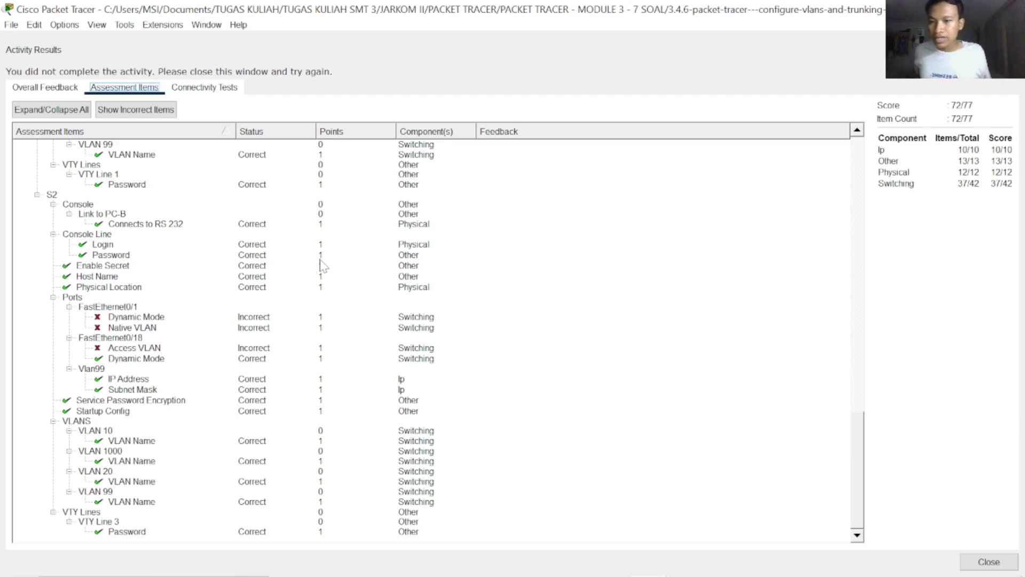
{"action": "left_click", "coordinate": [58, 92]}
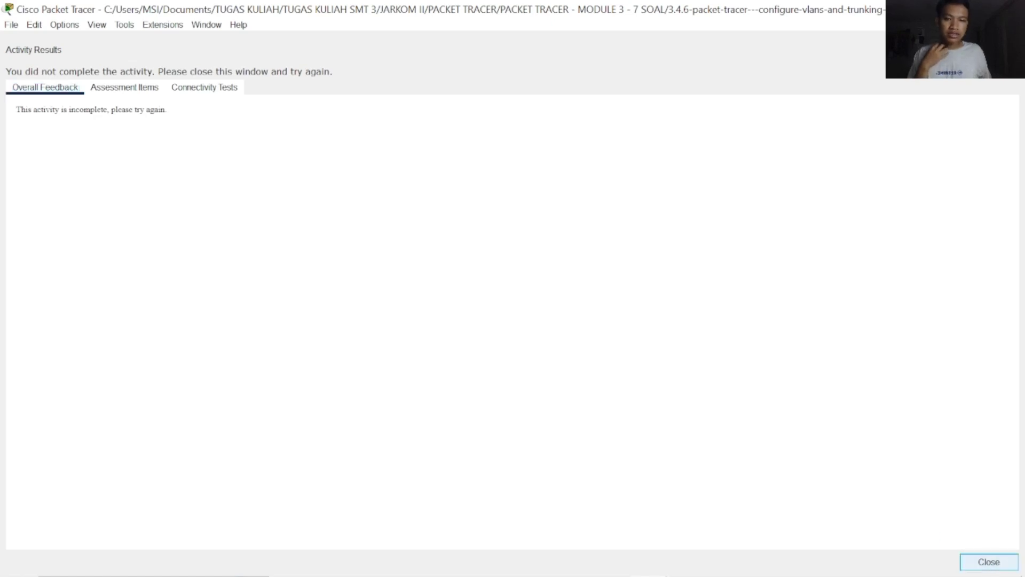
{"action": "left_click", "coordinate": [989, 562]}
{"action": "scroll", "coordinate": [230, 413], "scroll_direction": "down", "scroll_amount": 15}
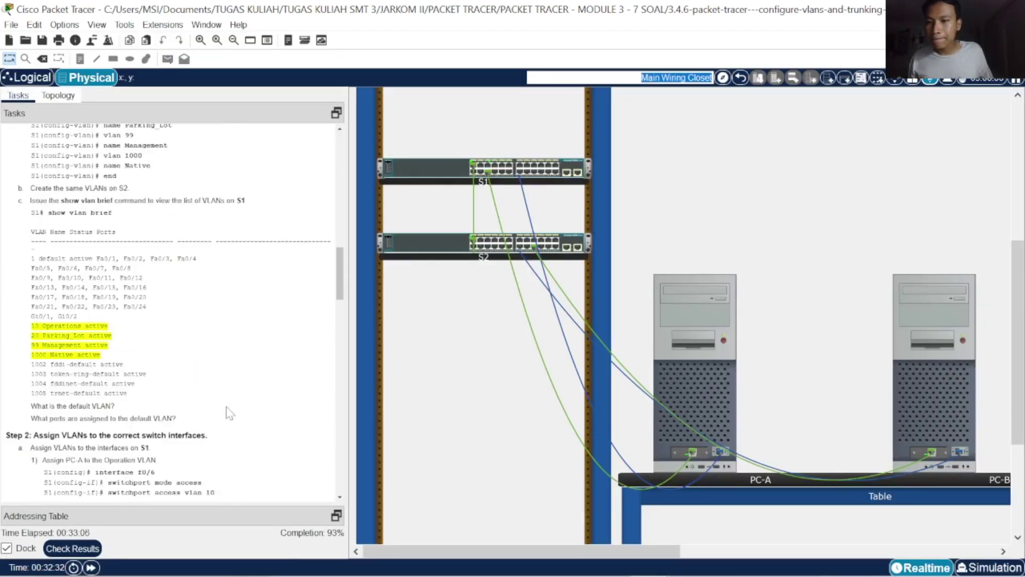
{"action": "scroll", "coordinate": [236, 376], "scroll_direction": "down", "scroll_amount": 15}
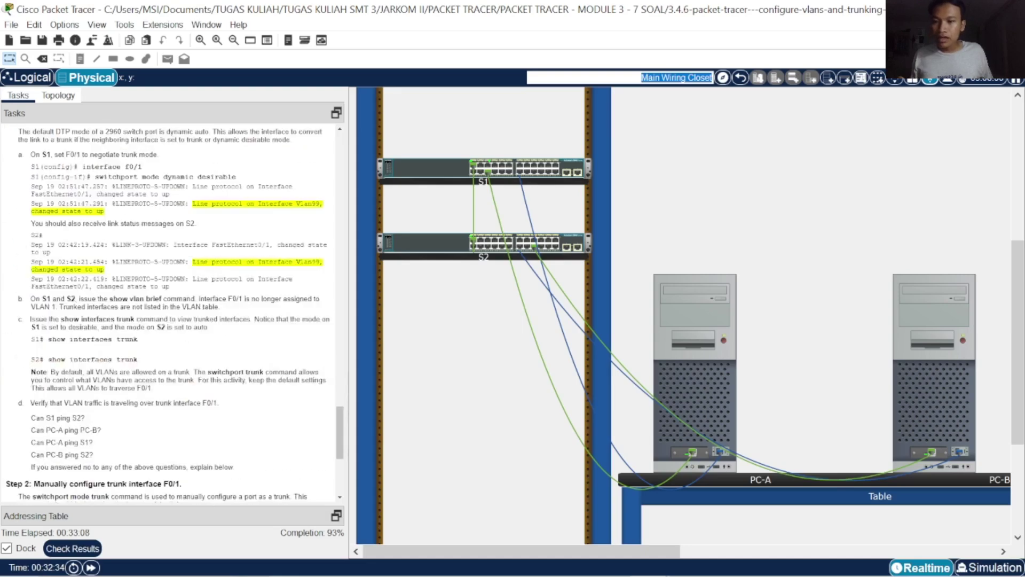
{"action": "scroll", "coordinate": [171, 310], "scroll_direction": "down", "scroll_amount": 5}
{"action": "scroll", "coordinate": [220, 166], "scroll_direction": "up", "scroll_amount": 12}
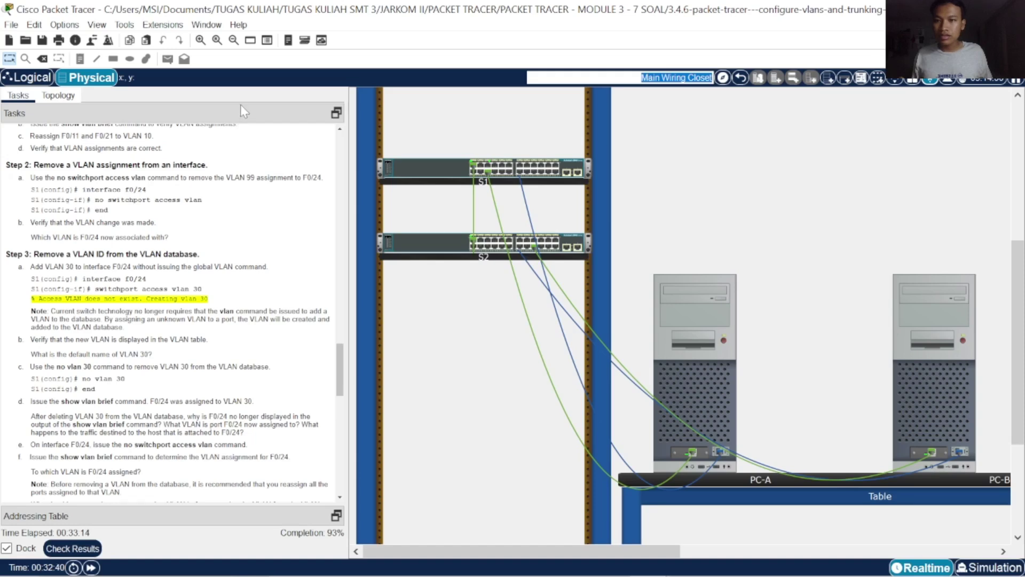
{"action": "left_click", "coordinate": [58, 96]}
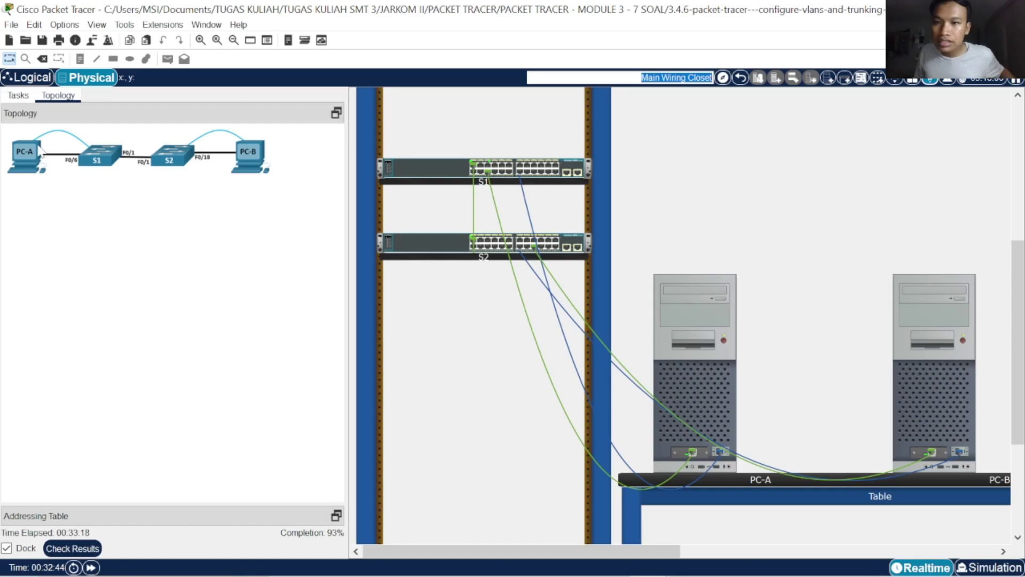
{"action": "left_click", "coordinate": [18, 95]}
{"action": "scroll", "coordinate": [177, 321], "scroll_direction": "down", "scroll_amount": 15}
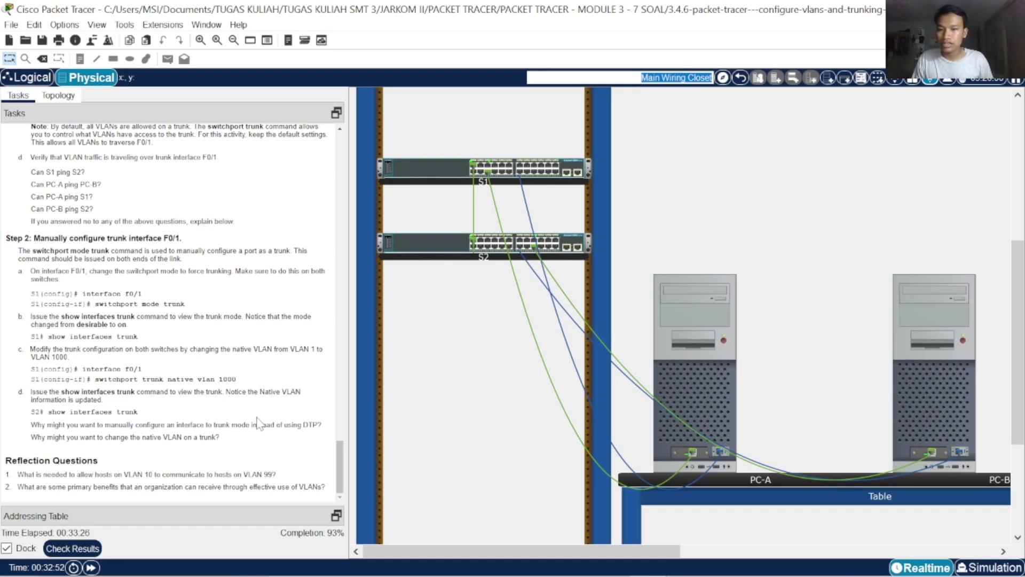
Open PC-B's console terminal to S2 and leave interface configuration mode
{"action": "left_click", "coordinate": [925, 401]}
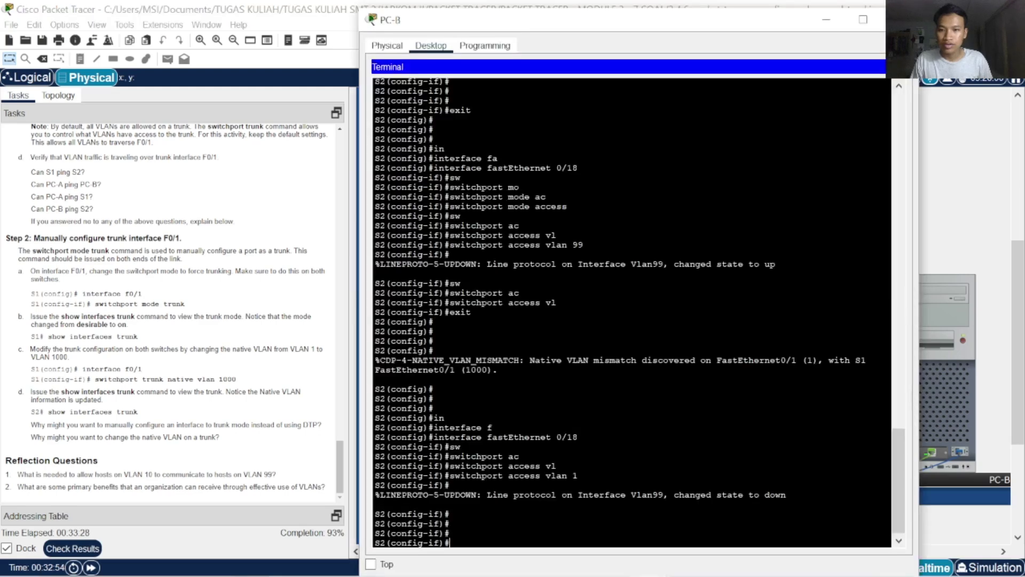
{"action": "scroll", "coordinate": [253, 422], "scroll_direction": "up", "scroll_amount": 5}
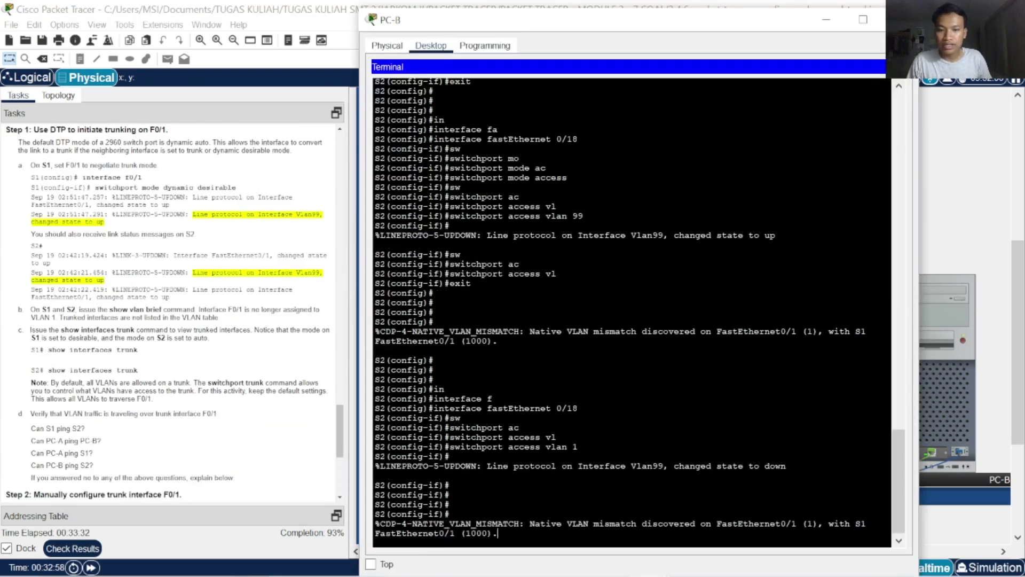
{"action": "key", "text": "Return"}
{"action": "key", "text": "Return"}
{"action": "key", "text": "Return"}
{"action": "key", "text": "Return"}
{"action": "type", "text": "exit"}
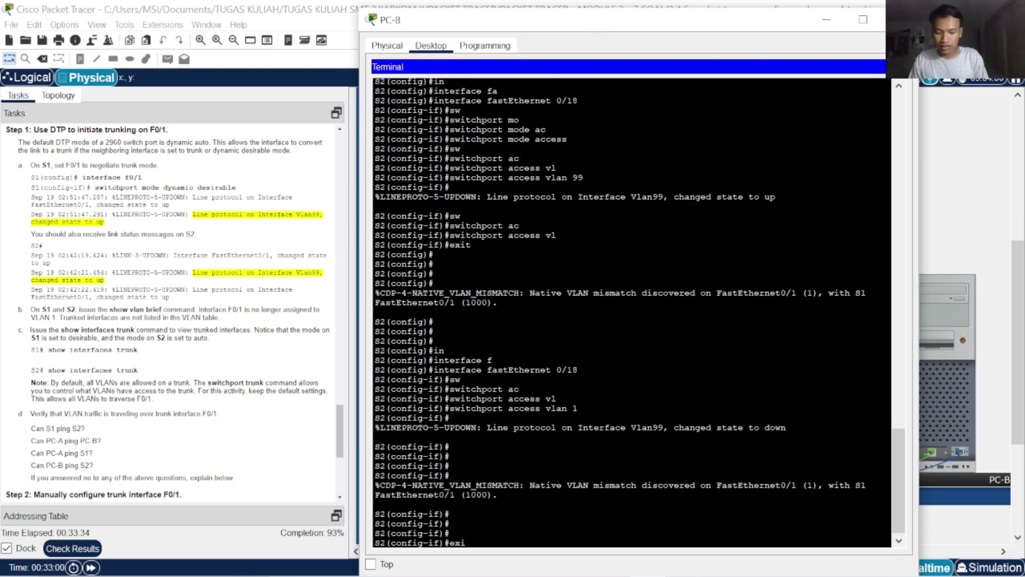
{"action": "key", "text": "Return"}
{"action": "key", "text": "Return"}
{"action": "key", "text": "Return"}
Enter interface configuration for FastEthernet0/18
{"action": "type", "text": "ins"}
{"action": "key", "text": "BackSpace"}
{"action": "type", "text": "t"}
{"action": "key", "text": "Tab"}
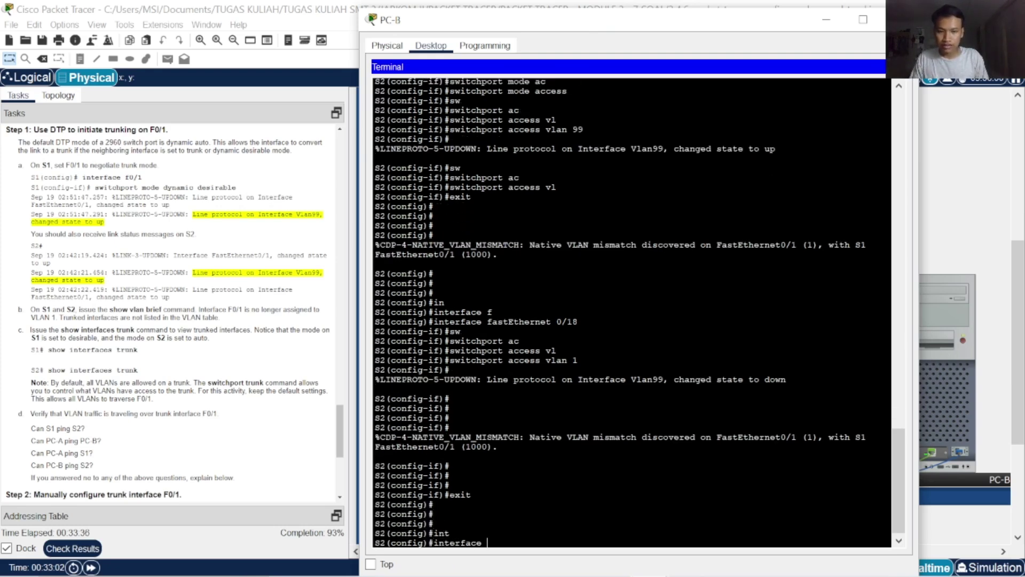
{"action": "type", "text": "f"}
{"action": "key", "text": "Tab"}
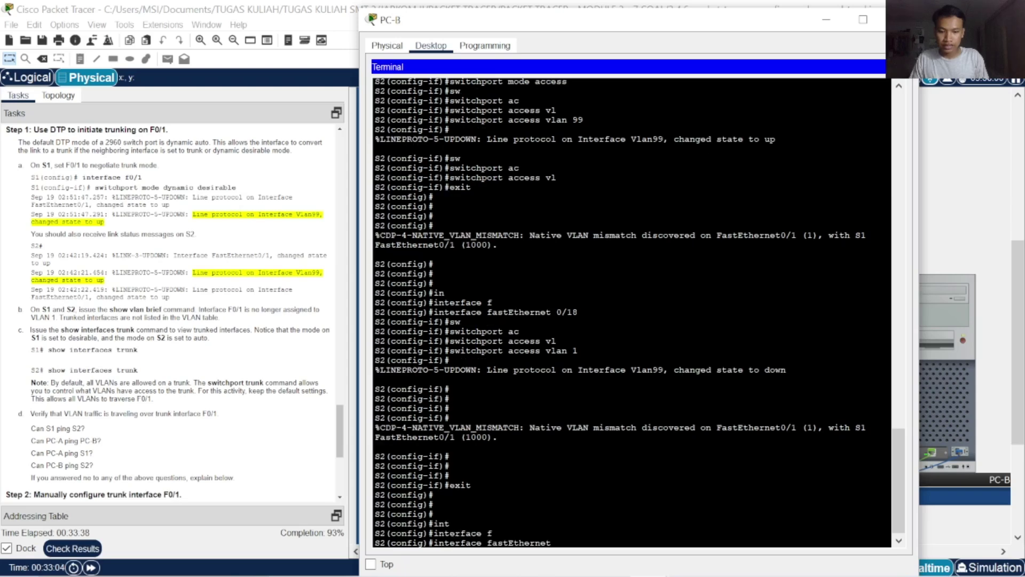
{"action": "type", "text": "0/18"}
{"action": "key", "text": "Return"}
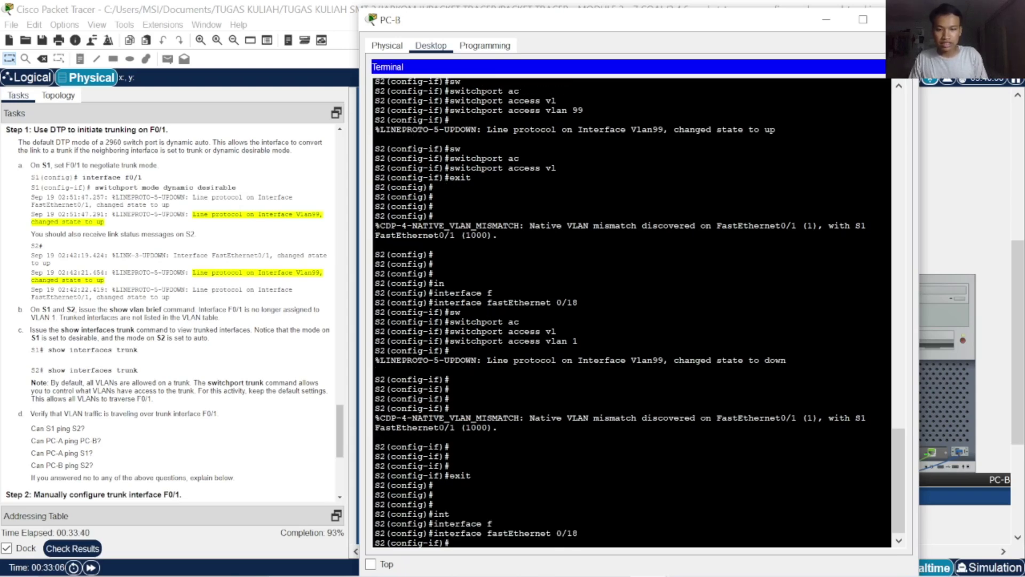
Assign FastEthernet0/18 to access VLAN 1000
{"action": "type", "text": "sw"}
{"action": "key", "text": "Tab"}
{"action": "type", "text": "ac"}
{"action": "key", "text": "Tab"}
{"action": "type", "text": "v"}
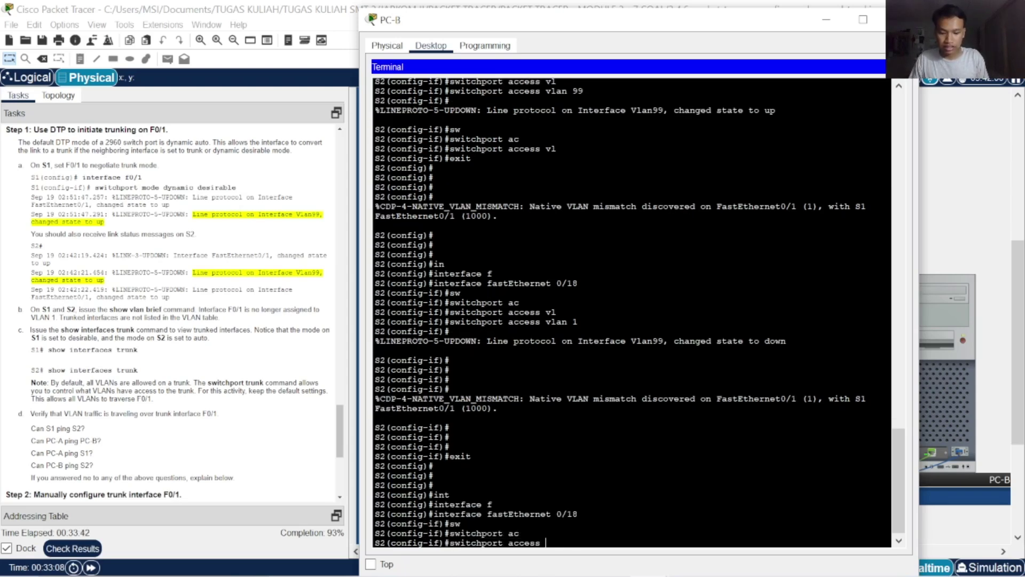
{"action": "key", "text": "Tab"}
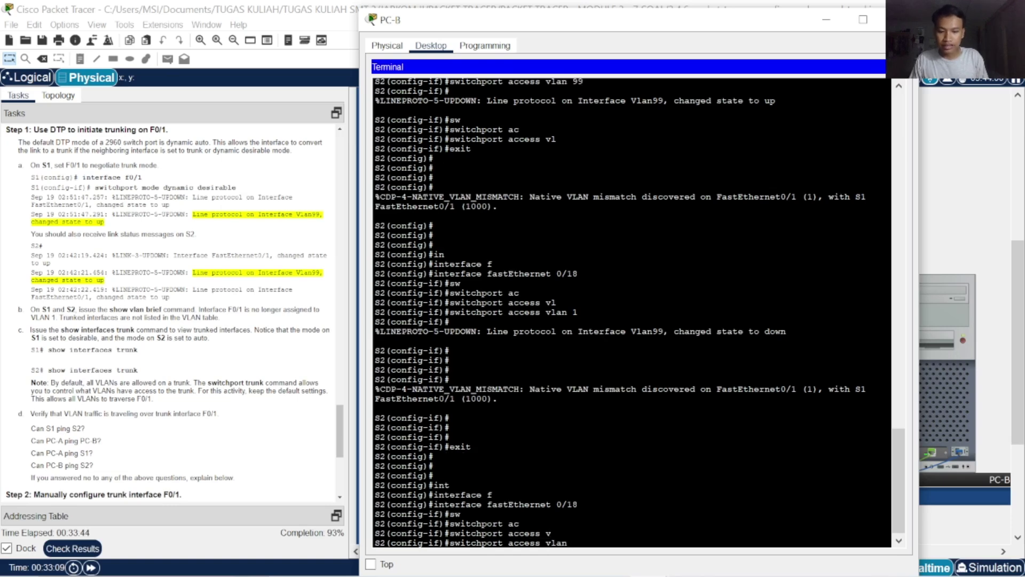
{"action": "type", "text": "1"}
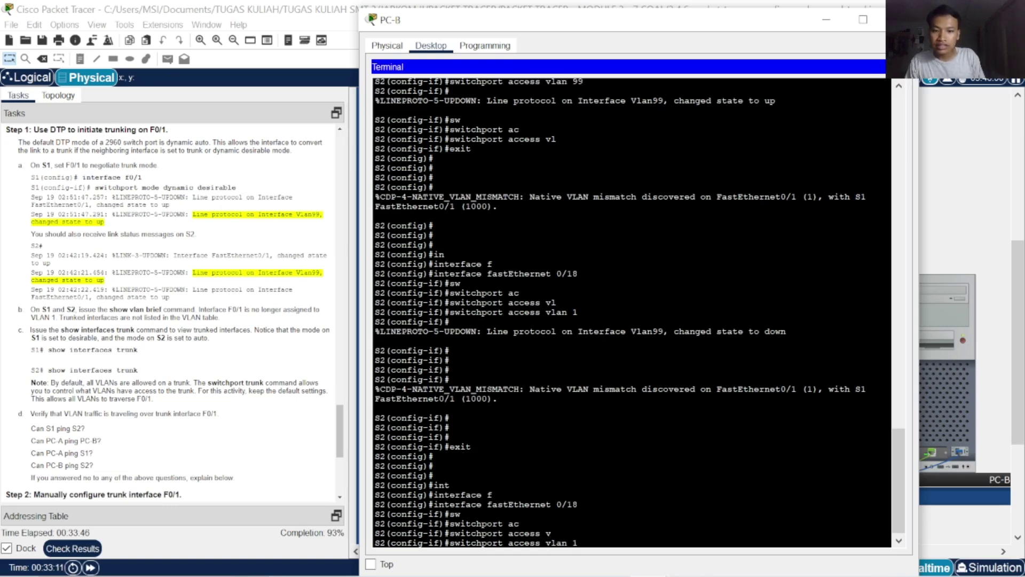
{"action": "type", "text": "000"}
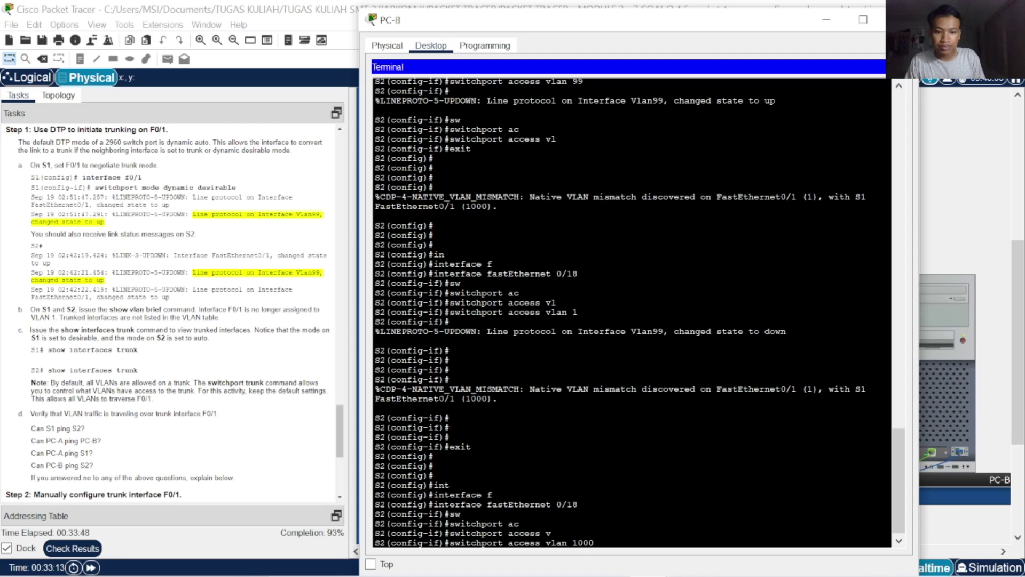
{"action": "key", "text": "Return"}
{"action": "key", "text": "Return"}
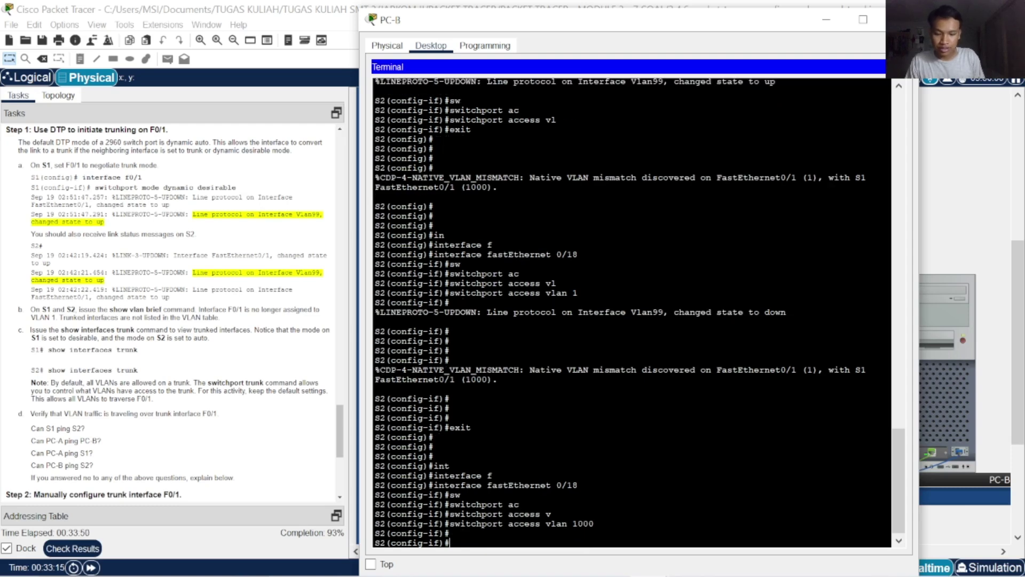
Put FastEthernet0/18 back on access VLAN 1 and exit configuration mode
{"action": "type", "text": "sw"}
{"action": "key", "text": "Tab"}
{"action": "type", "text": "ac"}
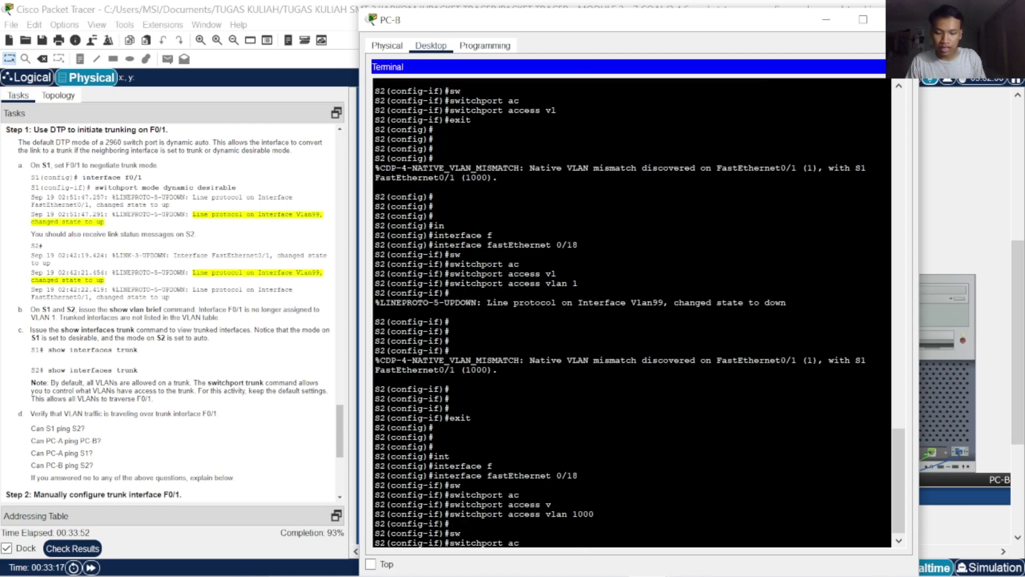
{"action": "key", "text": "Tab"}
{"action": "type", "text": "vl"}
{"action": "key", "text": "Tab"}
{"action": "type", "text": "1"}
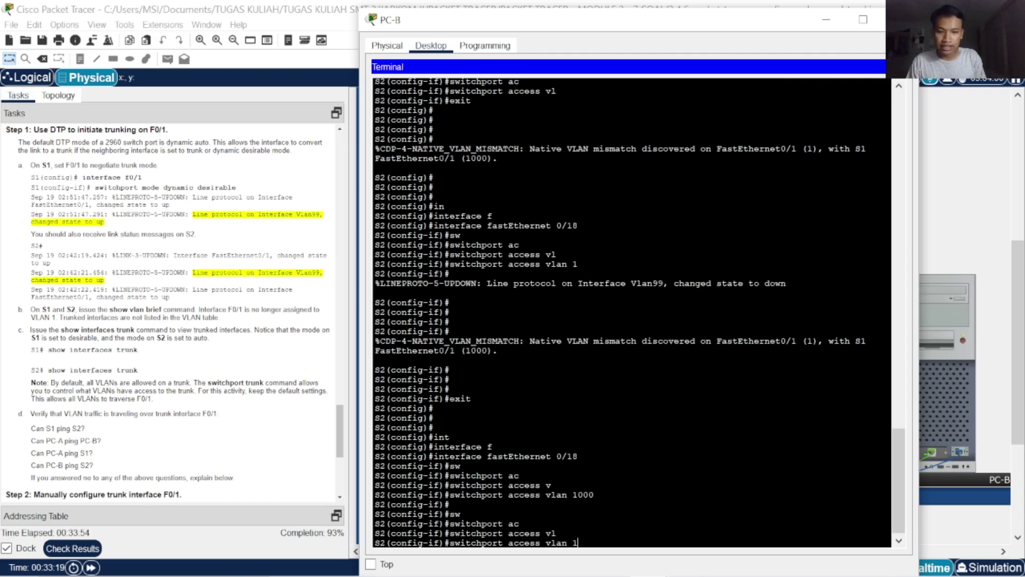
{"action": "key", "text": "Return"}
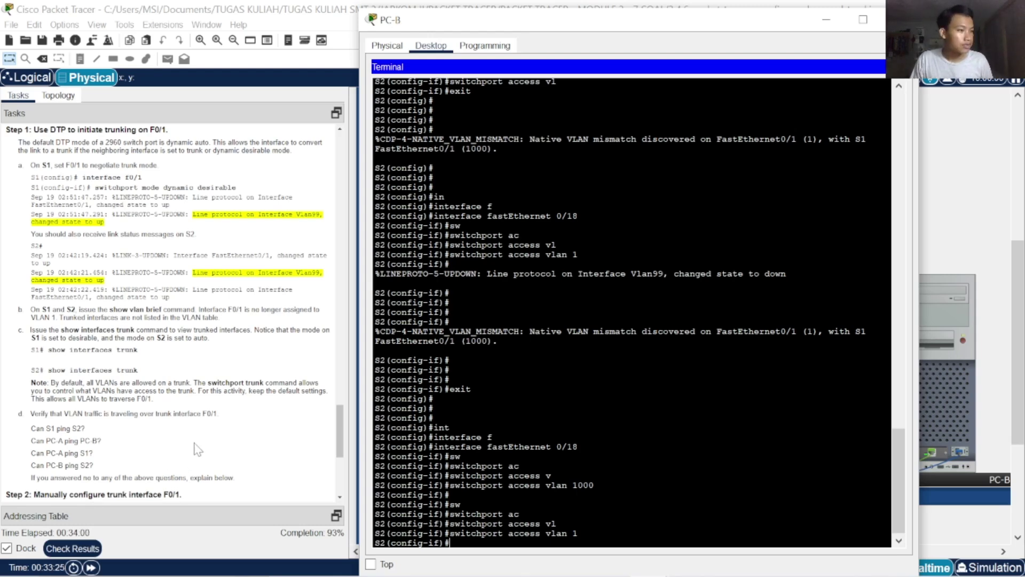
{"action": "type", "text": "exit"}
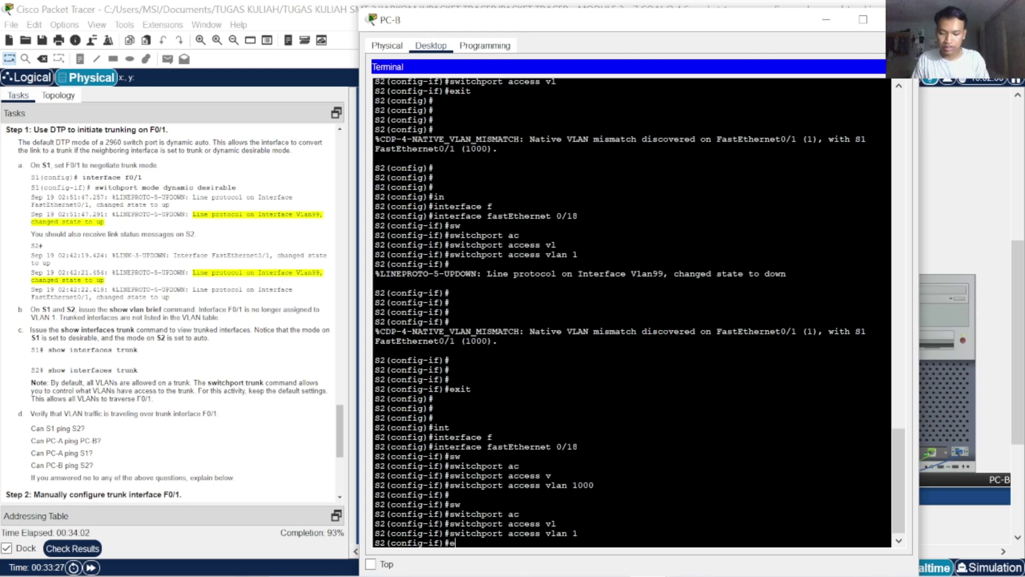
{"action": "key", "text": "Return"}
{"action": "key", "text": "Return"}
{"action": "key", "text": "Return"}
{"action": "key", "text": "Return"}
{"action": "key", "text": "Return"}
{"action": "type", "text": "exit"}
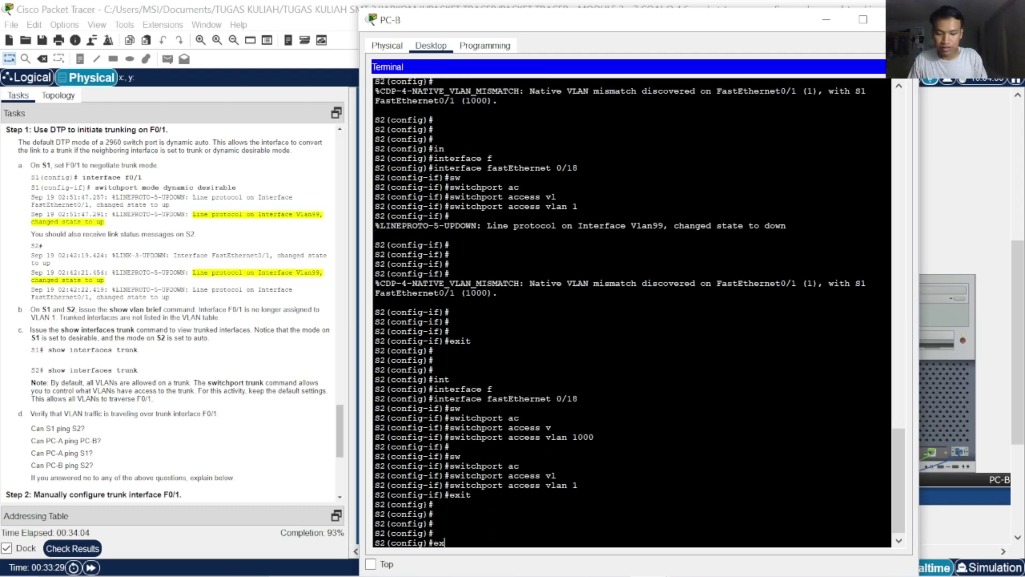
{"action": "key", "text": "Return"}
{"action": "key", "text": "Return"}
{"action": "key", "text": "Return"}
Run show ip interface brief on S2, showing Vlan99 at 192.168.1.12
{"action": "type", "text": "sw"}
{"action": "key", "text": "BackSpace"}
{"action": "type", "text": "h"}
{"action": "key", "text": "Tab"}
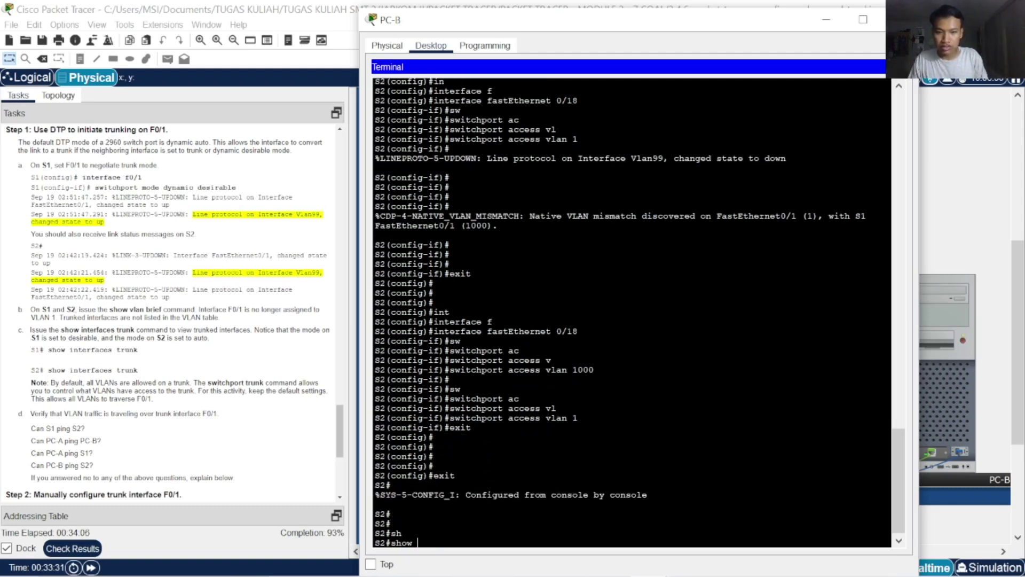
{"action": "type", "text": "ip"}
{"action": "key", "text": "Tab"}
{"action": "type", "text": "in"}
{"action": "key", "text": "Tab"}
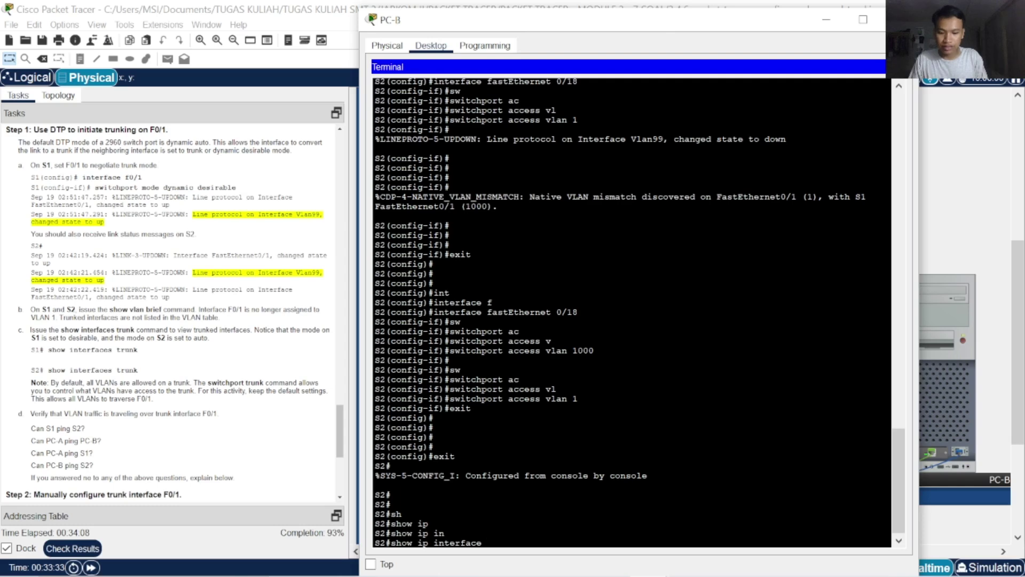
{"action": "type", "text": "b"}
{"action": "key", "text": "Tab"}
{"action": "type", "text": "r"}
{"action": "key", "text": "Return"}
{"action": "key", "text": "Return"}
{"action": "key", "text": "Return"}
{"action": "key", "text": "Return"}
{"action": "key", "text": "Return"}
{"action": "key", "text": "Return"}
{"action": "key", "text": "Return"}
{"action": "key", "text": "Return"}
{"action": "key", "text": "Return"}
{"action": "key", "text": "Return"}
{"action": "key", "text": "Return"}
{"action": "key", "text": "Return"}
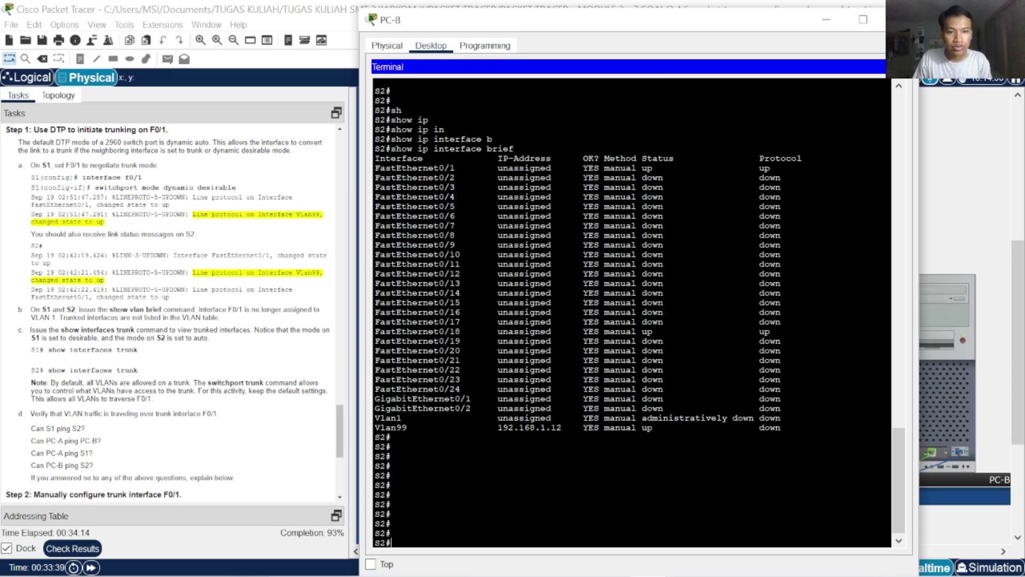
{"action": "key", "text": "Return"}
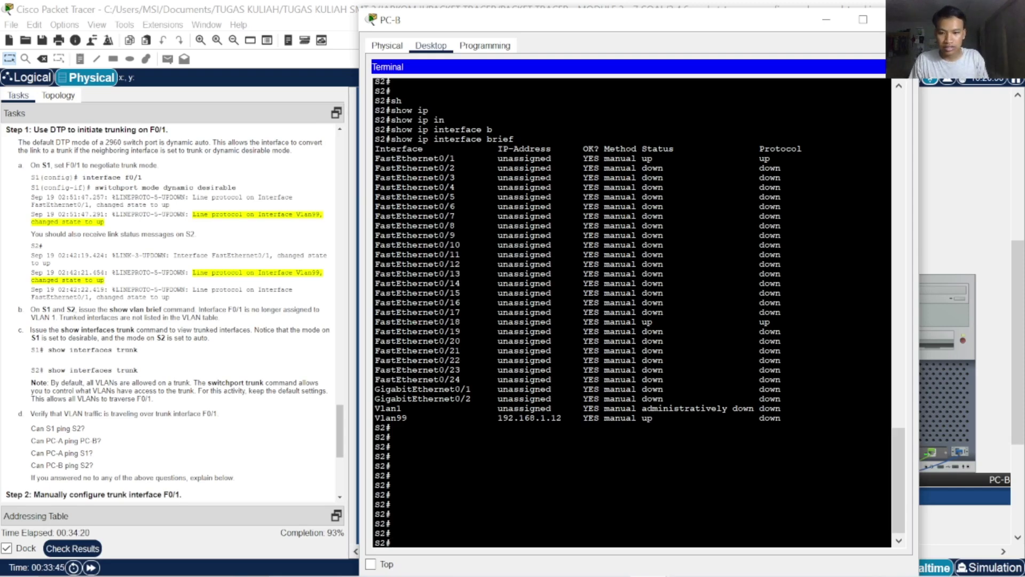
Run show vlan brief to display S2's VLAN table
{"action": "type", "text": "sho"}
{"action": "key", "text": "Tab"}
{"action": "type", "text": "ip"}
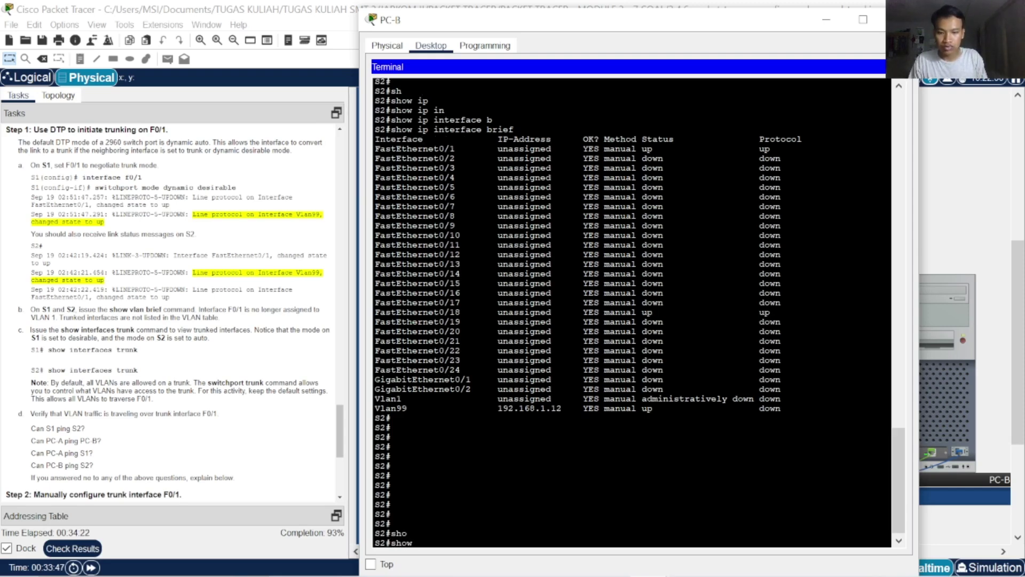
{"action": "key", "text": "Tab"}
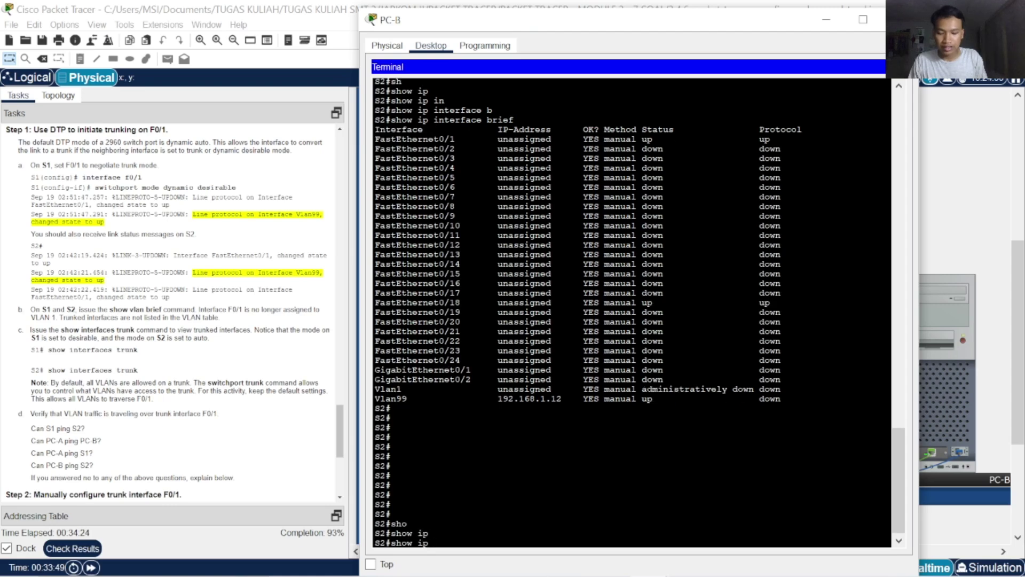
{"action": "type", "text": "v"}
{"action": "key", "text": "Tab"}
{"action": "key", "text": "BackSpace"}
{"action": "key", "text": "BackSpace"}
{"action": "key", "text": "BackSpace"}
{"action": "key", "text": "BackSpace"}
{"action": "type", "text": "v"}
{"action": "key", "text": "Tab"}
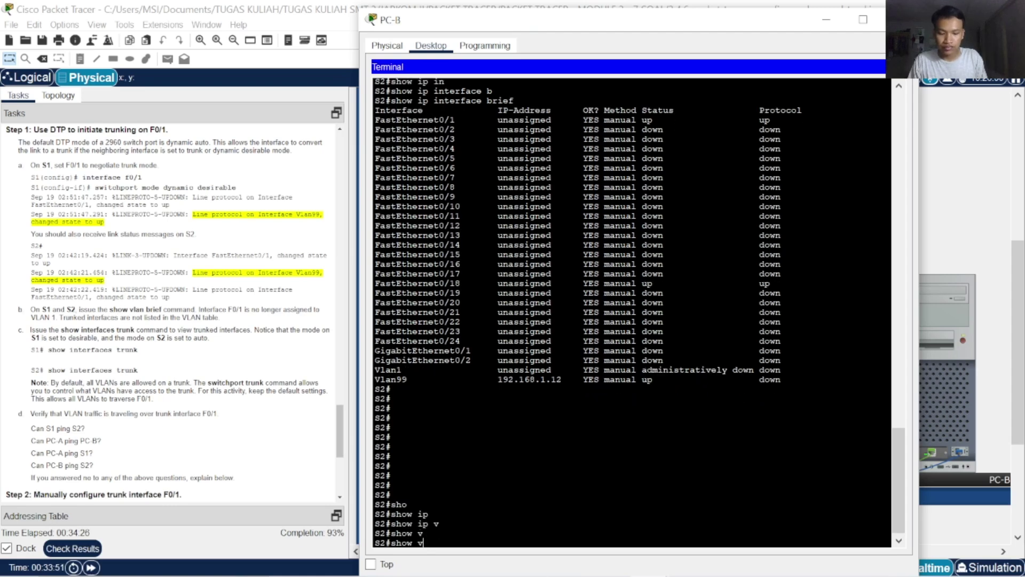
{"action": "type", "text": "l"}
{"action": "key", "text": "Tab"}
{"action": "type", "text": "br"}
{"action": "key", "text": "Tab"}
{"action": "key", "text": "Return"}
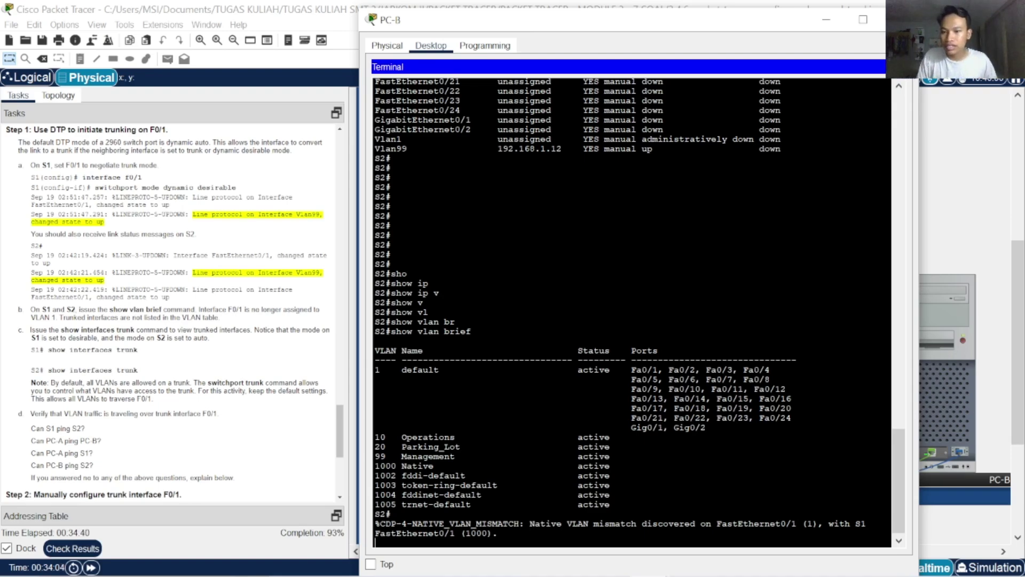
{"action": "scroll", "coordinate": [137, 361], "scroll_direction": "down", "scroll_amount": 5}
{"action": "scroll", "coordinate": [146, 354], "scroll_direction": "up", "scroll_amount": 10}
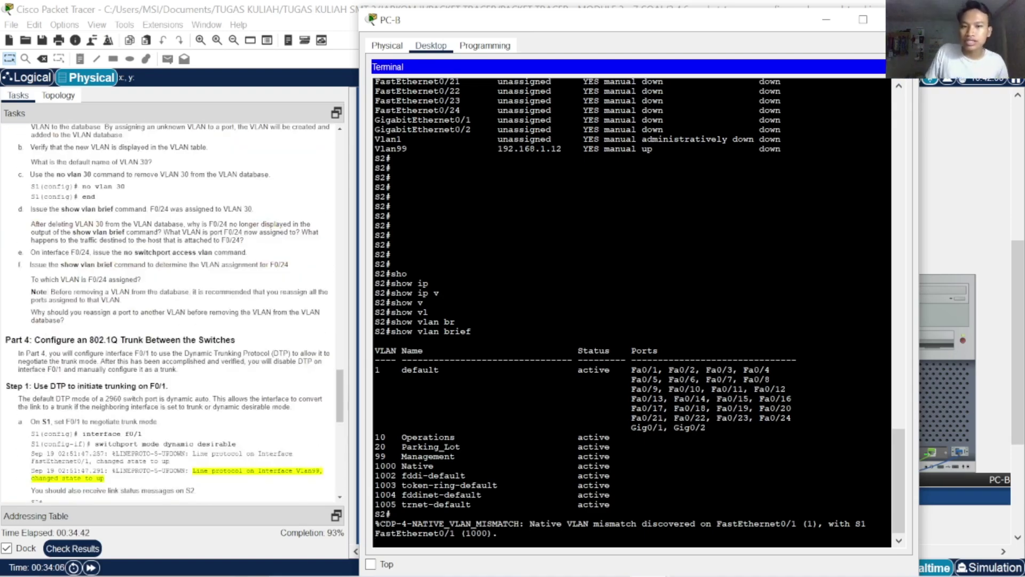
{"action": "scroll", "coordinate": [159, 345], "scroll_direction": "down", "scroll_amount": 5}
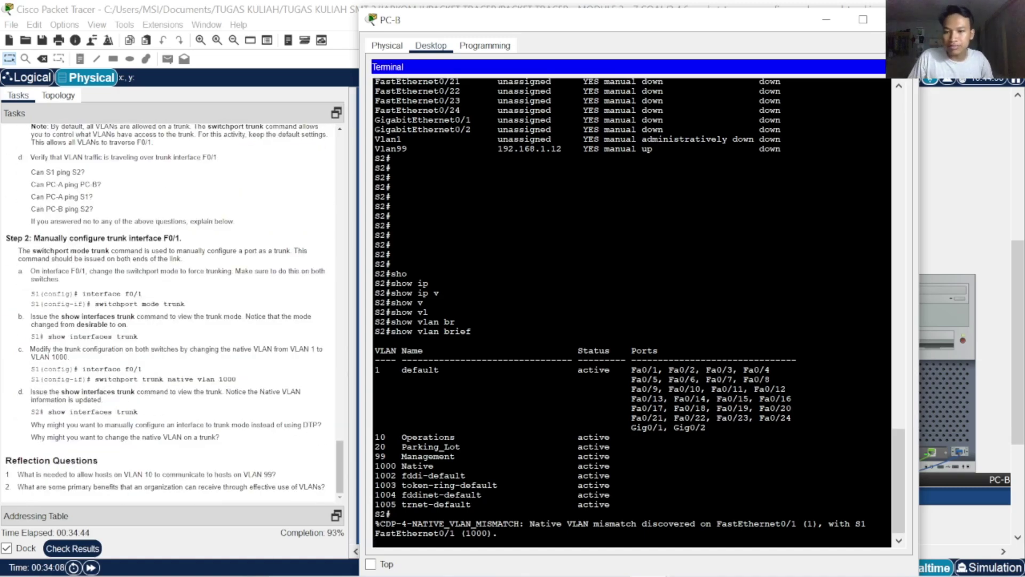
{"action": "scroll", "coordinate": [227, 352], "scroll_direction": "up", "scroll_amount": 8}
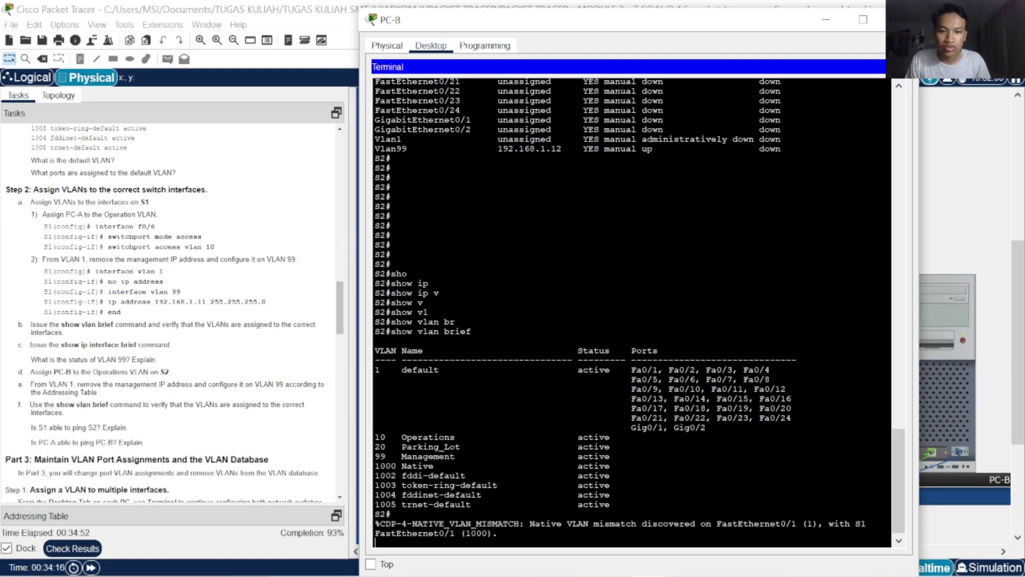
{"action": "key", "text": "Return"}
{"action": "key", "text": "Return"}
{"action": "key", "text": "Return"}
{"action": "key", "text": "Return"}
{"action": "key", "text": "Return"}
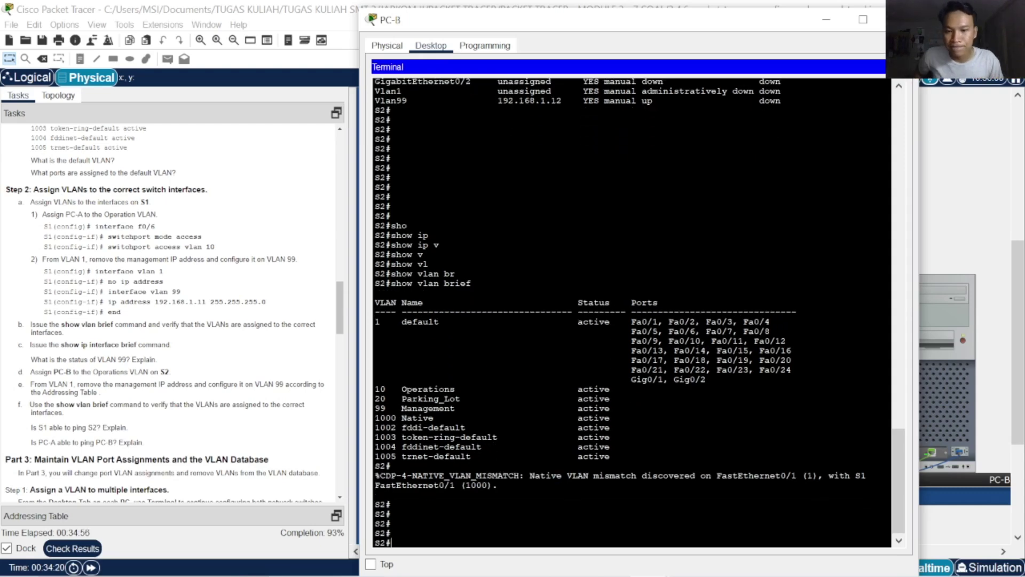
Enter global configuration on S2 and select interface FastEthernet0/18
{"action": "type", "text": "conf"}
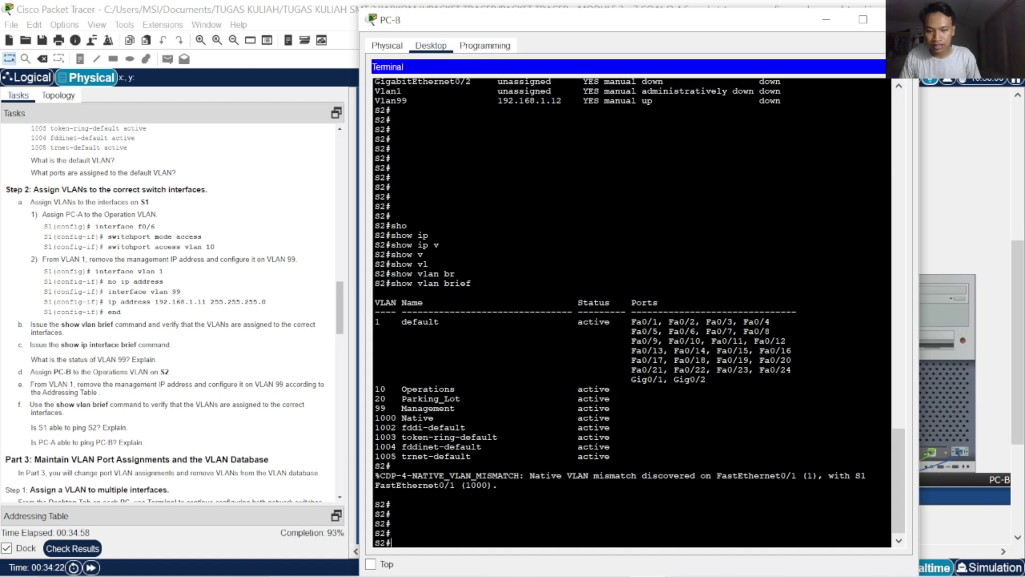
{"action": "key", "text": "Tab"}
{"action": "type", "text": "t"}
{"action": "key", "text": "Tab"}
{"action": "key", "text": "Return"}
{"action": "key", "text": "Return"}
{"action": "key", "text": "Return"}
{"action": "key", "text": "Return"}
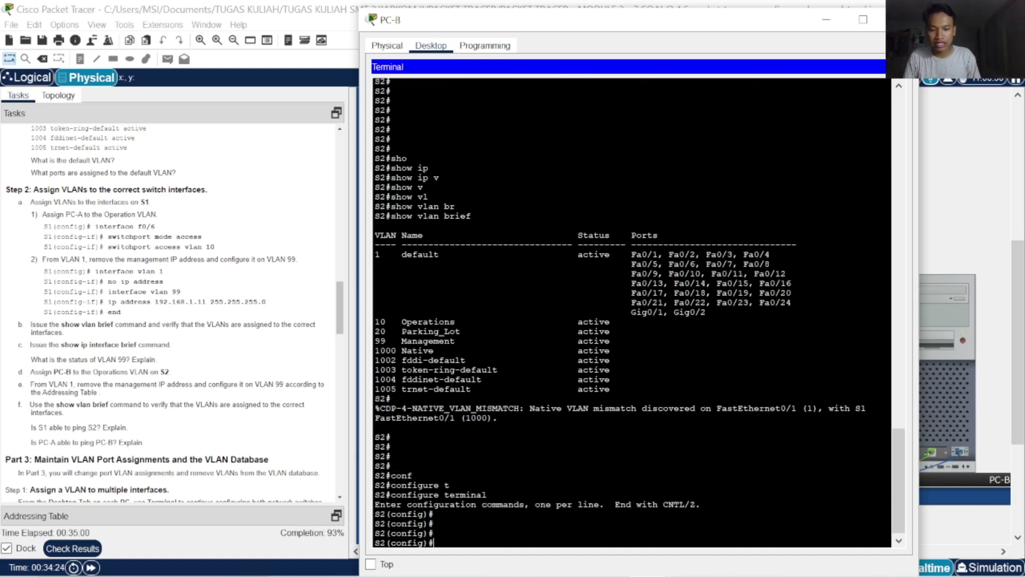
{"action": "type", "text": "in"}
{"action": "key", "text": "Tab"}
{"action": "type", "text": "f"}
{"action": "key", "text": "Tab"}
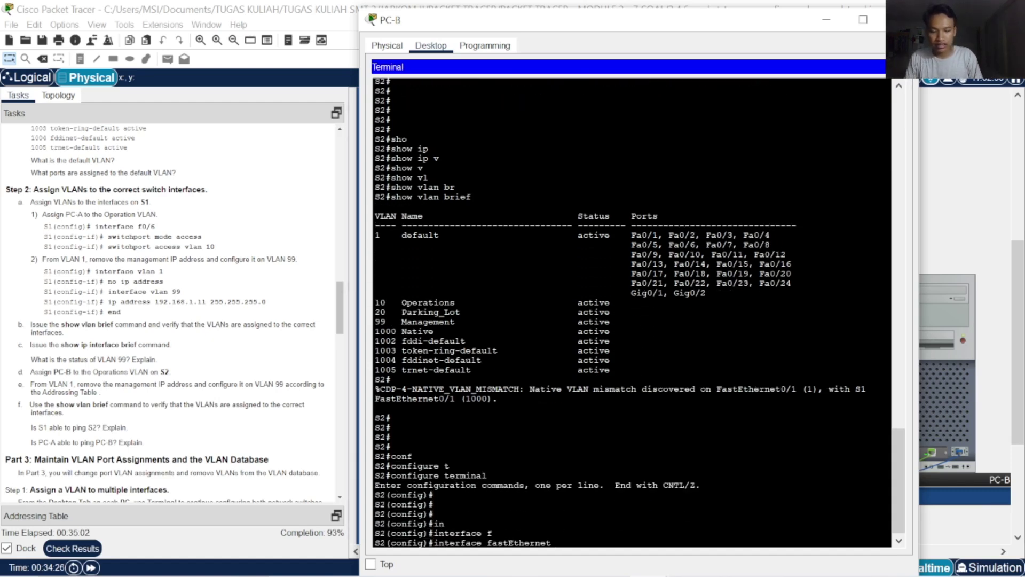
{"action": "type", "text": "0/./18"}
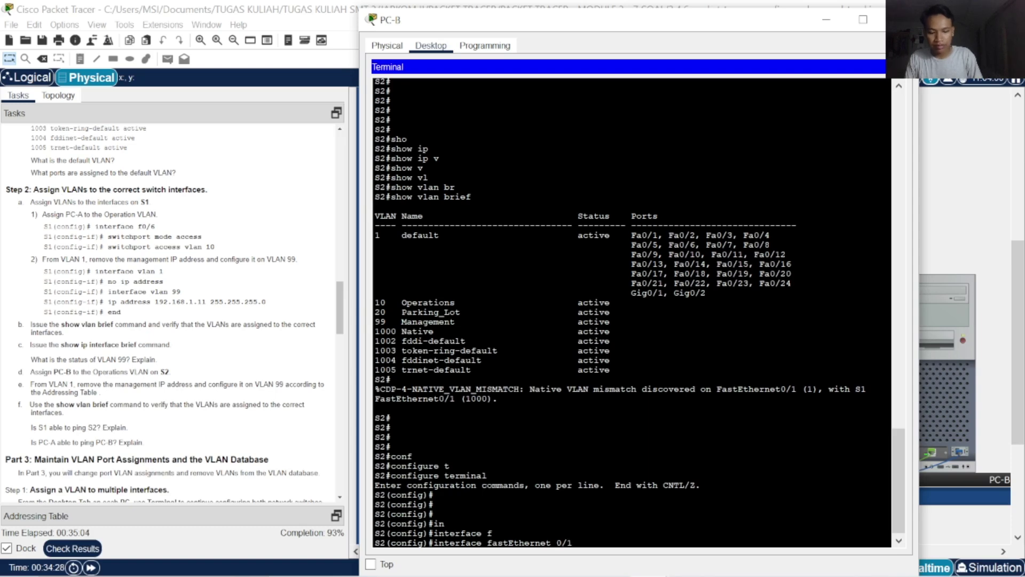
{"action": "key", "text": "Return"}
Assign FastEthernet0/18 as an access port in VLAN 10, then exit the interface
{"action": "type", "text": "sw"}
{"action": "key", "text": "Tab"}
{"action": "type", "text": "ac"}
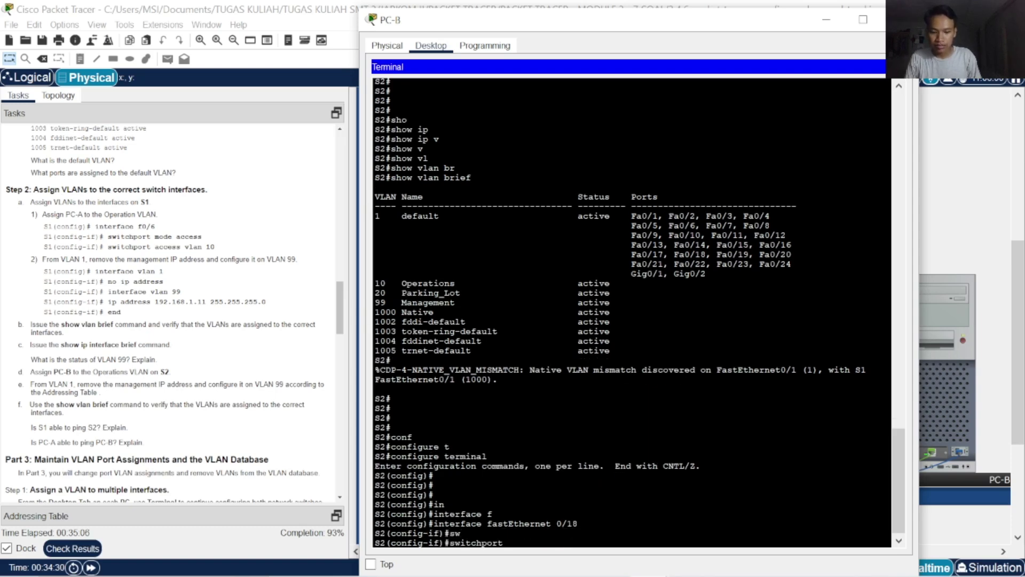
{"action": "key", "text": "Tab"}
{"action": "type", "text": "v"}
{"action": "key", "text": "Tab"}
{"action": "type", "text": "10"}
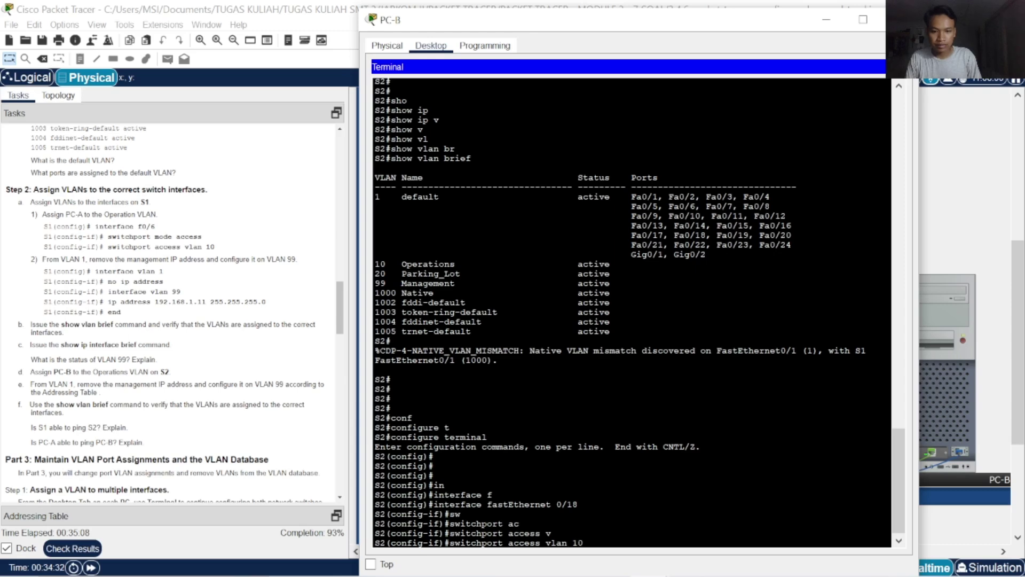
{"action": "key", "text": "Return"}
{"action": "type", "text": "exit"}
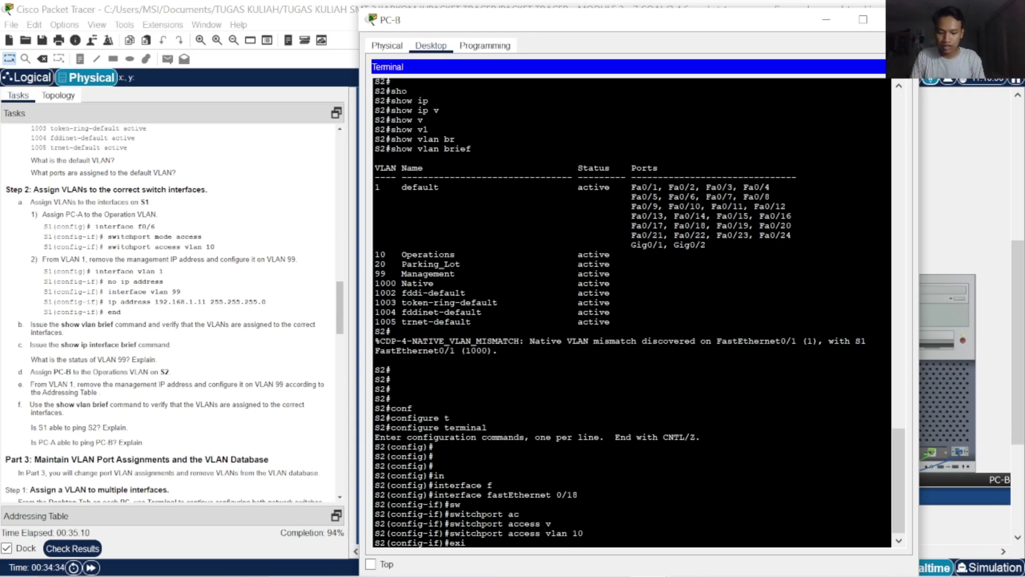
{"action": "key", "text": "Return"}
{"action": "key", "text": "Return"}
{"action": "key", "text": "Return"}
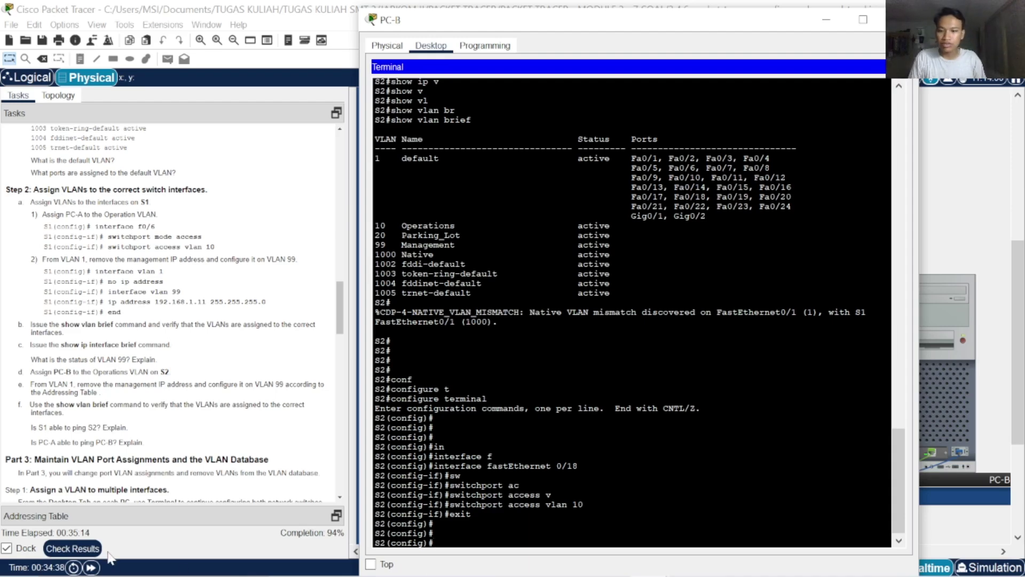
Check the activity results and assessment items, now 73/77 at 94% completion
{"action": "left_click", "coordinate": [73, 548]}
{"action": "left_click", "coordinate": [140, 90]}
{"action": "scroll", "coordinate": [220, 385], "scroll_direction": "down", "scroll_amount": 15}
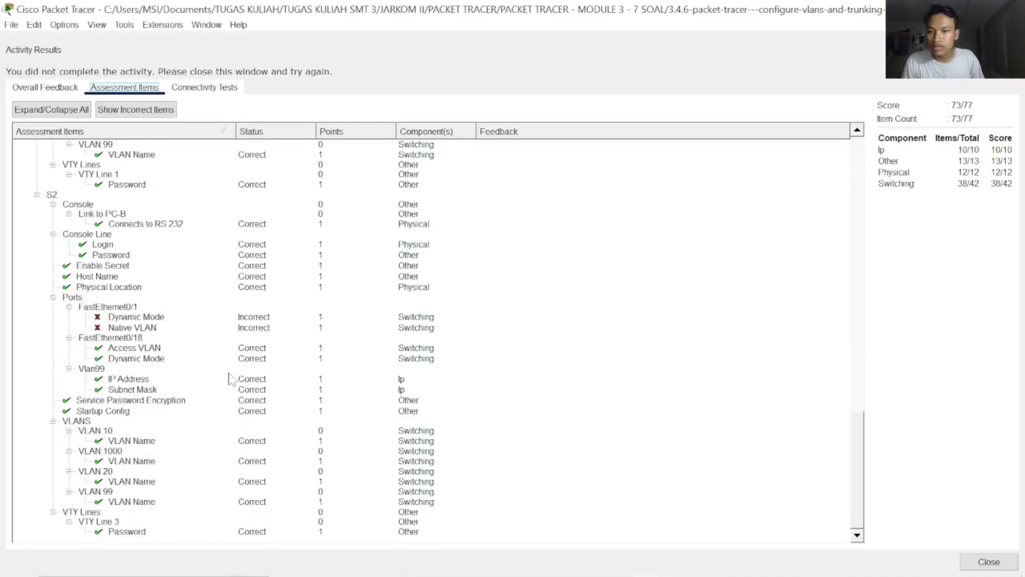
{"action": "left_click", "coordinate": [988, 566]}
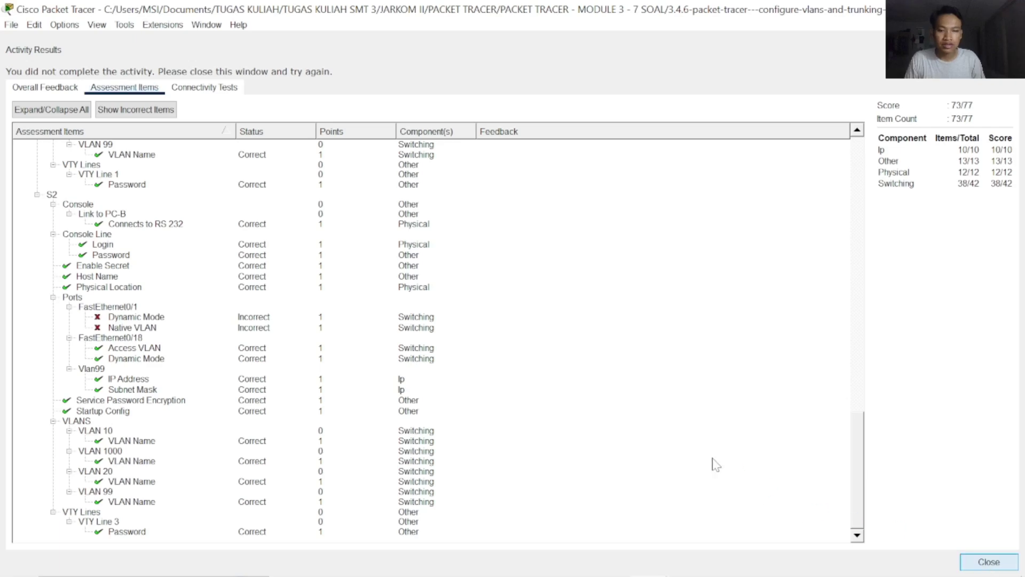
{"action": "left_click", "coordinate": [916, 368]}
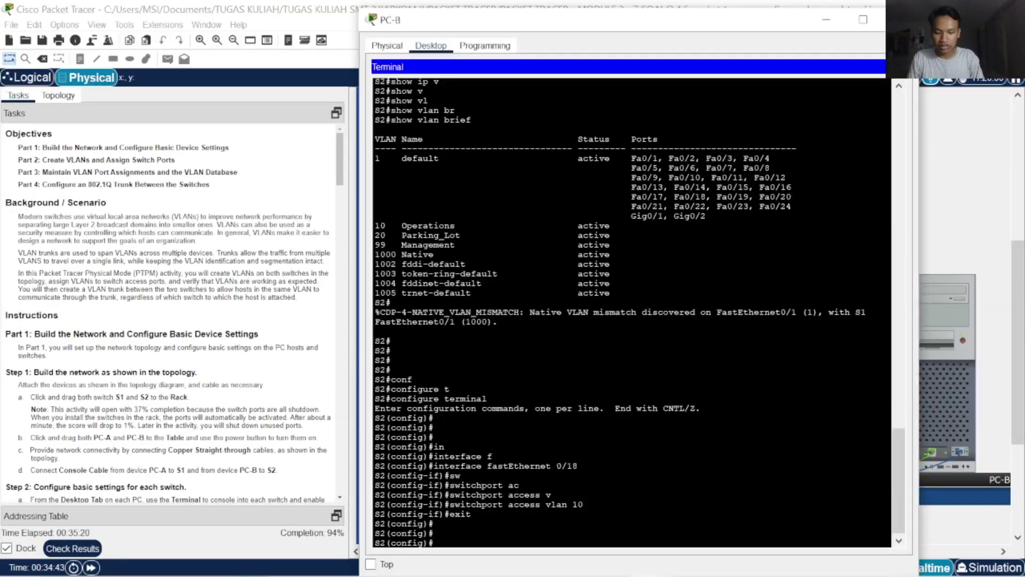
Select interface FastEthernet0/1 on S2
{"action": "type", "text": "in"}
{"action": "key", "text": "Tab"}
{"action": "type", "text": "t"}
{"action": "key", "text": "Tab"}
{"action": "key", "text": "BackSpace"}
{"action": "type", "text": "face"}
{"action": "key", "text": "Tab"}
{"action": "type", "text": "0"}
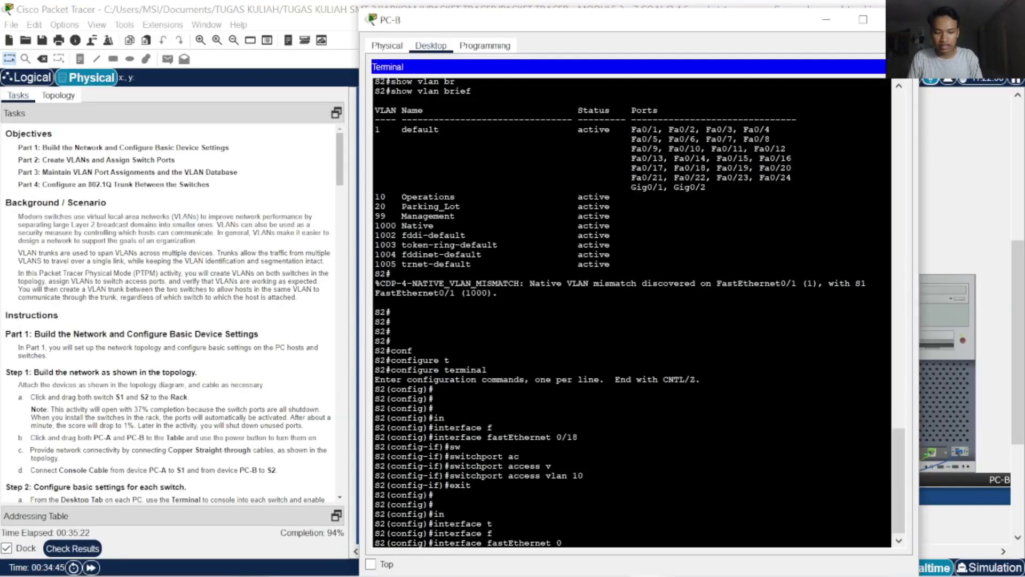
{"action": "type", "text": "/1"}
{"action": "key", "text": "Return"}
Try a switchport dynamic command on F0/1, then abandon it
{"action": "type", "text": "sw"}
{"action": "key", "text": "Tab"}
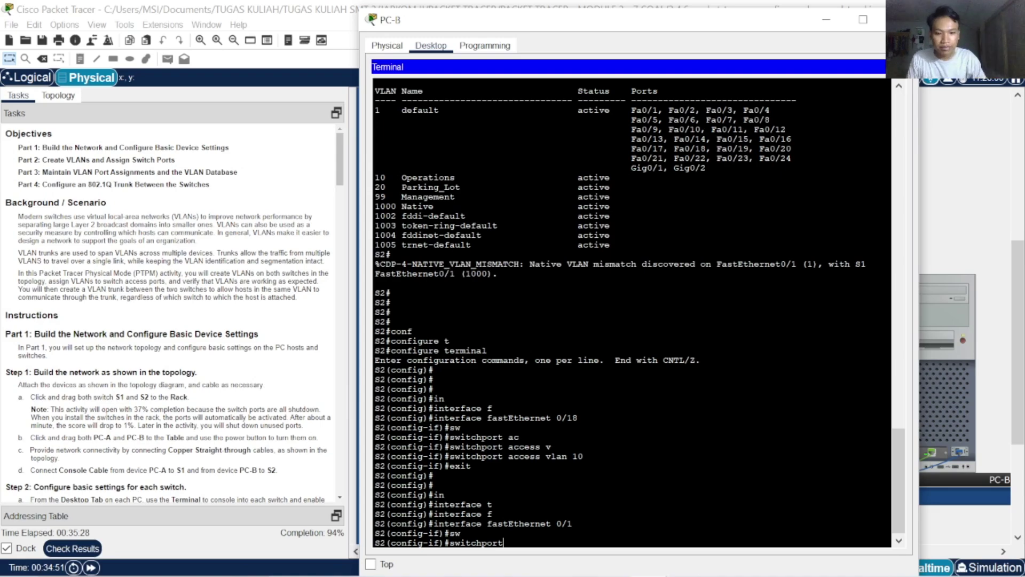
{"action": "key", "text": "BackSpace"}
{"action": "key", "text": "BackSpace"}
{"action": "key", "text": "BackSpace"}
{"action": "key", "text": "BackSpace"}
{"action": "key", "text": "BackSpace"}
{"action": "key", "text": "BackSpace"}
{"action": "key", "text": "BackSpace"}
{"action": "key", "text": "BackSpace"}
{"action": "key", "text": "BackSpace"}
{"action": "type", "text": "dy"}
{"action": "key", "text": "Tab"}
{"action": "type", "text": "n"}
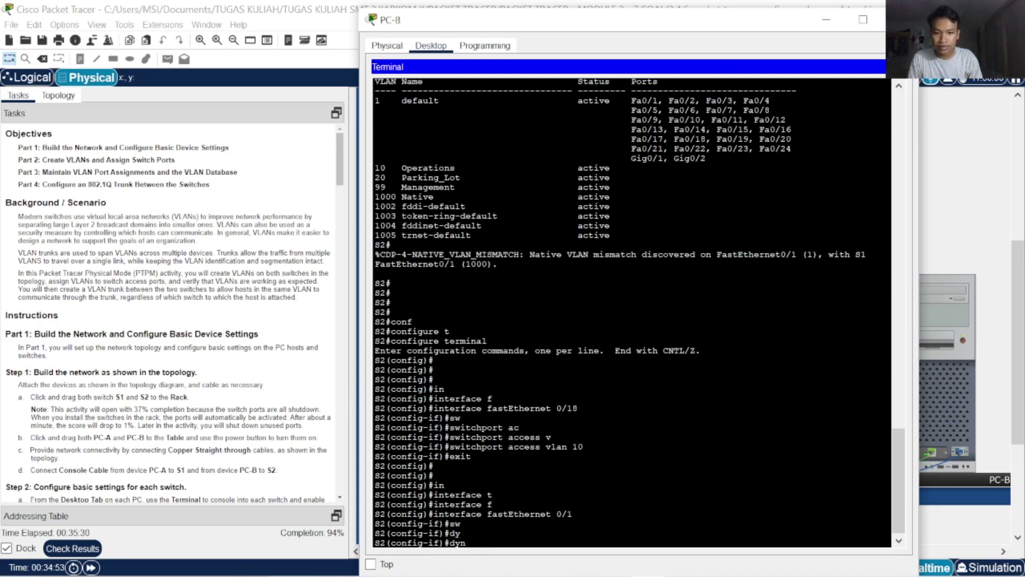
{"action": "key", "text": "Tab"}
{"action": "key", "text": "BackSpace"}
{"action": "key", "text": "BackSpace"}
{"action": "key", "text": "BackSpace"}
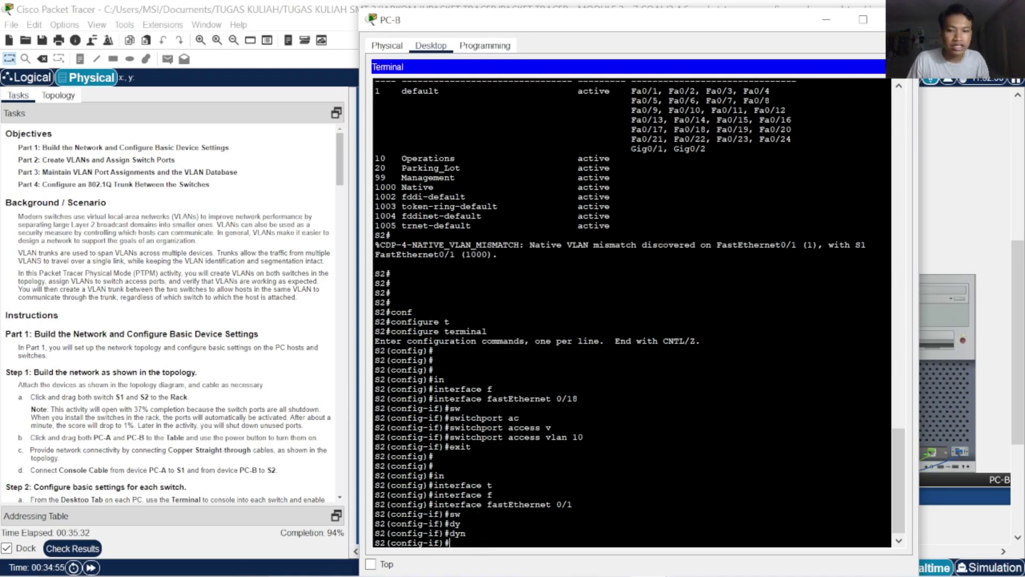
{"action": "scroll", "coordinate": [171, 310], "scroll_direction": "down", "scroll_amount": 15}
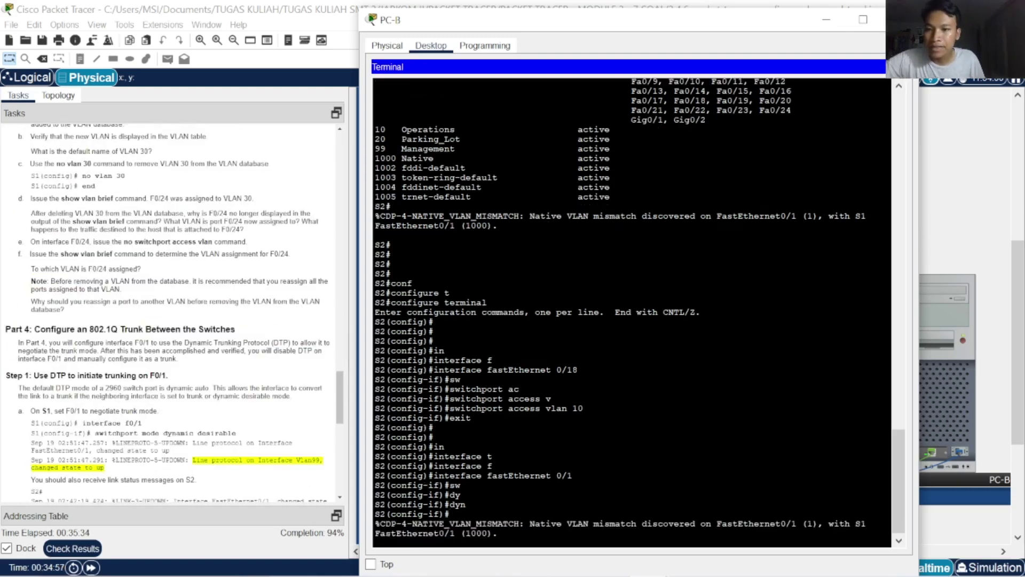
{"action": "scroll", "coordinate": [169, 379], "scroll_direction": "down", "scroll_amount": 6}
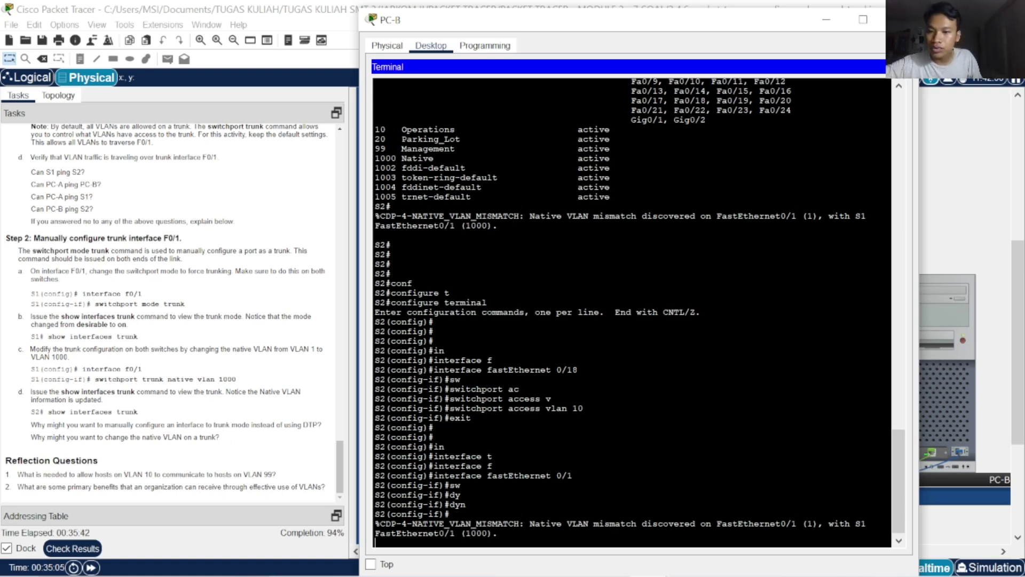
{"action": "key", "text": "Return"}
{"action": "key", "text": "Return"}
{"action": "key", "text": "Return"}
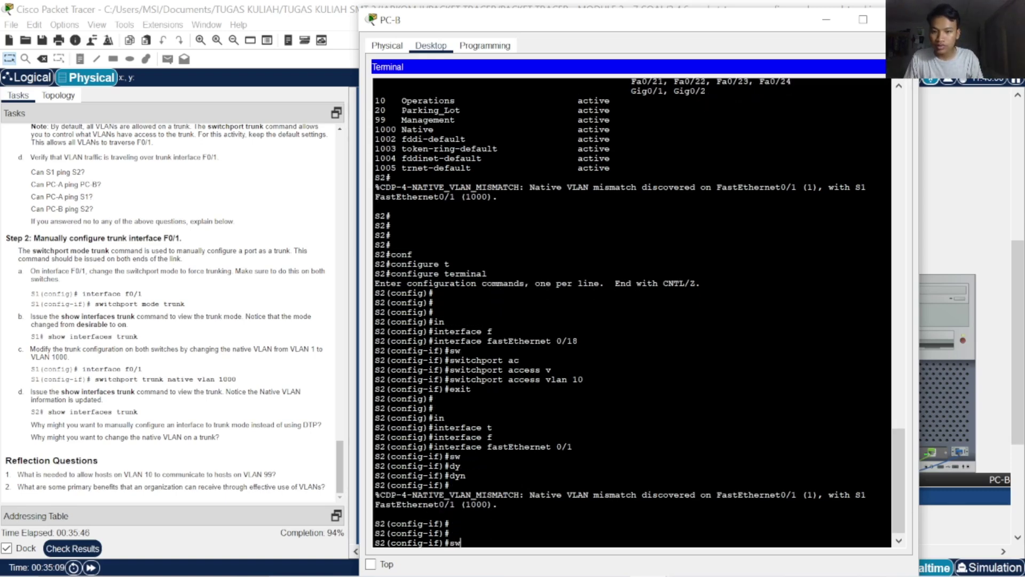
Set the trunk native VLAN on FastEthernet0/1 to 1000
{"action": "type", "text": "sw"}
{"action": "key", "text": "Tab"}
{"action": "type", "text": "tr"}
{"action": "key", "text": "Tab"}
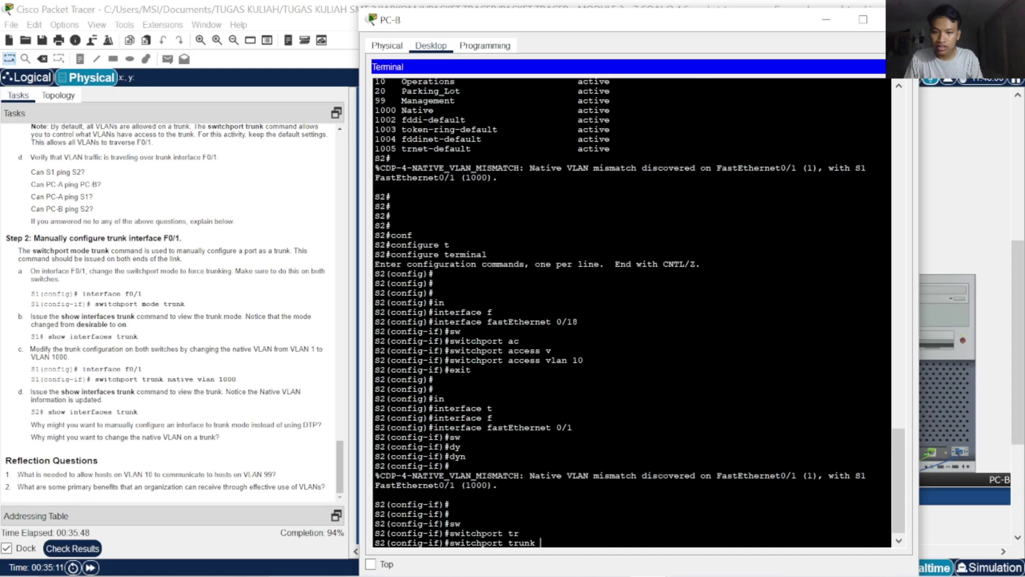
{"action": "type", "text": "ma"}
{"action": "key", "text": "Tab"}
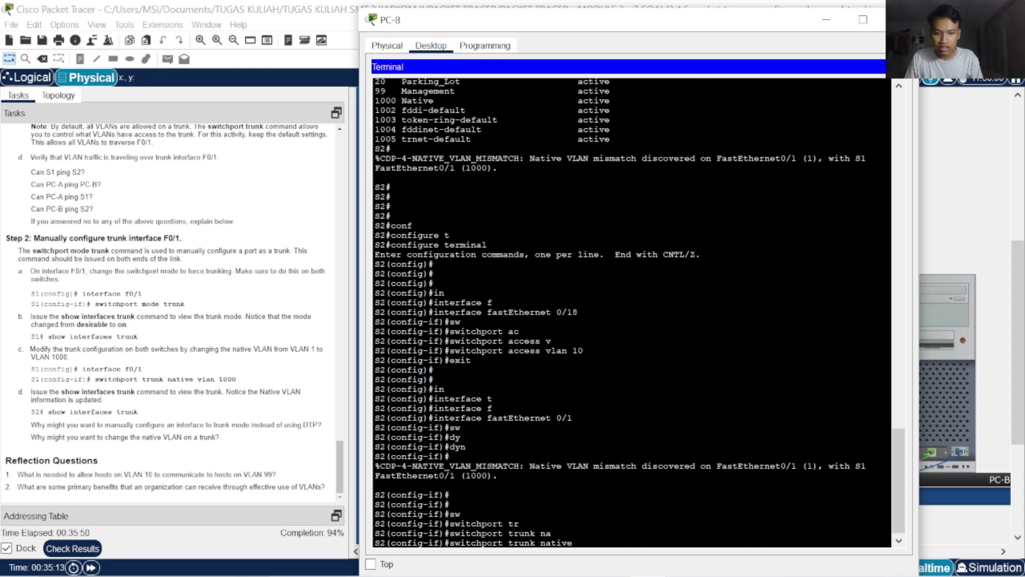
{"action": "type", "text": "v"}
{"action": "key", "text": "Tab"}
{"action": "type", "text": "1"}
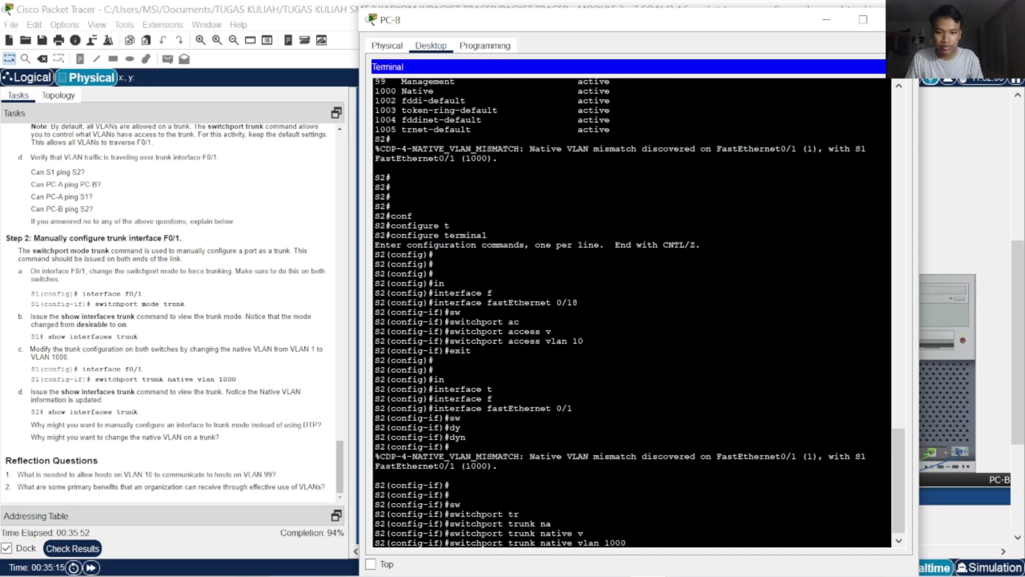
{"action": "type", "text": "000"}
{"action": "key", "text": "Return"}
{"action": "key", "text": "Return"}
{"action": "key", "text": "Return"}
{"action": "key", "text": "Return"}
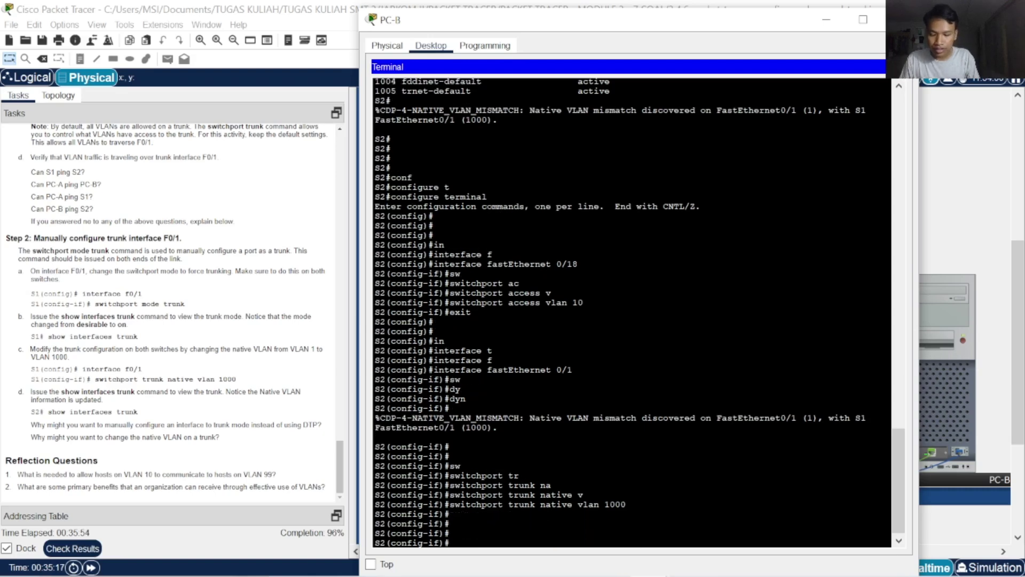
Check the activity results and assessment items, now at 96% completion
{"action": "left_click", "coordinate": [65, 549]}
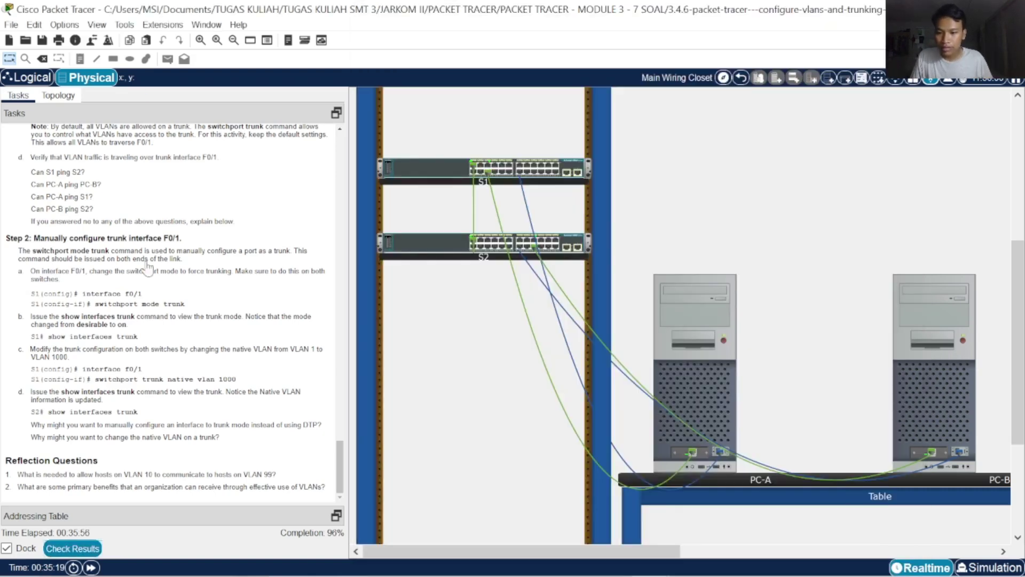
{"action": "left_click", "coordinate": [127, 88]}
{"action": "scroll", "coordinate": [223, 352], "scroll_direction": "down", "scroll_amount": 10}
{"action": "scroll", "coordinate": [223, 358], "scroll_direction": "down", "scroll_amount": 12}
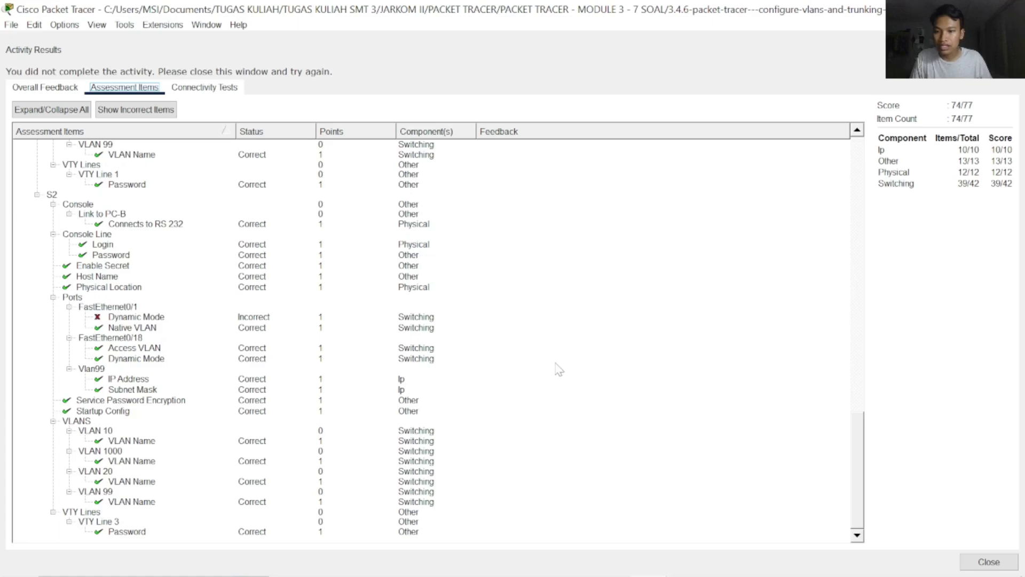
{"action": "left_click", "coordinate": [989, 560]}
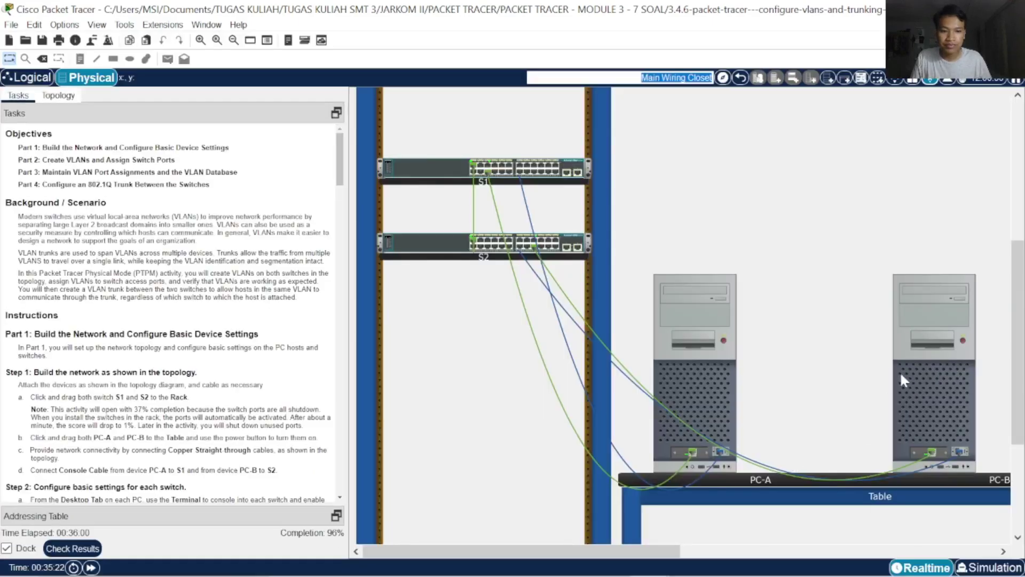
Scroll the instructions to Part 4, Step 1 on using DTP to trunk F0/1
{"action": "scroll", "coordinate": [251, 419], "scroll_direction": "down", "scroll_amount": 20}
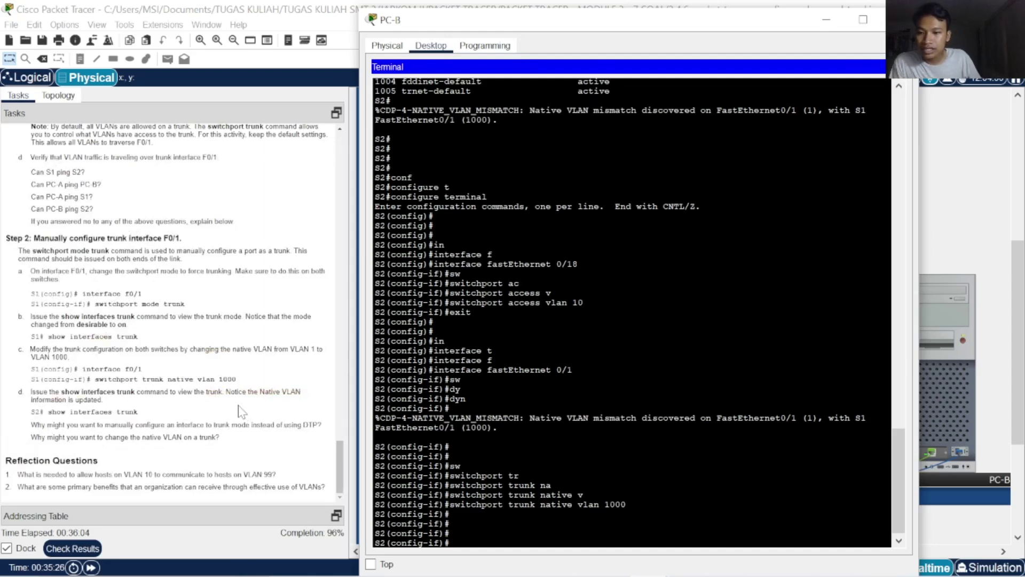
{"action": "scroll", "coordinate": [214, 422], "scroll_direction": "up", "scroll_amount": 5}
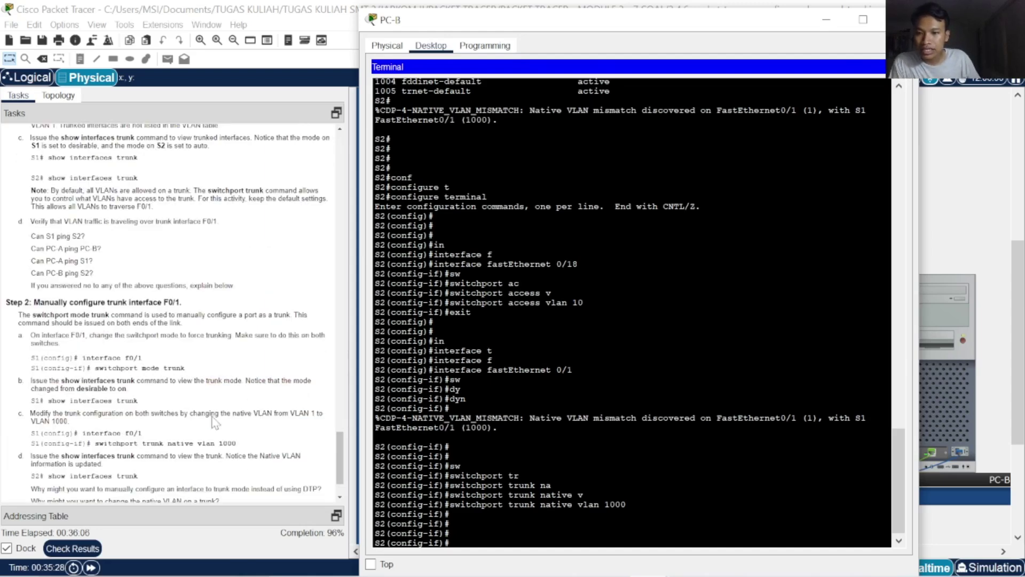
{"action": "scroll", "coordinate": [215, 423], "scroll_direction": "up", "scroll_amount": 3}
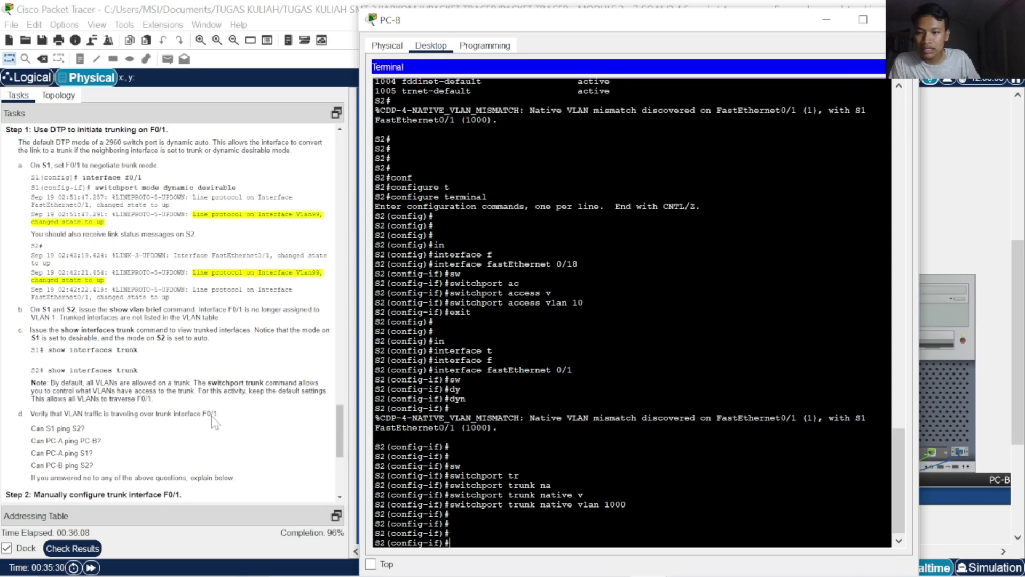
{"action": "scroll", "coordinate": [214, 422], "scroll_direction": "up", "scroll_amount": 3}
{"action": "scroll", "coordinate": [212, 427], "scroll_direction": "down", "scroll_amount": 5}
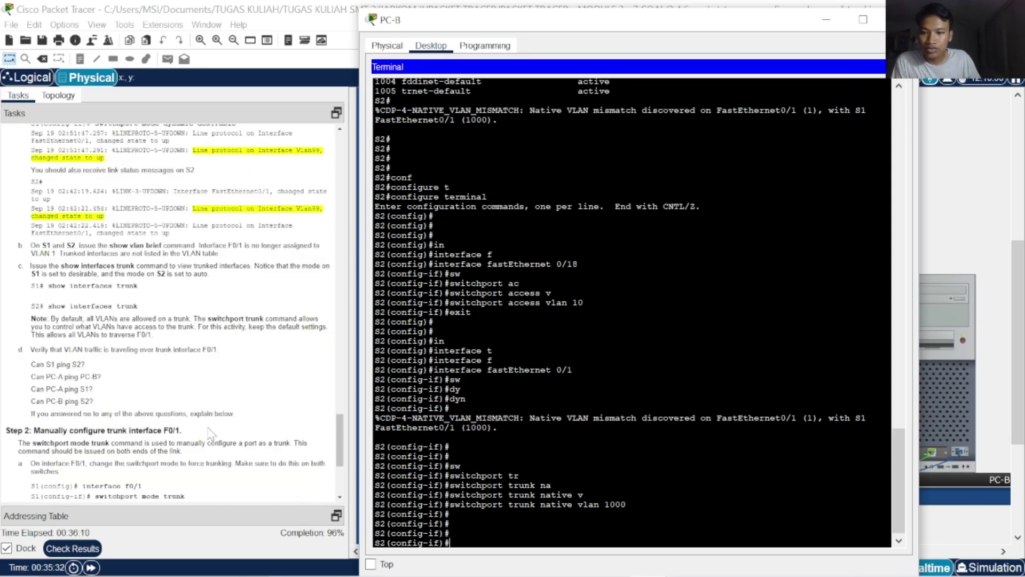
{"action": "scroll", "coordinate": [211, 434], "scroll_direction": "up", "scroll_amount": 2}
{"action": "scroll", "coordinate": [211, 433], "scroll_direction": "up", "scroll_amount": 3}
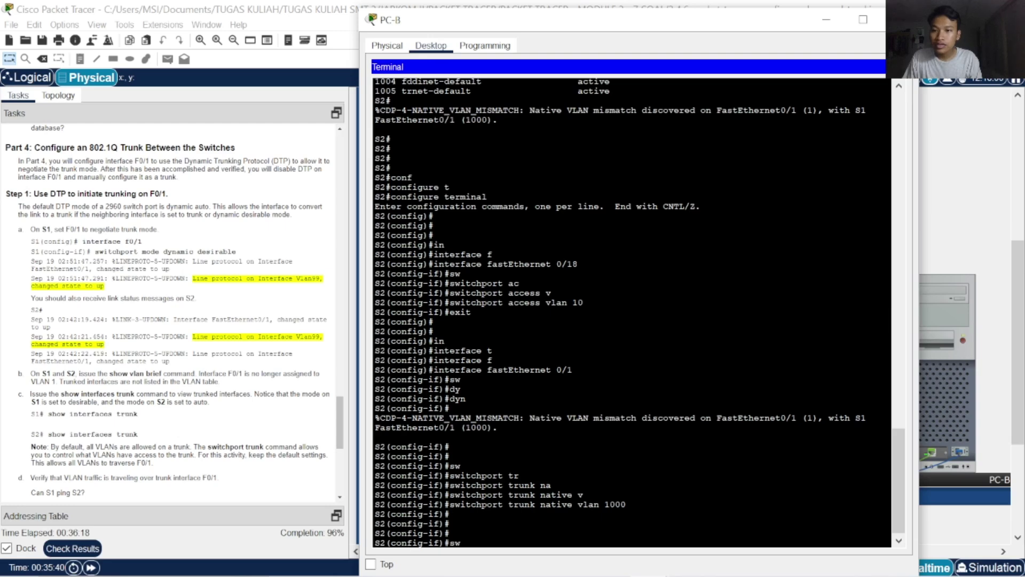
Set FastEthernet0/1 to switchport mode dynamic desirable
{"action": "key", "text": "Tab"}
{"action": "type", "text": "m"}
{"action": "key", "text": "Tab"}
{"action": "type", "text": "dy"}
{"action": "key", "text": "Tab"}
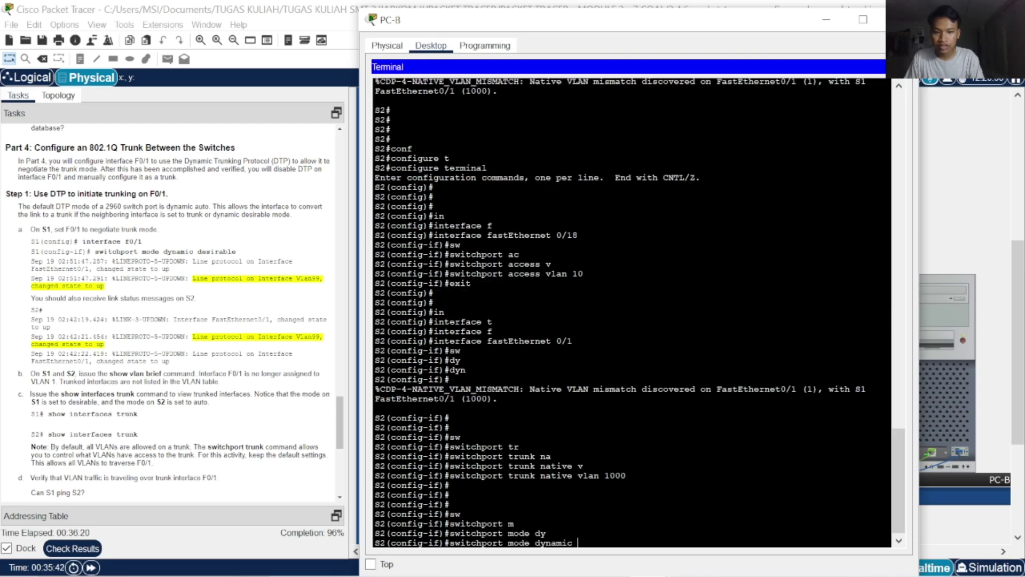
{"action": "type", "text": "d"}
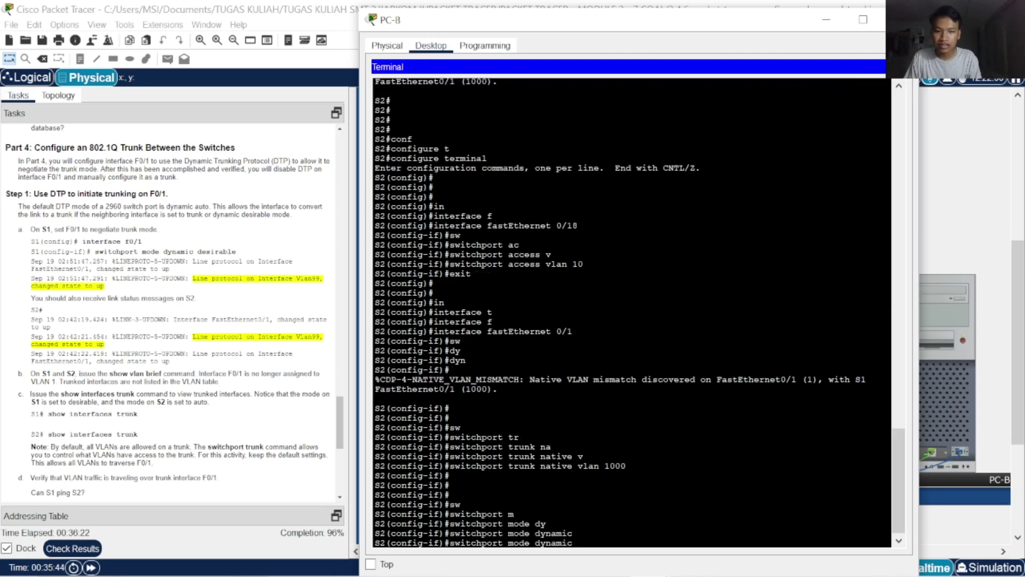
{"action": "key", "text": "Tab"}
{"action": "key", "text": "Return"}
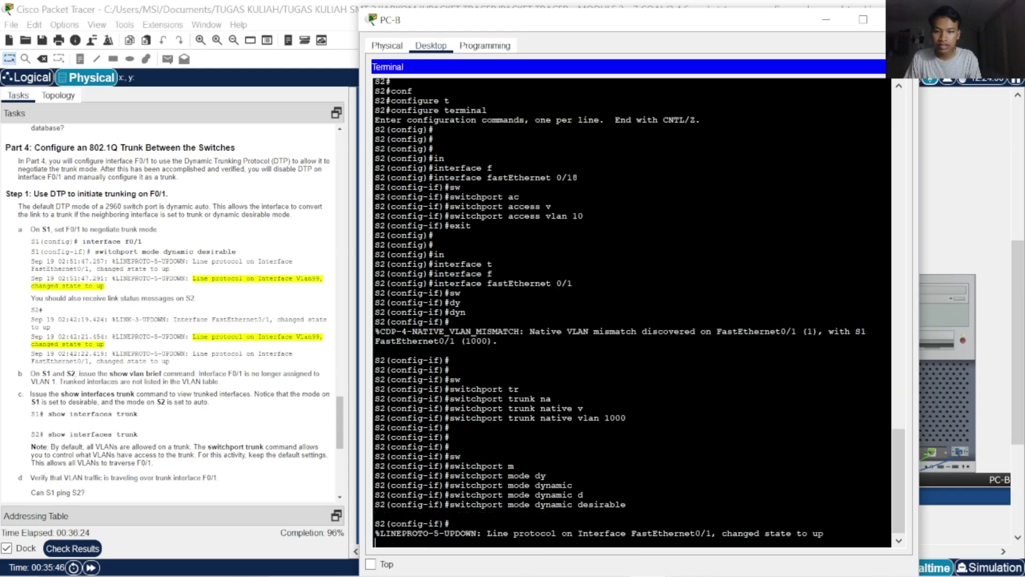
{"action": "key", "text": "Return"}
Enter a second switchport mode dynamic command, submitted unfinished
{"action": "type", "text": "sw"}
{"action": "key", "text": "Tab"}
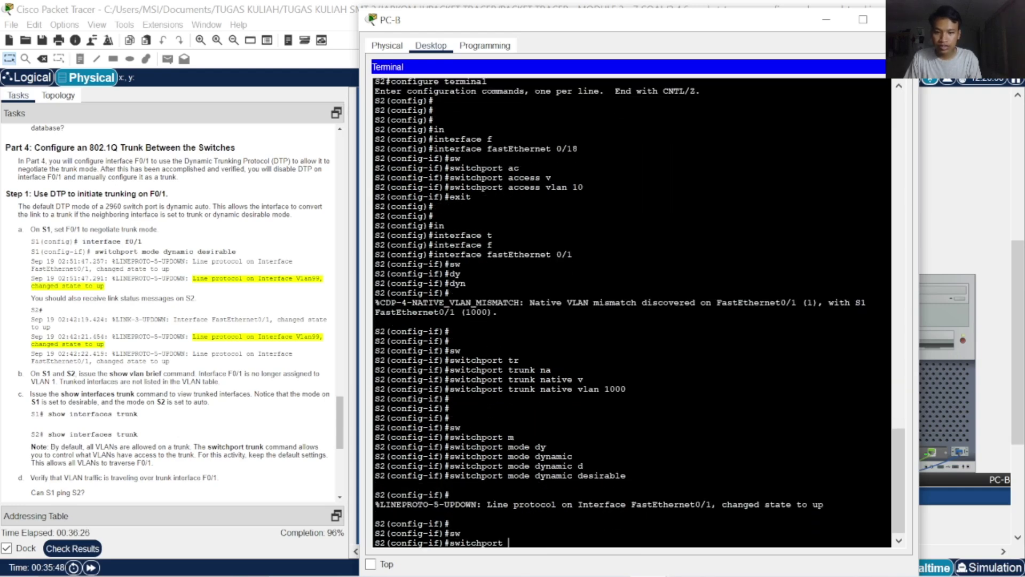
{"action": "type", "text": "m"}
{"action": "key", "text": "Tab"}
{"action": "type", "text": "d"}
{"action": "key", "text": "Tab"}
{"action": "key", "text": "Return"}
{"action": "key", "text": "Return"}
{"action": "key", "text": "Return"}
{"action": "key", "text": "Return"}
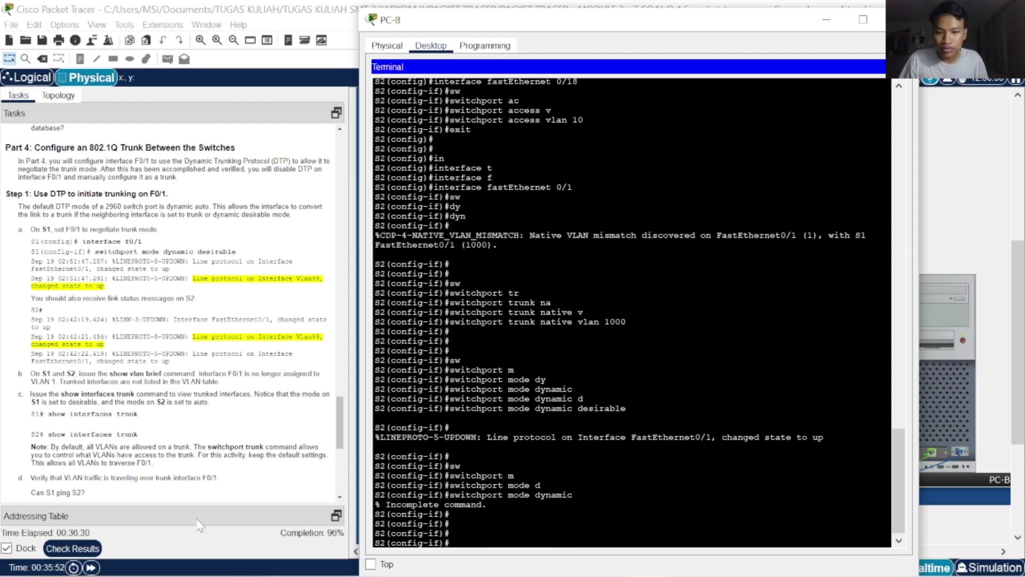
Review the assessment items showing 74/77, then close the results
{"action": "left_click", "coordinate": [86, 550]}
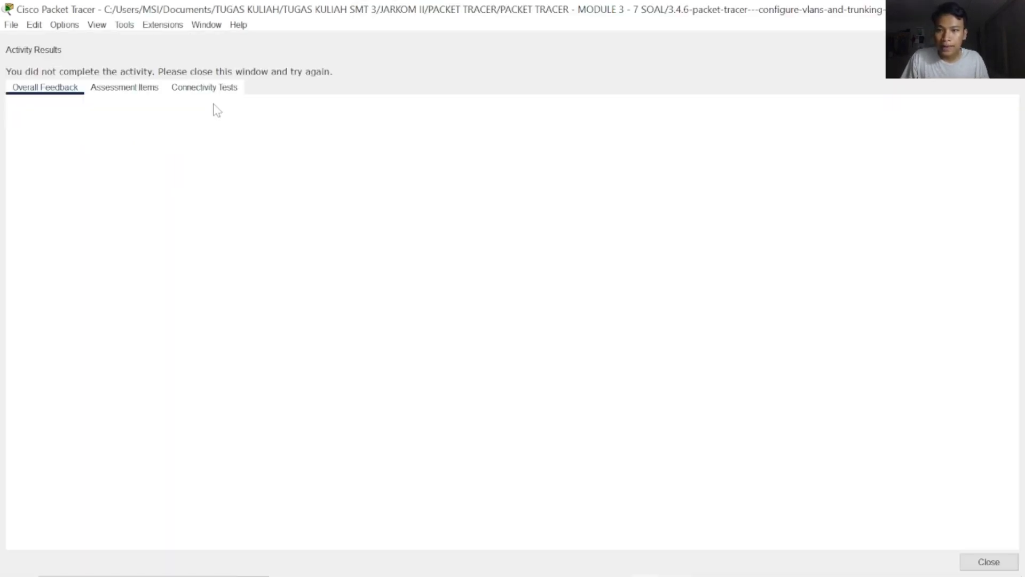
{"action": "left_click", "coordinate": [124, 87]}
{"action": "scroll", "coordinate": [288, 419], "scroll_direction": "down", "scroll_amount": 10}
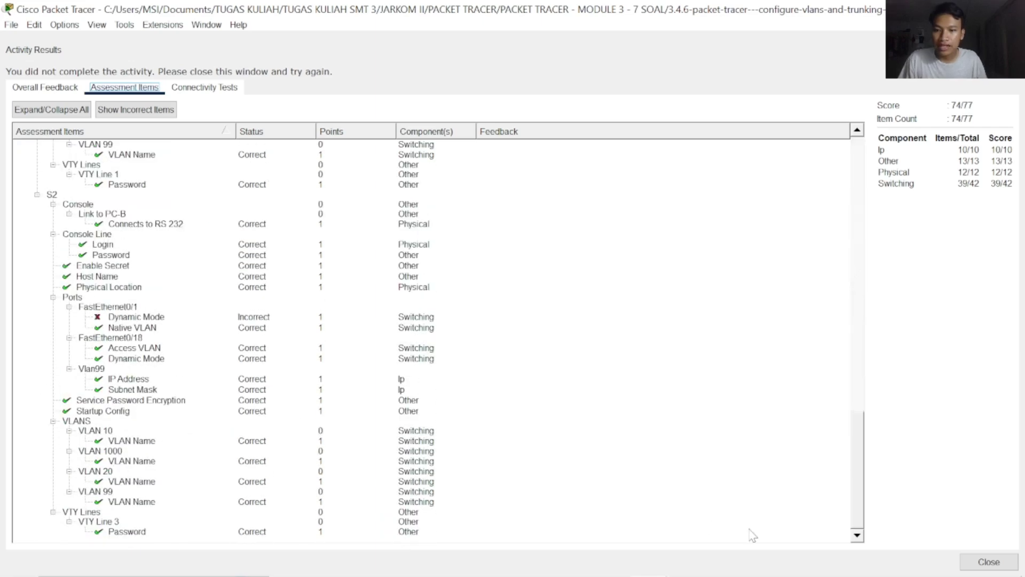
{"action": "left_click", "coordinate": [985, 562]}
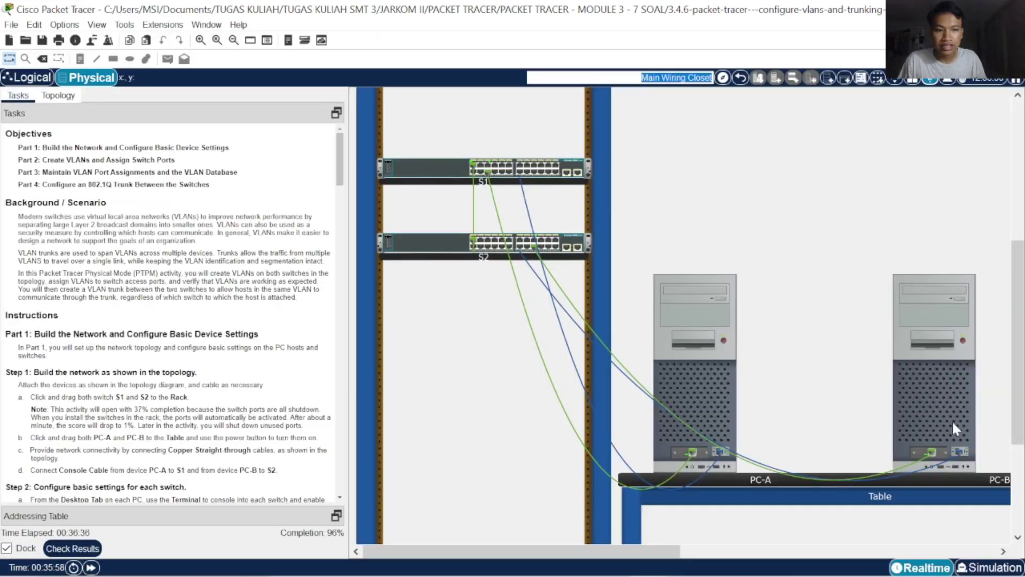
{"action": "left_click", "coordinate": [701, 393]}
Recheck the assessment items, close them, and open PC-A's device window
{"action": "left_click", "coordinate": [75, 550]}
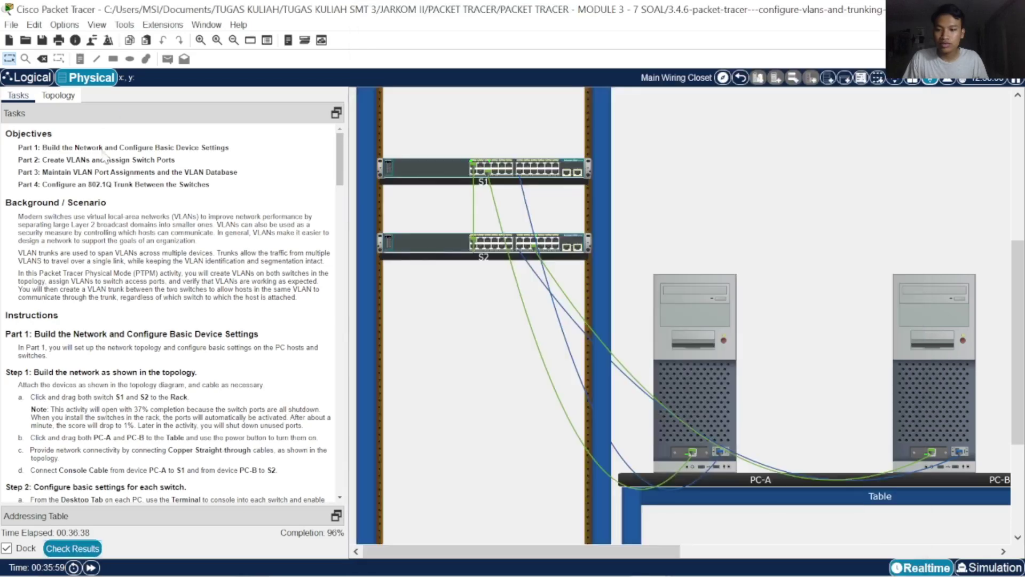
{"action": "left_click", "coordinate": [124, 87]}
{"action": "scroll", "coordinate": [304, 295], "scroll_direction": "down", "scroll_amount": 20}
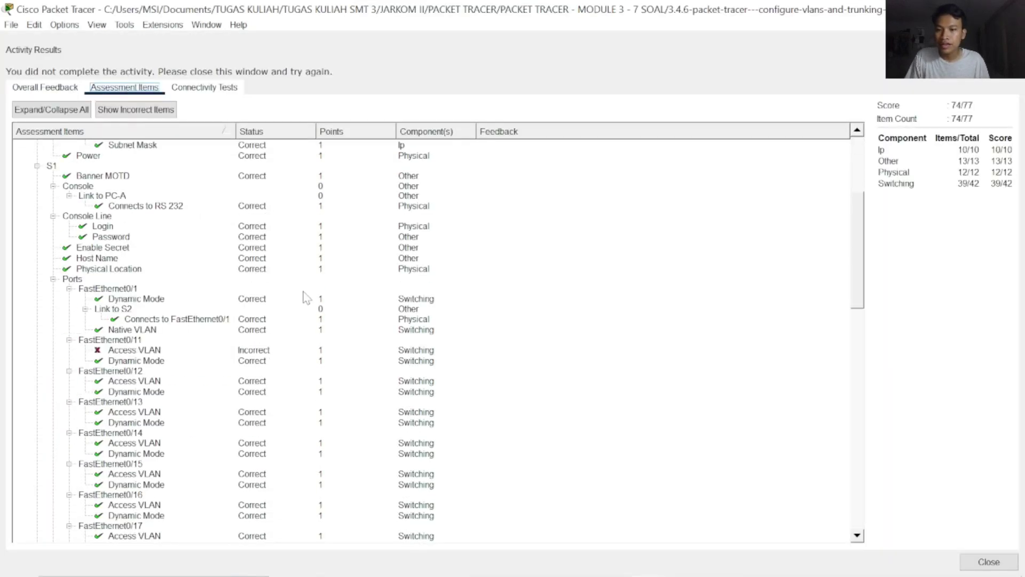
{"action": "scroll", "coordinate": [346, 372], "scroll_direction": "up", "scroll_amount": 10}
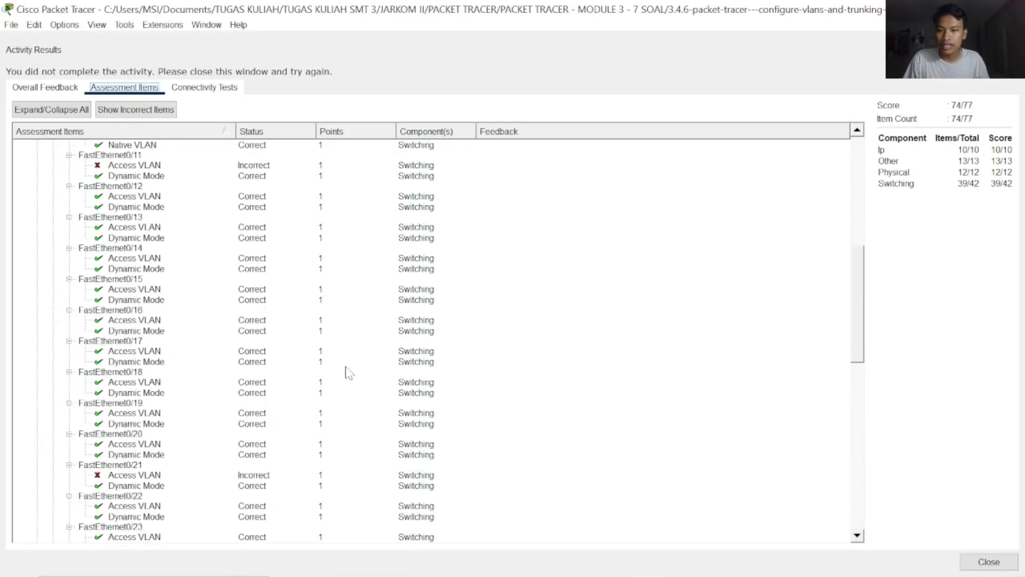
{"action": "scroll", "coordinate": [348, 376], "scroll_direction": "down", "scroll_amount": 4}
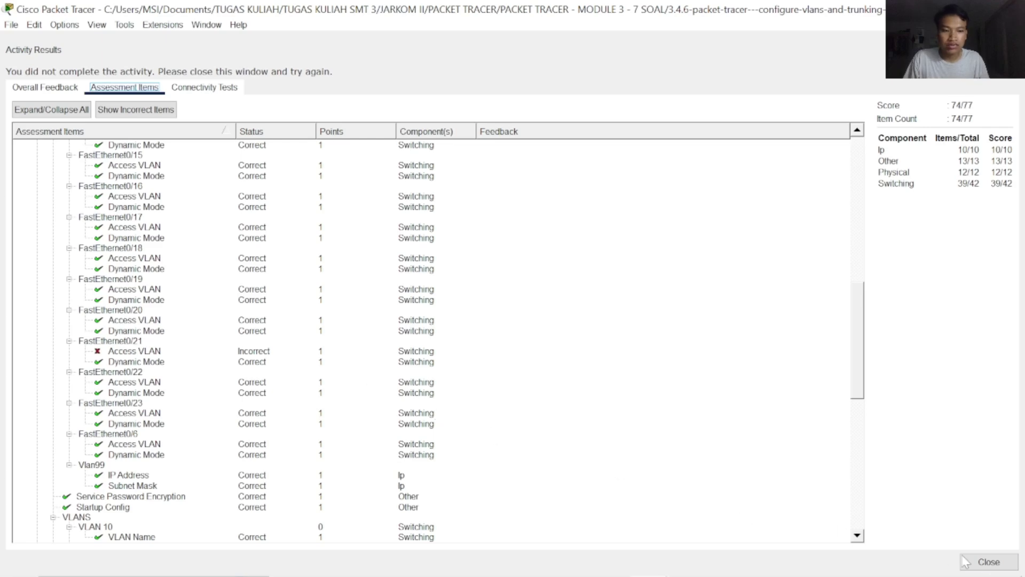
{"action": "left_click", "coordinate": [989, 561]}
{"action": "left_click", "coordinate": [709, 382]}
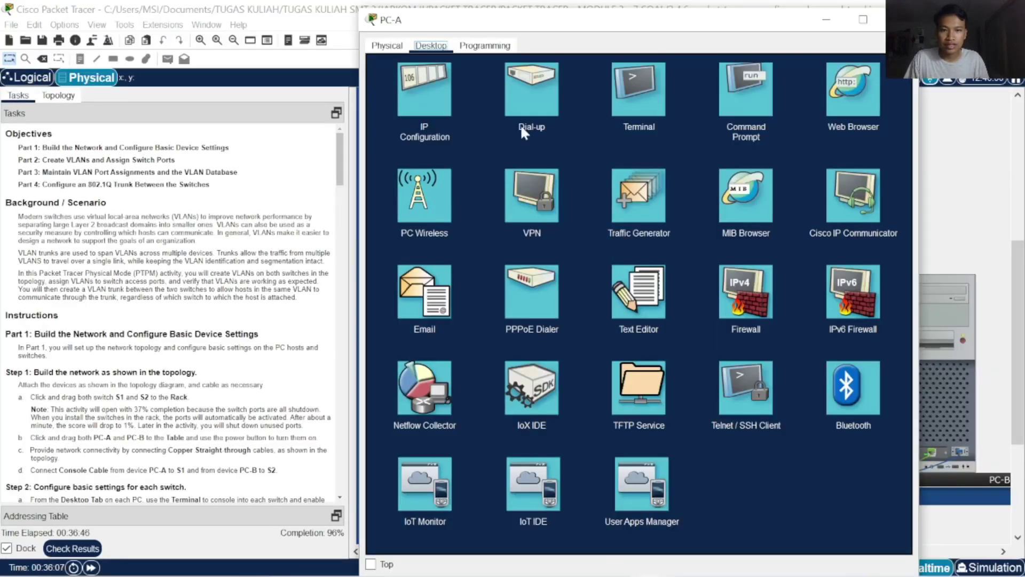
Open PC-A's terminal with default settings and log into S1's privileged mode
{"action": "left_click", "coordinate": [639, 90]}
{"action": "left_click", "coordinate": [866, 180]}
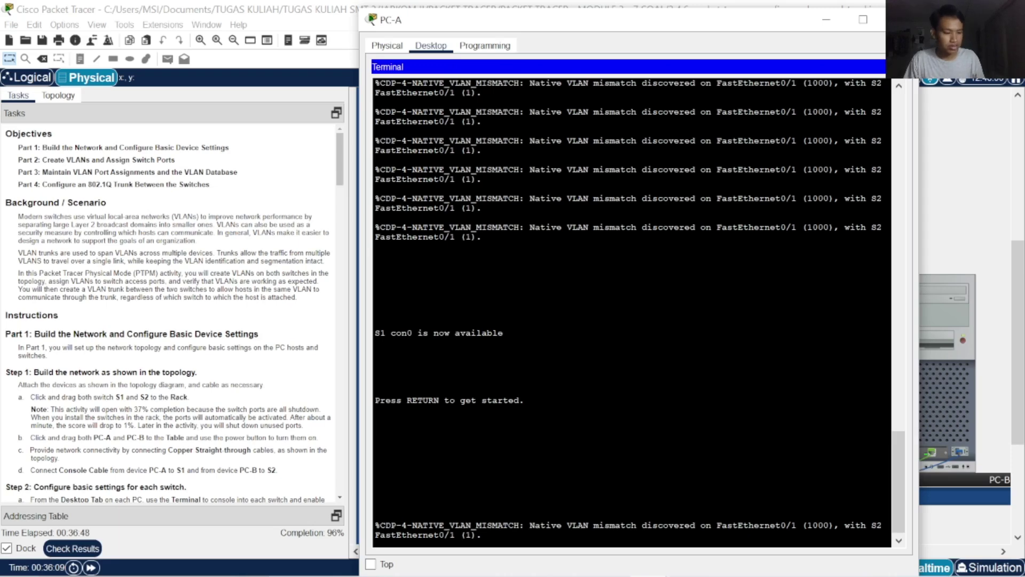
{"action": "key", "text": "Return"}
{"action": "key", "text": "Return"}
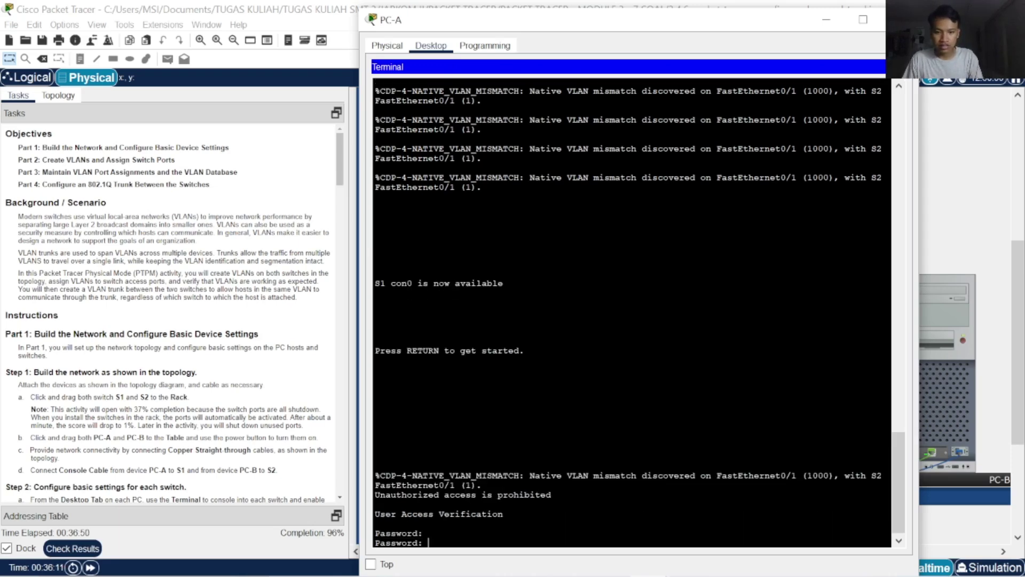
{"action": "type", "text": "cisco"}
{"action": "key", "text": "Return"}
{"action": "key", "text": "Return"}
{"action": "type", "text": "ena"}
{"action": "key", "text": "Tab"}
{"action": "key", "text": "Return"}
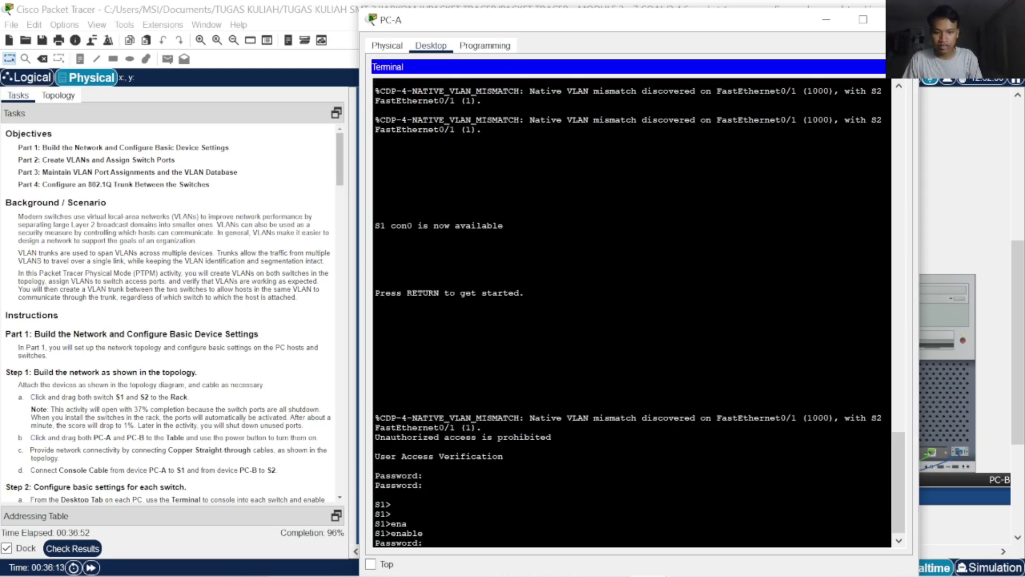
{"action": "key", "text": "Return"}
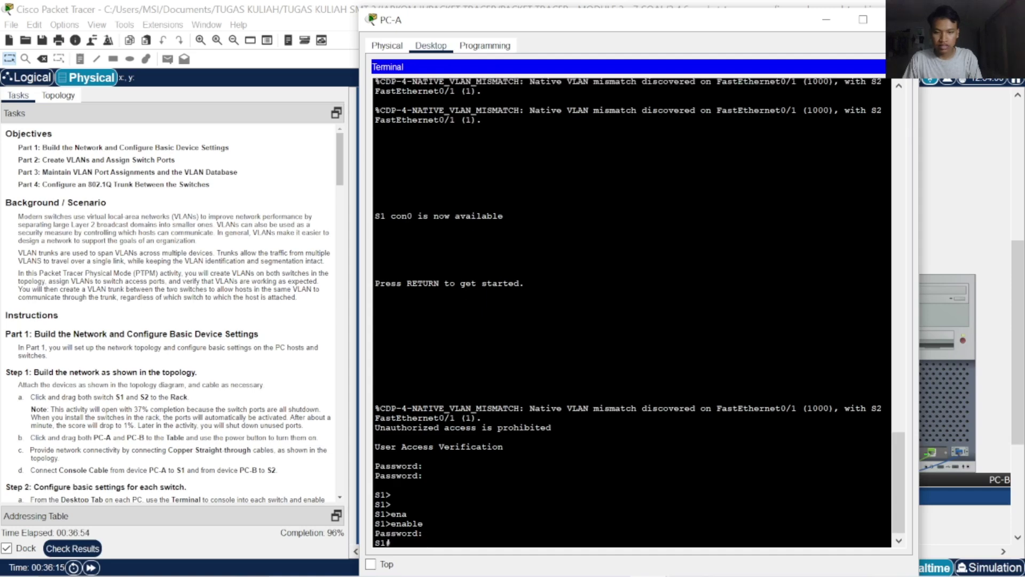
Enter global configuration on S1 and begin an interface fastEthernet command
{"action": "type", "text": "conf"}
{"action": "key", "text": "Tab"}
{"action": "type", "text": "t"}
{"action": "key", "text": "Tab"}
{"action": "key", "text": "Return"}
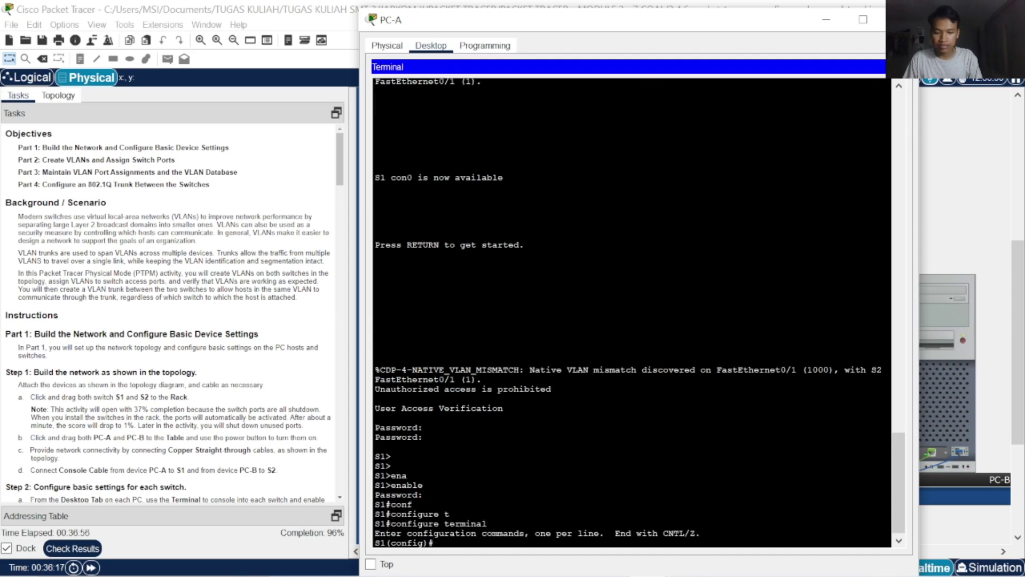
{"action": "type", "text": "inf"}
{"action": "key", "text": "Tab"}
{"action": "type", "text": "f"}
{"action": "key", "text": "Tab"}
{"action": "key", "text": "BackSpace"}
{"action": "key", "text": "BackSpace"}
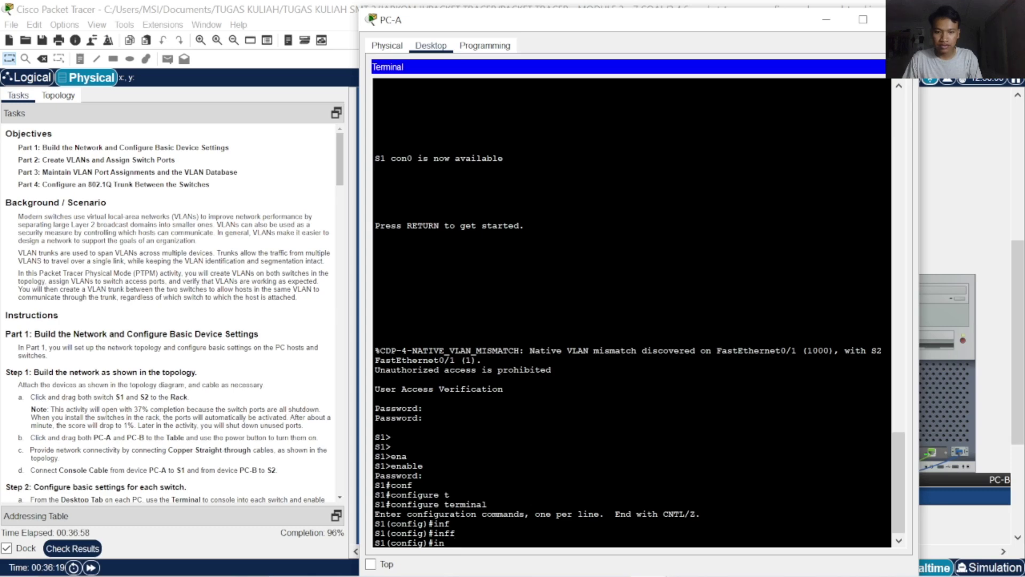
{"action": "type", "text": "t"}
{"action": "key", "text": "Tab"}
{"action": "key", "text": "Tab"}
{"action": "type", "text": "f"}
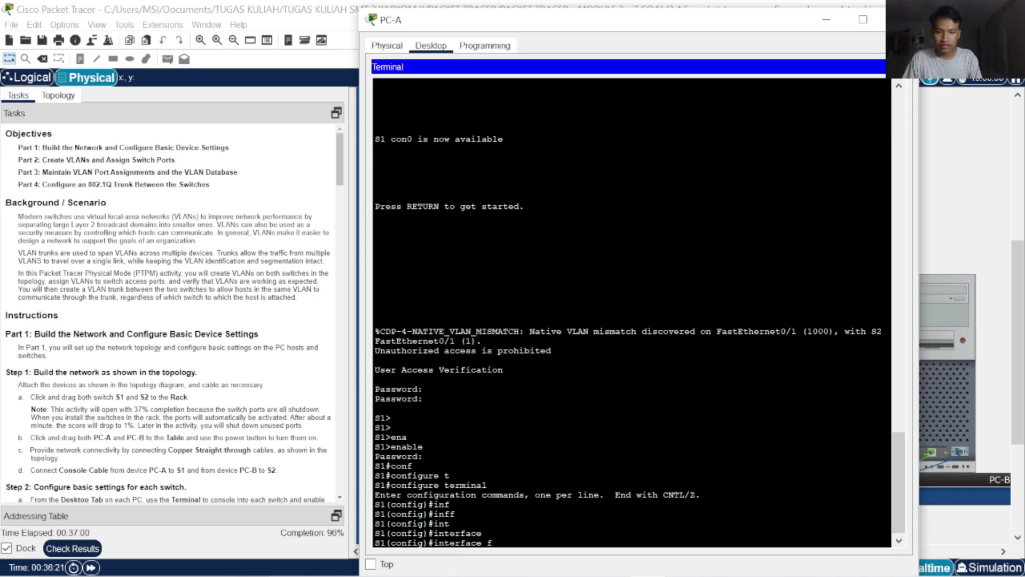
{"action": "key", "text": "Tab"}
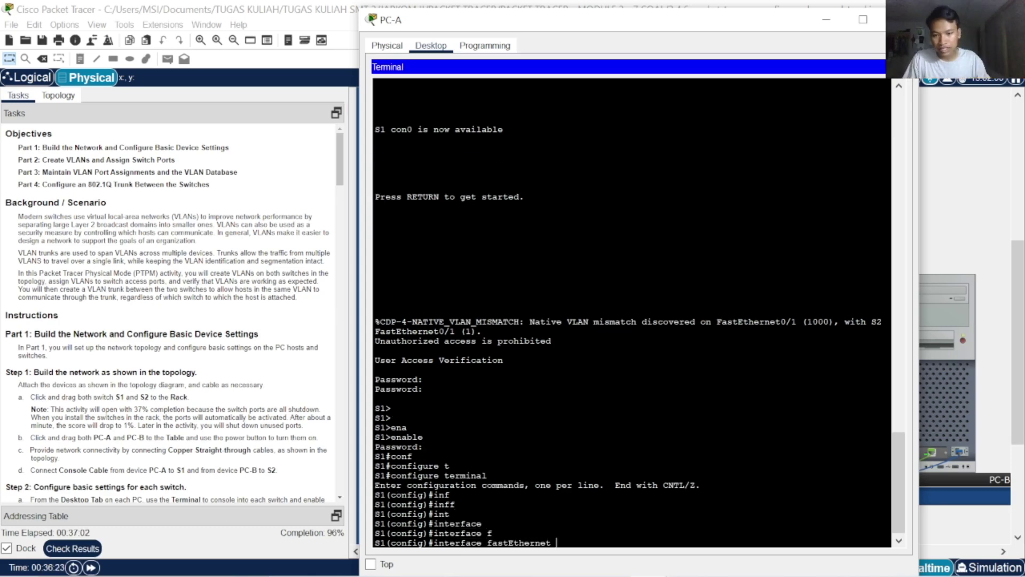
Review the current activity results and assessment items, then close the results window
{"action": "left_click", "coordinate": [93, 551]}
{"action": "left_click", "coordinate": [125, 87]}
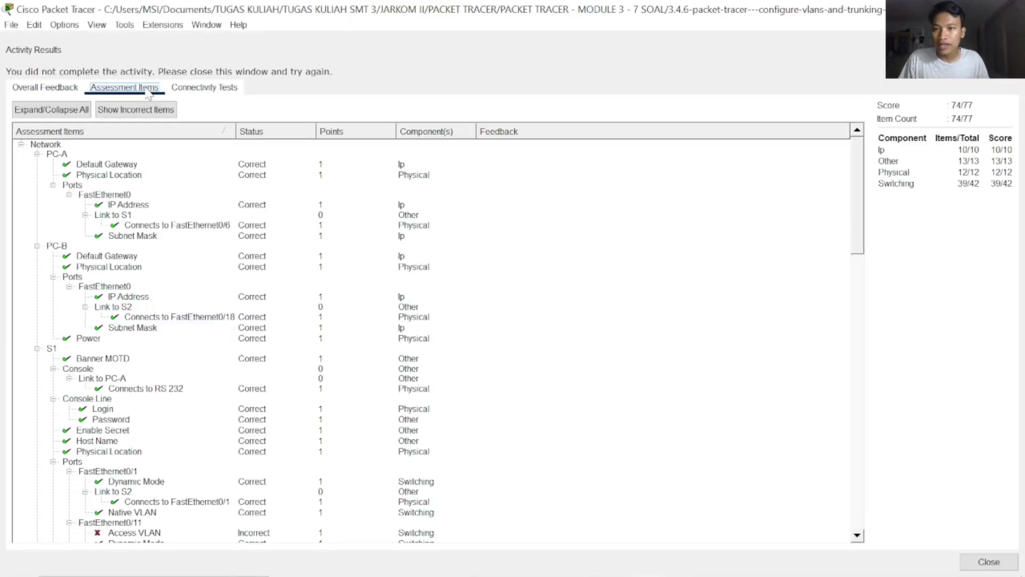
{"action": "scroll", "coordinate": [458, 488], "scroll_direction": "down", "scroll_amount": 10}
{"action": "scroll", "coordinate": [464, 491], "scroll_direction": "up", "scroll_amount": 5}
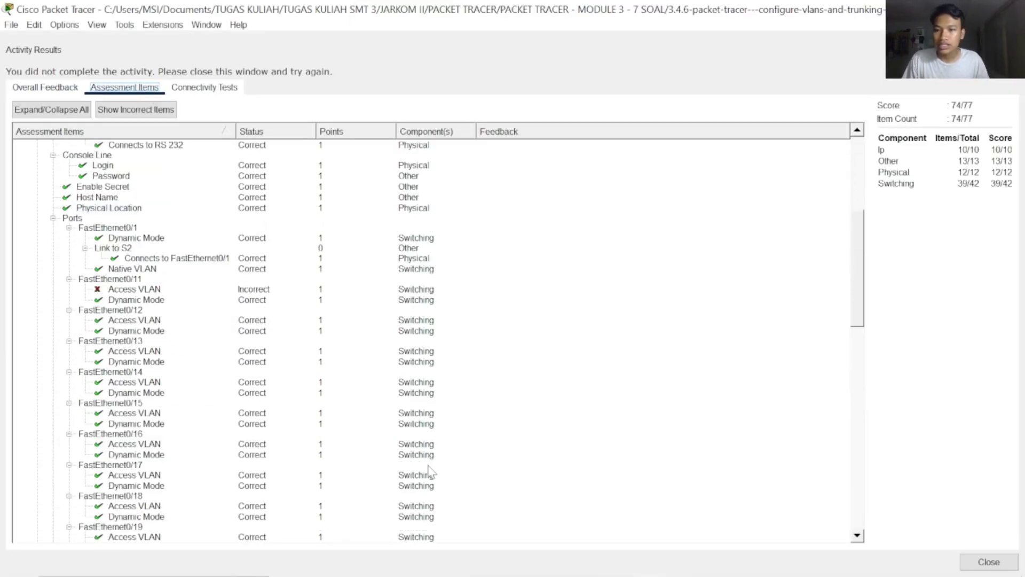
{"action": "scroll", "coordinate": [400, 462], "scroll_direction": "down", "scroll_amount": 10}
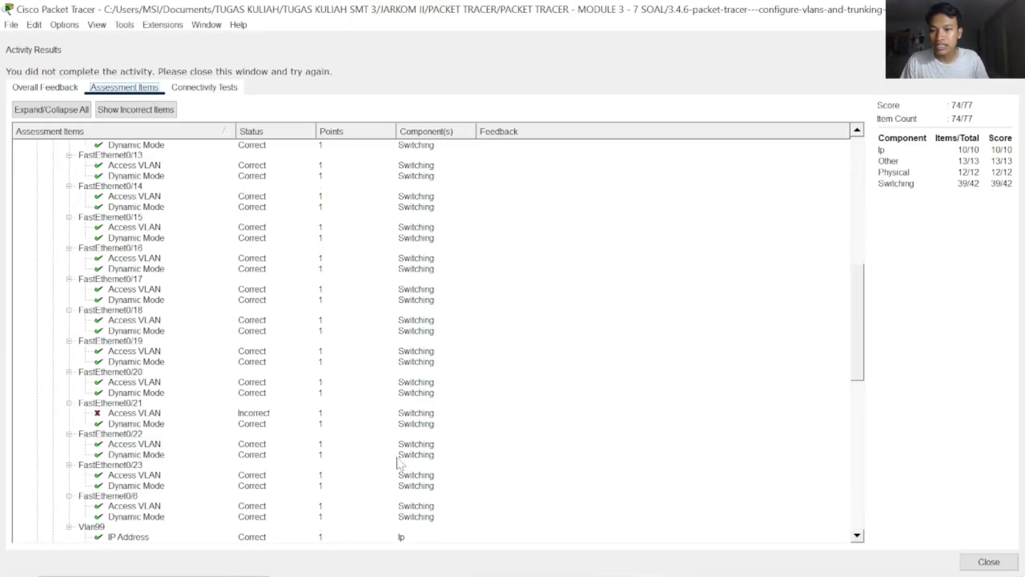
{"action": "left_click", "coordinate": [988, 562]}
In PC-A's terminal, make S1's FastEthernet0/11 an access port in VLAN 10
{"action": "left_click", "coordinate": [704, 391]}
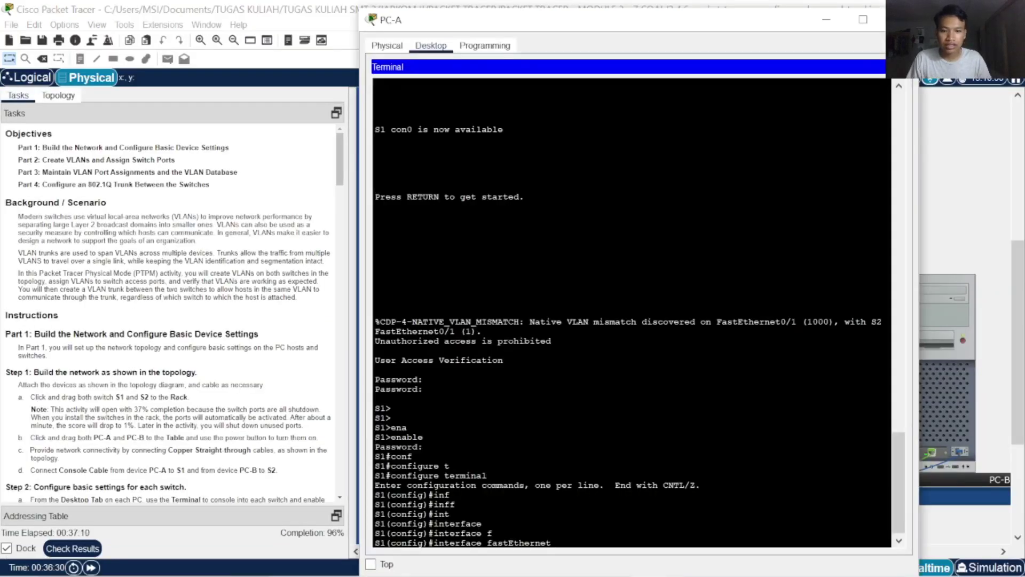
{"action": "type", "text": "fa"}
{"action": "key", "text": "Tab"}
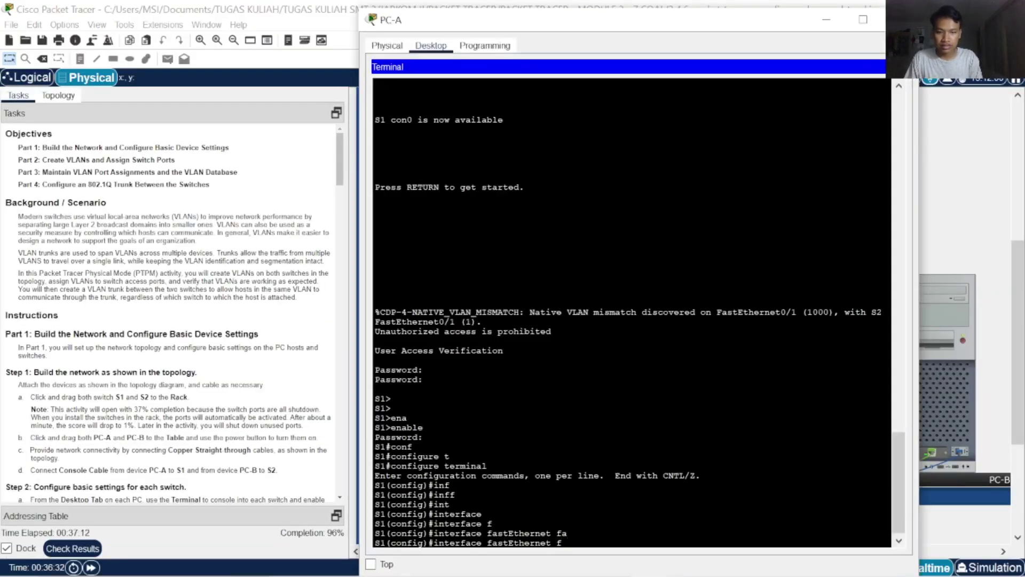
{"action": "type", "text": "0/11"}
{"action": "key", "text": "Return"}
{"action": "type", "text": "s"}
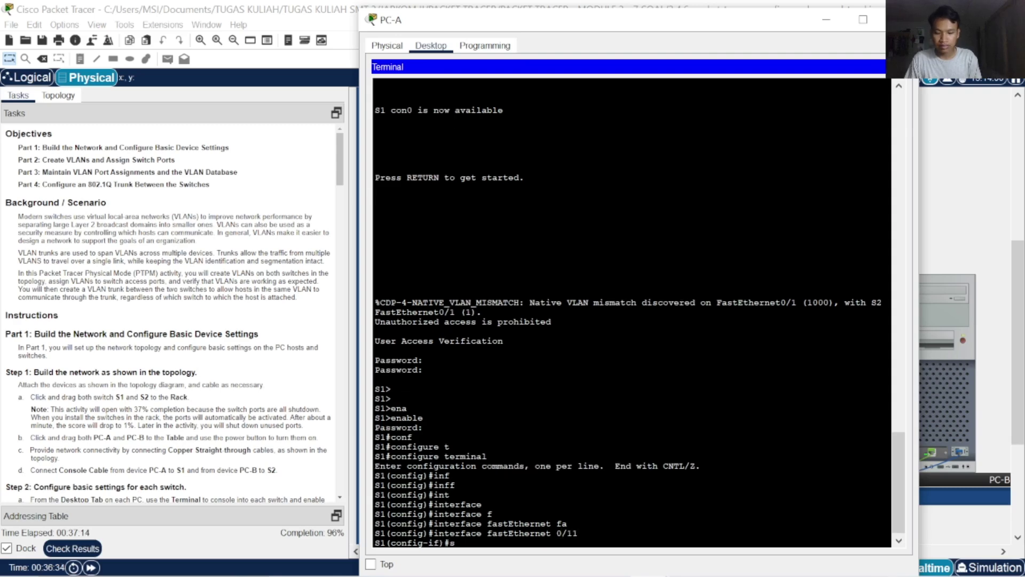
{"action": "type", "text": "w"}
{"action": "key", "text": "Tab"}
{"action": "type", "text": "m"}
{"action": "key", "text": "Tab"}
{"action": "type", "text": "ac"}
{"action": "key", "text": "Tab"}
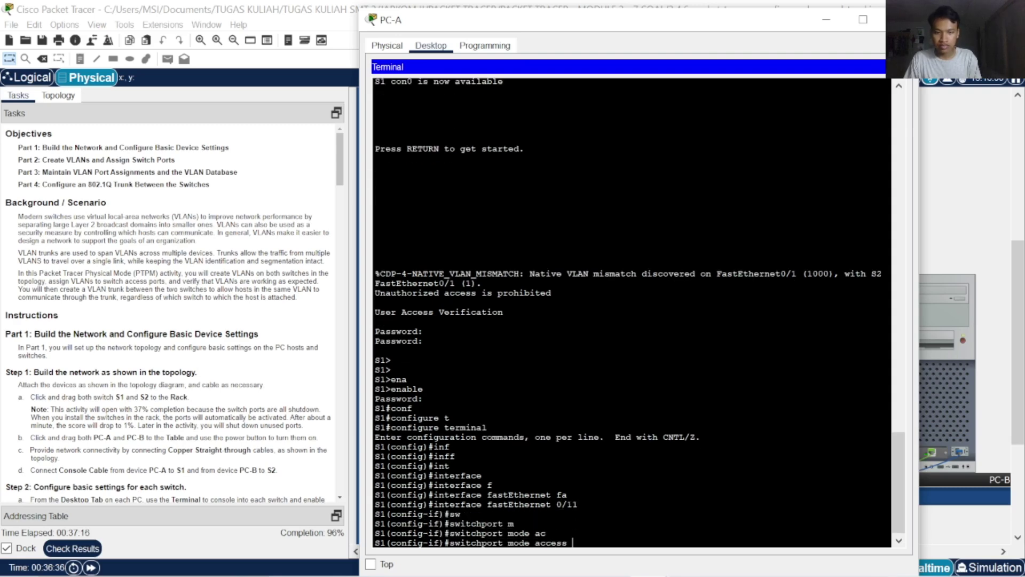
{"action": "key", "text": "Return"}
{"action": "type", "text": "ac"}
{"action": "key", "text": "Tab"}
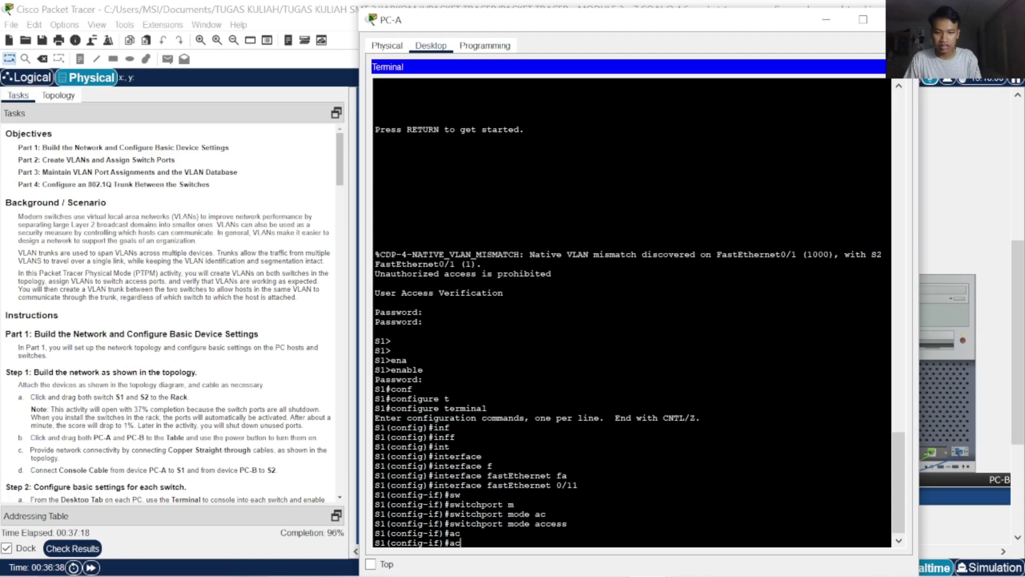
{"action": "key", "text": "BackSpace"}
{"action": "type", "text": "sw"}
{"action": "key", "text": "Tab"}
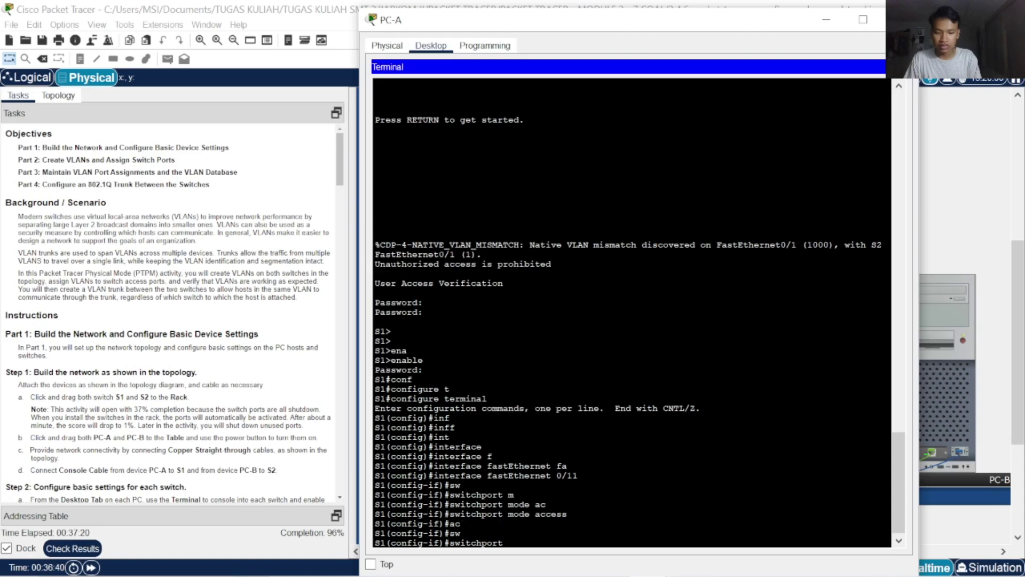
{"action": "type", "text": "ac"}
{"action": "key", "text": "Tab"}
{"action": "type", "text": "v"}
{"action": "key", "text": "Tab"}
{"action": "type", "text": "1"}
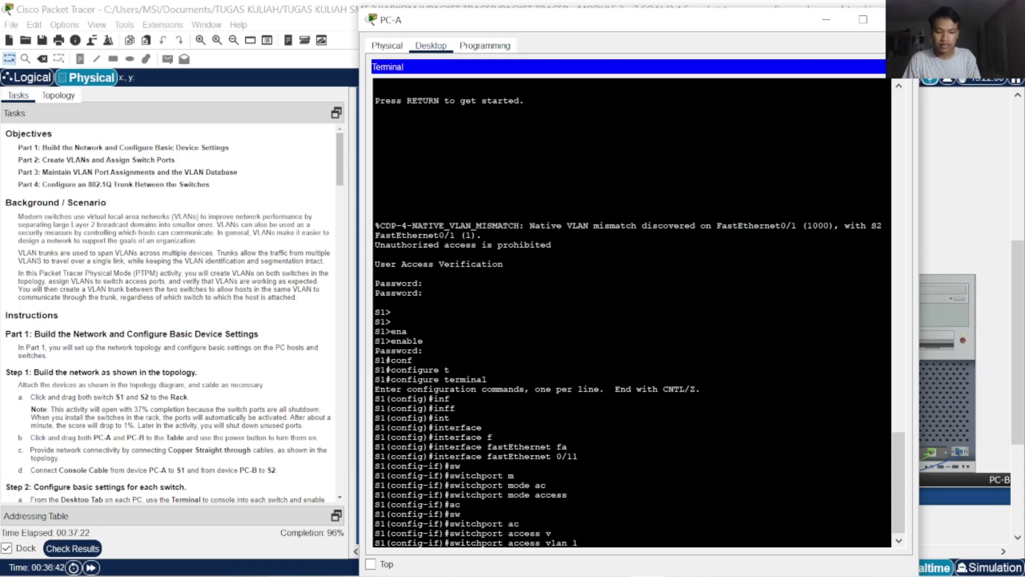
{"action": "type", "text": "0"}
{"action": "key", "text": "Return"}
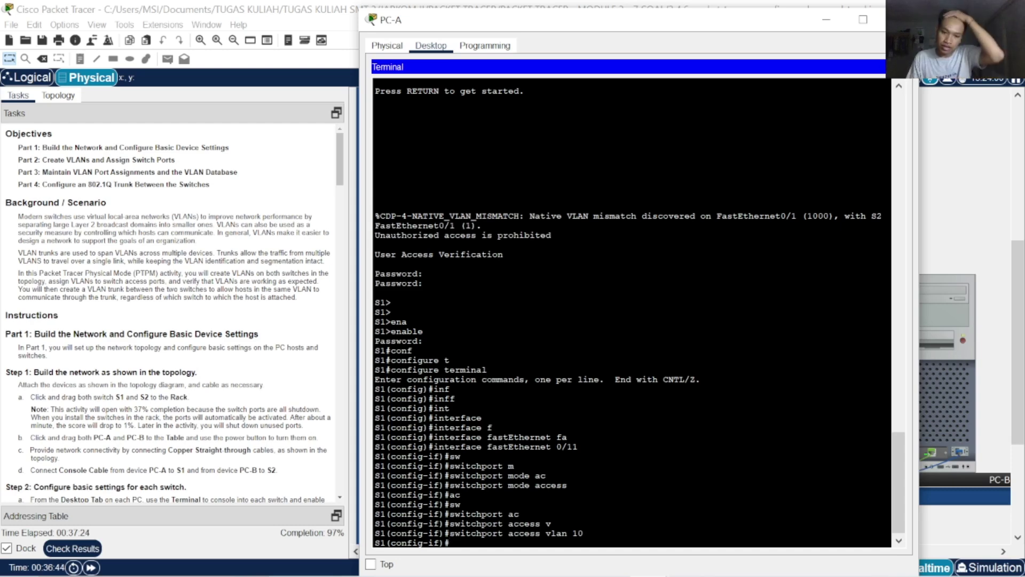
{"action": "type", "text": "exit"}
{"action": "key", "text": "Return"}
{"action": "key", "text": "Return"}
{"action": "key", "text": "Return"}
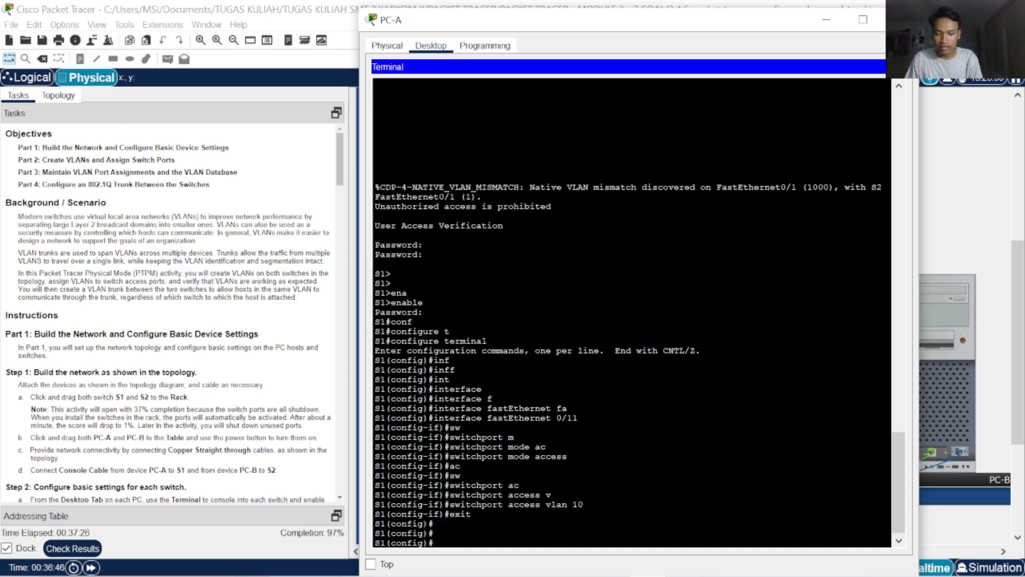
Make S1's FastEthernet0/21 an access port in VLAN 10, exit configuration, and check the score
{"action": "type", "text": "int"}
{"action": "key", "text": "Tab"}
{"action": "type", "text": "f"}
{"action": "key", "text": "Tab"}
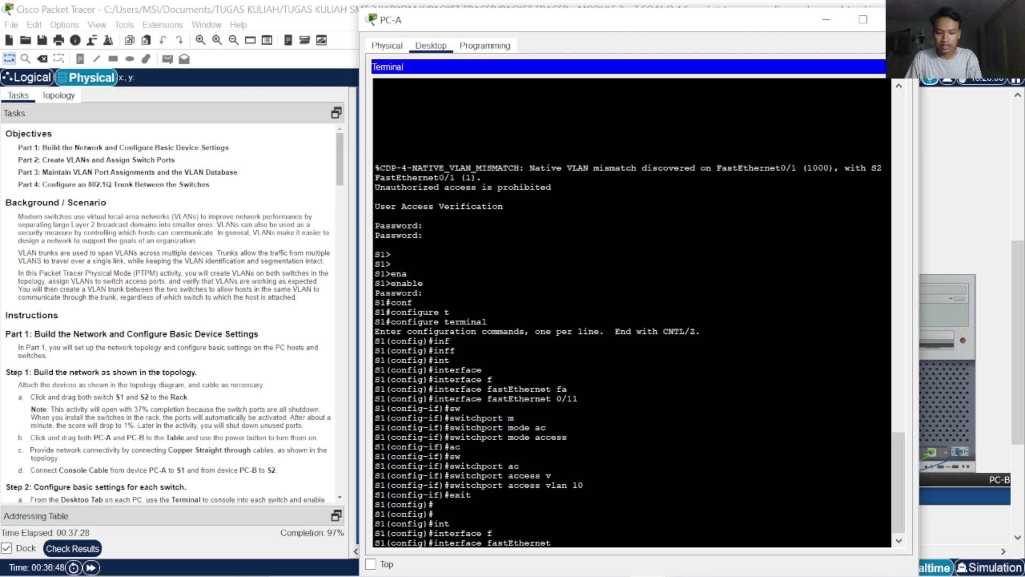
{"action": "type", "text": "0/21"}
{"action": "key", "text": "Return"}
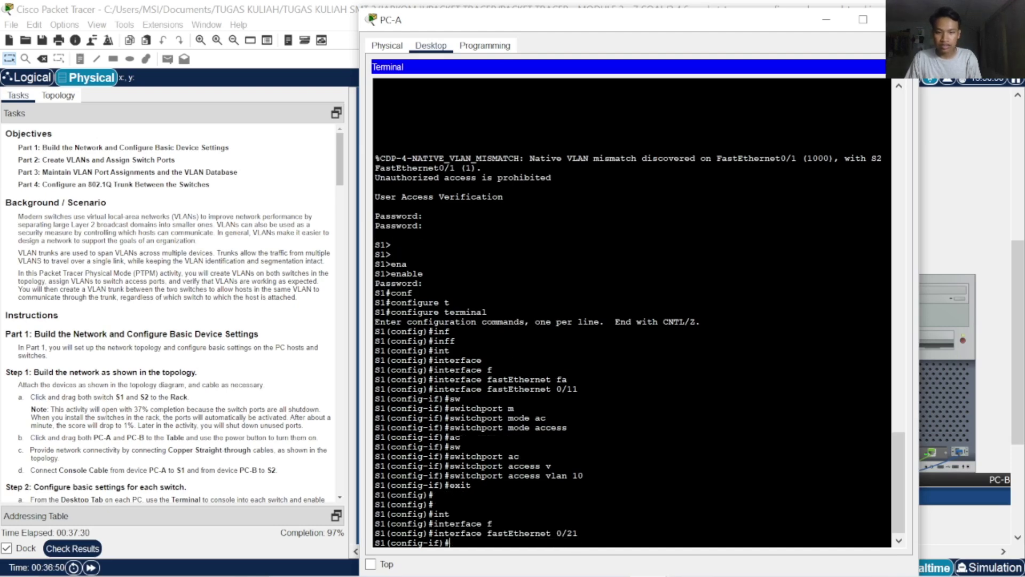
{"action": "type", "text": "sw"}
{"action": "key", "text": "Tab"}
{"action": "type", "text": "ac"}
{"action": "key", "text": "Tab"}
{"action": "type", "text": "v"}
{"action": "key", "text": "Tab"}
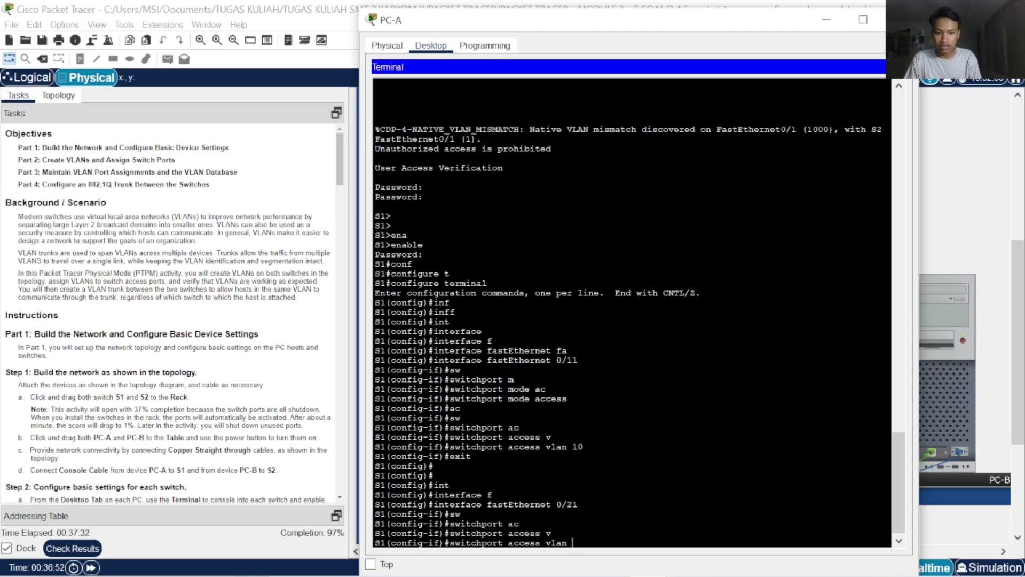
{"action": "type", "text": "10"}
{"action": "key", "text": "Return"}
{"action": "key", "text": "Return"}
{"action": "key", "text": "Return"}
{"action": "key", "text": "Return"}
{"action": "type", "text": "s"}
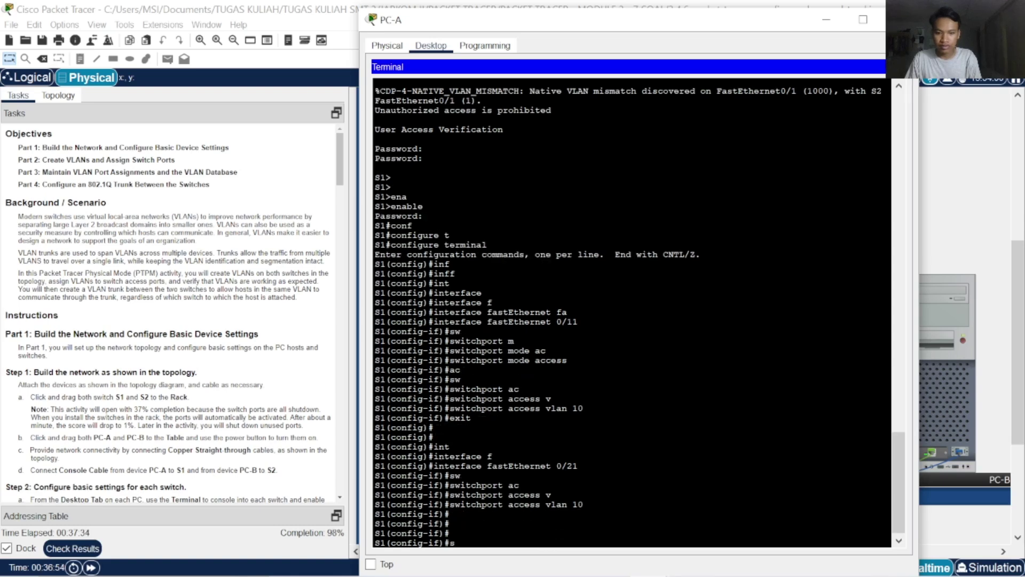
{"action": "type", "text": "exit"}
{"action": "key", "text": "Return"}
{"action": "key", "text": "Return"}
{"action": "key", "text": "Return"}
{"action": "key", "text": "Return"}
{"action": "type", "text": "exit"}
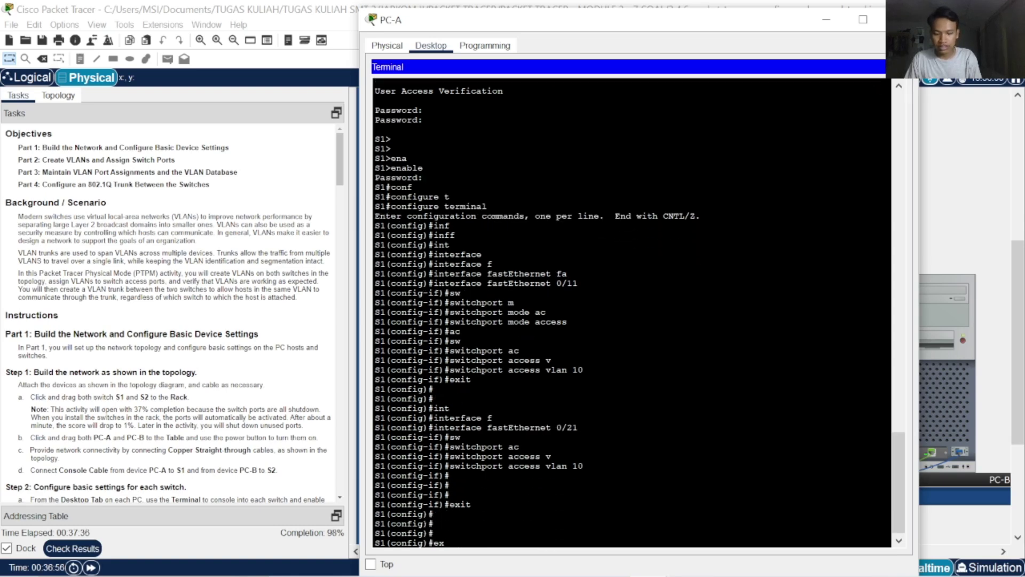
{"action": "key", "text": "Return"}
{"action": "key", "text": "Return"}
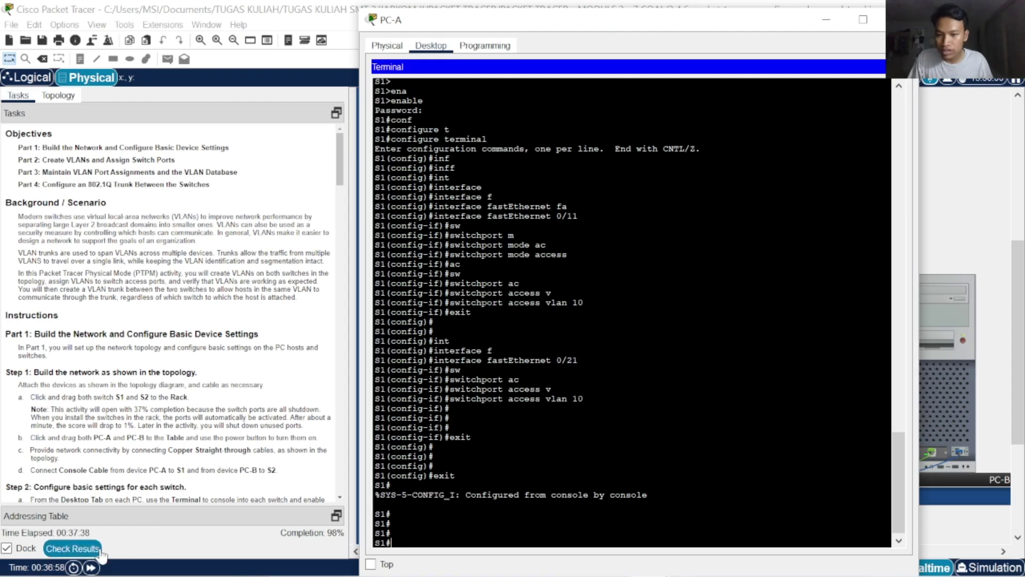
{"action": "left_click", "coordinate": [74, 549]}
Find S2 FastEthernet0/1 Dynamic Mode as the only incorrect assessment item, then close the results
{"action": "left_click", "coordinate": [154, 88]}
{"action": "scroll", "coordinate": [158, 288], "scroll_direction": "down", "scroll_amount": 10}
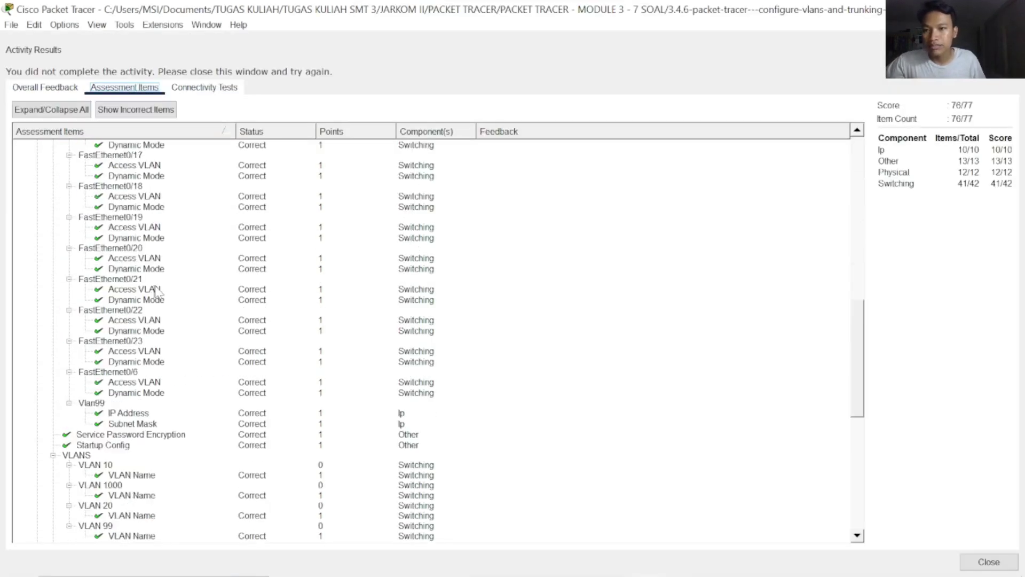
{"action": "scroll", "coordinate": [171, 294], "scroll_direction": "up", "scroll_amount": 10}
{"action": "scroll", "coordinate": [178, 295], "scroll_direction": "down", "scroll_amount": 14}
{"action": "scroll", "coordinate": [178, 296], "scroll_direction": "down", "scroll_amount": 12}
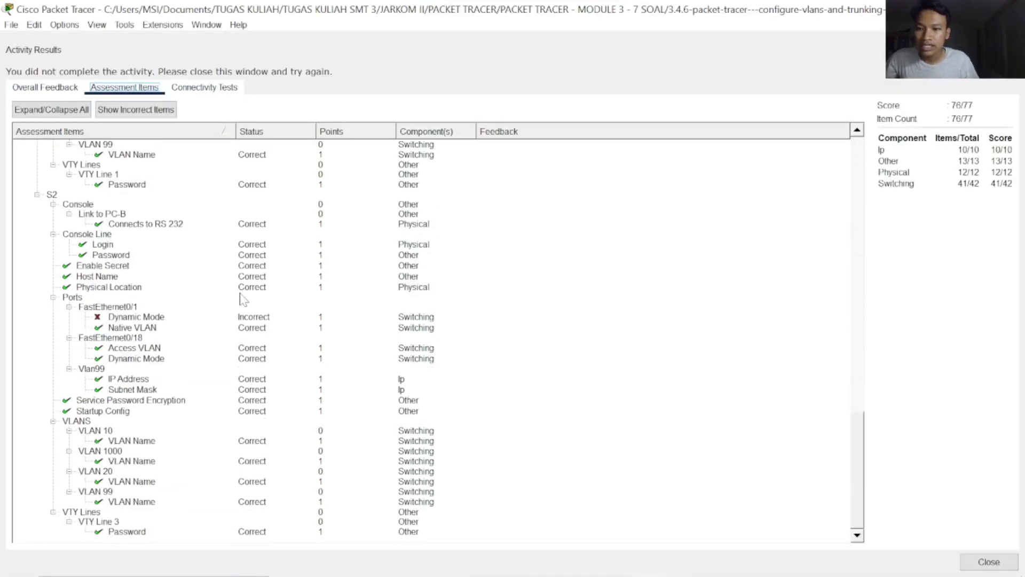
{"action": "scroll", "coordinate": [240, 297], "scroll_direction": "up", "scroll_amount": 20}
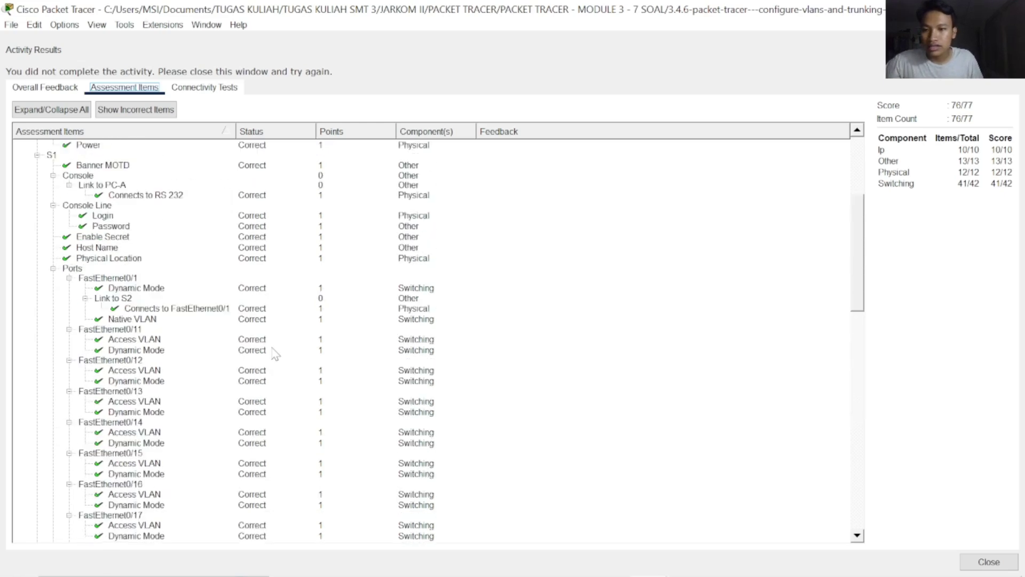
{"action": "scroll", "coordinate": [528, 357], "scroll_direction": "down", "scroll_amount": 18}
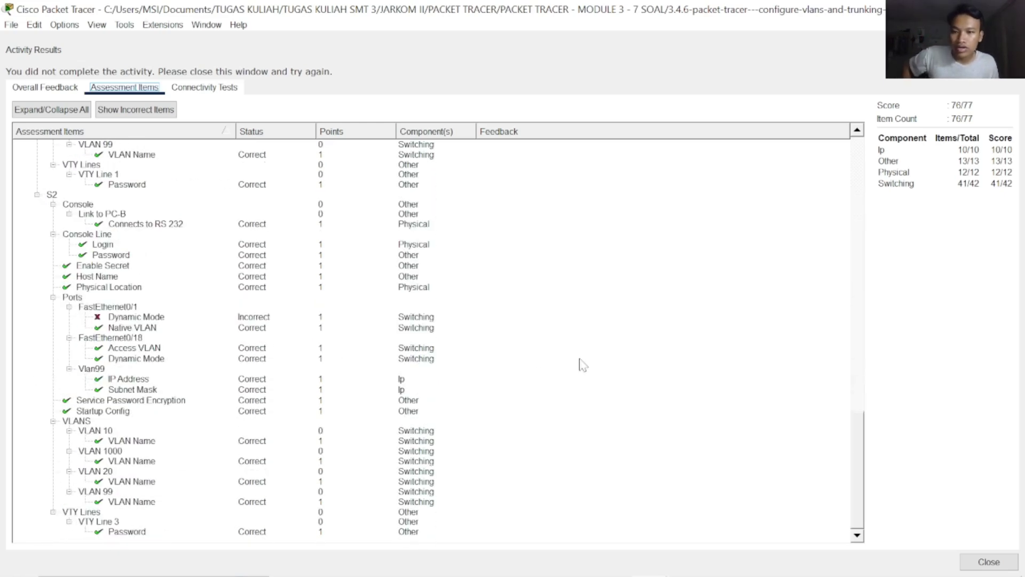
{"action": "left_click", "coordinate": [968, 562]}
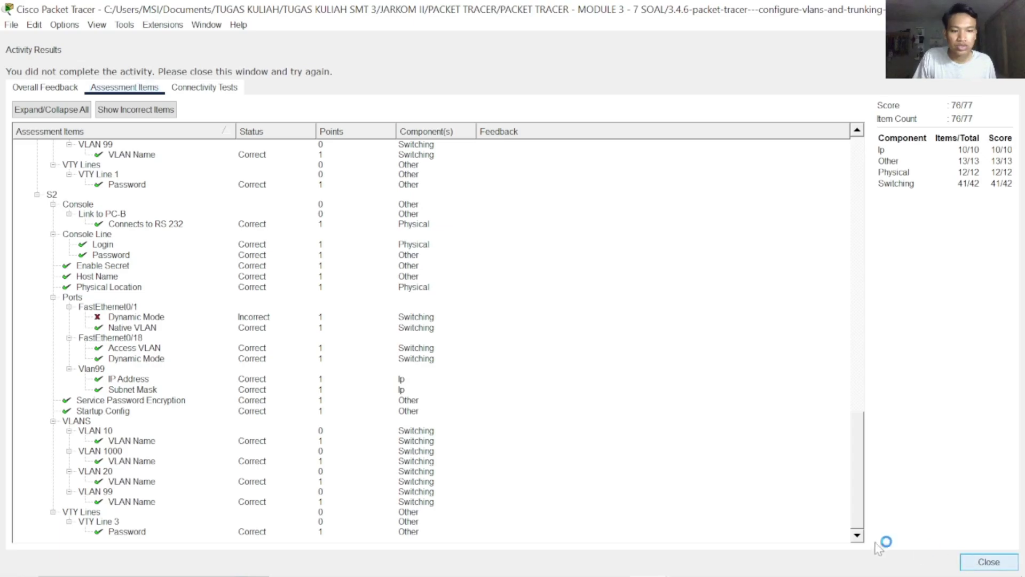
{"action": "scroll", "coordinate": [162, 340], "scroll_direction": "down", "scroll_amount": 5}
{"action": "scroll", "coordinate": [164, 342], "scroll_direction": "down", "scroll_amount": 7}
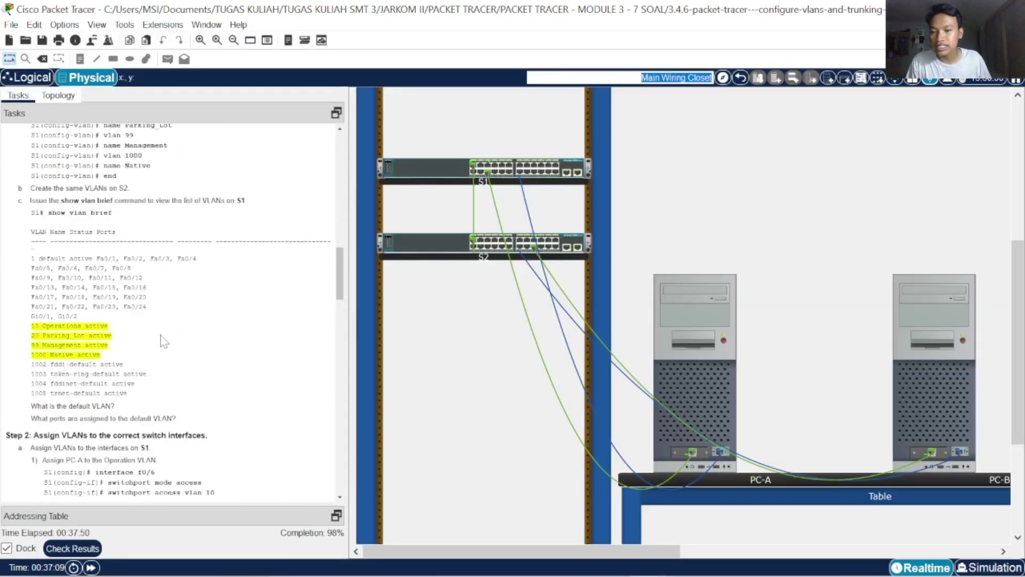
{"action": "scroll", "coordinate": [163, 341], "scroll_direction": "up", "scroll_amount": 3}
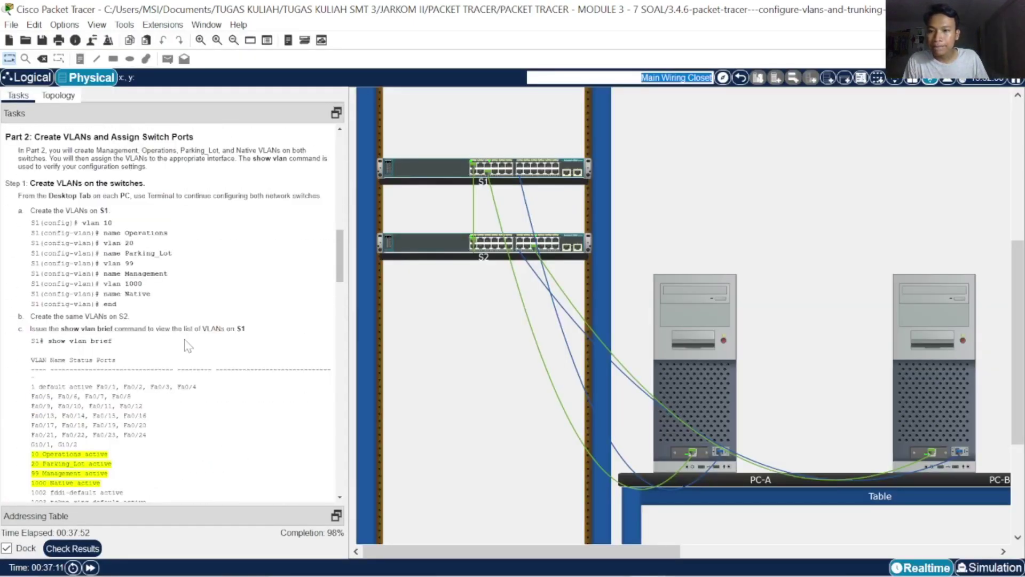
{"action": "scroll", "coordinate": [176, 345], "scroll_direction": "down", "scroll_amount": 4}
{"action": "scroll", "coordinate": [188, 345], "scroll_direction": "down", "scroll_amount": 8}
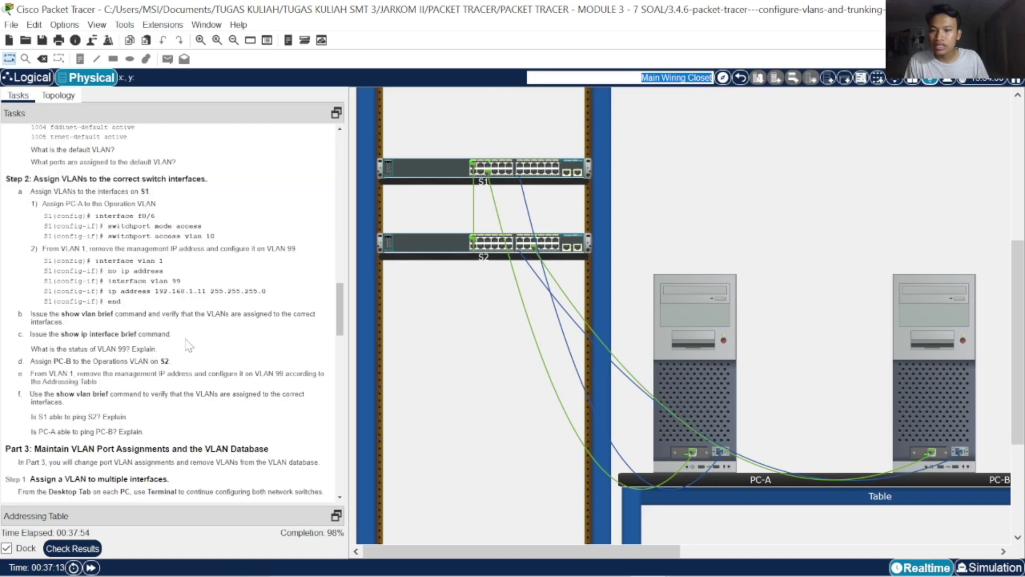
{"action": "scroll", "coordinate": [244, 337], "scroll_direction": "down", "scroll_amount": 4}
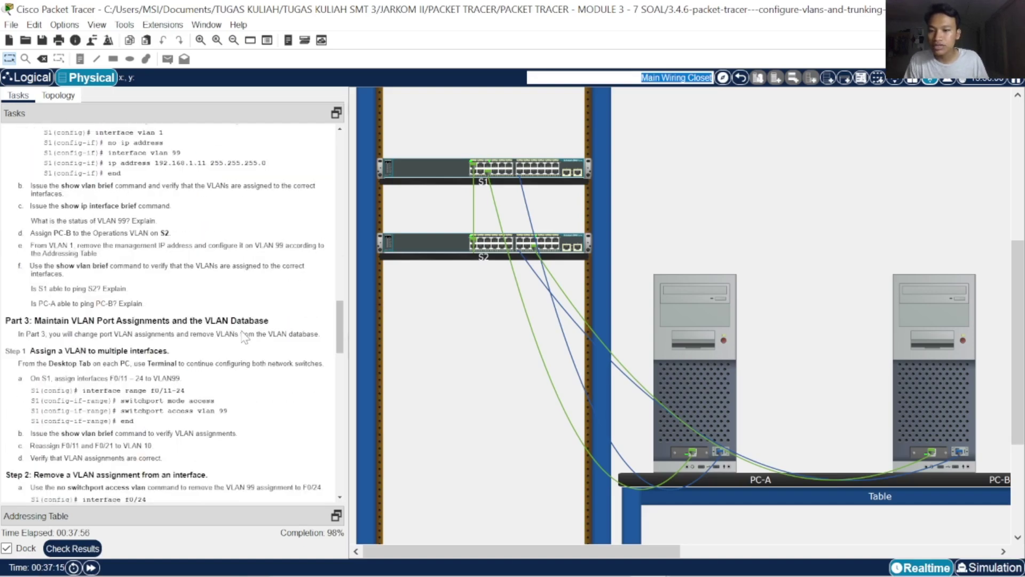
{"action": "scroll", "coordinate": [244, 338], "scroll_direction": "down", "scroll_amount": 4}
{"action": "scroll", "coordinate": [259, 335], "scroll_direction": "down", "scroll_amount": 4}
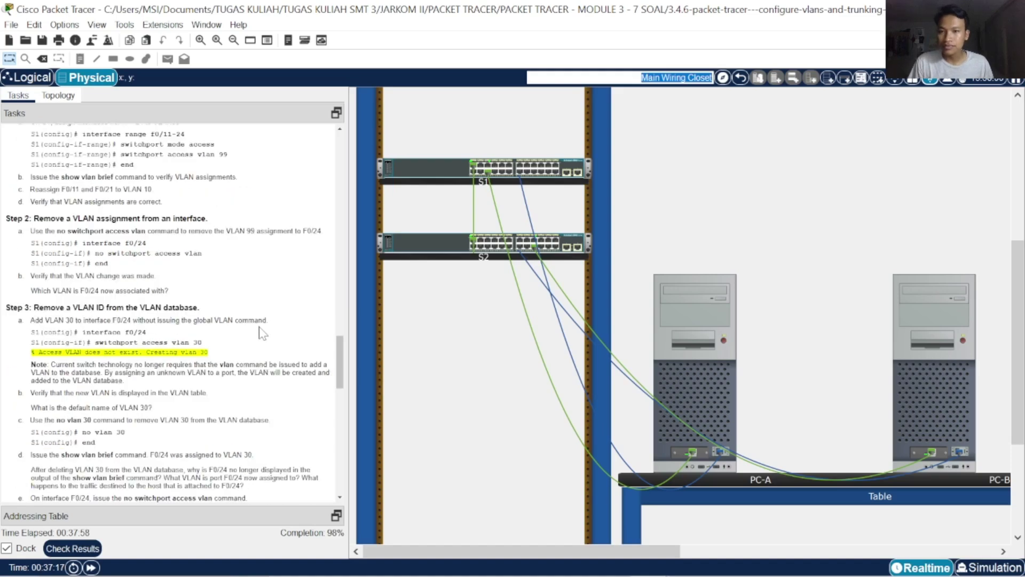
{"action": "scroll", "coordinate": [262, 331], "scroll_direction": "up", "scroll_amount": 4}
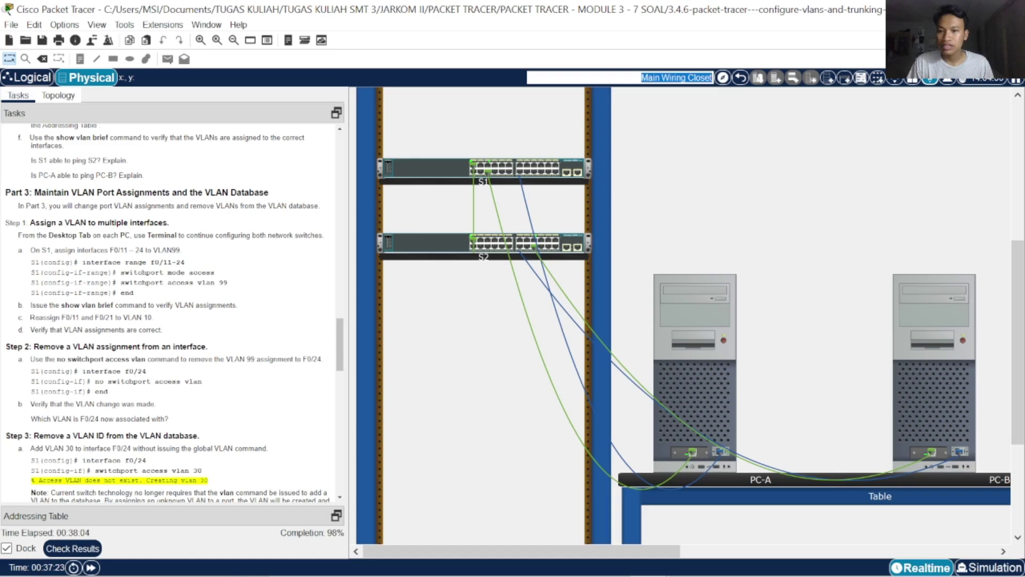
{"action": "scroll", "coordinate": [235, 302], "scroll_direction": "down", "scroll_amount": 2}
{"action": "scroll", "coordinate": [235, 301], "scroll_direction": "down", "scroll_amount": 1}
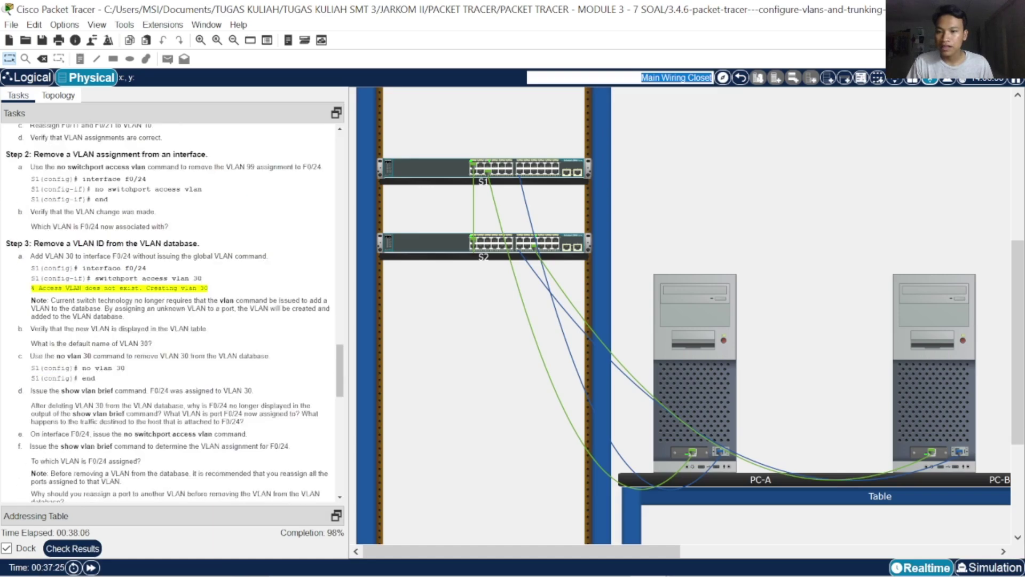
{"action": "scroll", "coordinate": [228, 303], "scroll_direction": "down", "scroll_amount": 4}
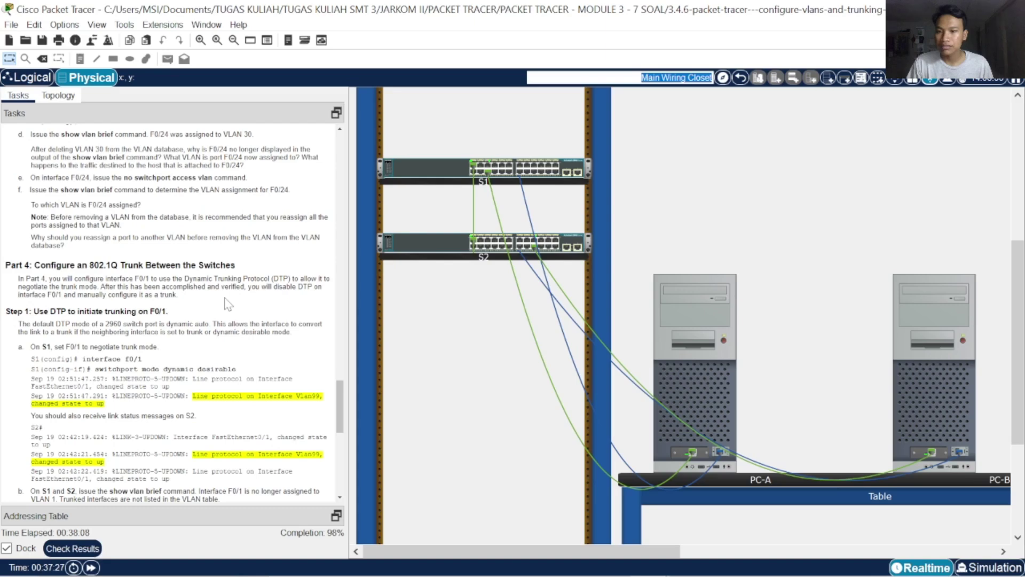
{"action": "scroll", "coordinate": [228, 304], "scroll_direction": "down", "scroll_amount": 2}
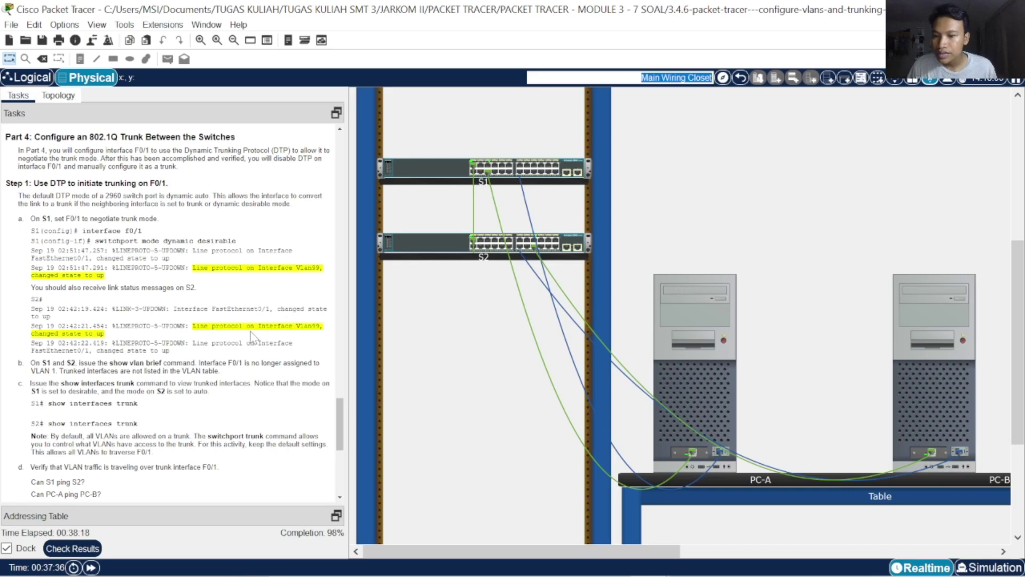
{"action": "scroll", "coordinate": [250, 335], "scroll_direction": "down", "scroll_amount": 3}
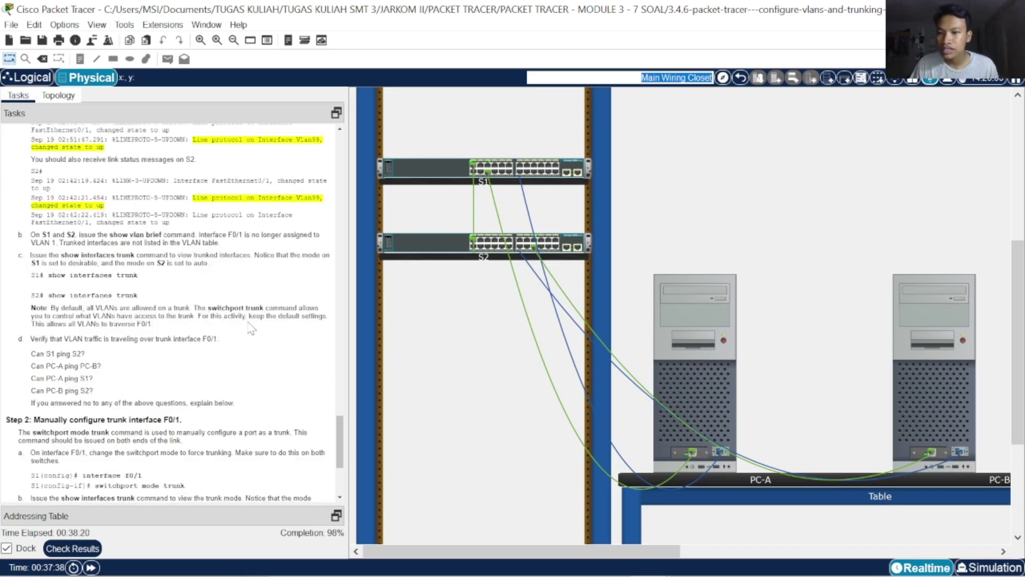
{"action": "scroll", "coordinate": [249, 329], "scroll_direction": "down", "scroll_amount": 4}
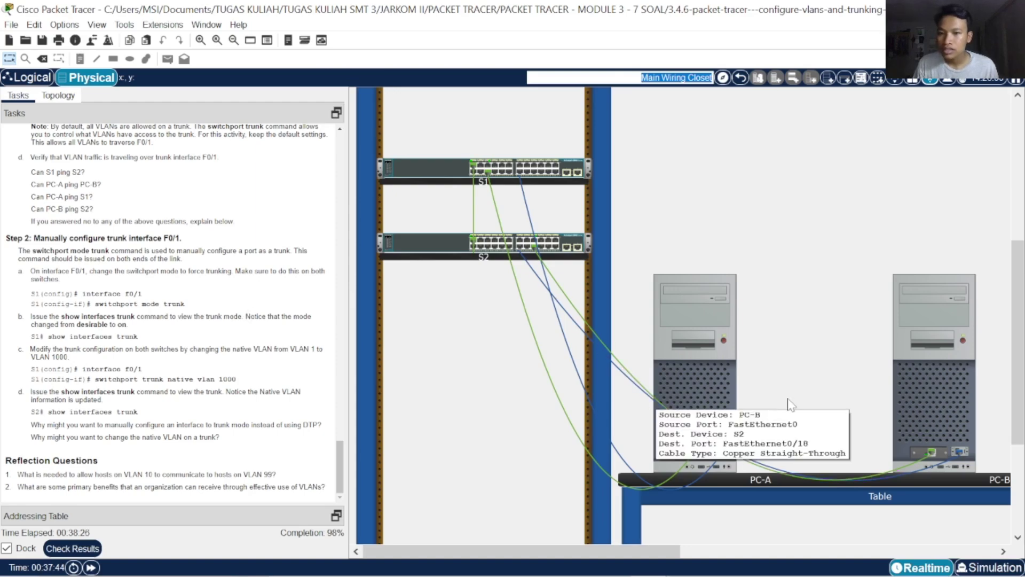
From PC-B's terminal on S2, enter interface configuration for FastEthernet0/1
{"action": "left_click", "coordinate": [890, 385]}
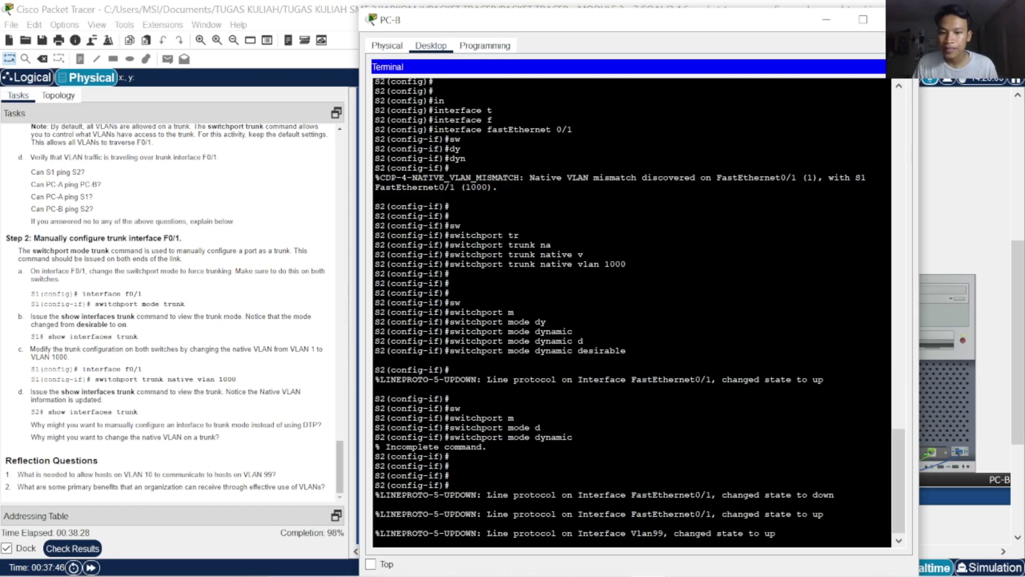
{"action": "key", "text": "Return"}
{"action": "key", "text": "Return"}
{"action": "key", "text": "Return"}
{"action": "type", "text": "exit"}
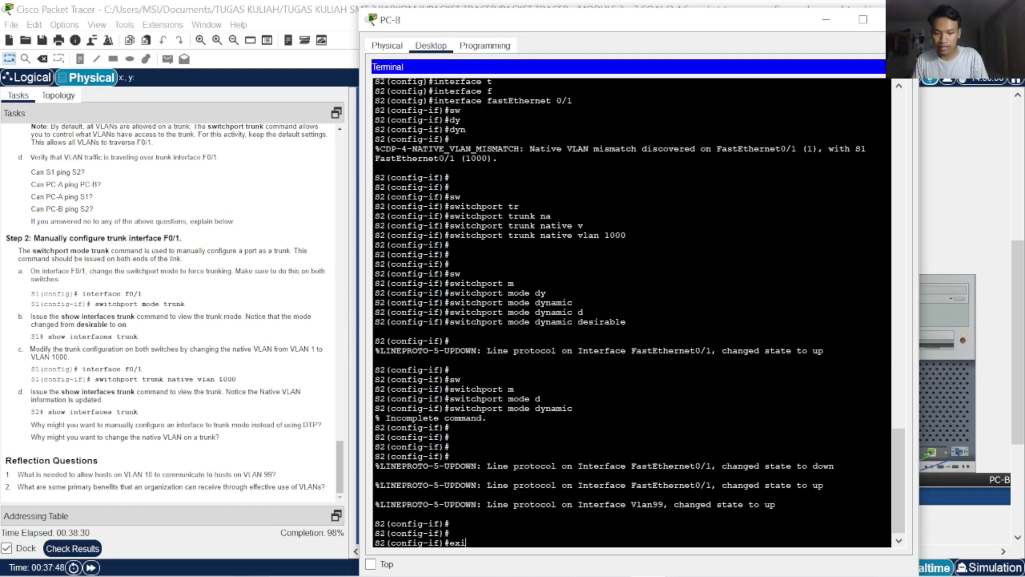
{"action": "key", "text": "Return"}
{"action": "key", "text": "Return"}
{"action": "key", "text": "Return"}
{"action": "key", "text": "Return"}
{"action": "type", "text": "in"}
{"action": "key", "text": "Tab"}
{"action": "type", "text": "f"}
{"action": "key", "text": "Tab"}
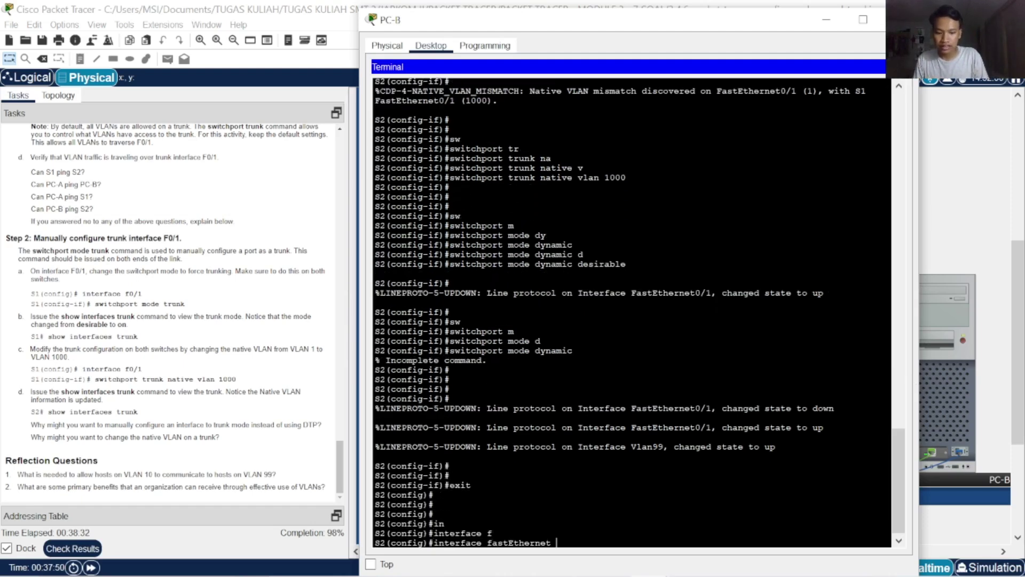
{"action": "type", "text": "0/1"}
{"action": "key", "text": "Return"}
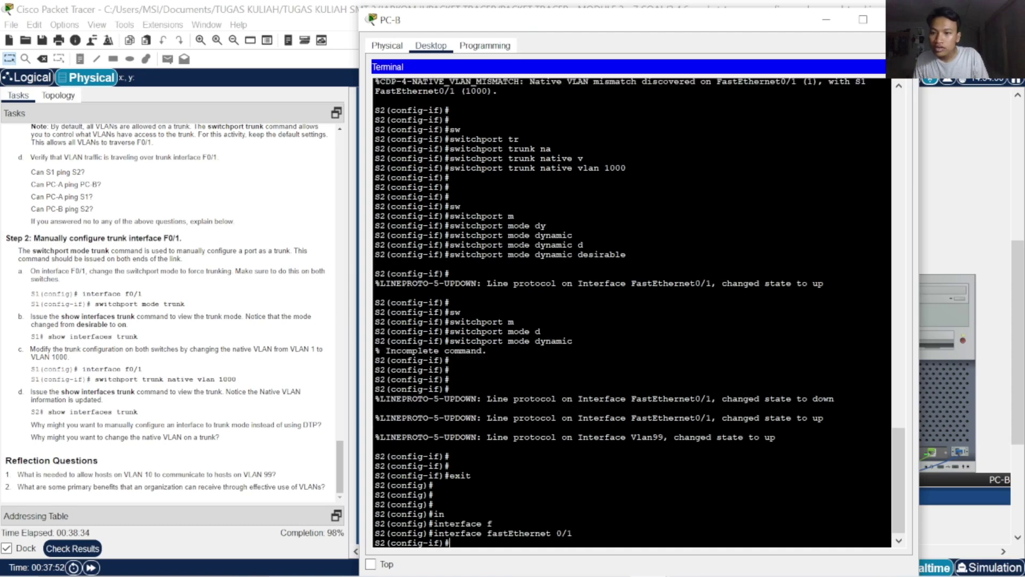
Set FastEthernet0/1's native VLAN to 1000 and force the port into trunk mode
{"action": "type", "text": "sw"}
{"action": "key", "text": "Tab"}
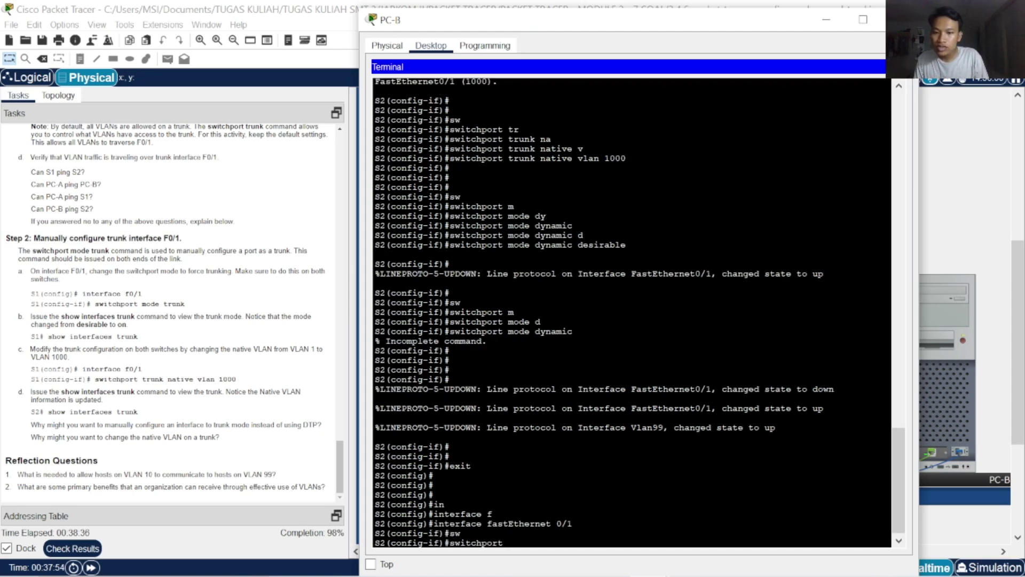
{"action": "key", "text": "Tab"}
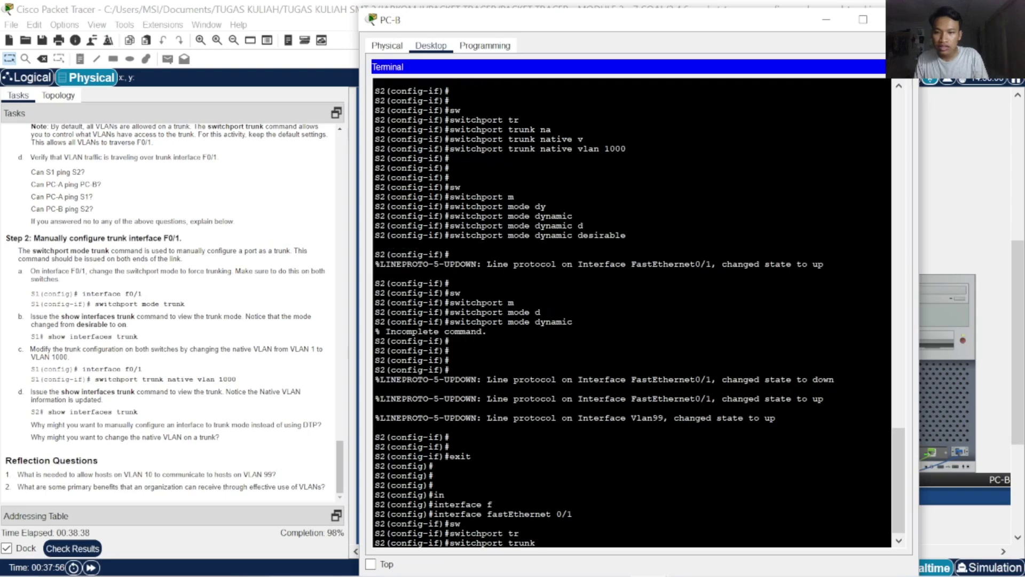
{"action": "type", "text": "na"}
{"action": "key", "text": "Tab"}
{"action": "type", "text": "v"}
{"action": "key", "text": "Tab"}
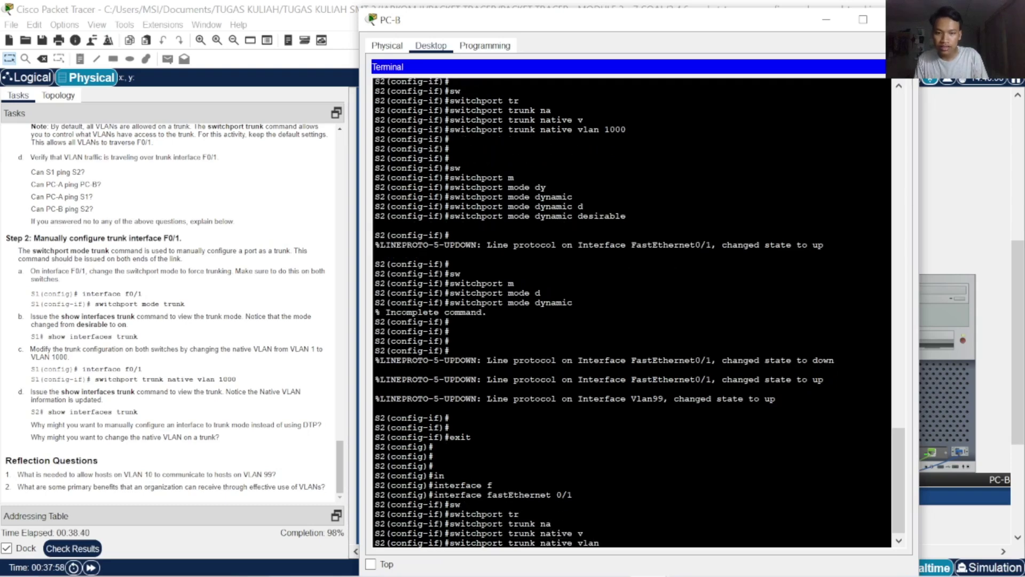
{"action": "type", "text": "1000"}
{"action": "key", "text": "Return"}
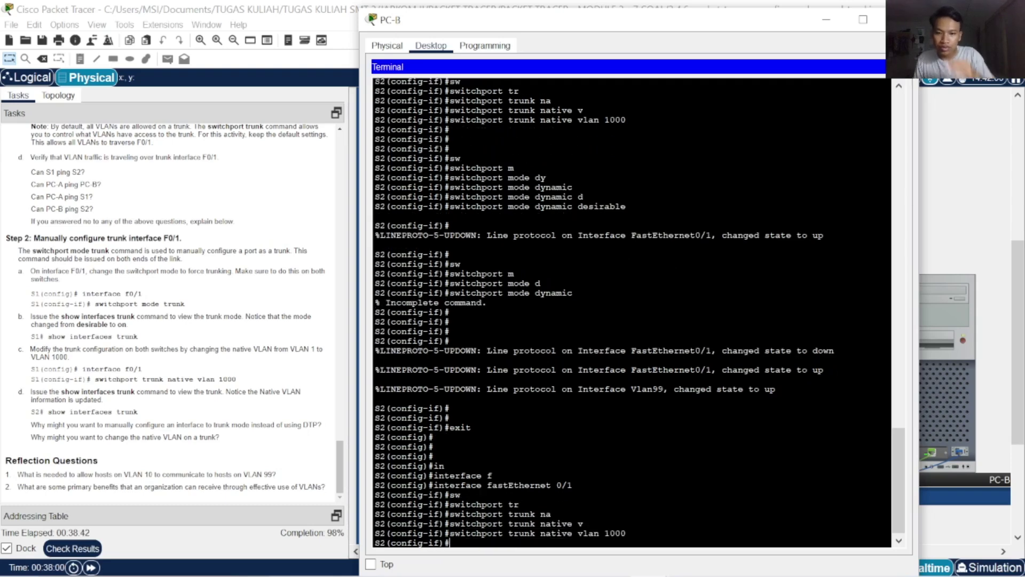
{"action": "type", "text": "sw"}
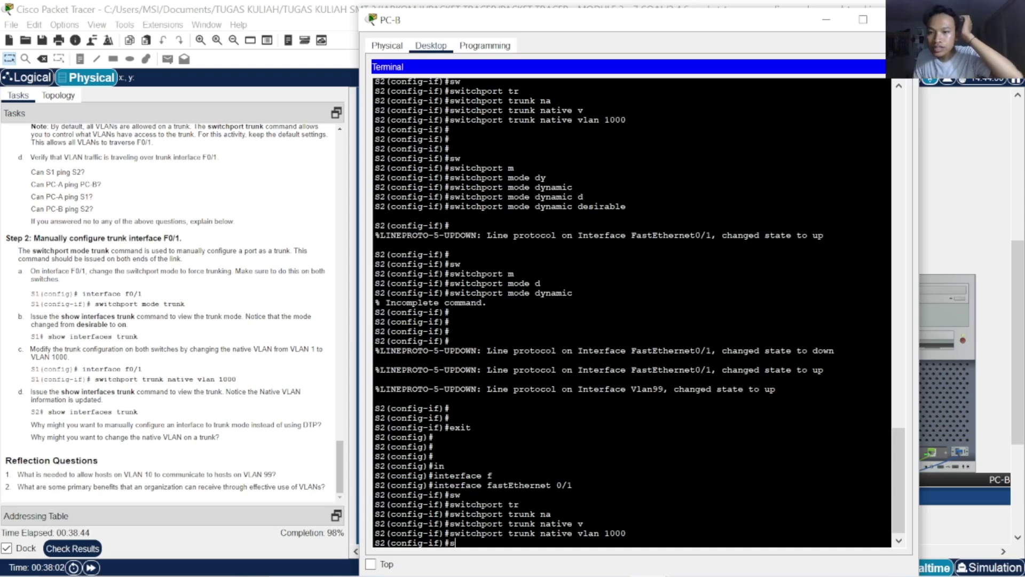
{"action": "key", "text": "Tab"}
{"action": "type", "text": "m"}
{"action": "key", "text": "Tab"}
{"action": "type", "text": "t"}
{"action": "key", "text": "Tab"}
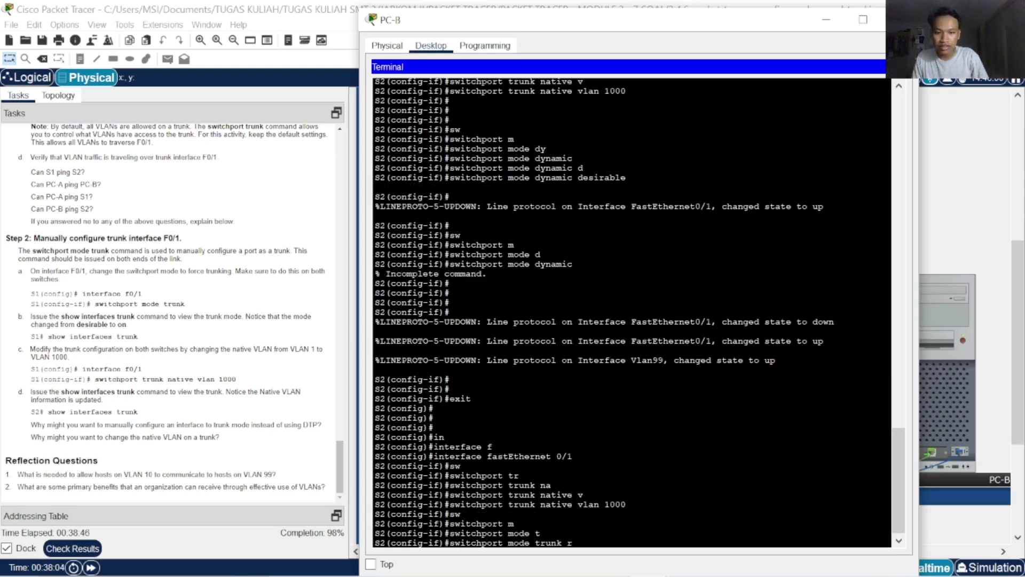
{"action": "key", "text": "Return"}
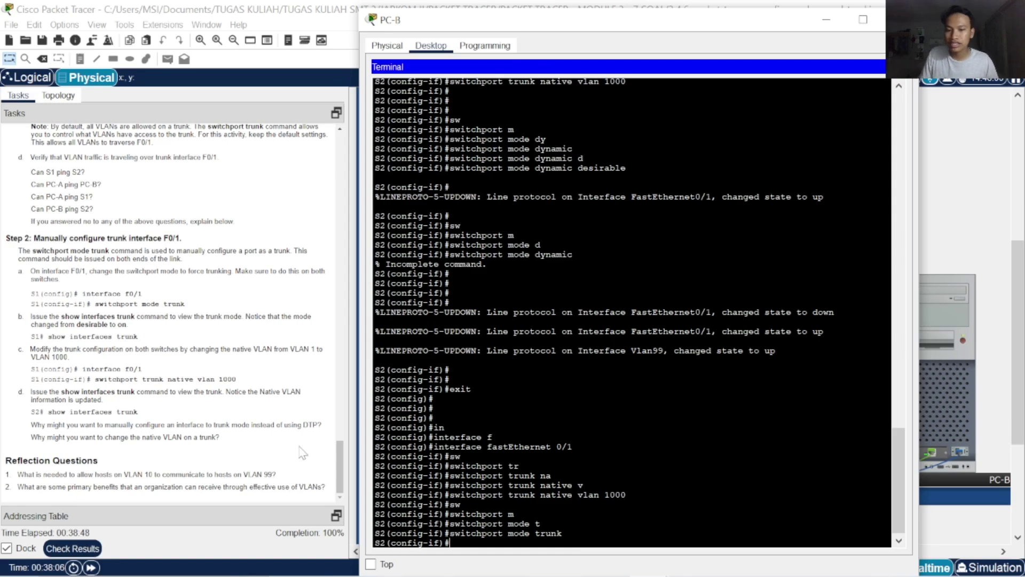
{"action": "left_click", "coordinate": [87, 555]}
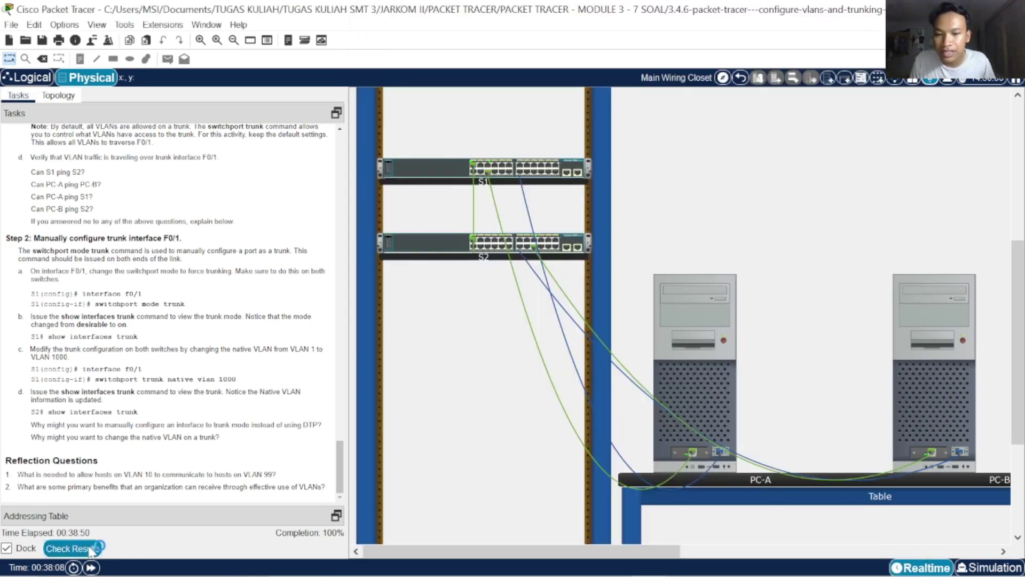
{"action": "left_click", "coordinate": [124, 87]}
{"action": "scroll", "coordinate": [188, 367], "scroll_direction": "down", "scroll_amount": 15}
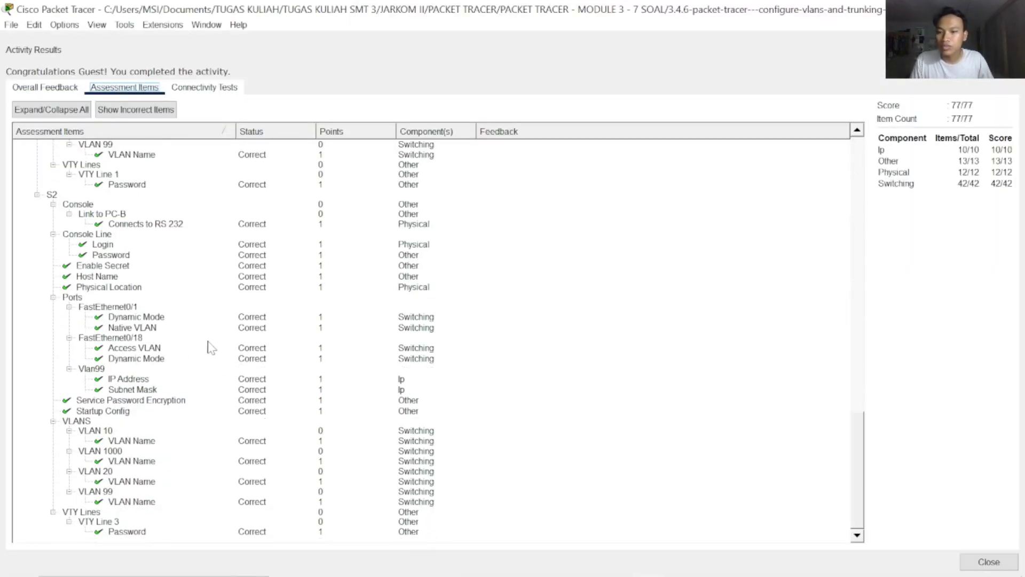
{"action": "left_click", "coordinate": [65, 87]}
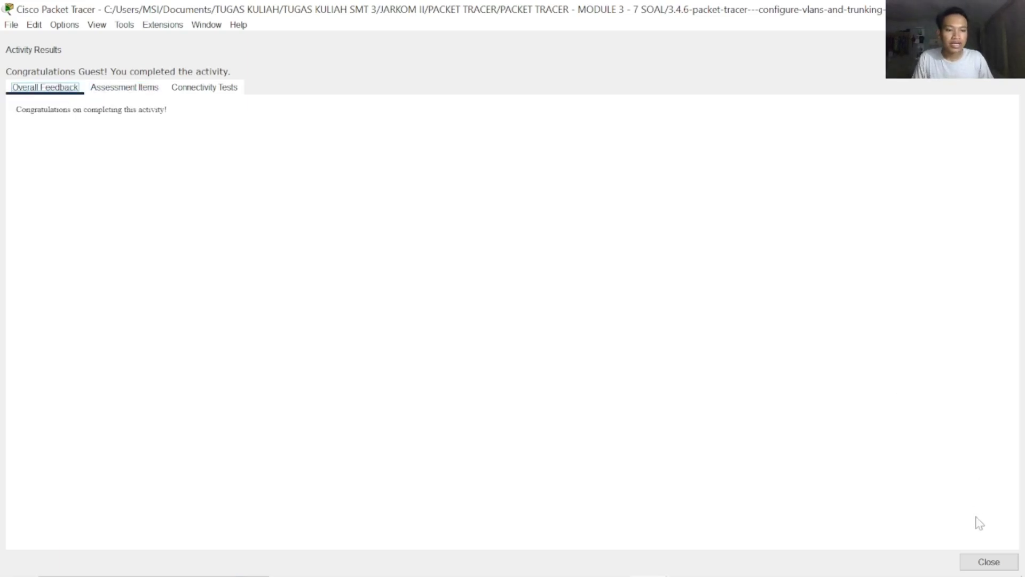
{"action": "left_click", "coordinate": [990, 562]}
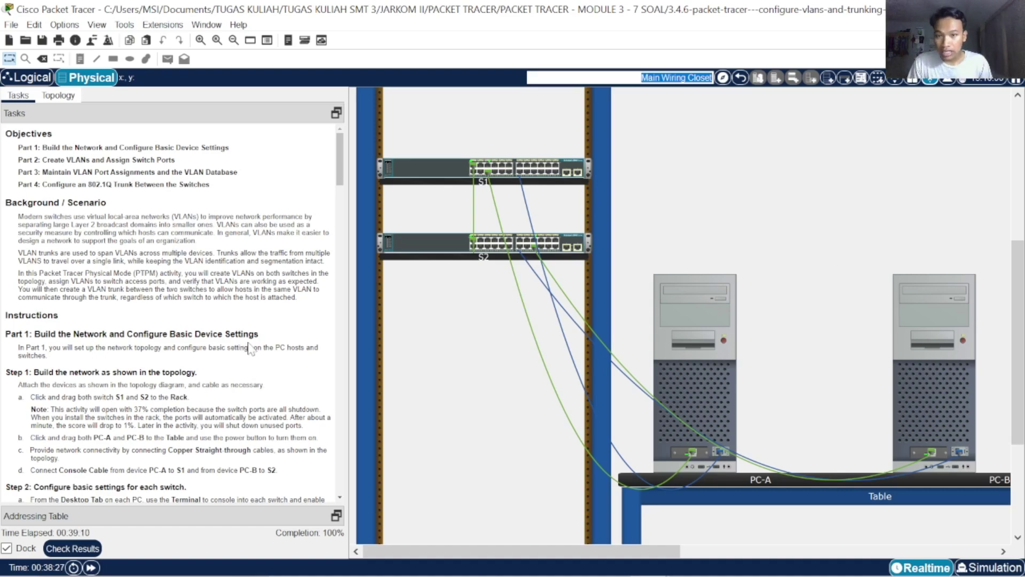
Scroll through the Tasks panel and zoom out the Physical view to show the whole Main Wiring Closet
{"action": "scroll", "coordinate": [269, 365], "scroll_direction": "down", "scroll_amount": 10}
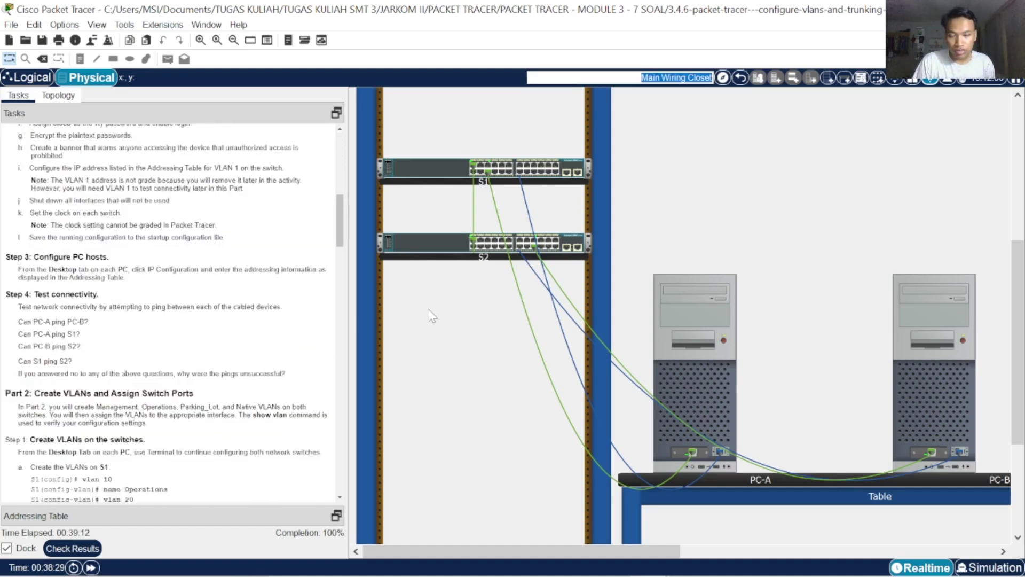
{"action": "scroll", "coordinate": [179, 388], "scroll_direction": "up", "scroll_amount": 10}
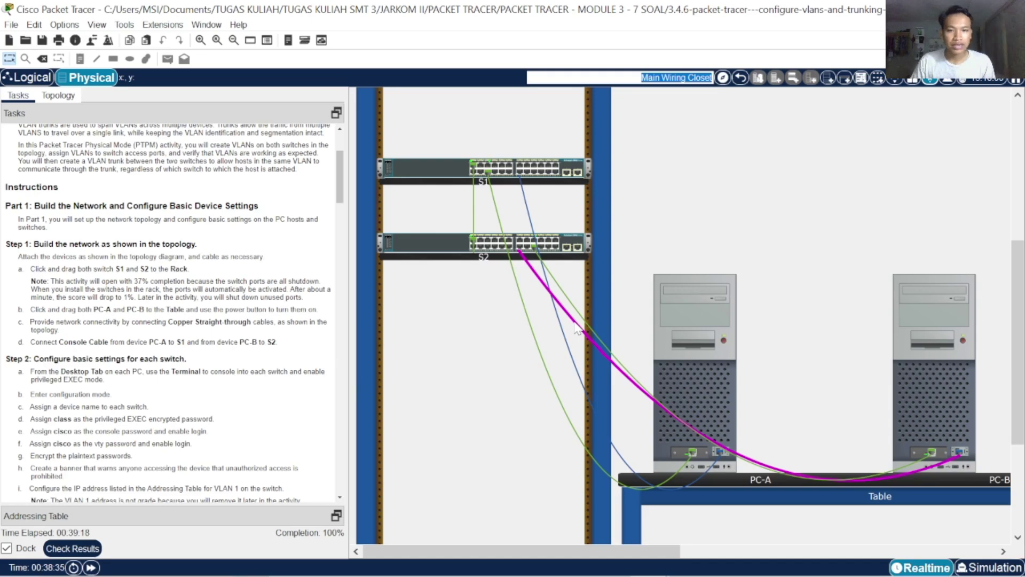
{"action": "scroll", "coordinate": [224, 320], "scroll_direction": "down", "scroll_amount": 10}
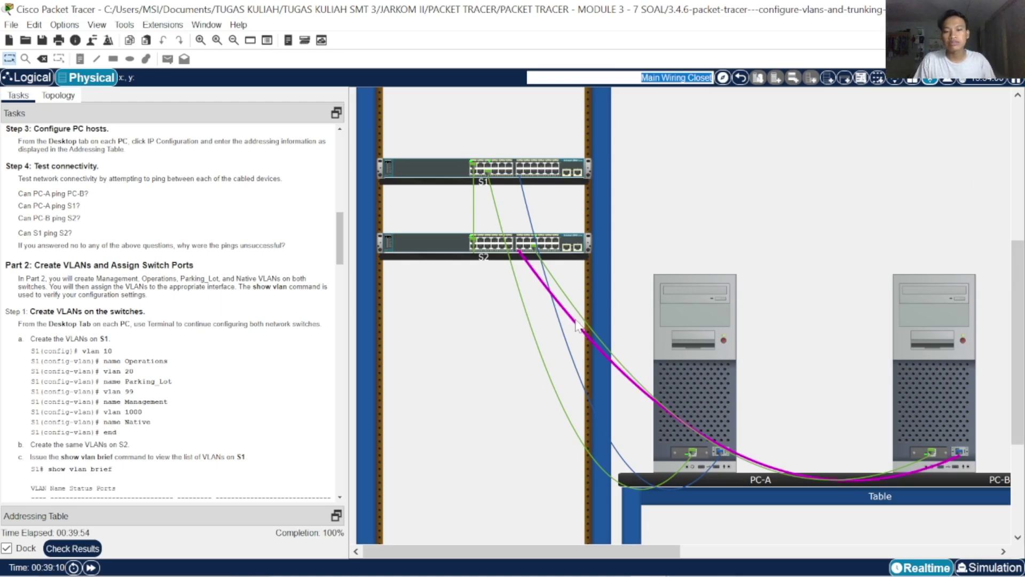
{"action": "scroll", "coordinate": [303, 467], "scroll_direction": "up", "scroll_amount": 5}
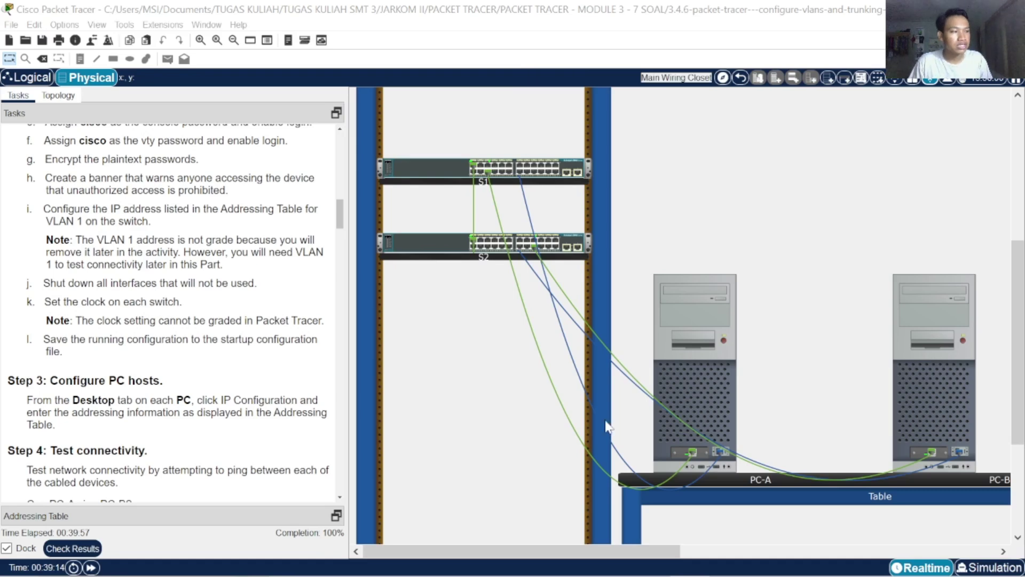
{"action": "scroll", "coordinate": [713, 345], "scroll_direction": "up", "scroll_amount": 5}
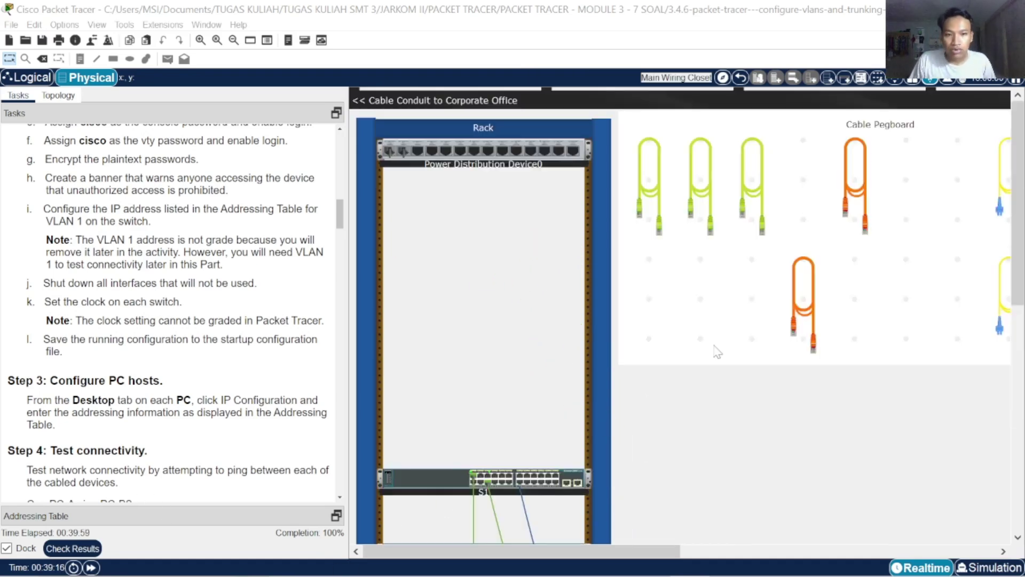
{"action": "scroll", "coordinate": [712, 344], "scroll_direction": "down", "scroll_amount": 4}
{"action": "left_click", "coordinate": [711, 345]}
{"action": "scroll", "coordinate": [711, 344], "scroll_direction": "down", "scroll_amount": 3}
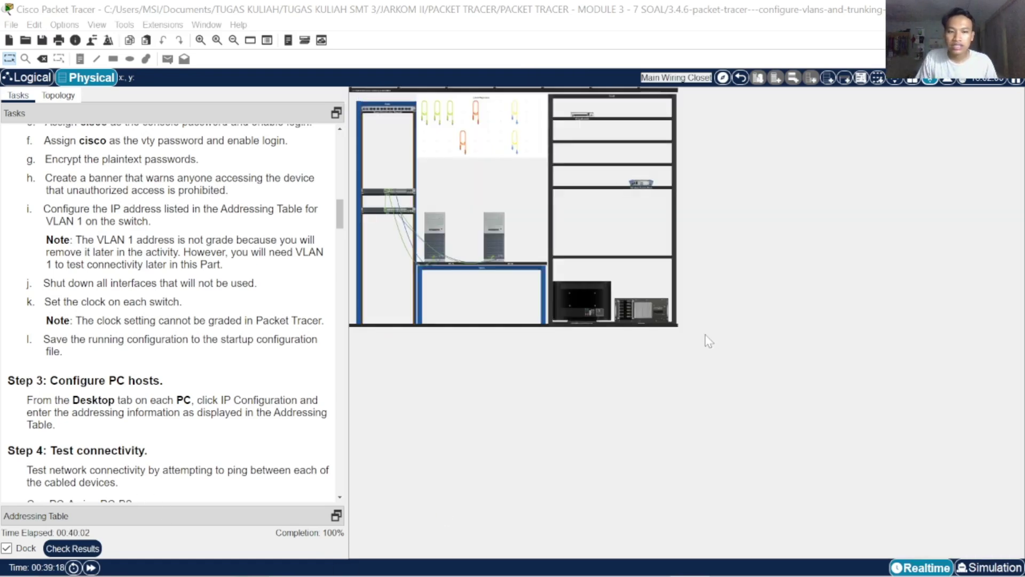